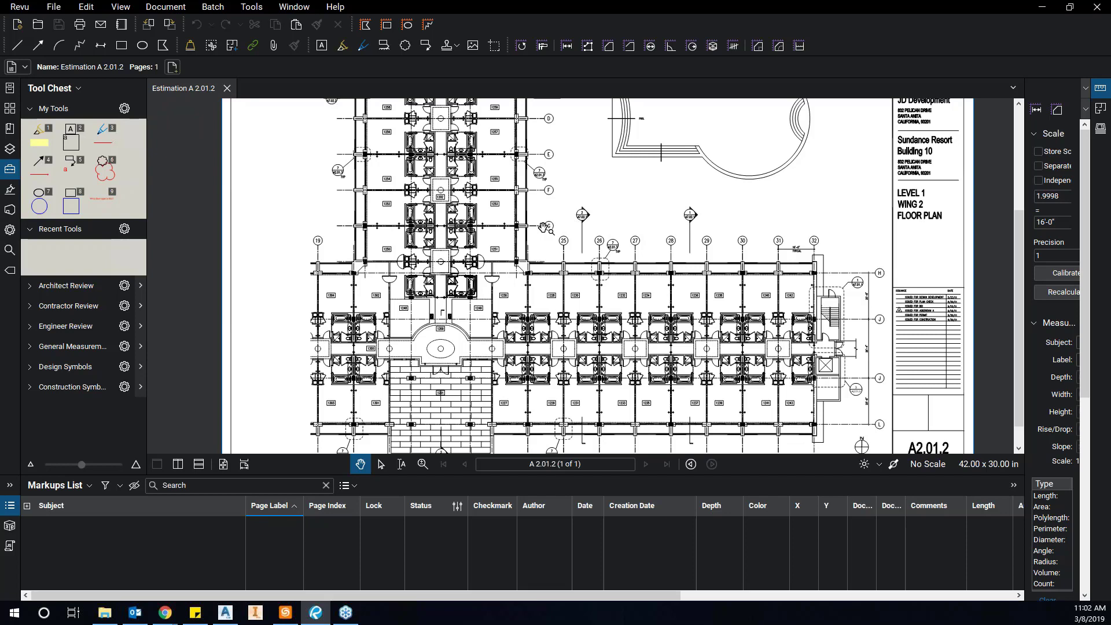
{"action": "left_click", "coordinate": [254, 8]}
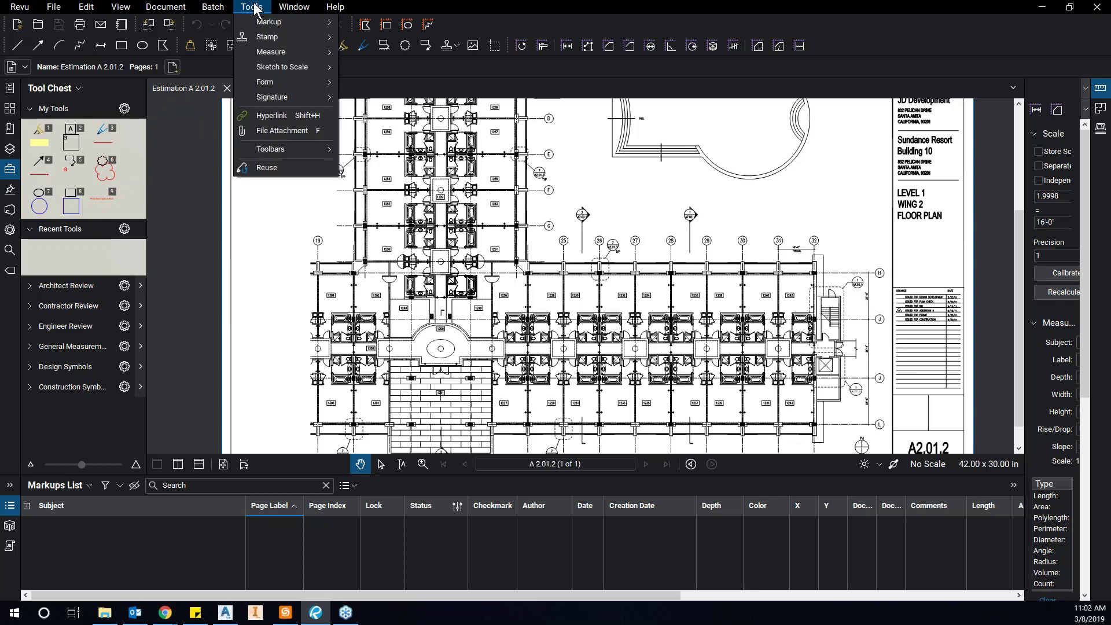
{"action": "mouse_move", "coordinate": [258, 25]}
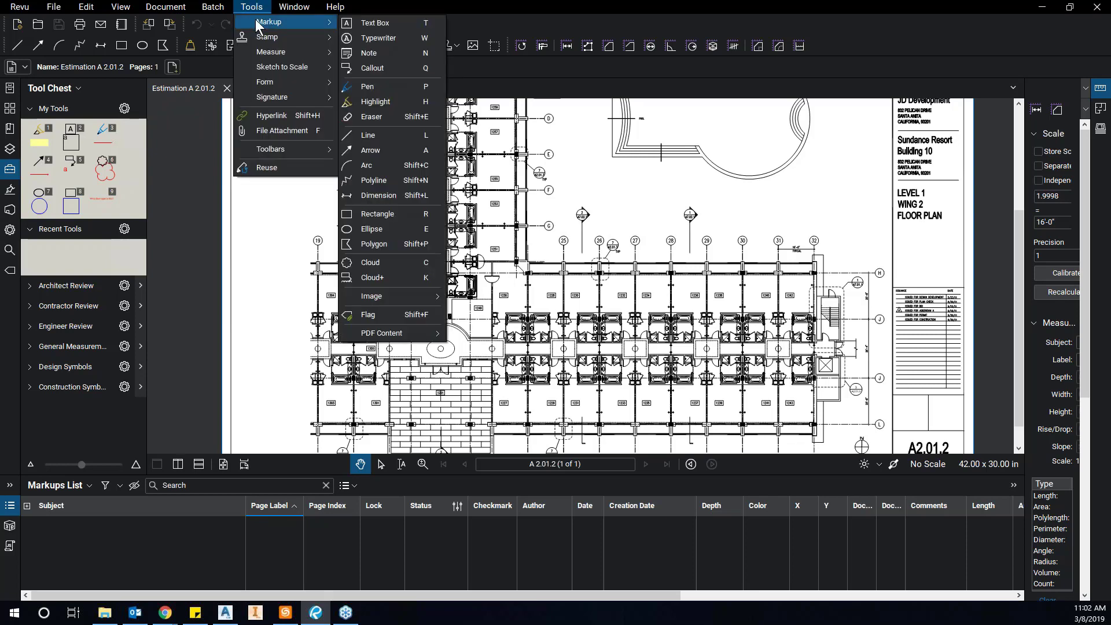
{"action": "mouse_move", "coordinate": [269, 51]}
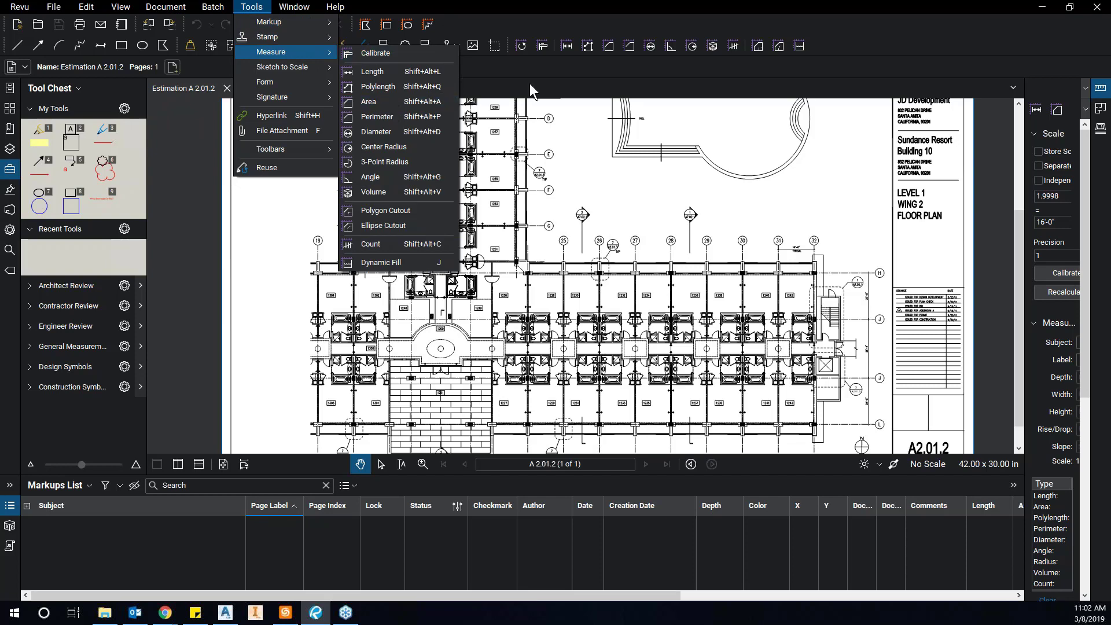
{"action": "left_click", "coordinate": [557, 82]}
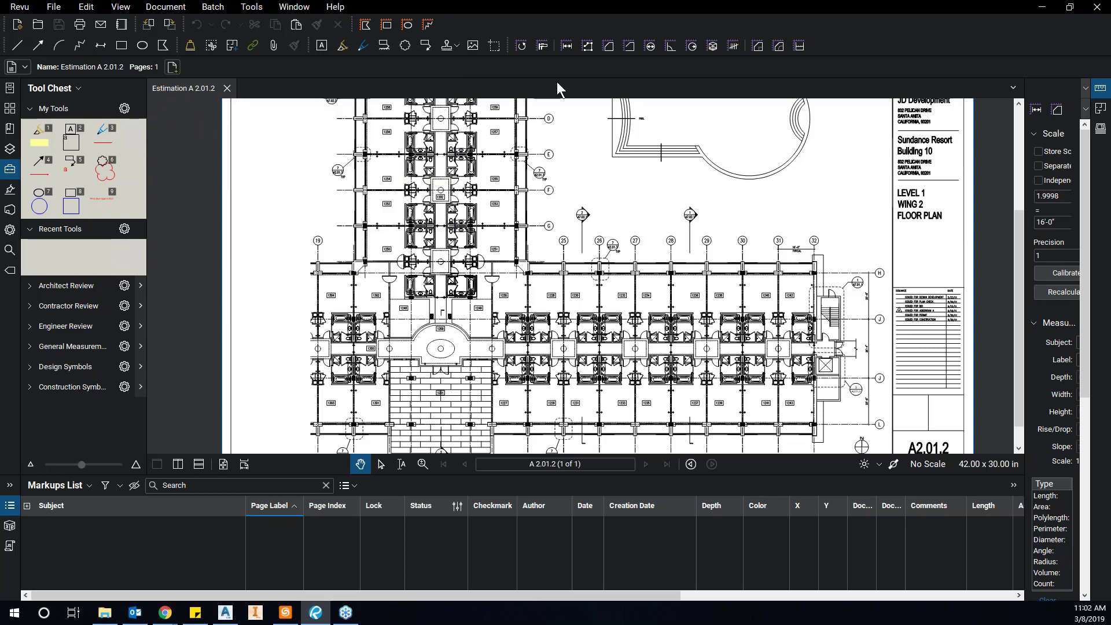
{"action": "left_click", "coordinate": [26, 9]}
{"action": "mouse_move", "coordinate": [81, 85]}
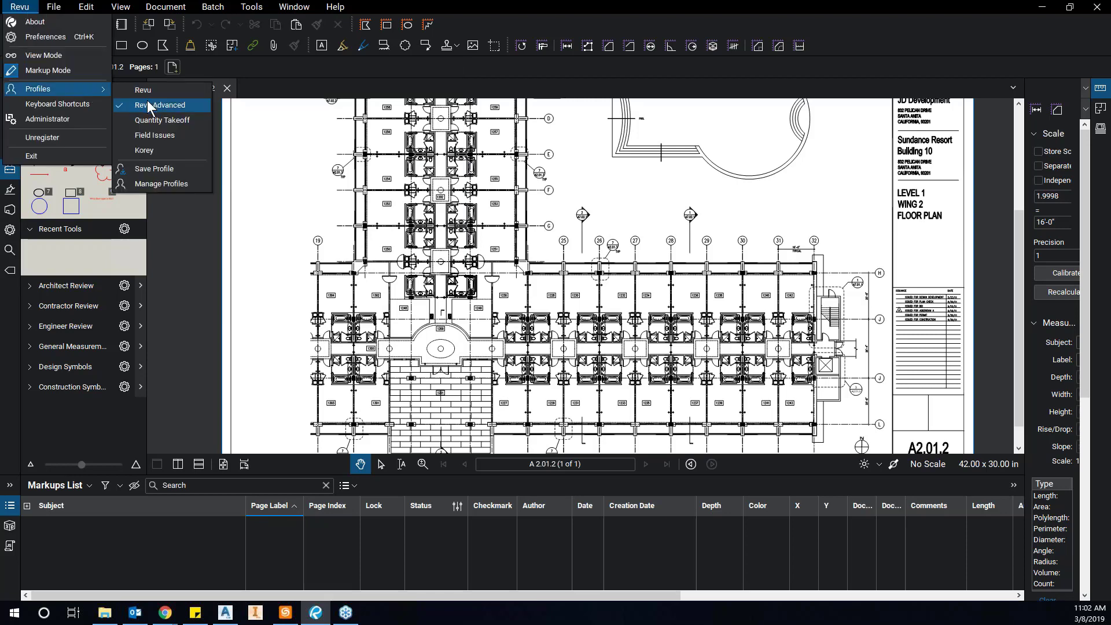
{"action": "left_click", "coordinate": [613, 54]}
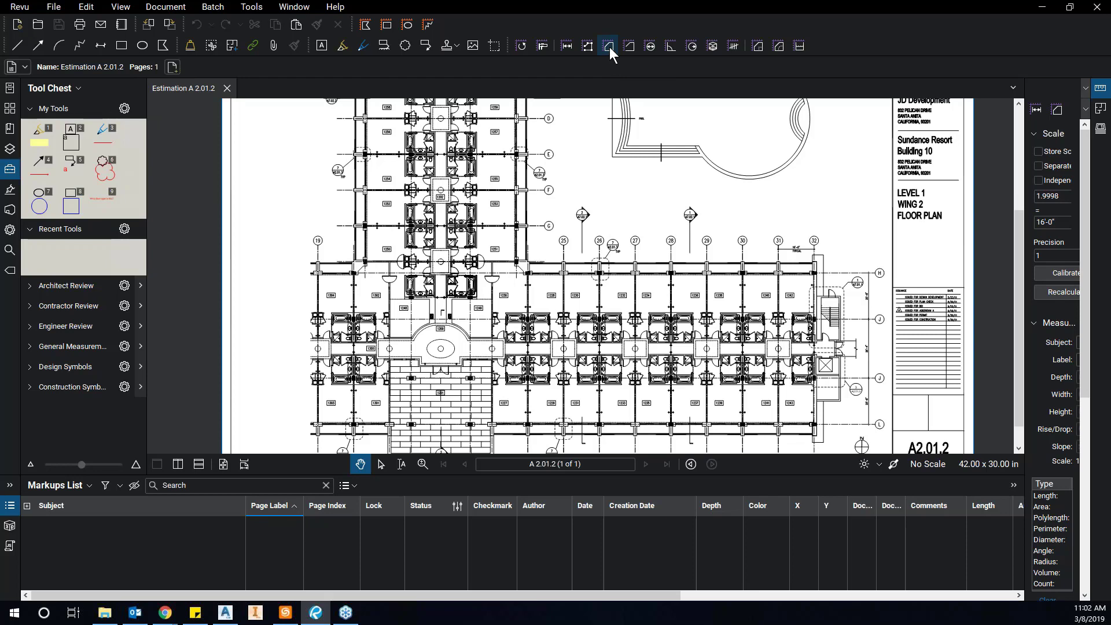
Start an Area measurement at the building's lower-right corner and trace up the end wall at grid 32 and across to the inner corner near grid 25.
{"action": "left_click", "coordinate": [609, 47]}
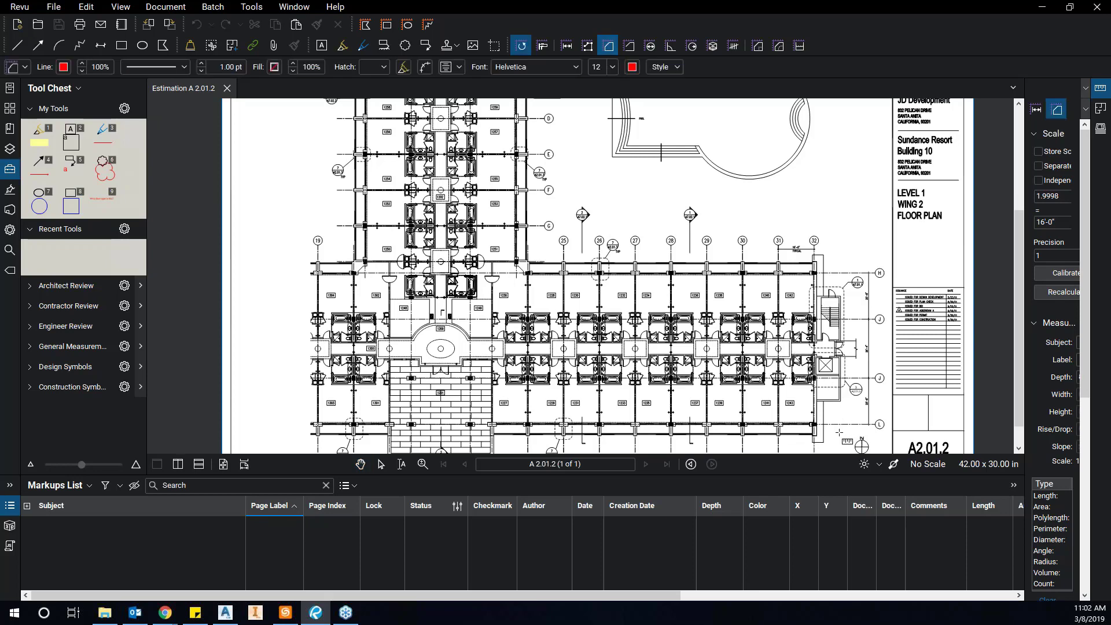
{"action": "scroll", "coordinate": [846, 435], "scroll_direction": "up", "scroll_amount": 2}
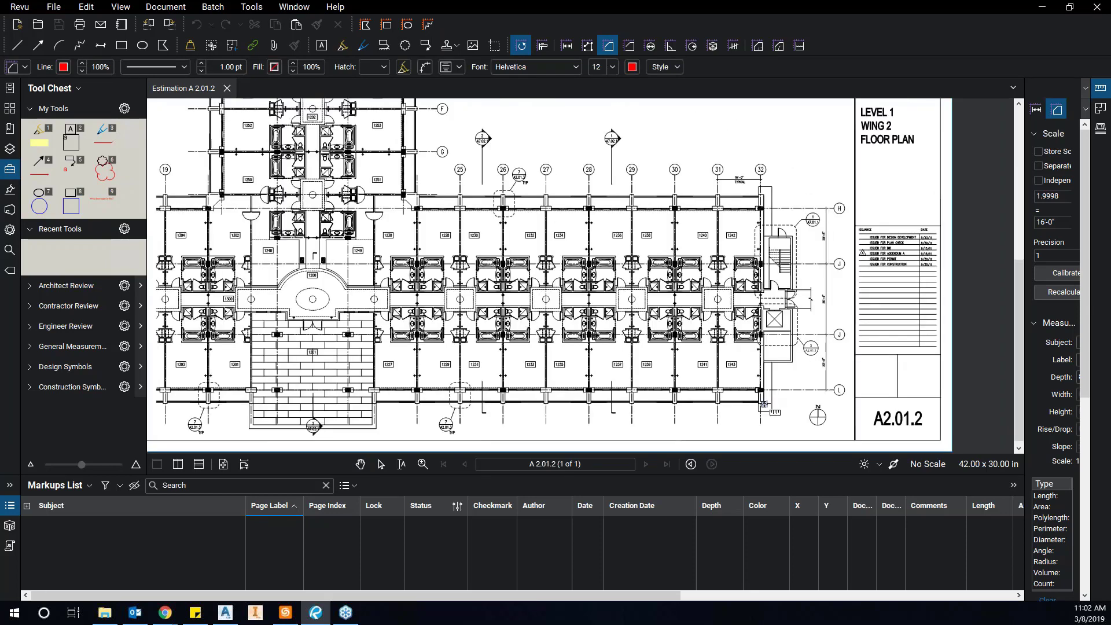
{"action": "left_click", "coordinate": [764, 404]}
{"action": "left_click", "coordinate": [764, 195]}
{"action": "scroll", "coordinate": [414, 155], "scroll_direction": "up", "scroll_amount": 2}
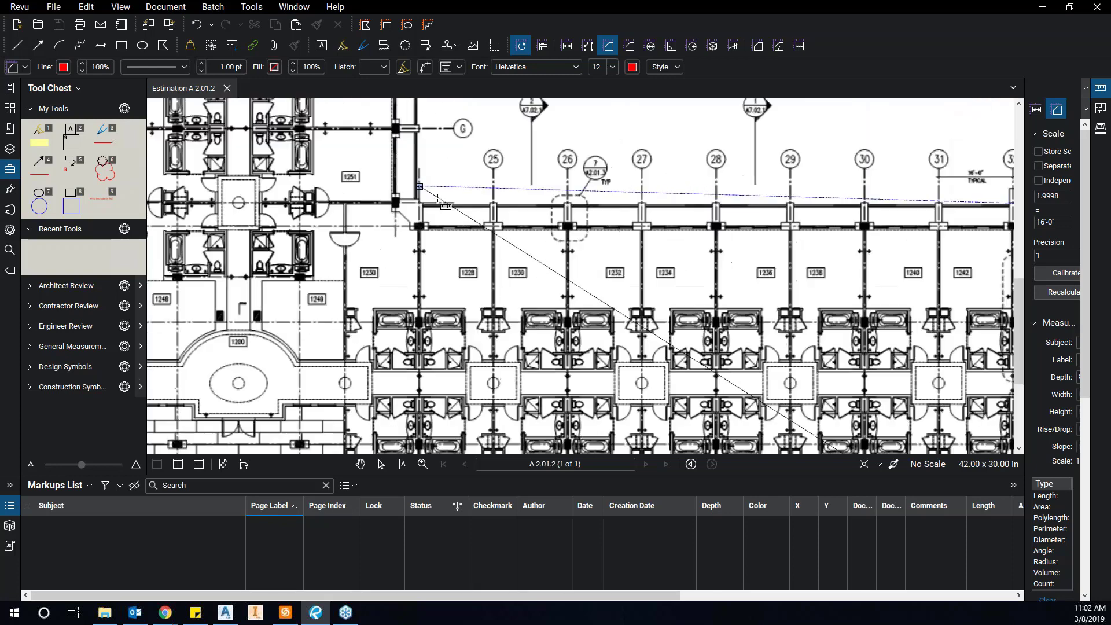
{"action": "left_click", "coordinate": [420, 203]}
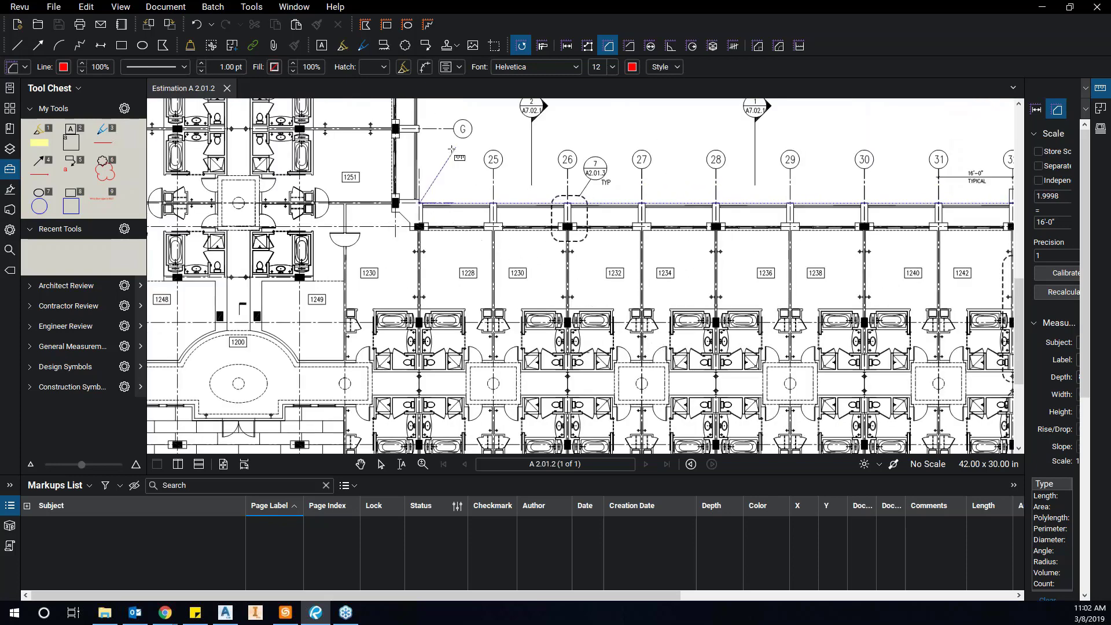
Continue the area outline up the right side of the upper wing and across its end wall at grid line A.
{"action": "scroll", "coordinate": [439, 191], "scroll_direction": "down", "scroll_amount": 3}
{"action": "scroll", "coordinate": [527, 222], "scroll_direction": "up", "scroll_amount": 4}
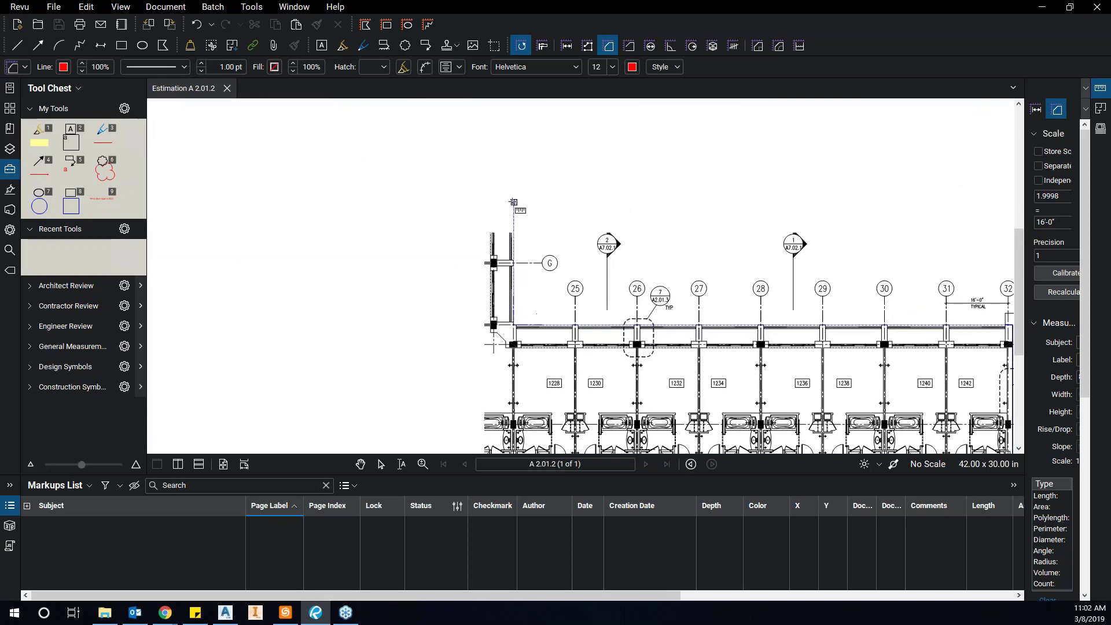
{"action": "scroll", "coordinate": [518, 319], "scroll_direction": "down", "scroll_amount": 1}
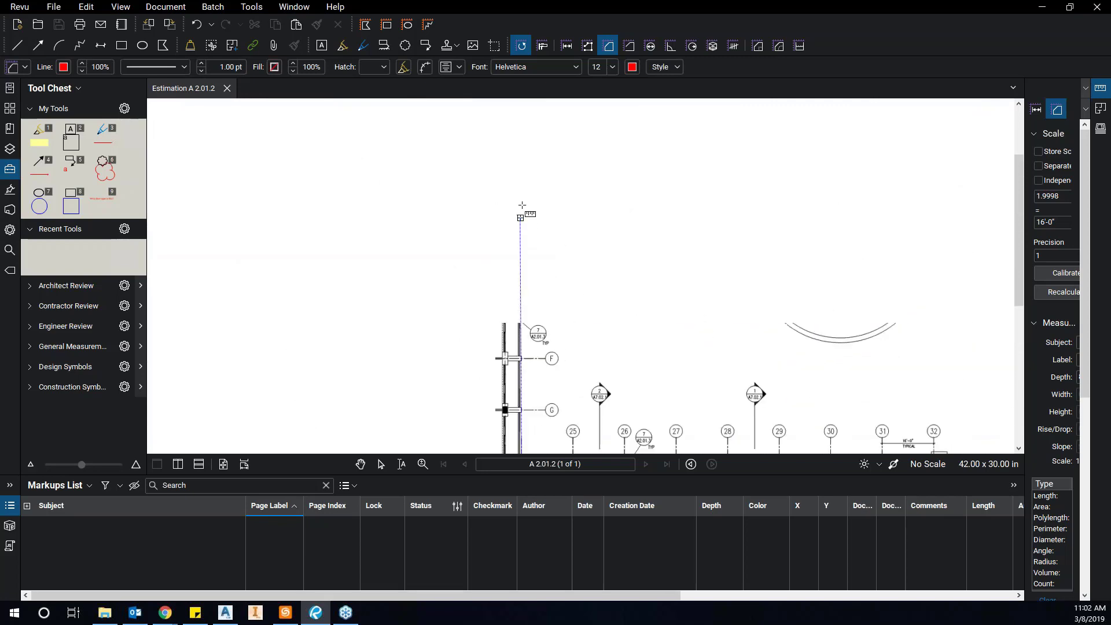
{"action": "left_click_drag", "start_coordinate": [520, 187], "coordinate": [528, 243]}
{"action": "scroll", "coordinate": [531, 217], "scroll_direction": "up", "scroll_amount": 2}
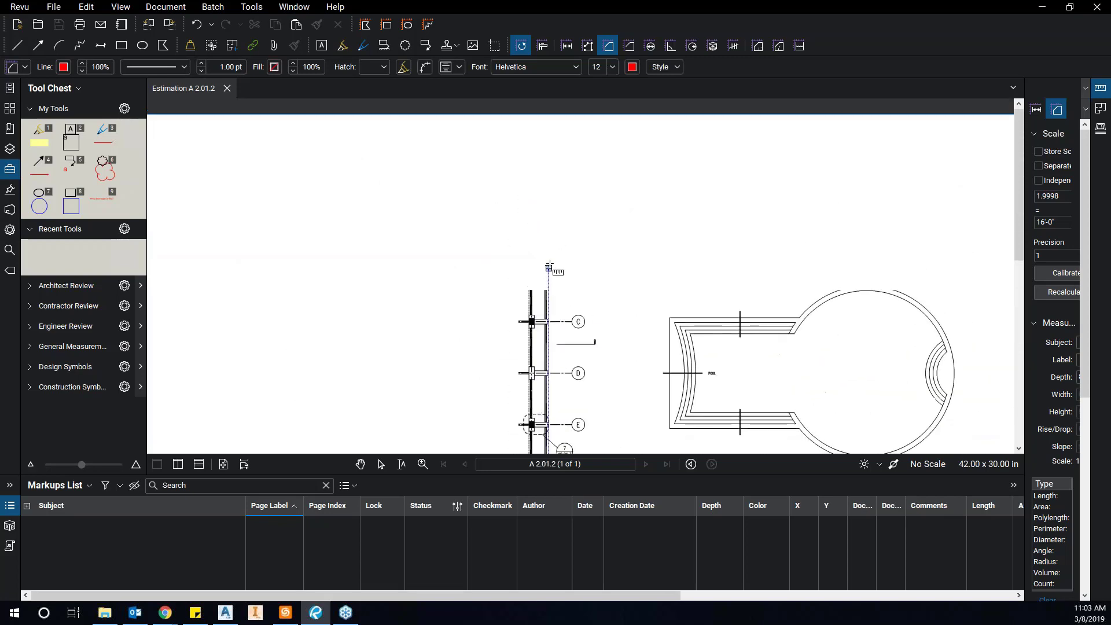
{"action": "left_click", "coordinate": [548, 215]}
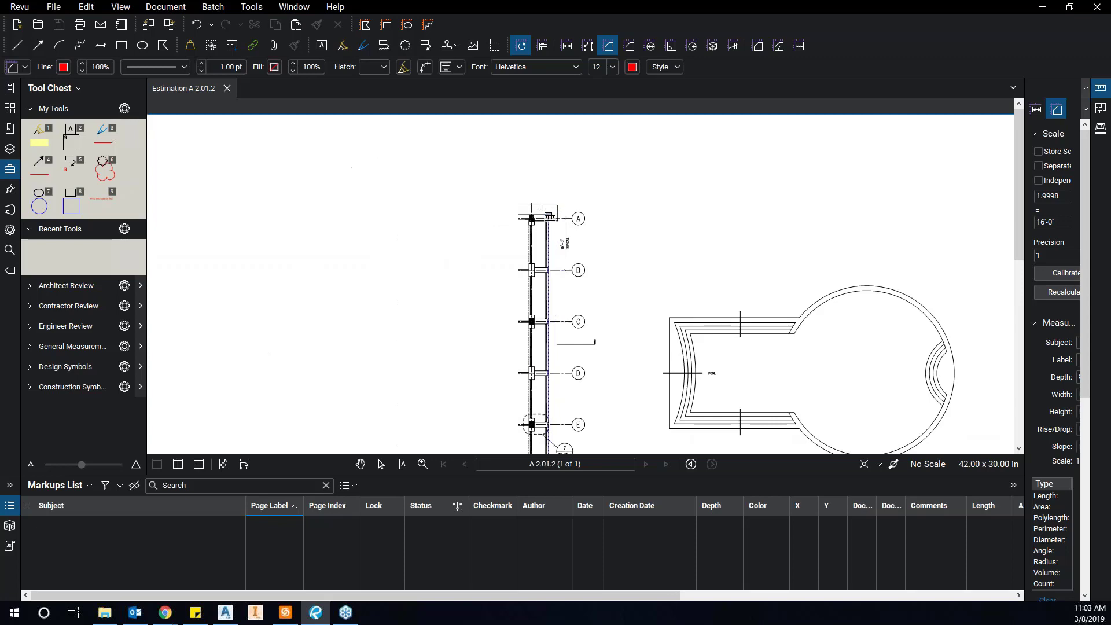
{"action": "left_click", "coordinate": [297, 214]}
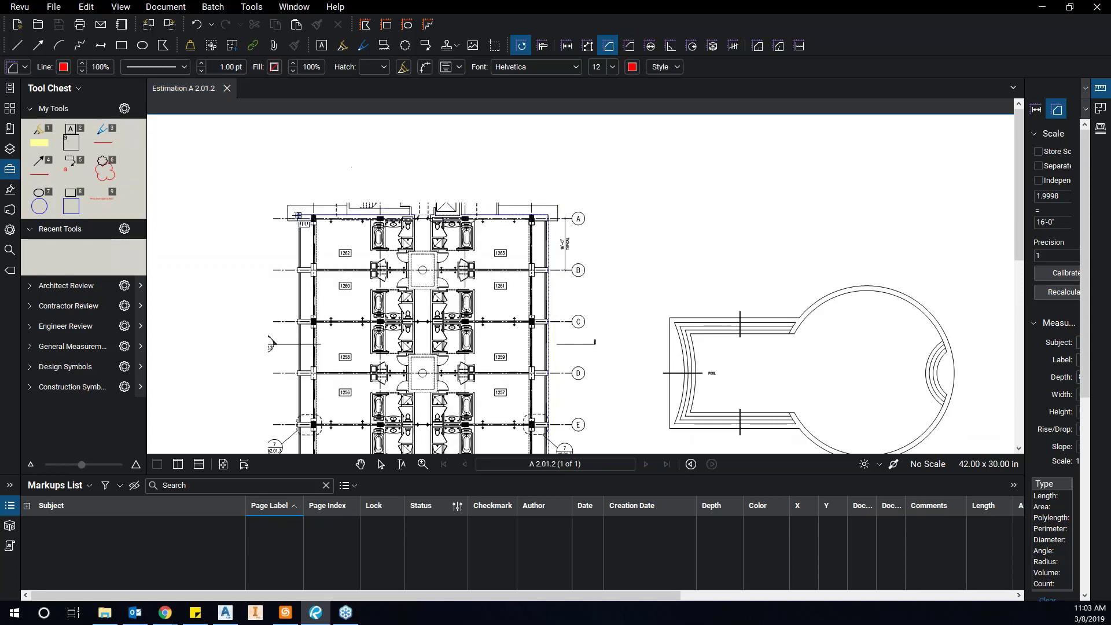
Trace the area outline down the upper wing's left side, out to grid line 19 and down the building's left end wall.
{"action": "left_click_drag", "start_coordinate": [294, 422], "coordinate": [331, 231]}
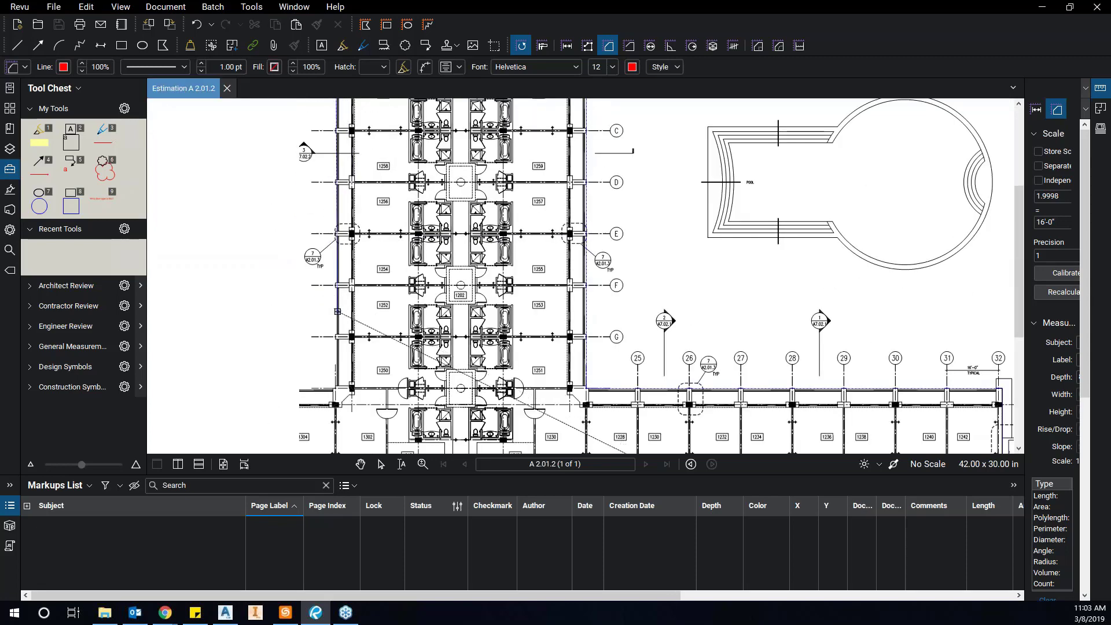
{"action": "left_click_drag", "start_coordinate": [332, 387], "coordinate": [346, 352]}
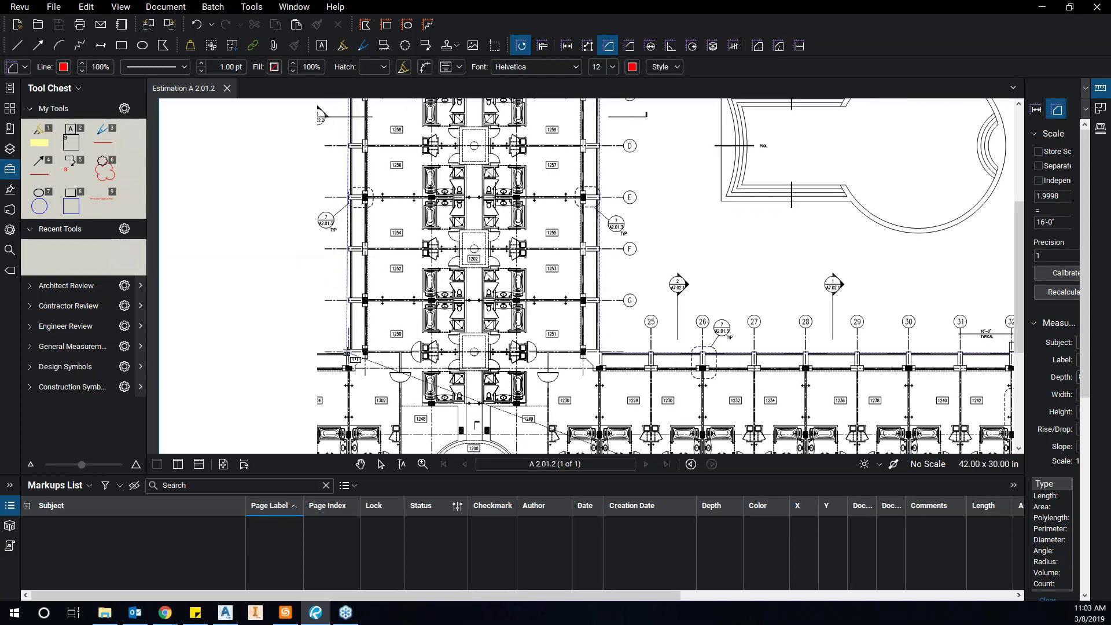
{"action": "left_click_drag", "start_coordinate": [324, 355], "coordinate": [498, 215]}
{"action": "left_click", "coordinate": [491, 212]}
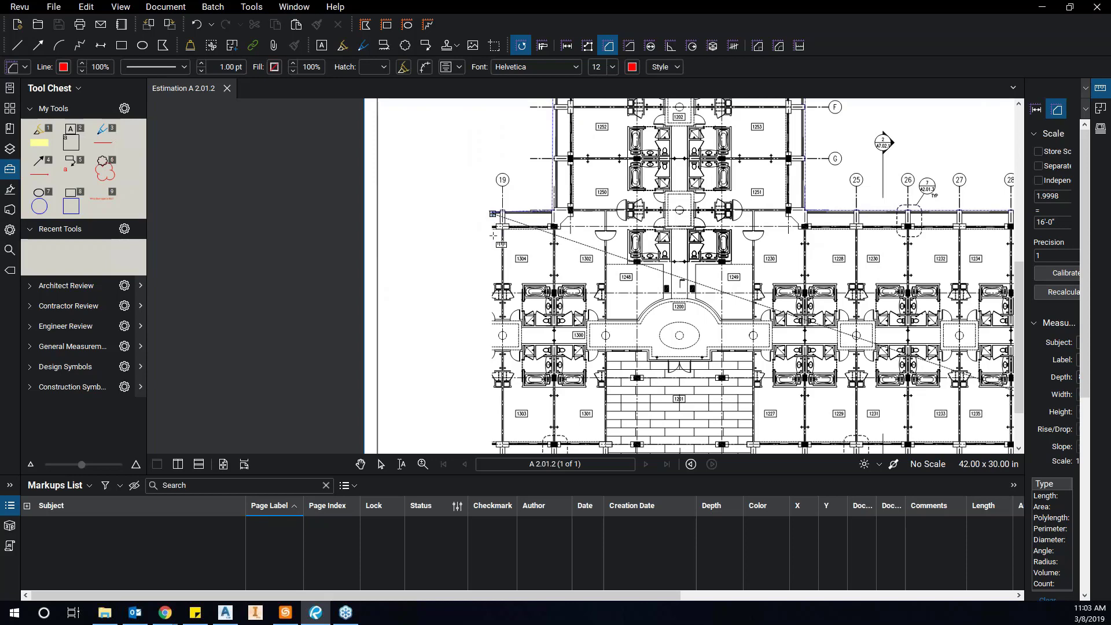
{"action": "left_click_drag", "start_coordinate": [499, 316], "coordinate": [483, 169]}
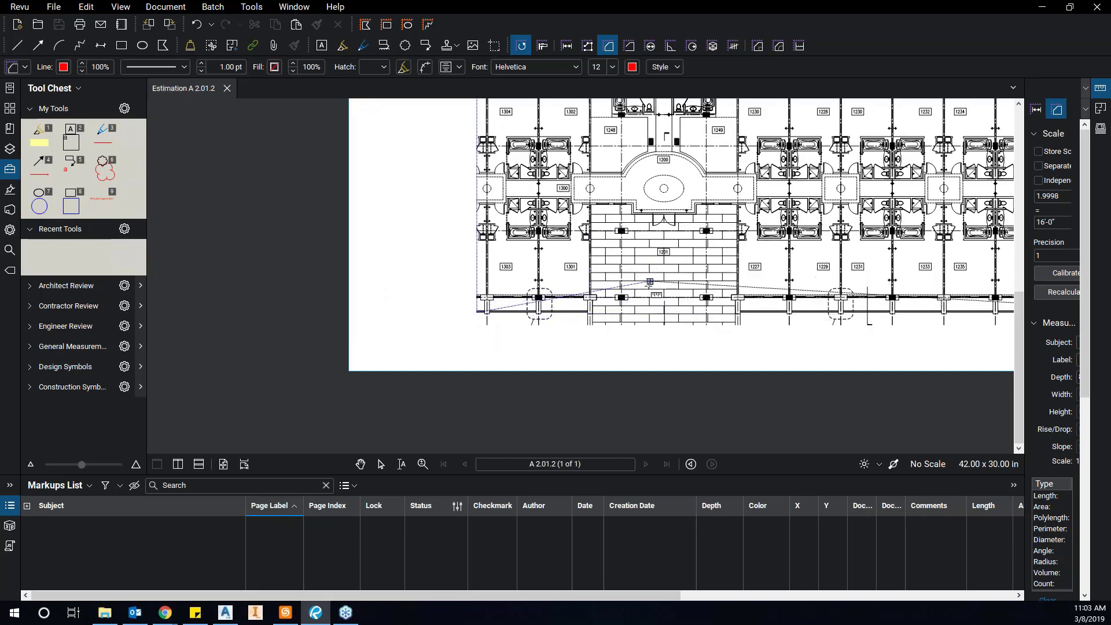
Trace the lower wall and the stepped recess around paved area 1201, and finish the building's area outline along the remaining lower wall.
{"action": "left_click", "coordinate": [591, 312]}
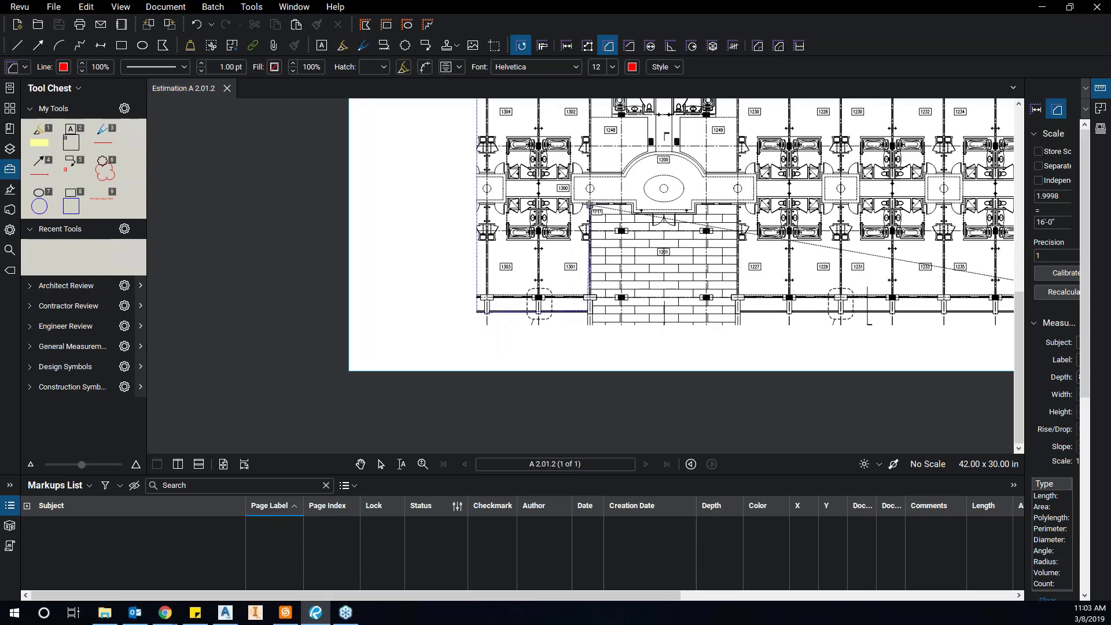
{"action": "scroll", "coordinate": [613, 201], "scroll_direction": "up", "scroll_amount": 1}
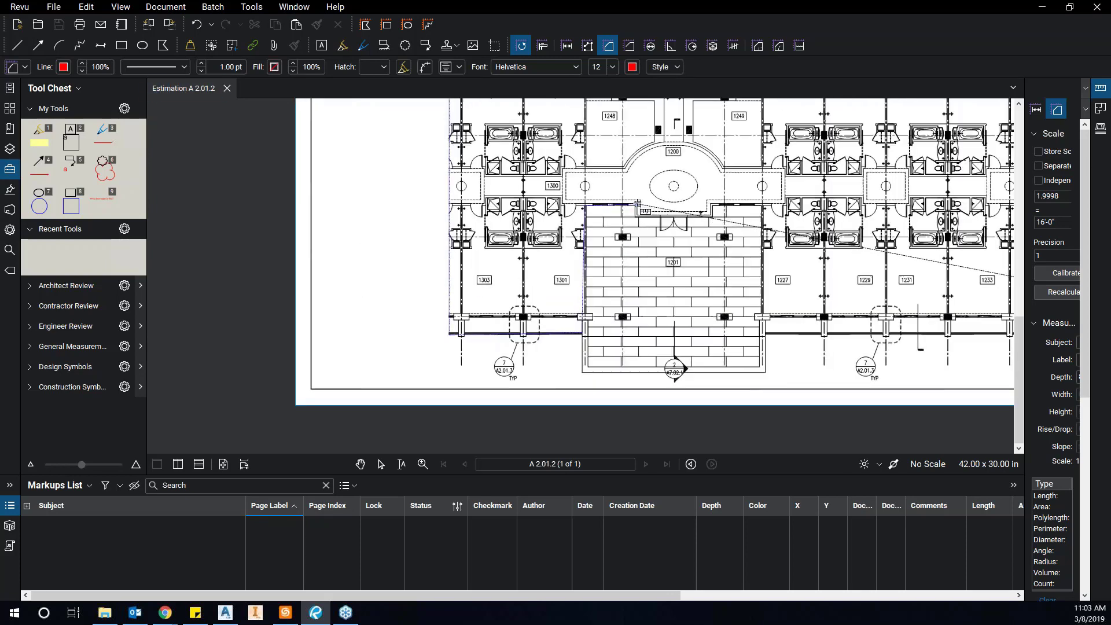
{"action": "left_click", "coordinate": [637, 206]}
{"action": "left_click", "coordinate": [635, 215]}
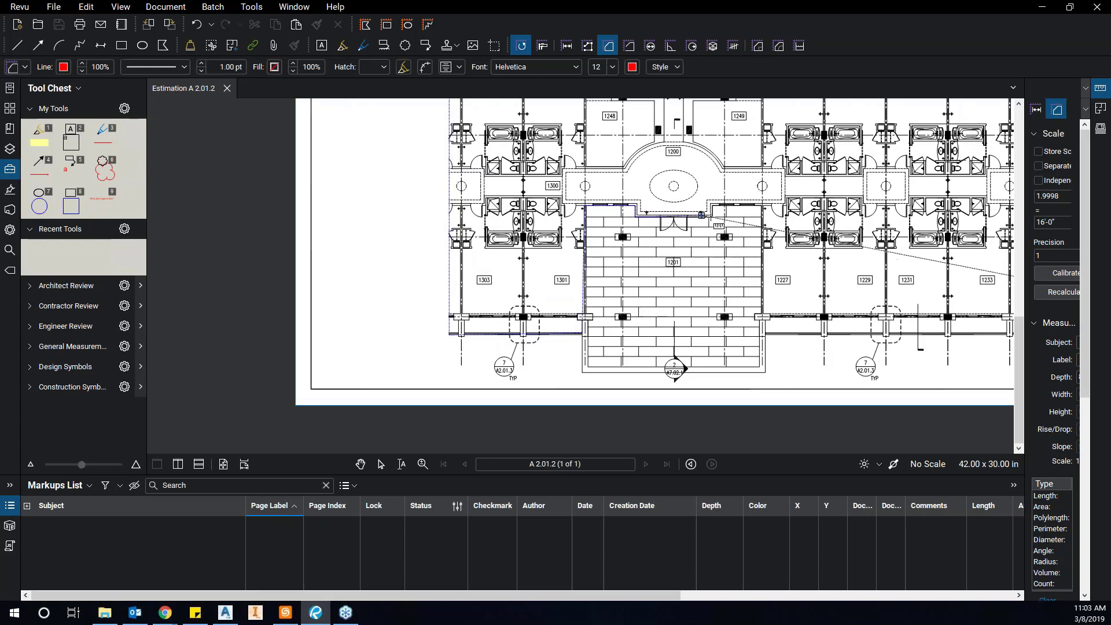
{"action": "left_click", "coordinate": [711, 215]}
{"action": "left_click", "coordinate": [710, 205]}
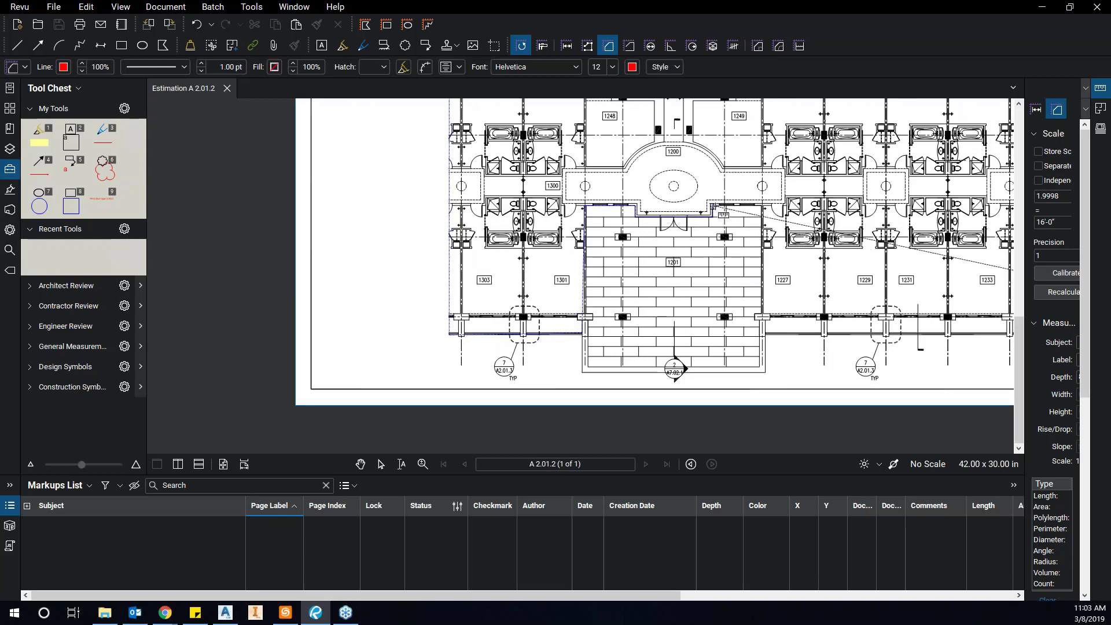
{"action": "left_click", "coordinate": [763, 203]}
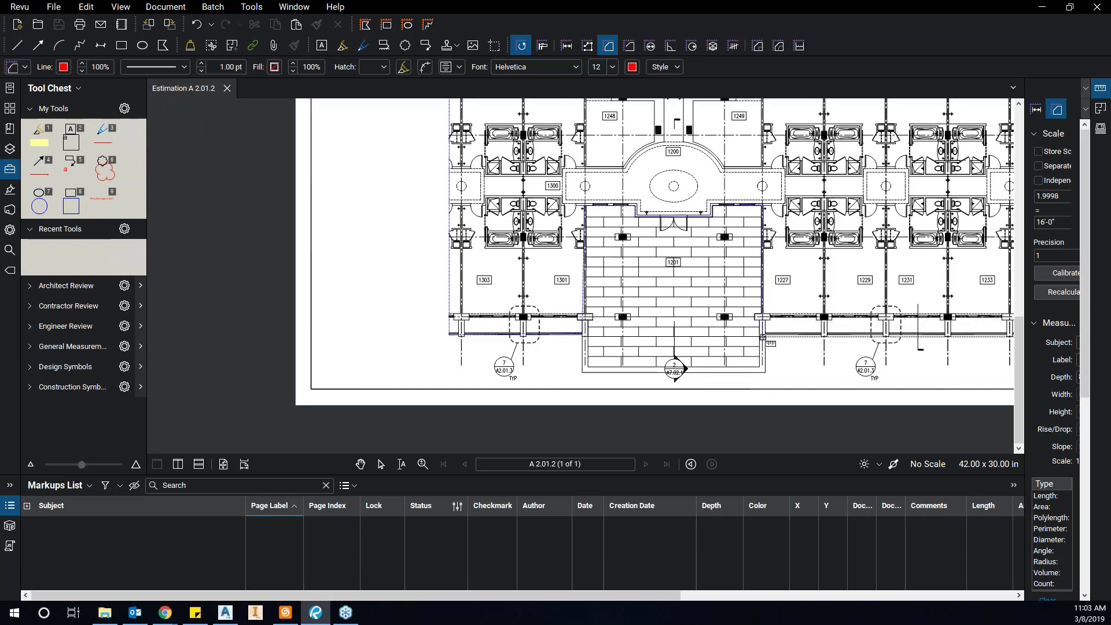
{"action": "scroll", "coordinate": [760, 329], "scroll_direction": "down", "scroll_amount": 3}
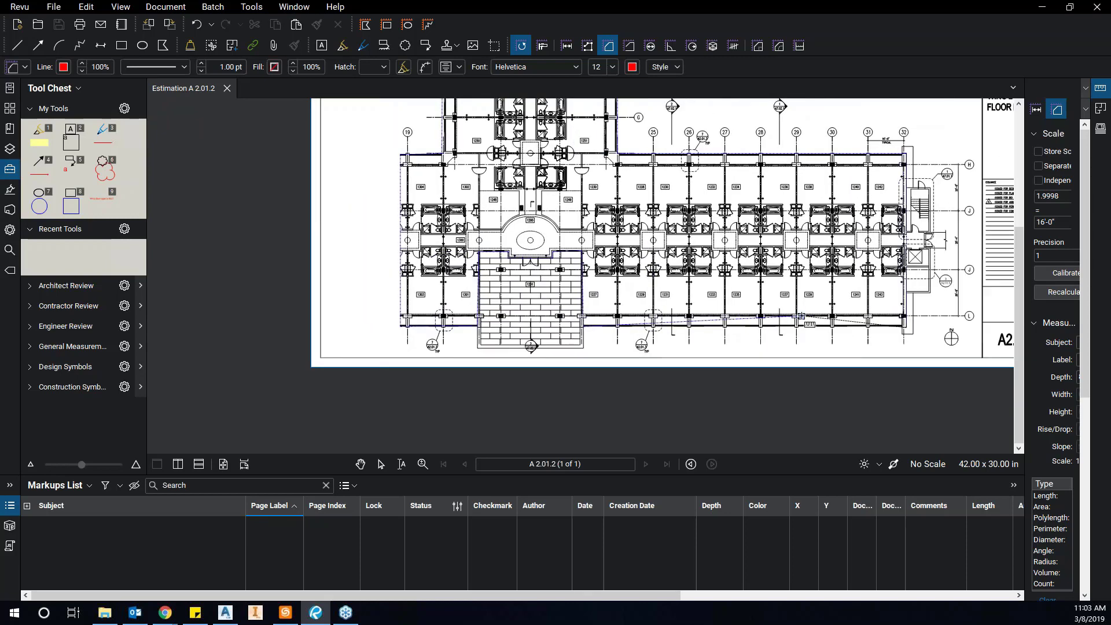
{"action": "double_click", "coordinate": [801, 315]}
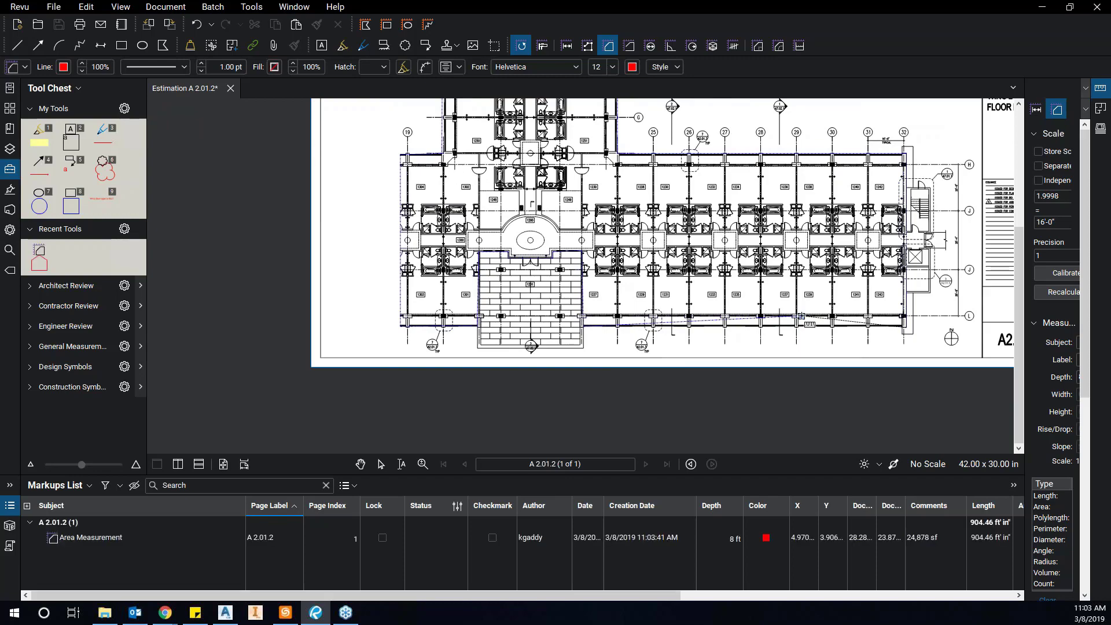
Examine the area measurement's label and its length, area, wall area and volume entries in the markups list.
{"action": "scroll", "coordinate": [610, 192], "scroll_direction": "up", "scroll_amount": 5}
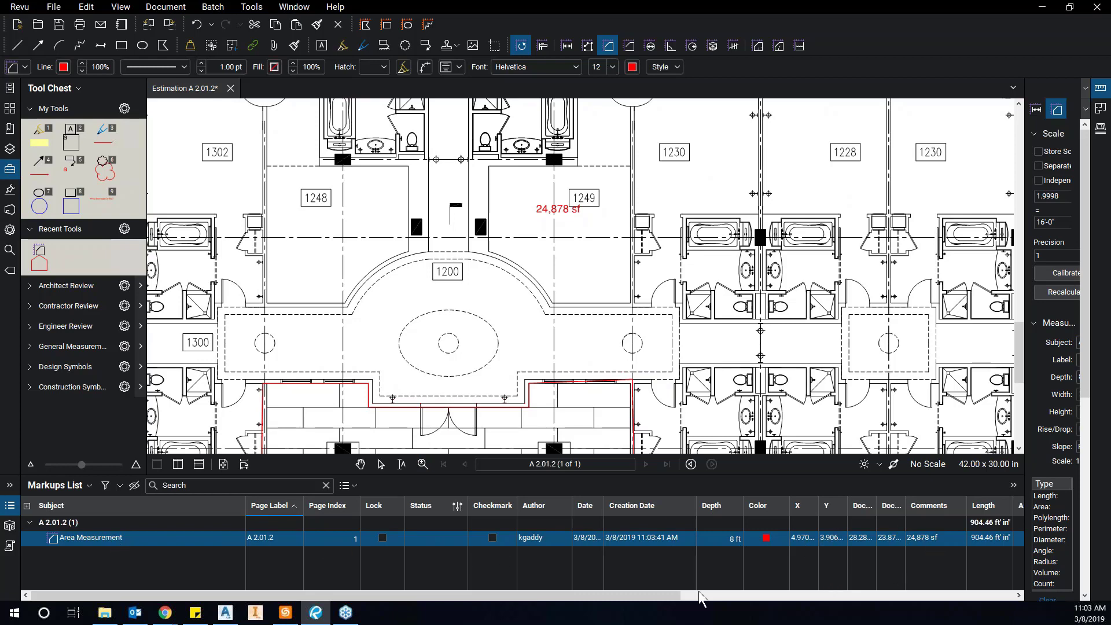
{"action": "left_click_drag", "start_coordinate": [607, 595], "coordinate": [751, 597]}
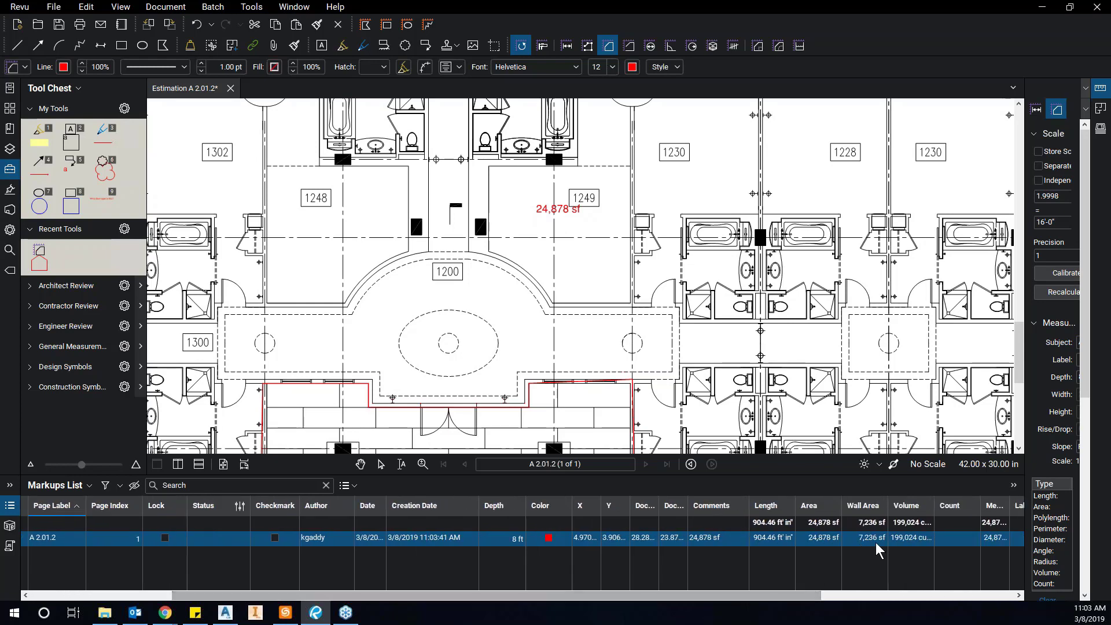
{"action": "left_click", "coordinate": [821, 546]}
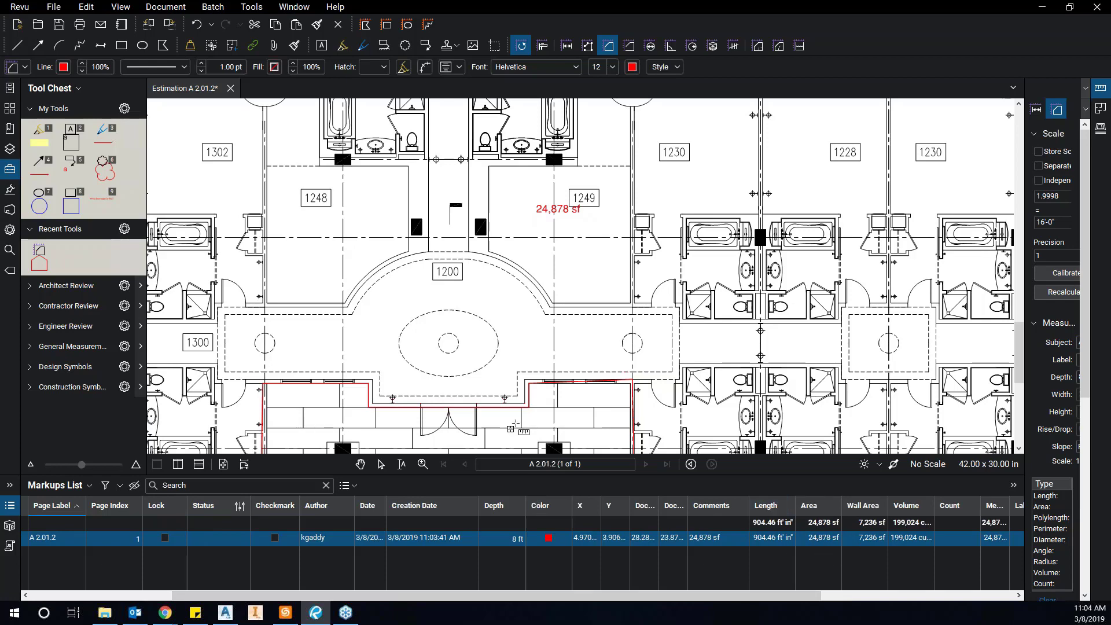
Start a new area outline at paved area 1201's lower-left corner, tracing up its left wall and across the stepped entrance recess.
{"action": "scroll", "coordinate": [581, 385], "scroll_direction": "down", "scroll_amount": 1}
{"action": "scroll", "coordinate": [582, 357], "scroll_direction": "down", "scroll_amount": 2}
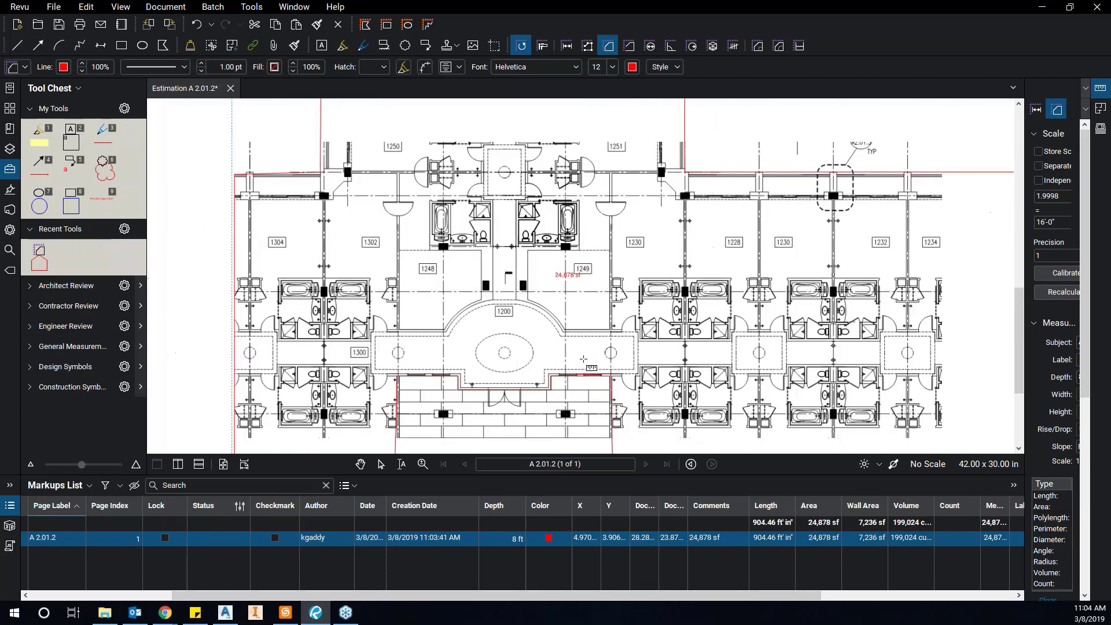
{"action": "left_click_drag", "start_coordinate": [674, 373], "coordinate": [715, 292]}
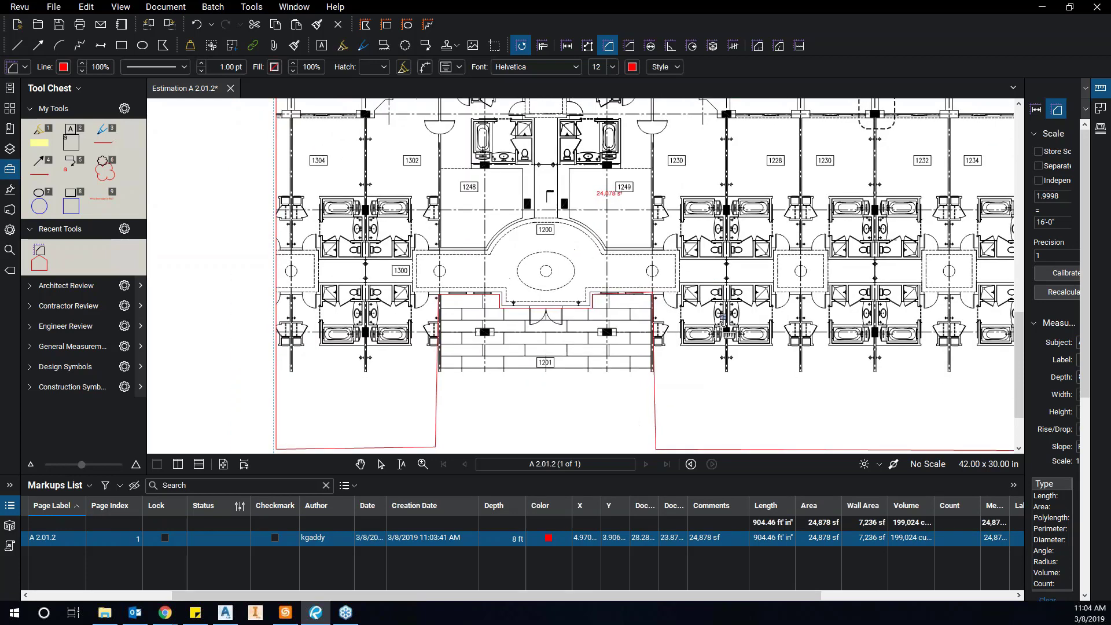
{"action": "left_click_drag", "start_coordinate": [703, 397], "coordinate": [696, 305]}
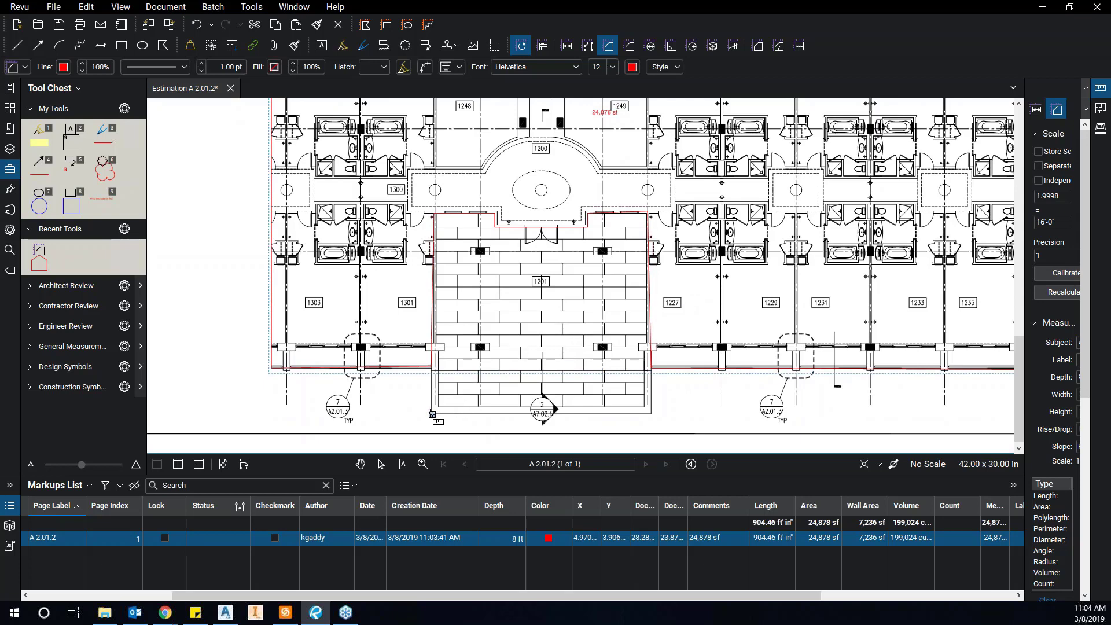
{"action": "left_click", "coordinate": [431, 414]}
{"action": "scroll", "coordinate": [431, 218], "scroll_direction": "up", "scroll_amount": 3}
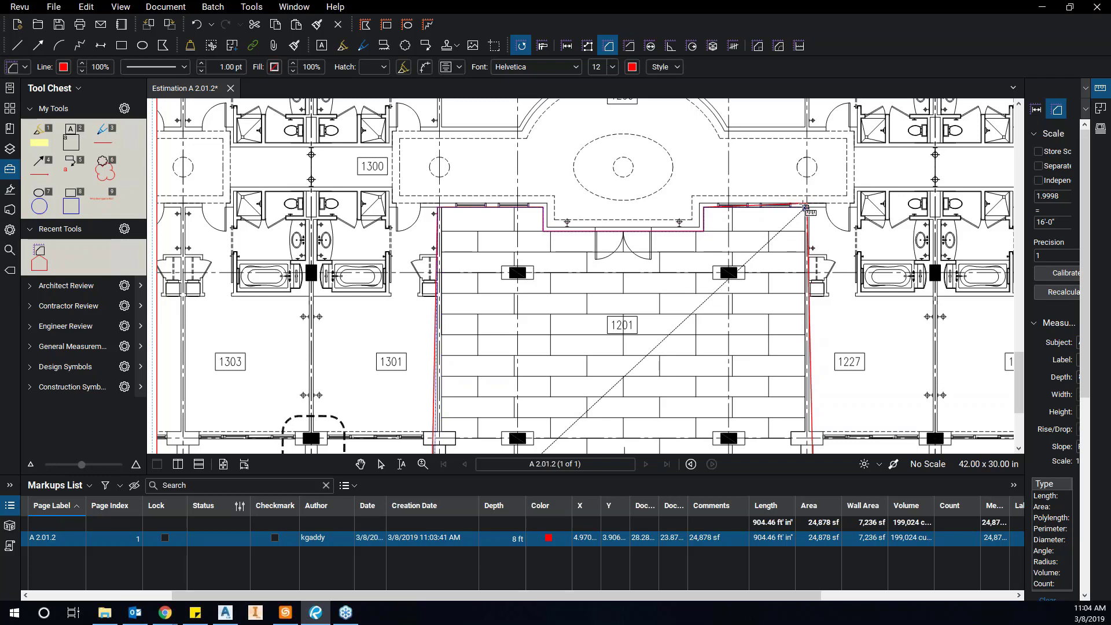
Trace the area outline down paved area 1201's right side to its lower-right corner and finish the measurement.
{"action": "mouse_move", "coordinate": [805, 445]}
{"action": "left_mouse_down"}
{"action": "mouse_move", "coordinate": [729, 341]}
{"action": "mouse_move", "coordinate": [731, 301]}
{"action": "left_mouse_up"}
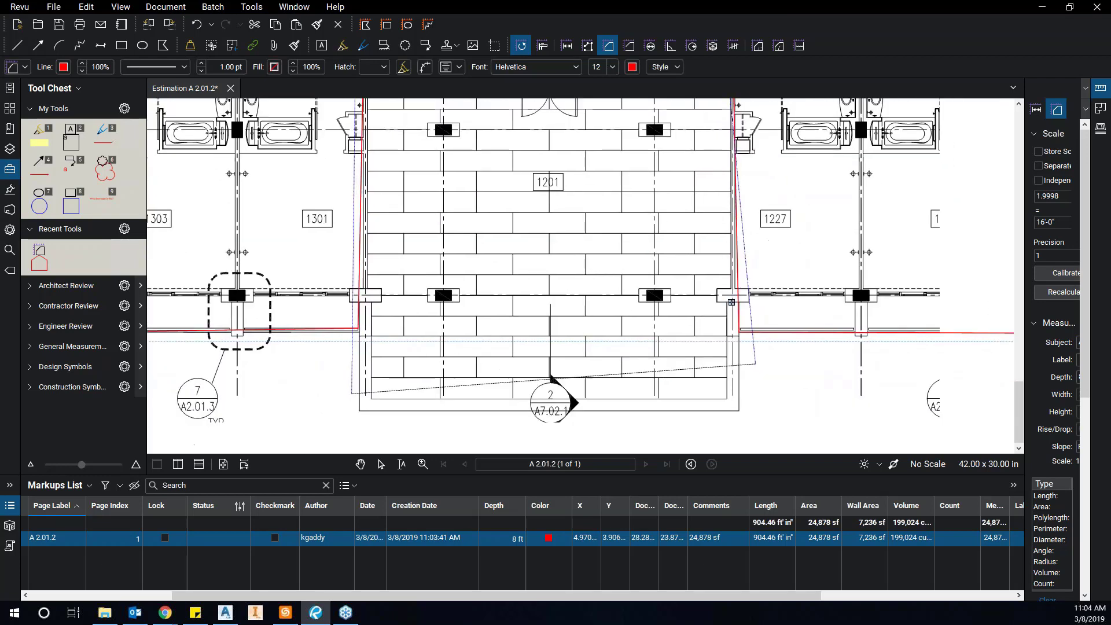
{"action": "scroll", "coordinate": [731, 302], "scroll_direction": "up", "scroll_amount": 2}
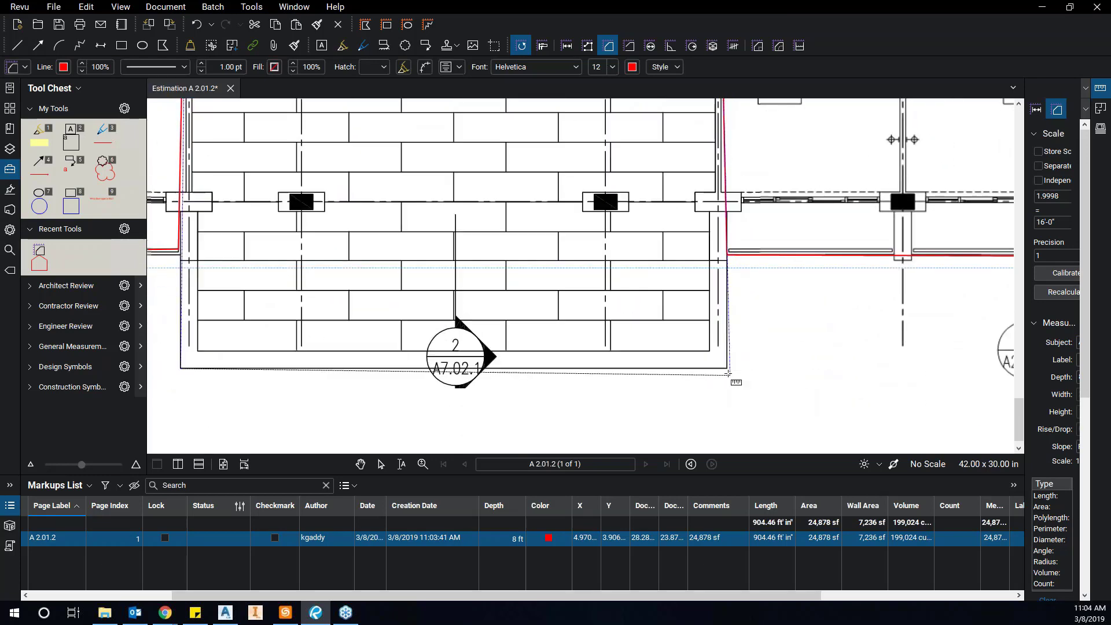
{"action": "left_click", "coordinate": [727, 369]}
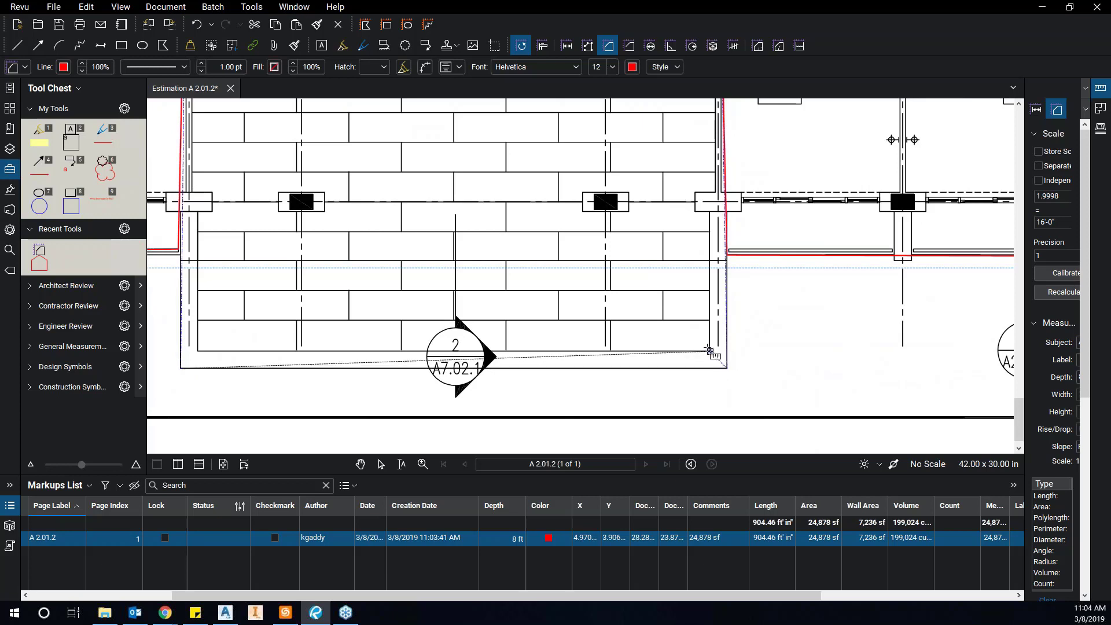
{"action": "key", "text": "Return"}
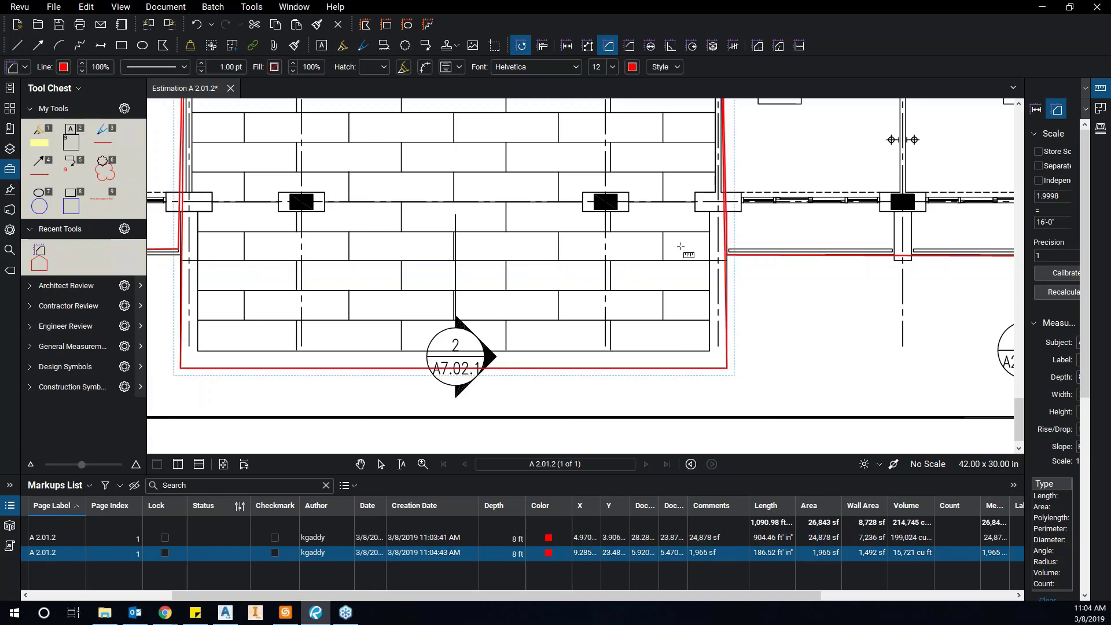
Examine the paved area's measurement on the plan and in the markups list, and compare it with the building outline.
{"action": "scroll", "coordinate": [618, 251], "scroll_direction": "down", "scroll_amount": 4}
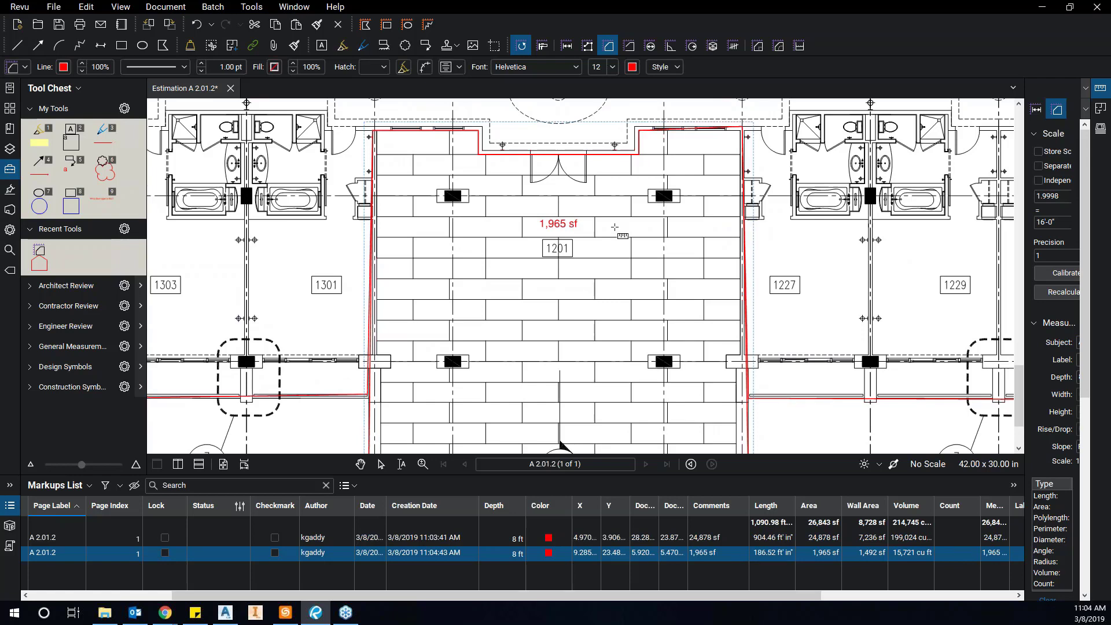
{"action": "left_click", "coordinate": [821, 561]}
{"action": "scroll", "coordinate": [749, 321], "scroll_direction": "down", "scroll_amount": 1}
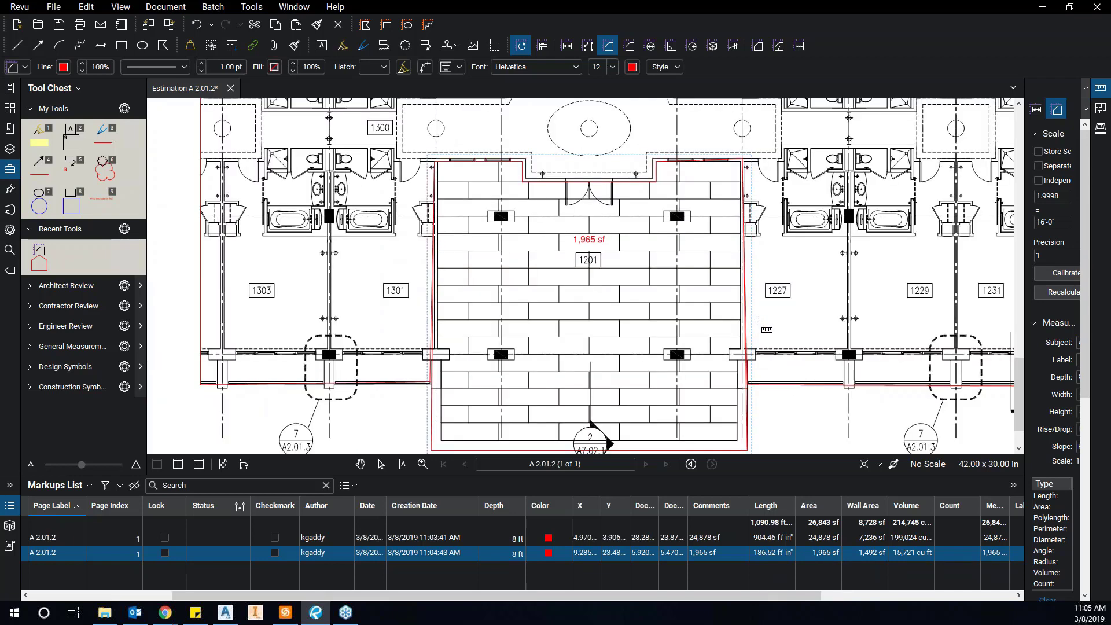
{"action": "scroll", "coordinate": [694, 292], "scroll_direction": "down", "scroll_amount": 1}
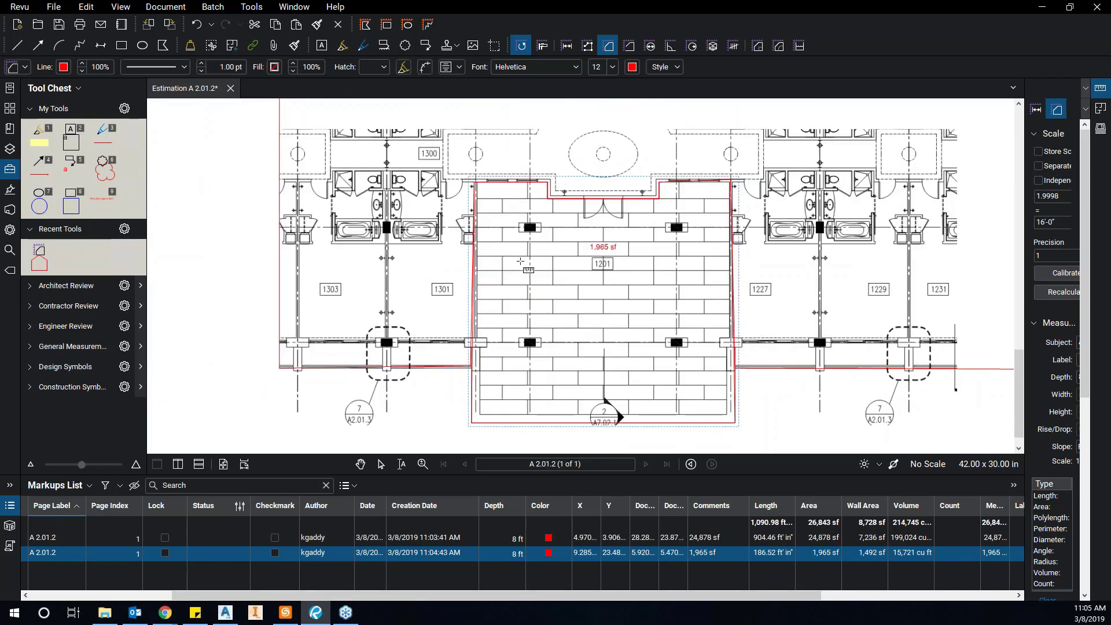
{"action": "scroll", "coordinate": [614, 359], "scroll_direction": "right", "scroll_amount": 3}
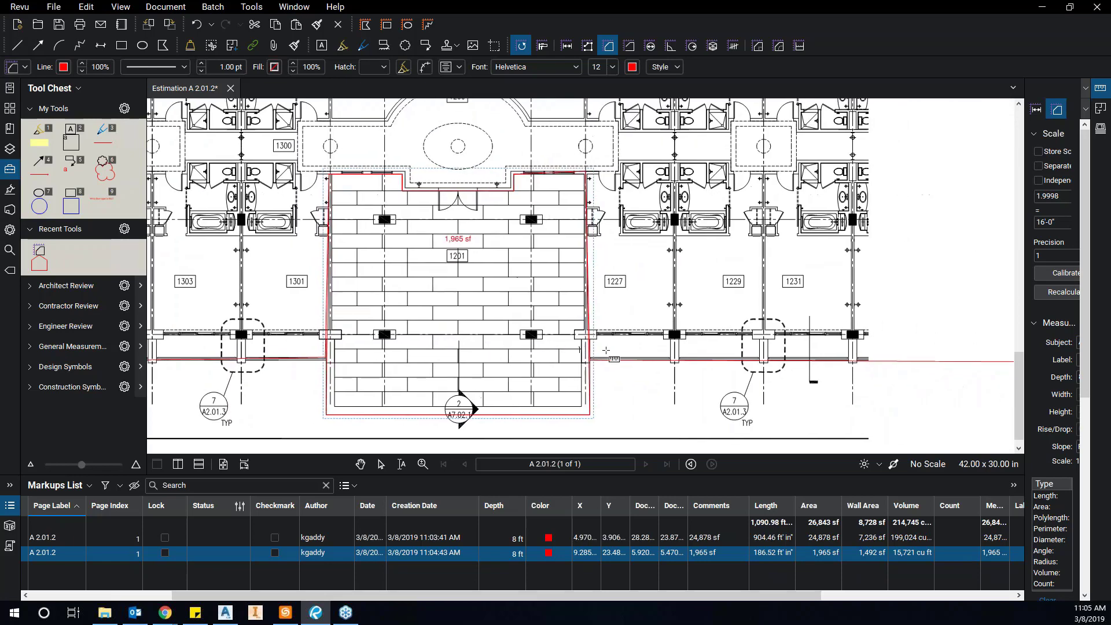
{"action": "scroll", "coordinate": [631, 339], "scroll_direction": "down", "scroll_amount": 2}
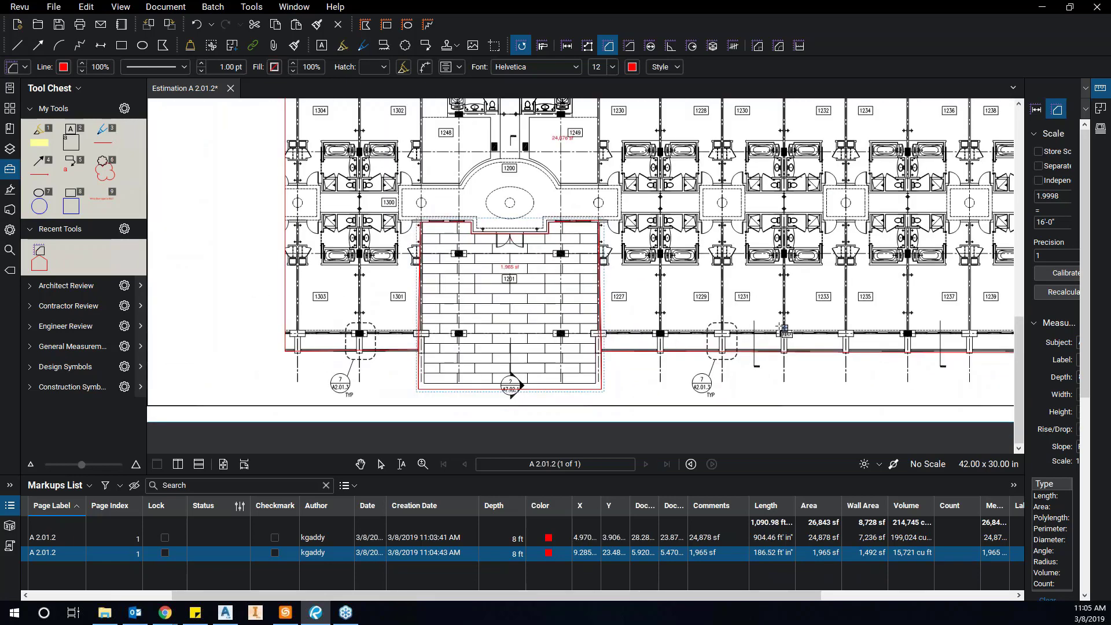
{"action": "scroll", "coordinate": [656, 321], "scroll_direction": "right", "scroll_amount": 1}
{"action": "scroll", "coordinate": [656, 321], "scroll_direction": "right", "scroll_amount": 2}
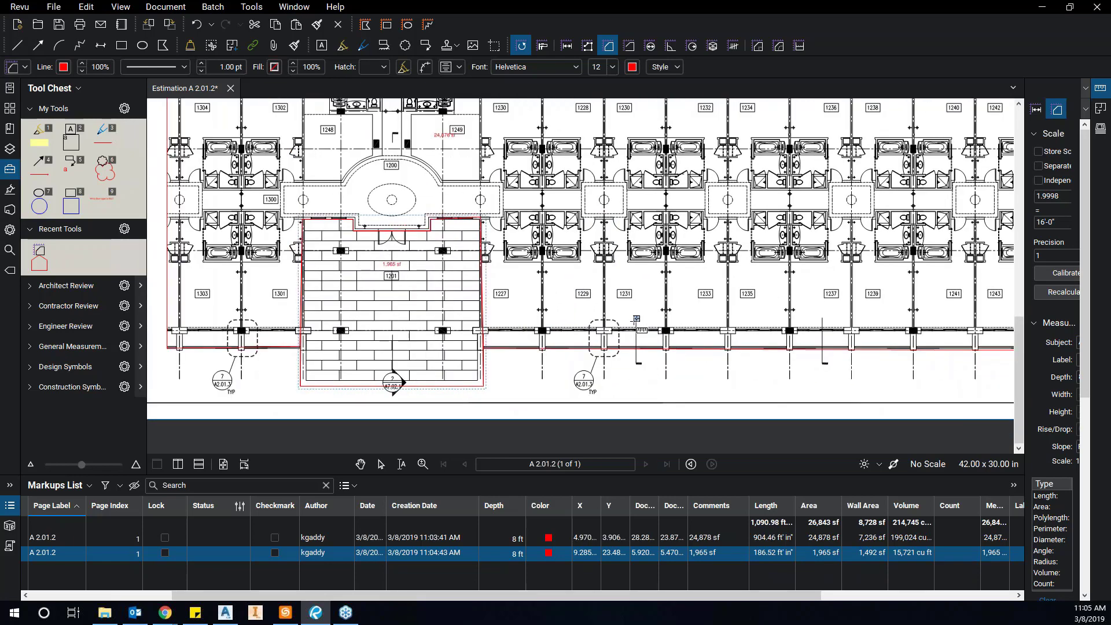
{"action": "scroll", "coordinate": [539, 271], "scroll_direction": "down", "scroll_amount": 1}
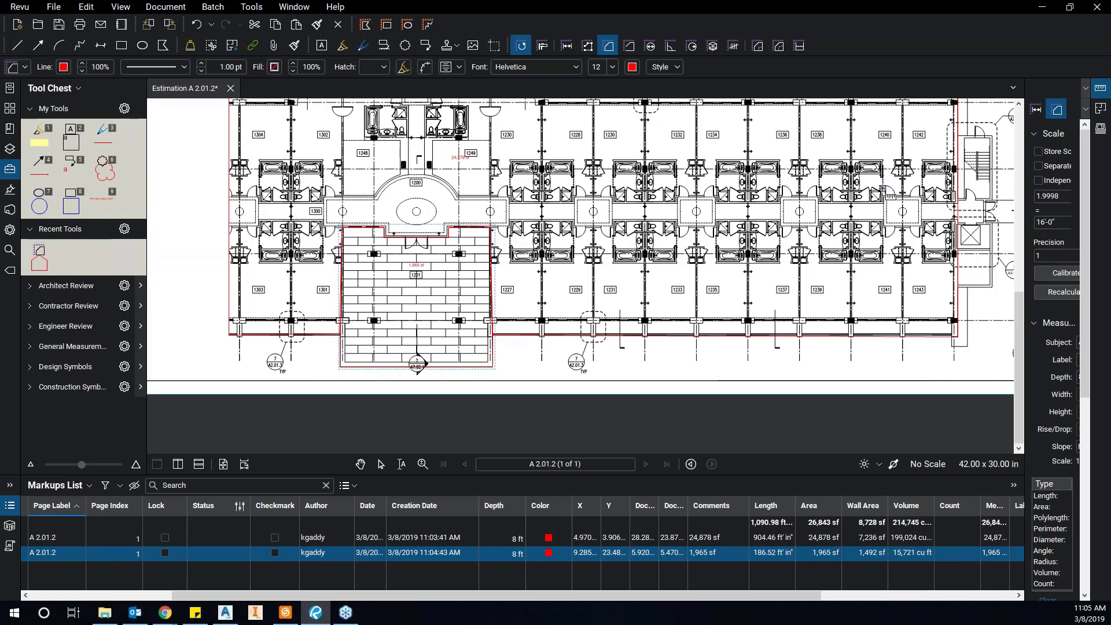
{"action": "scroll", "coordinate": [966, 243], "scroll_direction": "right", "scroll_amount": 3}
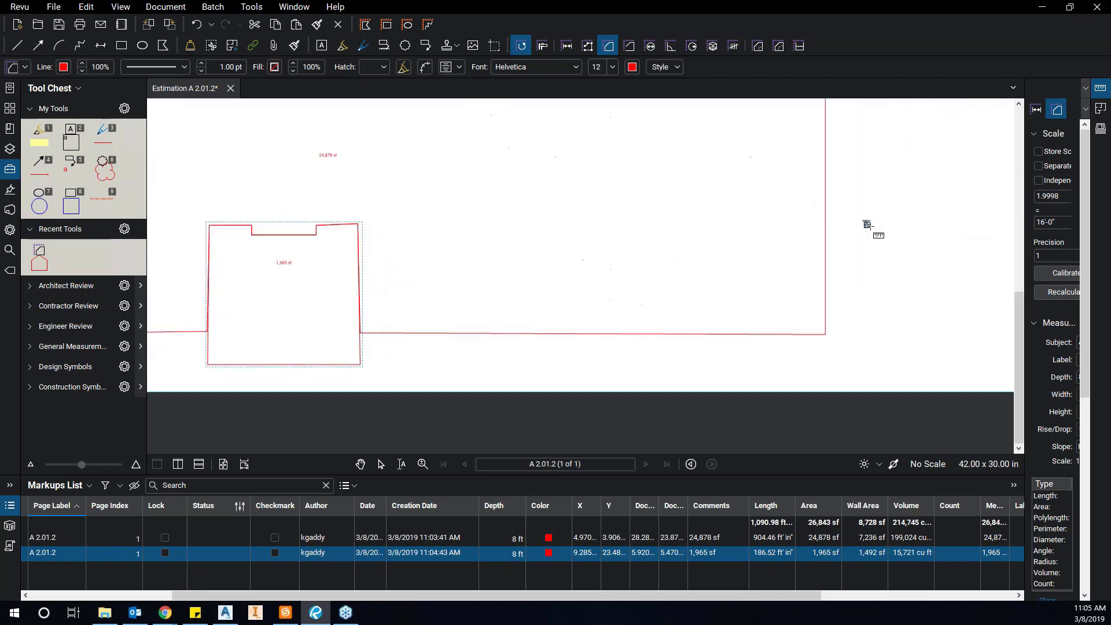
{"action": "scroll", "coordinate": [821, 242], "scroll_direction": "up", "scroll_amount": 2}
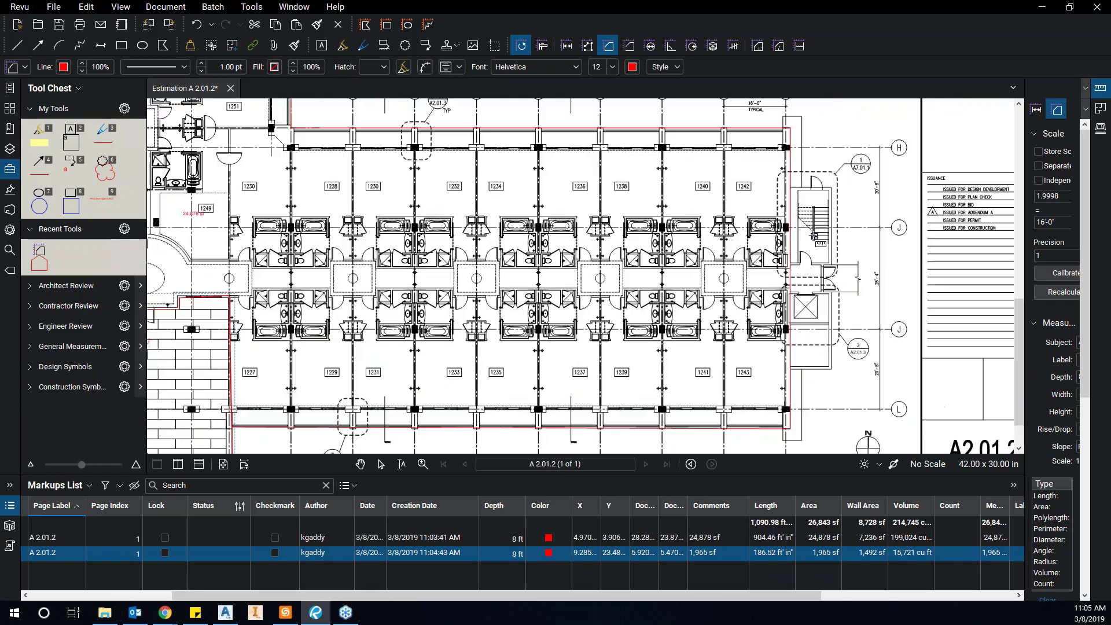
Examine the solid black columns along the room walls, from rooms 1238 and 1240 down to rooms 1239 and 1241.
{"action": "scroll", "coordinate": [804, 231], "scroll_direction": "up", "scroll_amount": 1}
{"action": "scroll", "coordinate": [635, 106], "scroll_direction": "up", "scroll_amount": 4}
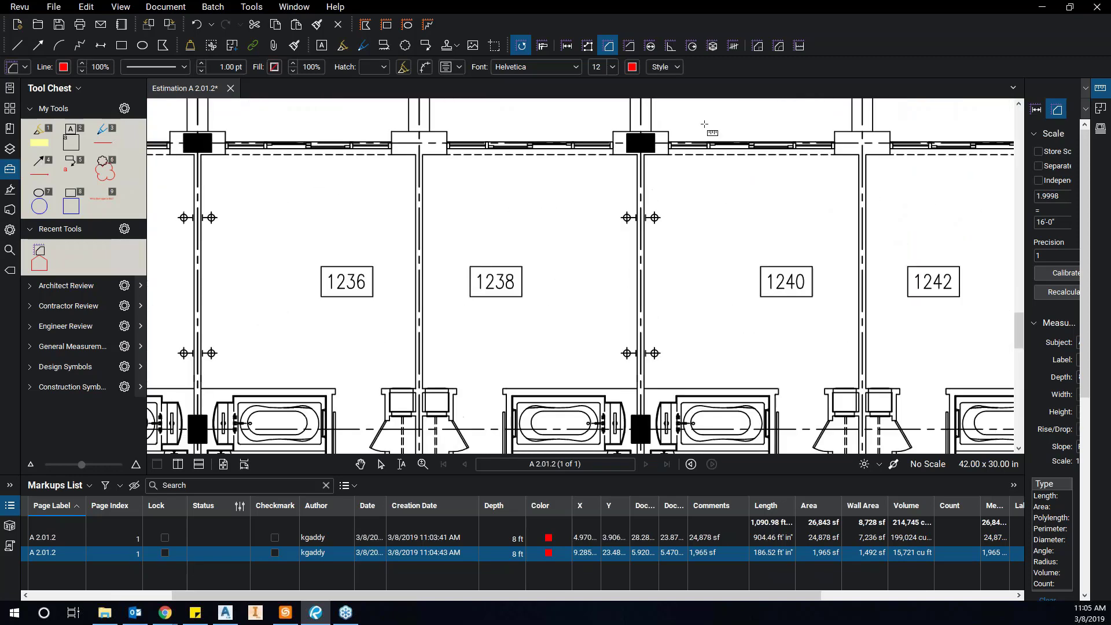
{"action": "scroll", "coordinate": [636, 133], "scroll_direction": "up", "scroll_amount": 3}
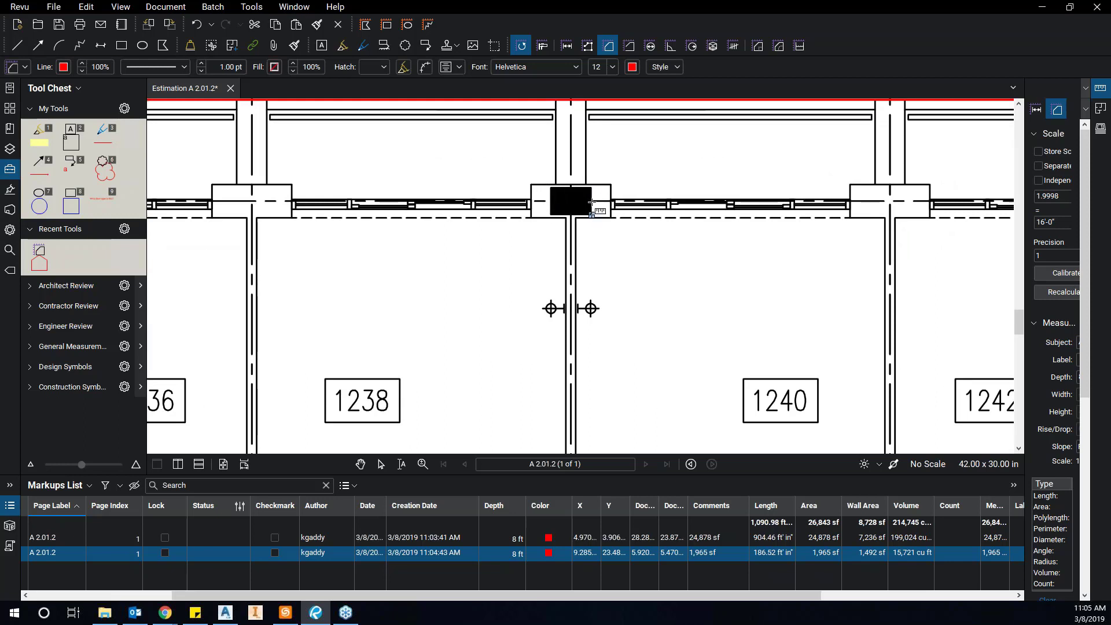
{"action": "scroll", "coordinate": [575, 220], "scroll_direction": "down", "scroll_amount": 2}
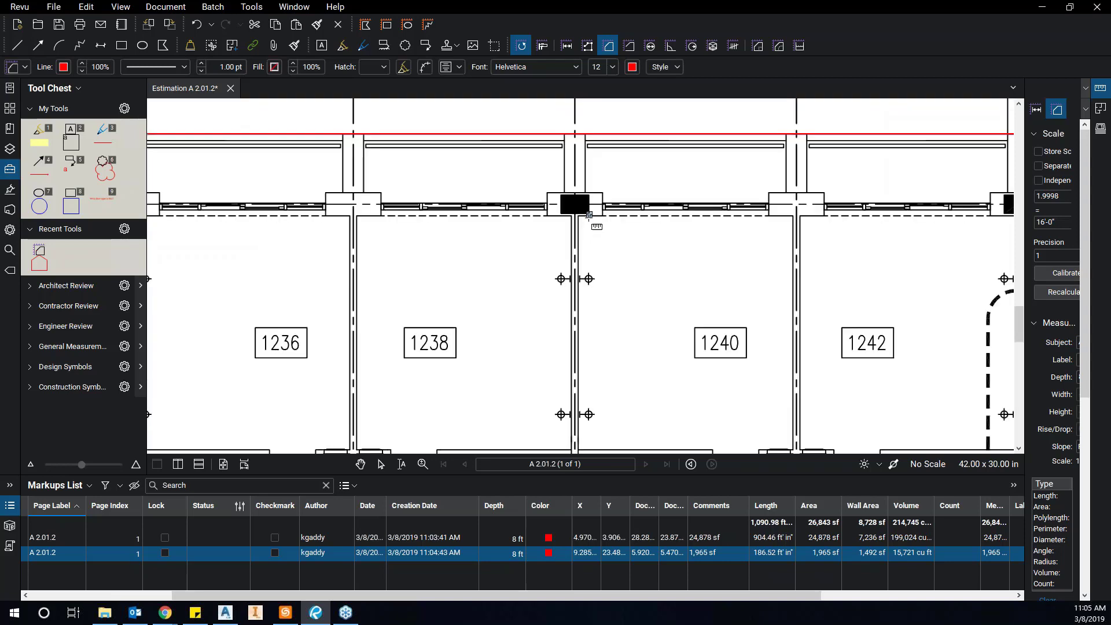
{"action": "scroll", "coordinate": [595, 231], "scroll_direction": "down", "scroll_amount": 1}
{"action": "mouse_move", "coordinate": [612, 379]}
{"action": "left_mouse_down"}
{"action": "mouse_move", "coordinate": [615, 314]}
{"action": "mouse_move", "coordinate": [635, 311]}
{"action": "left_mouse_up"}
{"action": "left_click_drag", "start_coordinate": [633, 350], "coordinate": [637, 237]}
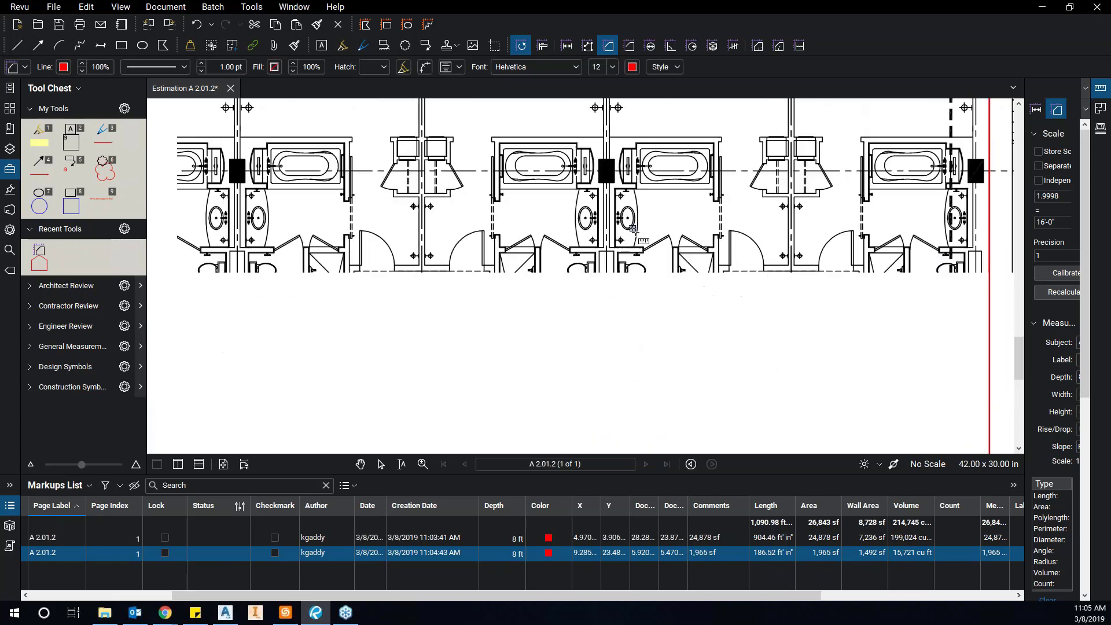
{"action": "left_click_drag", "start_coordinate": [699, 378], "coordinate": [700, 253]}
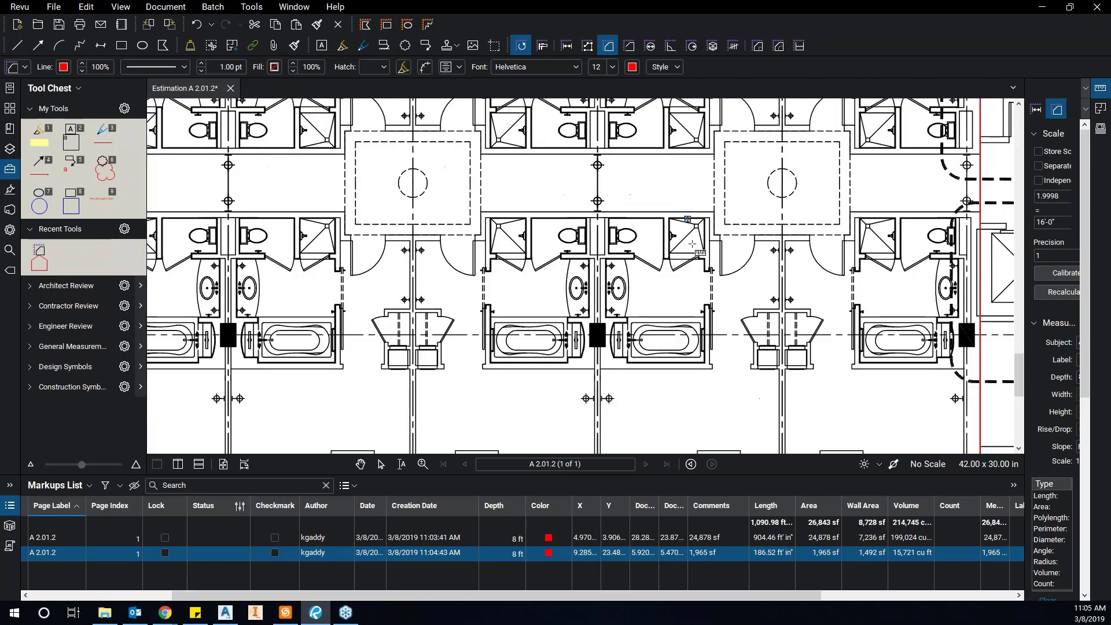
{"action": "scroll", "coordinate": [620, 369], "scroll_direction": "up", "scroll_amount": 1}
{"action": "left_click_drag", "start_coordinate": [620, 369], "coordinate": [619, 255]}
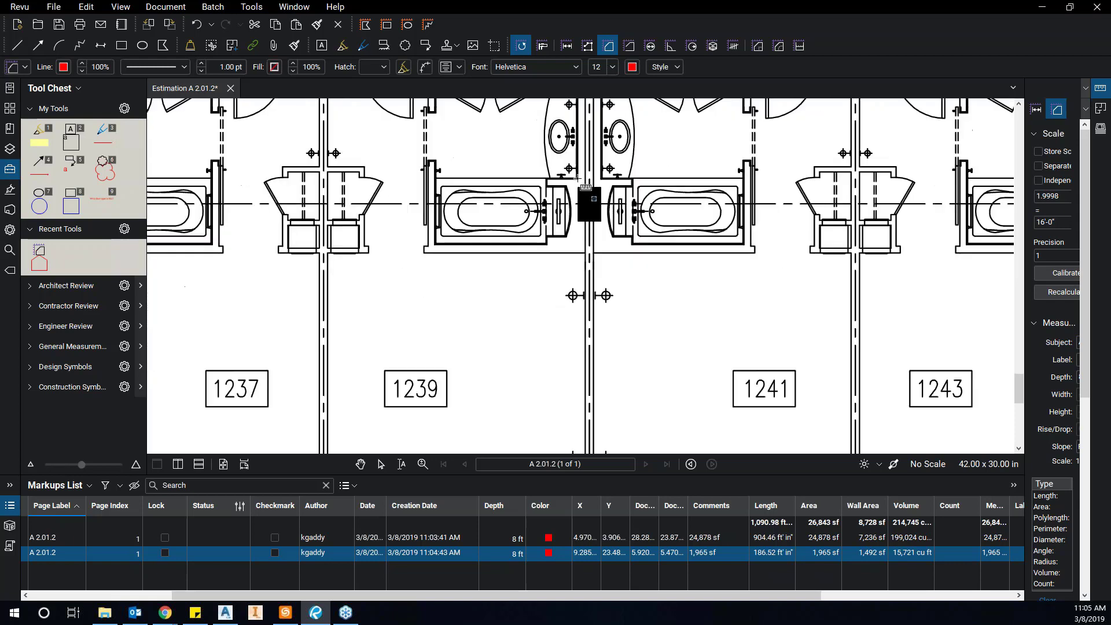
{"action": "scroll", "coordinate": [599, 191], "scroll_direction": "up", "scroll_amount": 2}
{"action": "scroll", "coordinate": [599, 191], "scroll_direction": "up", "scroll_amount": 1}
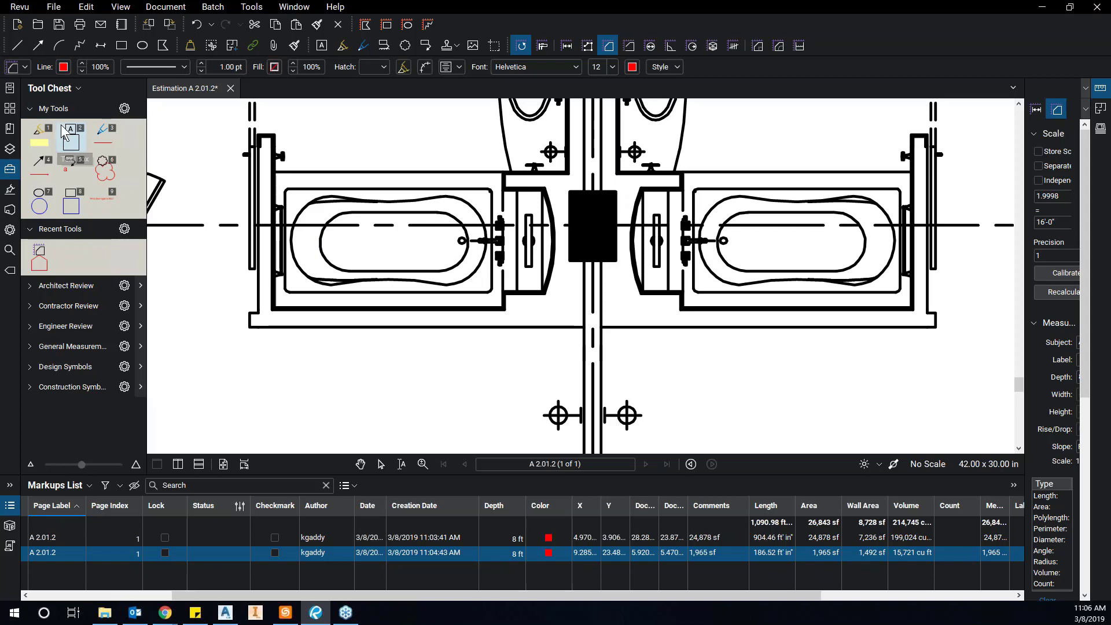
Open the visual search for the current document and increase its sensitivity slightly.
{"action": "left_click", "coordinate": [10, 249]}
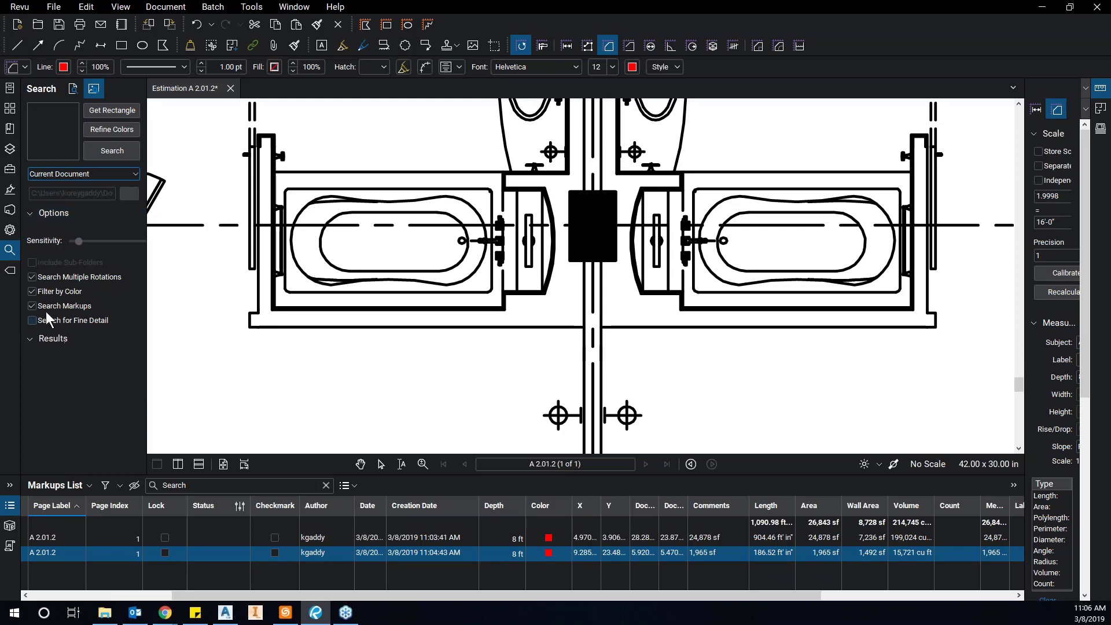
{"action": "left_click", "coordinate": [9, 255]}
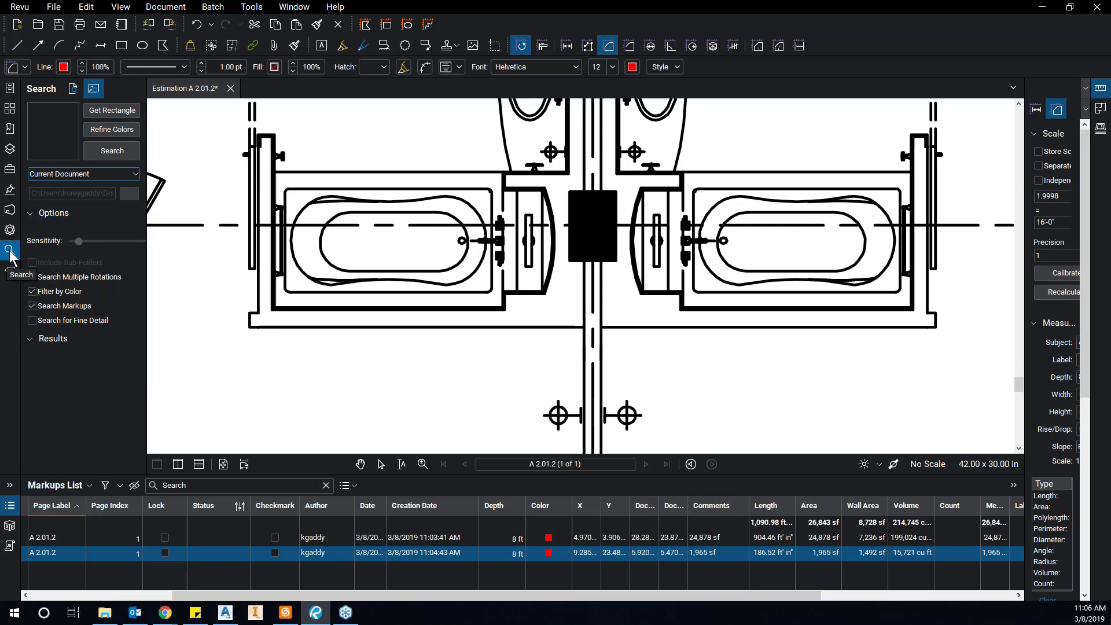
{"action": "left_click", "coordinate": [10, 255]}
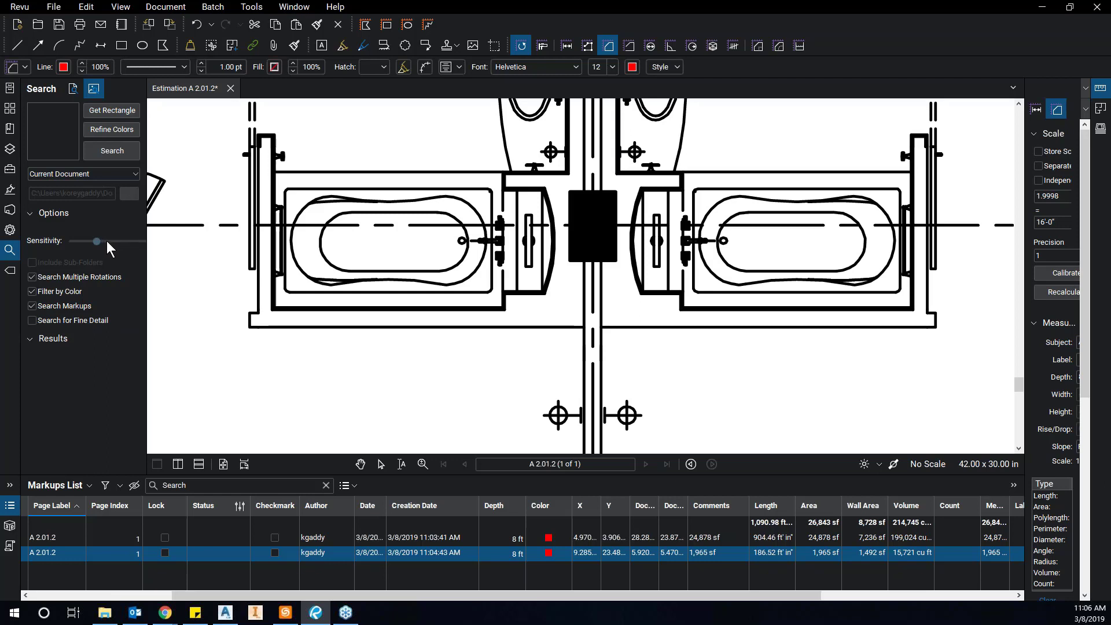
Capture the solid black column between rooms 1239 and 1241 as the search symbol and search the current document for it.
{"action": "left_click", "coordinate": [121, 113]}
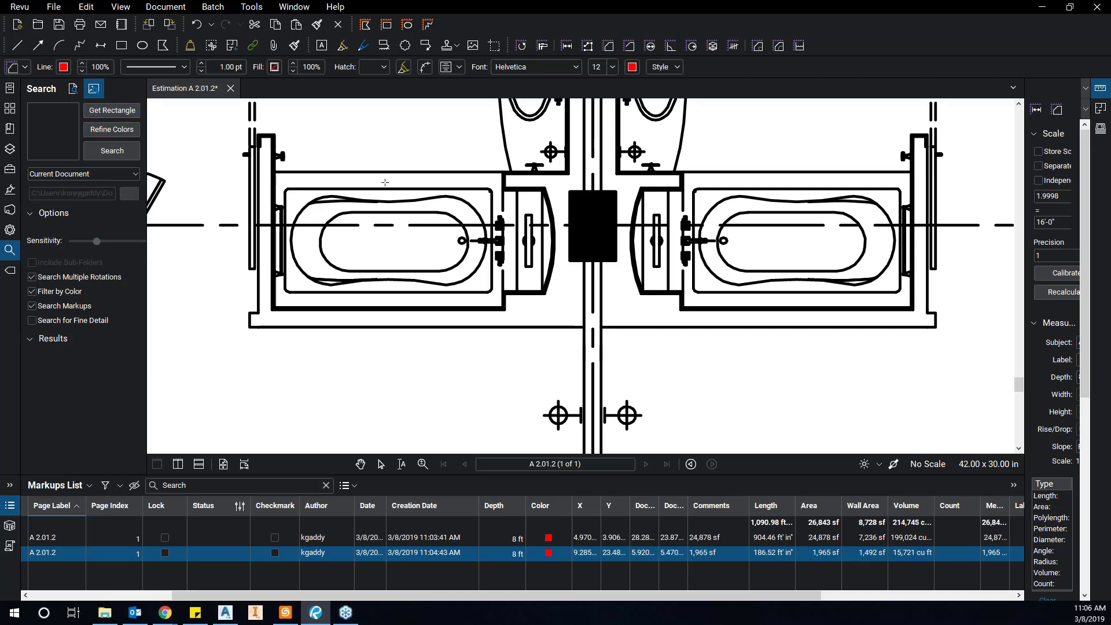
{"action": "scroll", "coordinate": [601, 225], "scroll_direction": "up", "scroll_amount": 2}
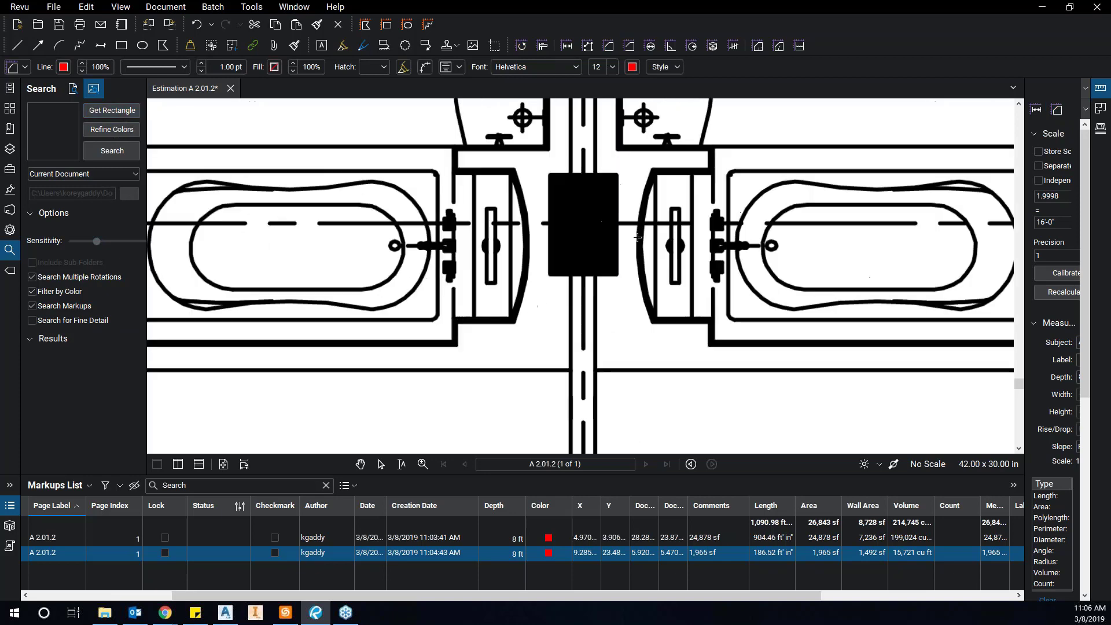
{"action": "scroll", "coordinate": [575, 184], "scroll_direction": "up", "scroll_amount": 1}
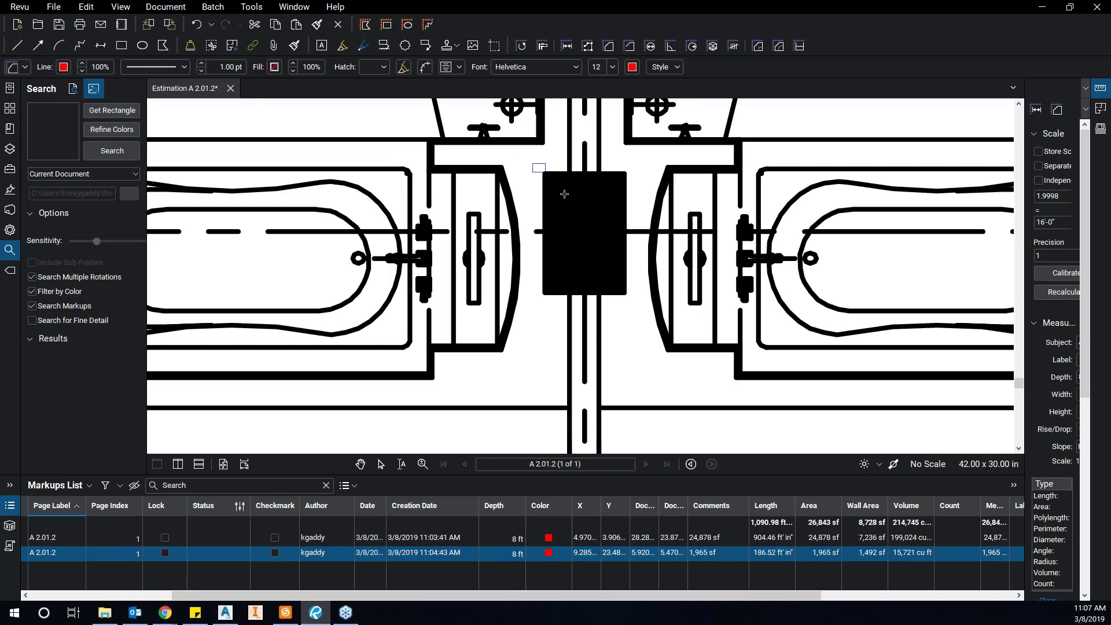
{"action": "left_click_drag", "start_coordinate": [564, 194], "coordinate": [638, 306]}
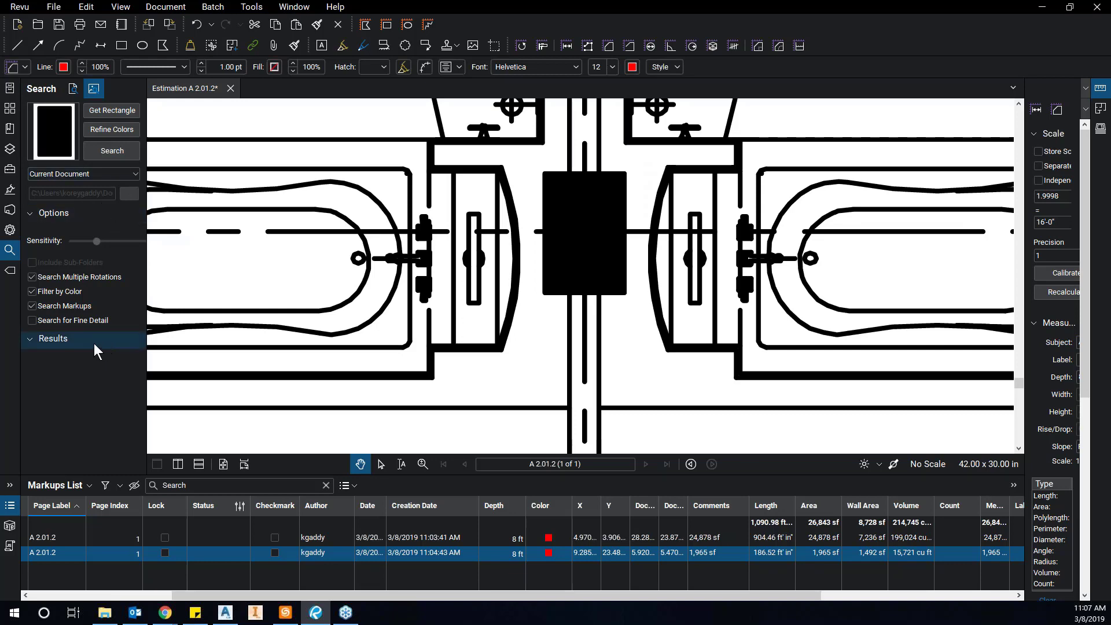
{"action": "left_click", "coordinate": [106, 151]}
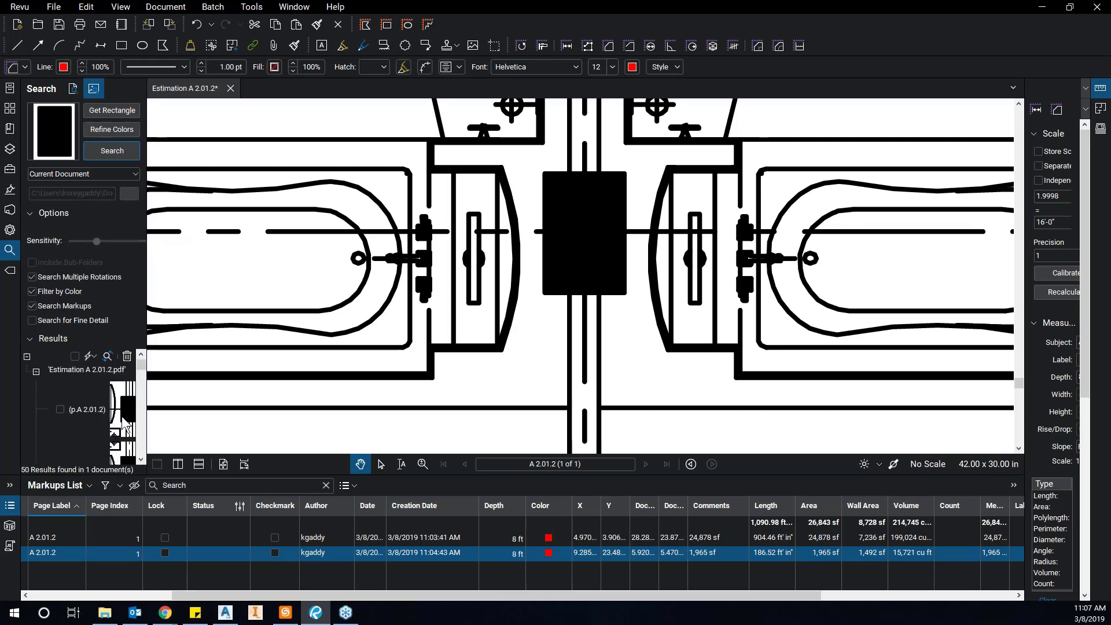
Check the column search results by locating the first match and another one further down the list on the plan.
{"action": "key", "text": "ctrl"}
{"action": "key", "text": "ctrl"}
{"action": "left_click", "coordinate": [129, 402]}
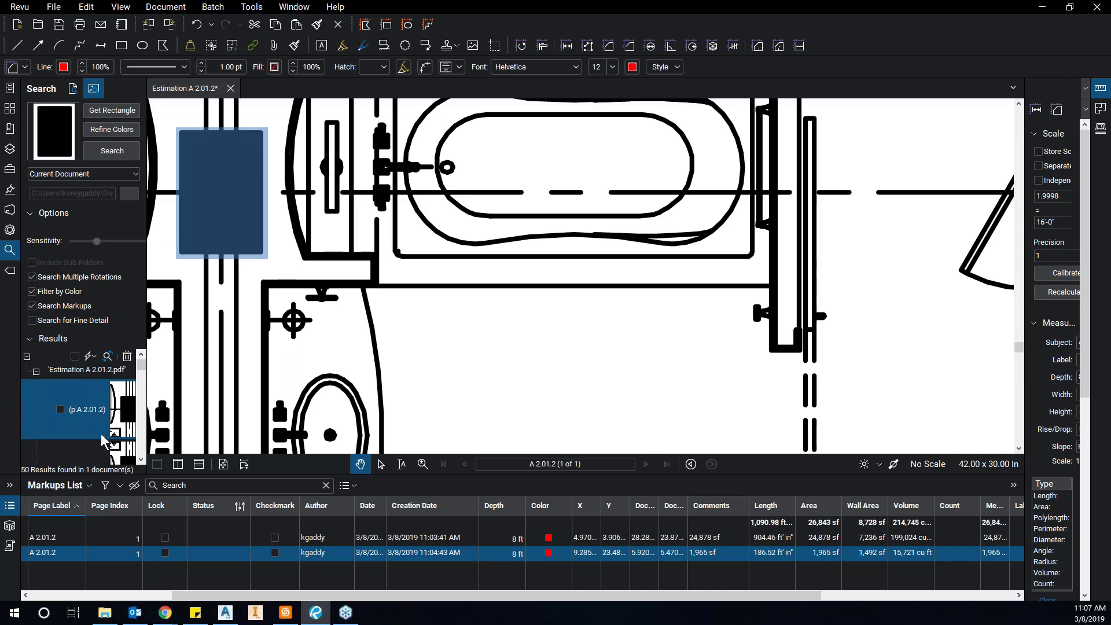
{"action": "scroll", "coordinate": [121, 426], "scroll_direction": "down", "scroll_amount": 1}
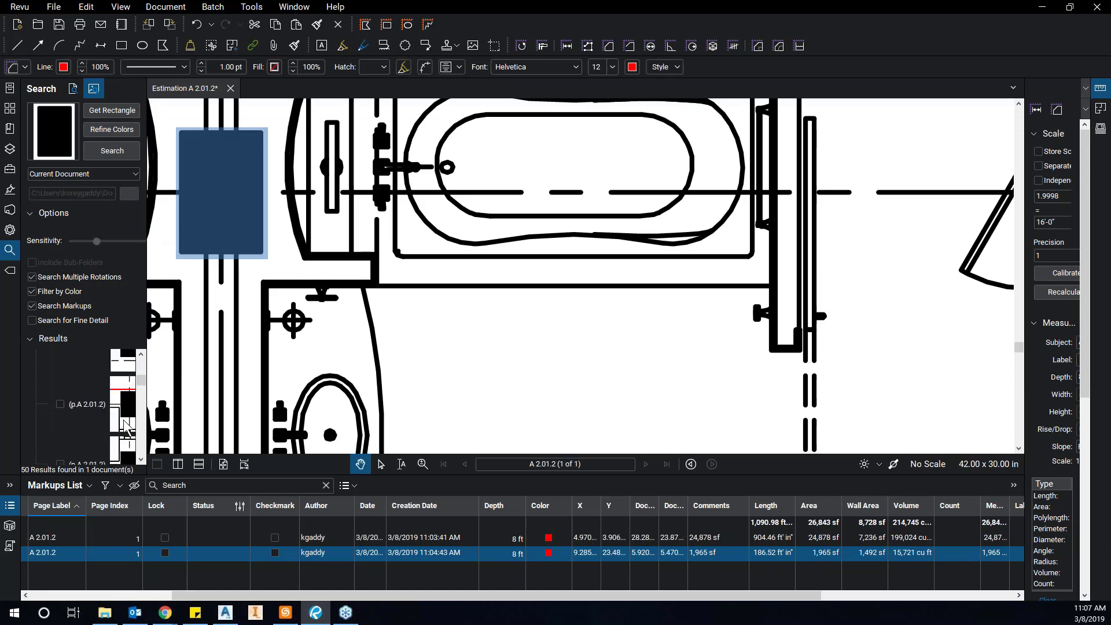
{"action": "left_click", "coordinate": [129, 410]}
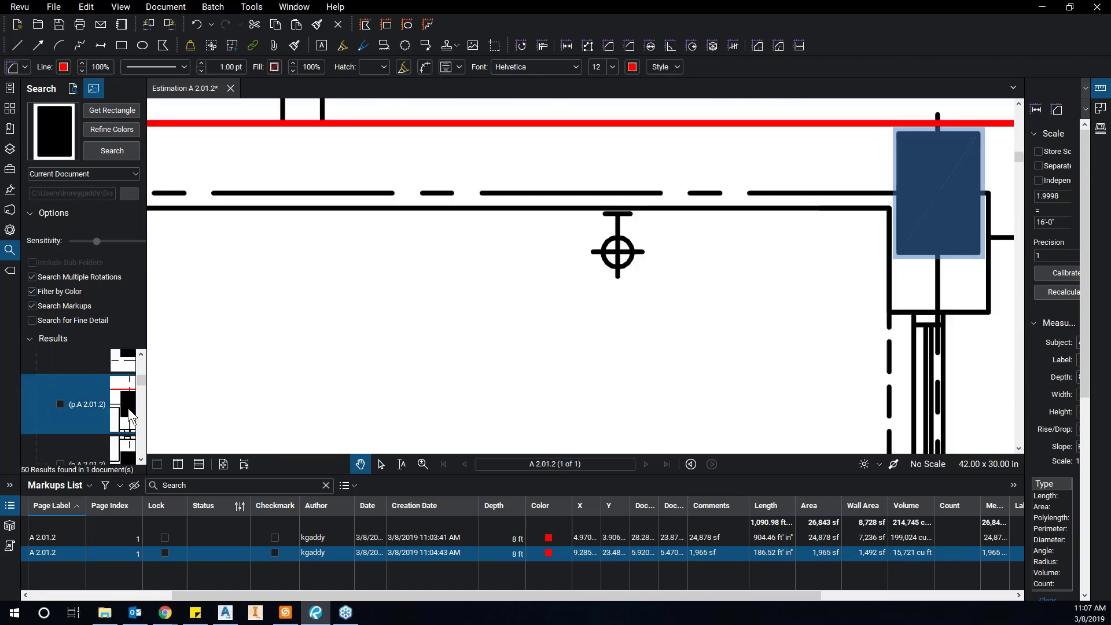
Expand the Construction Symbols, Design Symbols and General Measurements tool sets in the Tool Chest, and view the list of available profiles.
{"action": "scroll", "coordinate": [89, 390], "scroll_direction": "up", "scroll_amount": 3}
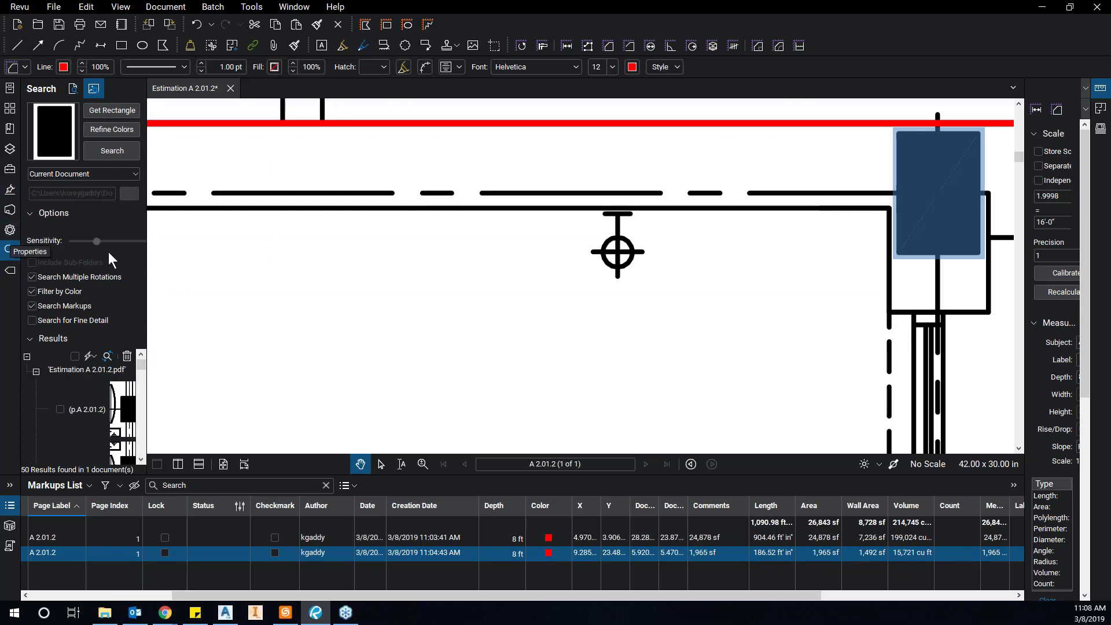
{"action": "left_click", "coordinate": [12, 171]}
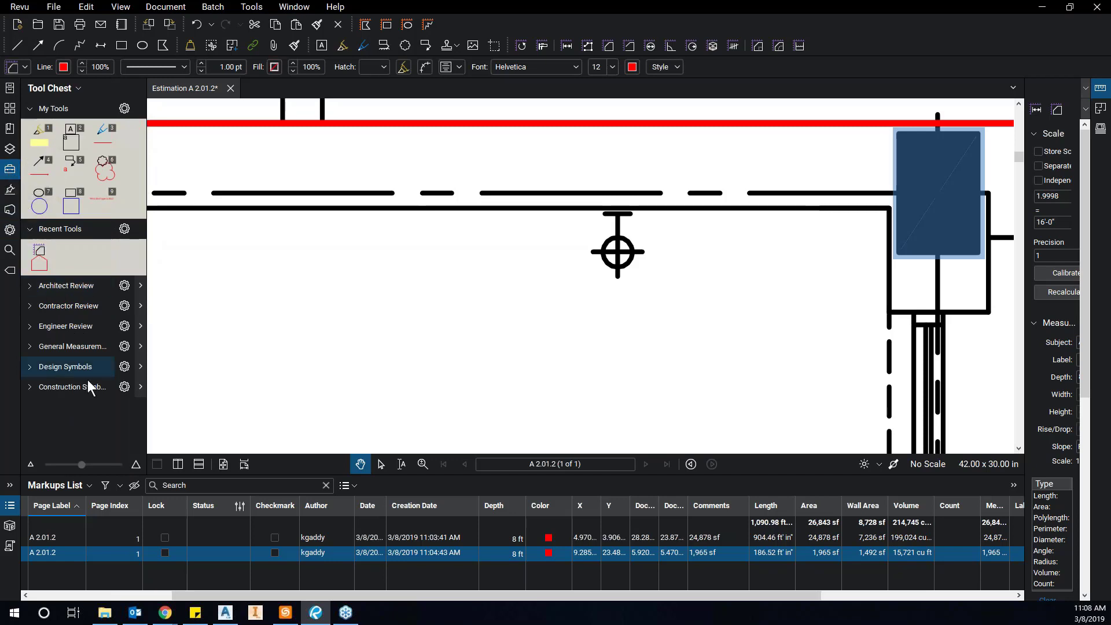
{"action": "left_click", "coordinate": [27, 389]}
{"action": "left_click", "coordinate": [30, 367]}
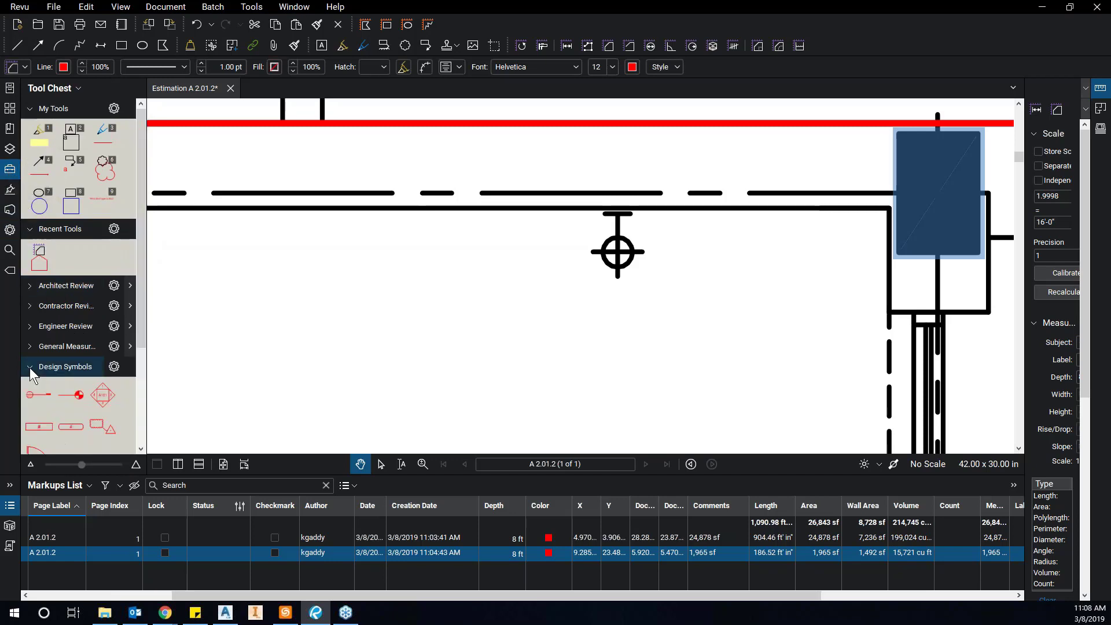
{"action": "left_click", "coordinate": [28, 347]}
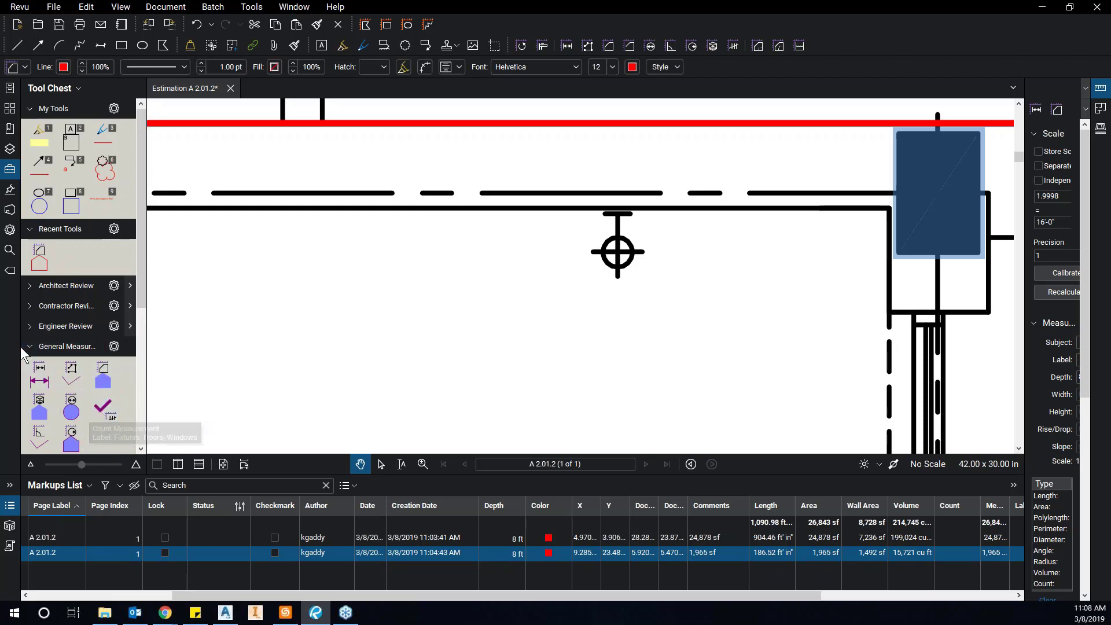
{"action": "left_click", "coordinate": [16, 10]}
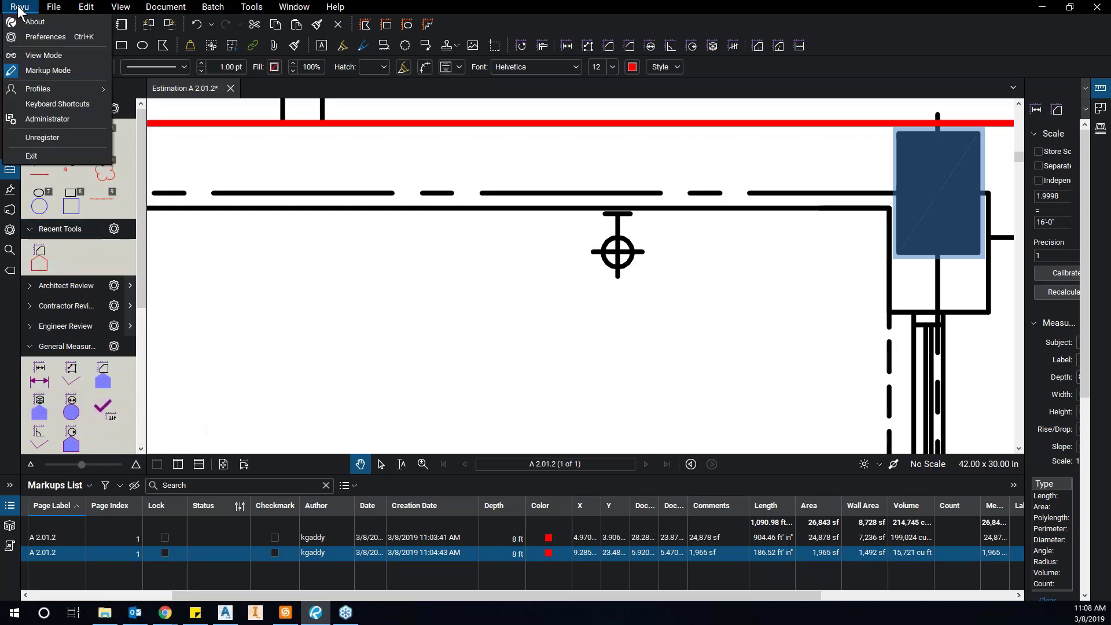
{"action": "mouse_move", "coordinate": [41, 91]}
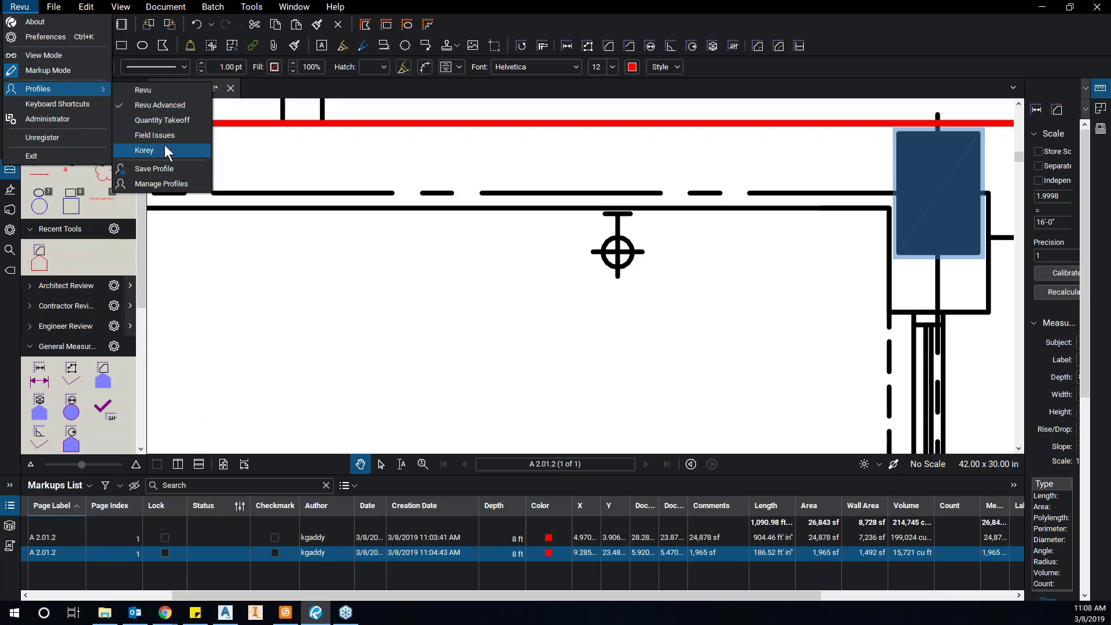
Place one check-mark Count Measurement from the General Measurements set in the empty floor area beside the black column, and select it.
{"action": "left_click", "coordinate": [104, 412]}
{"action": "left_click", "coordinate": [105, 412]}
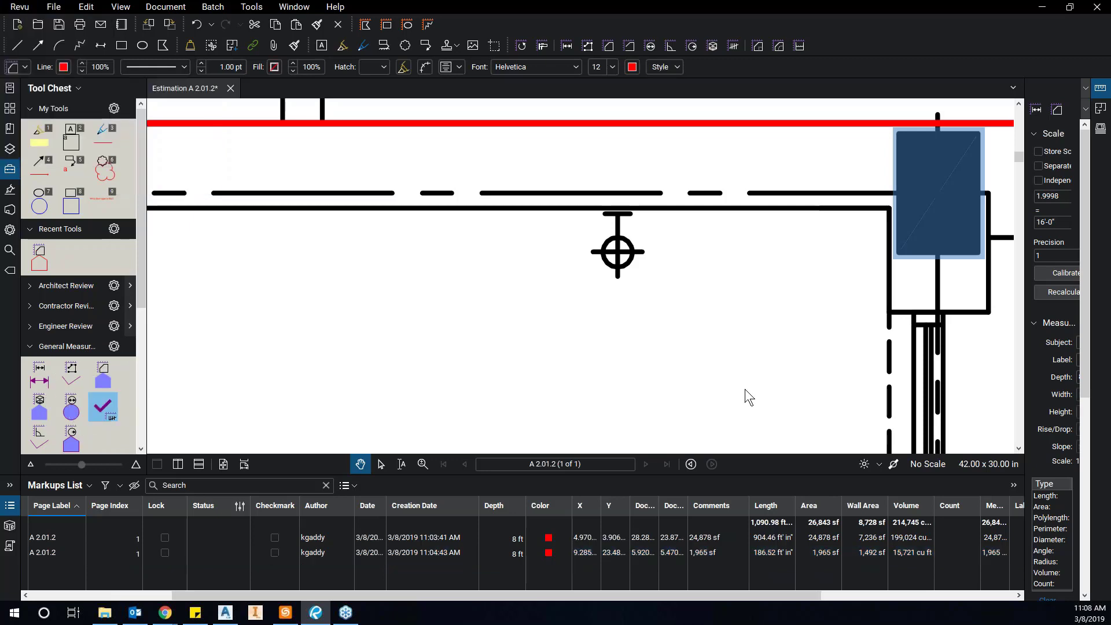
{"action": "scroll", "coordinate": [733, 314], "scroll_direction": "right", "scroll_amount": 2}
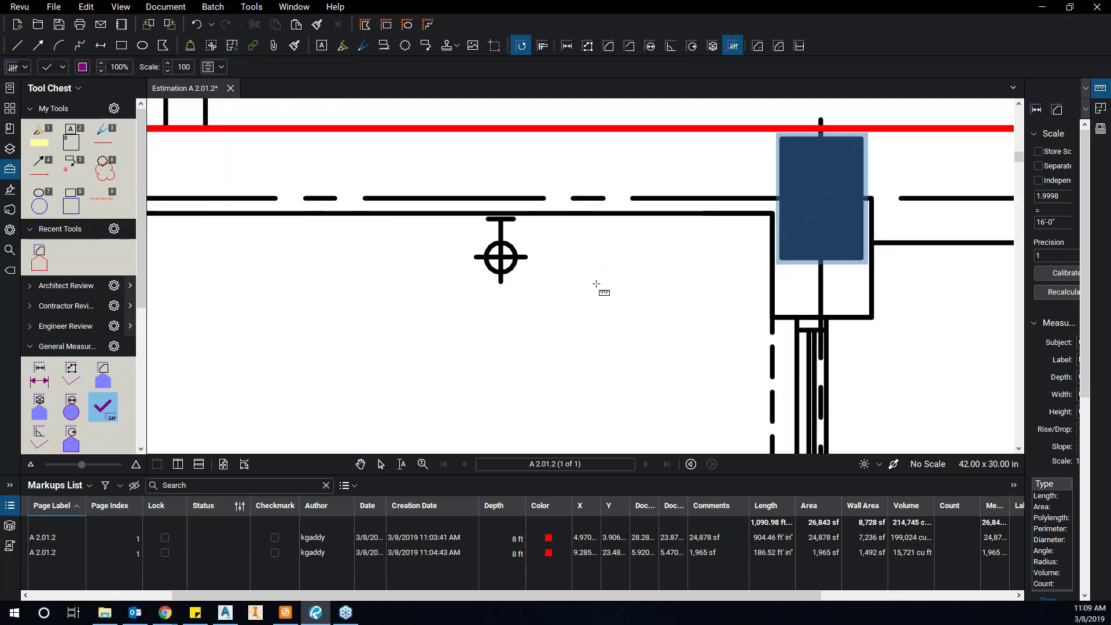
{"action": "left_click", "coordinate": [577, 294]}
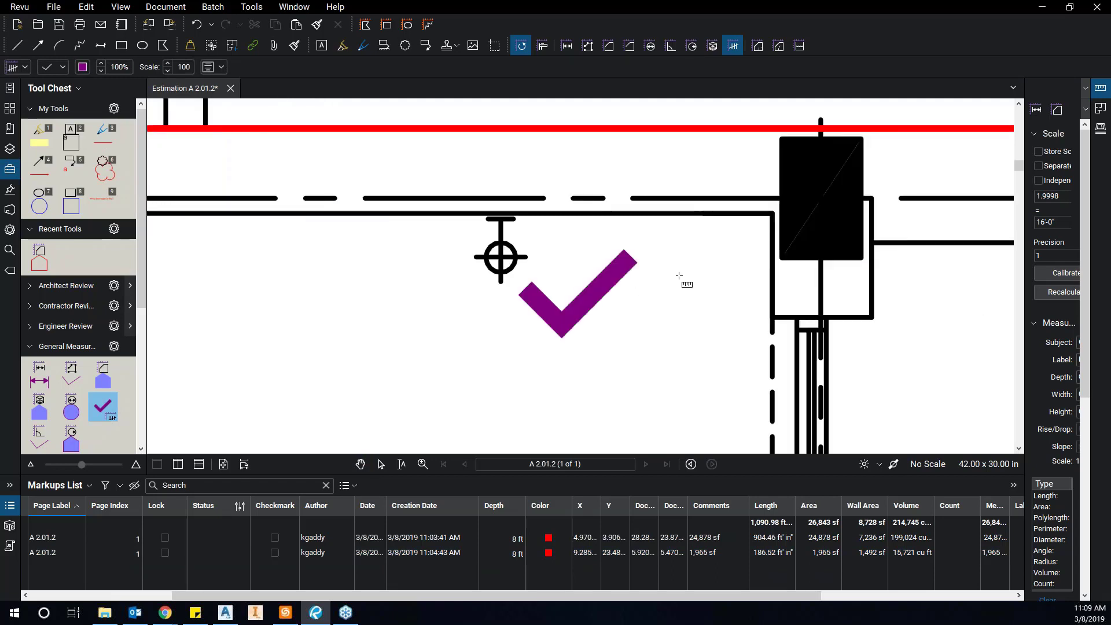
{"action": "scroll", "coordinate": [677, 281], "scroll_direction": "down", "scroll_amount": 1}
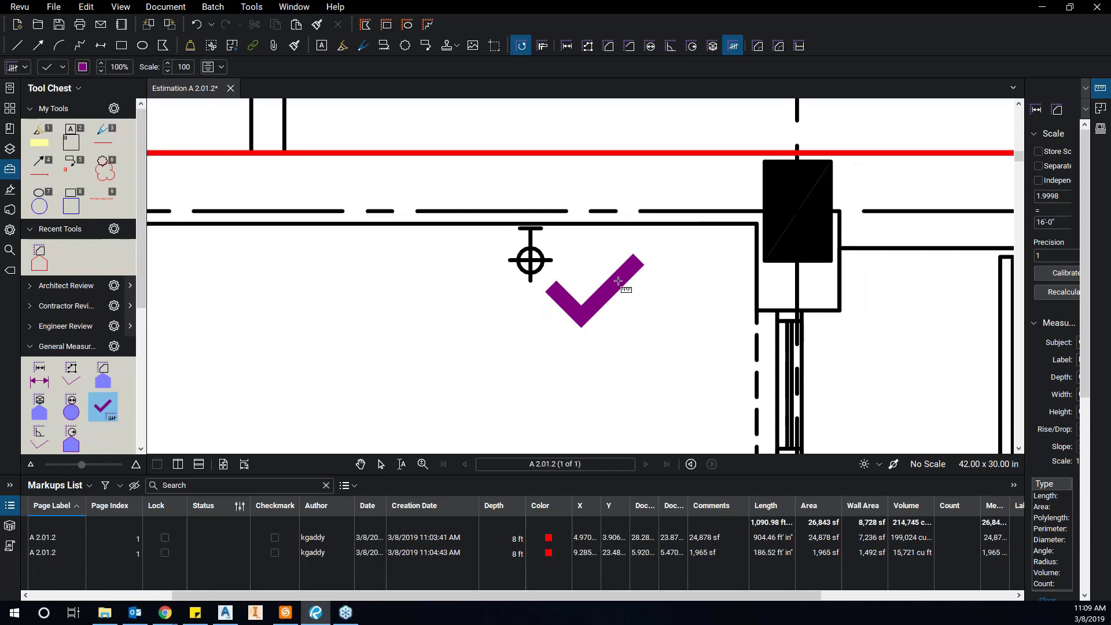
{"action": "key", "text": "Escape"}
{"action": "left_click", "coordinate": [594, 290]}
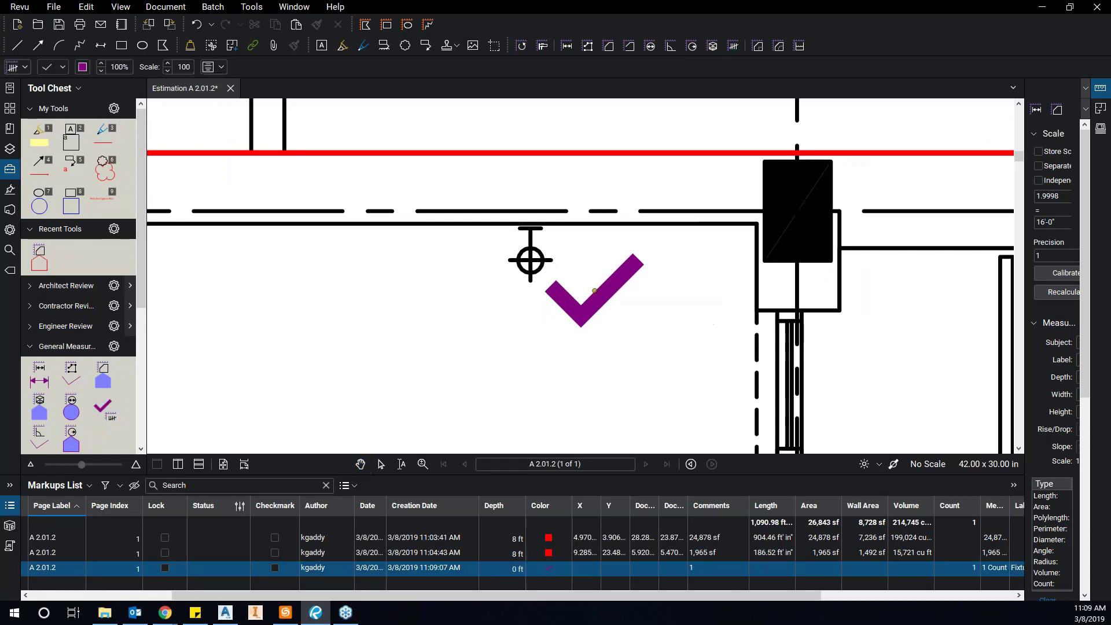
Open the check mark's properties in a widened panel and set its color to red.
{"action": "right_click", "coordinate": [618, 277]}
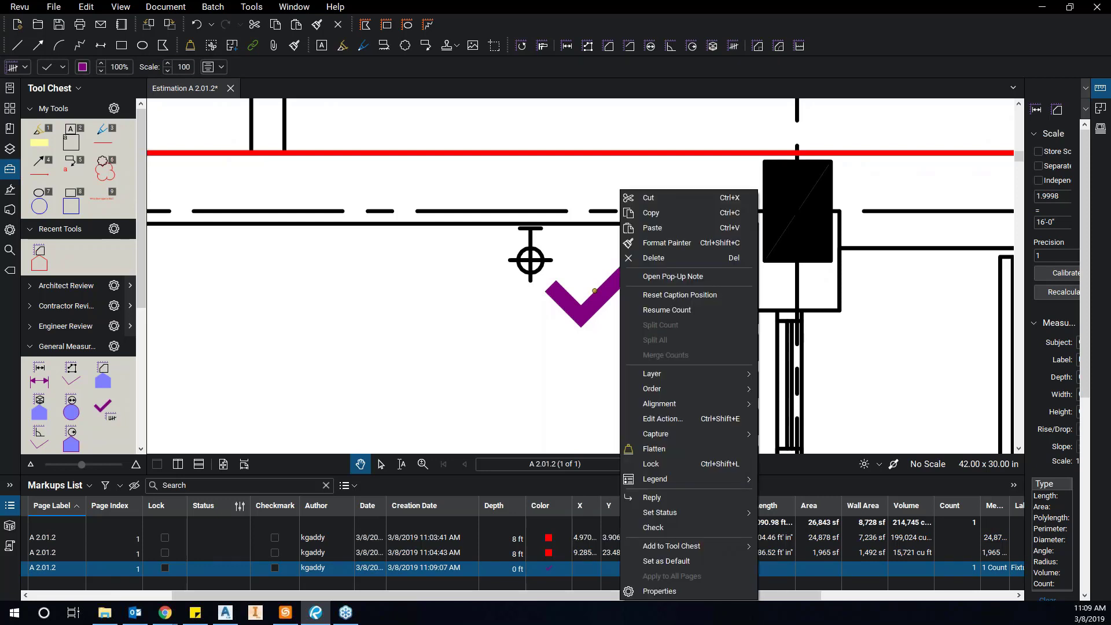
{"action": "left_click", "coordinate": [665, 591]}
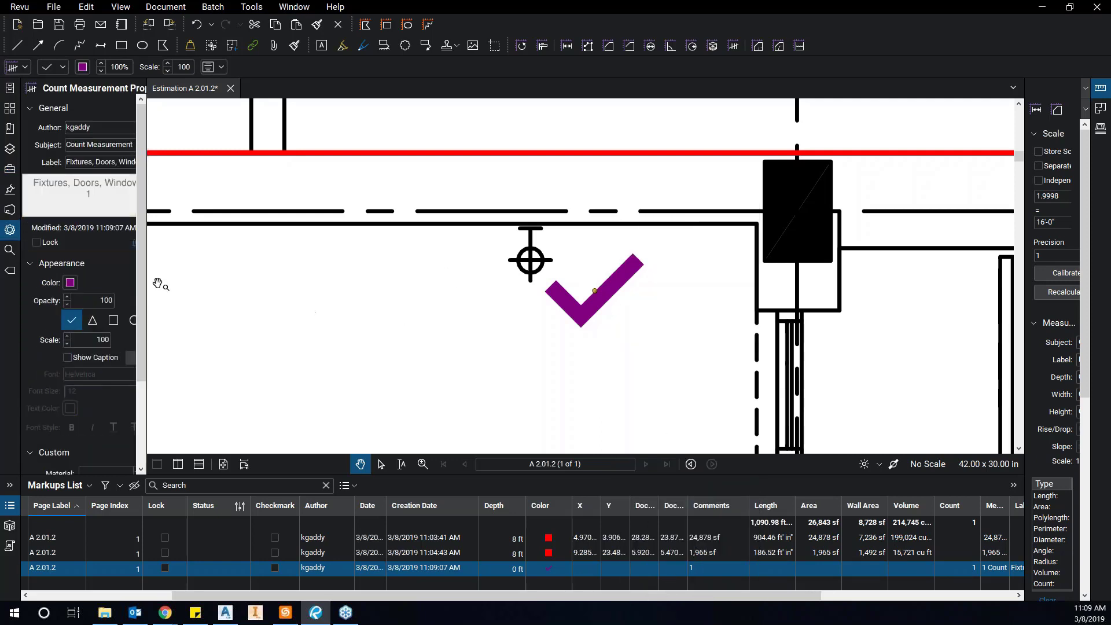
{"action": "left_click_drag", "start_coordinate": [145, 278], "coordinate": [259, 280]}
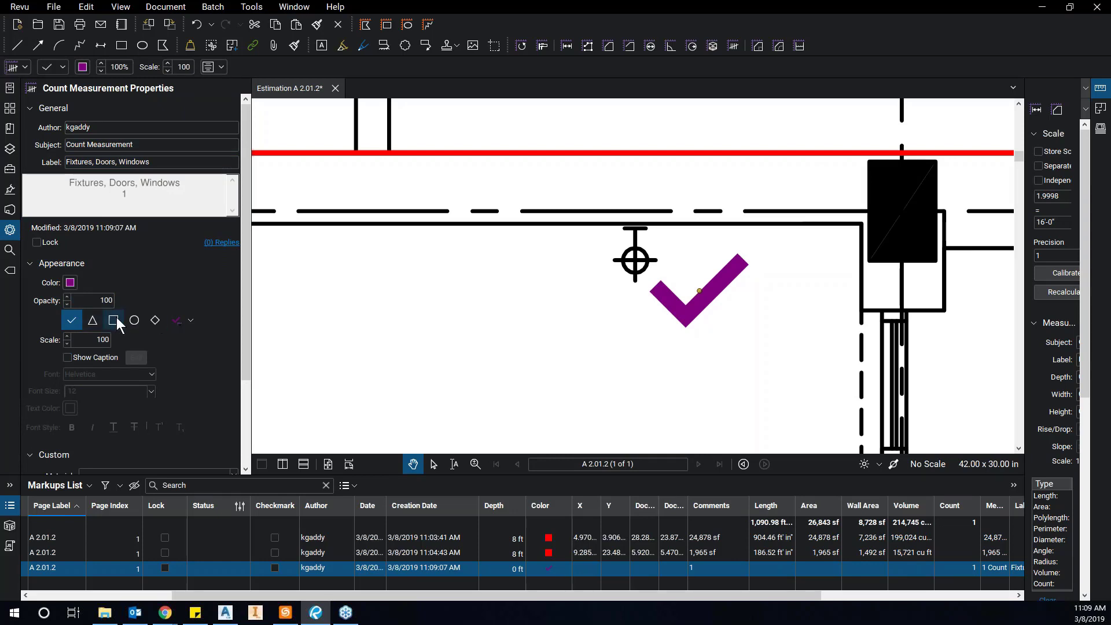
{"action": "scroll", "coordinate": [138, 352], "scroll_direction": "down", "scroll_amount": 2}
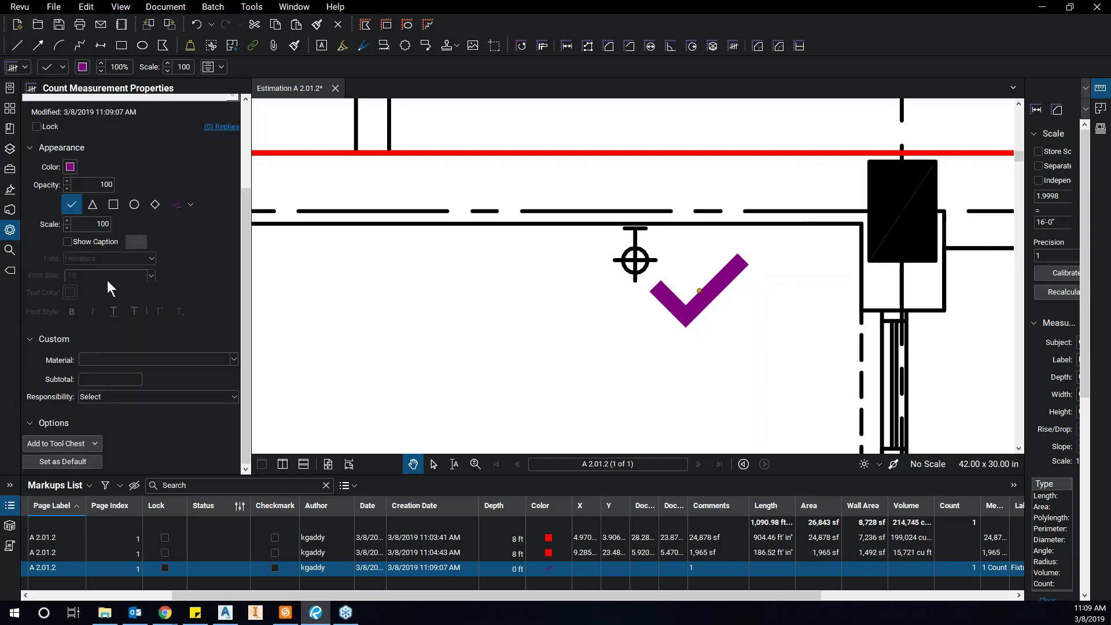
{"action": "scroll", "coordinate": [101, 219], "scroll_direction": "up", "scroll_amount": 2}
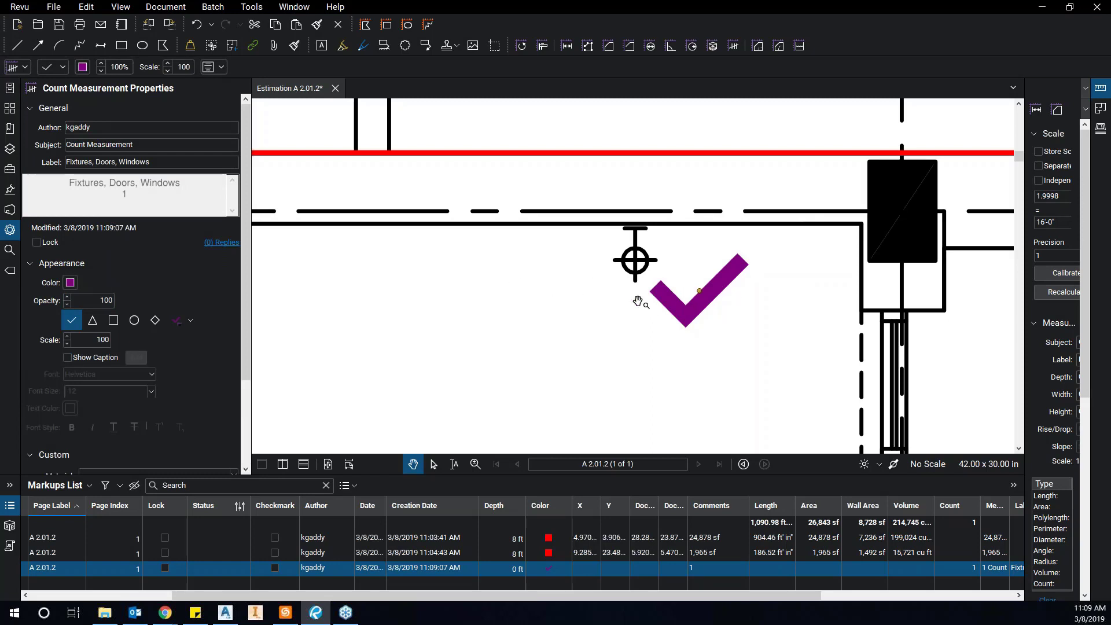
{"action": "left_click", "coordinate": [74, 284]}
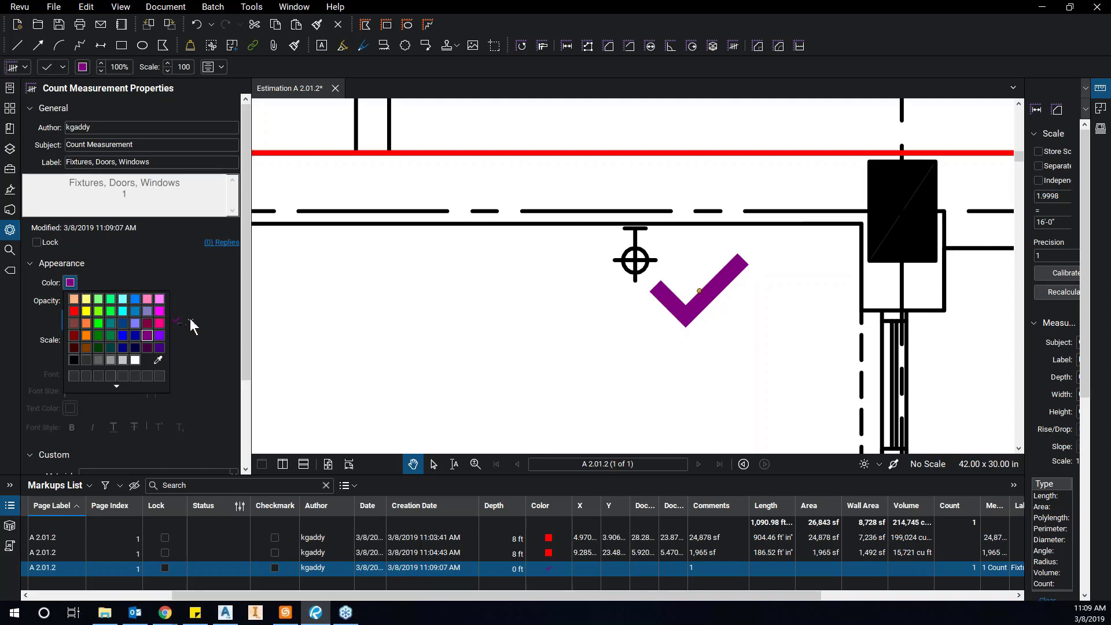
{"action": "left_click", "coordinate": [74, 311]}
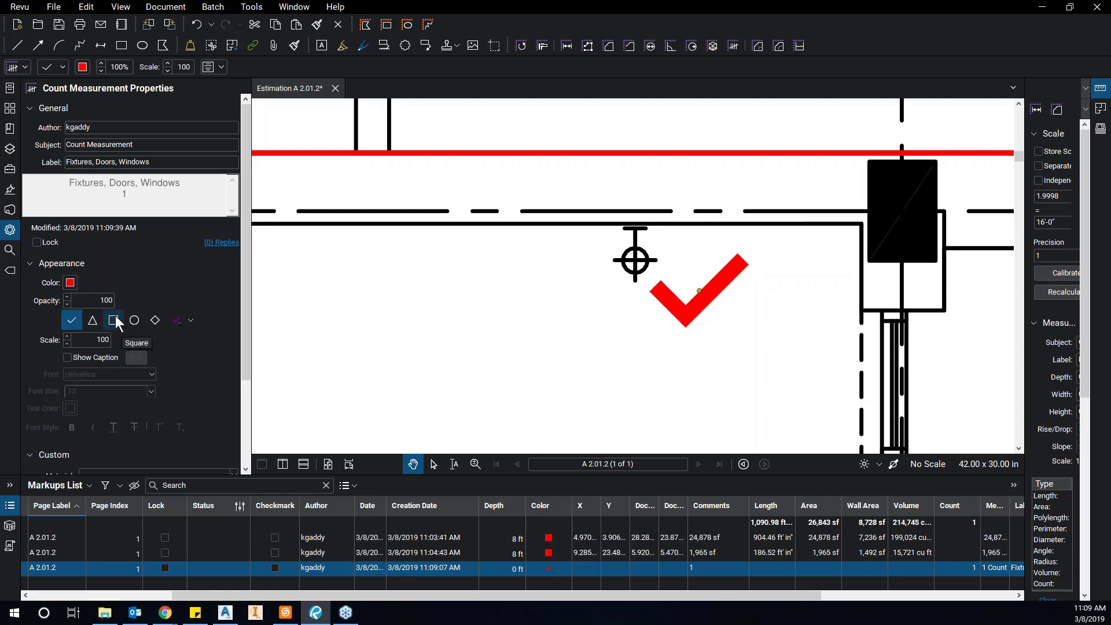
Change the subject of the count measurement to "Columns".
{"action": "left_click", "coordinate": [153, 144]}
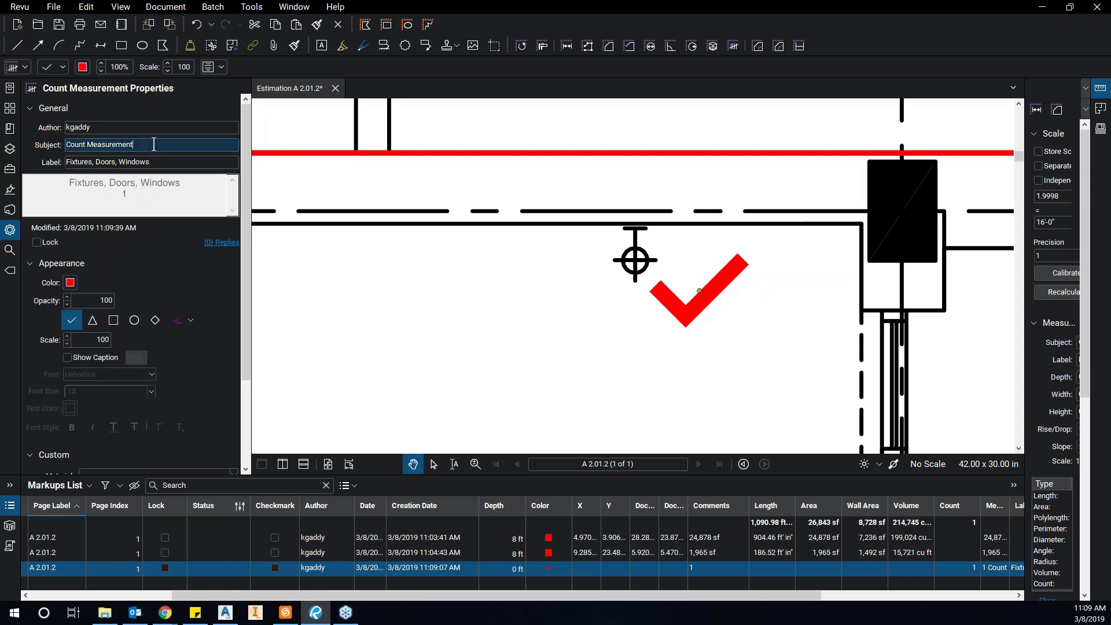
{"action": "triple_click", "coordinate": [93, 145]}
{"action": "type", "text": "Co"}
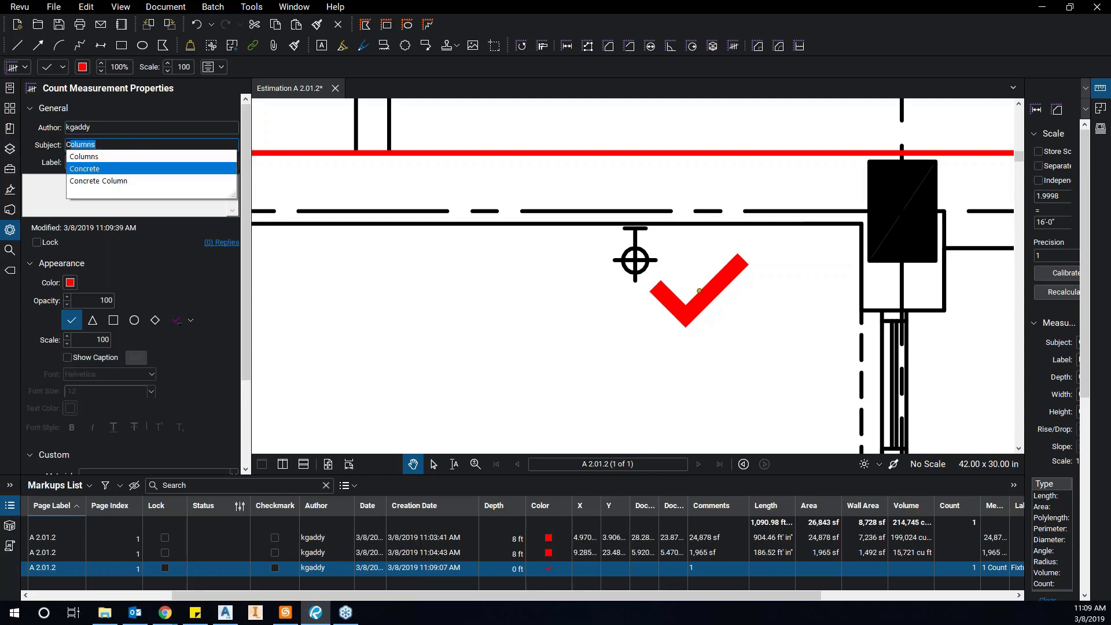
{"action": "type", "text": "l"}
{"action": "key", "text": "BackSpace"}
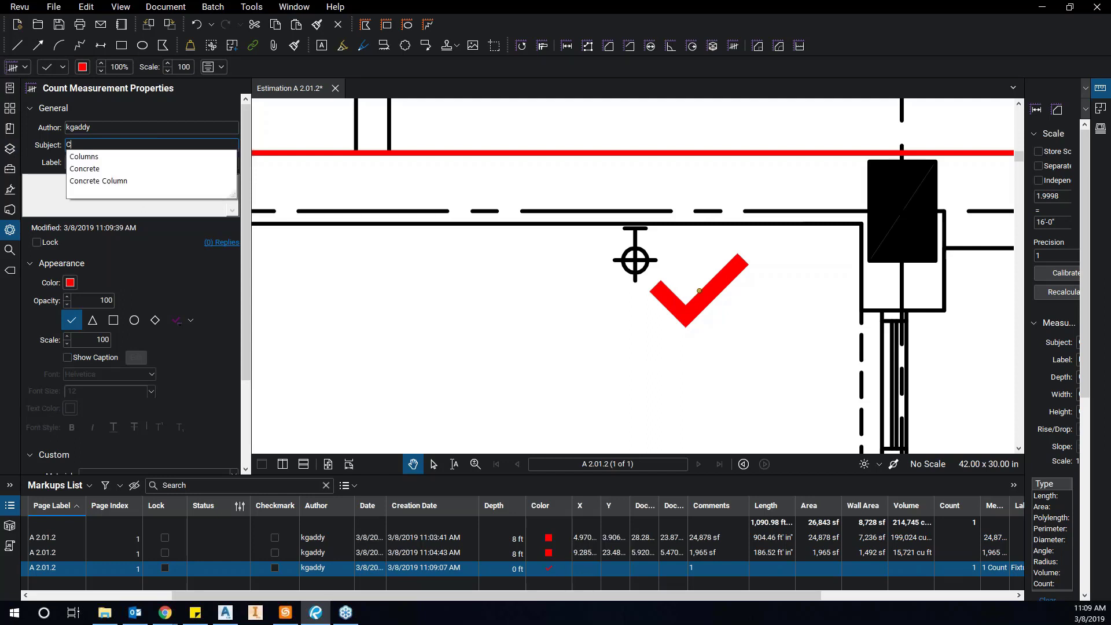
{"action": "type", "text": "olumns"}
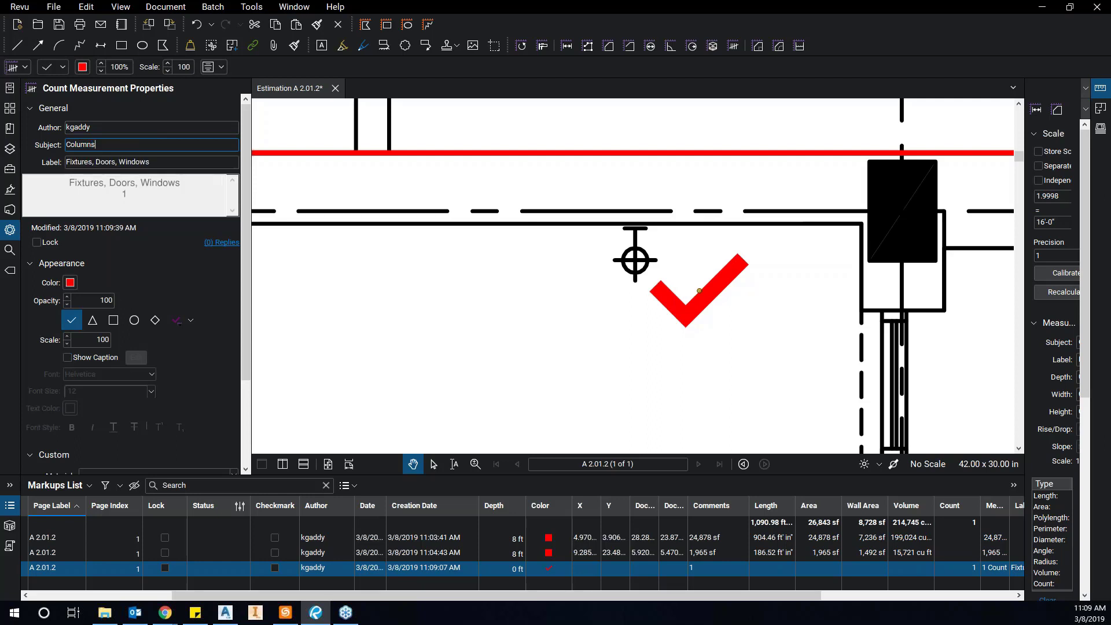
Replace the count measurement's label with "Concrete Column".
{"action": "left_click", "coordinate": [157, 164]}
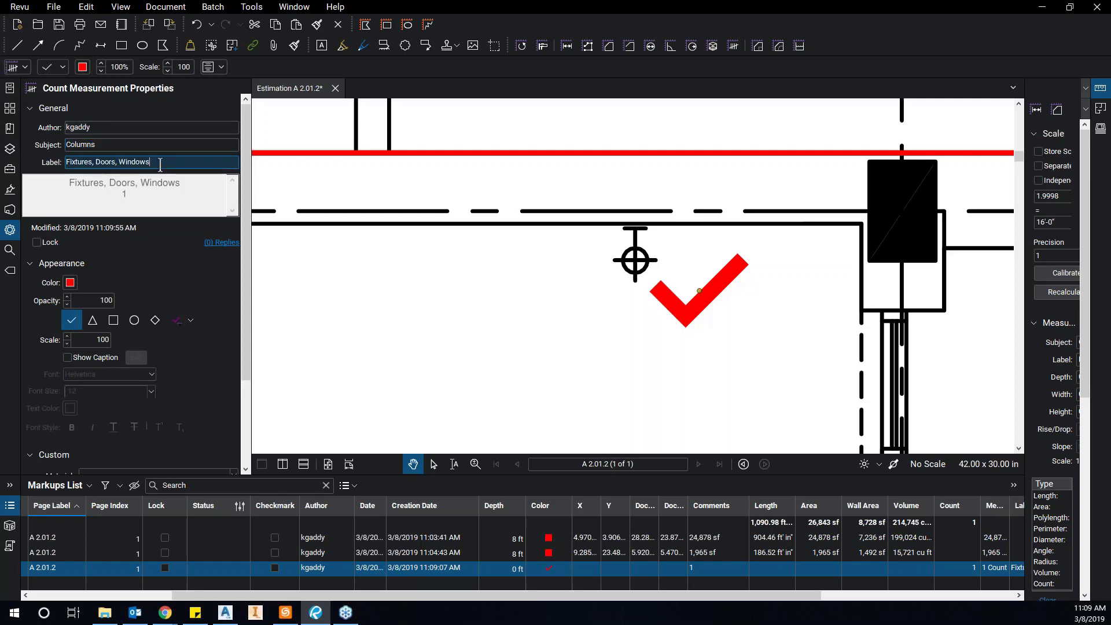
{"action": "left_click_drag", "start_coordinate": [159, 164], "coordinate": [75, 162]}
{"action": "key", "text": "BackSpace"}
{"action": "key", "text": "BackSpace"}
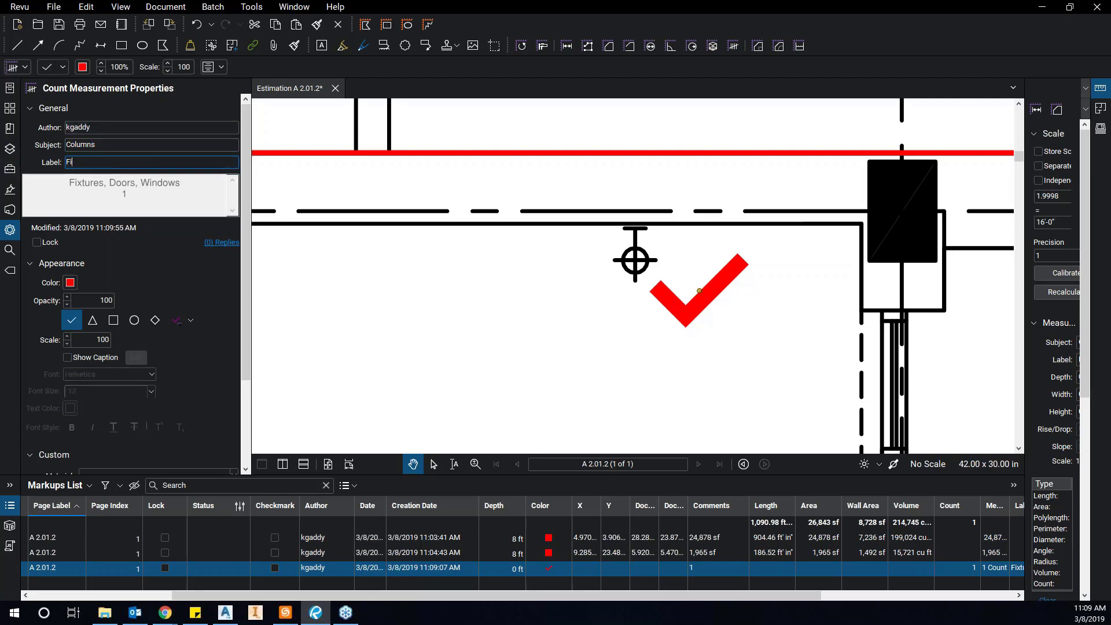
{"action": "type", "text": "Con"}
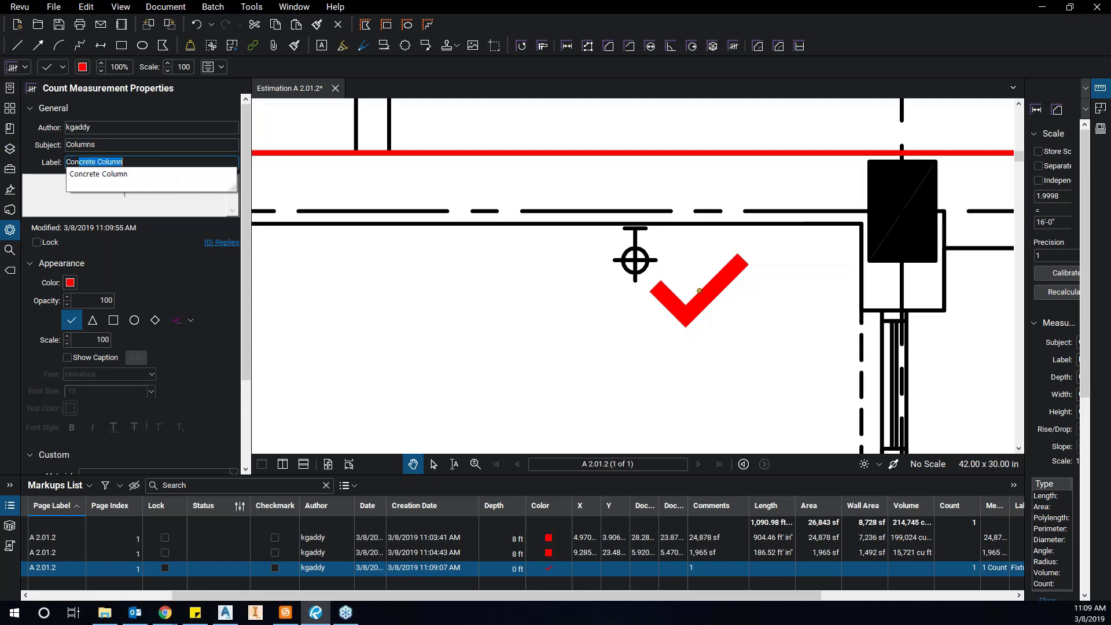
{"action": "type", "text": "crete"}
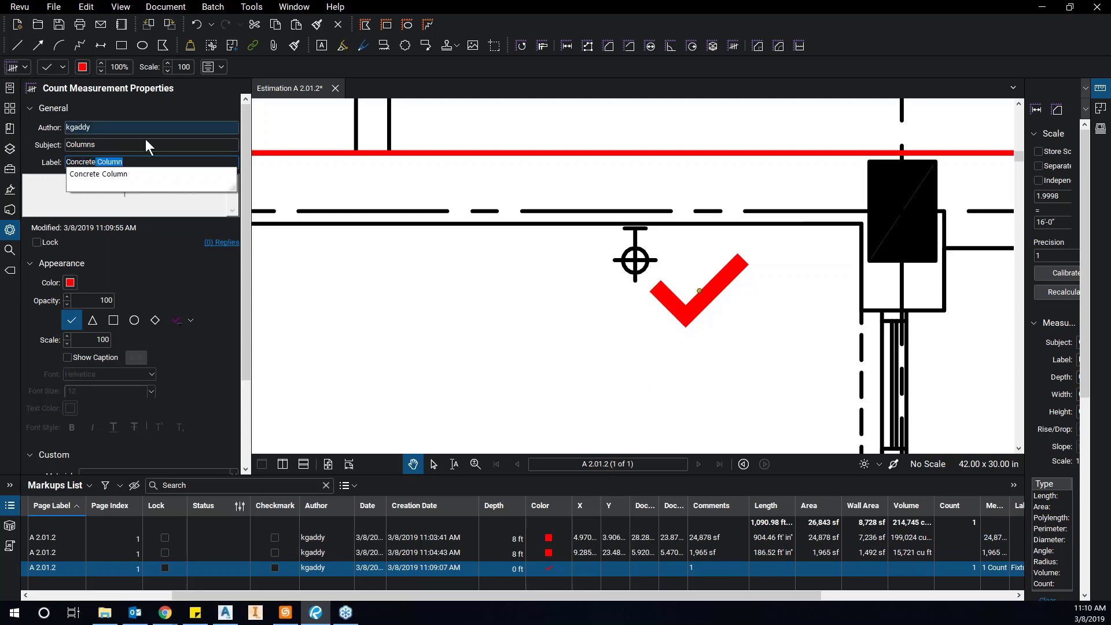
{"action": "left_click", "coordinate": [174, 159]}
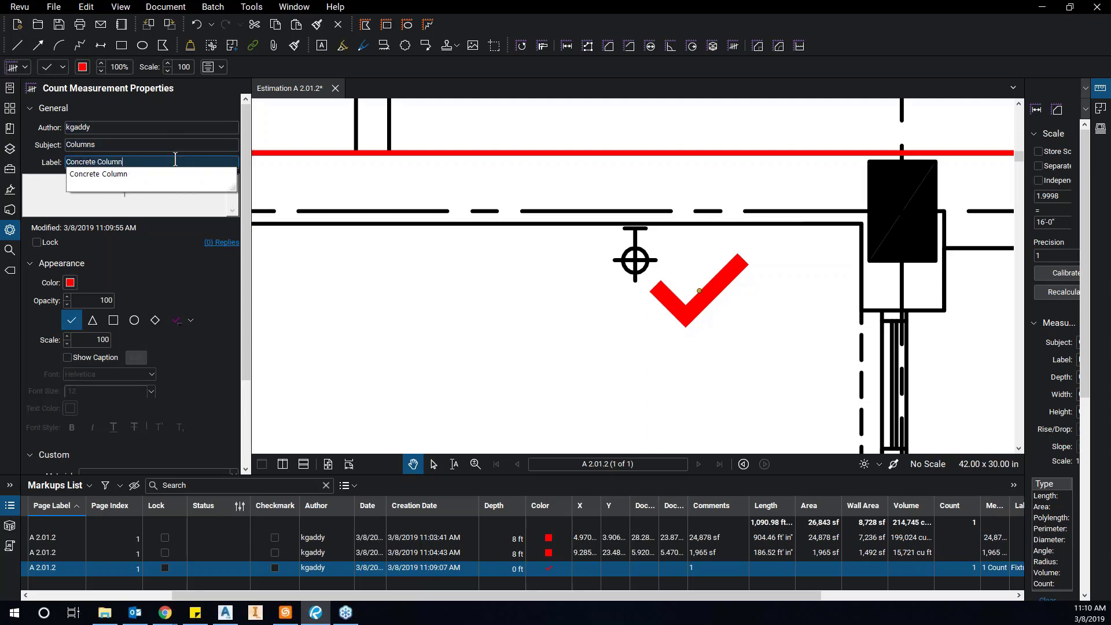
{"action": "left_click", "coordinate": [118, 173]}
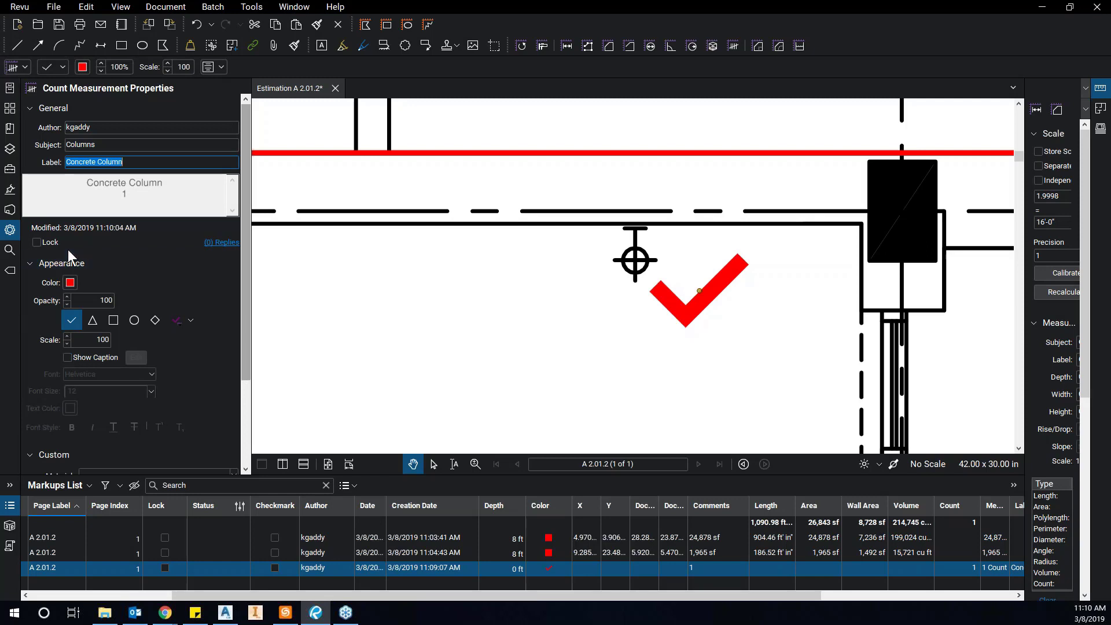
Return to the Tool Chest and collapse the General Measurements, Design Symbols and Construction Symbols tool sets.
{"action": "left_click", "coordinate": [14, 170]}
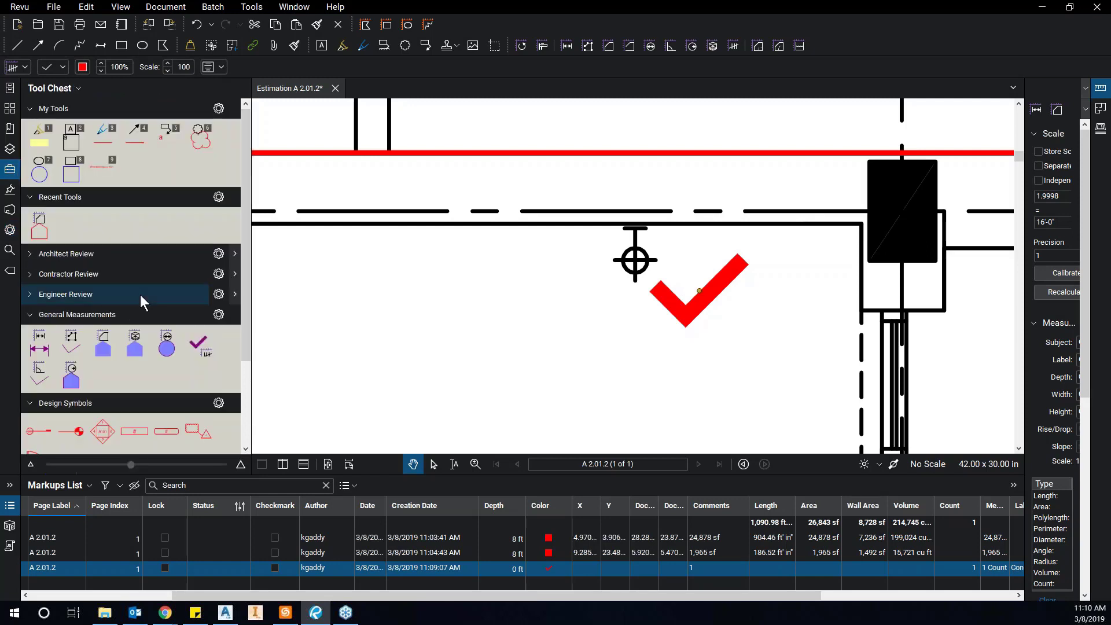
{"action": "left_click", "coordinate": [32, 313]}
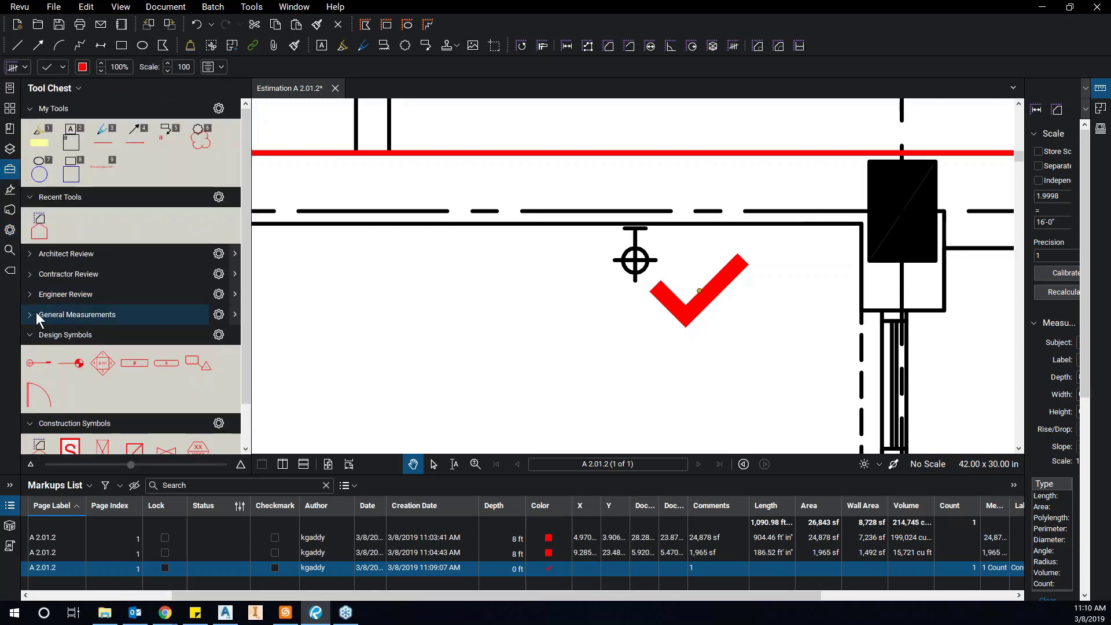
{"action": "left_click", "coordinate": [27, 335]}
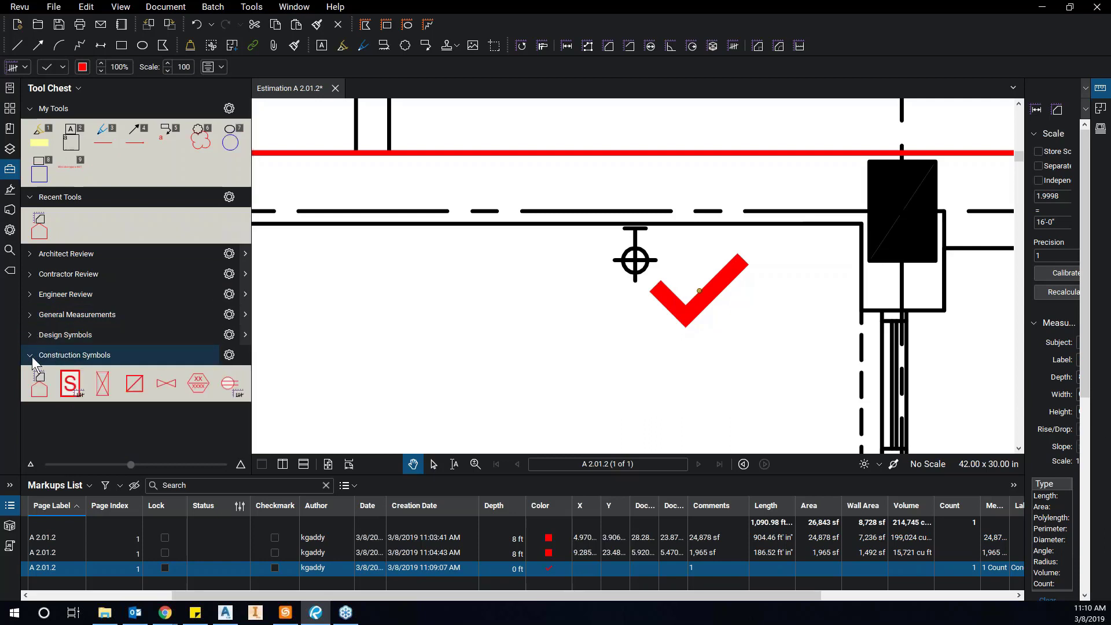
{"action": "left_click", "coordinate": [29, 359]}
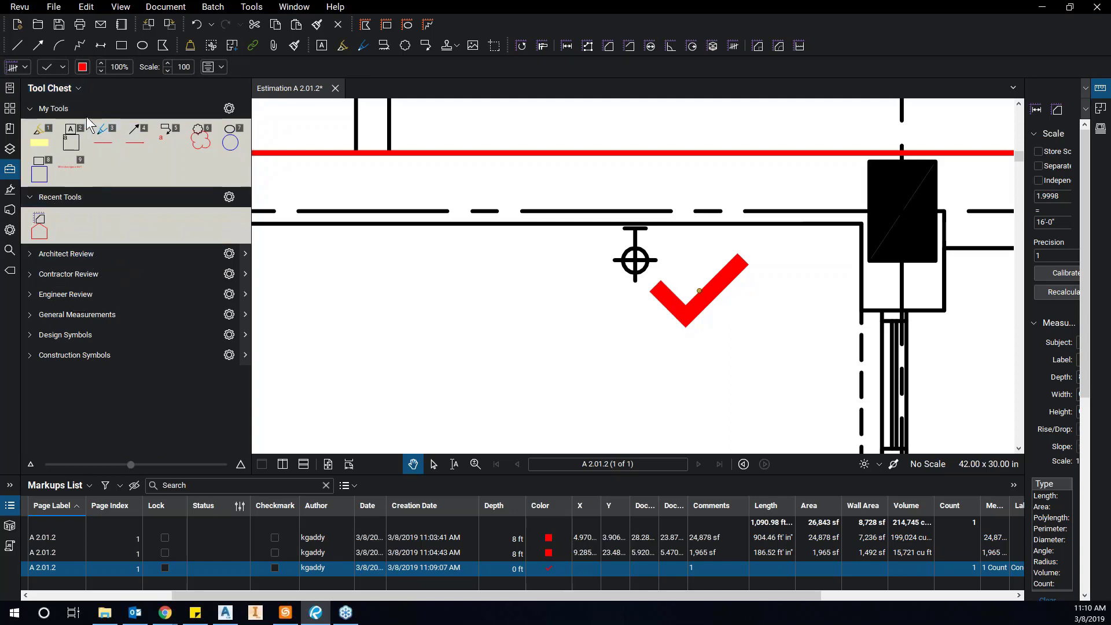
Add a new tool set titled "Cost Estimation" to the Tool Chest, saved as Cost Estimation.btx in the Documents folder.
{"action": "left_click", "coordinate": [78, 86]}
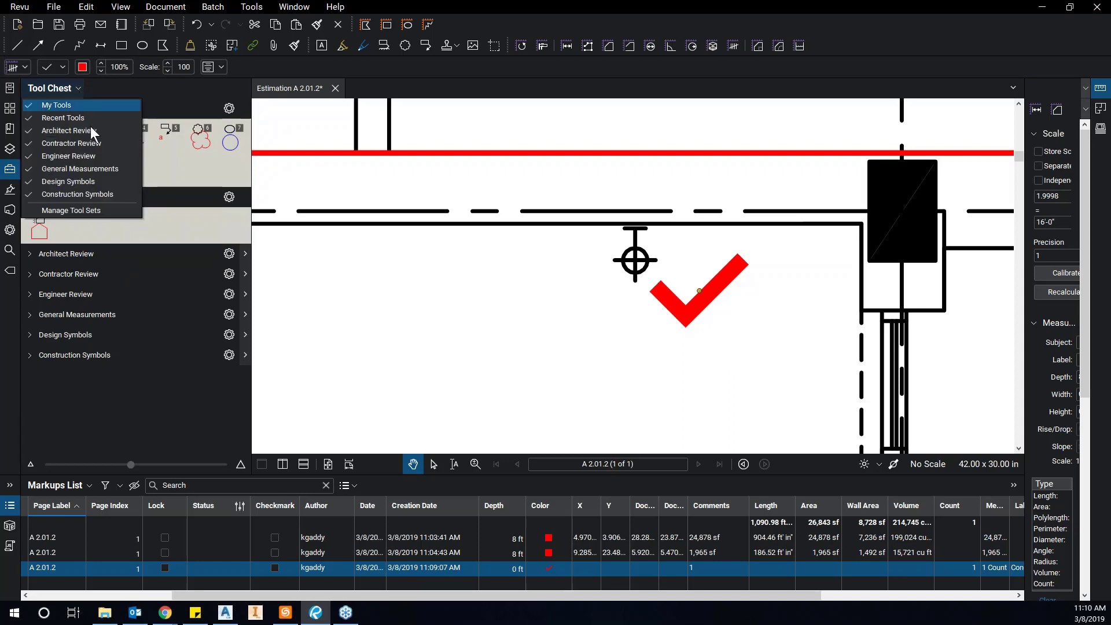
{"action": "left_click", "coordinate": [85, 209]}
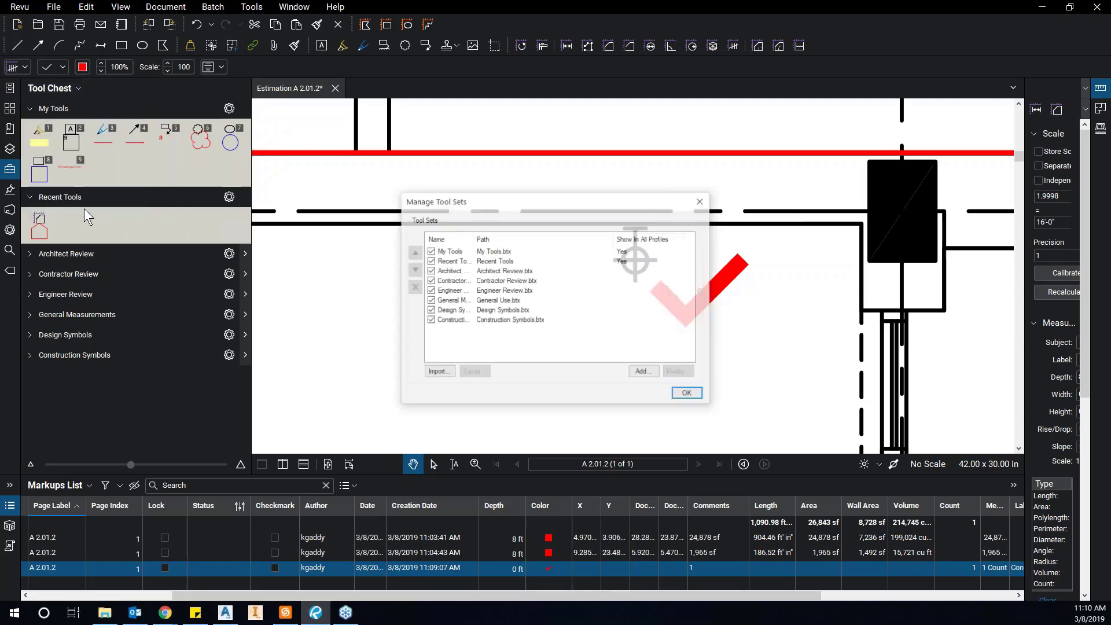
{"action": "left_click", "coordinate": [645, 373]}
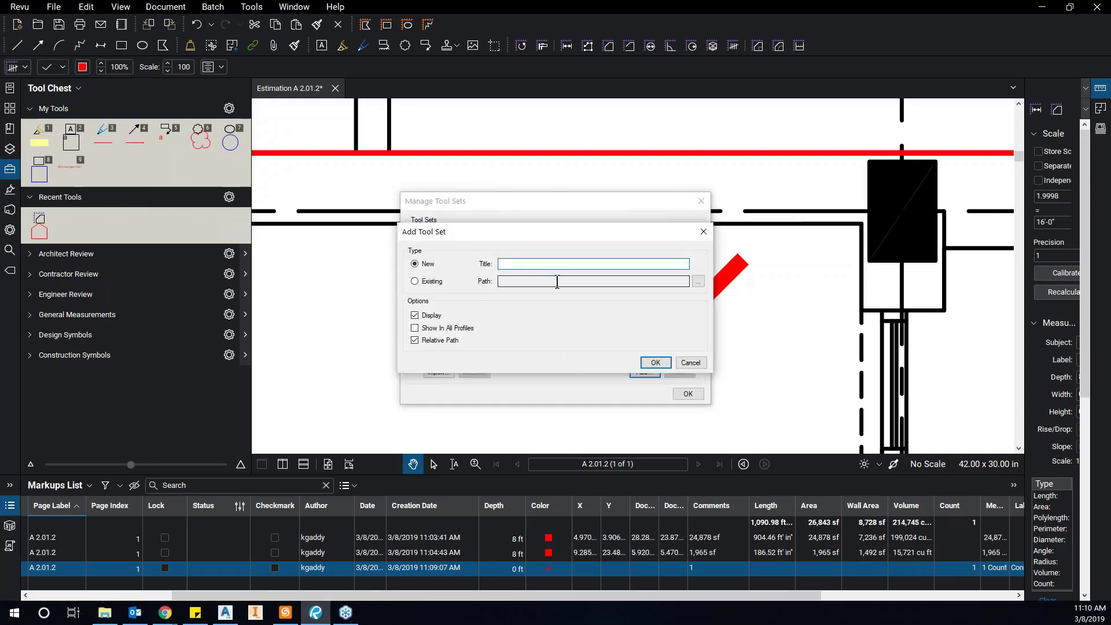
{"action": "type", "text": "Cost Estimation"}
{"action": "left_click", "coordinate": [655, 362]}
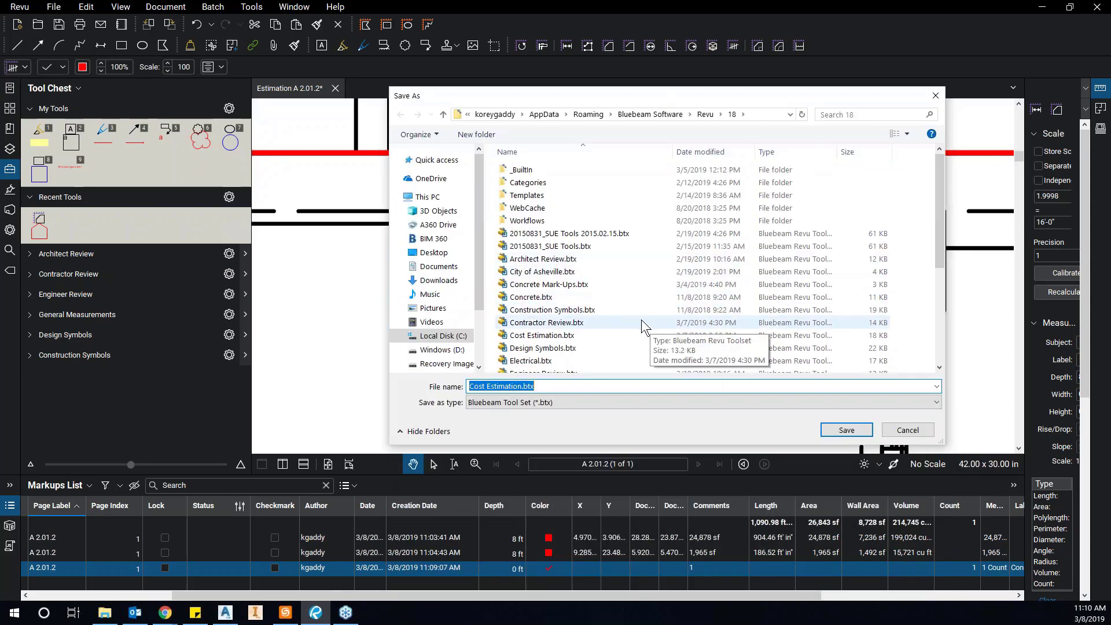
{"action": "left_click", "coordinate": [445, 271]}
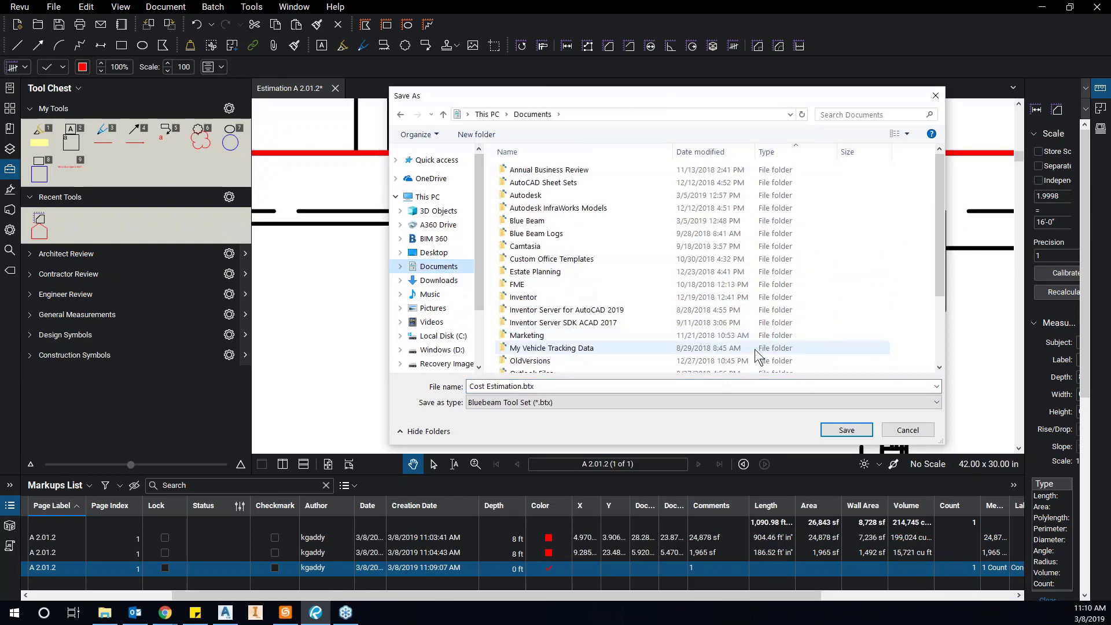
{"action": "left_click", "coordinate": [845, 430]}
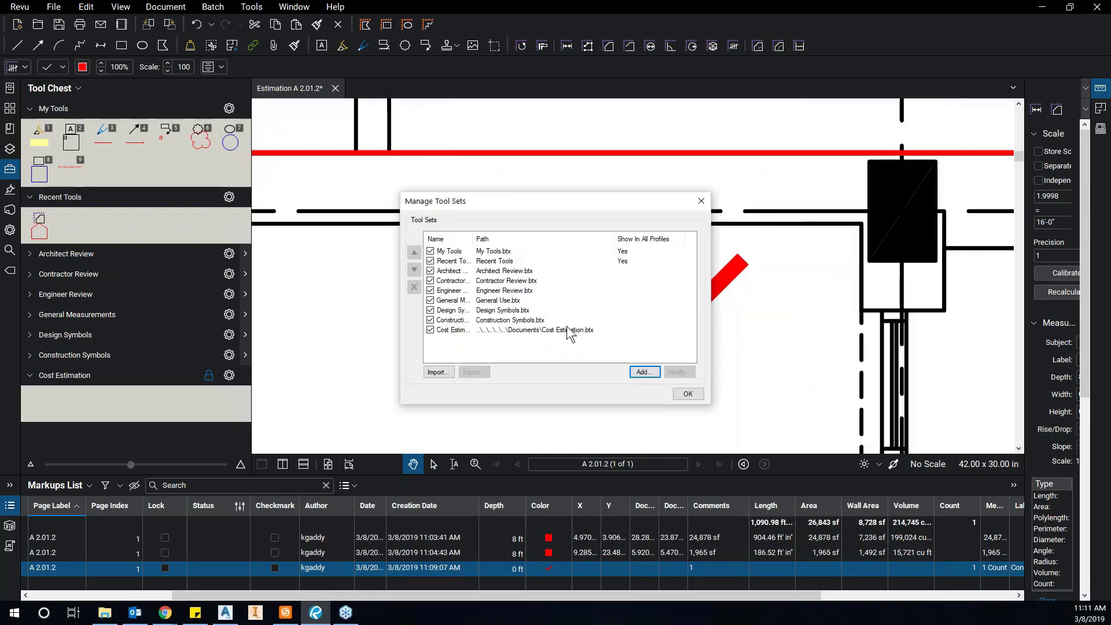
{"action": "left_click", "coordinate": [566, 330]}
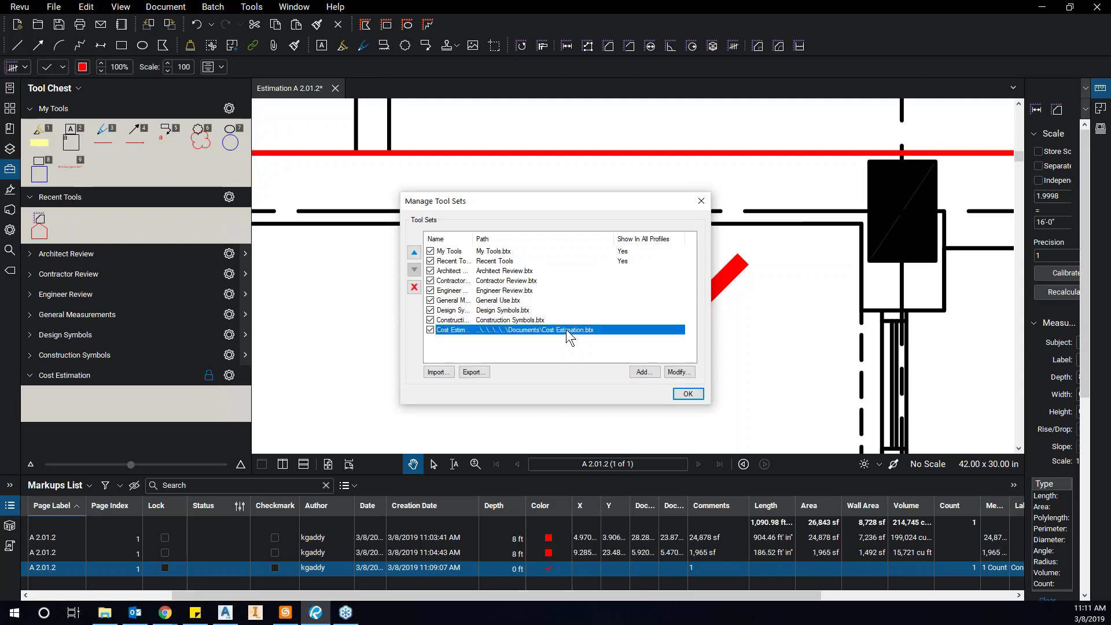
{"action": "left_click", "coordinate": [689, 394]}
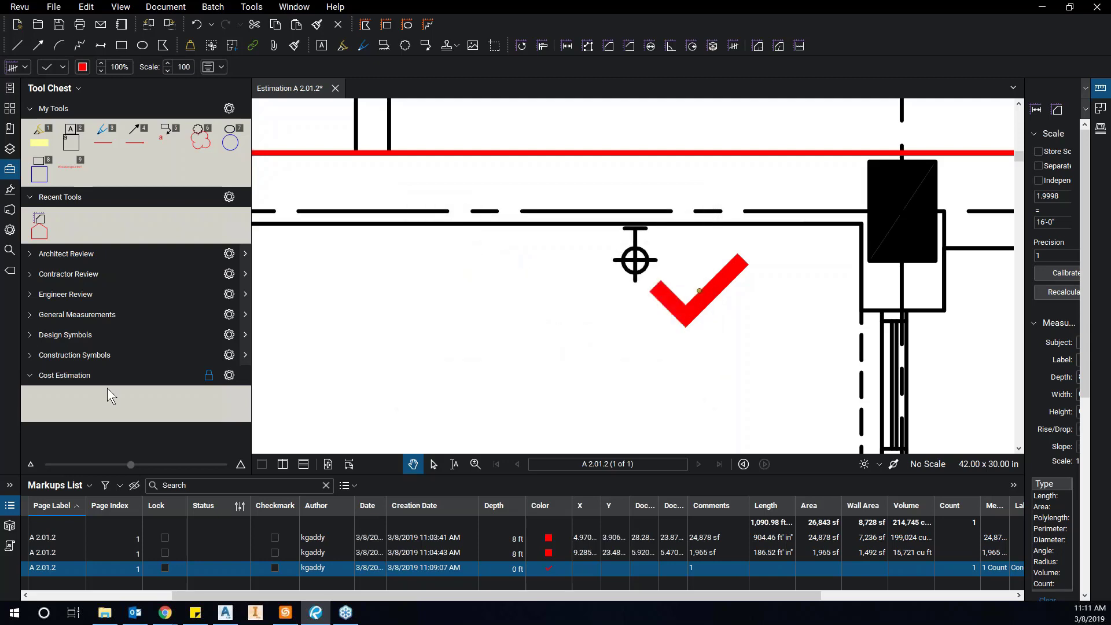
Add the red check mark count to the Cost Estimation tool set, taking the lock on the set.
{"action": "right_click", "coordinate": [704, 306]}
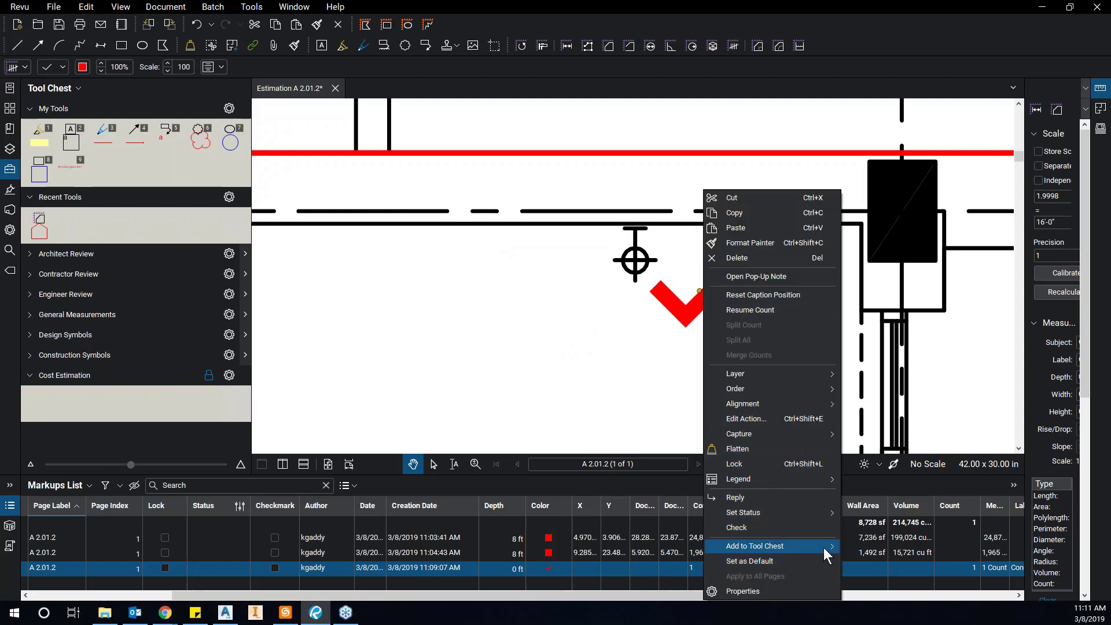
{"action": "mouse_move", "coordinate": [824, 547]}
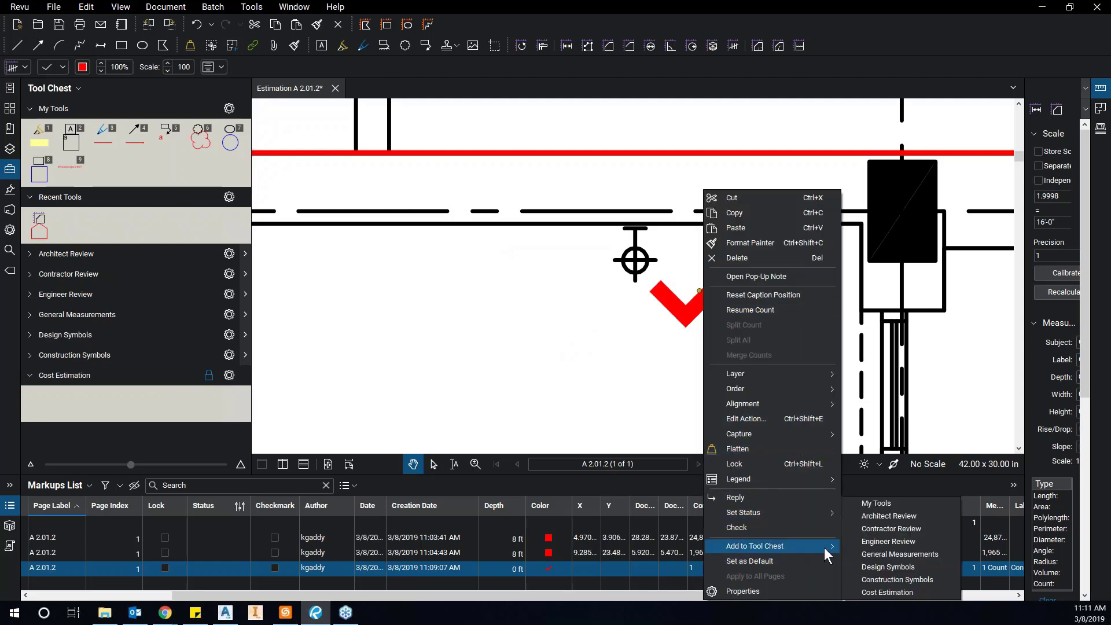
{"action": "left_click", "coordinate": [887, 591]}
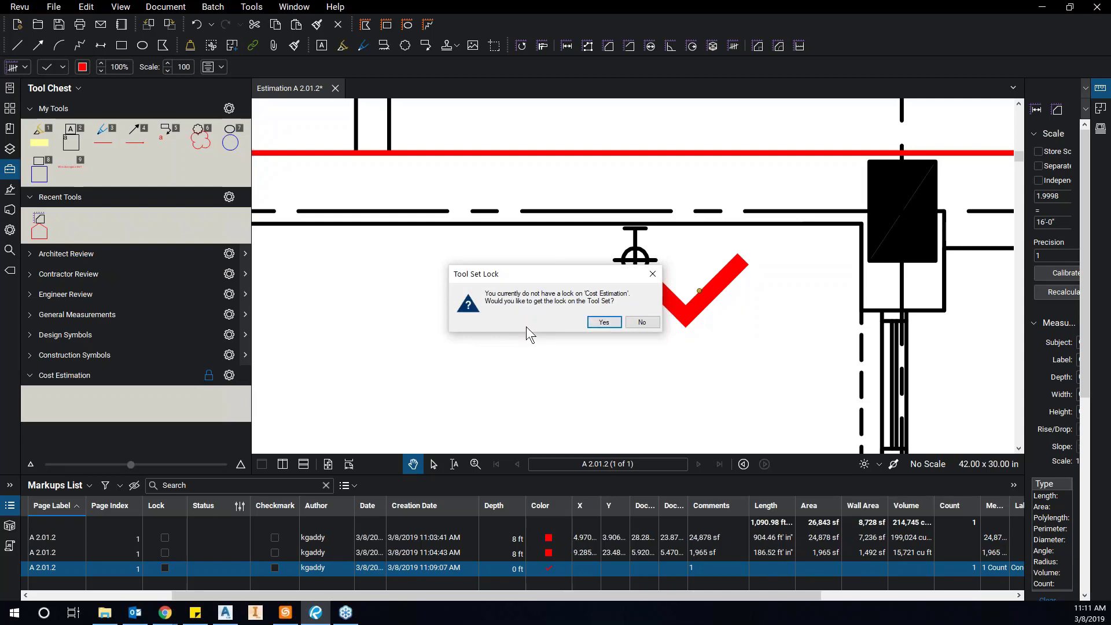
{"action": "left_click", "coordinate": [601, 322]}
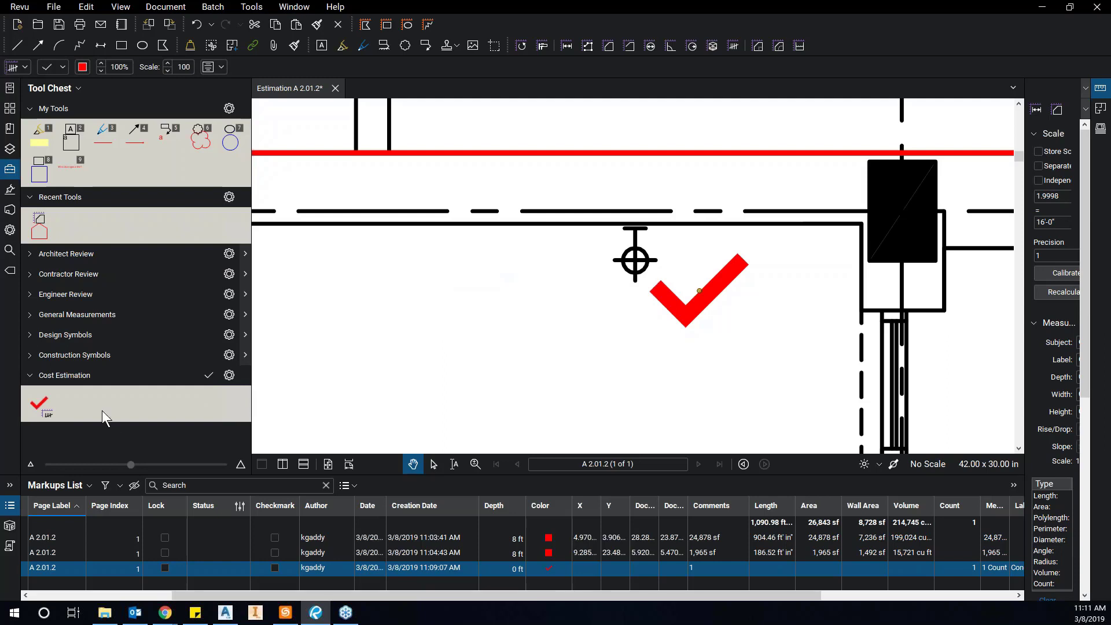
Count the two black columns along grid line A with the check mark tool from the Cost Estimation set.
{"action": "left_click", "coordinate": [37, 406]}
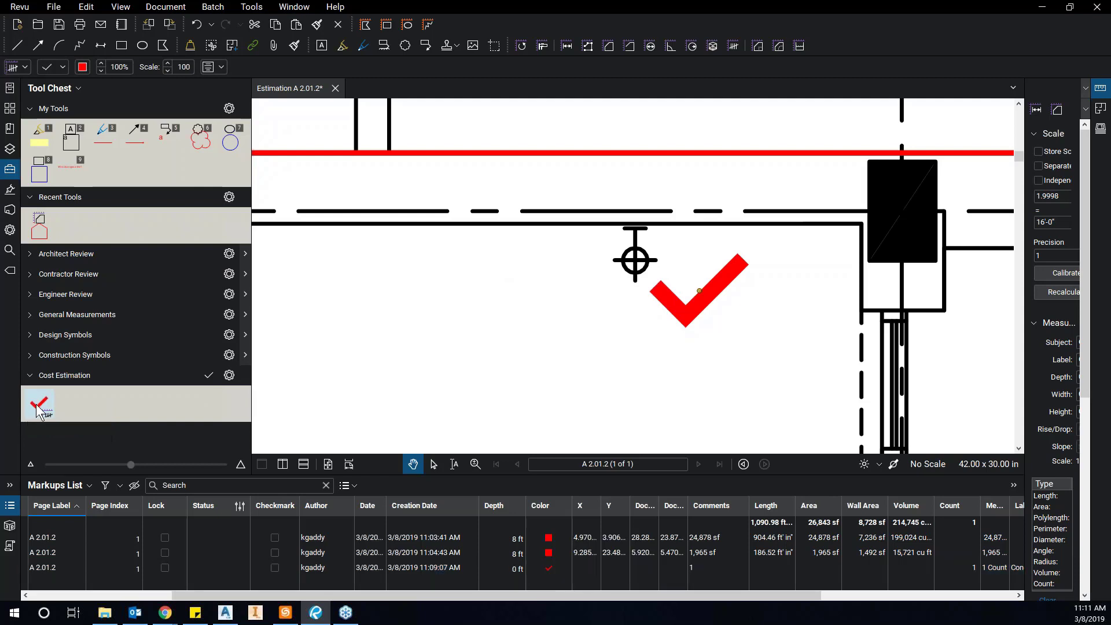
{"action": "scroll", "coordinate": [352, 311], "scroll_direction": "down", "scroll_amount": 5}
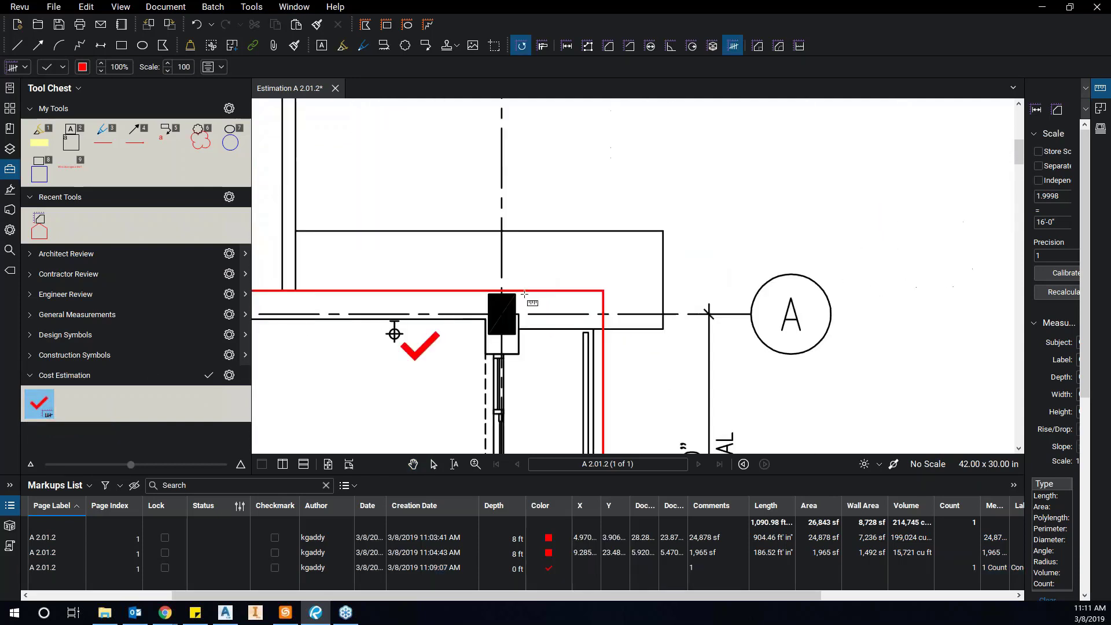
{"action": "left_click", "coordinate": [505, 309]}
{"action": "scroll", "coordinate": [493, 235], "scroll_direction": "down", "scroll_amount": 2}
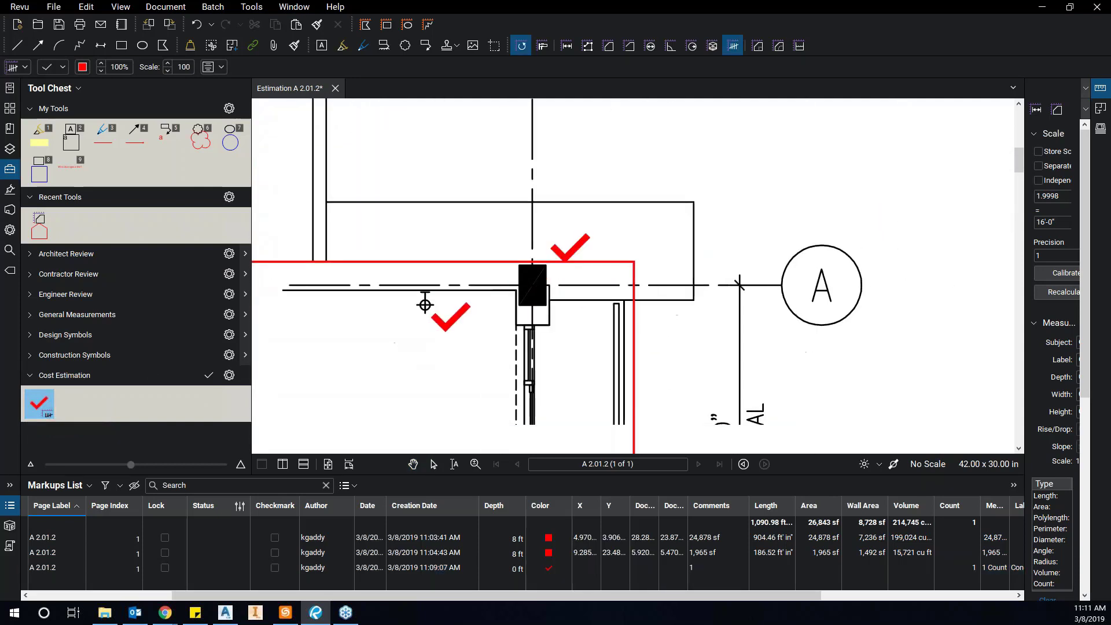
{"action": "scroll", "coordinate": [493, 234], "scroll_direction": "left", "scroll_amount": 3}
{"action": "left_click", "coordinate": [510, 188]}
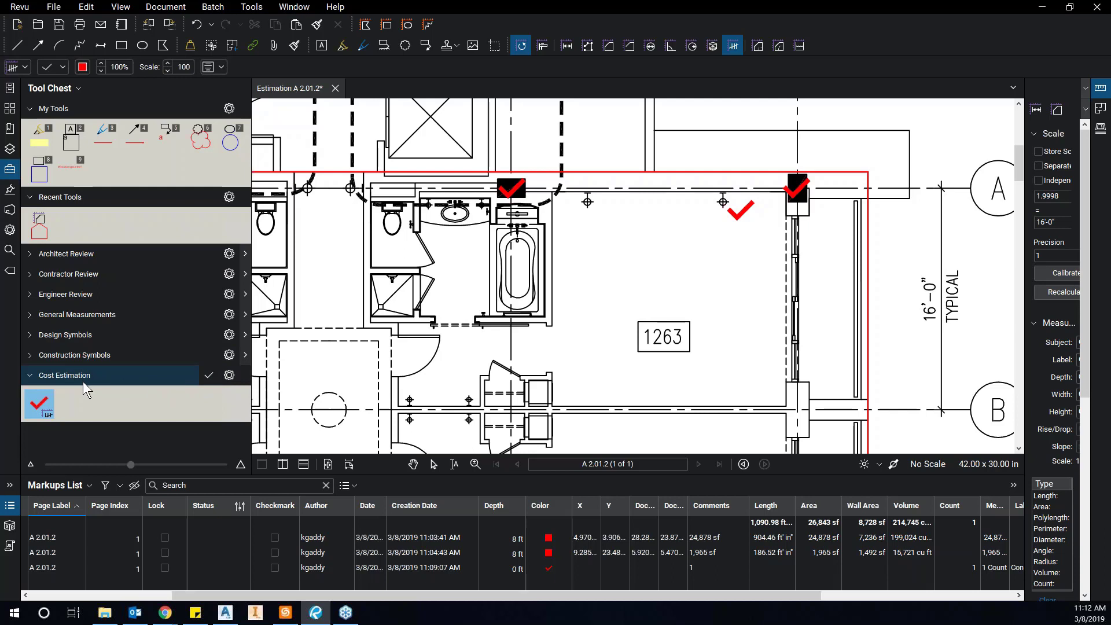
Save the Cost Estimation tool set and export it to the Desktop as Cost Estimation.btx.
{"action": "left_click", "coordinate": [230, 375]}
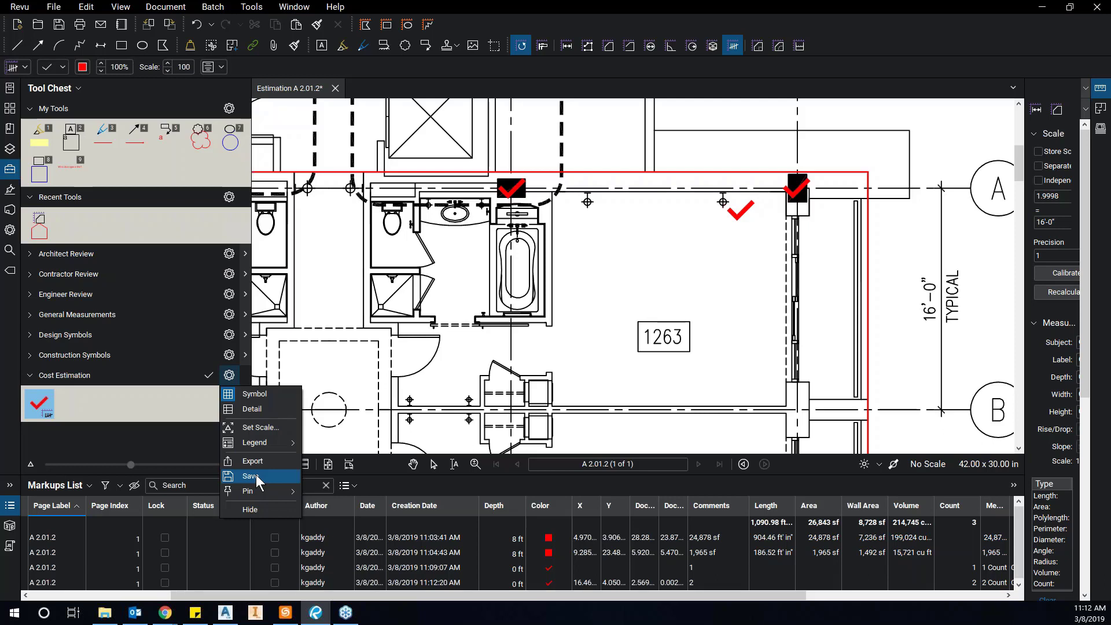
{"action": "left_click", "coordinate": [255, 476]}
{"action": "left_click", "coordinate": [230, 378]}
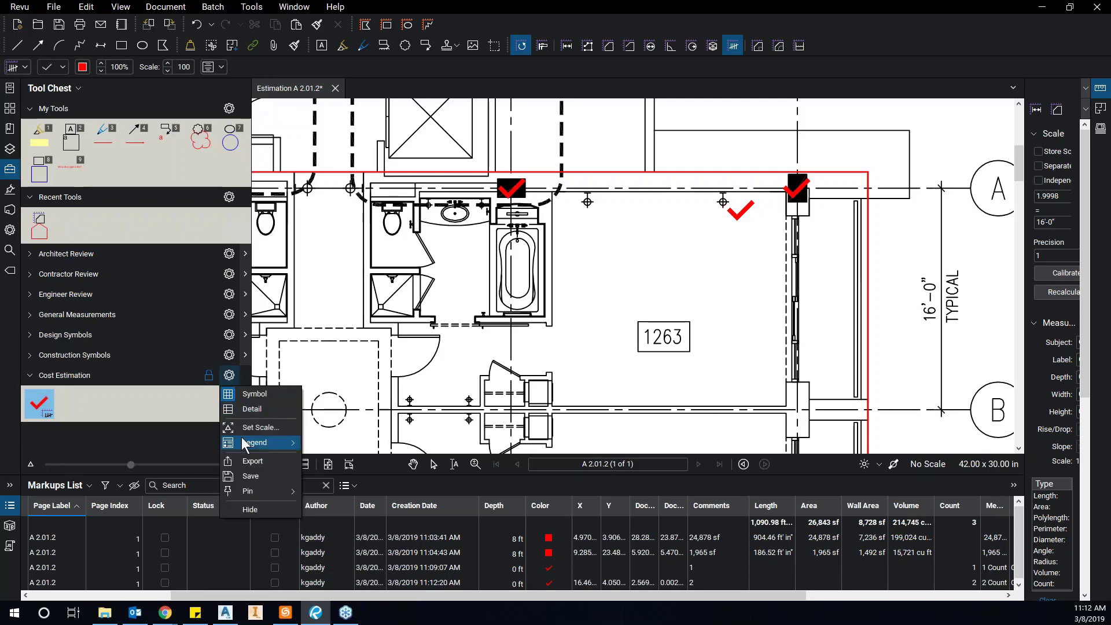
{"action": "left_click", "coordinate": [252, 464]}
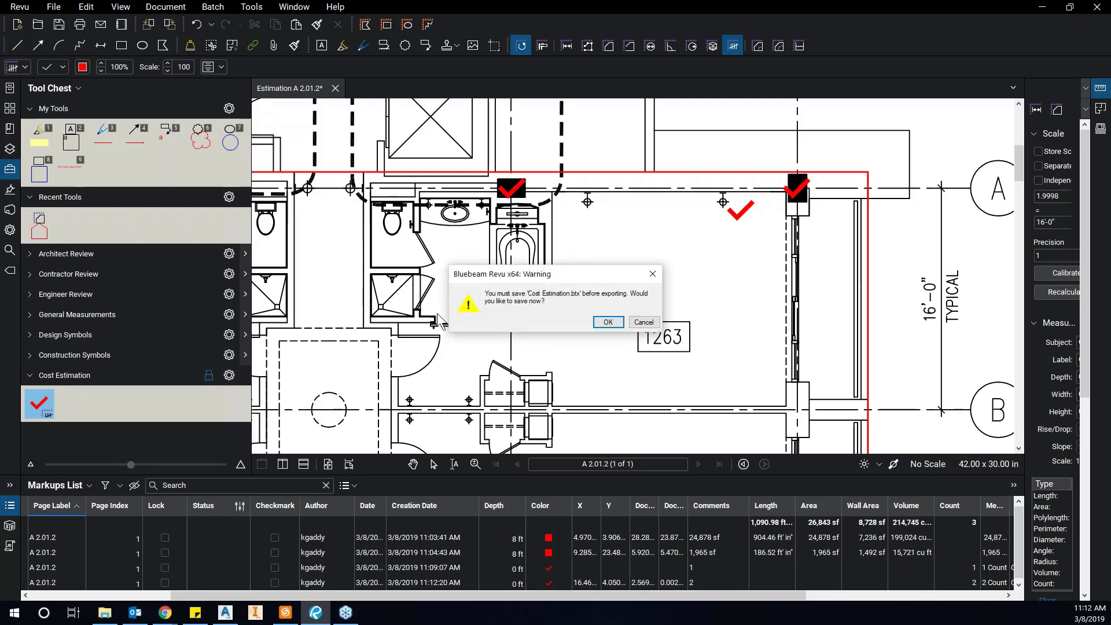
{"action": "left_click", "coordinate": [608, 323]}
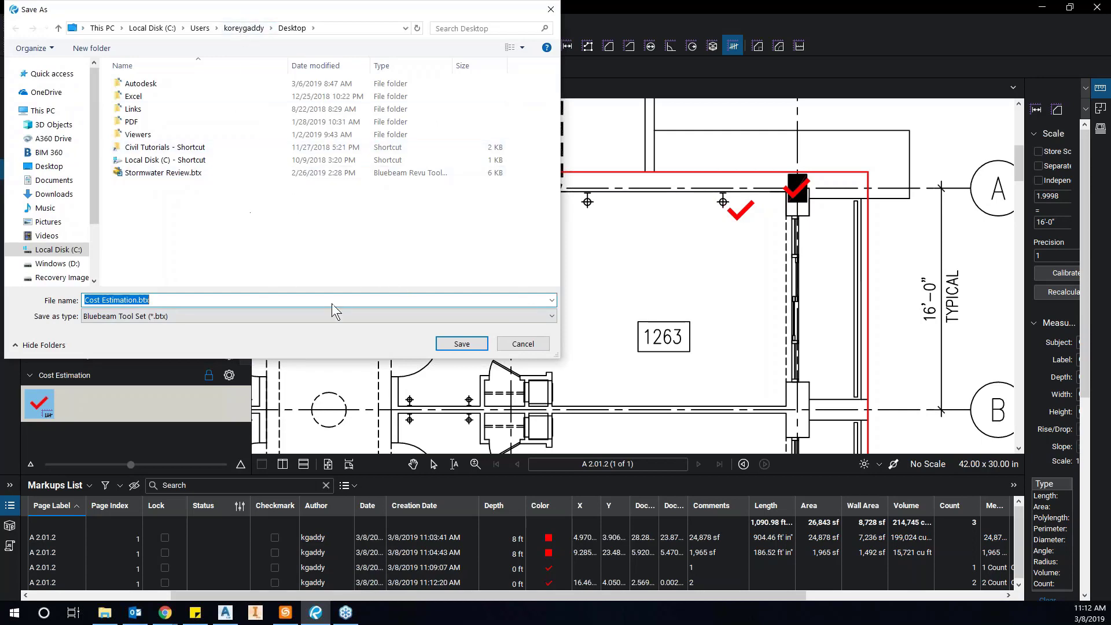
{"action": "left_click", "coordinate": [462, 344]}
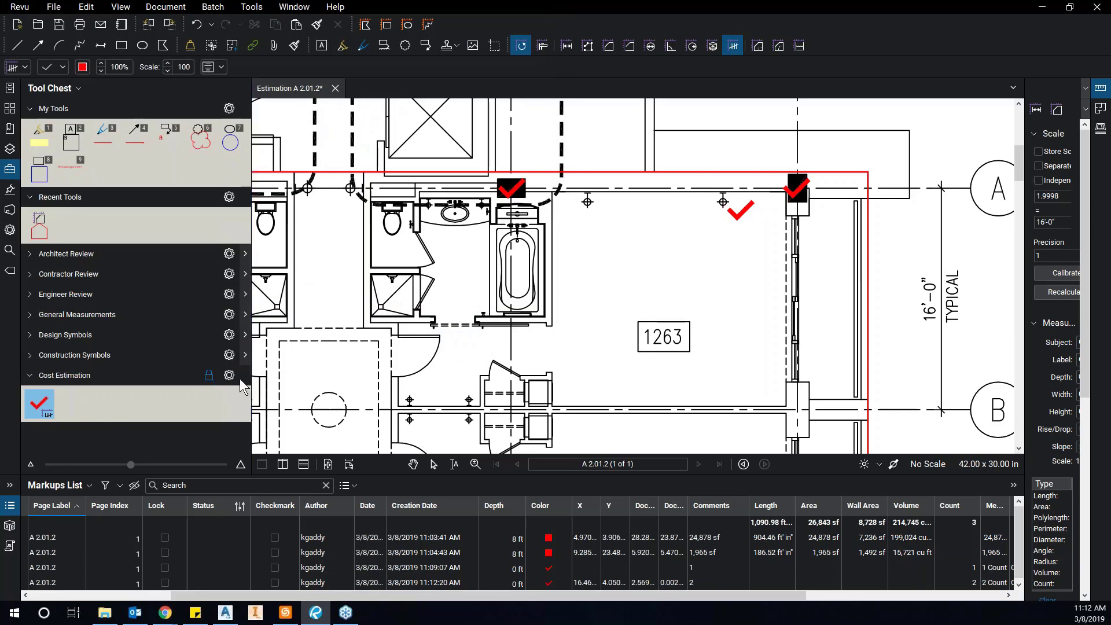
Look up the exported Cost Estimation.btx on the Desktop through the tool set's export, and cancel without exporting again.
{"action": "left_click", "coordinate": [229, 376]}
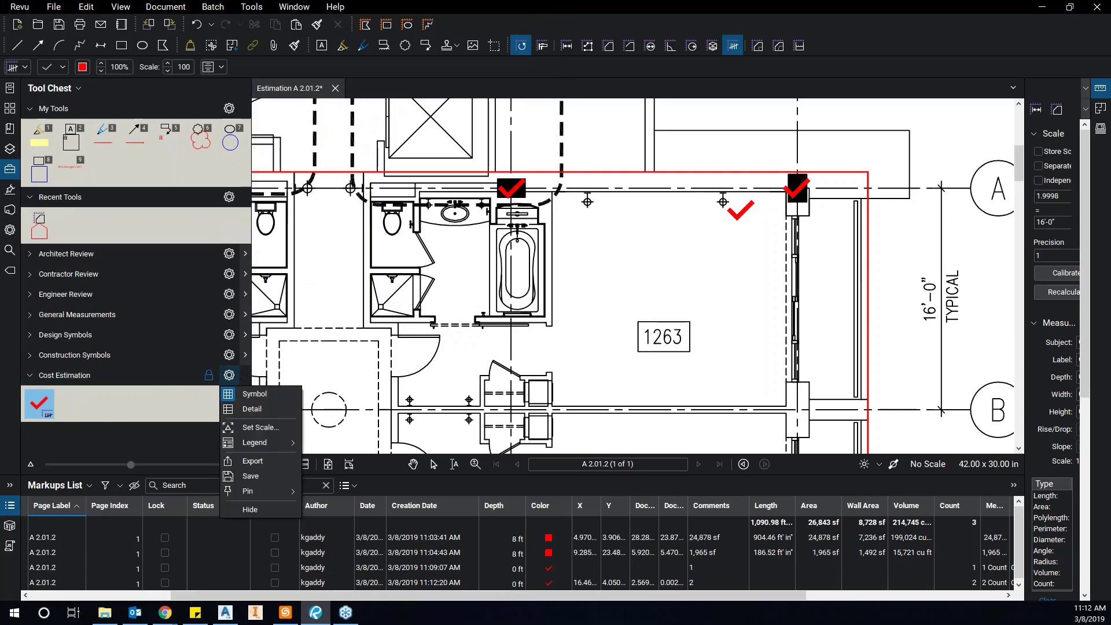
{"action": "left_click", "coordinate": [257, 459]}
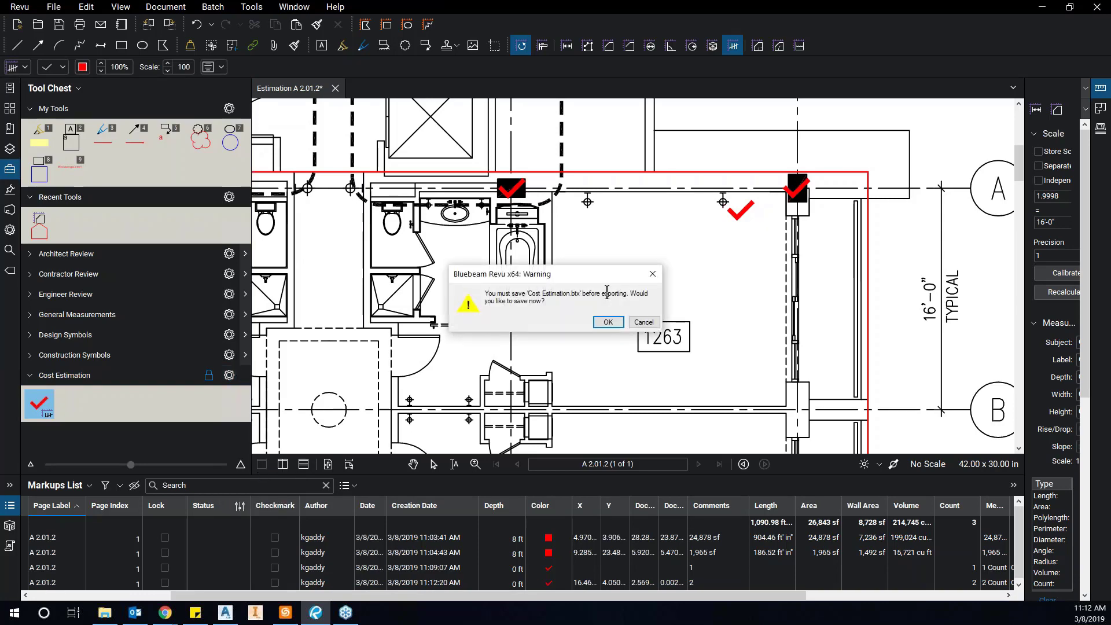
{"action": "left_click", "coordinate": [608, 321]}
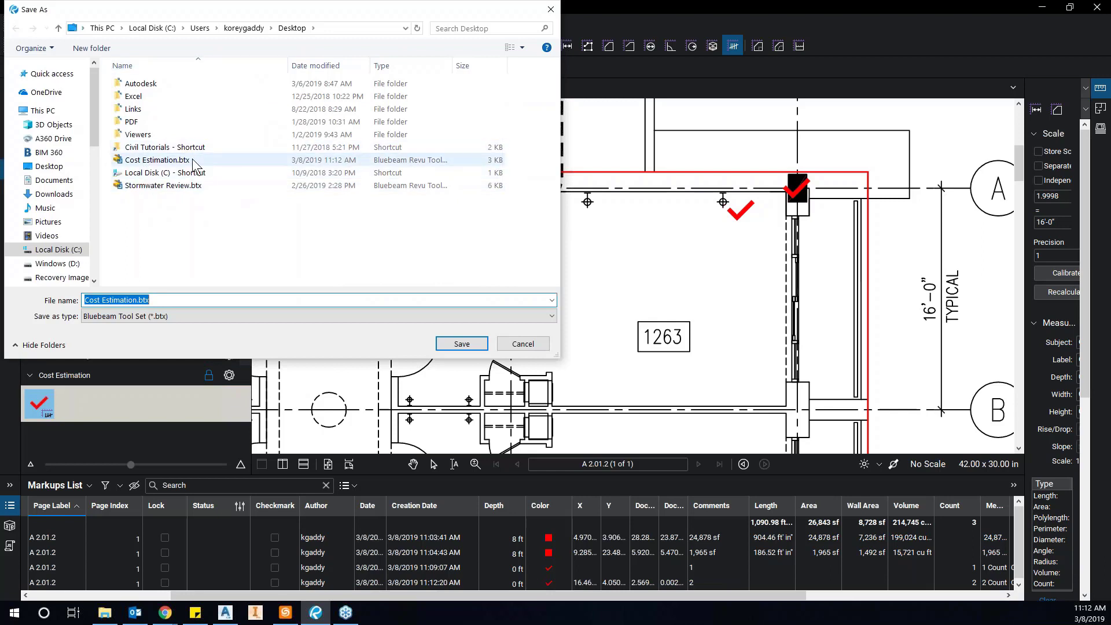
{"action": "left_click", "coordinate": [183, 164]}
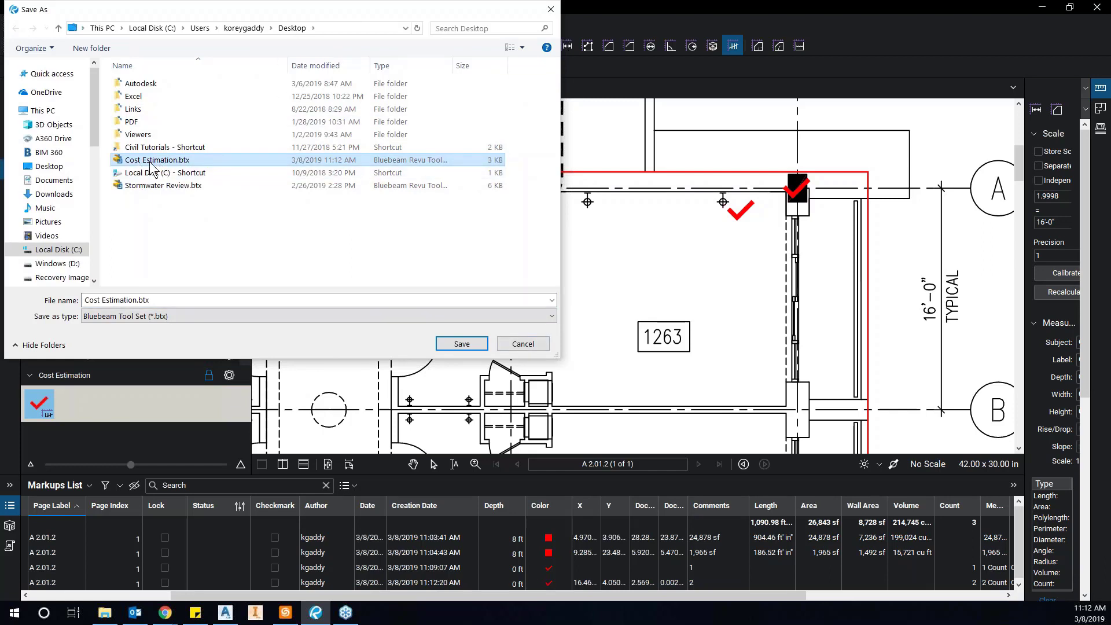
{"action": "left_click", "coordinate": [522, 344]}
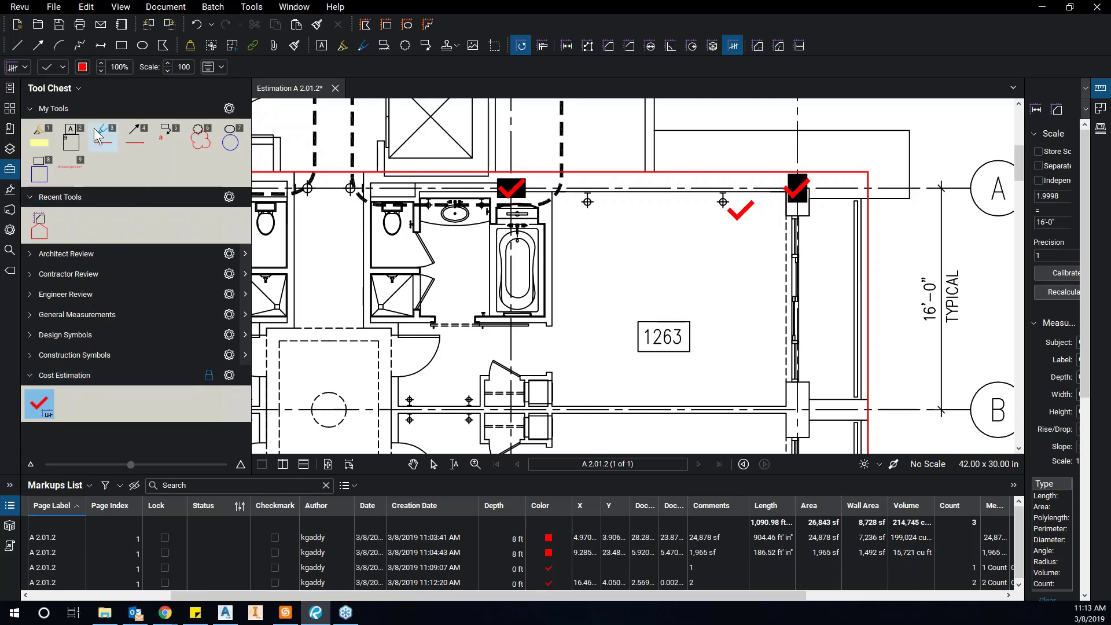
Remove the Cost Estimation tool set from the Tool Chest through the tool set management.
{"action": "left_click", "coordinate": [76, 85]}
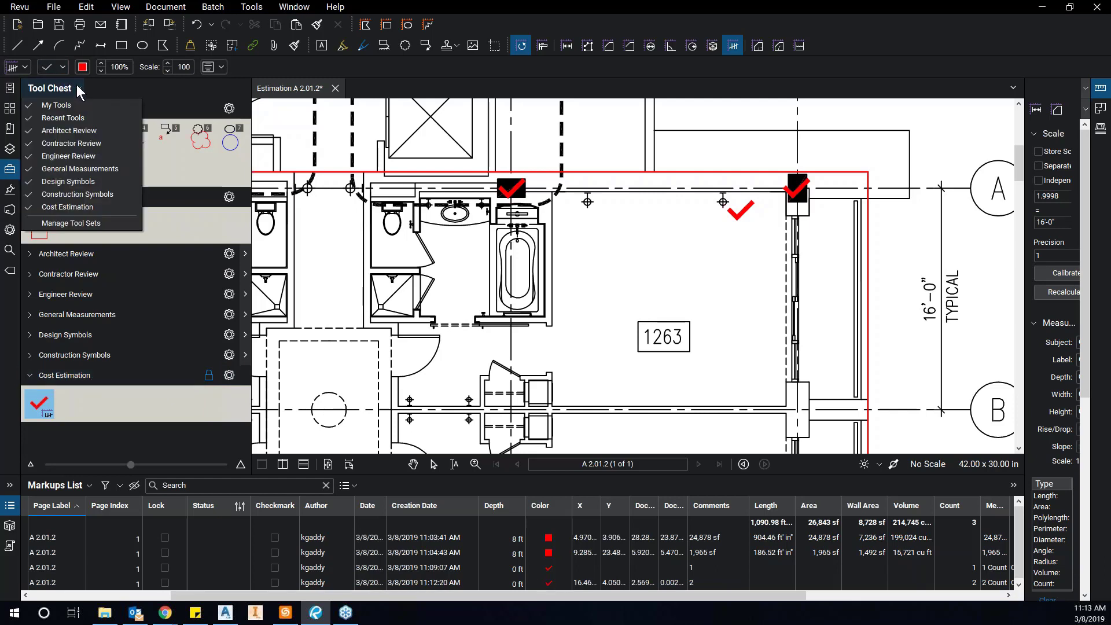
{"action": "left_click", "coordinate": [103, 222]}
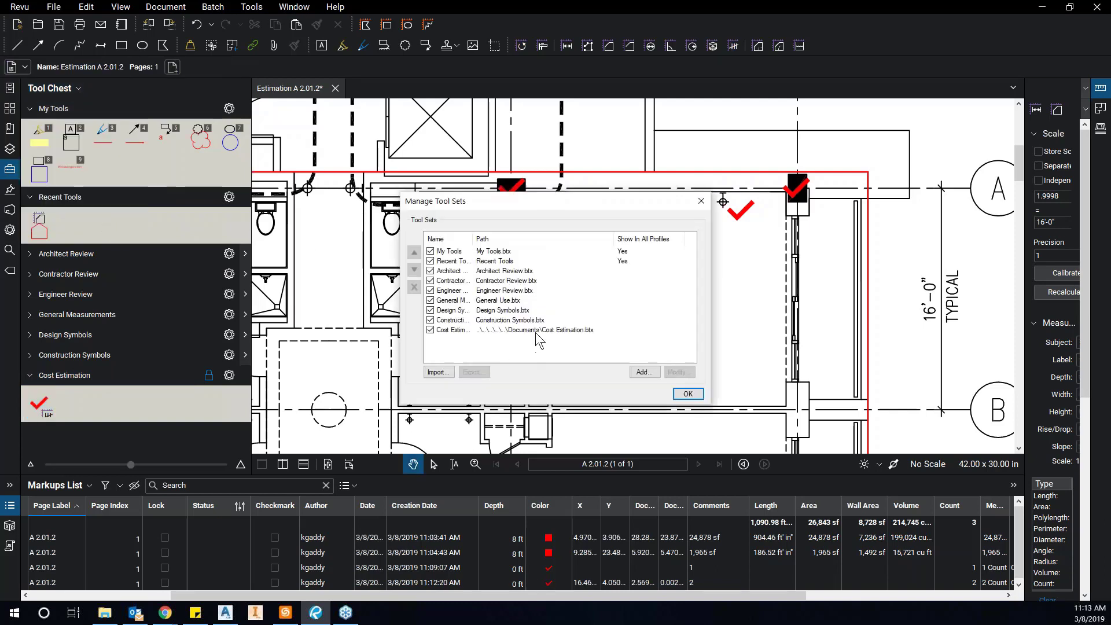
{"action": "left_click", "coordinate": [536, 331]}
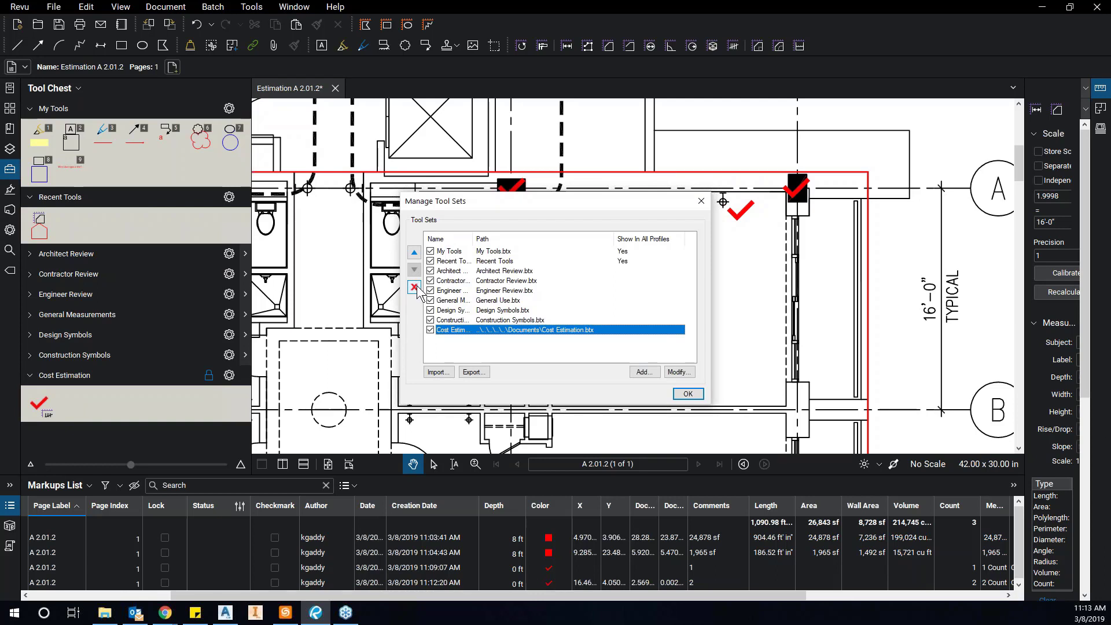
{"action": "left_click", "coordinate": [414, 287]}
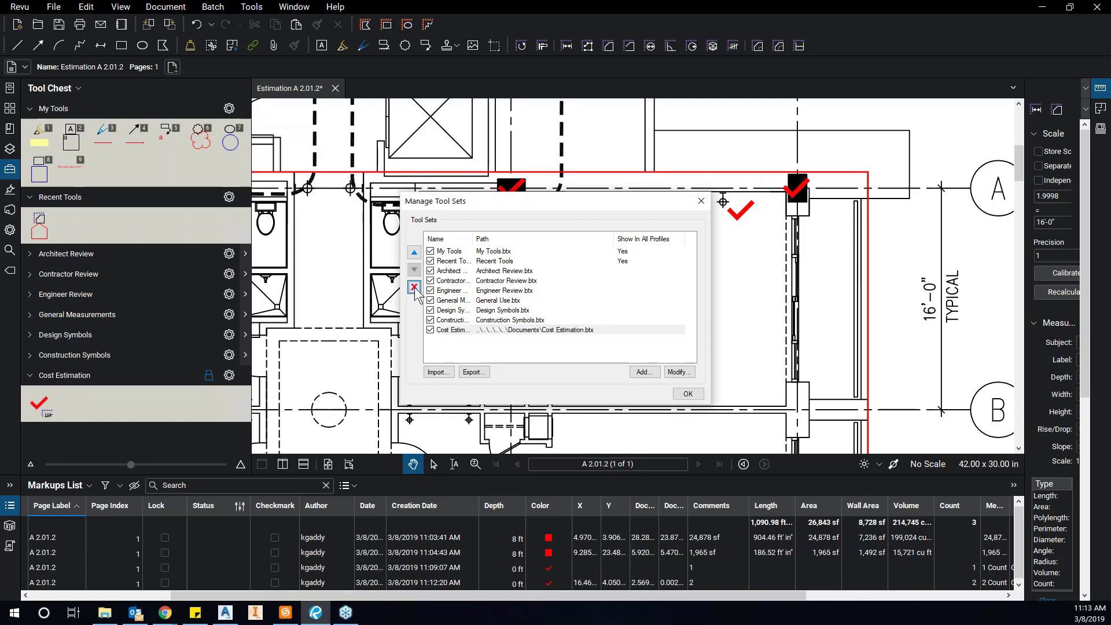
{"action": "left_click", "coordinate": [688, 394]}
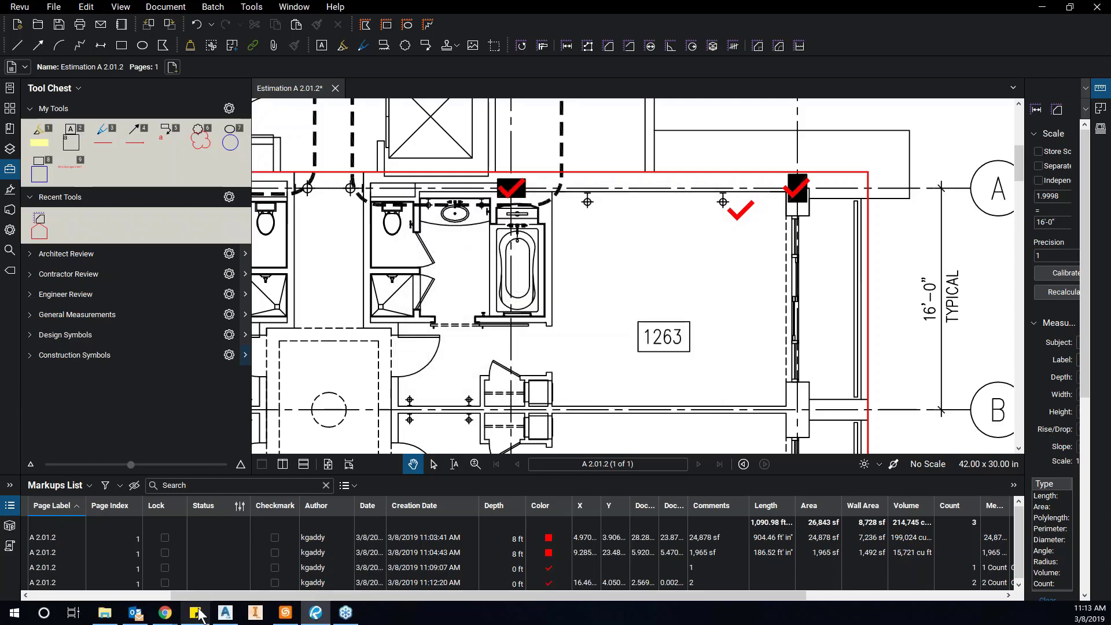
Delete both check mark count measurements from the Markups List.
{"action": "left_click", "coordinate": [63, 568]}
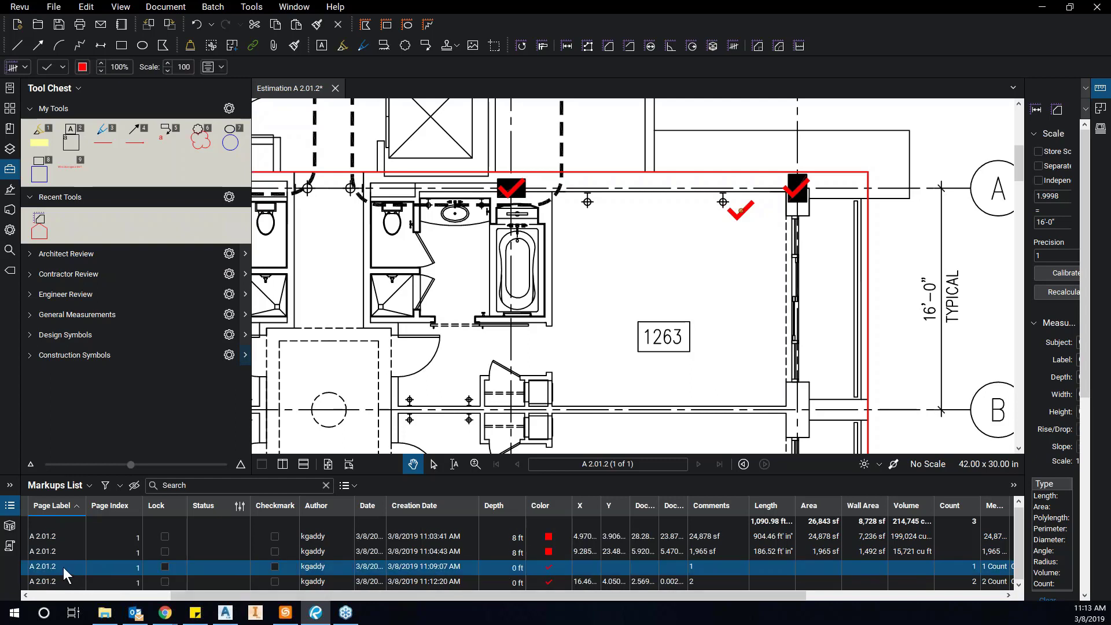
{"action": "right_click", "coordinate": [63, 567]}
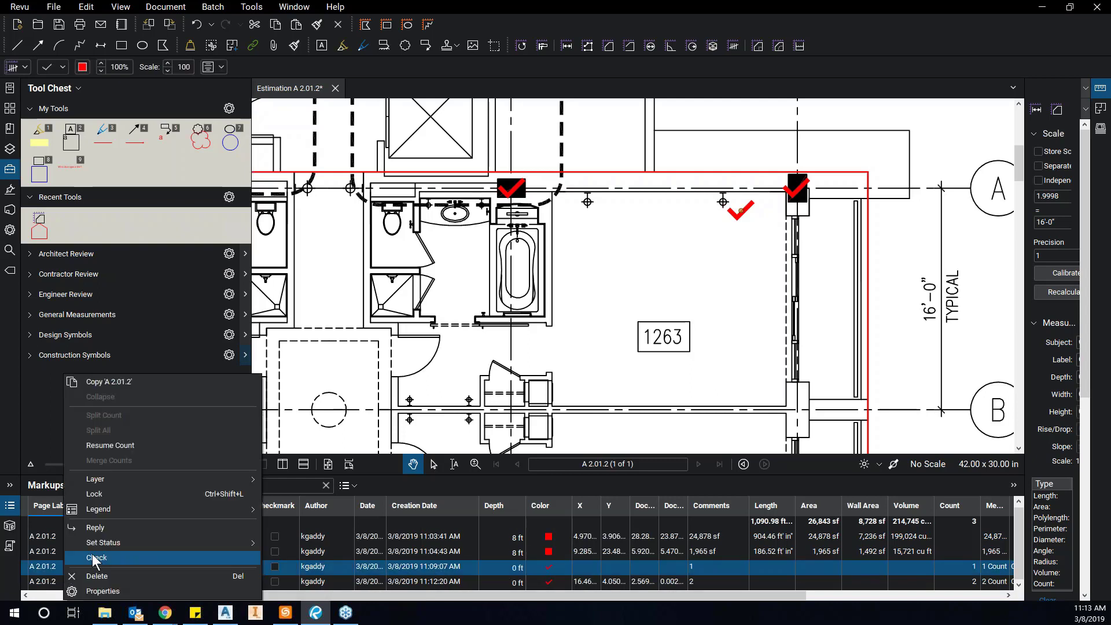
{"action": "left_click", "coordinate": [119, 574]}
{"action": "right_click", "coordinate": [48, 569]}
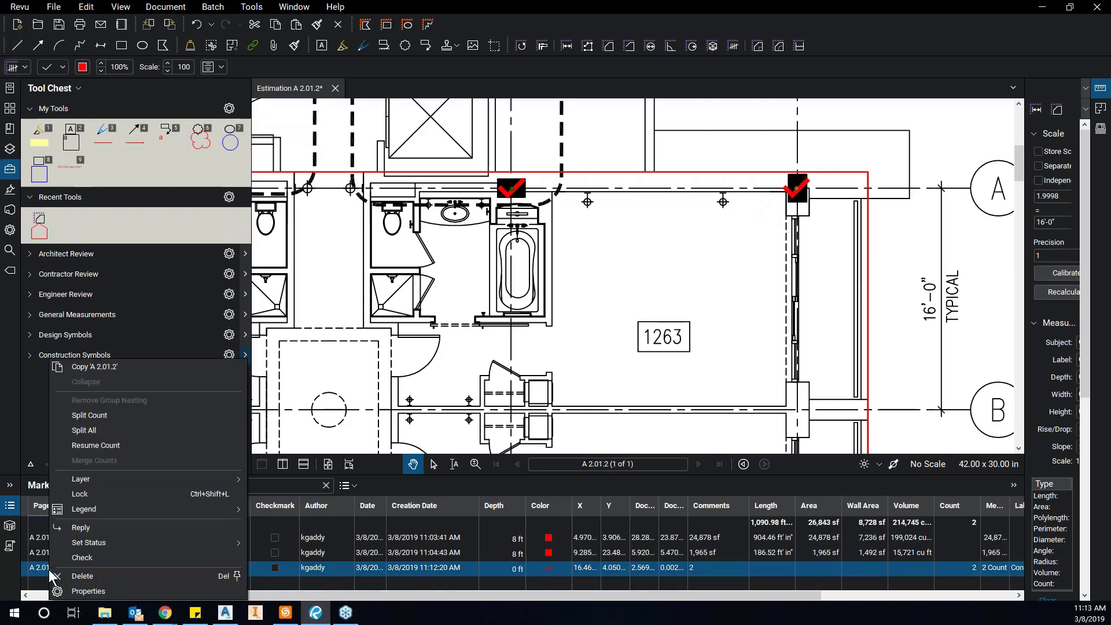
{"action": "left_click", "coordinate": [100, 576]}
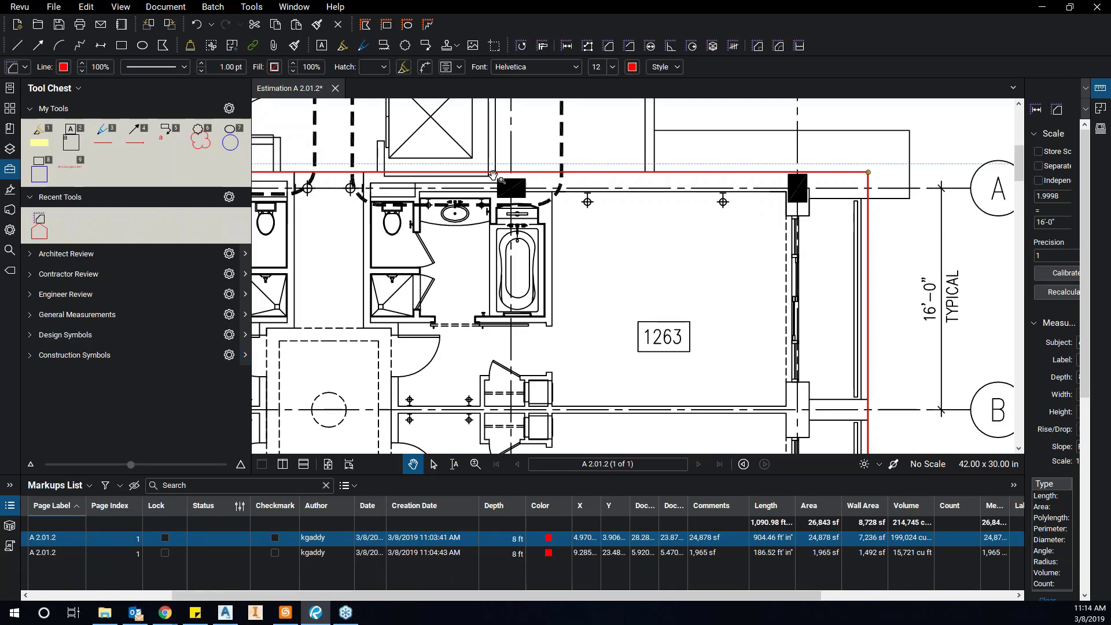
Activate the Select tool and clear the current markup selection on the floor plan.
{"action": "scroll", "coordinate": [543, 200], "scroll_direction": "down", "scroll_amount": 1}
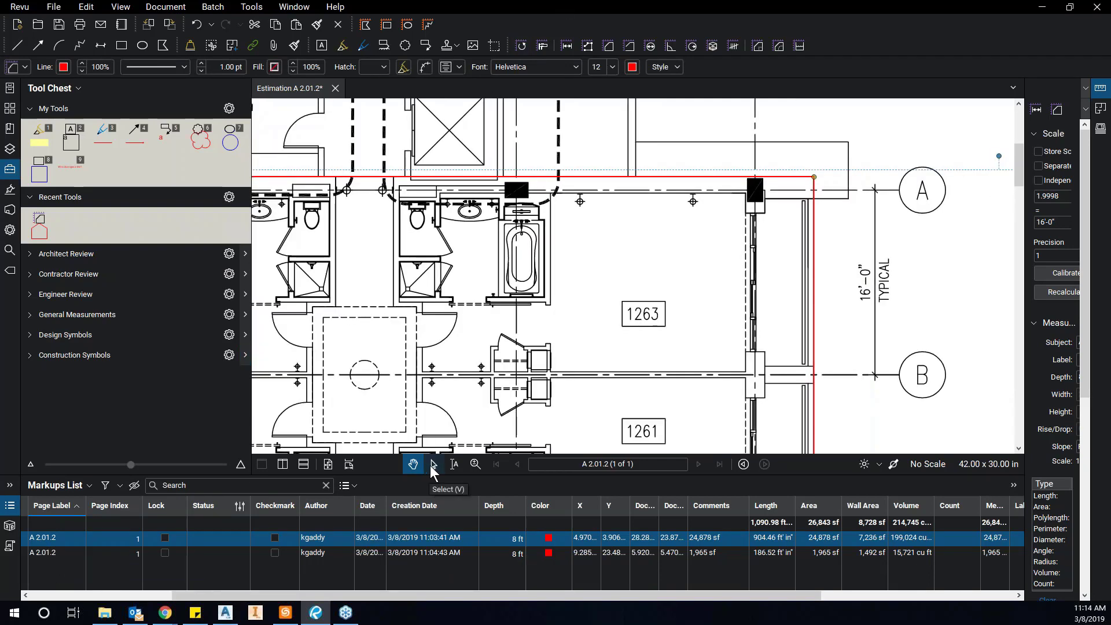
{"action": "left_click", "coordinate": [433, 467]}
{"action": "left_click_drag", "start_coordinate": [462, 135], "coordinate": [775, 289]}
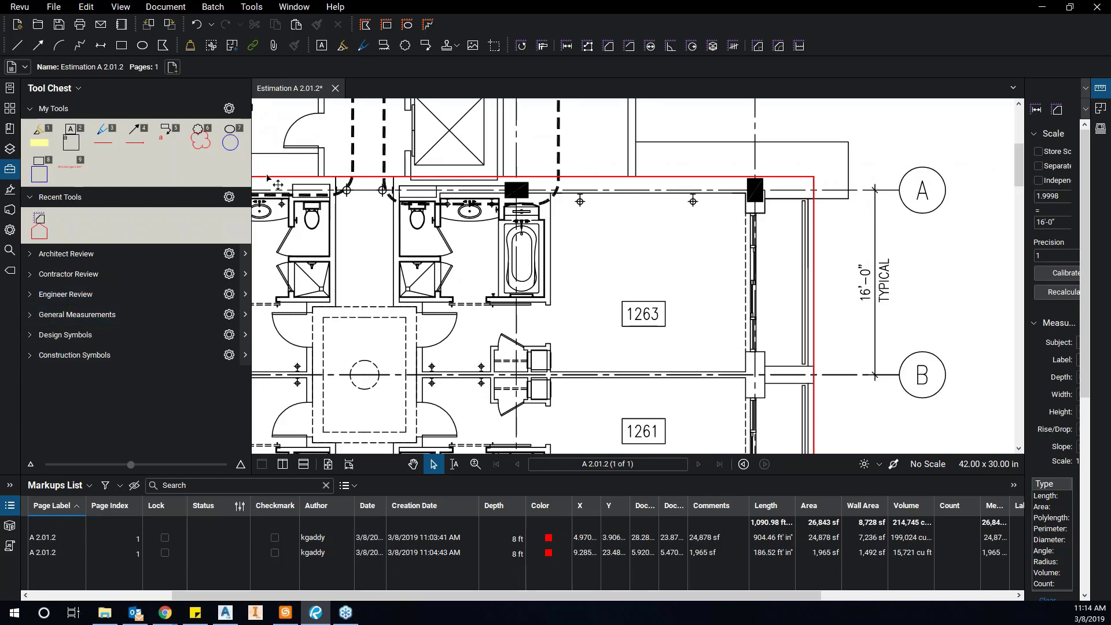
Start importing a tool set and browse to Documents > Blue Beam > For Demo > Bluebeam Demo Documents > Construction Webinar.
{"action": "left_click", "coordinate": [78, 88]}
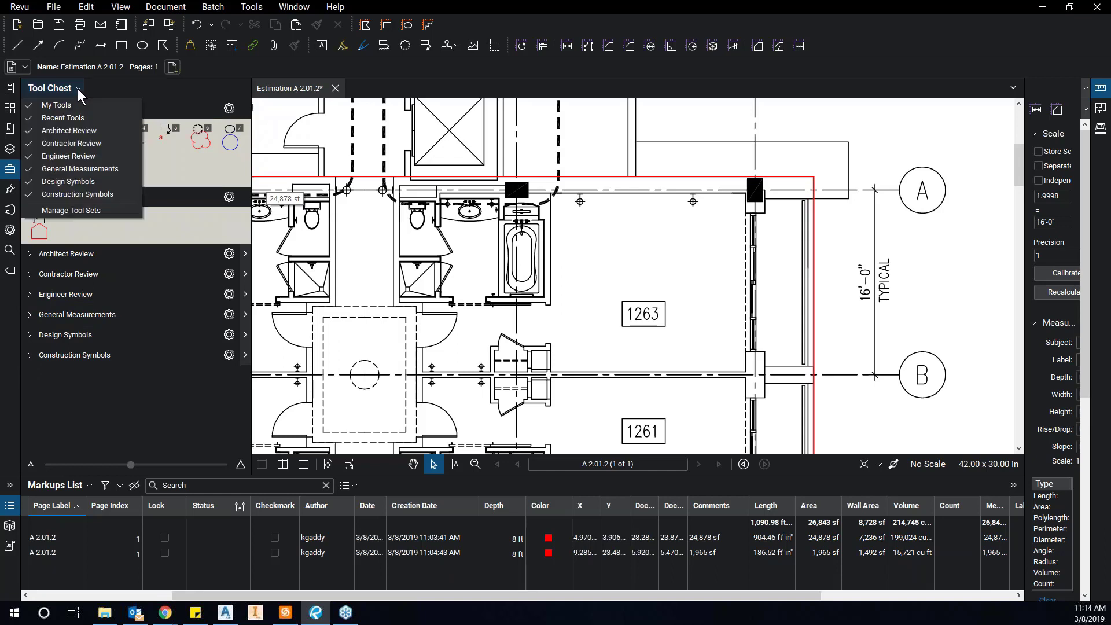
{"action": "left_click", "coordinate": [87, 211]}
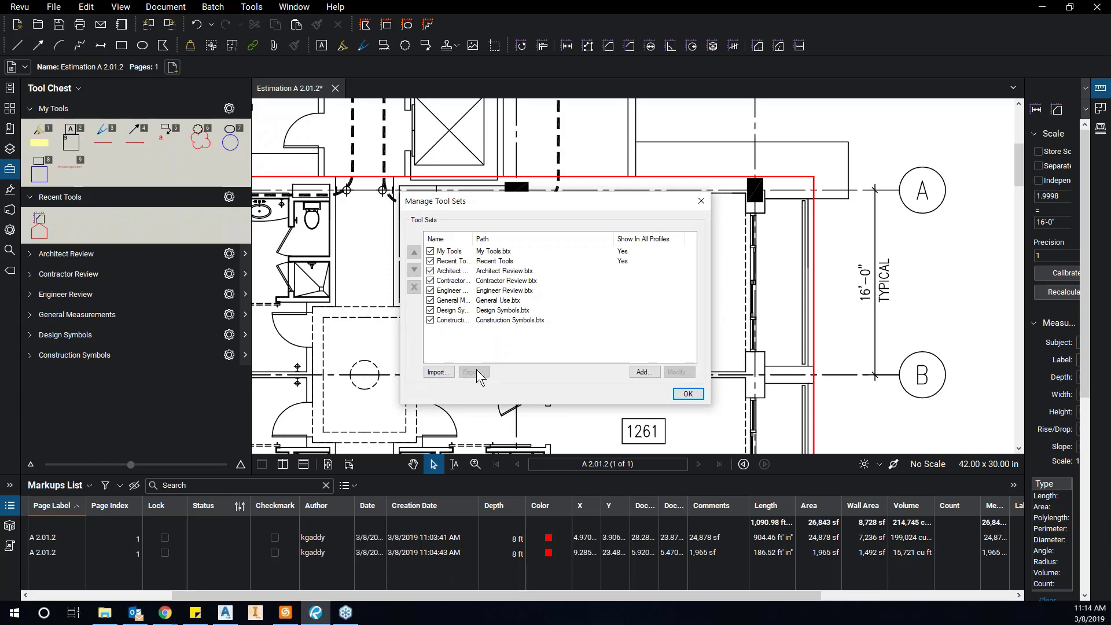
{"action": "left_click", "coordinate": [438, 373]}
{"action": "left_click", "coordinate": [437, 374]}
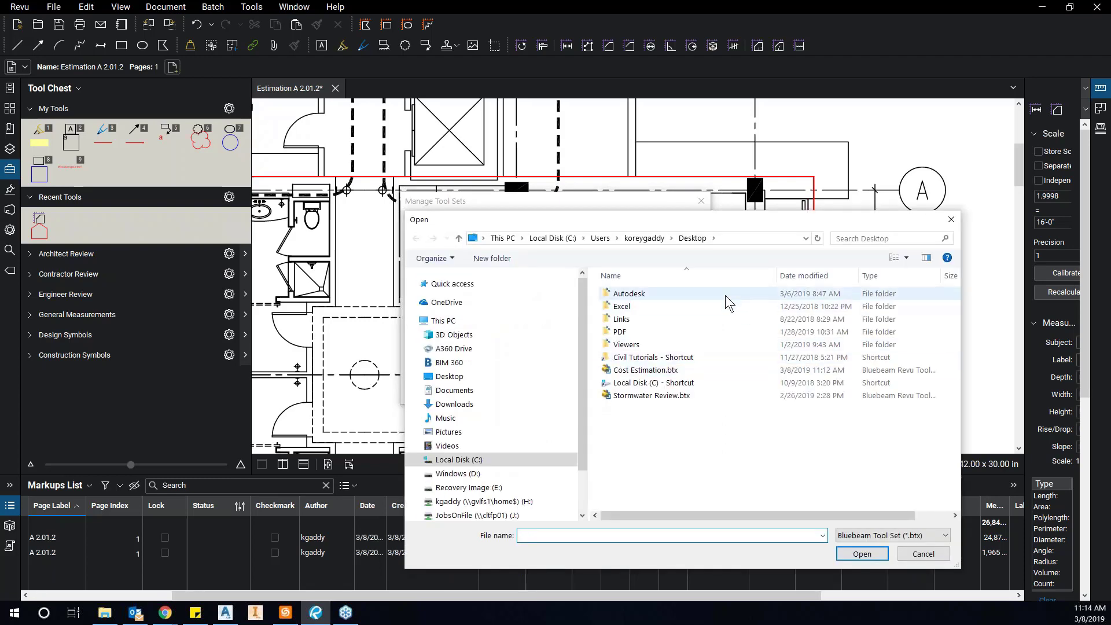
{"action": "left_click", "coordinate": [455, 392]}
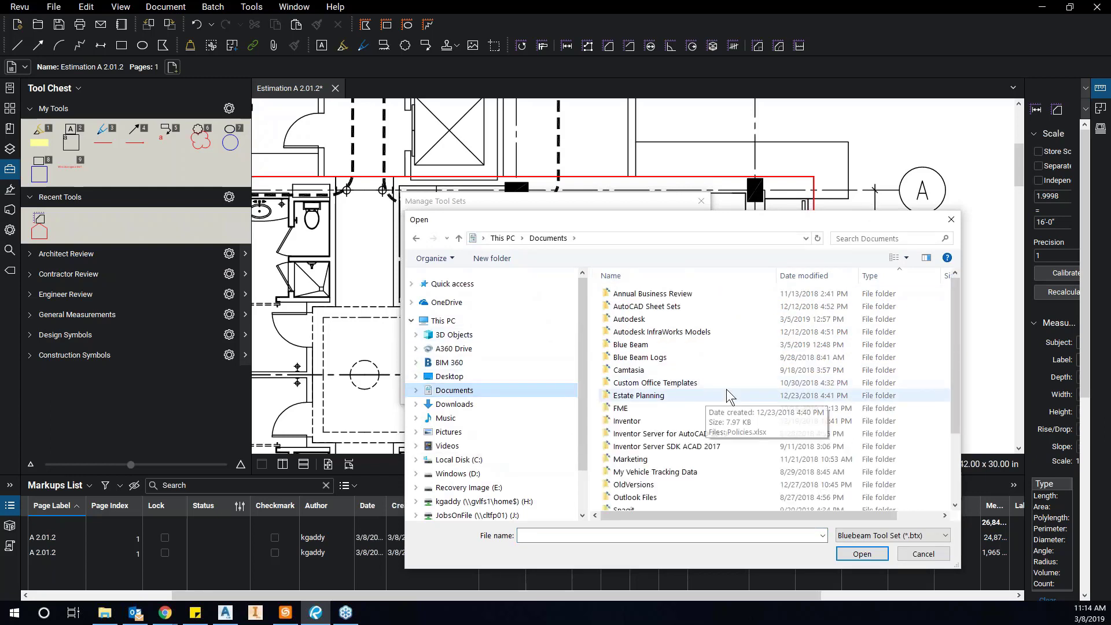
{"action": "left_click", "coordinate": [642, 347]}
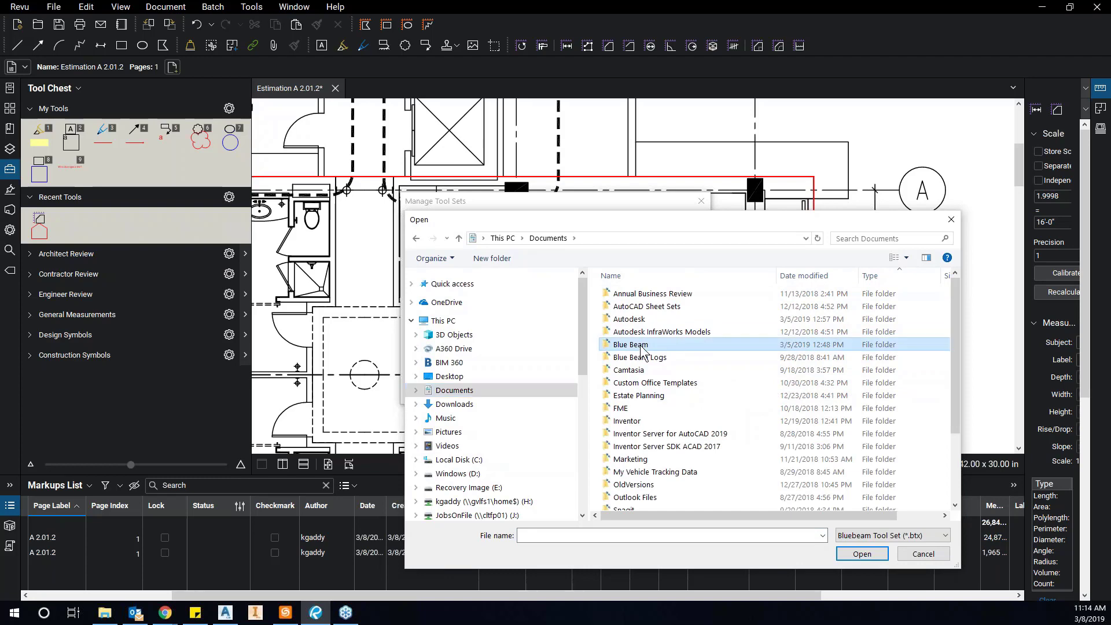
{"action": "double_click", "coordinate": [641, 347]}
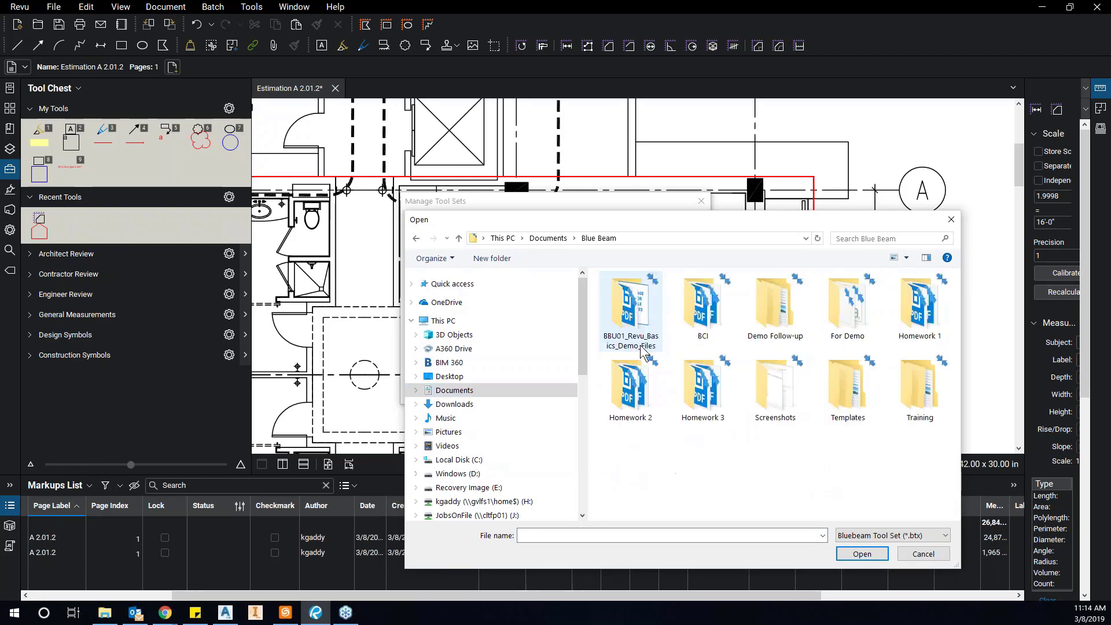
{"action": "double_click", "coordinate": [848, 317]}
{"action": "left_click", "coordinate": [651, 296]}
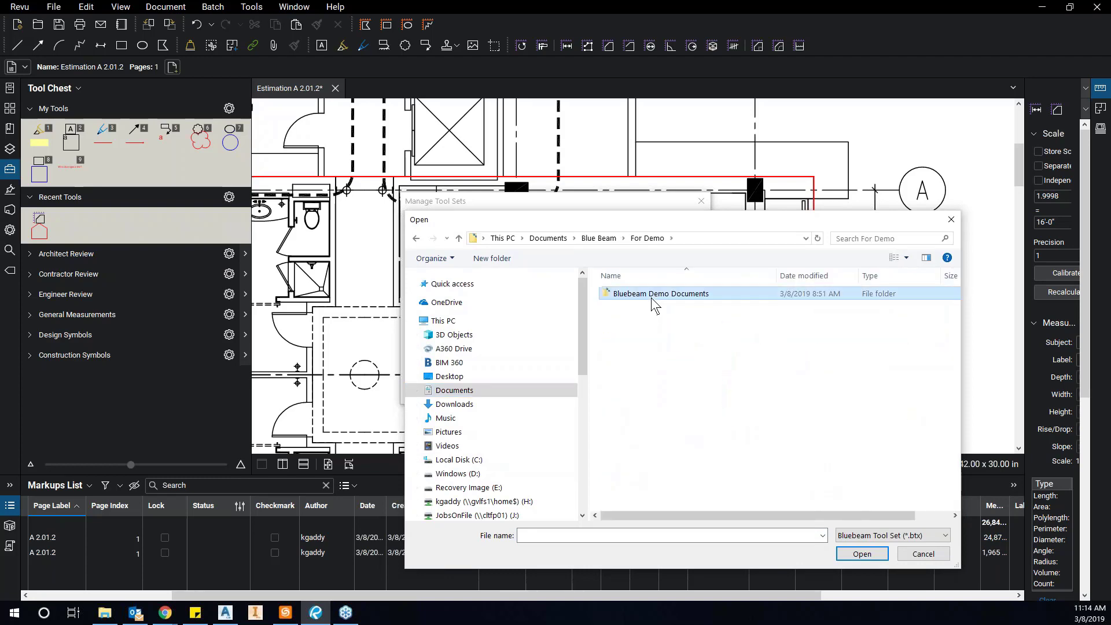
{"action": "double_click", "coordinate": [651, 296]}
{"action": "left_click", "coordinate": [665, 333]}
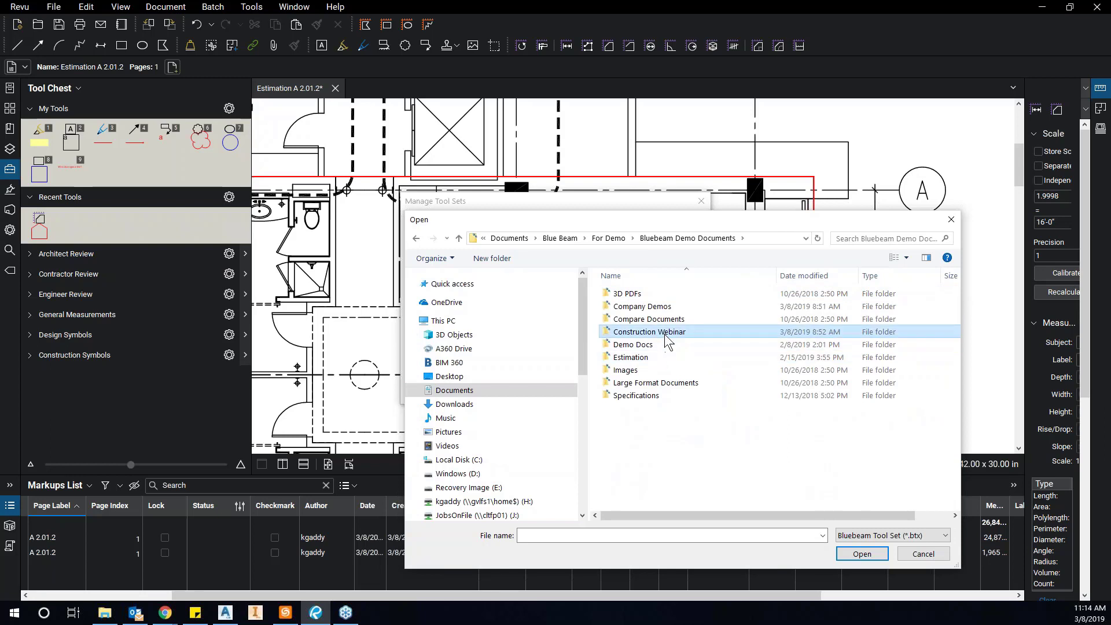
{"action": "double_click", "coordinate": [664, 334]}
Import Cost Estimation.btx from the Construction Webinar folder, overwriting the existing tool set, and finish managing the tool sets.
{"action": "left_click", "coordinate": [657, 295]}
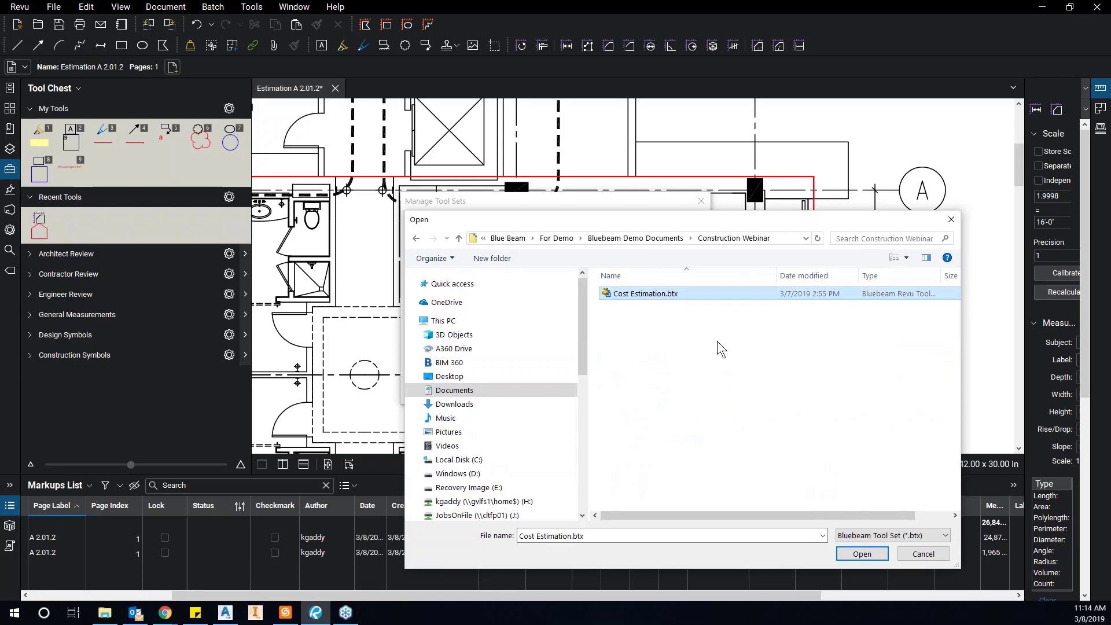
{"action": "left_click", "coordinate": [873, 558]}
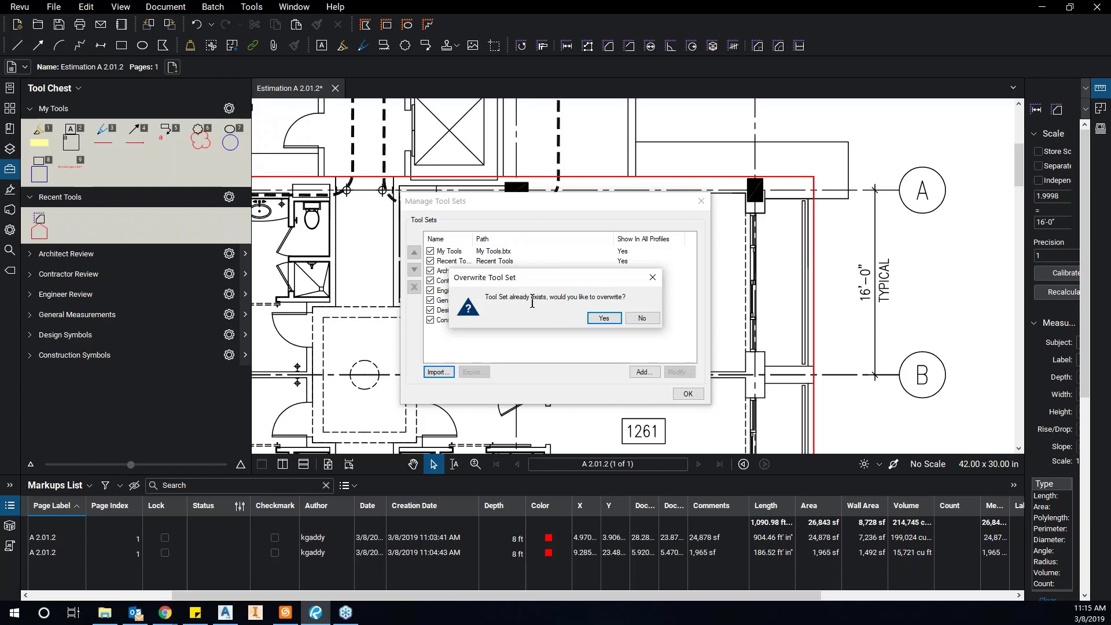
{"action": "left_click", "coordinate": [604, 319]}
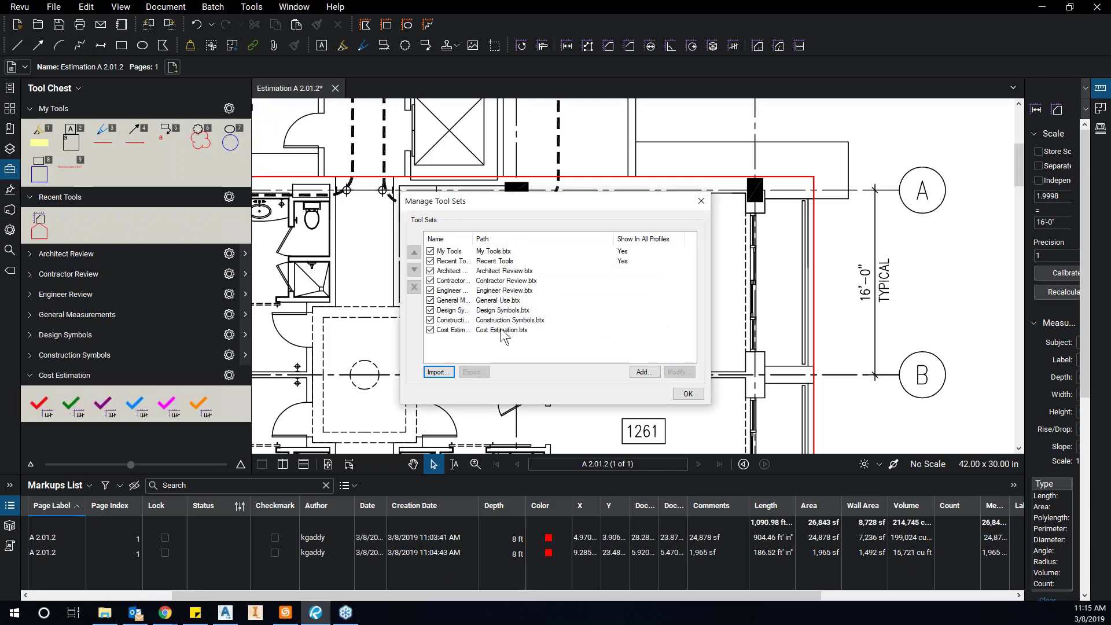
{"action": "left_click", "coordinate": [501, 331]}
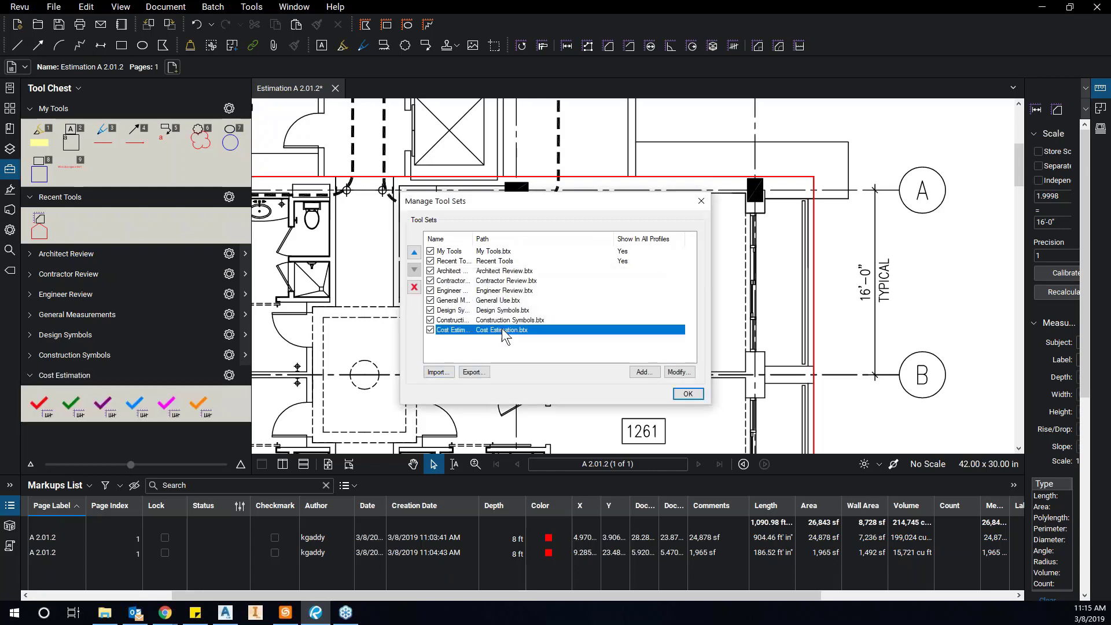
{"action": "left_click", "coordinate": [687, 394]}
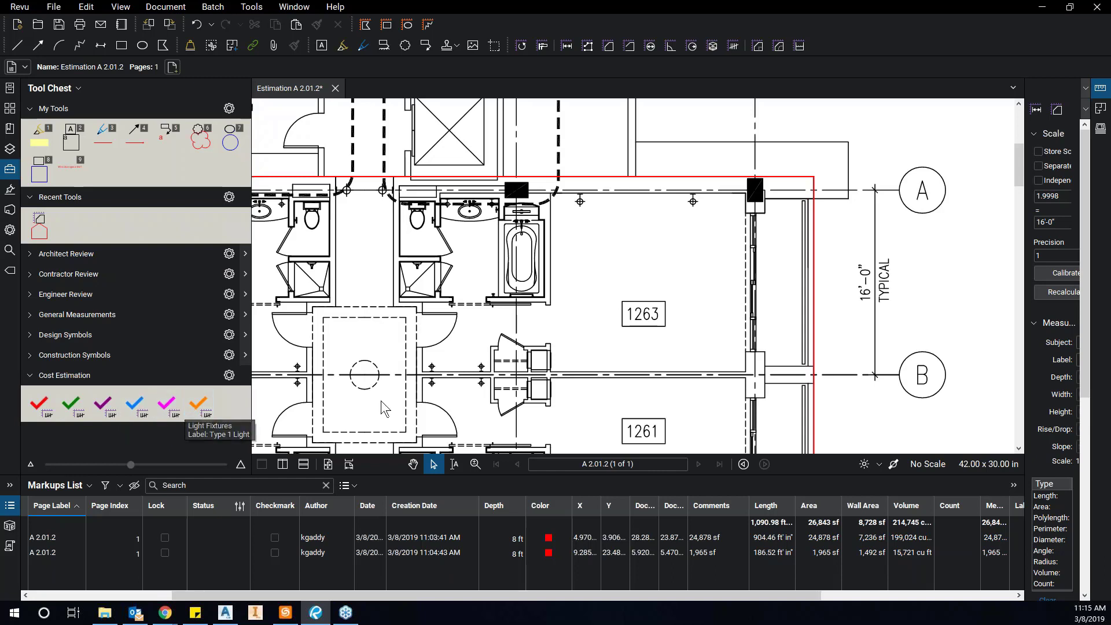
Check all column results of the visual search and apply the Cost Estimation Columns / Concrete Column count measurement to them.
{"action": "left_click", "coordinate": [10, 251]}
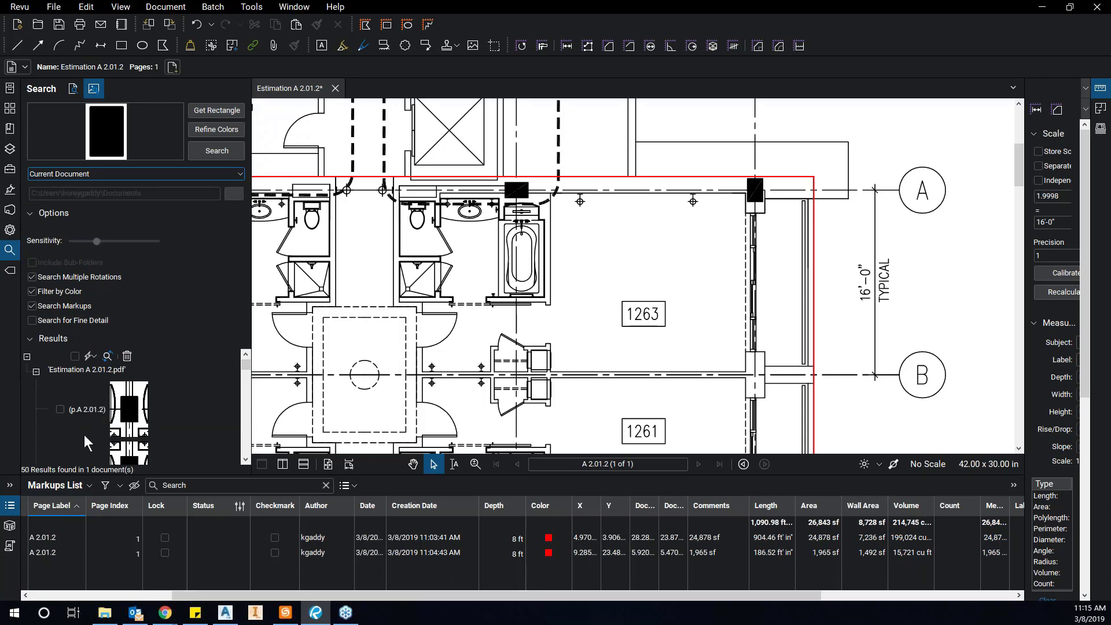
{"action": "left_click", "coordinate": [75, 356]}
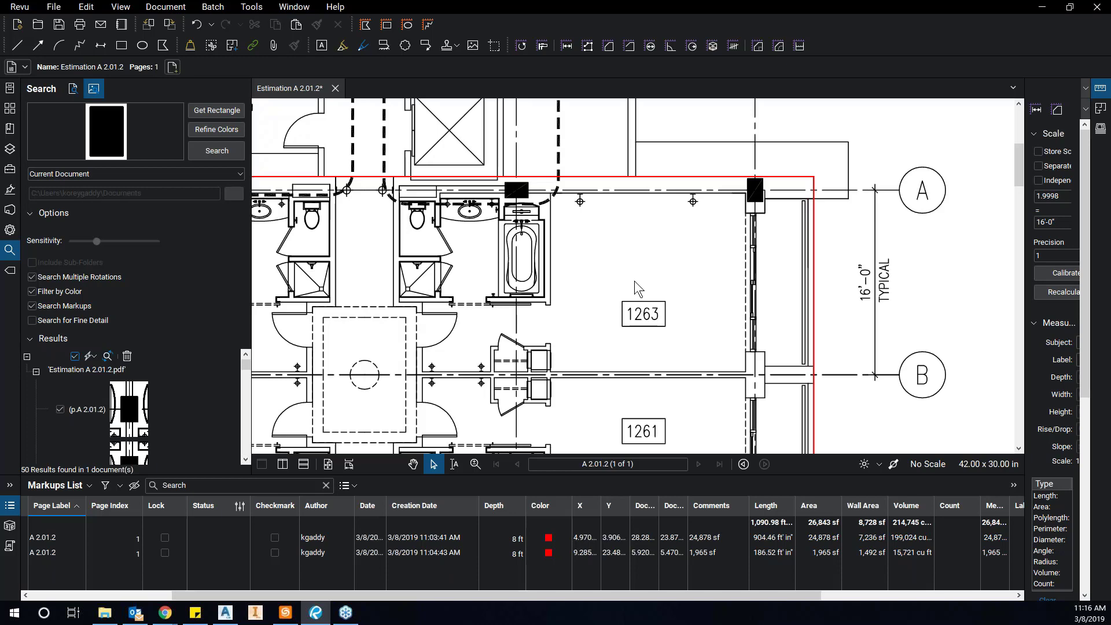
{"action": "scroll", "coordinate": [463, 335], "scroll_direction": "down", "scroll_amount": 2}
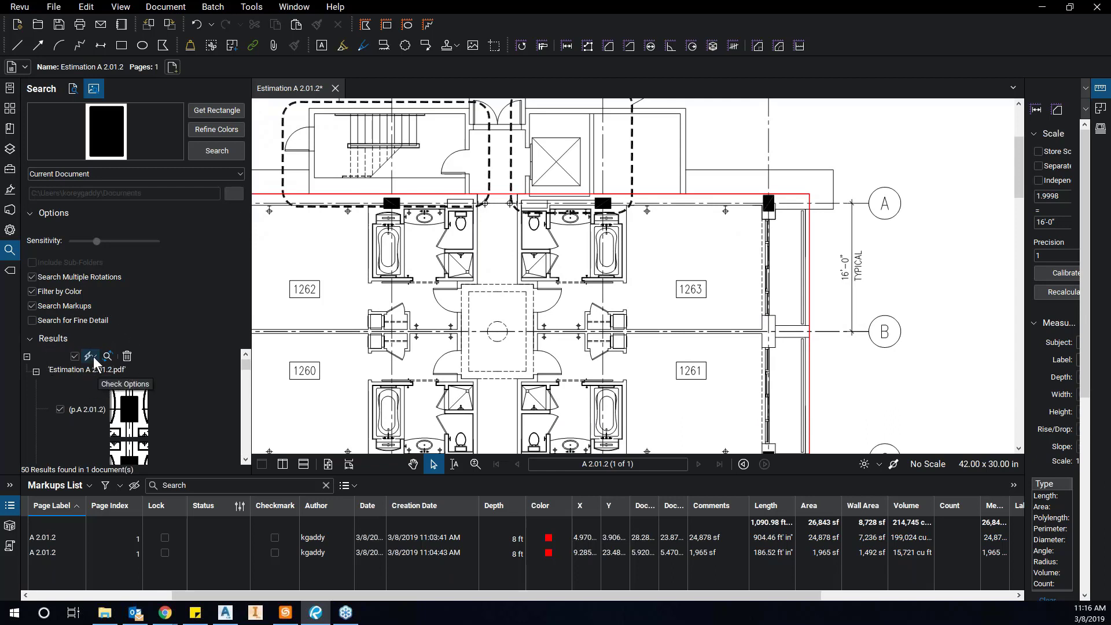
{"action": "left_click", "coordinate": [95, 359]}
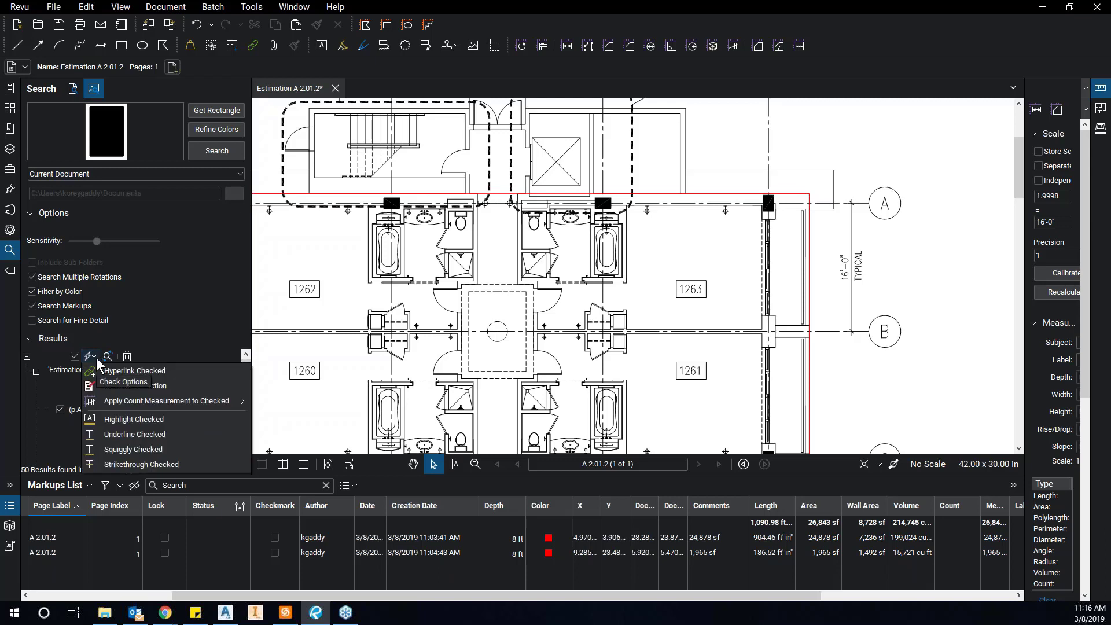
{"action": "mouse_move", "coordinate": [155, 406]}
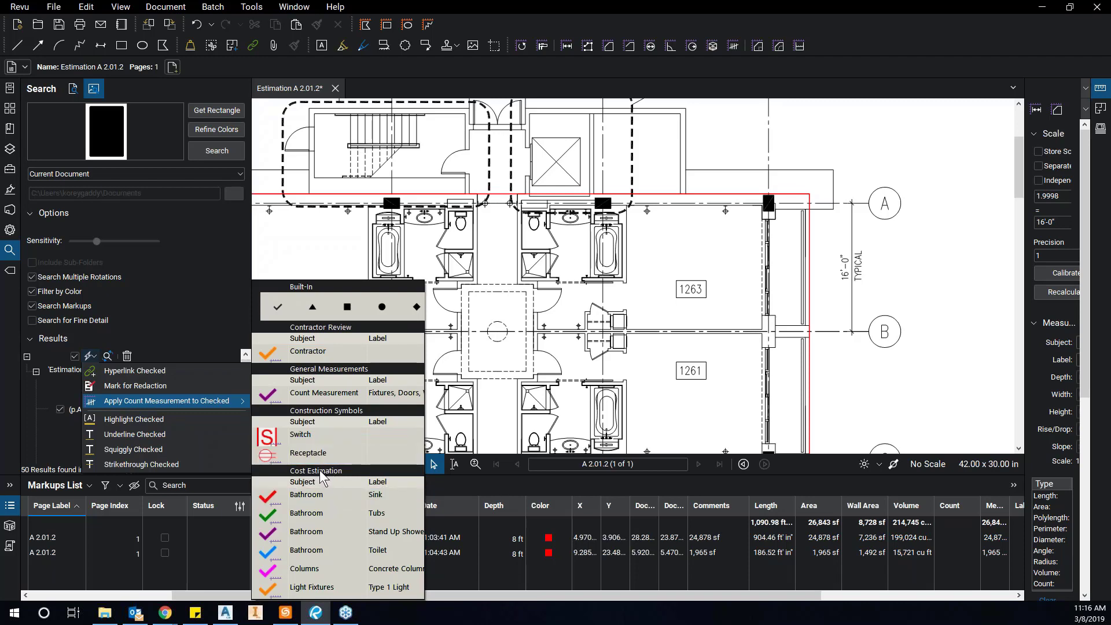
{"action": "left_click", "coordinate": [316, 573]}
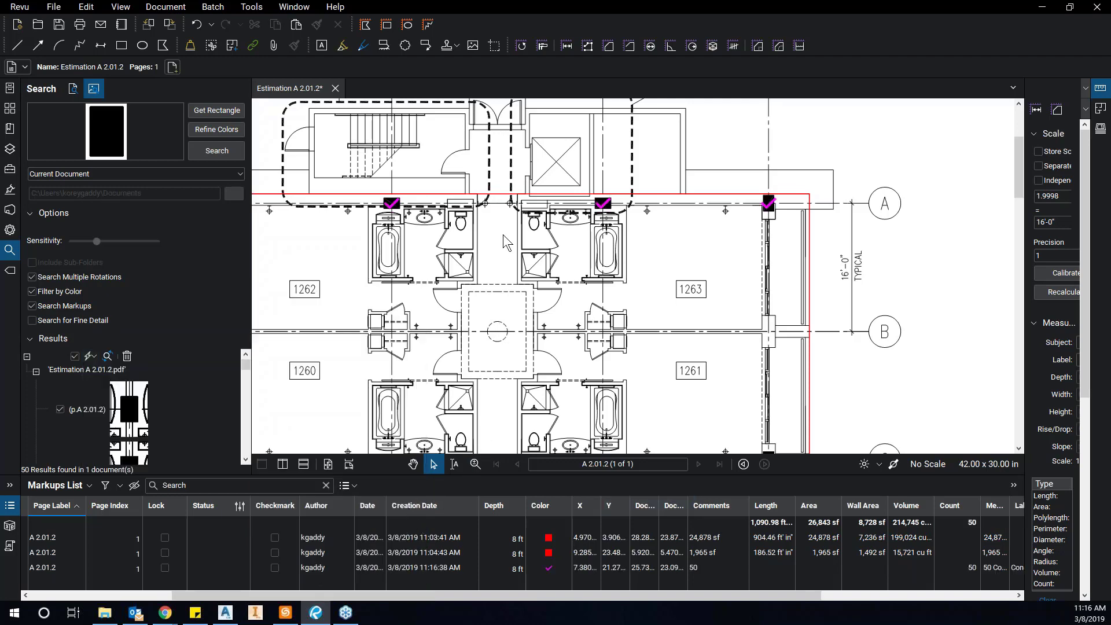
Inspect the magenta column check marks across all wings and the central entrance area of the floor plan.
{"action": "scroll", "coordinate": [528, 253], "scroll_direction": "down", "scroll_amount": 1}
{"action": "mouse_move", "coordinate": [457, 265]}
{"action": "left_mouse_down"}
{"action": "mouse_move", "coordinate": [539, 235]}
{"action": "mouse_move", "coordinate": [611, 233]}
{"action": "left_mouse_up"}
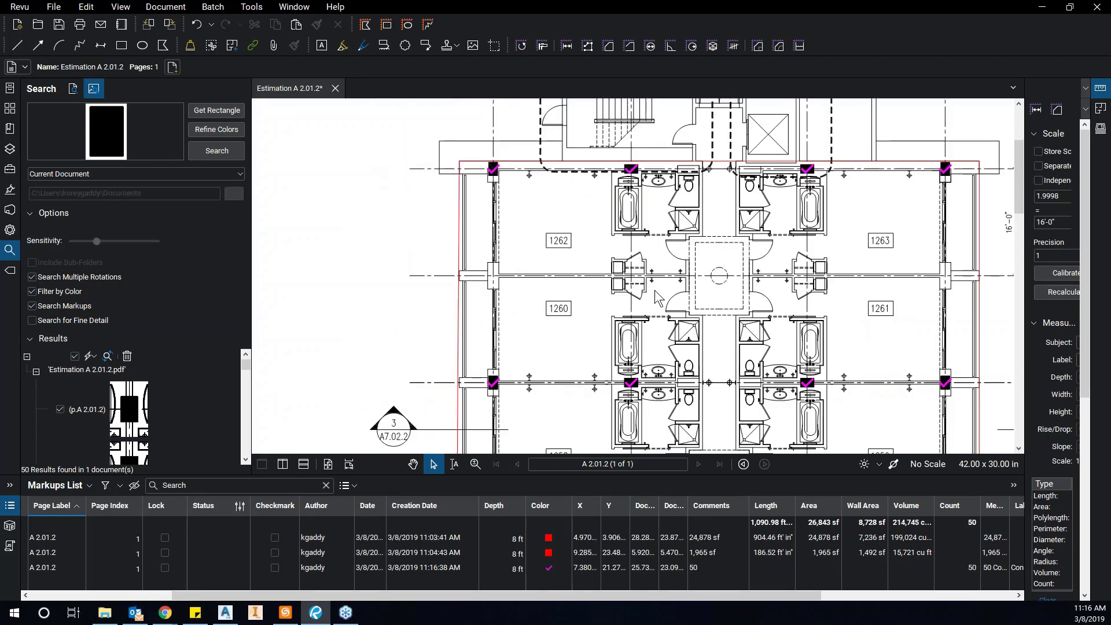
{"action": "scroll", "coordinate": [662, 301], "scroll_direction": "down", "scroll_amount": 3}
{"action": "scroll", "coordinate": [730, 327], "scroll_direction": "down", "scroll_amount": 3}
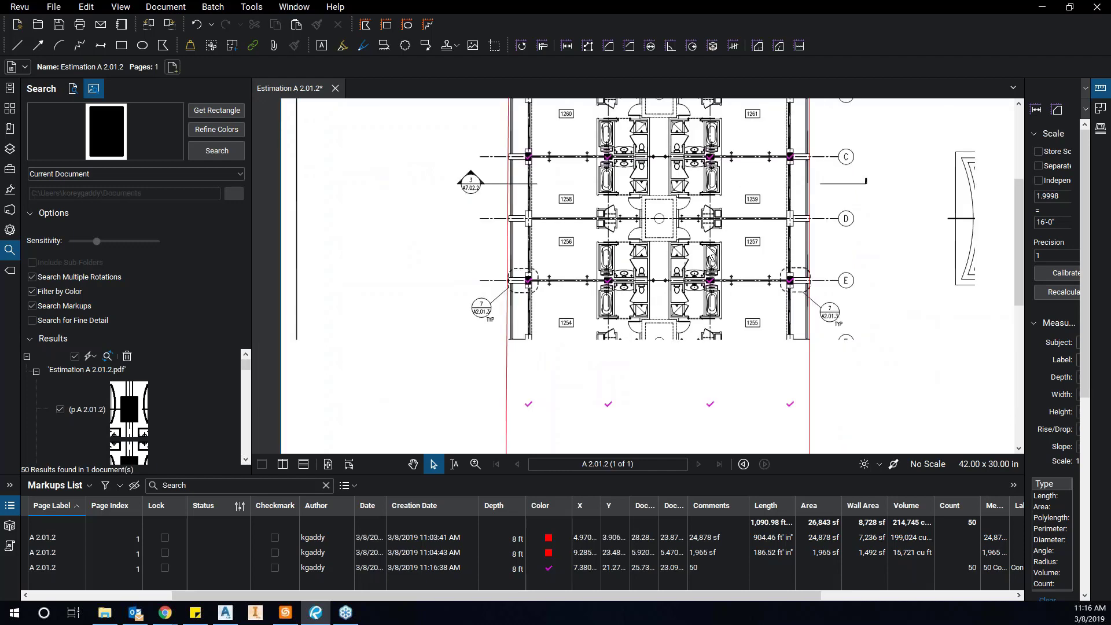
{"action": "scroll", "coordinate": [718, 333], "scroll_direction": "up", "scroll_amount": 2}
{"action": "scroll", "coordinate": [706, 336], "scroll_direction": "down", "scroll_amount": 3}
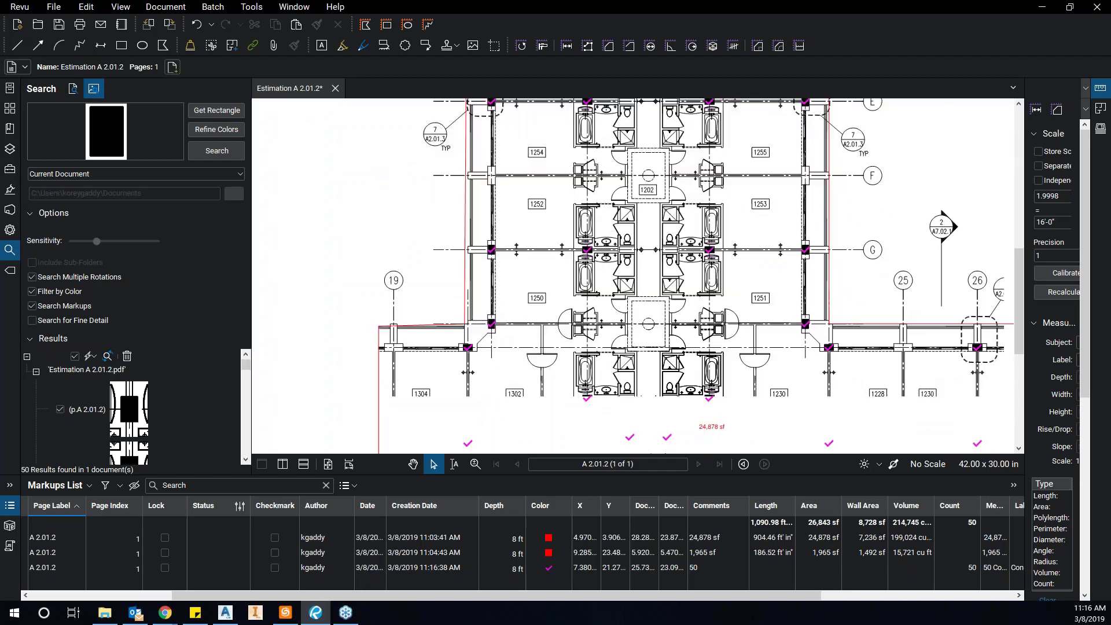
{"action": "scroll", "coordinate": [687, 299], "scroll_direction": "down", "scroll_amount": 5}
{"action": "scroll", "coordinate": [687, 299], "scroll_direction": "right", "scroll_amount": 3}
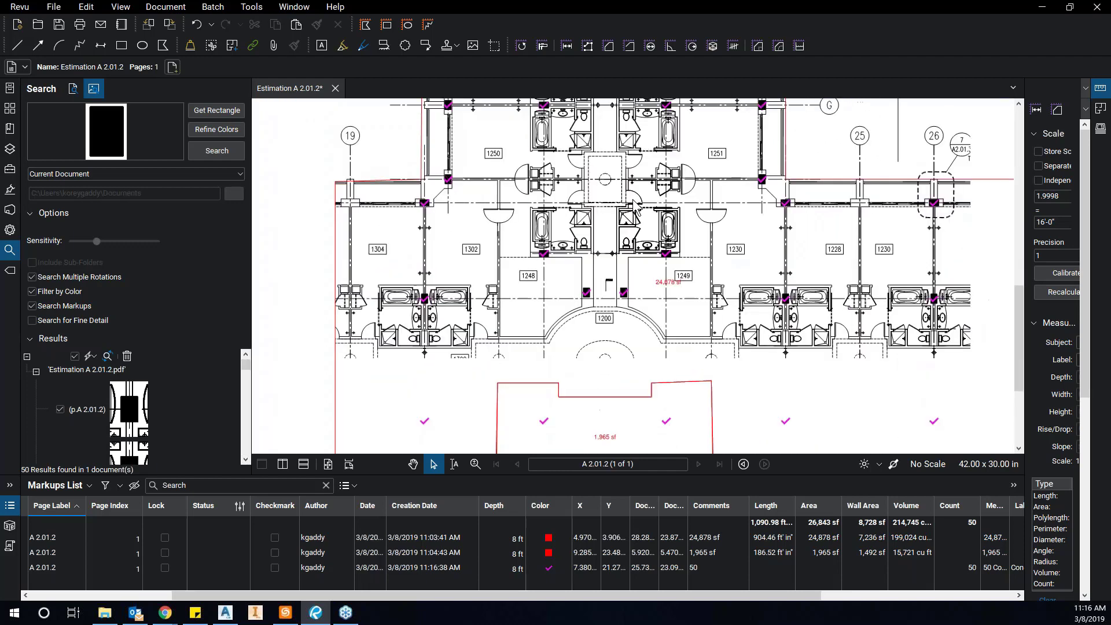
{"action": "scroll", "coordinate": [620, 255], "scroll_direction": "down", "scroll_amount": 3}
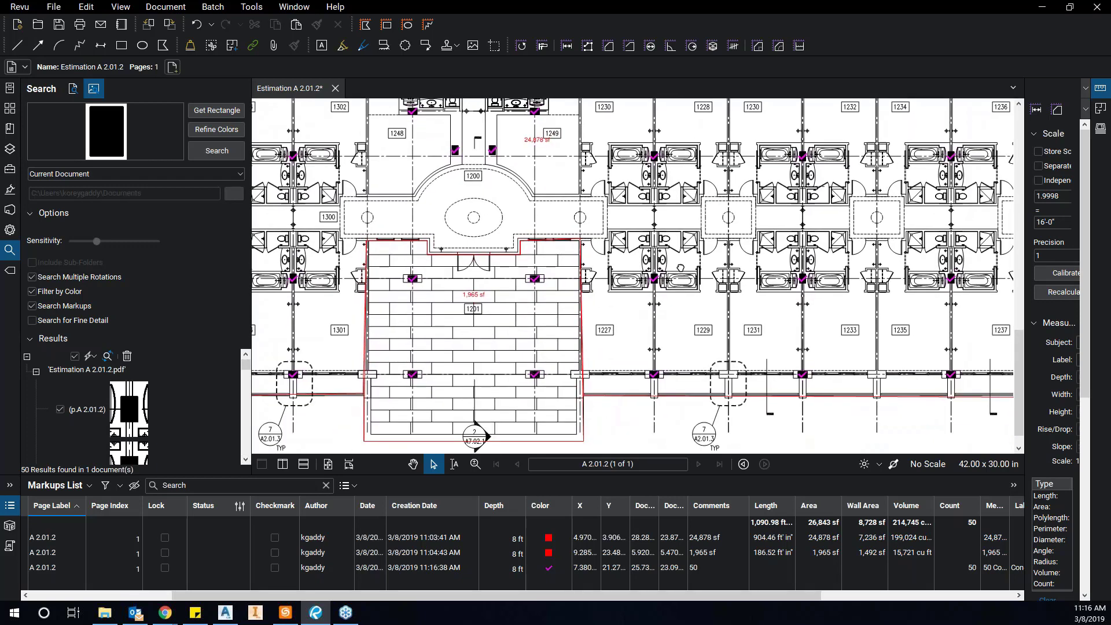
{"action": "scroll", "coordinate": [619, 254], "scroll_direction": "right", "scroll_amount": 2}
{"action": "scroll", "coordinate": [622, 259], "scroll_direction": "up", "scroll_amount": 2}
{"action": "scroll", "coordinate": [621, 259], "scroll_direction": "right", "scroll_amount": 7}
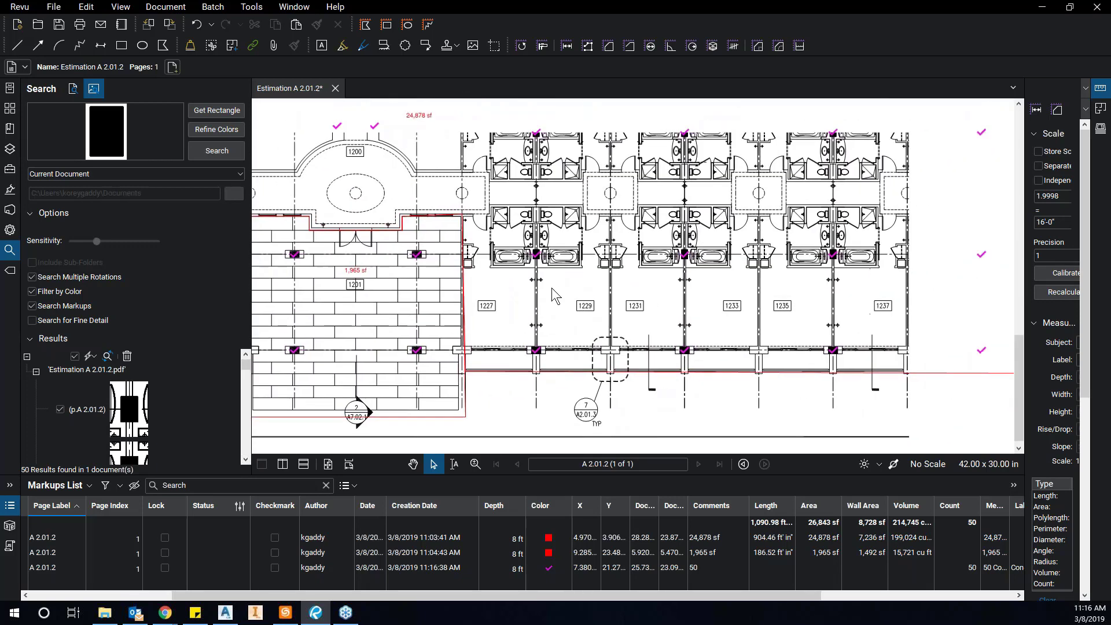
{"action": "scroll", "coordinate": [627, 269], "scroll_direction": "up", "scroll_amount": 3}
{"action": "scroll", "coordinate": [628, 269], "scroll_direction": "right", "scroll_amount": 2}
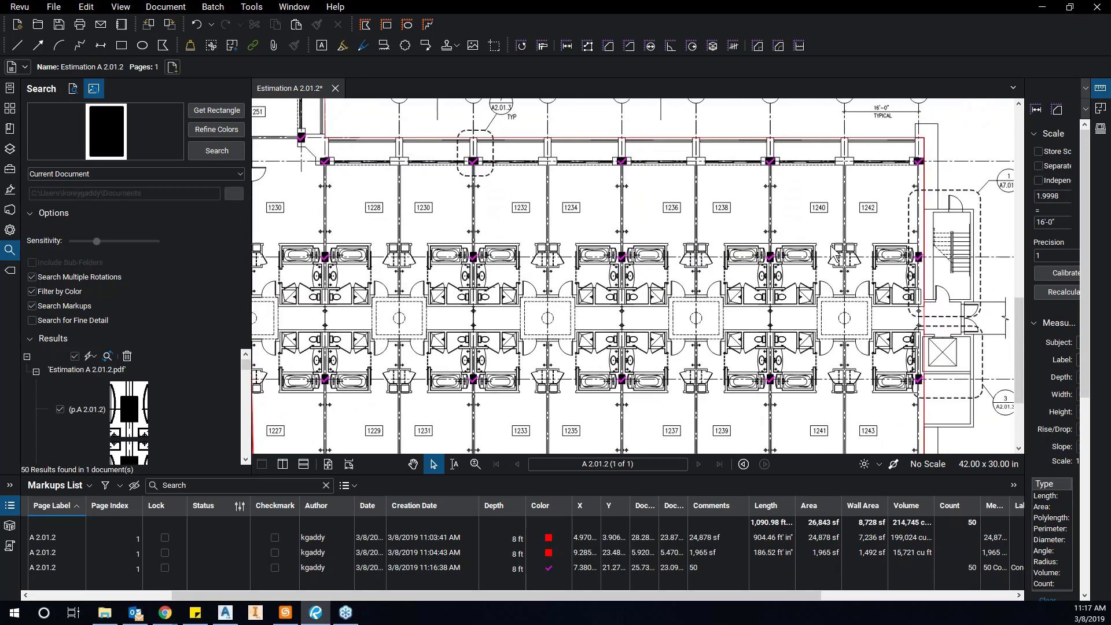
{"action": "scroll", "coordinate": [716, 279], "scroll_direction": "up", "scroll_amount": 2}
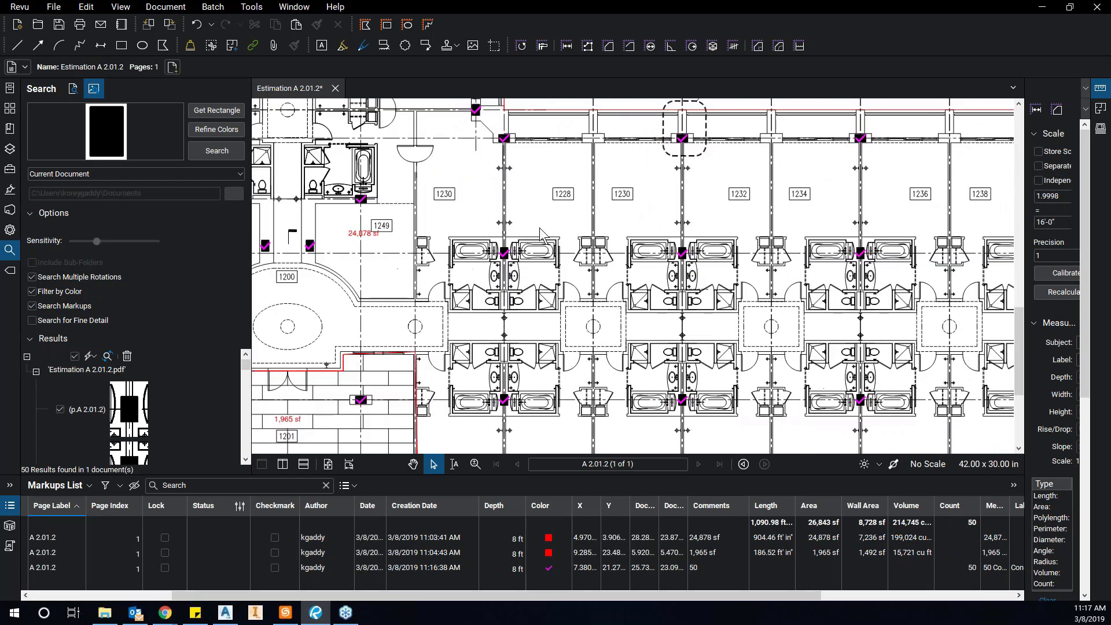
{"action": "scroll", "coordinate": [490, 263], "scroll_direction": "up", "scroll_amount": 1}
{"action": "scroll", "coordinate": [491, 267], "scroll_direction": "left", "scroll_amount": 4}
{"action": "scroll", "coordinate": [490, 267], "scroll_direction": "down", "scroll_amount": 1}
{"action": "scroll", "coordinate": [498, 263], "scroll_direction": "left", "scroll_amount": 4}
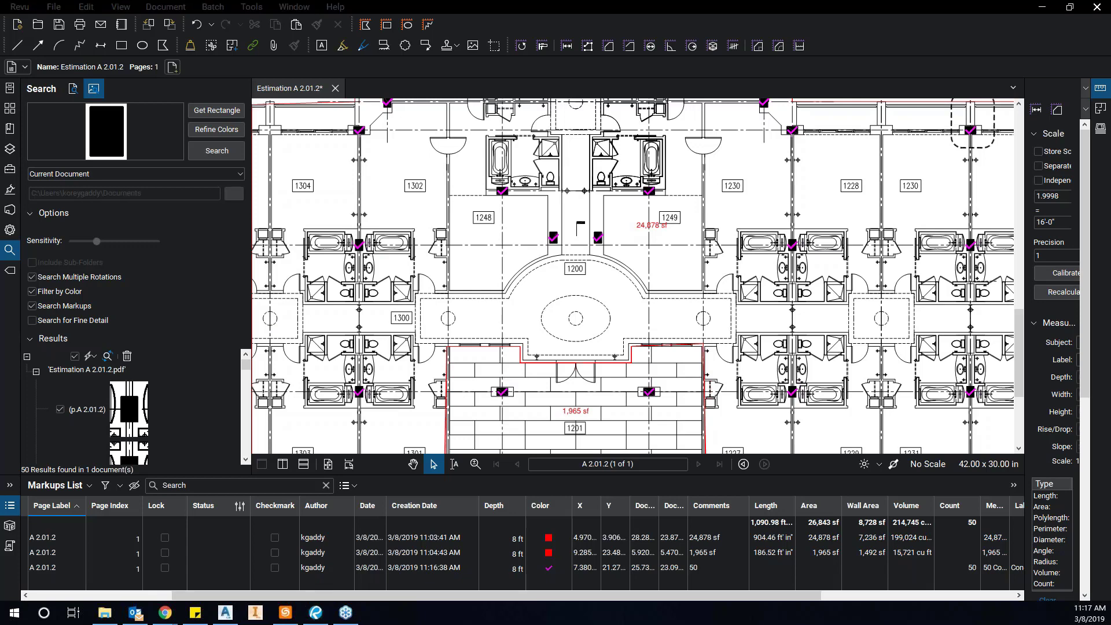
{"action": "left_click", "coordinate": [606, 296]}
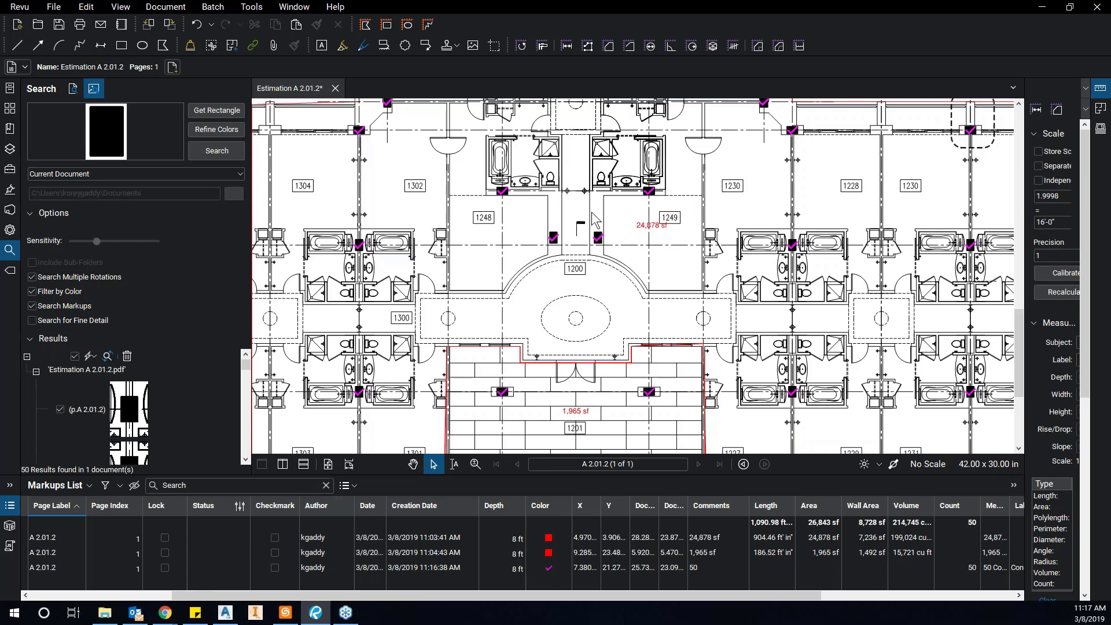
Select the column count measurement beside room 1249 and review its subject and label in the properties.
{"action": "left_click", "coordinate": [598, 237]}
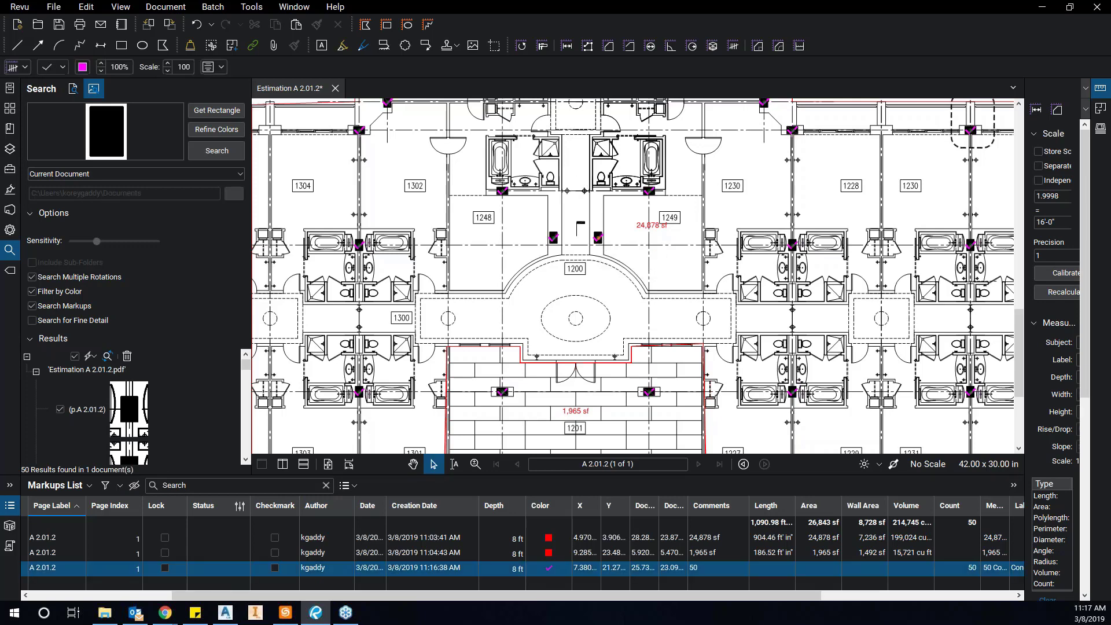
{"action": "right_click", "coordinate": [600, 237]}
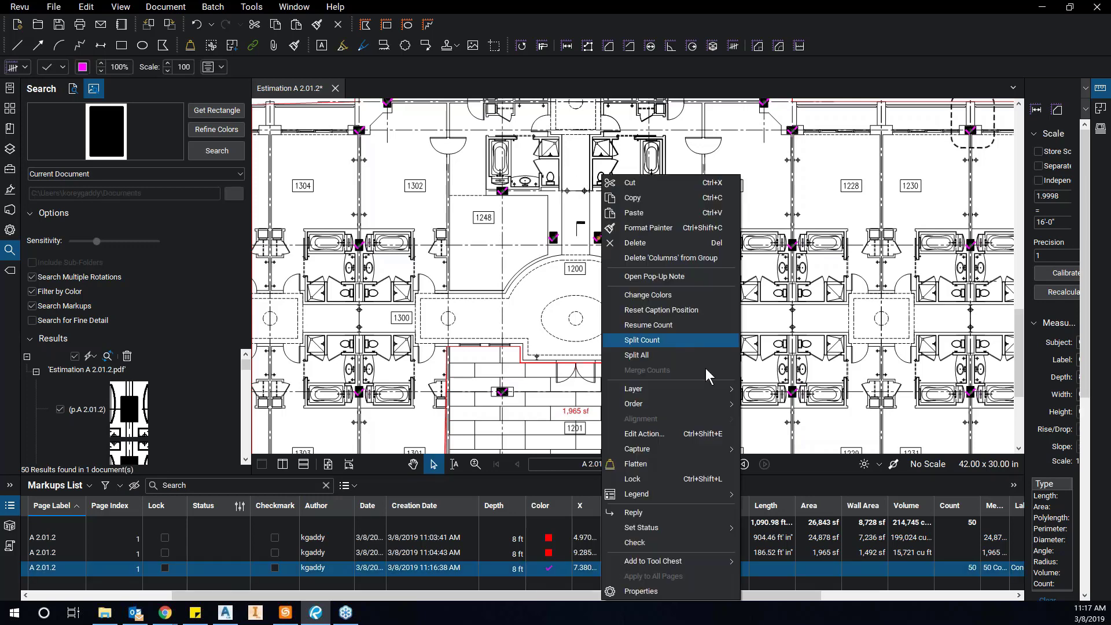
{"action": "left_click", "coordinate": [641, 590]}
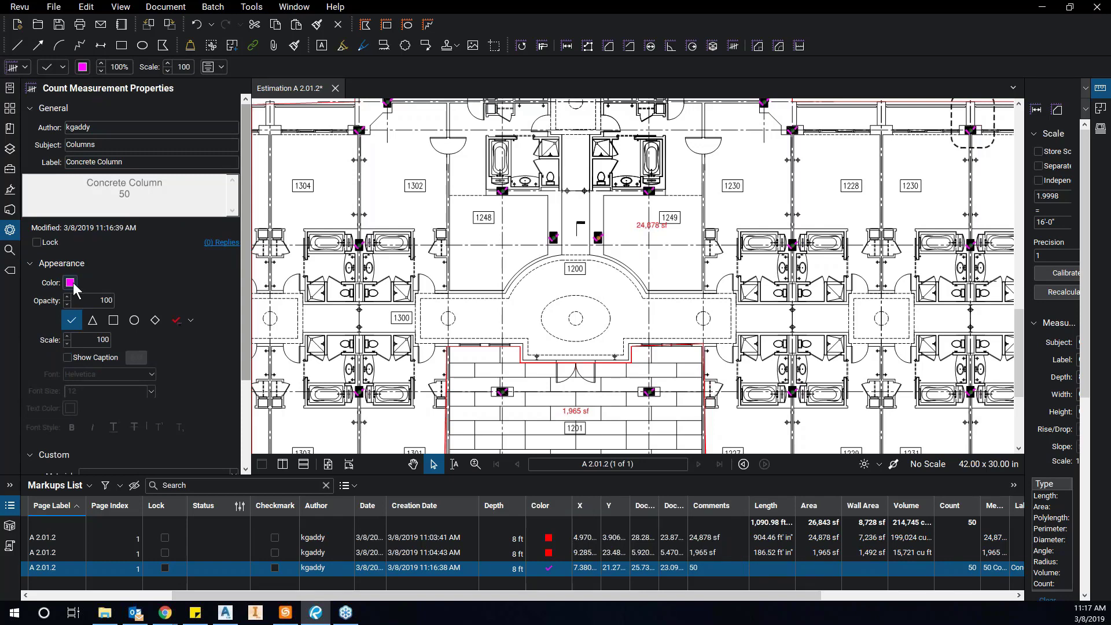
{"action": "left_click", "coordinate": [93, 145]}
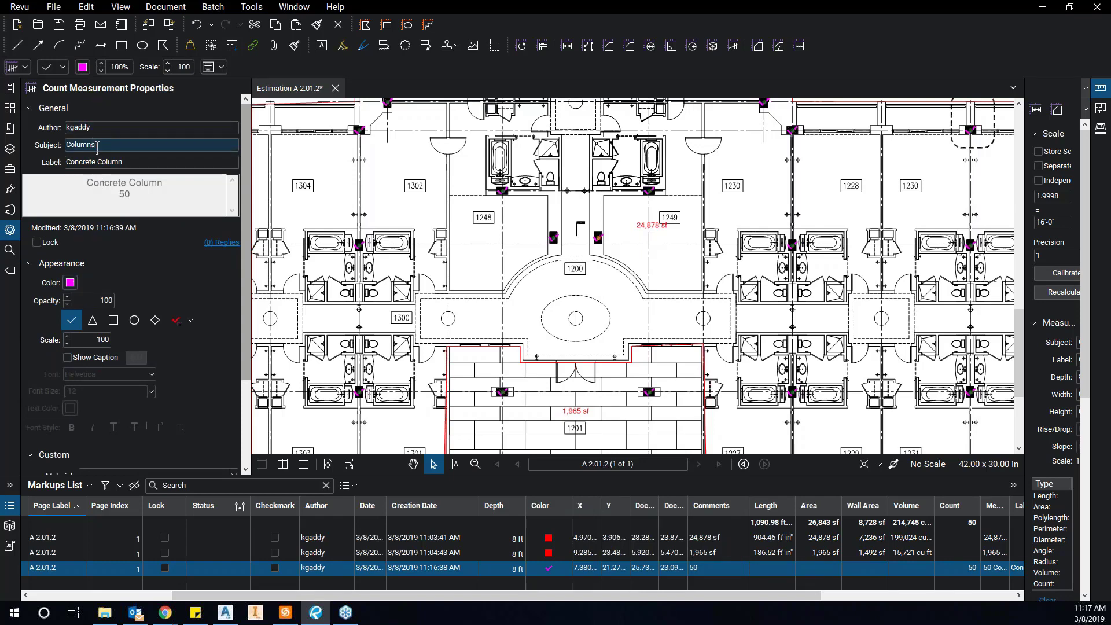
Open the custom columns of the Markups List for management and open the Material column's definition.
{"action": "left_click", "coordinate": [140, 162]}
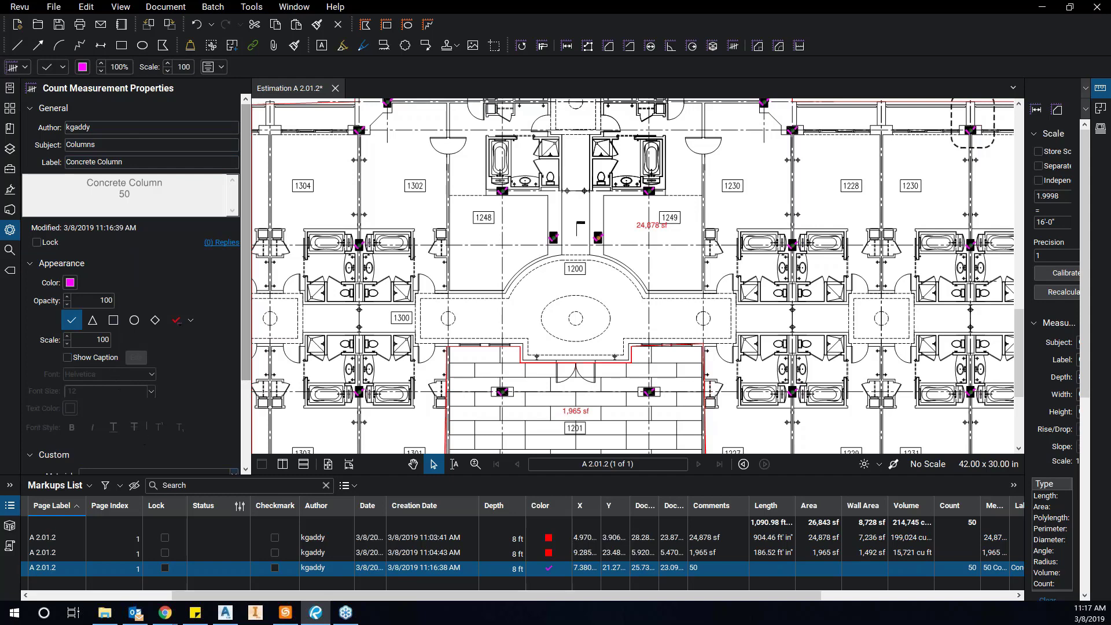
{"action": "left_click", "coordinate": [89, 487]}
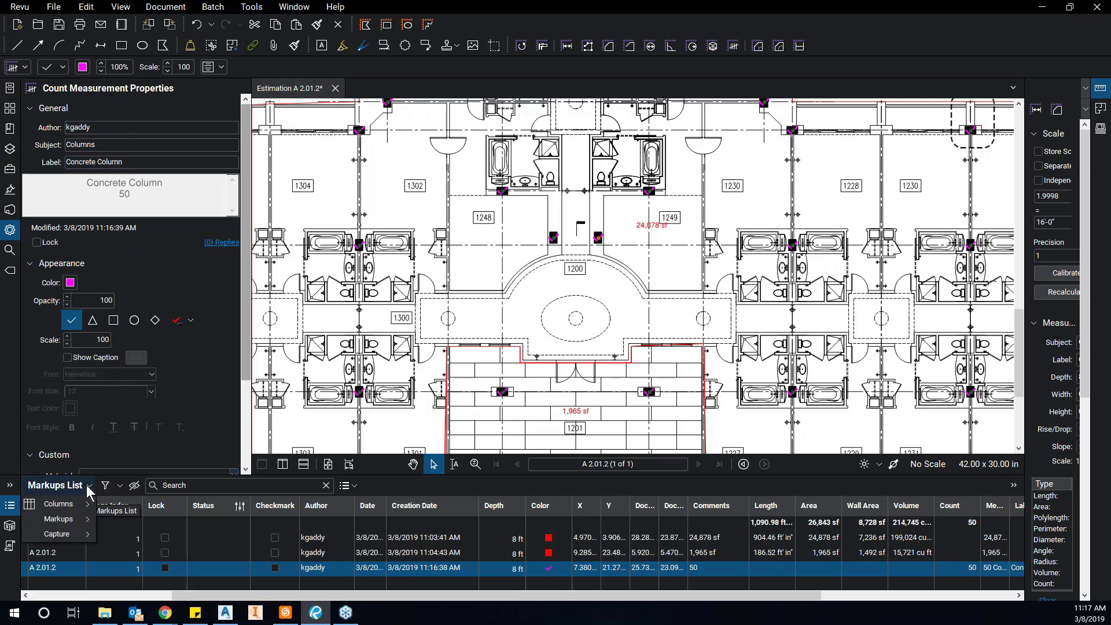
{"action": "left_click", "coordinate": [447, 538]}
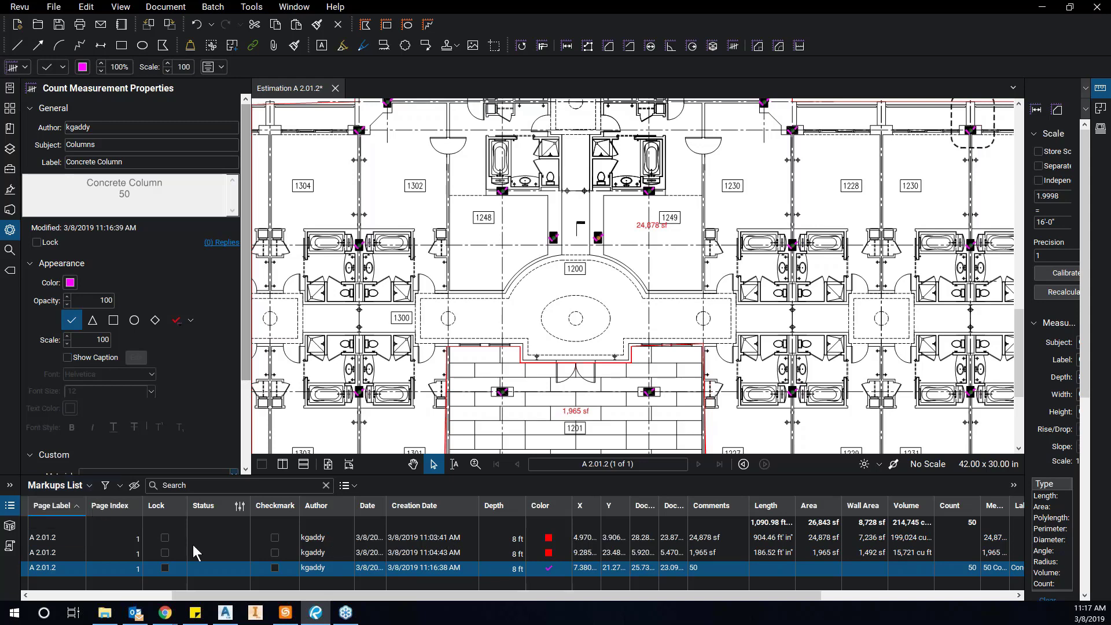
{"action": "left_click", "coordinate": [89, 488]}
{"action": "mouse_move", "coordinate": [80, 507]}
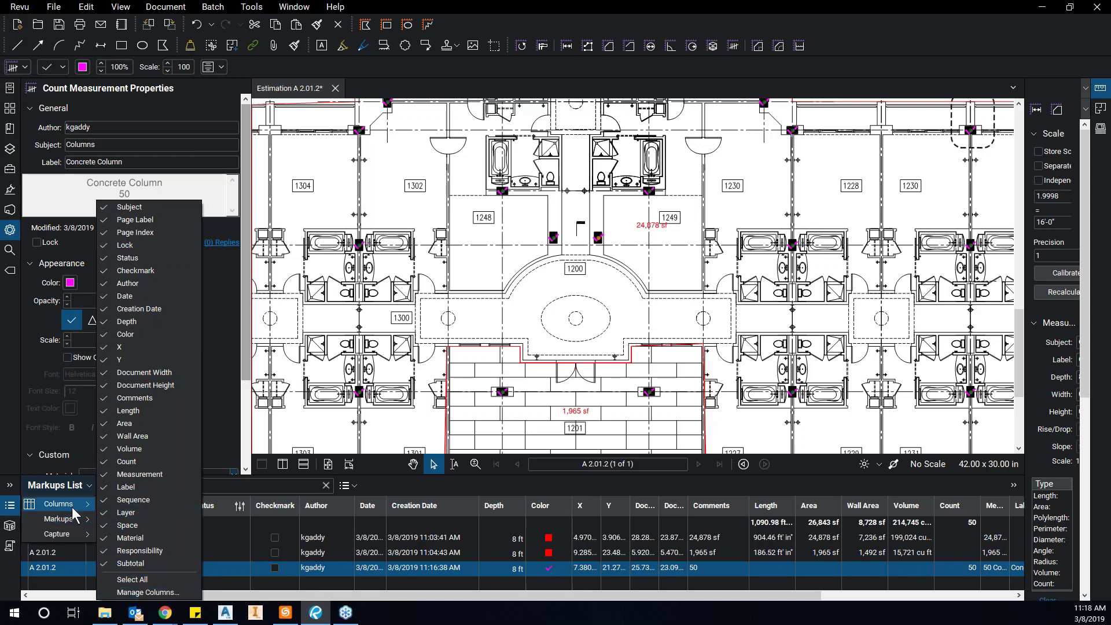
{"action": "left_click", "coordinate": [170, 588]}
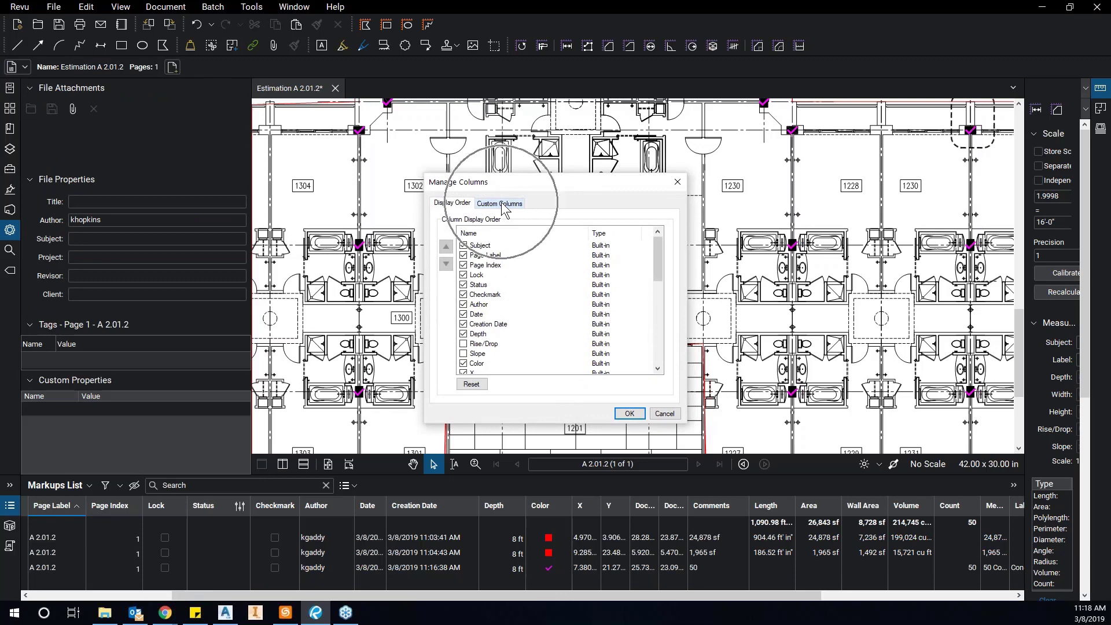
{"action": "left_click", "coordinate": [502, 206]}
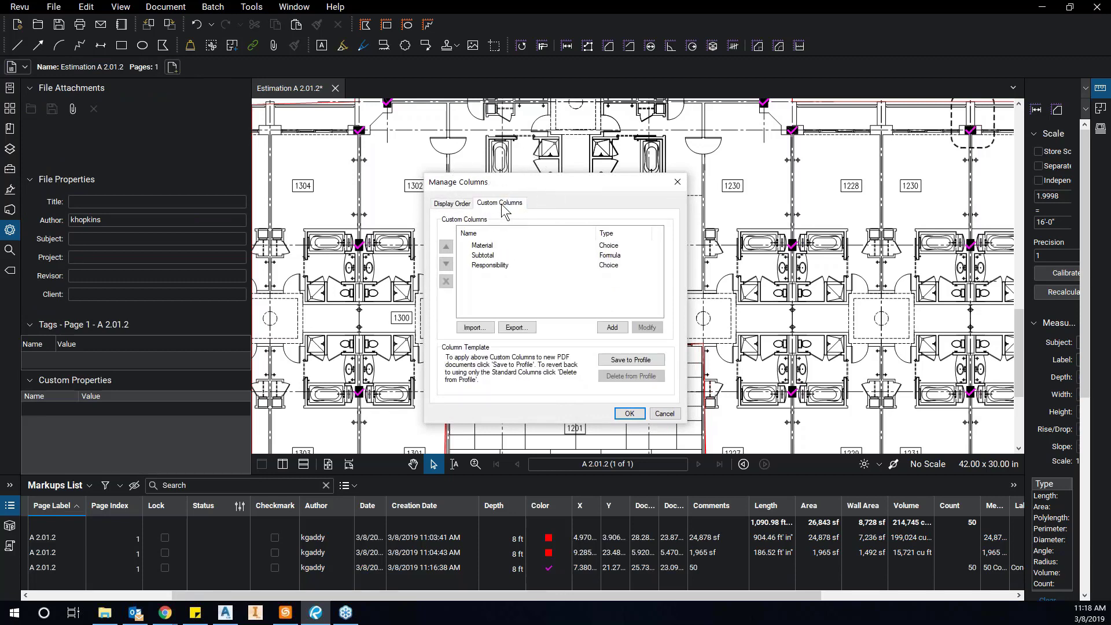
{"action": "left_click", "coordinate": [505, 246]}
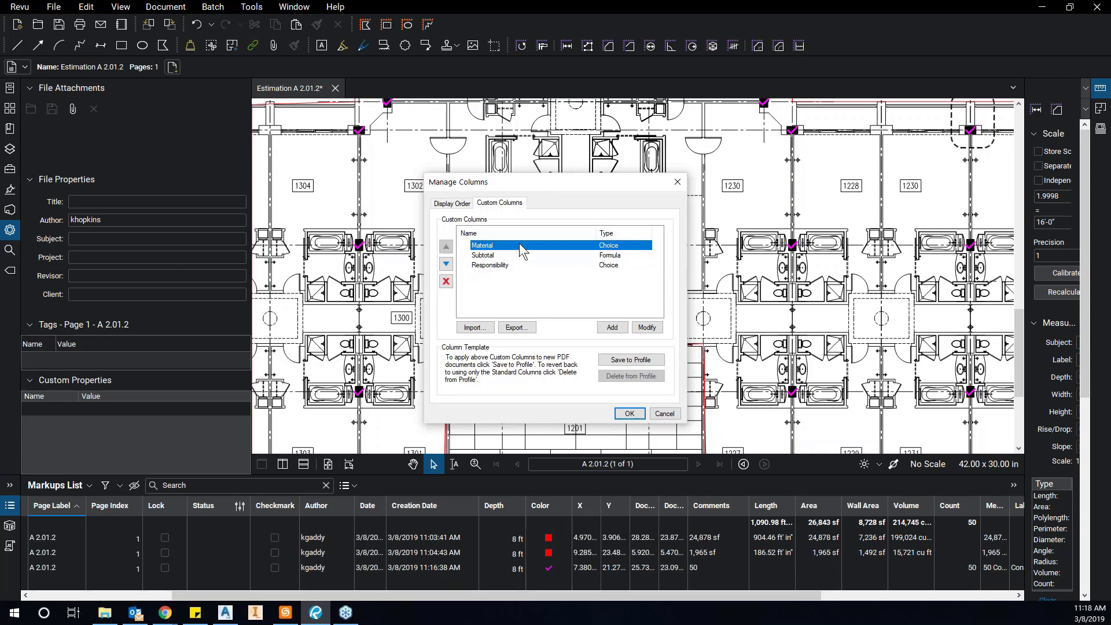
{"action": "left_click", "coordinate": [647, 328]}
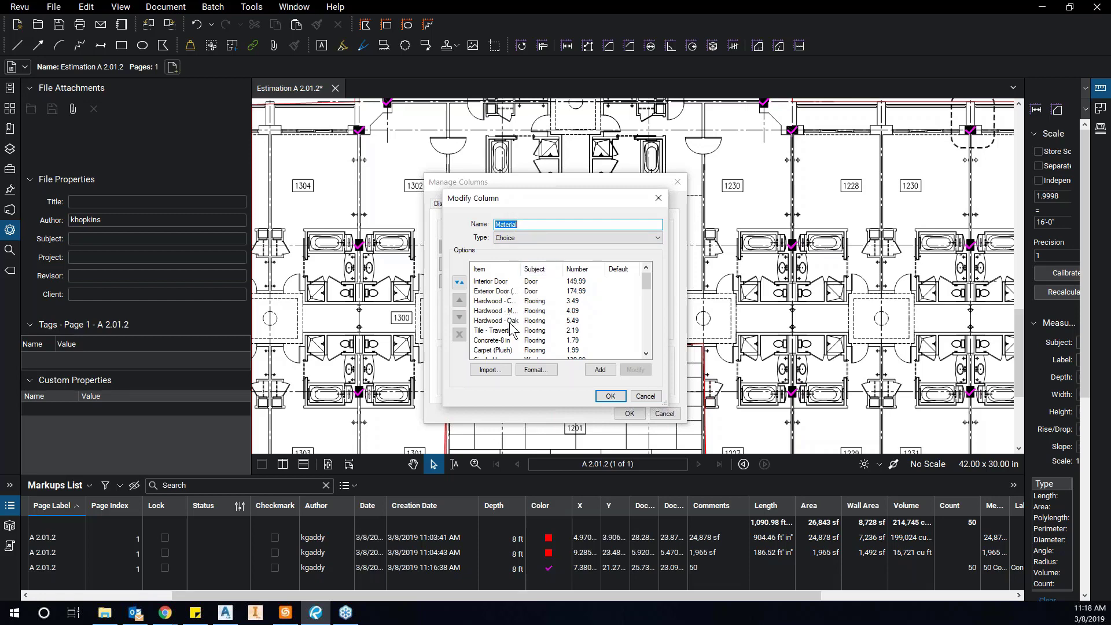
Examine the Material column's choice items with their subjects and numeric values, through to the last entries.
{"action": "scroll", "coordinate": [515, 337], "scroll_direction": "down", "scroll_amount": 1}
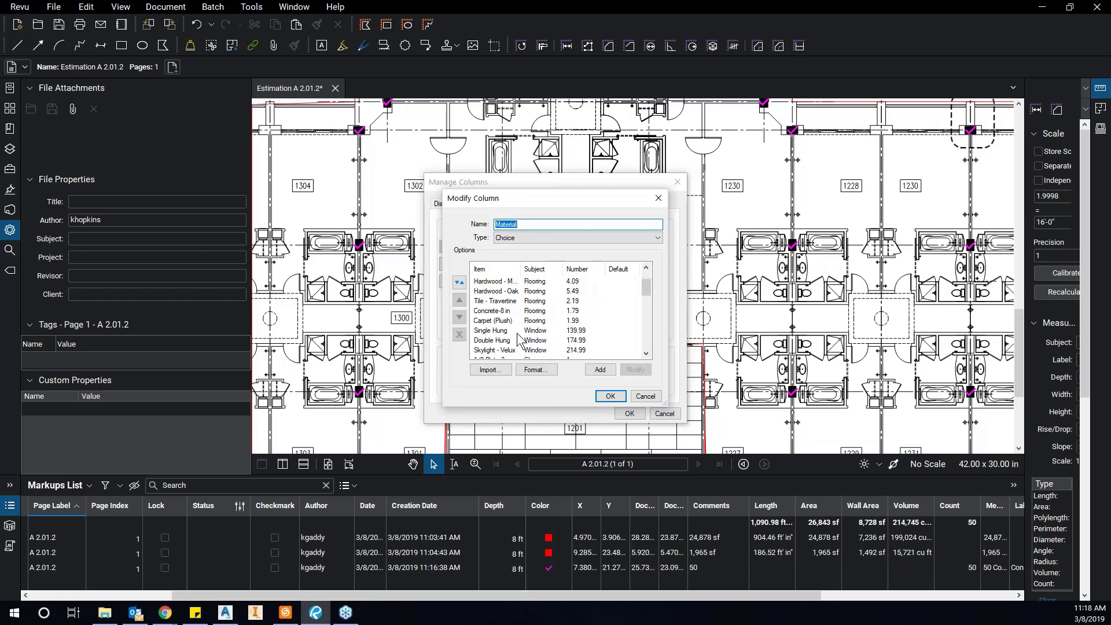
{"action": "scroll", "coordinate": [517, 339], "scroll_direction": "down", "scroll_amount": 3}
{"action": "scroll", "coordinate": [519, 340], "scroll_direction": "down", "scroll_amount": 1}
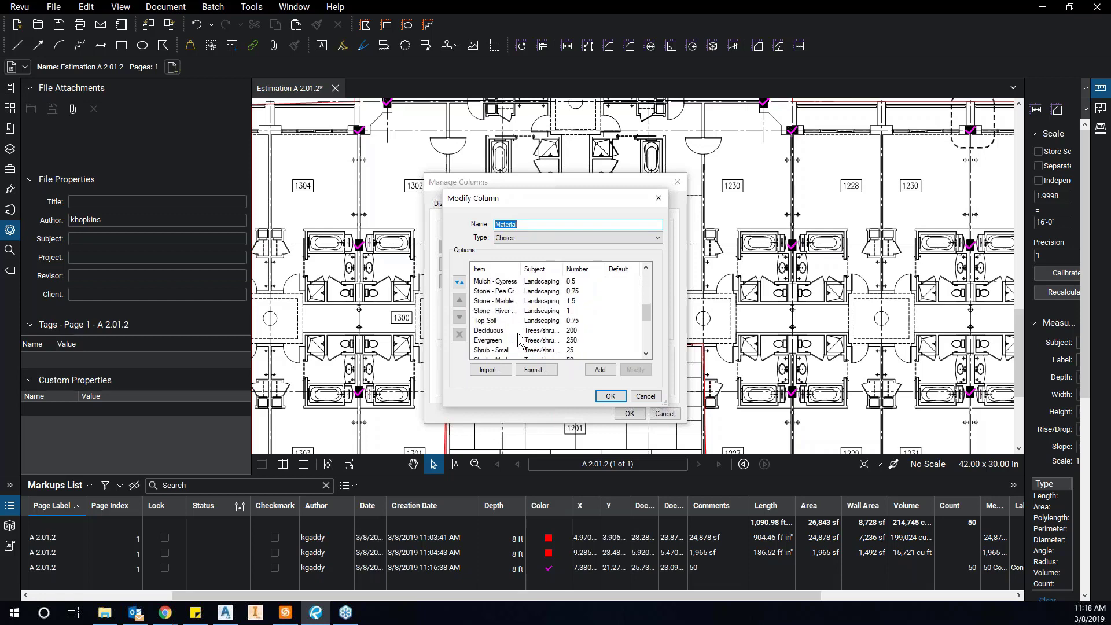
{"action": "scroll", "coordinate": [533, 317], "scroll_direction": "down", "scroll_amount": 1}
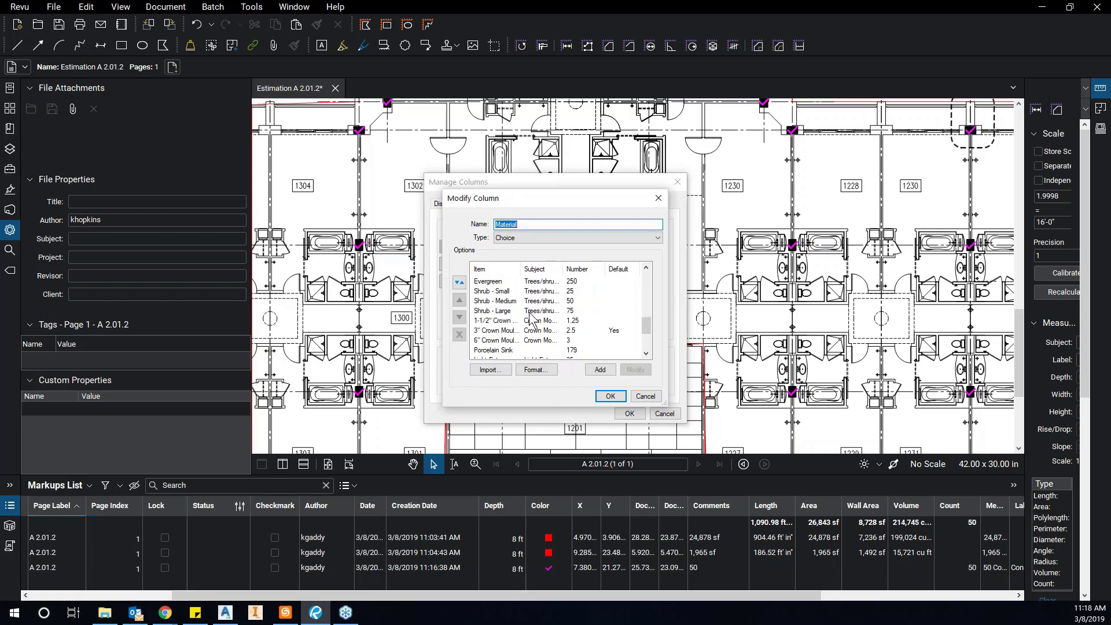
{"action": "scroll", "coordinate": [532, 319], "scroll_direction": "down", "scroll_amount": 1}
{"action": "scroll", "coordinate": [526, 340], "scroll_direction": "down", "scroll_amount": 1}
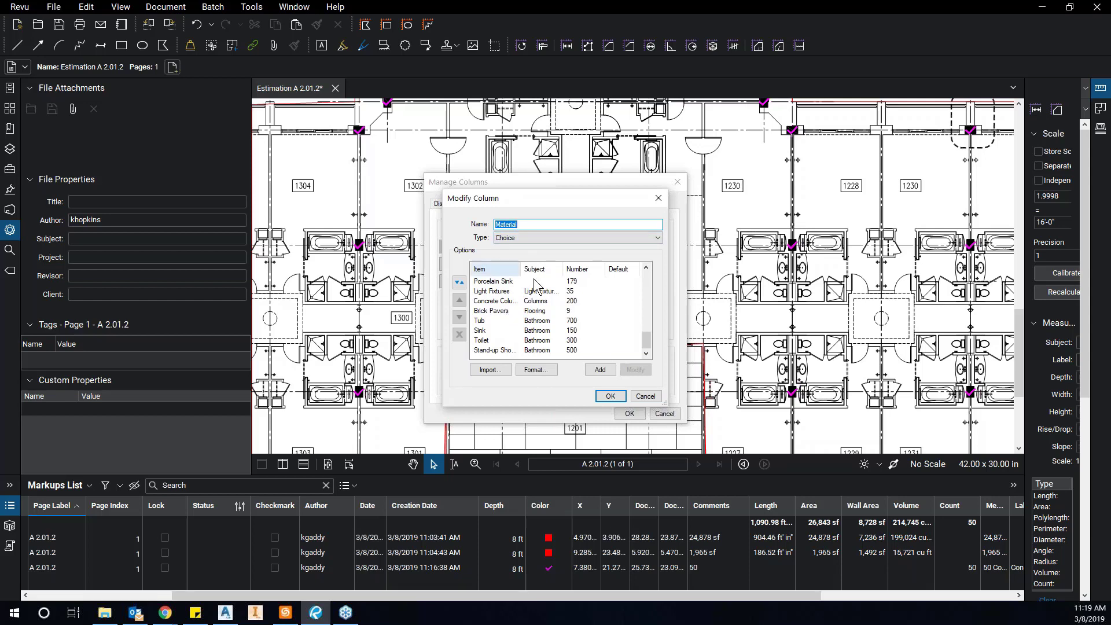
Try a new Material choice item with a numeric value assigned, and cancel out of the column management dialogs.
{"action": "left_click", "coordinate": [610, 377]}
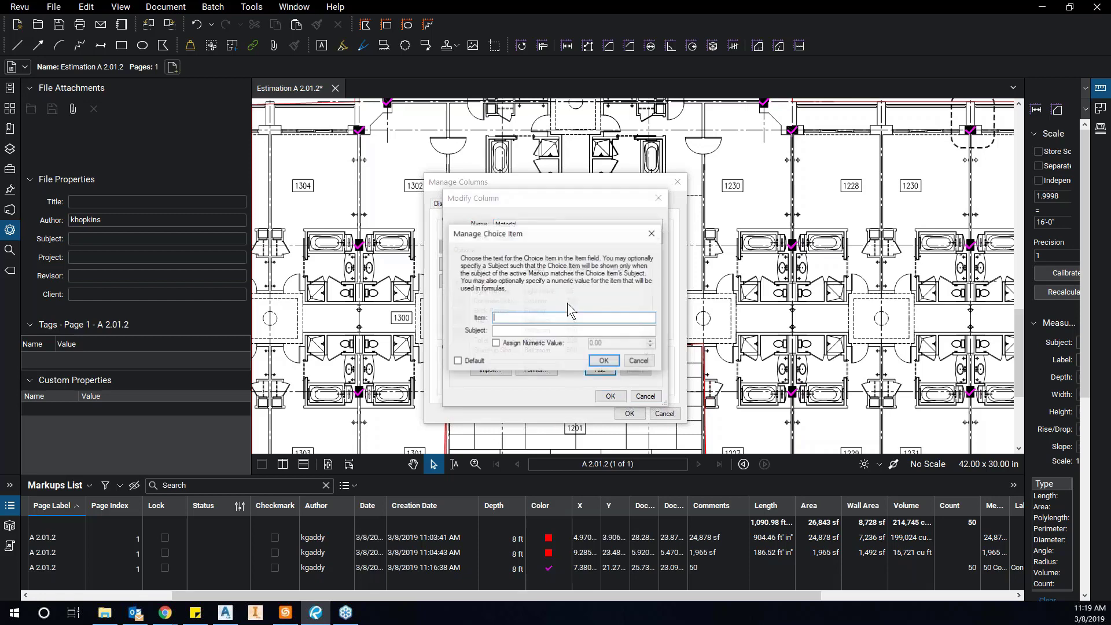
{"action": "left_click", "coordinate": [533, 331]}
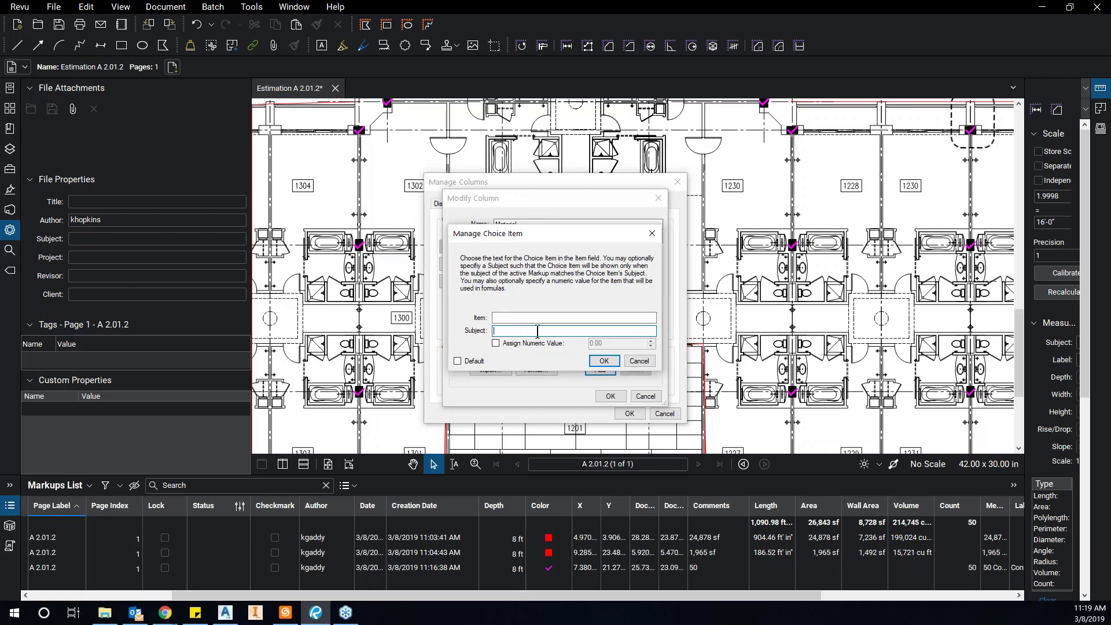
{"action": "left_click", "coordinate": [496, 343]}
{"action": "double_click", "coordinate": [595, 343]}
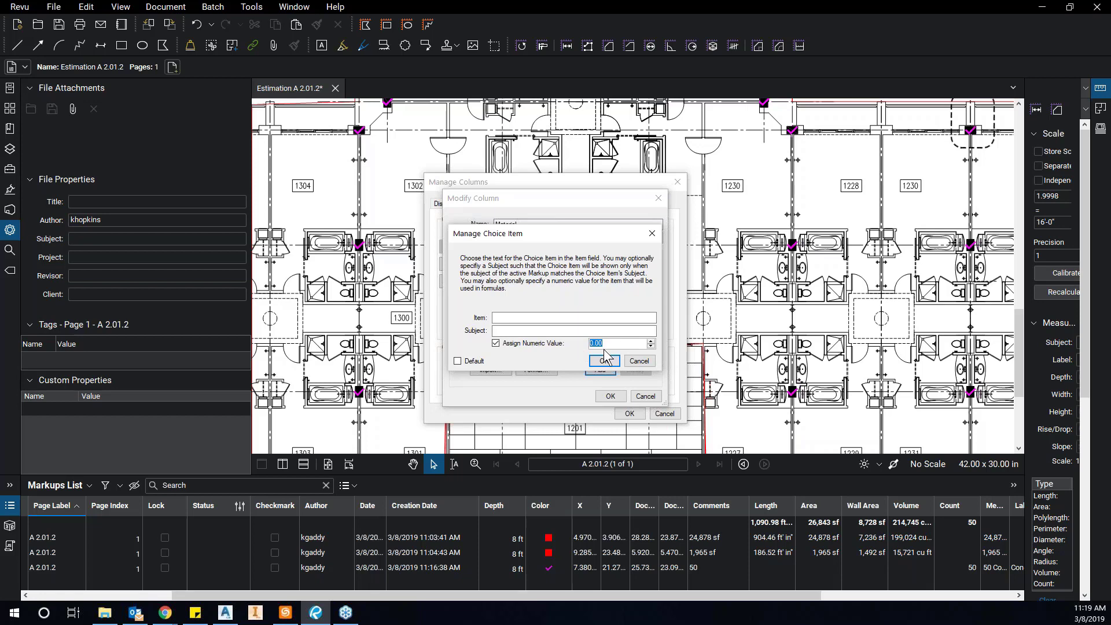
{"action": "left_click", "coordinate": [644, 363]}
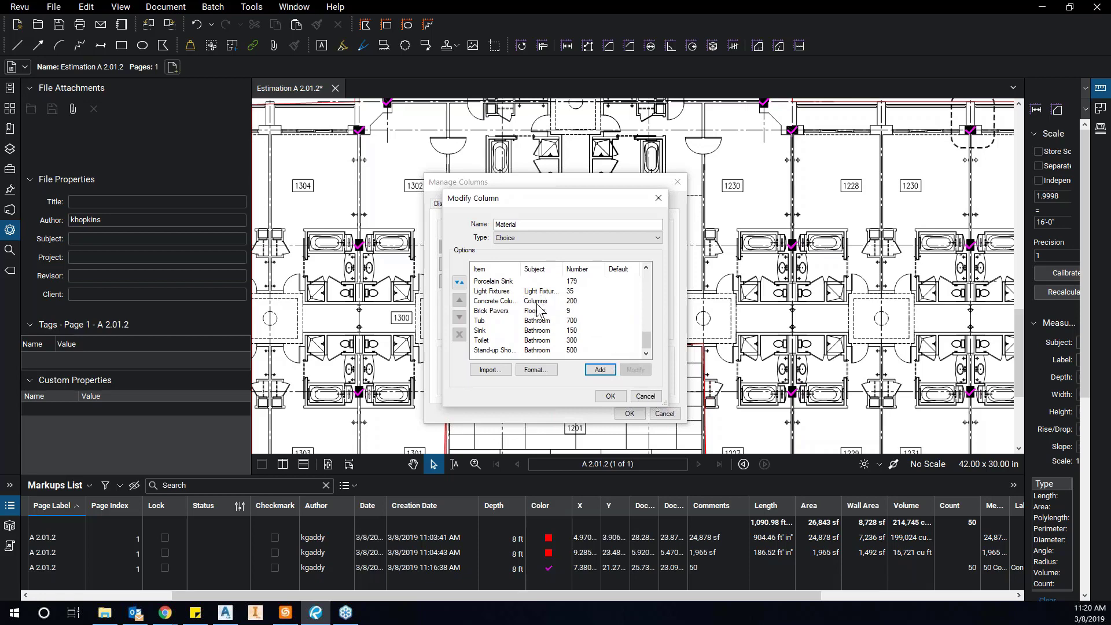
{"action": "left_click", "coordinate": [645, 396]}
{"action": "left_click", "coordinate": [663, 413]}
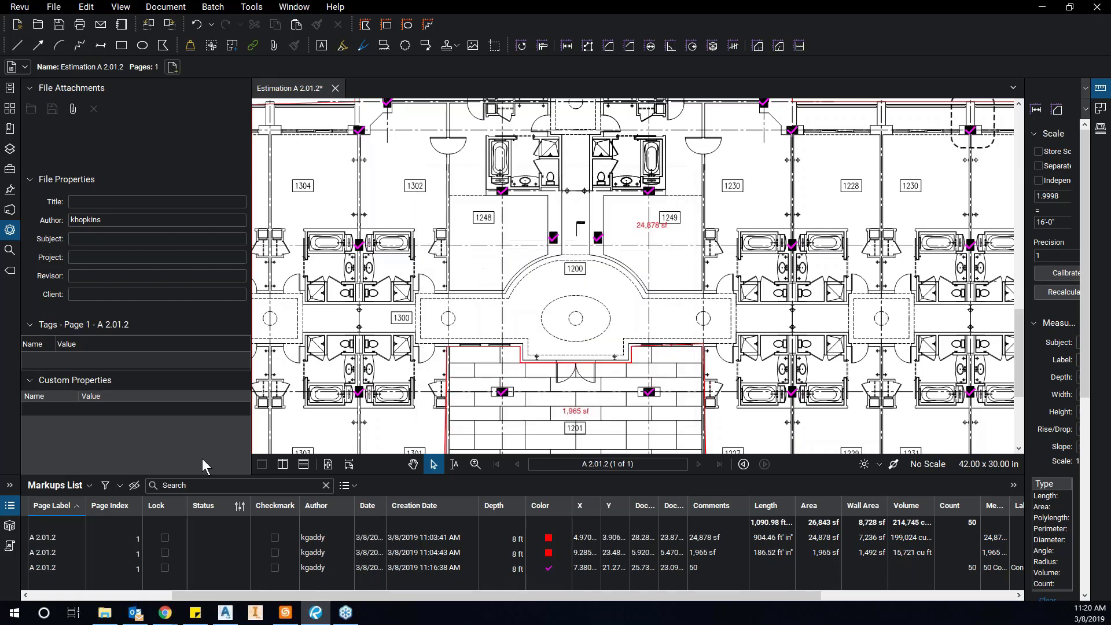
Select the column count measurement in the Markups List and compare its subject in the list with its properties.
{"action": "left_click", "coordinate": [57, 567]}
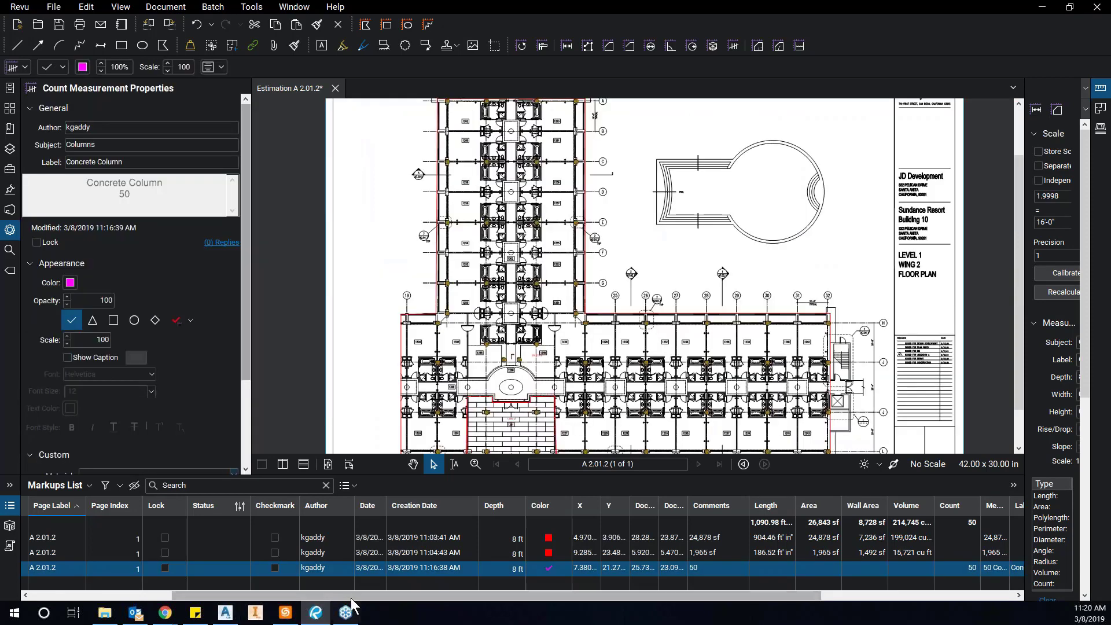
{"action": "left_click_drag", "start_coordinate": [354, 595], "coordinate": [189, 596]}
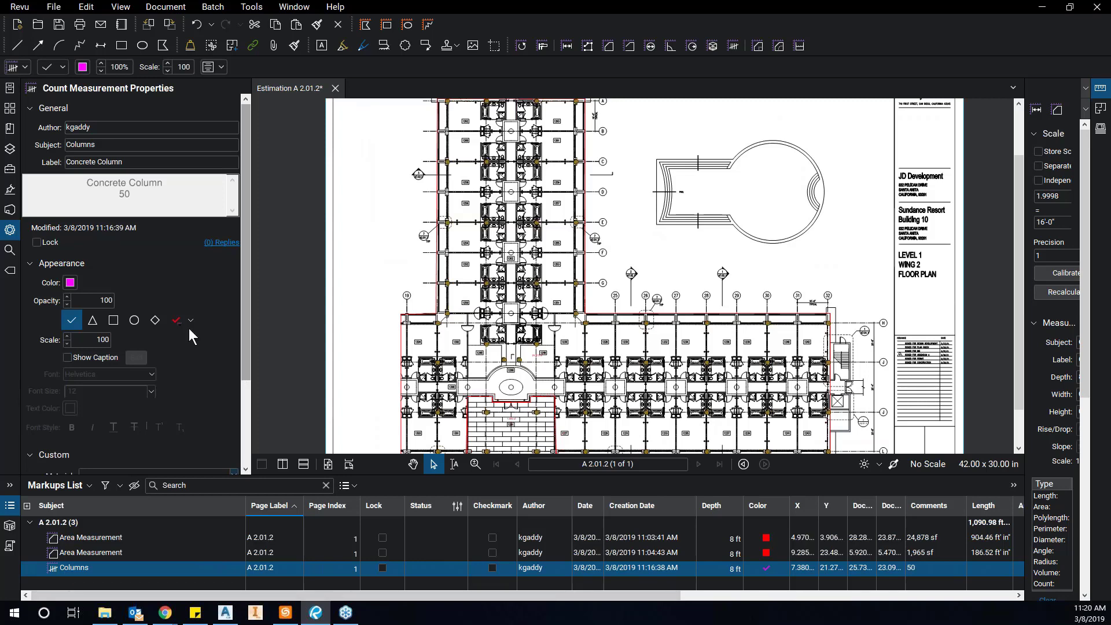
{"action": "left_click", "coordinate": [97, 144]}
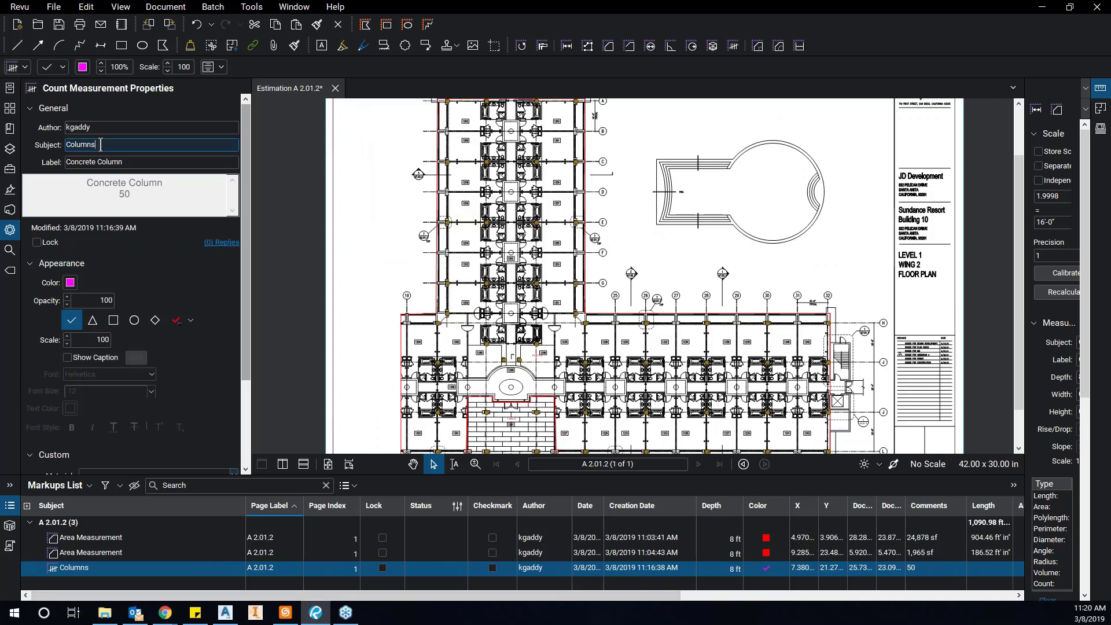
{"action": "left_click_drag", "start_coordinate": [97, 144], "coordinate": [66, 145]}
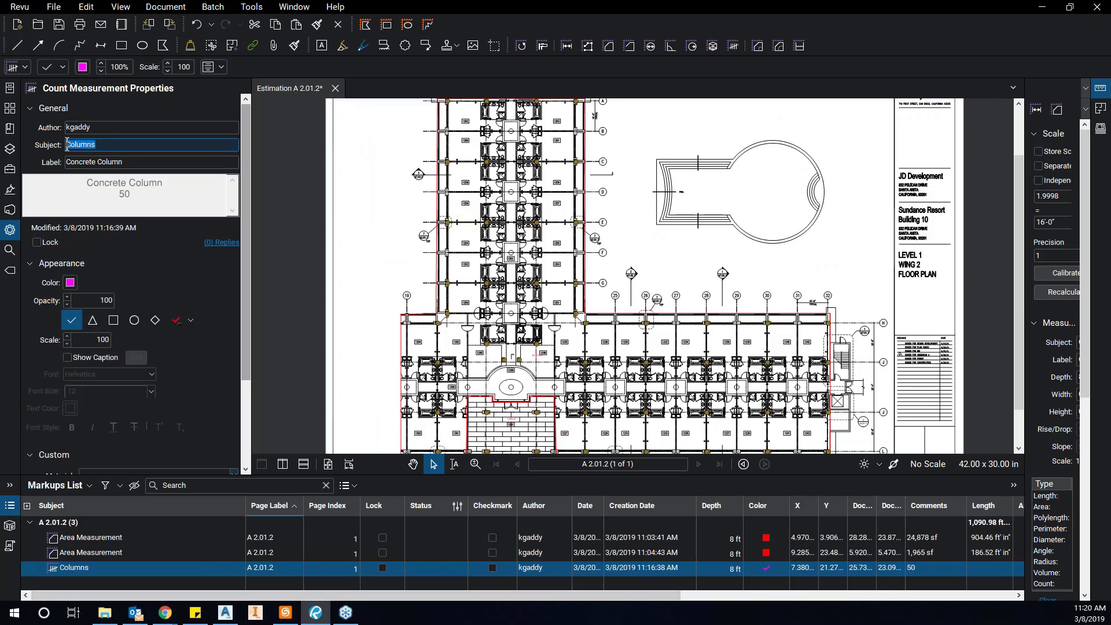
{"action": "left_click", "coordinate": [115, 146]}
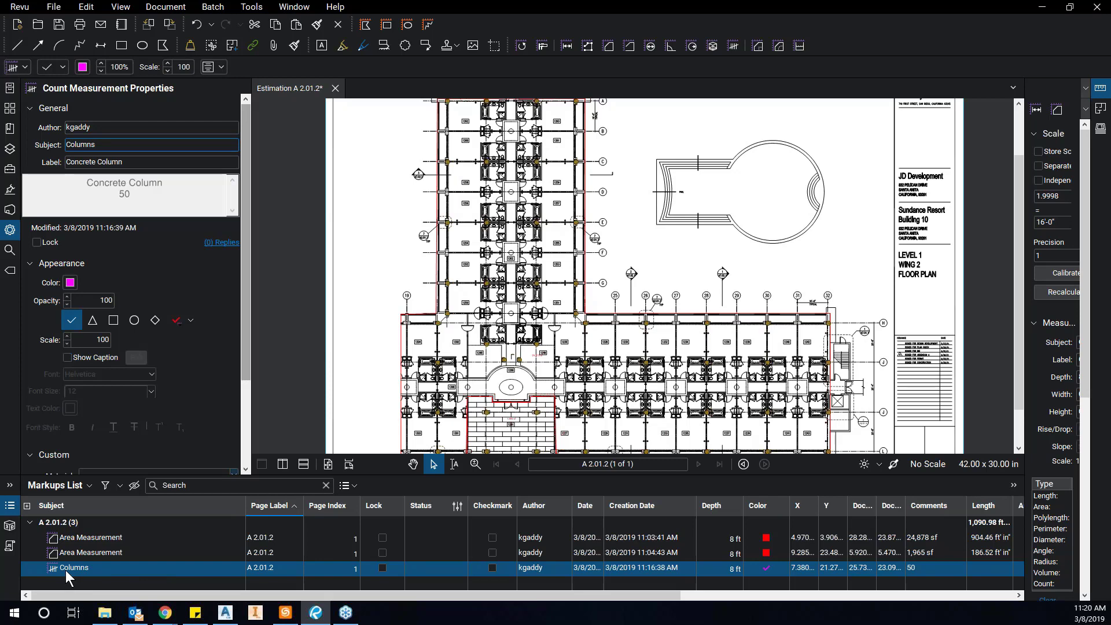
Set the Material of the column count measurement to Concrete Column and review its count and subtotal.
{"action": "left_click_drag", "start_coordinate": [565, 596], "coordinate": [776, 617]}
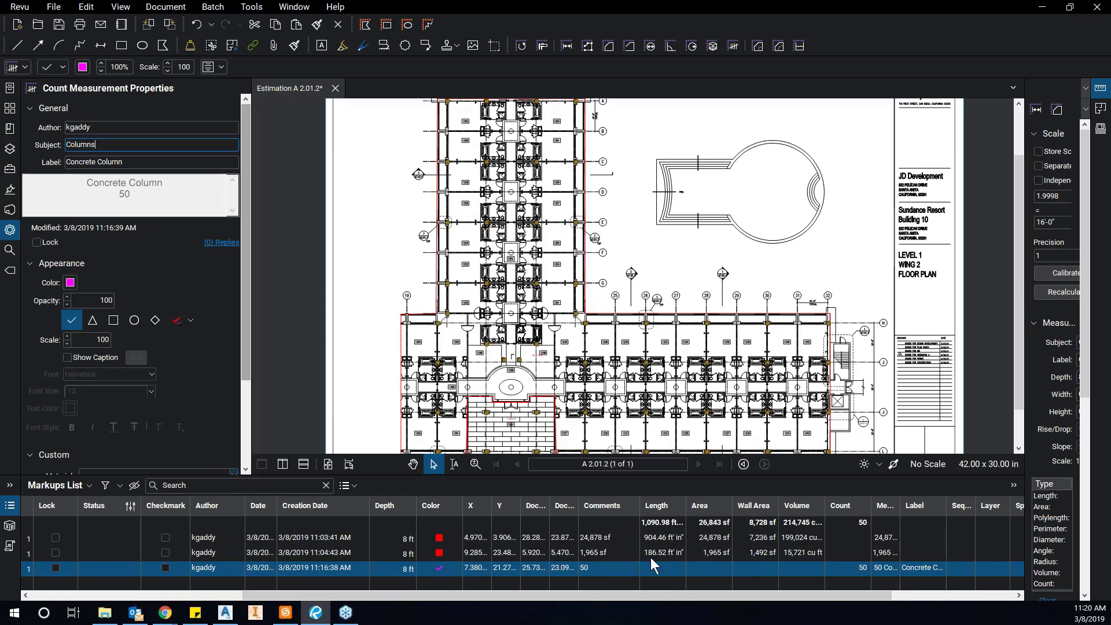
{"action": "left_click_drag", "start_coordinate": [643, 597], "coordinate": [766, 597]}
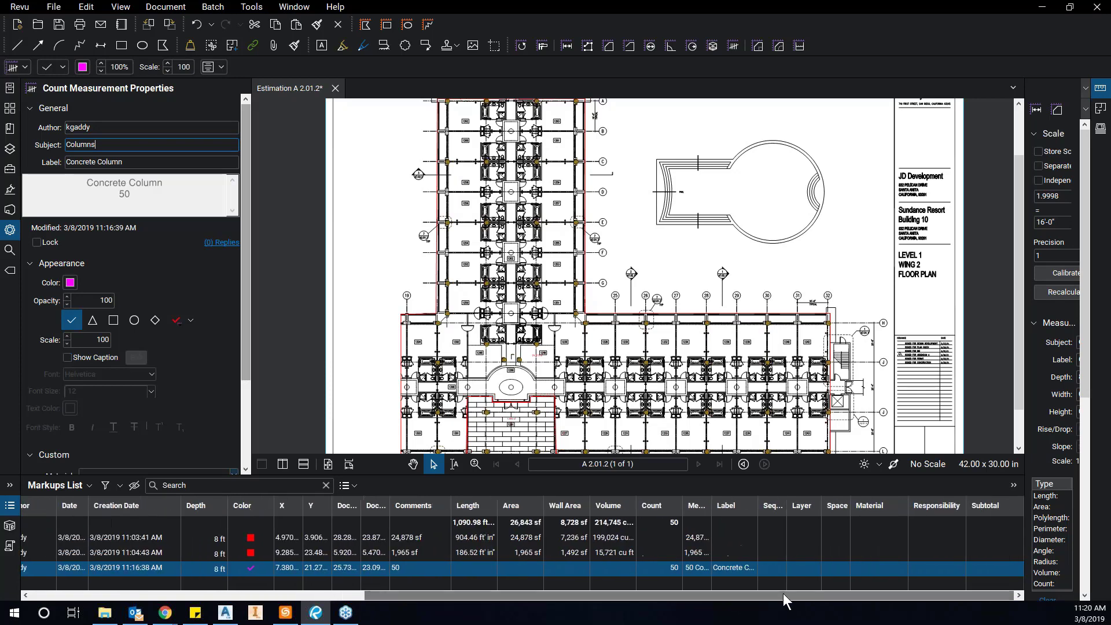
{"action": "left_click", "coordinate": [901, 568]}
{"action": "left_click", "coordinate": [901, 569]}
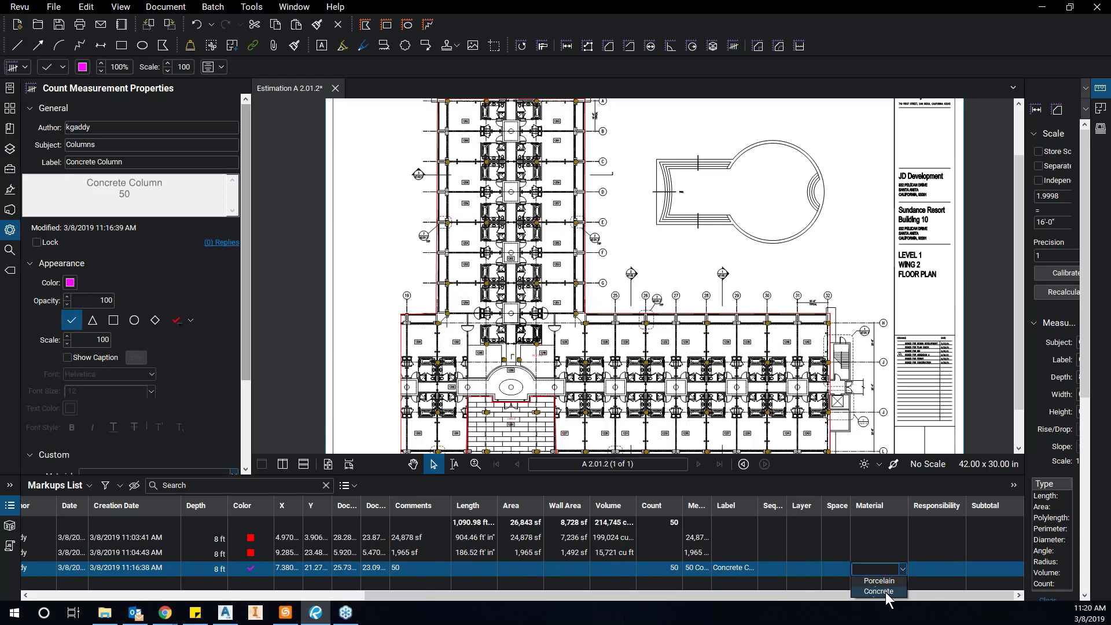
{"action": "left_click", "coordinate": [885, 591]}
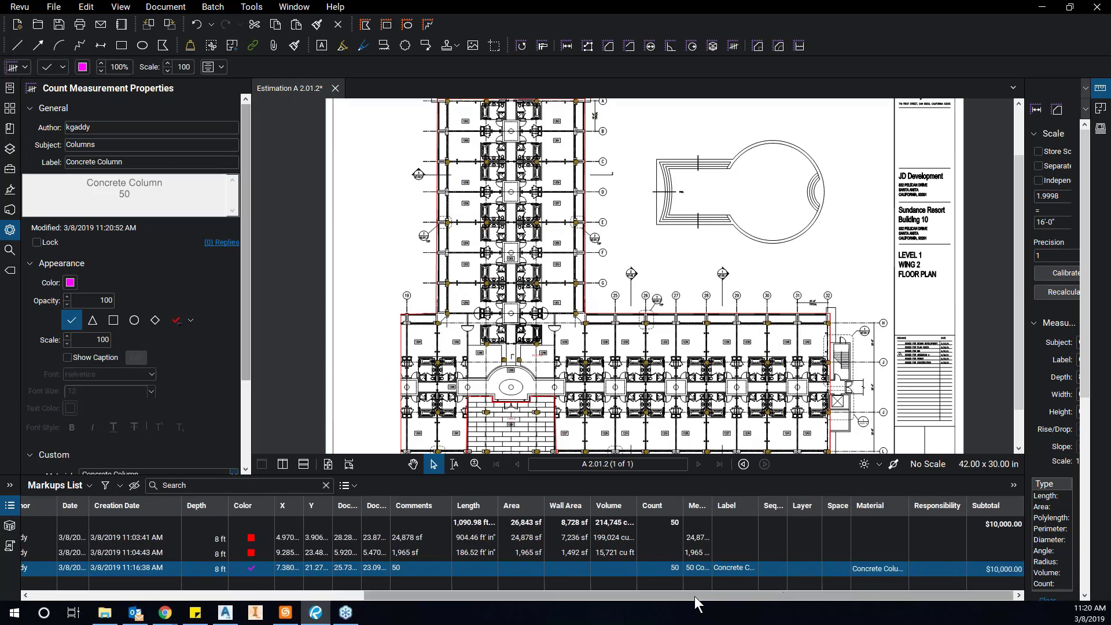
{"action": "left_click_drag", "start_coordinate": [696, 596], "coordinate": [771, 598]}
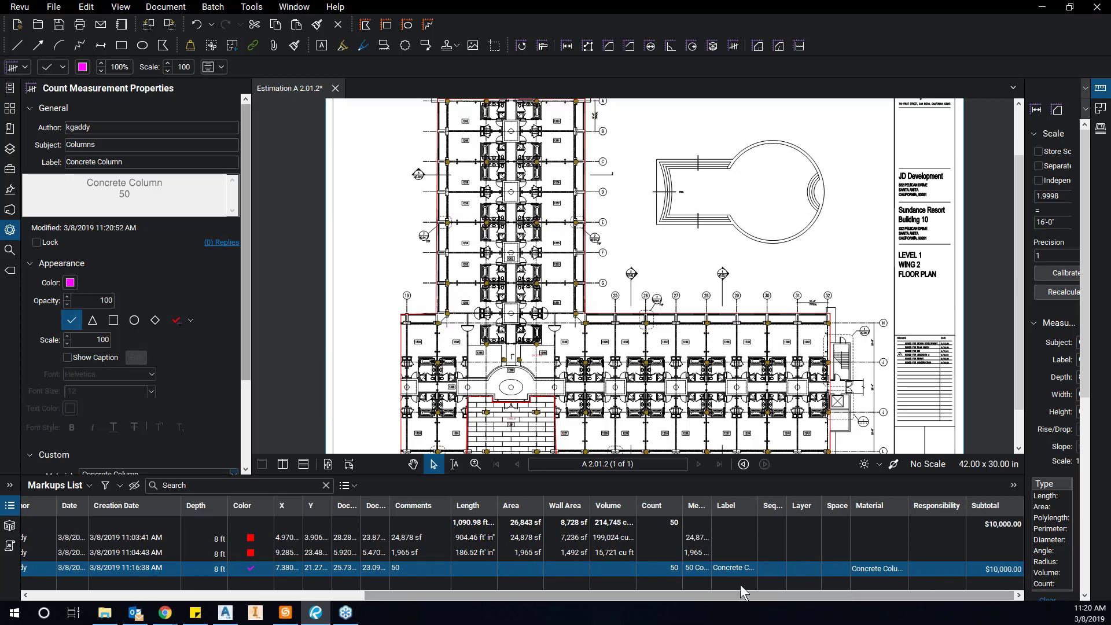
{"action": "left_click", "coordinate": [671, 568]}
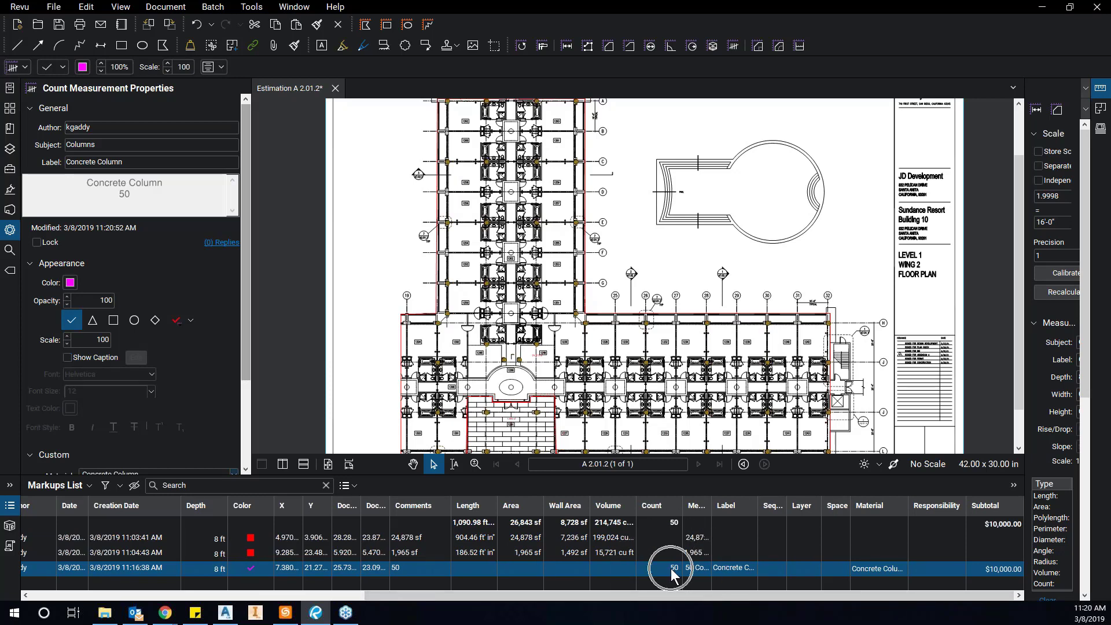
{"action": "left_click", "coordinate": [1001, 571]}
{"action": "left_click", "coordinate": [995, 568]}
{"action": "left_click", "coordinate": [994, 567]}
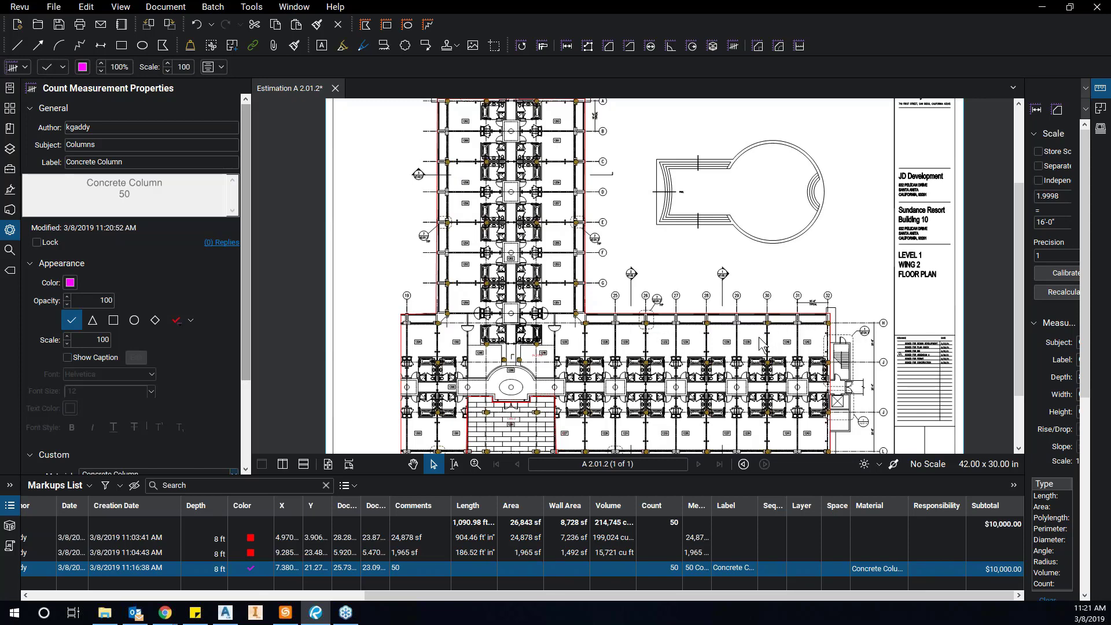
Select the building's floor area measurement on the plan near rooms 1238 and 1240.
{"action": "scroll", "coordinate": [778, 374], "scroll_direction": "up", "scroll_amount": 3}
{"action": "scroll", "coordinate": [767, 288], "scroll_direction": "up", "scroll_amount": 2}
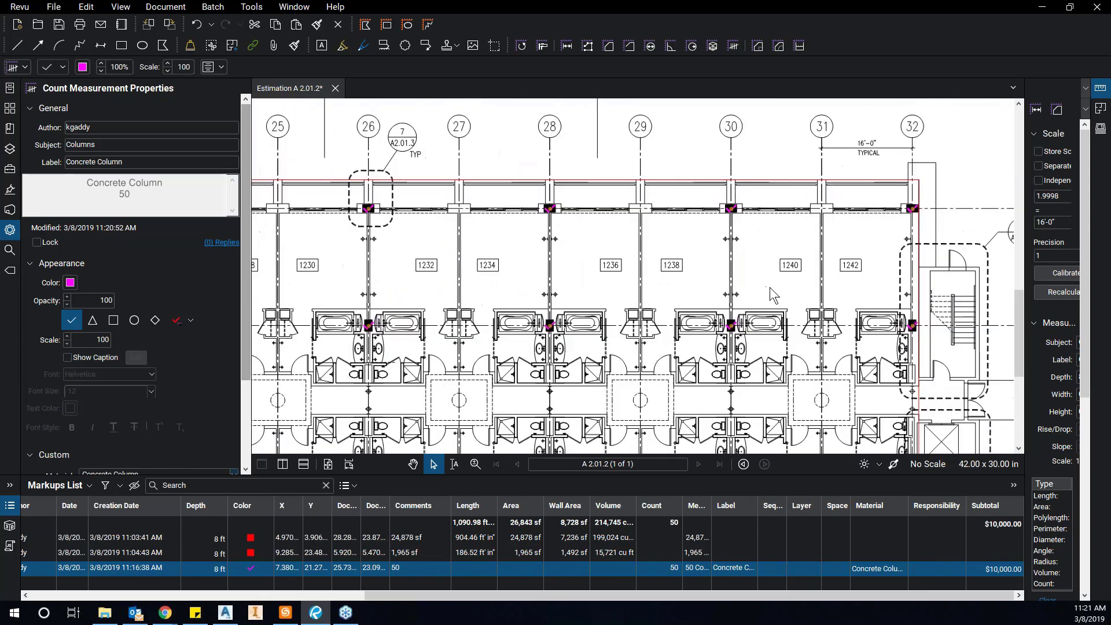
{"action": "scroll", "coordinate": [790, 292], "scroll_direction": "up", "scroll_amount": 4}
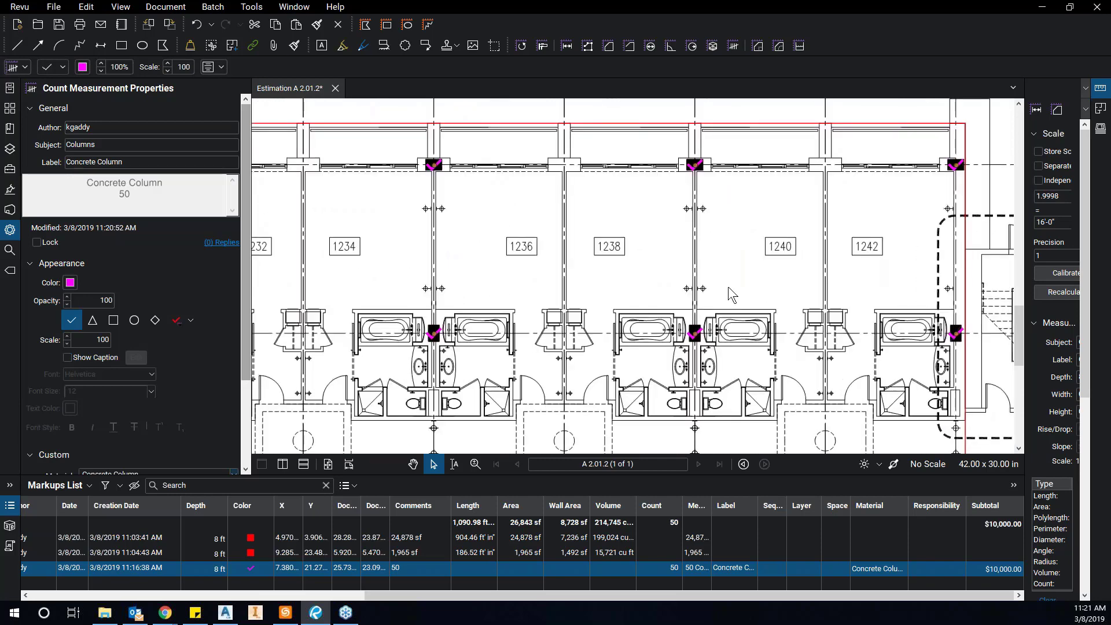
{"action": "left_click_drag", "start_coordinate": [744, 257], "coordinate": [757, 187]}
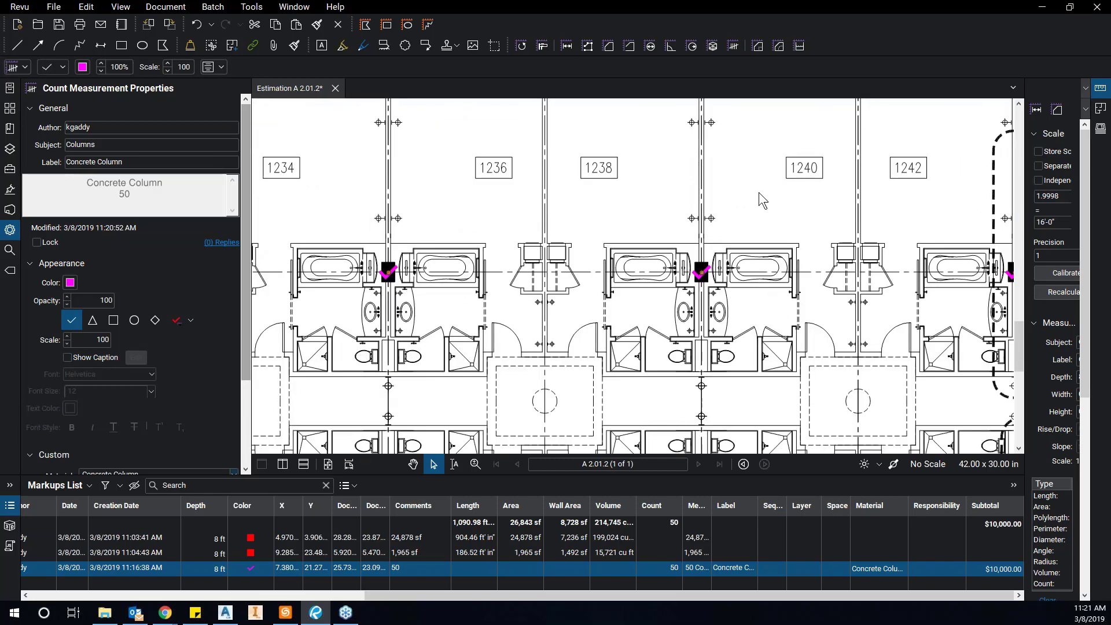
{"action": "scroll", "coordinate": [725, 216], "scroll_direction": "up", "scroll_amount": 4}
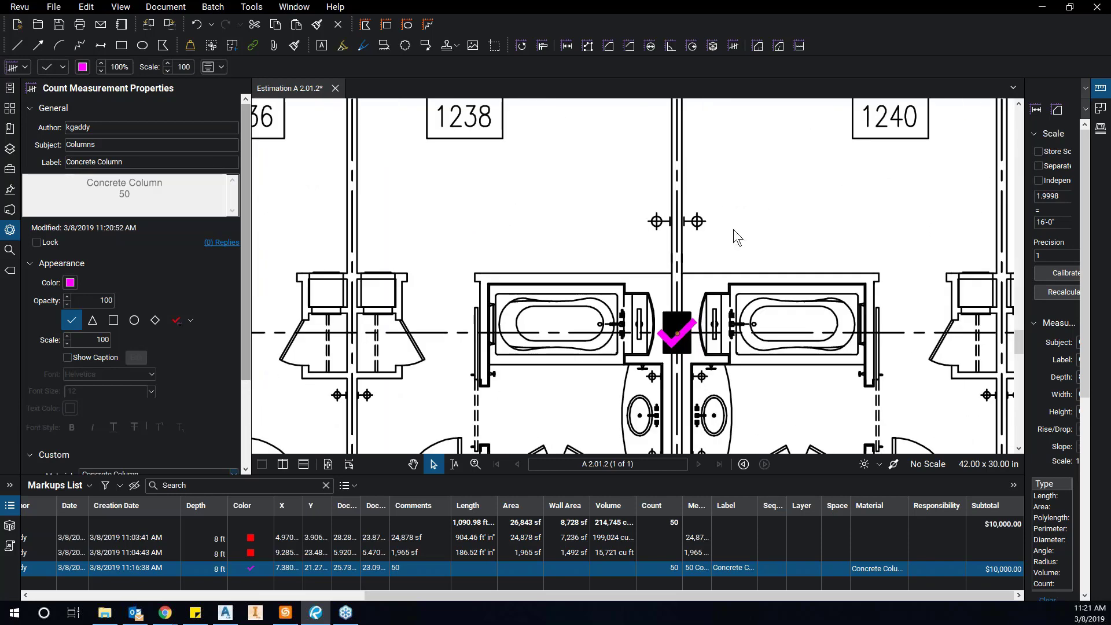
{"action": "scroll", "coordinate": [733, 230], "scroll_direction": "up", "scroll_amount": 4}
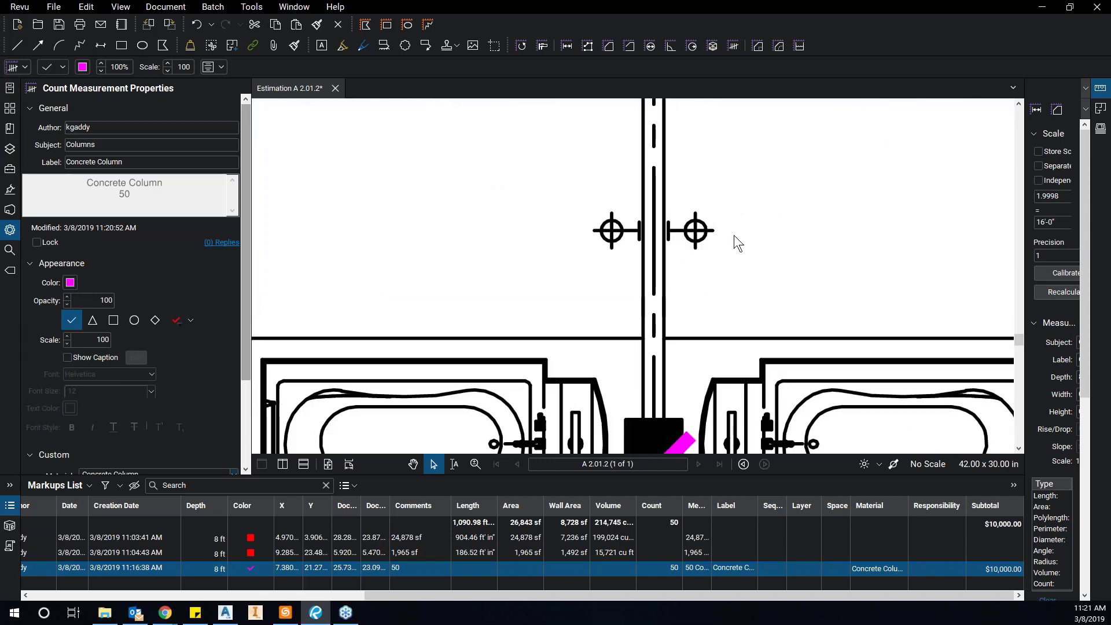
{"action": "left_click", "coordinate": [506, 202]}
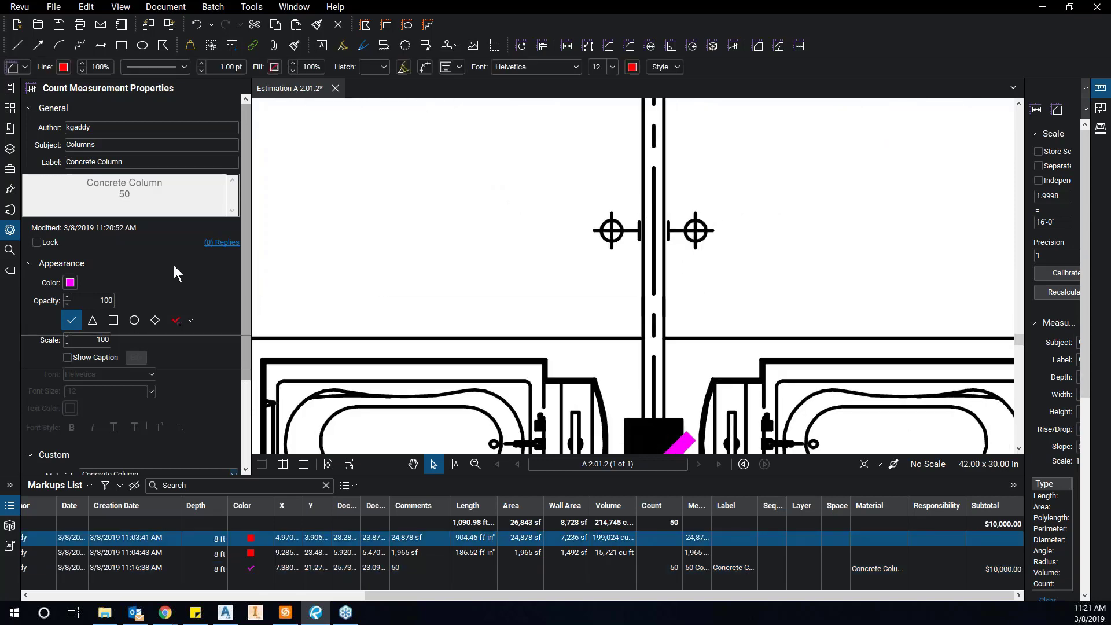
Lower the visual search sensitivity slightly, capture the wall light fixture symbol above the bathtubs, and search the current document for it.
{"action": "left_click", "coordinate": [9, 249]}
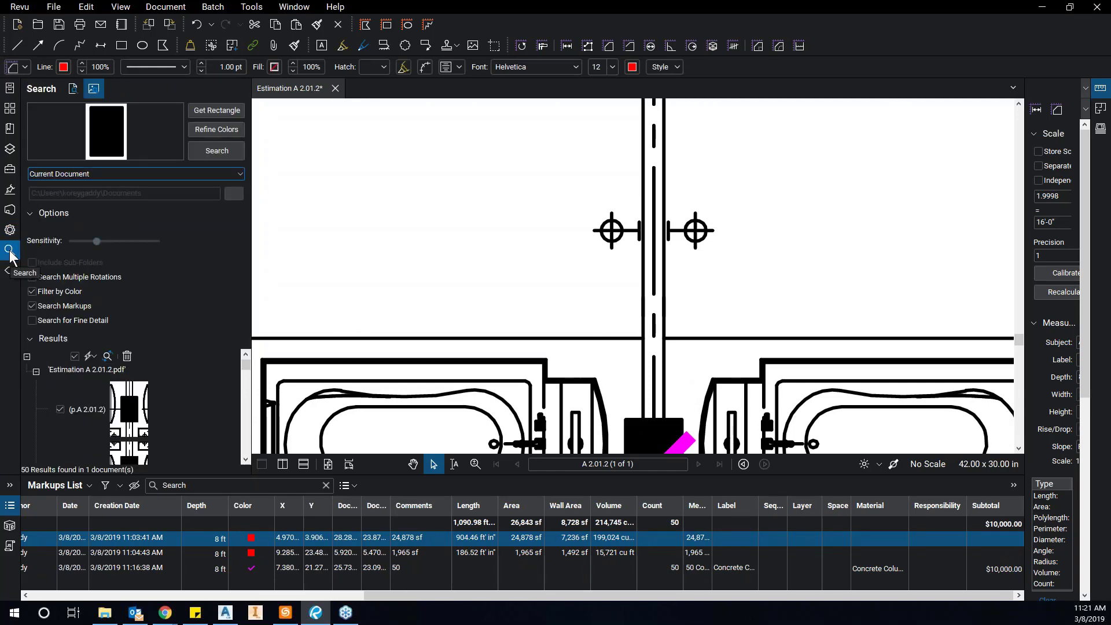
{"action": "left_click", "coordinate": [225, 110]}
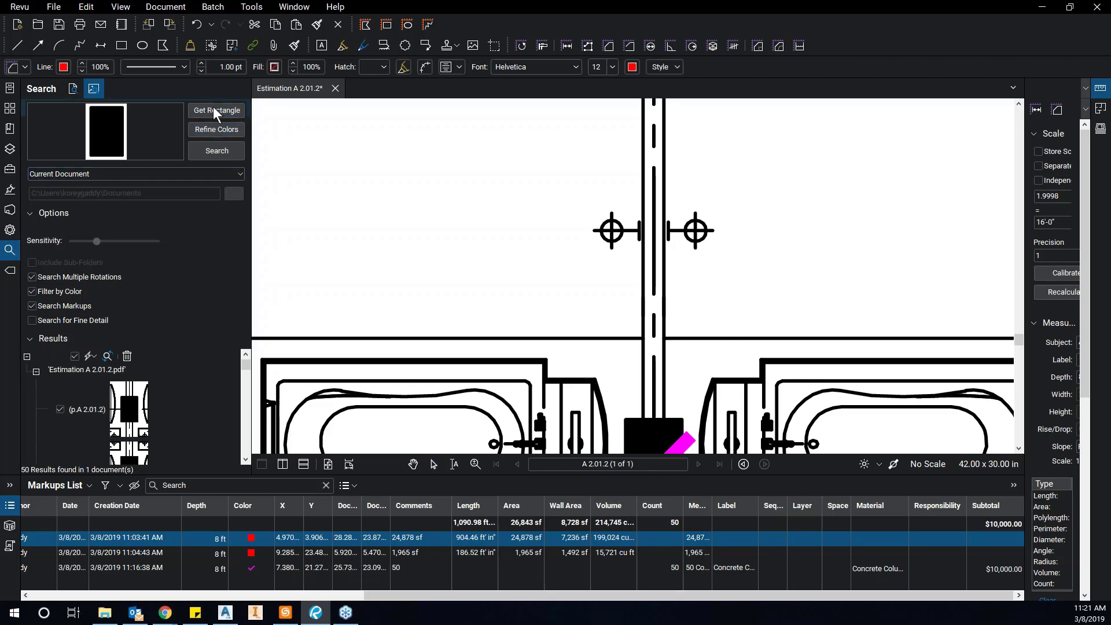
{"action": "left_click", "coordinate": [213, 110]}
{"action": "key", "text": "Escape"}
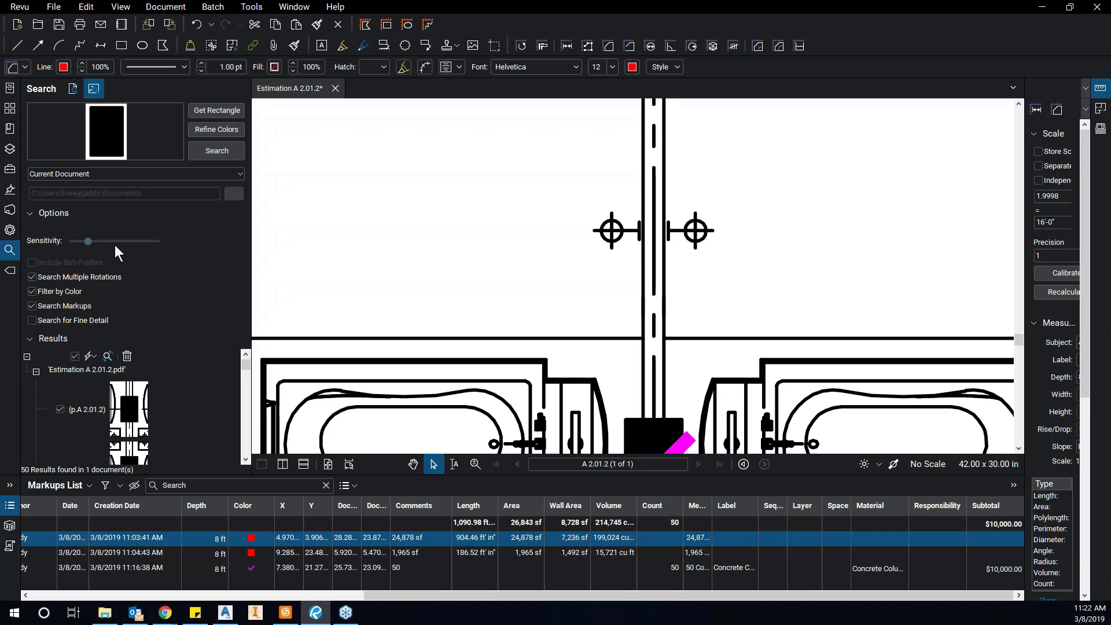
{"action": "left_click", "coordinate": [210, 110]}
{"action": "scroll", "coordinate": [697, 213], "scroll_direction": "up", "scroll_amount": 2}
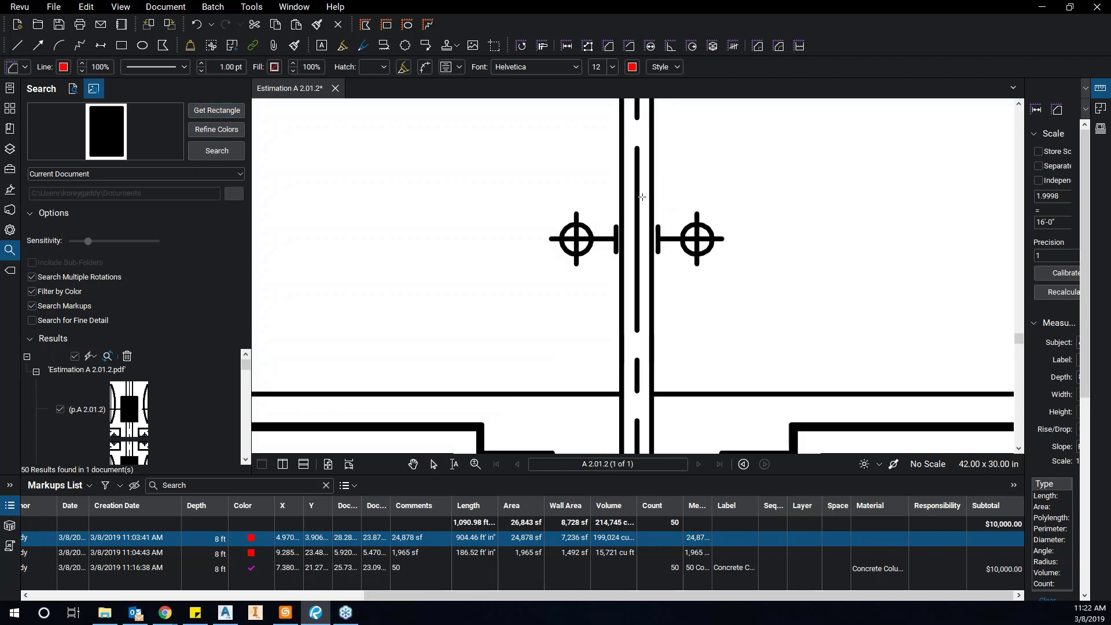
{"action": "left_click_drag", "start_coordinate": [644, 197], "coordinate": [738, 288]}
{"action": "left_click_drag", "start_coordinate": [737, 286], "coordinate": [735, 283]}
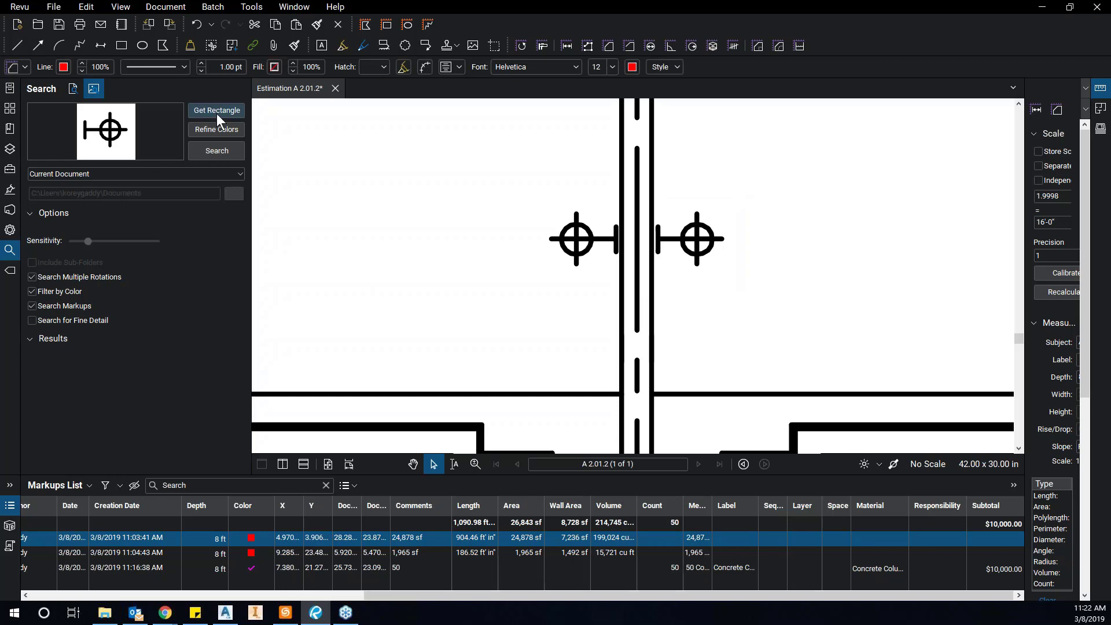
{"action": "left_click", "coordinate": [218, 150]}
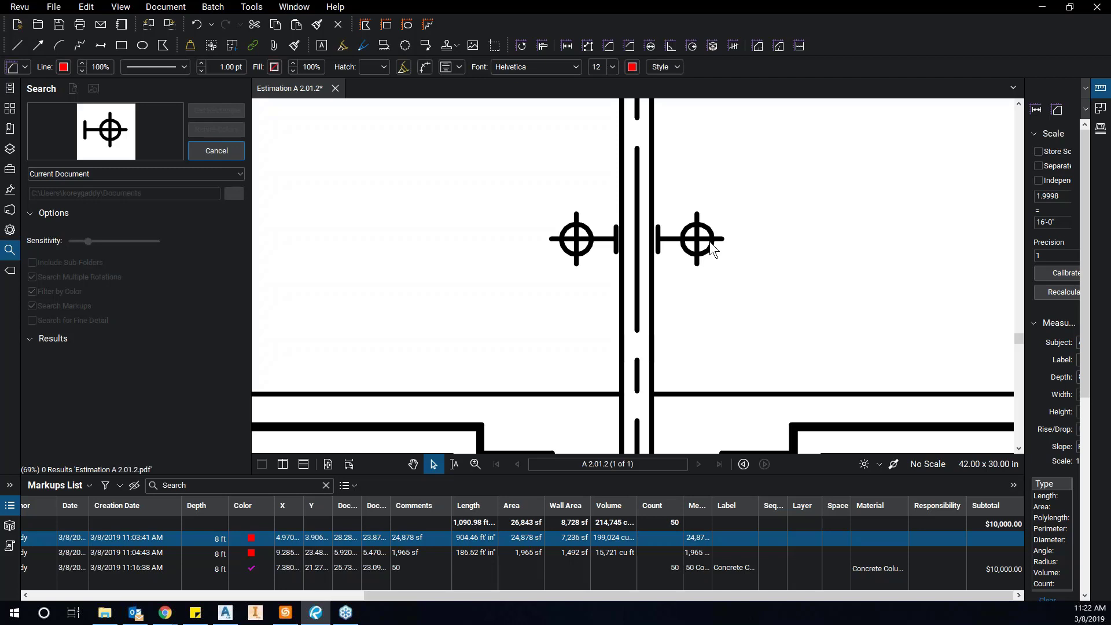
Look over the search scope options and preview the first matching light fixture symbol on the plan.
{"action": "left_click", "coordinate": [69, 177]}
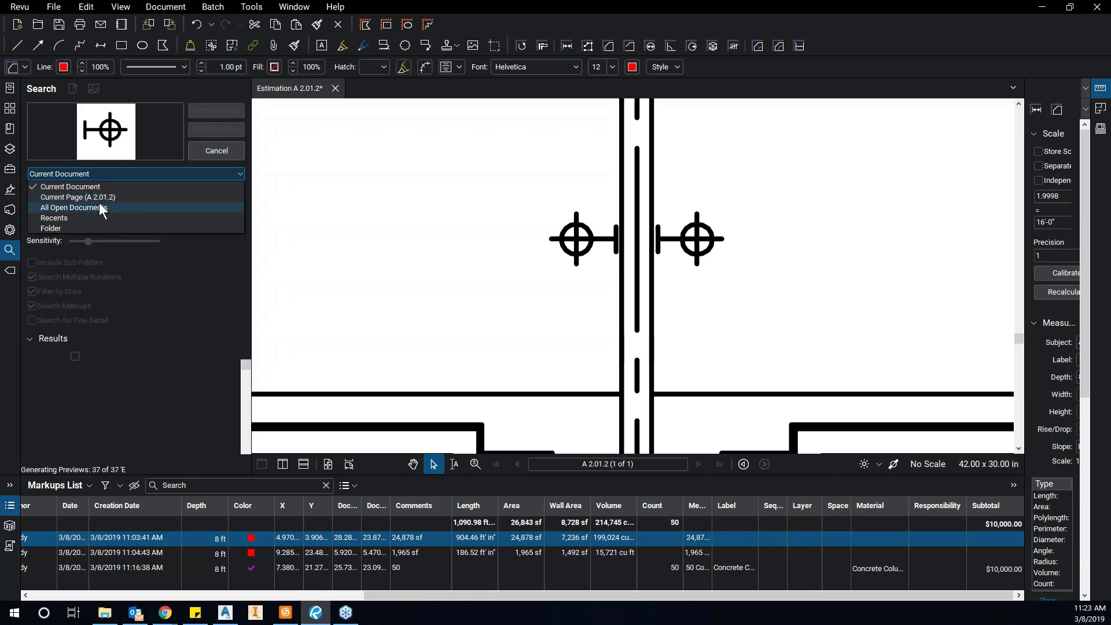
{"action": "left_click", "coordinate": [232, 297]}
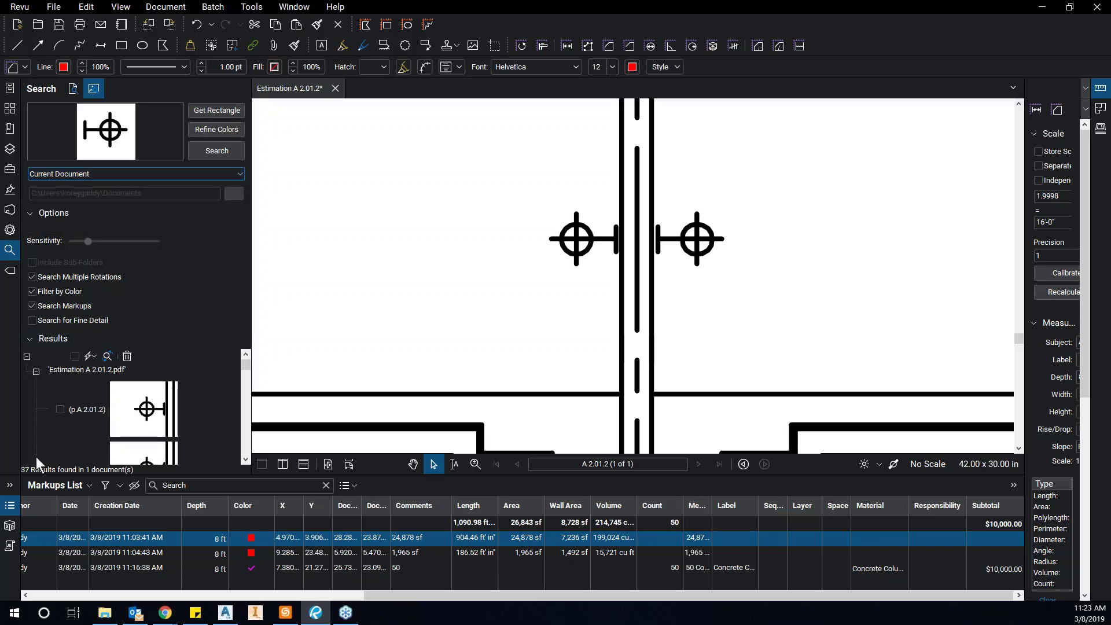
{"action": "key", "text": "ctrl"}
{"action": "key", "text": "ctrl"}
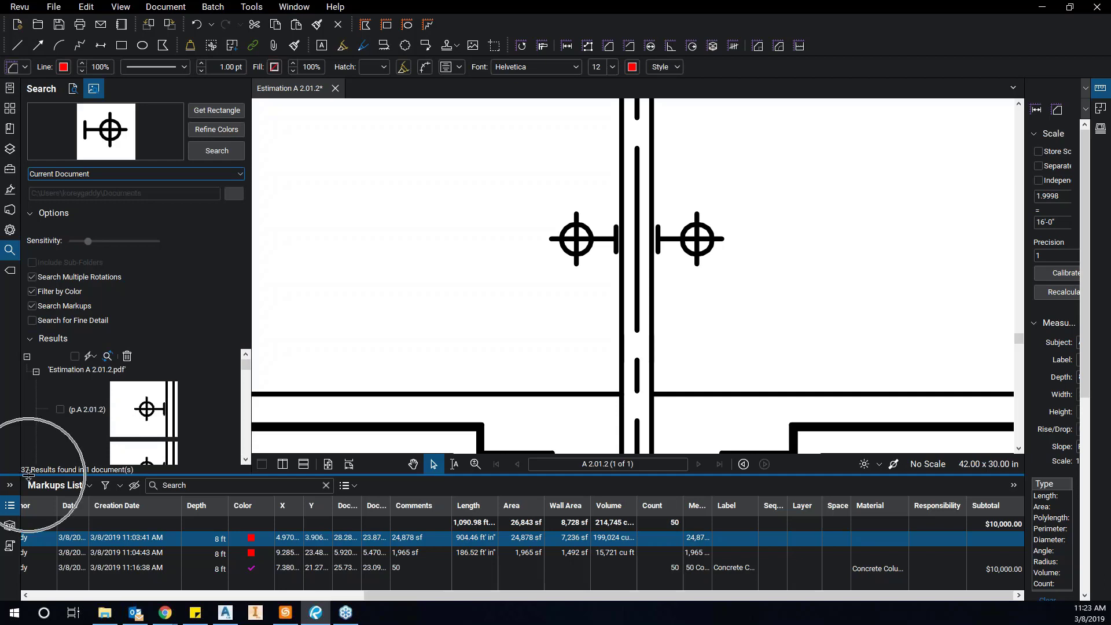
{"action": "left_click", "coordinate": [138, 411]}
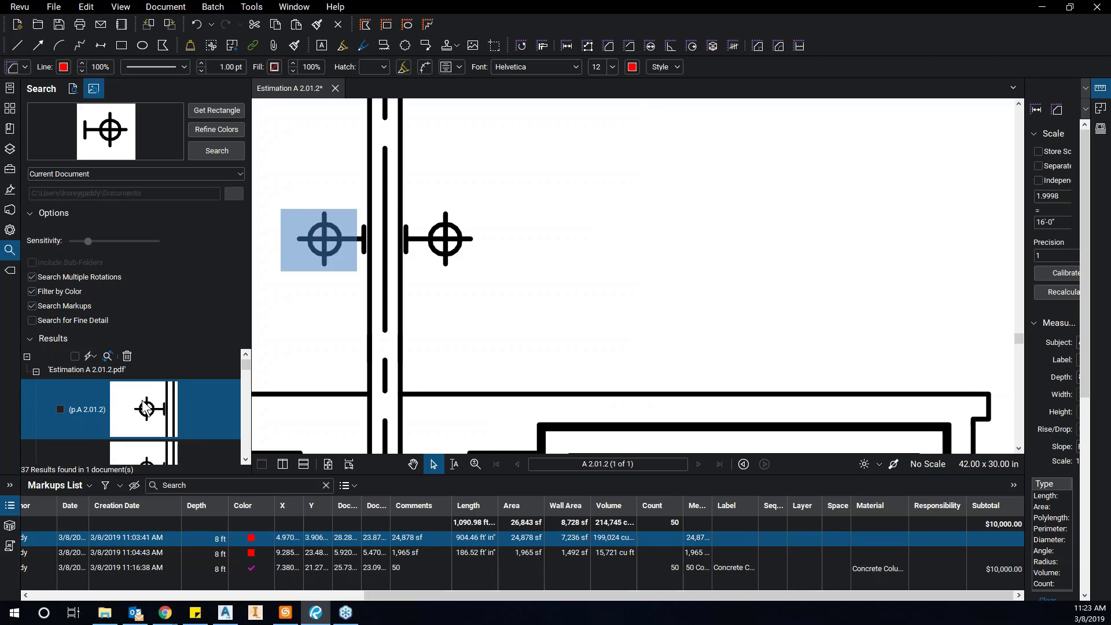
Check all search results and apply the Light Fixtures count measurement labelled Type 1 Light to them.
{"action": "left_click", "coordinate": [75, 356]}
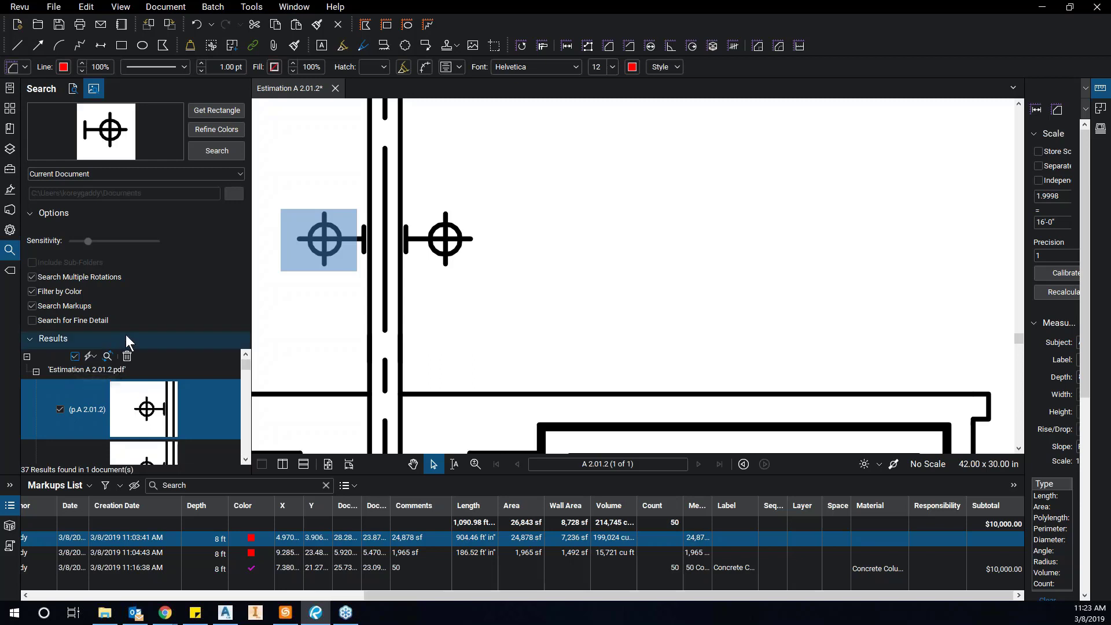
{"action": "left_click", "coordinate": [92, 356]}
{"action": "mouse_move", "coordinate": [207, 404]}
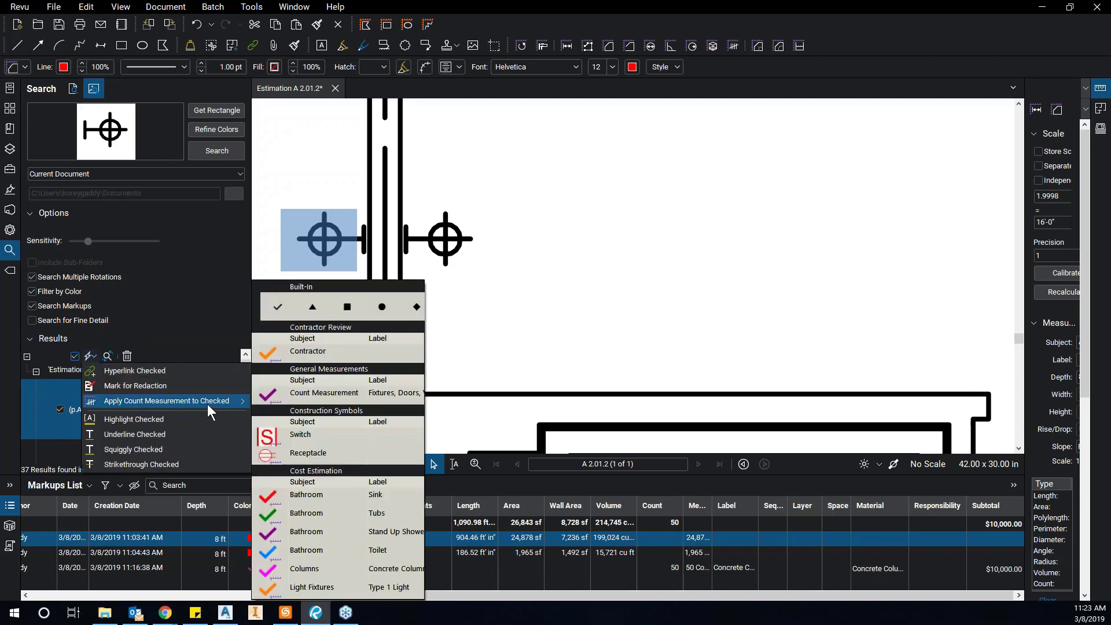
{"action": "left_click", "coordinate": [332, 589]}
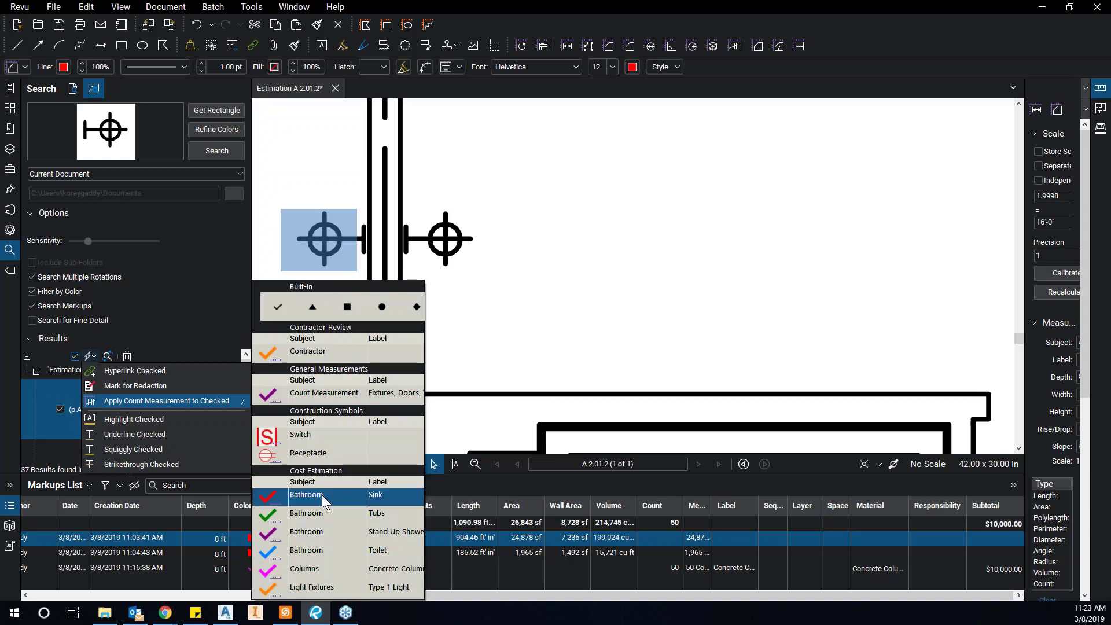
{"action": "left_click", "coordinate": [323, 472]}
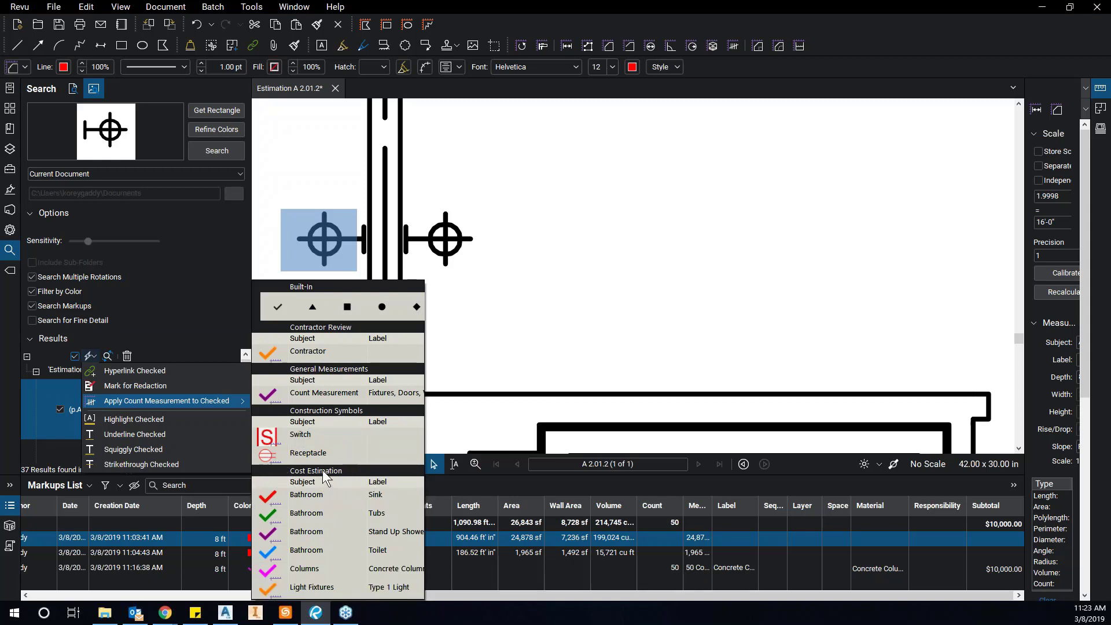
{"action": "left_click", "coordinate": [311, 589]}
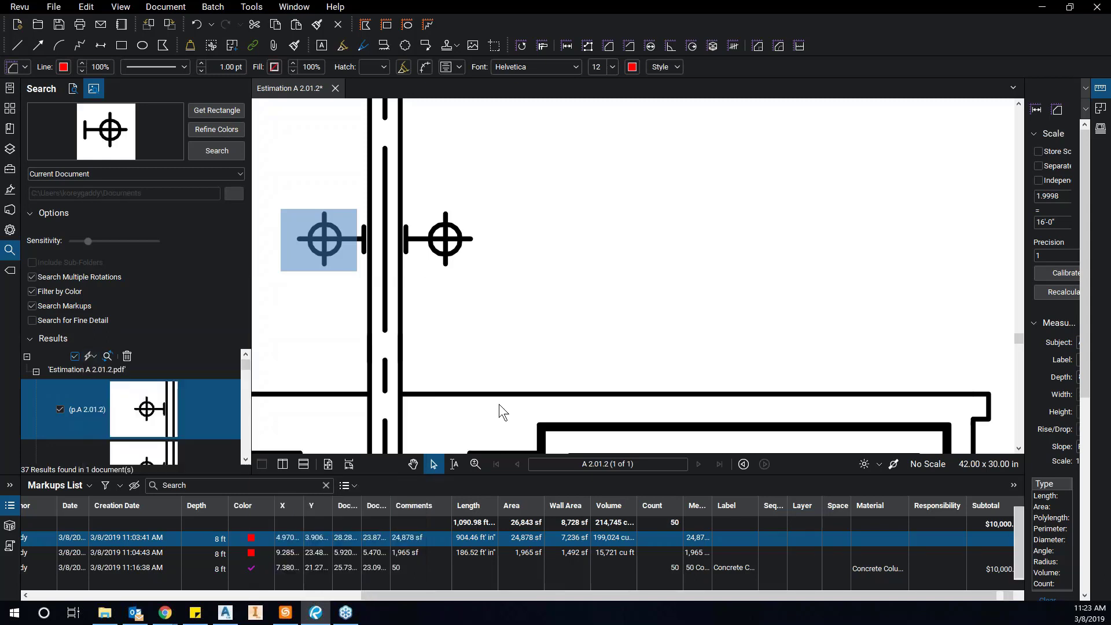
Inspect the guest rooms across both sides of the corridor for light fixture symbols missed by the count.
{"action": "scroll", "coordinate": [647, 221], "scroll_direction": "down", "scroll_amount": 5}
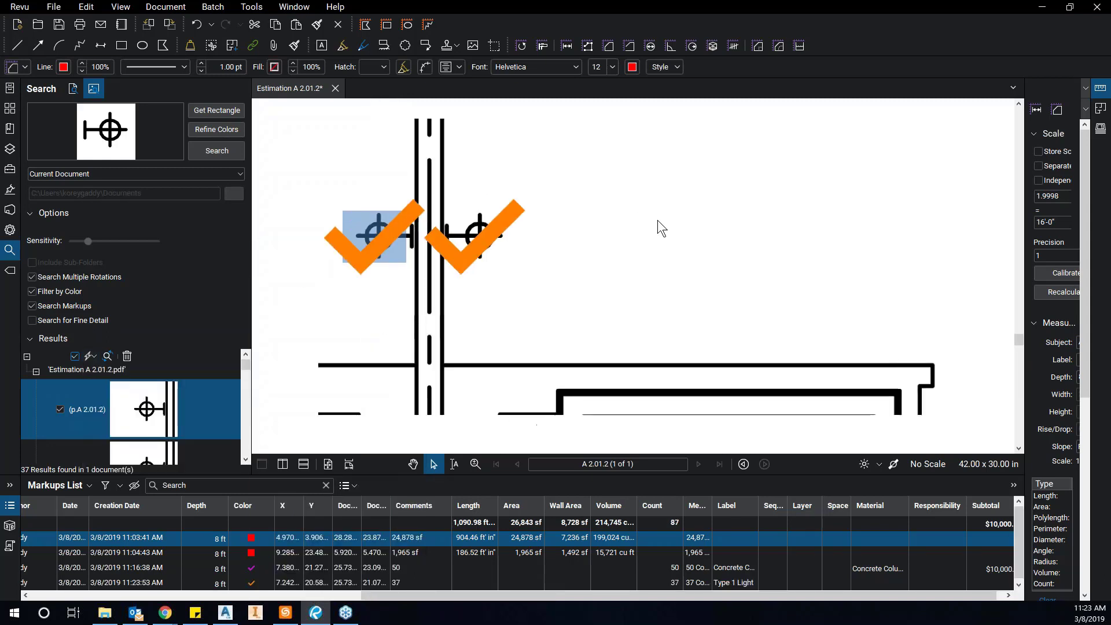
{"action": "scroll", "coordinate": [660, 218], "scroll_direction": "down", "scroll_amount": 4}
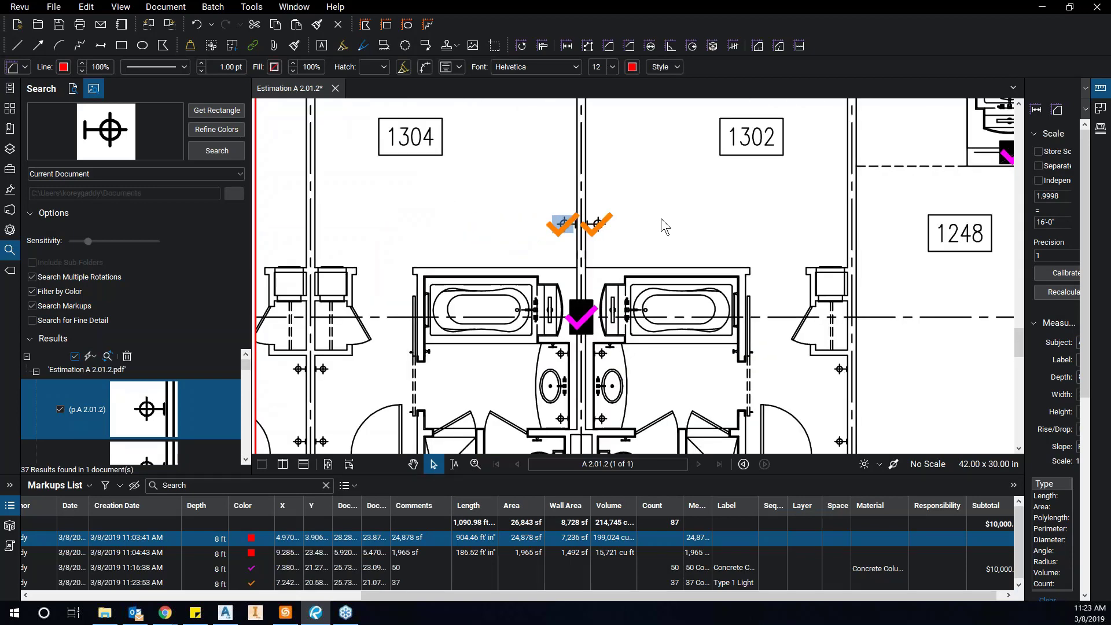
{"action": "left_click_drag", "start_coordinate": [651, 183], "coordinate": [714, 295]}
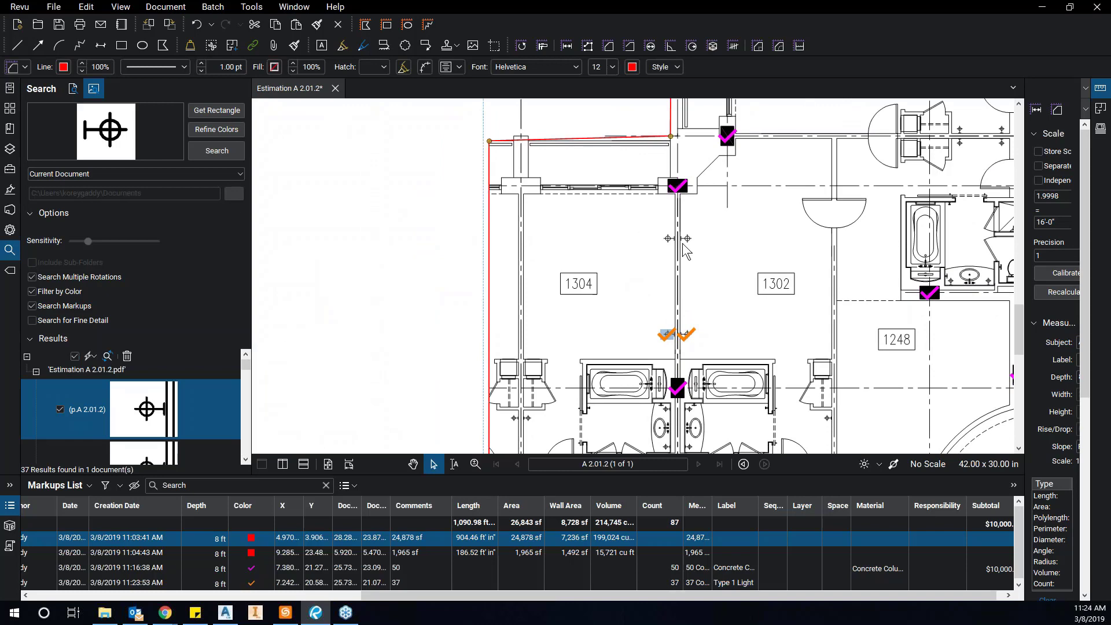
{"action": "scroll", "coordinate": [683, 243], "scroll_direction": "up", "scroll_amount": 2}
{"action": "scroll", "coordinate": [783, 247], "scroll_direction": "down", "scroll_amount": 3}
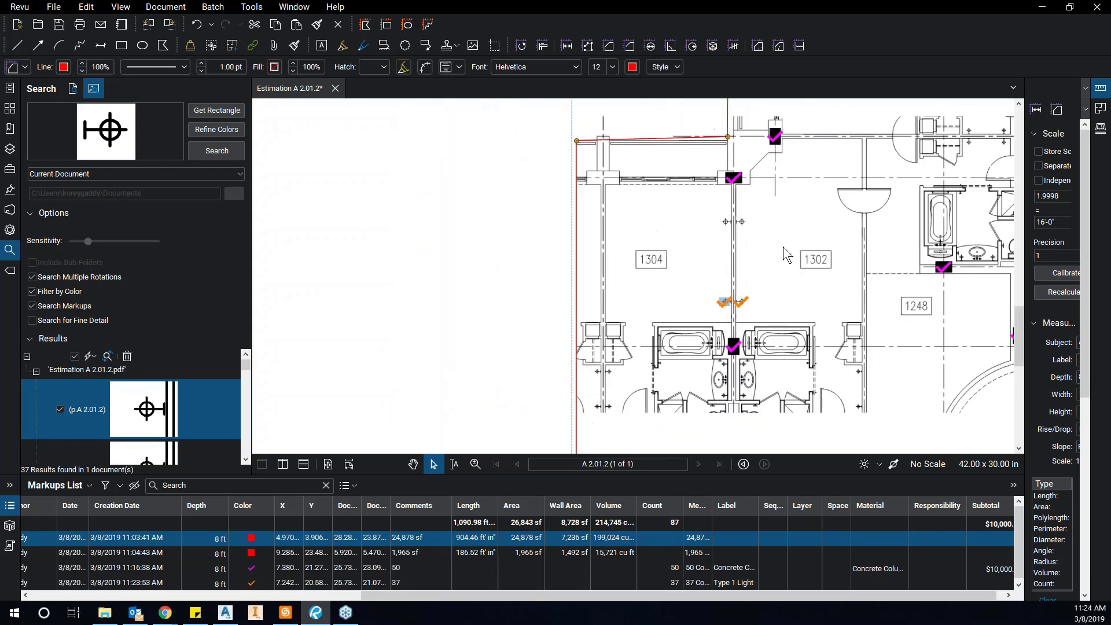
{"action": "left_click_drag", "start_coordinate": [661, 285], "coordinate": [717, 268]}
{"action": "scroll", "coordinate": [718, 268], "scroll_direction": "down", "scroll_amount": 1}
{"action": "left_click_drag", "start_coordinate": [956, 423], "coordinate": [760, 267]}
{"action": "left_click_drag", "start_coordinate": [843, 275], "coordinate": [775, 247]}
{"action": "left_click_drag", "start_coordinate": [777, 292], "coordinate": [601, 184]}
{"action": "left_click_drag", "start_coordinate": [892, 223], "coordinate": [584, 243]}
{"action": "left_click_drag", "start_coordinate": [825, 305], "coordinate": [698, 315]}
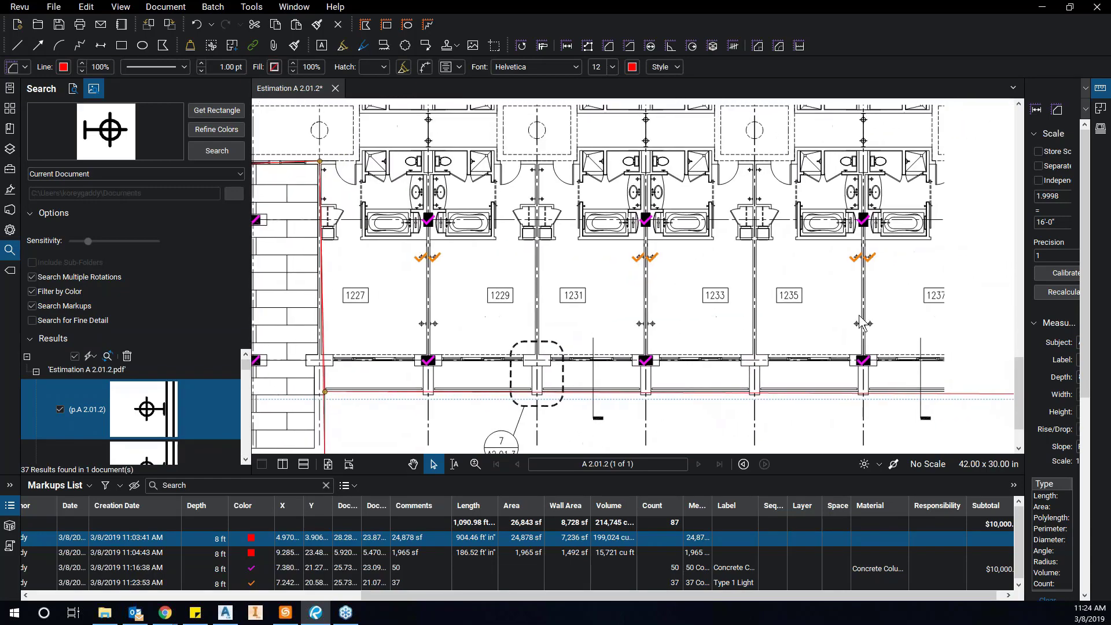
{"action": "left_click_drag", "start_coordinate": [863, 317], "coordinate": [752, 352]}
{"action": "scroll", "coordinate": [767, 350], "scroll_direction": "down", "scroll_amount": 1}
{"action": "scroll", "coordinate": [774, 315], "scroll_direction": "up", "scroll_amount": 3}
{"action": "scroll", "coordinate": [769, 309], "scroll_direction": "down", "scroll_amount": 2}
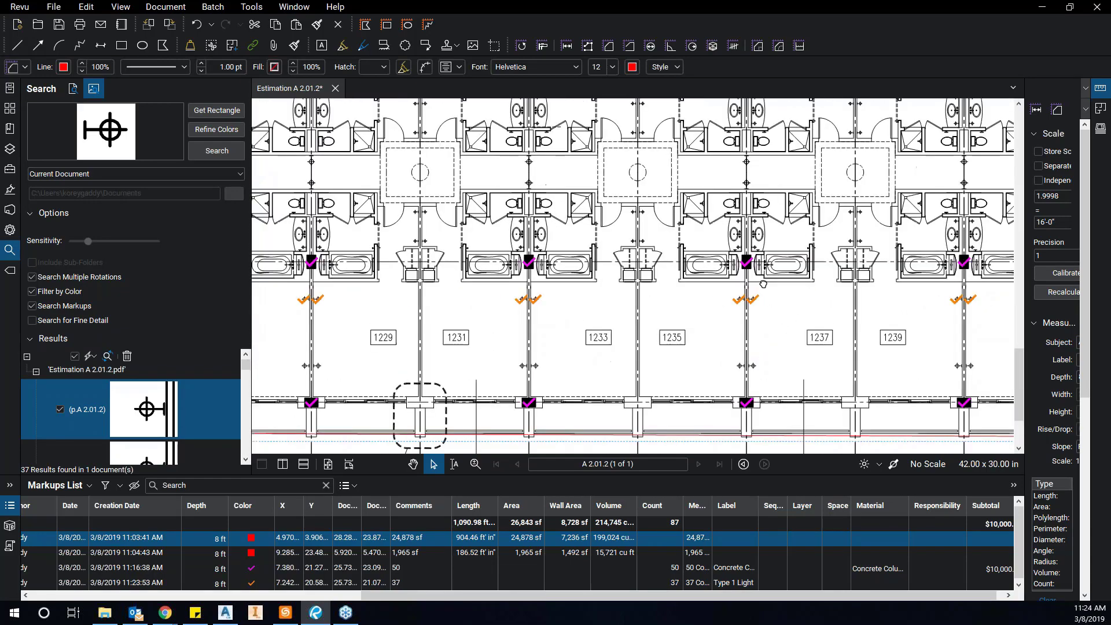
{"action": "scroll", "coordinate": [763, 284], "scroll_direction": "down", "scroll_amount": 5}
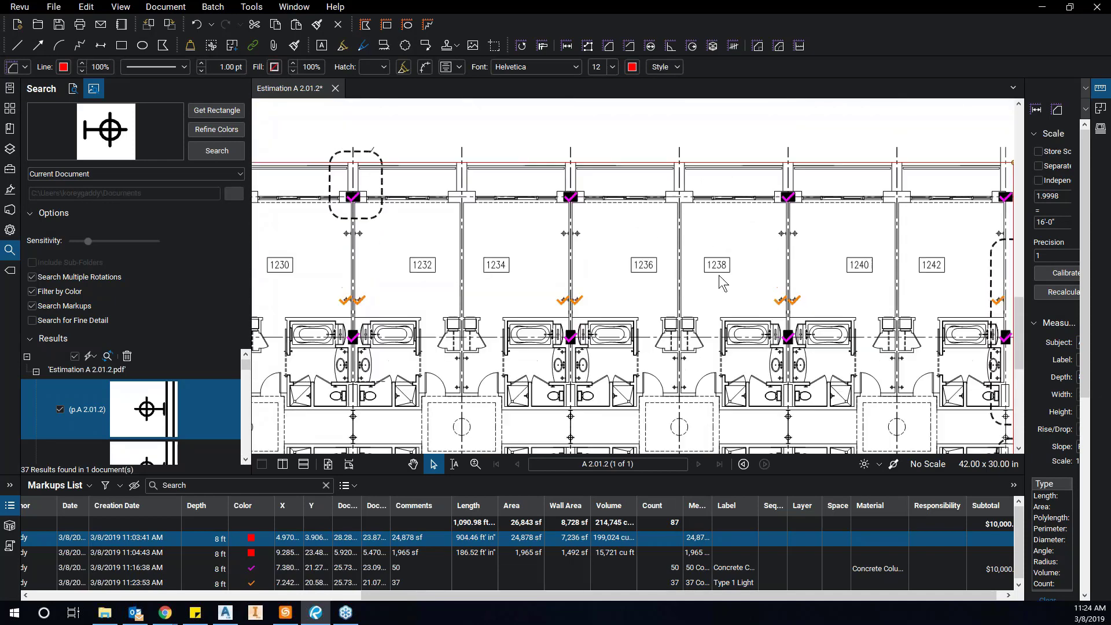
{"action": "left_click_drag", "start_coordinate": [722, 283], "coordinate": [764, 321]}
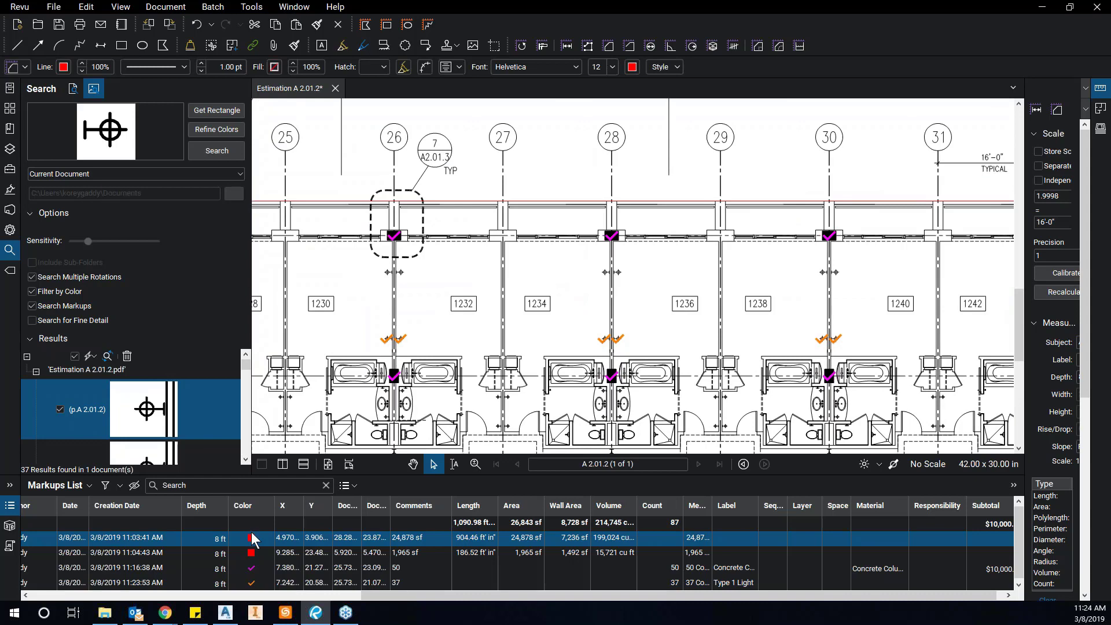
Delete the Type 1 Light count measurement from the Markups List.
{"action": "left_click", "coordinate": [121, 583]}
{"action": "right_click", "coordinate": [121, 583]}
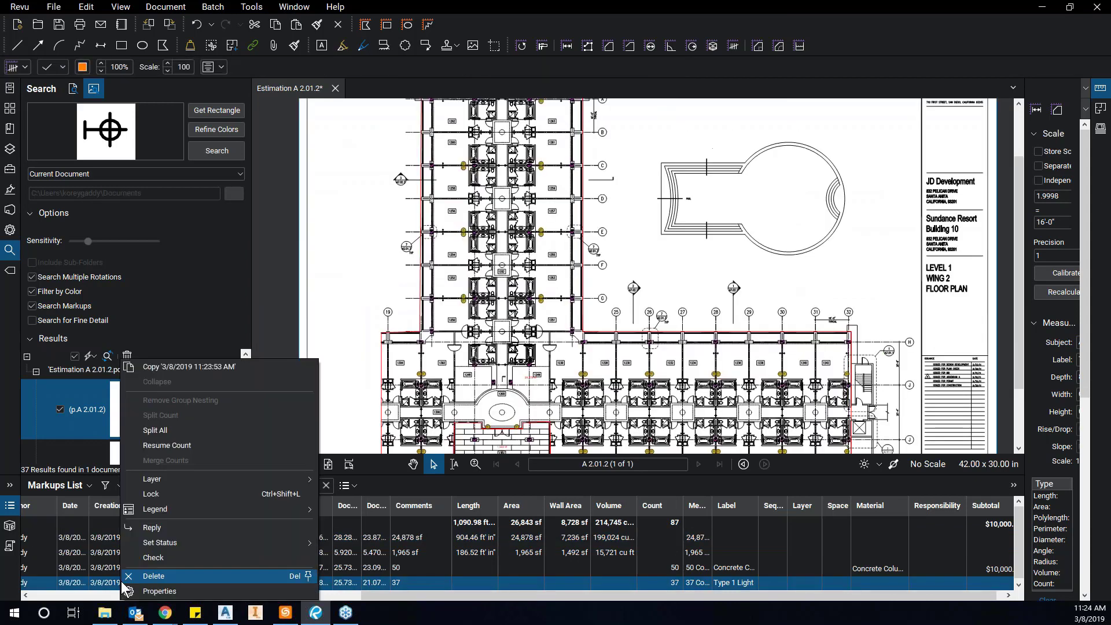
{"action": "left_click", "coordinate": [182, 576]}
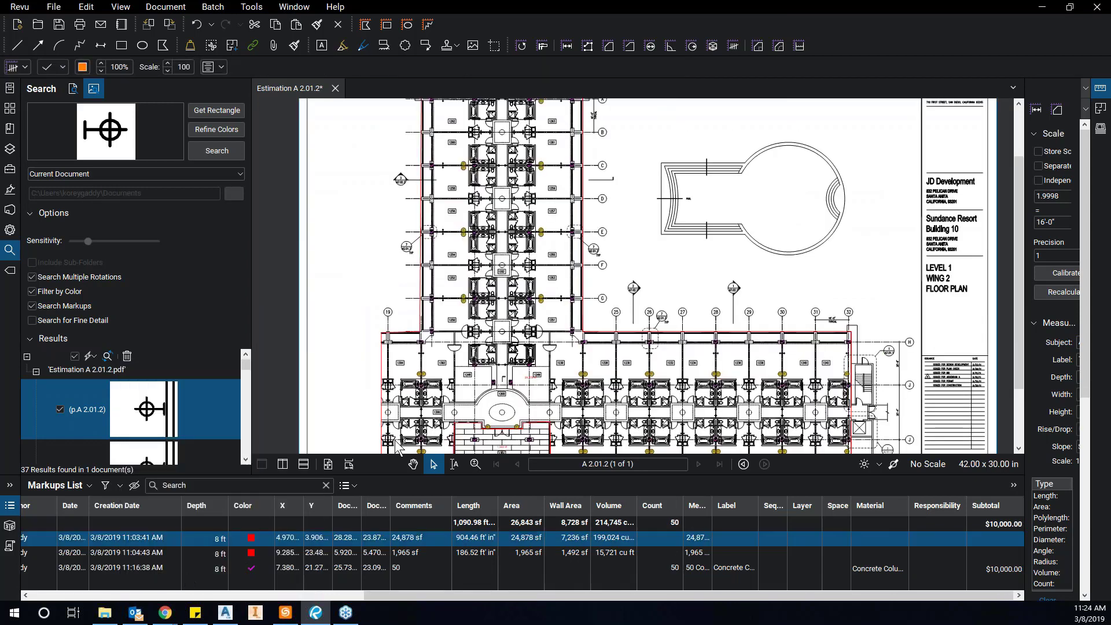
Lower the visual search sensitivity further, capture the light fixture symbol in room 1228, and search the current document again.
{"action": "scroll", "coordinate": [613, 369], "scroll_direction": "up", "scroll_amount": 5}
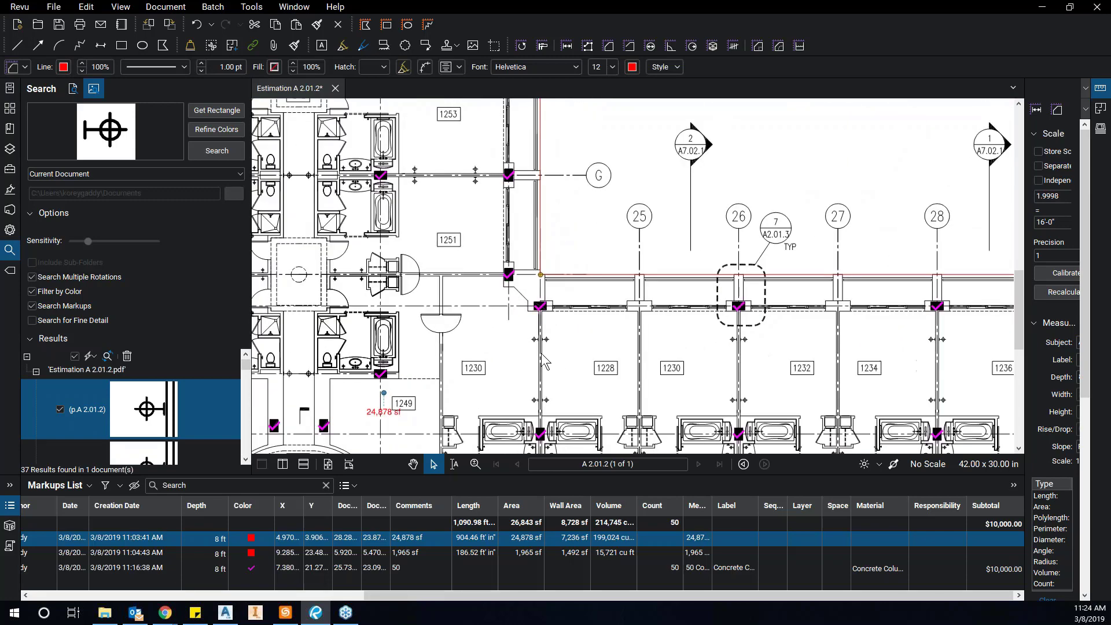
{"action": "scroll", "coordinate": [549, 384], "scroll_direction": "up", "scroll_amount": 2}
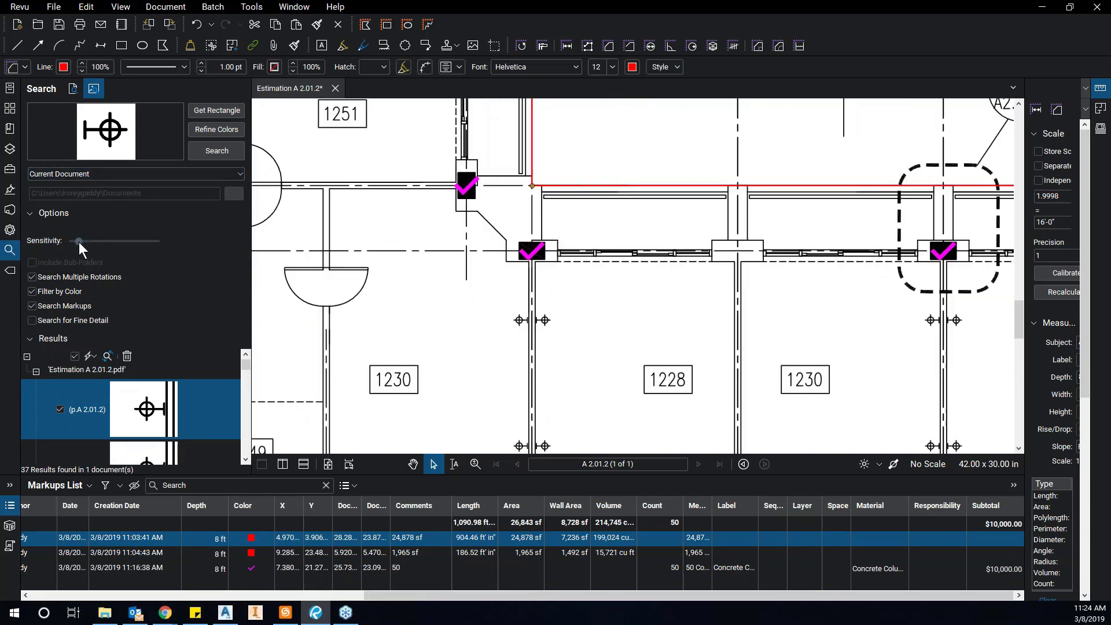
{"action": "left_click", "coordinate": [224, 110]}
{"action": "scroll", "coordinate": [592, 321], "scroll_direction": "up", "scroll_amount": 3}
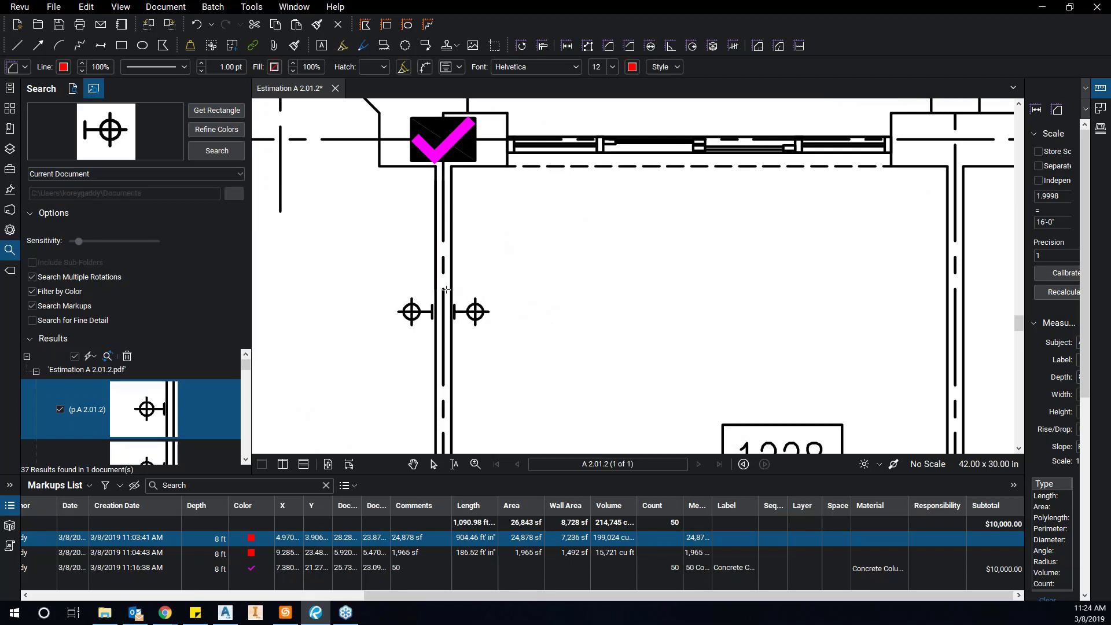
{"action": "scroll", "coordinate": [449, 292], "scroll_direction": "up", "scroll_amount": 1}
{"action": "left_click_drag", "start_coordinate": [447, 292], "coordinate": [505, 346]}
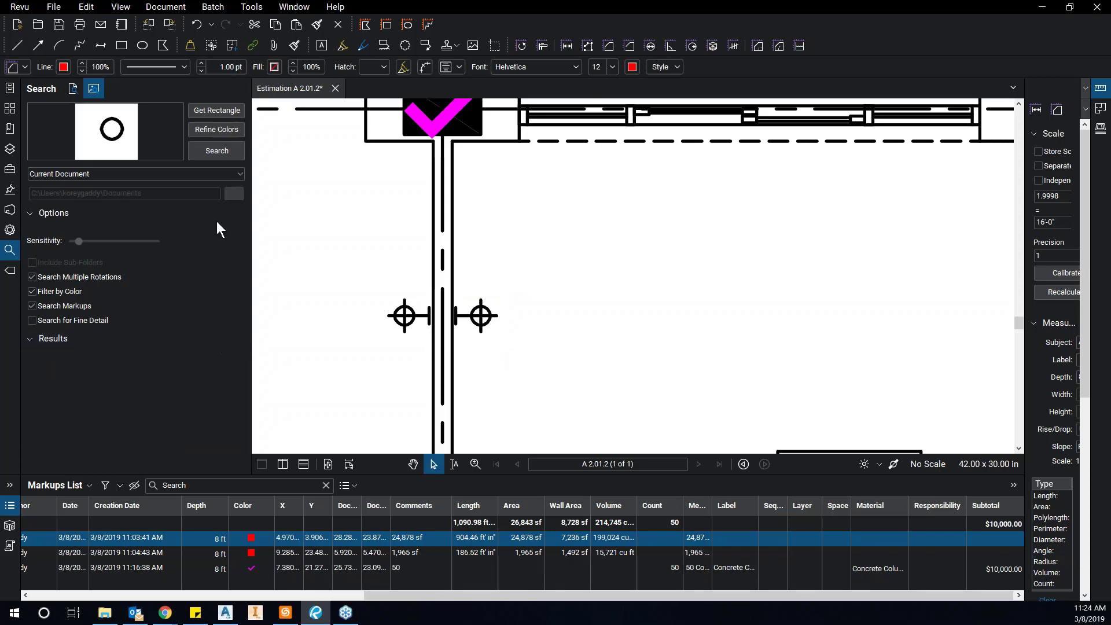
{"action": "left_click", "coordinate": [220, 153]}
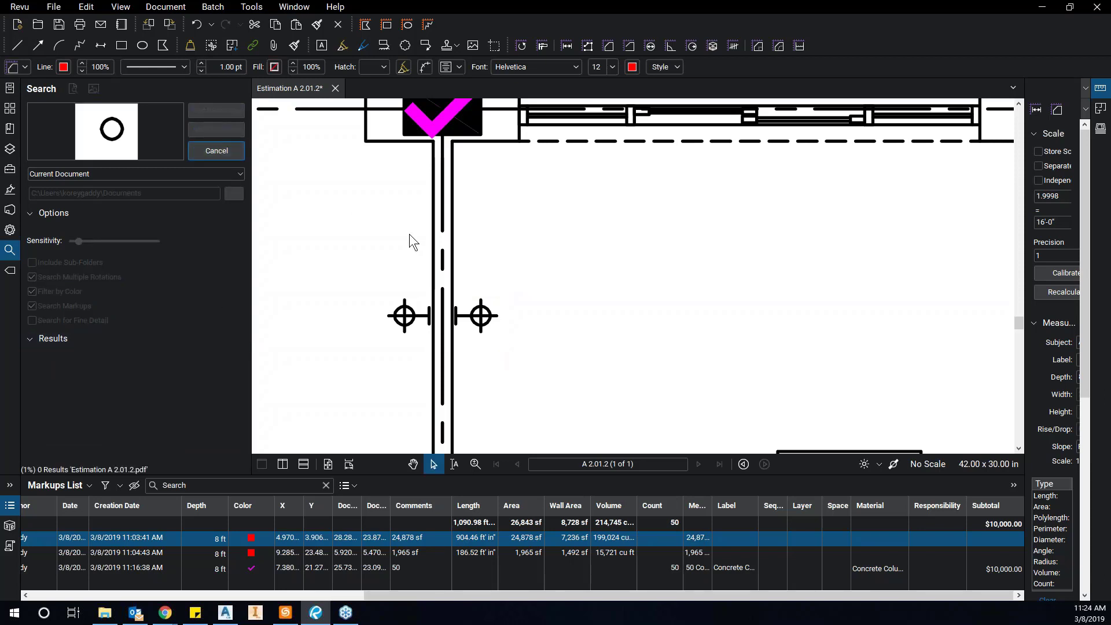
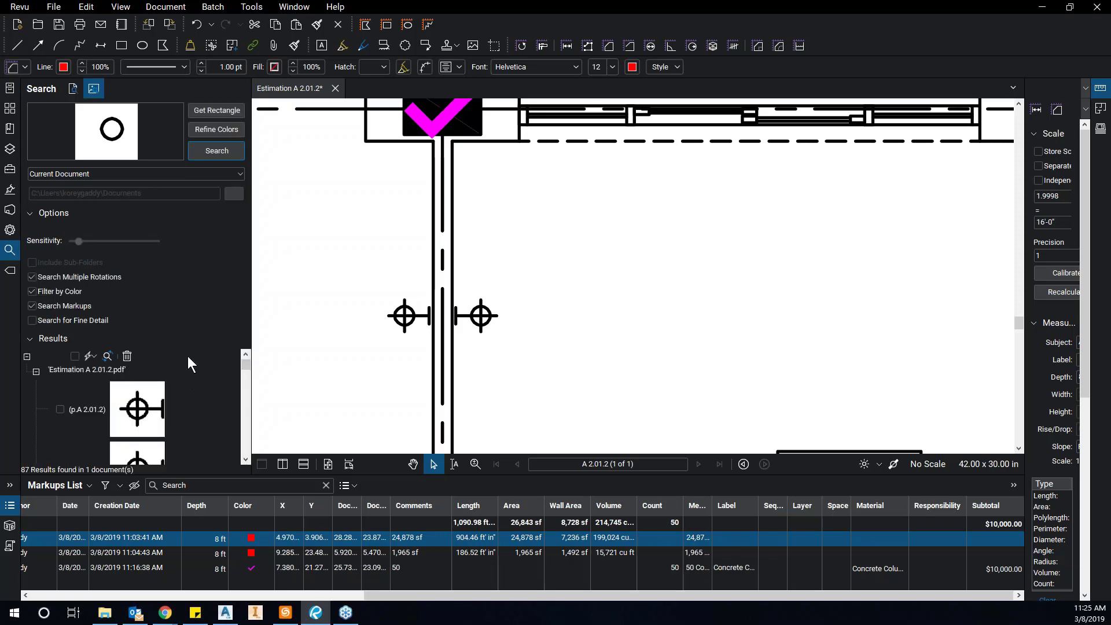
Apply the Light Fixtures Type 1 Light count to all search results and check the marks around rooms 1228 to 1234.
{"action": "left_click", "coordinate": [75, 356]}
{"action": "left_click", "coordinate": [92, 357]}
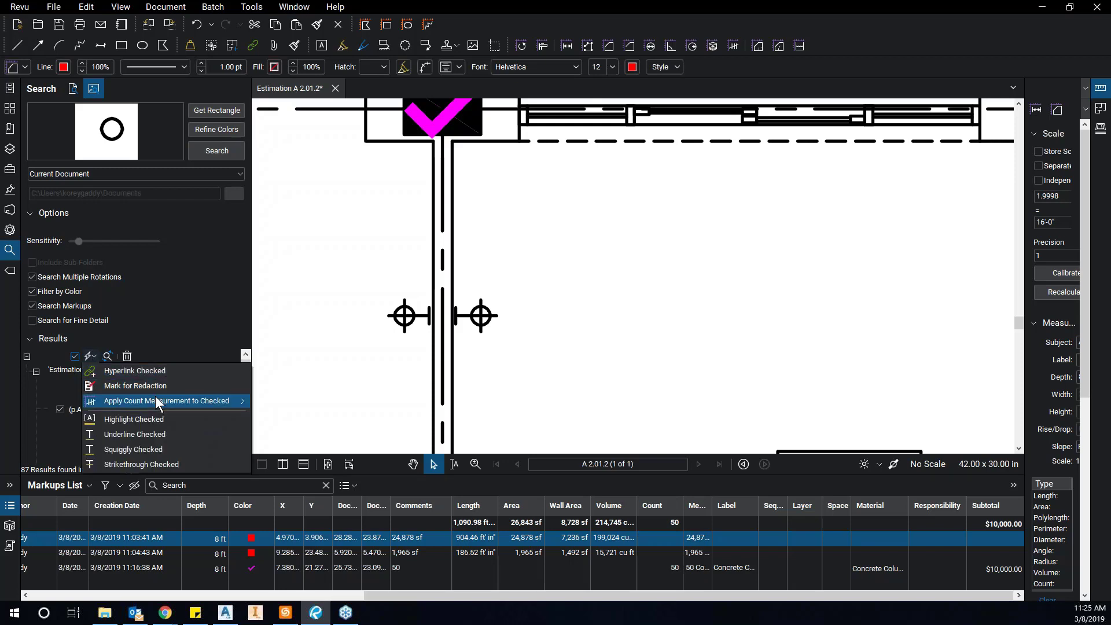
{"action": "mouse_move", "coordinate": [159, 401]}
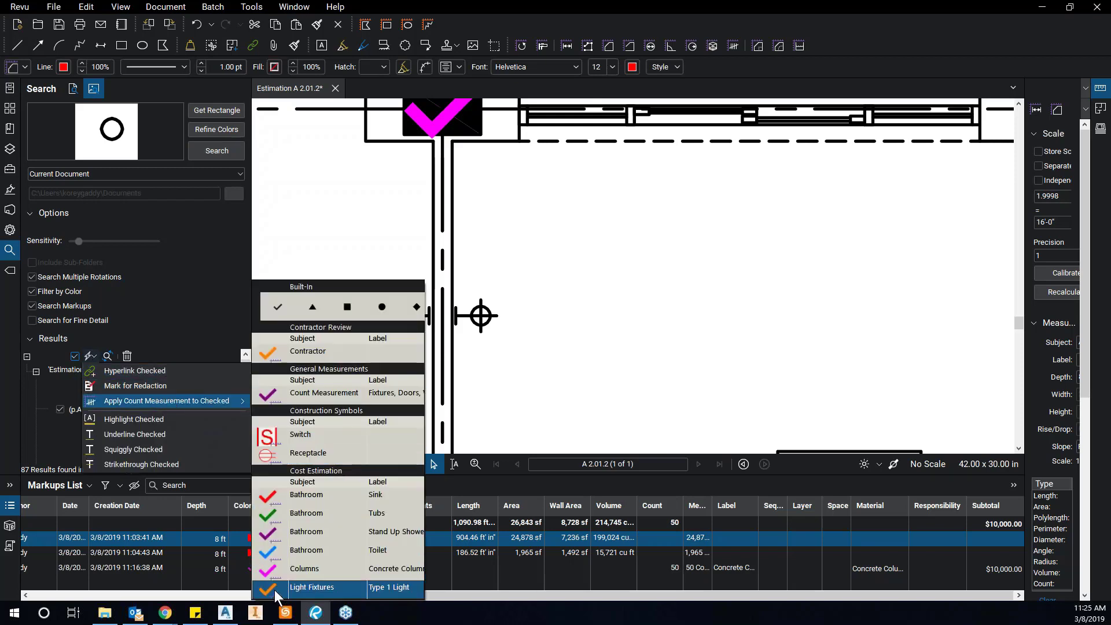
{"action": "left_click", "coordinate": [349, 540]}
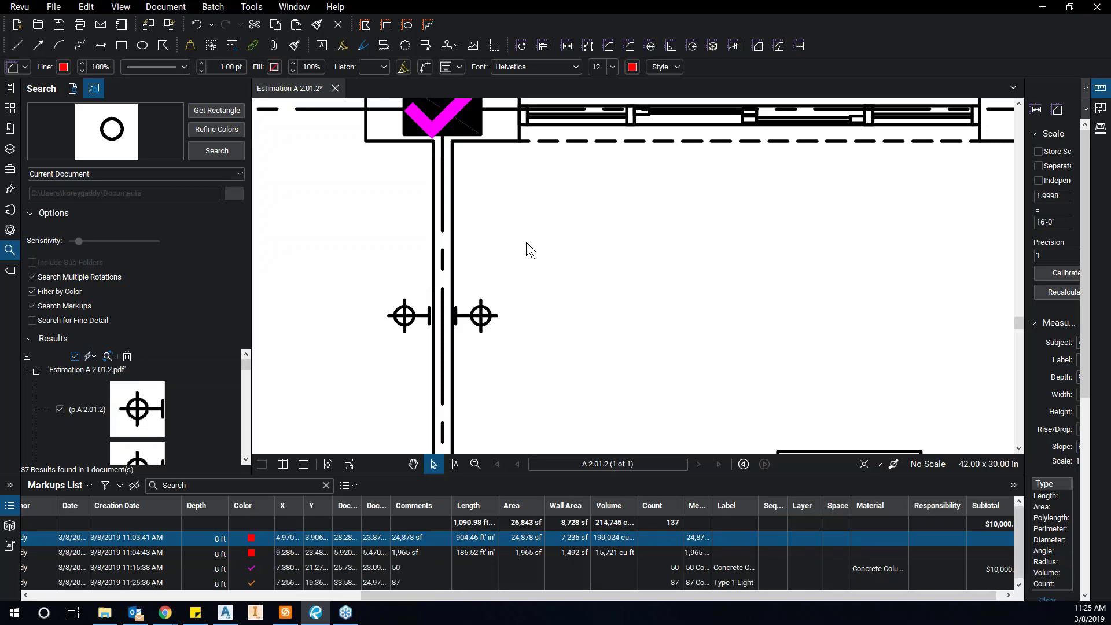
{"action": "scroll", "coordinate": [527, 252], "scroll_direction": "down", "scroll_amount": 1}
{"action": "scroll", "coordinate": [532, 264], "scroll_direction": "down", "scroll_amount": 5}
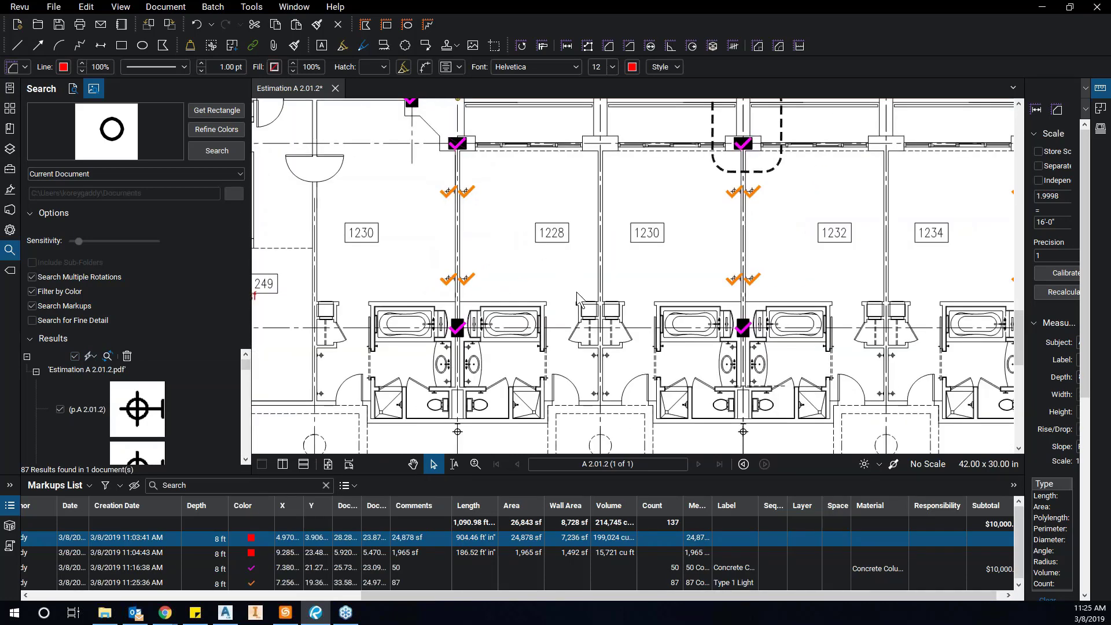
Inspect the light fixture symbols in the bathrooms and the corridor between the guest rooms for missing count marks.
{"action": "scroll", "coordinate": [577, 292], "scroll_direction": "down", "scroll_amount": 2}
{"action": "scroll", "coordinate": [759, 280], "scroll_direction": "down", "scroll_amount": 2}
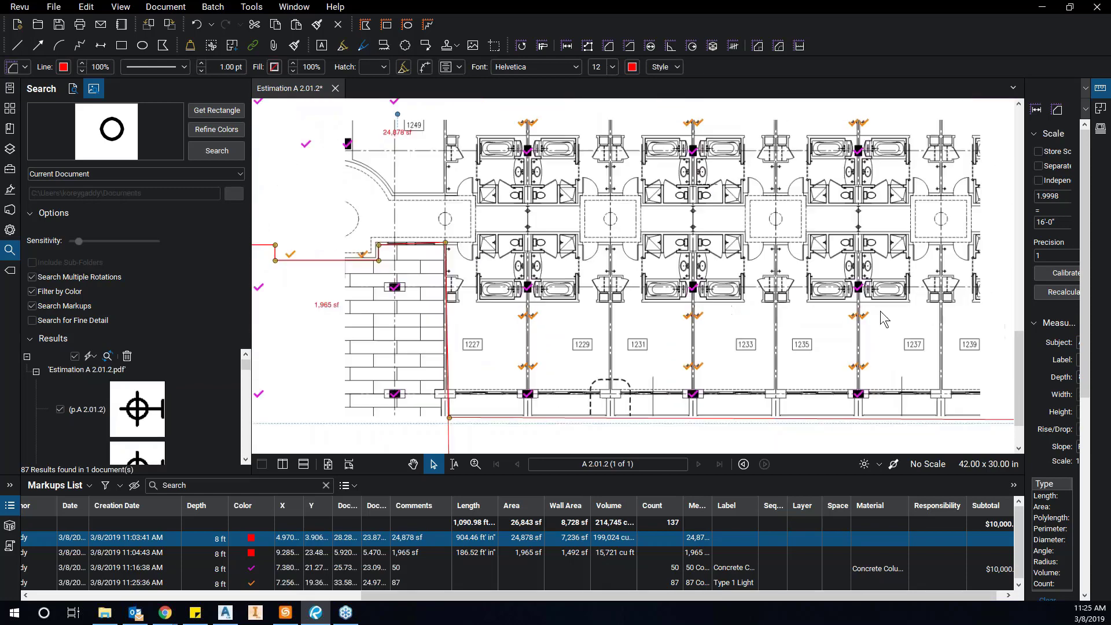
{"action": "scroll", "coordinate": [889, 259], "scroll_direction": "up", "scroll_amount": 6}
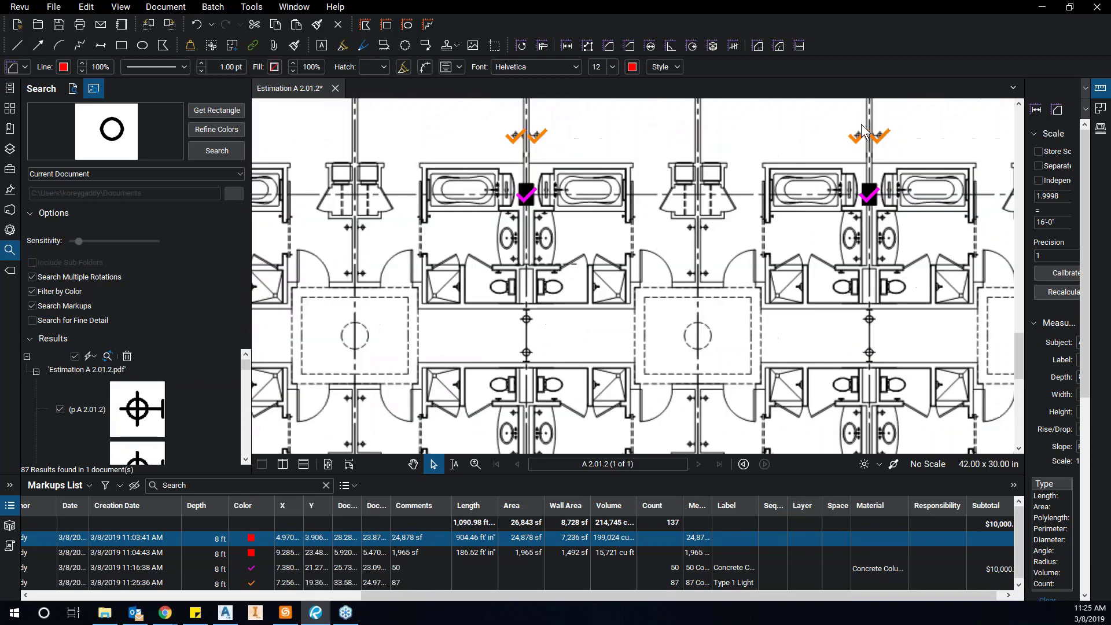
{"action": "scroll", "coordinate": [840, 259], "scroll_direction": "up", "scroll_amount": 3}
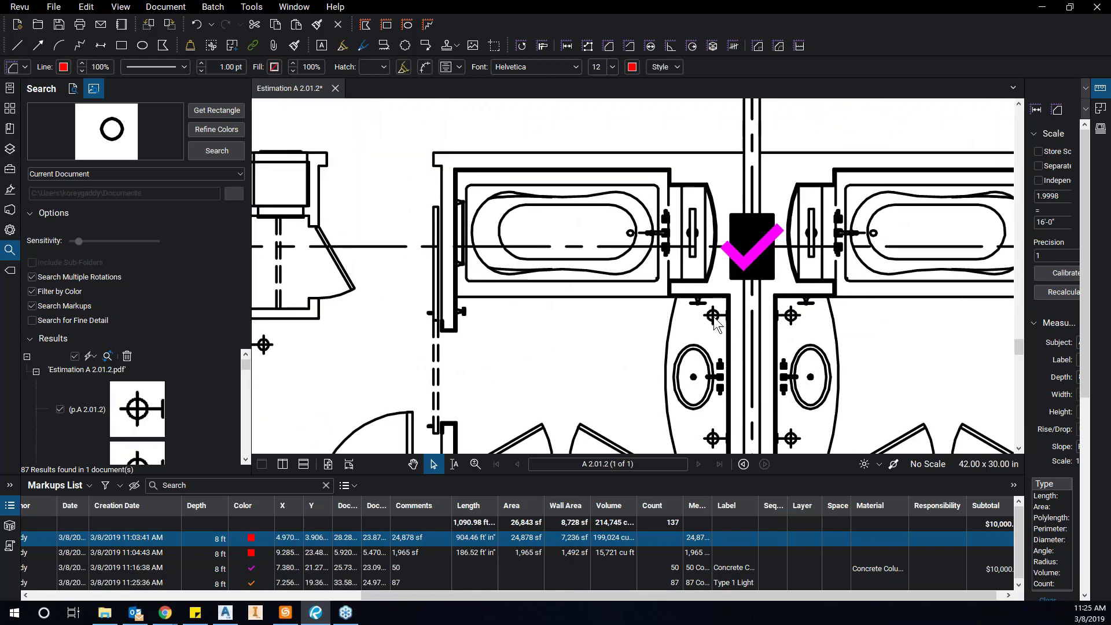
{"action": "mouse_move", "coordinate": [722, 326]}
{"action": "left_mouse_down"}
{"action": "mouse_move", "coordinate": [697, 412]}
{"action": "mouse_move", "coordinate": [658, 321]}
{"action": "left_mouse_up"}
{"action": "mouse_move", "coordinate": [693, 357]}
{"action": "left_mouse_down"}
{"action": "mouse_move", "coordinate": [656, 293]}
{"action": "mouse_move", "coordinate": [691, 265]}
{"action": "mouse_move", "coordinate": [682, 244]}
{"action": "mouse_move", "coordinate": [667, 249]}
{"action": "left_mouse_up"}
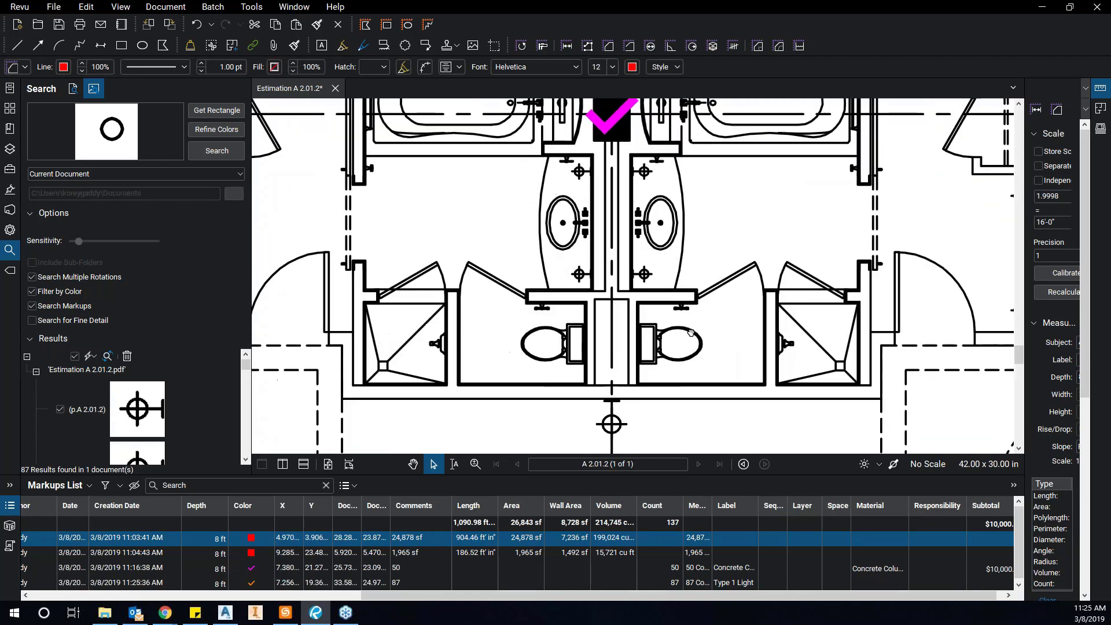
{"action": "scroll", "coordinate": [706, 314], "scroll_direction": "down", "scroll_amount": 2}
{"action": "scroll", "coordinate": [601, 283], "scroll_direction": "up", "scroll_amount": 3}
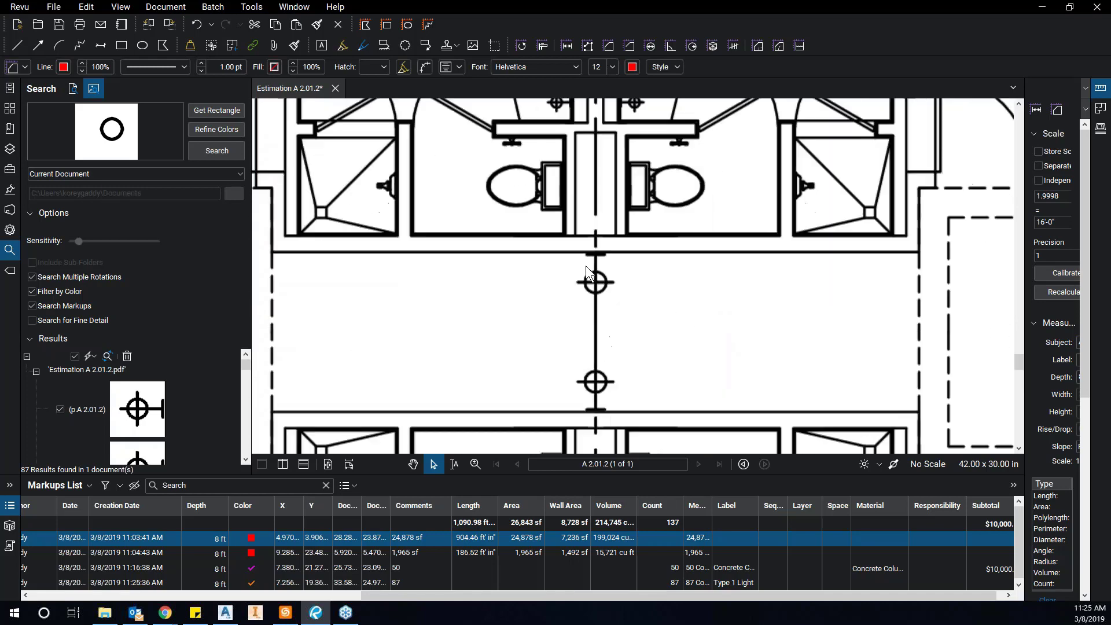
{"action": "scroll", "coordinate": [604, 284], "scroll_direction": "down", "scroll_amount": 2}
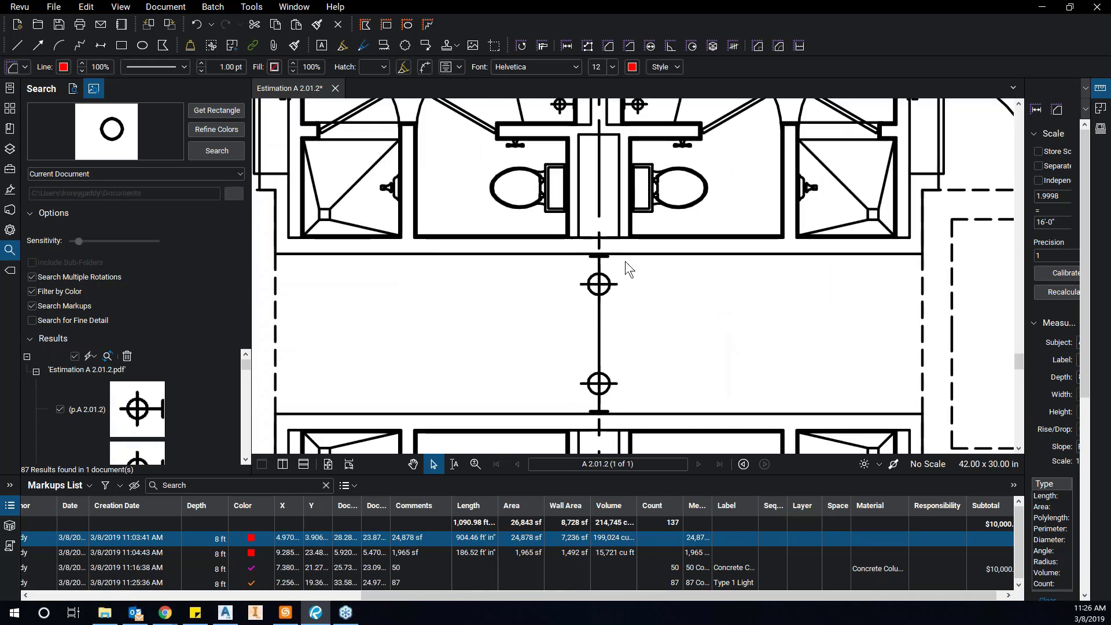
{"action": "scroll", "coordinate": [625, 262], "scroll_direction": "down", "scroll_amount": 2}
Examine the Type 1 Light marks on the fixture symbols between rooms 1235 and 1237 and in the neighbouring rooms.
{"action": "scroll", "coordinate": [657, 277], "scroll_direction": "down", "scroll_amount": 5}
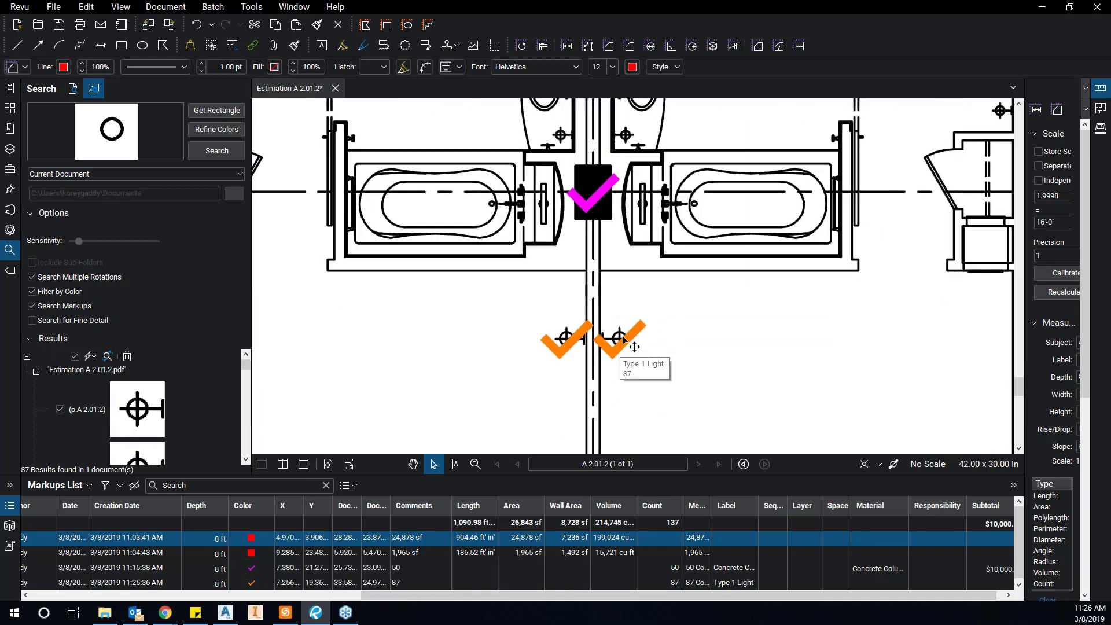
{"action": "scroll", "coordinate": [624, 353], "scroll_direction": "down", "scroll_amount": 1}
{"action": "scroll", "coordinate": [625, 352], "scroll_direction": "up", "scroll_amount": 3}
{"action": "scroll", "coordinate": [587, 255], "scroll_direction": "up", "scroll_amount": 2}
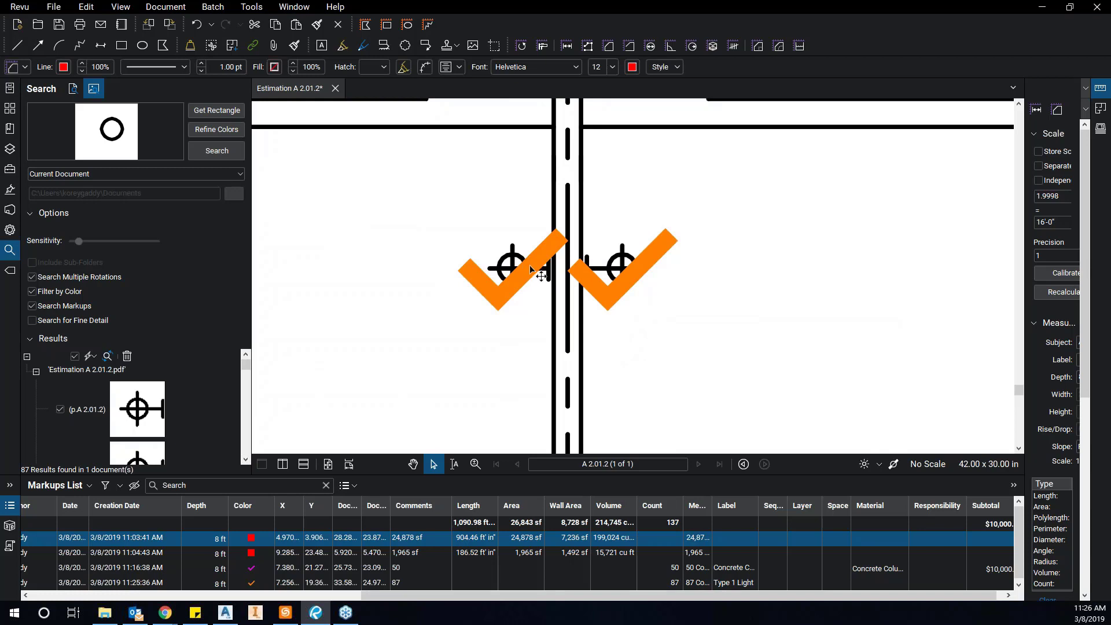
{"action": "scroll", "coordinate": [618, 287], "scroll_direction": "down", "scroll_amount": 3}
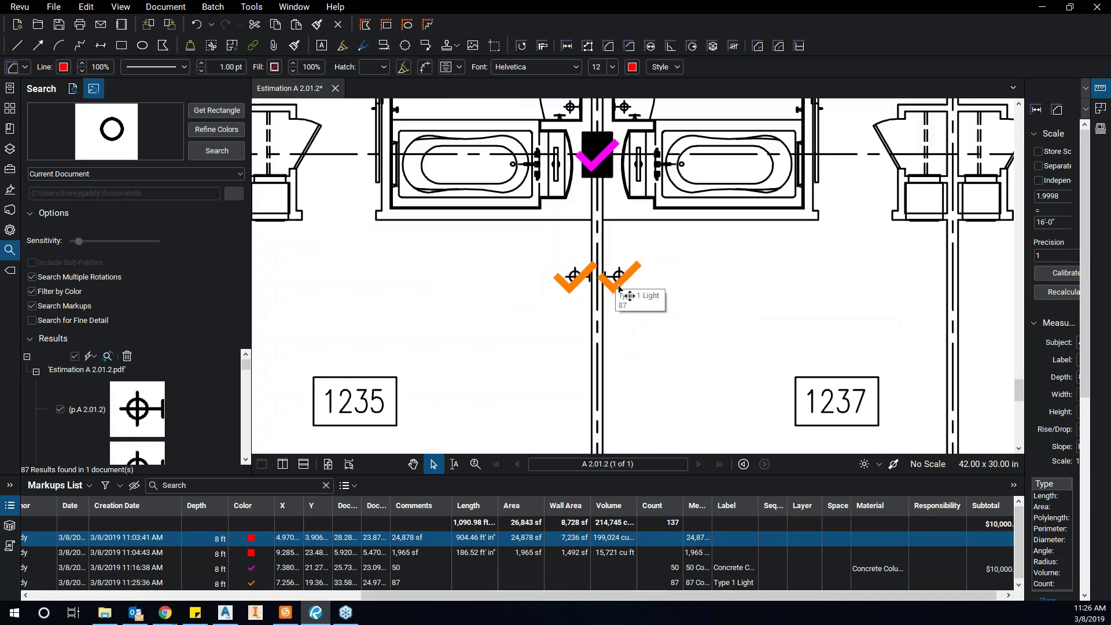
{"action": "scroll", "coordinate": [619, 288], "scroll_direction": "down", "scroll_amount": 1}
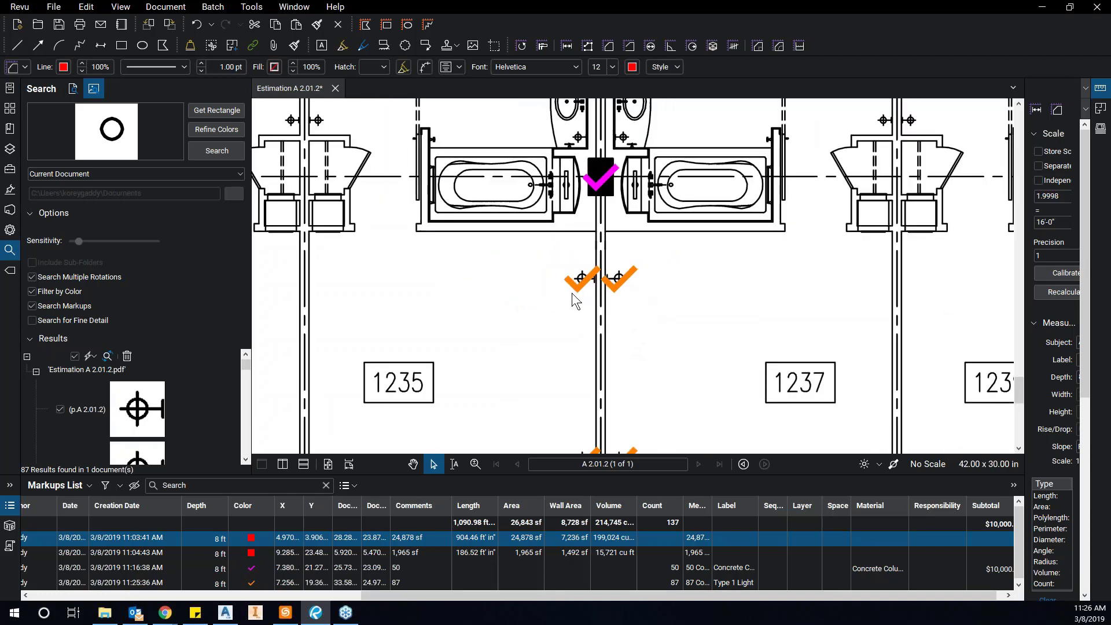
{"action": "scroll", "coordinate": [568, 313], "scroll_direction": "down", "scroll_amount": 4}
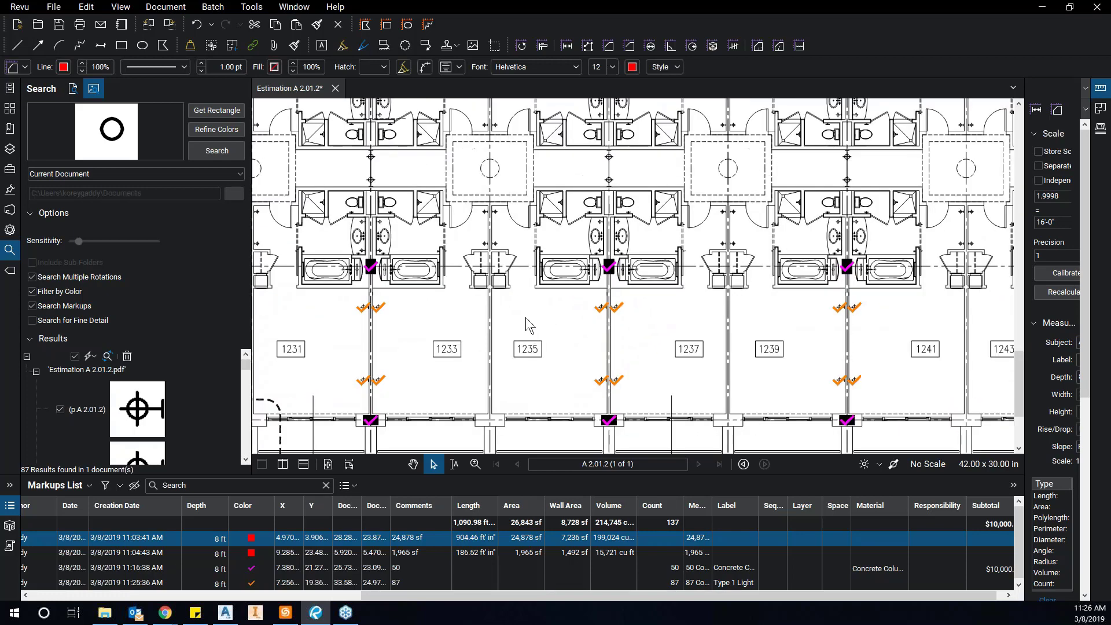
{"action": "left_click_drag", "start_coordinate": [526, 317], "coordinate": [669, 303]}
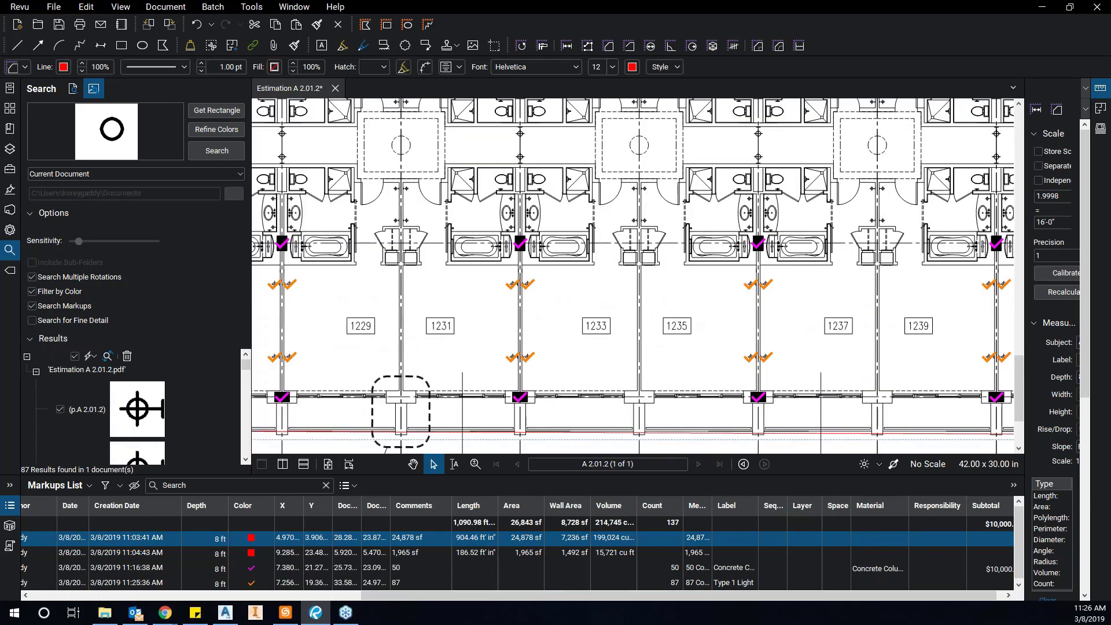
Select the Type 1 Light count in the Markups List and open its properties at the Subject text.
{"action": "left_click", "coordinate": [139, 583]}
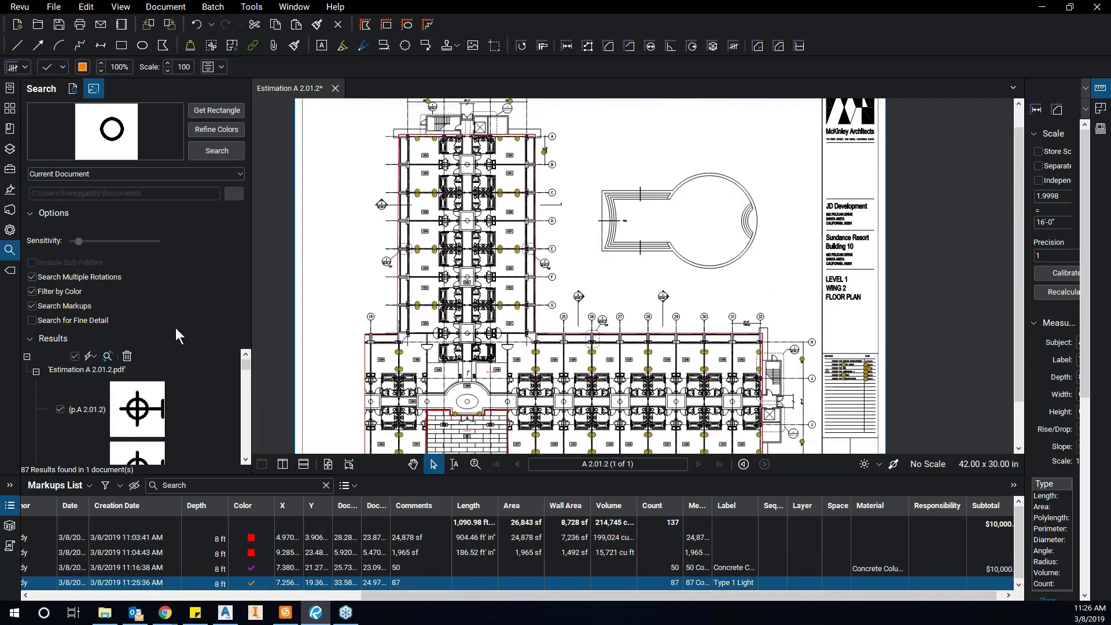
{"action": "scroll", "coordinate": [591, 266], "scroll_direction": "up", "scroll_amount": 1}
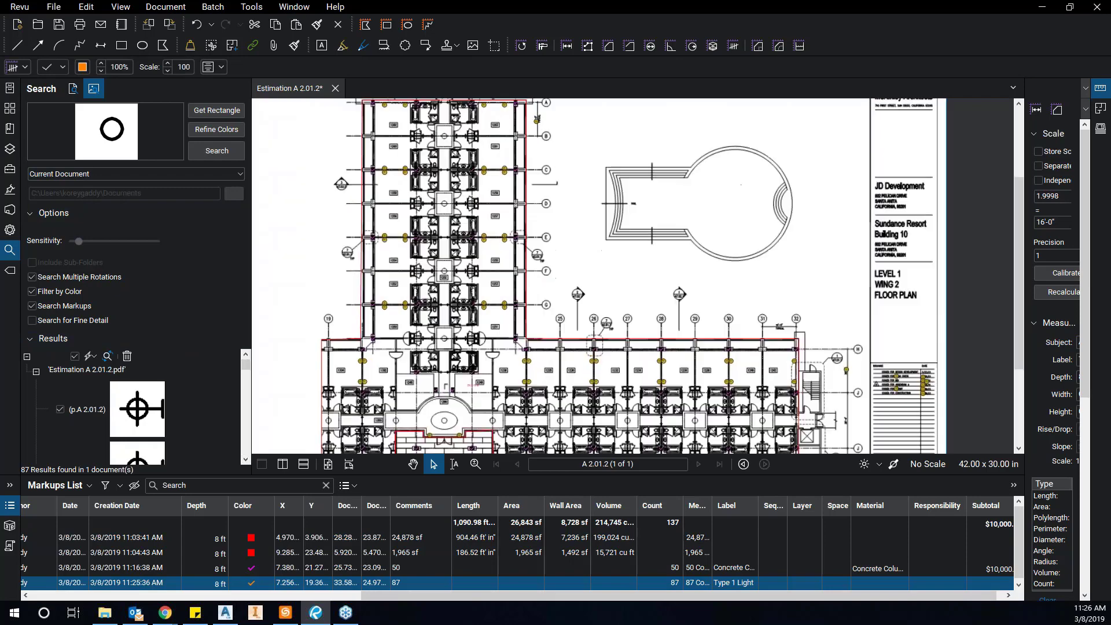
{"action": "scroll", "coordinate": [605, 376], "scroll_direction": "up", "scroll_amount": 8}
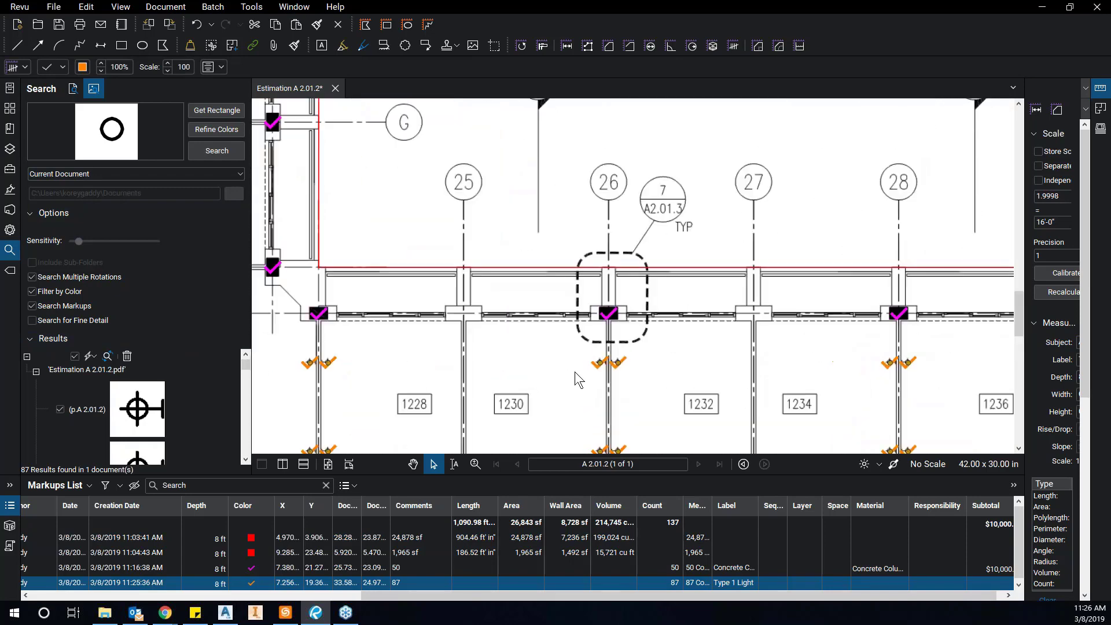
{"action": "scroll", "coordinate": [574, 371], "scroll_direction": "up", "scroll_amount": 1}
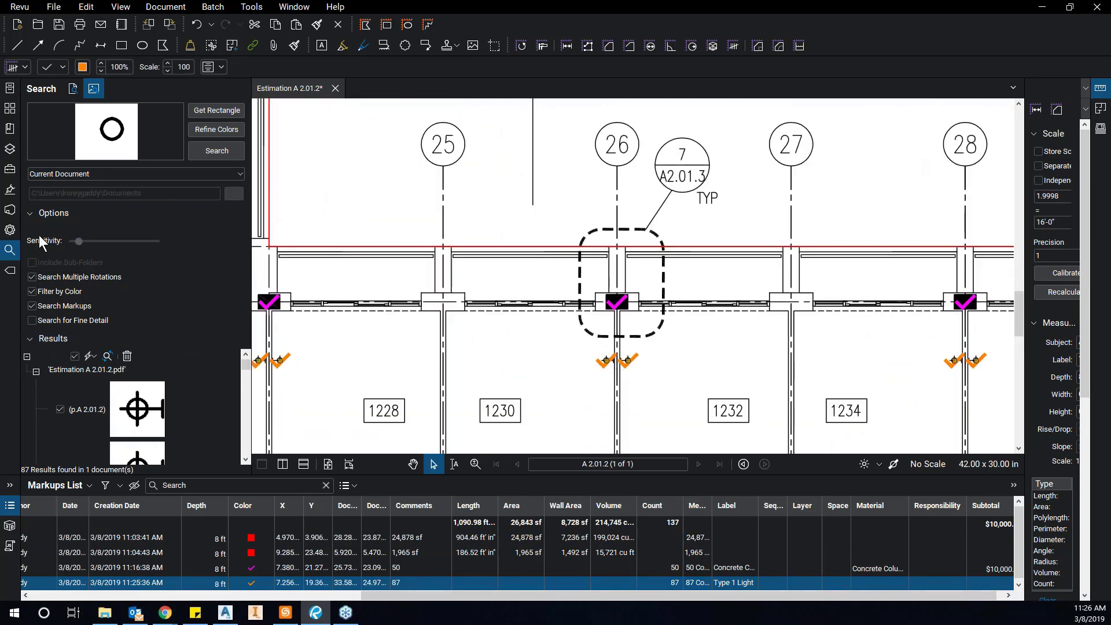
{"action": "left_click", "coordinate": [10, 231]}
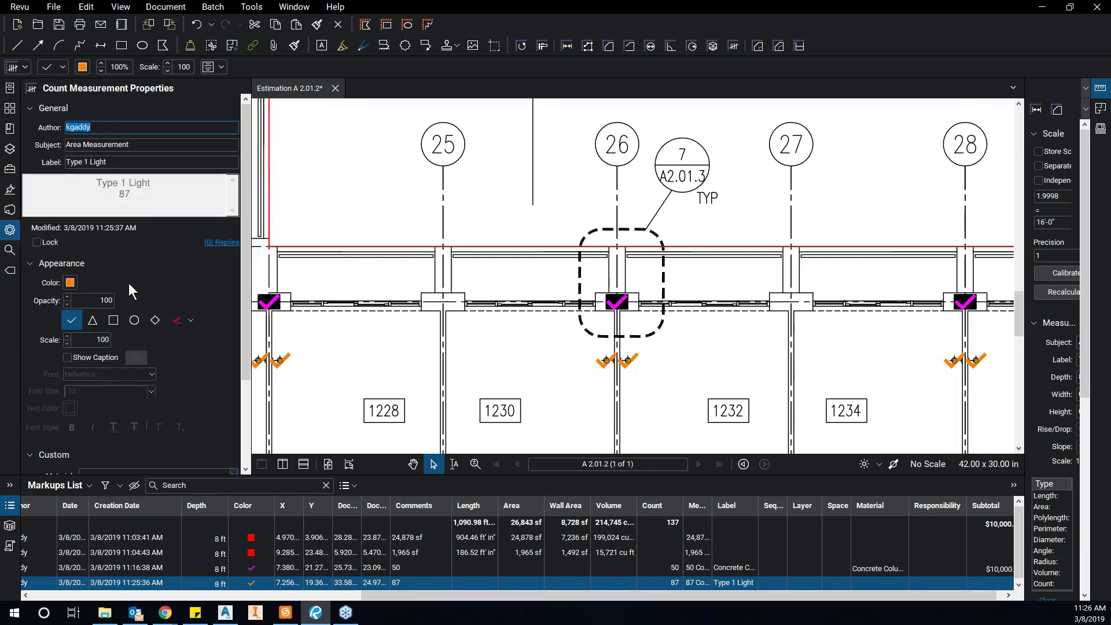
{"action": "left_click", "coordinate": [138, 144]}
{"action": "double_click", "coordinate": [137, 144]}
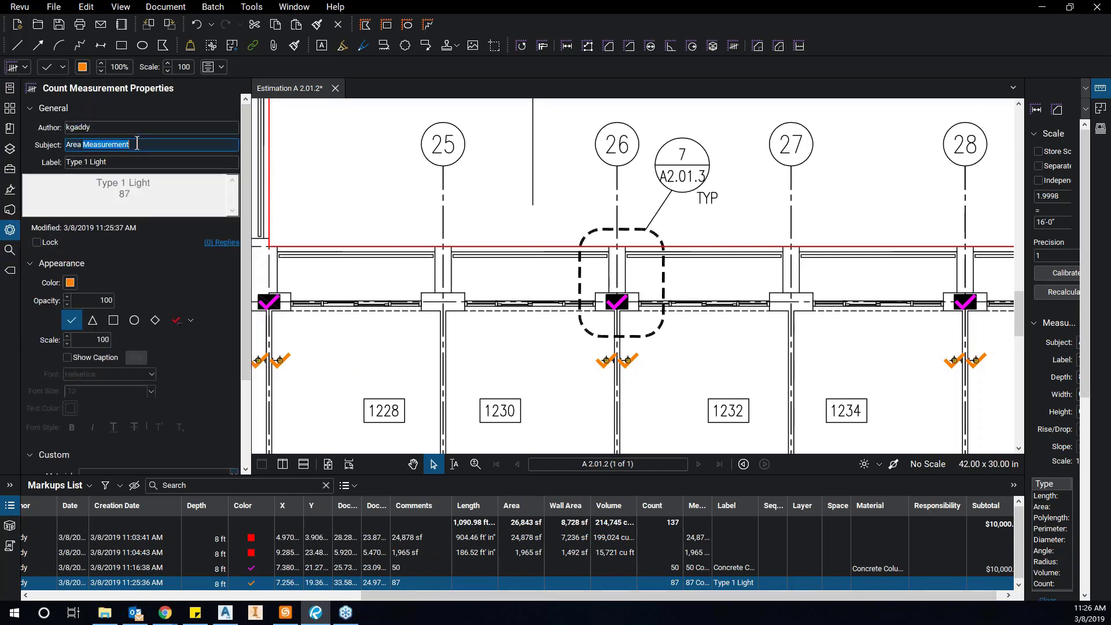
{"action": "left_click_drag", "start_coordinate": [137, 144], "coordinate": [64, 148]}
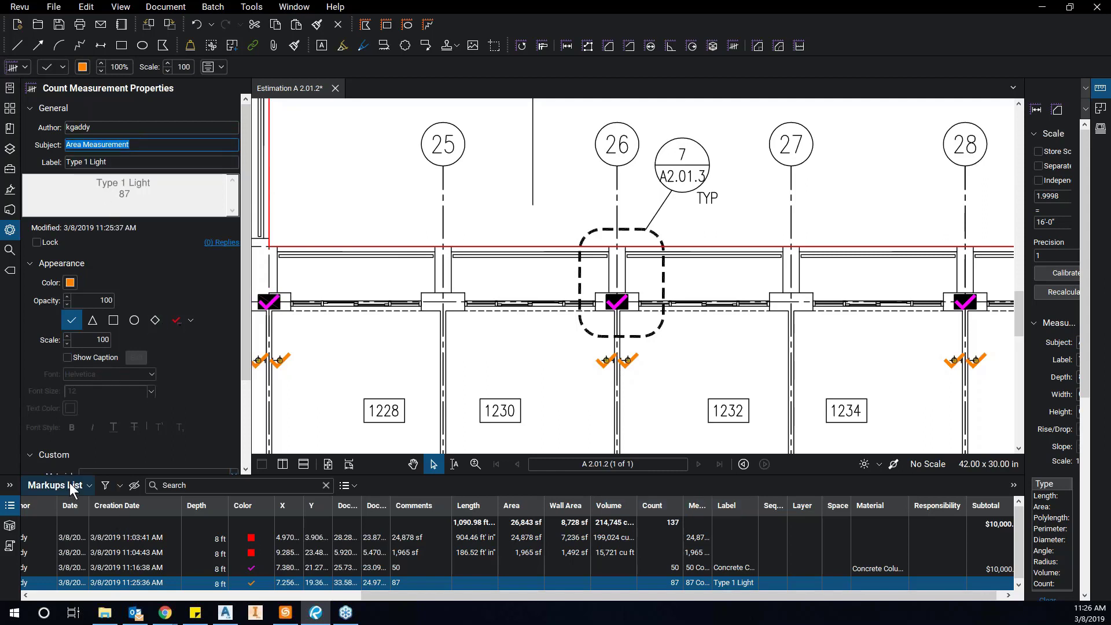
Look up the subject assigned to the Light Fixtures item in the Material custom column, leaving the column definition unmodified.
{"action": "left_click", "coordinate": [89, 485]}
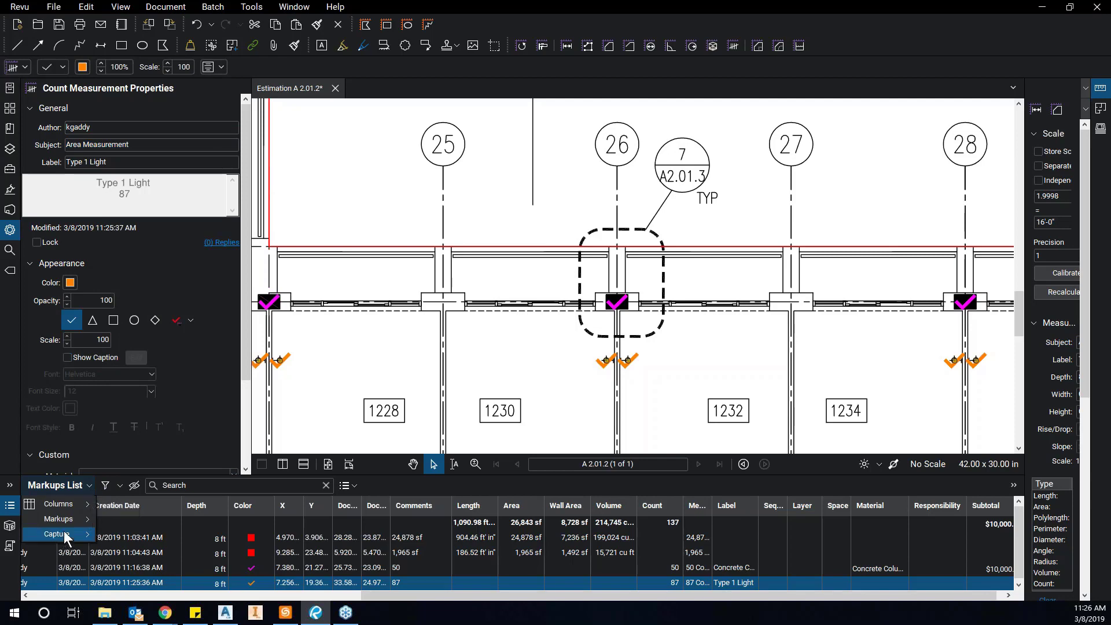
{"action": "mouse_move", "coordinate": [68, 504]}
{"action": "left_click", "coordinate": [143, 591]}
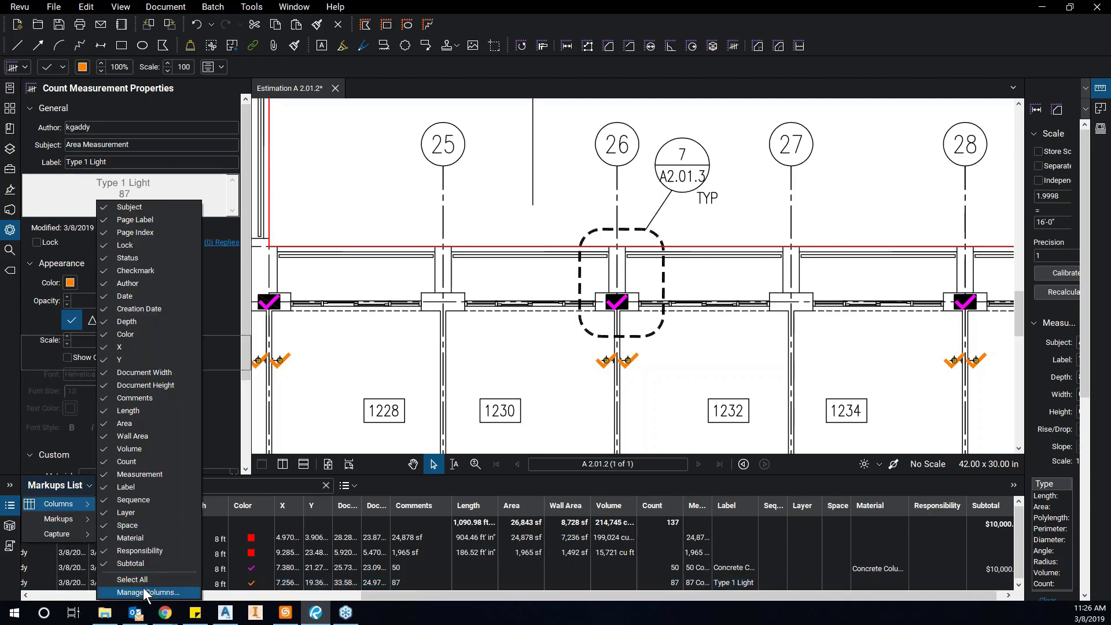
{"action": "left_click", "coordinate": [498, 203]}
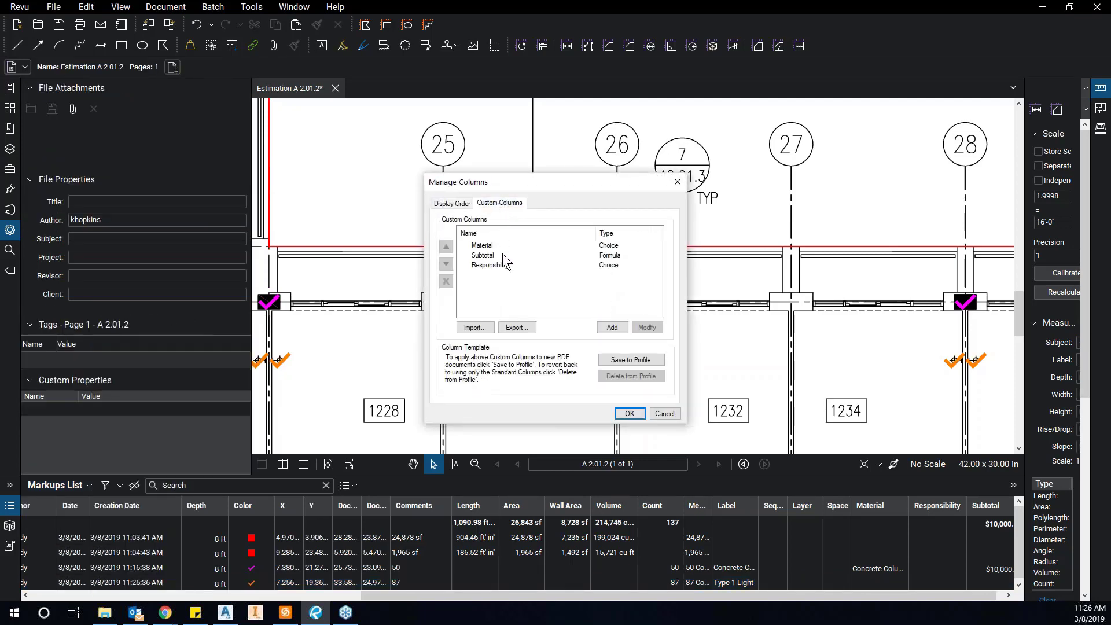
{"action": "left_click", "coordinate": [509, 245]}
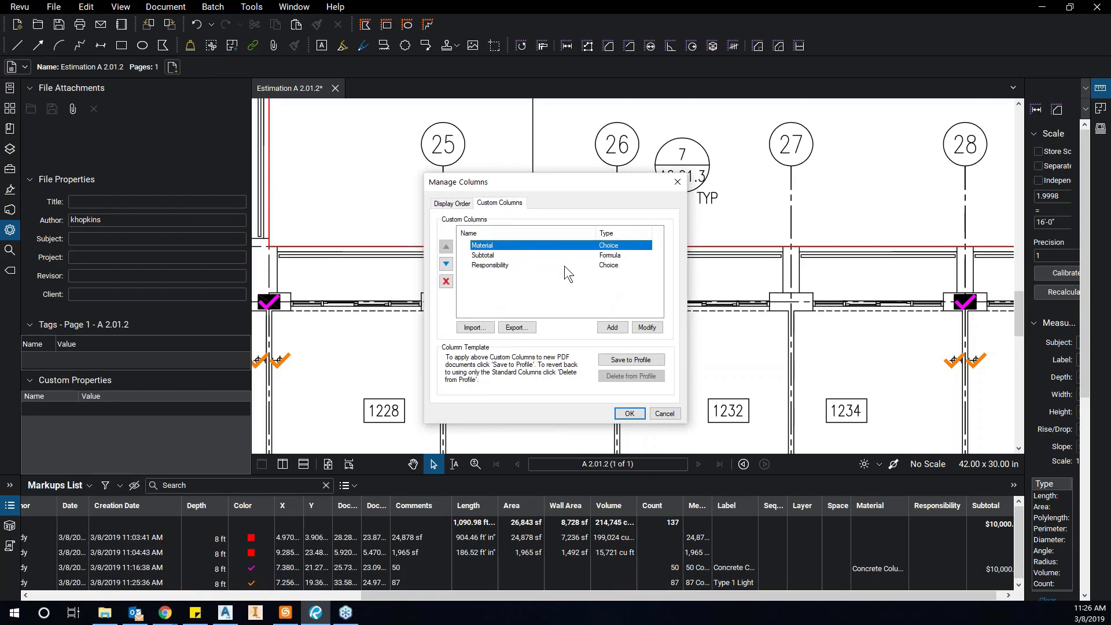
{"action": "left_click", "coordinate": [646, 328]}
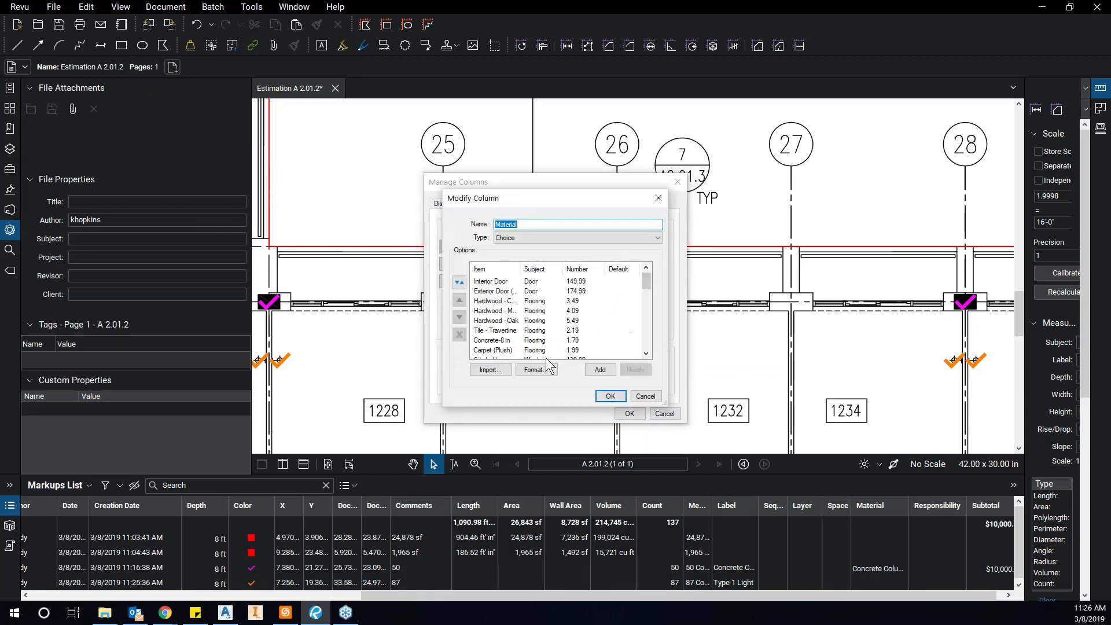
{"action": "scroll", "coordinate": [546, 357], "scroll_direction": "down", "scroll_amount": 8}
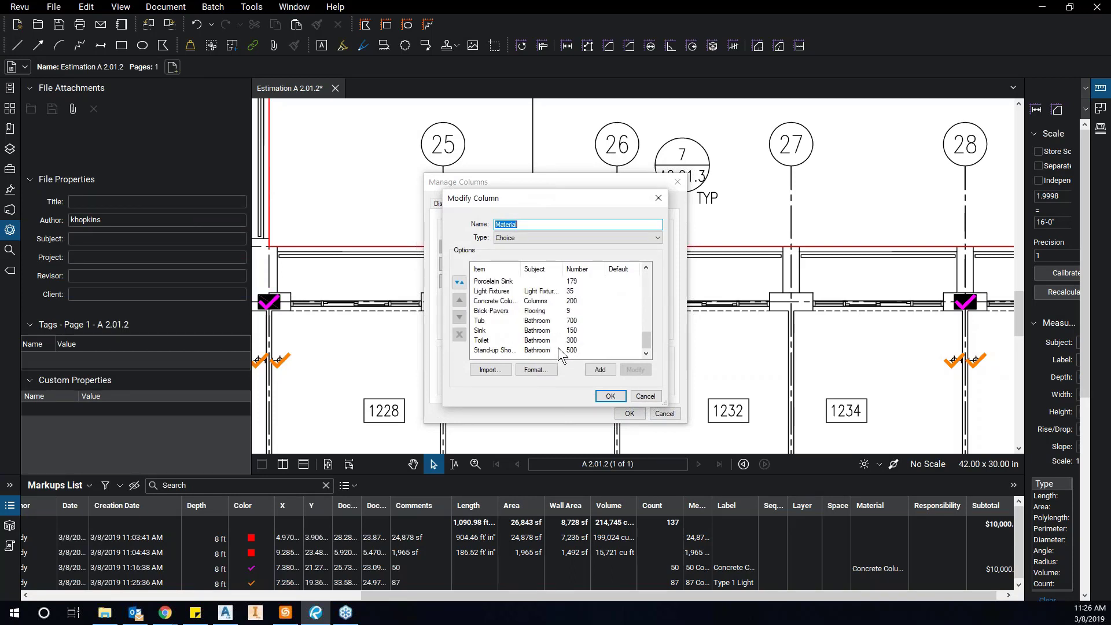
{"action": "left_click_drag", "start_coordinate": [562, 269], "coordinate": [584, 269]}
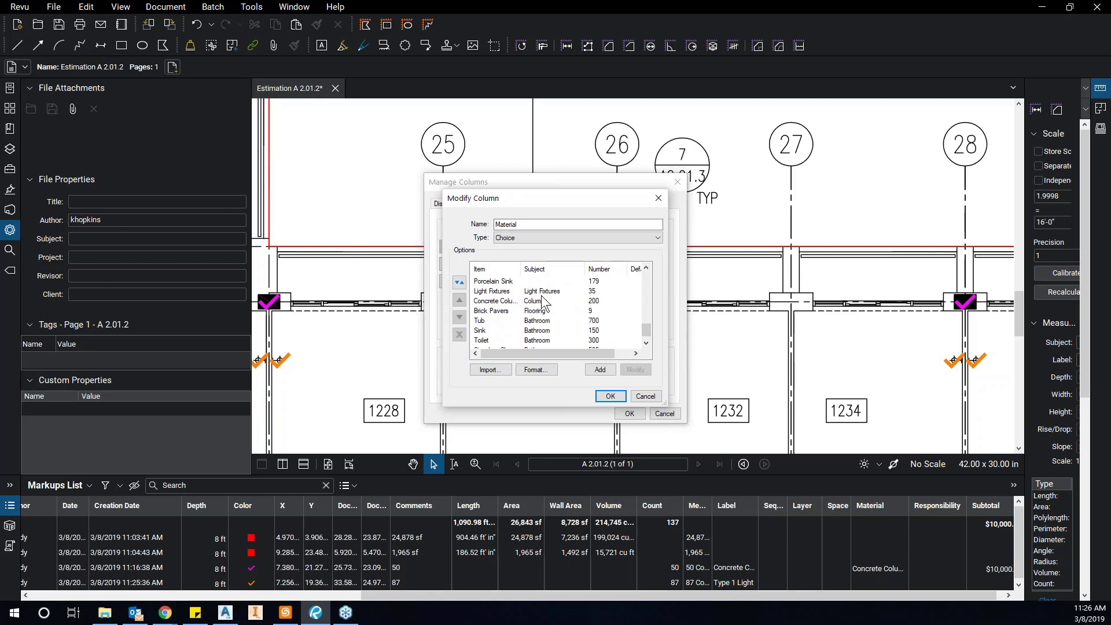
{"action": "left_click", "coordinate": [648, 397]}
{"action": "left_click", "coordinate": [664, 414]}
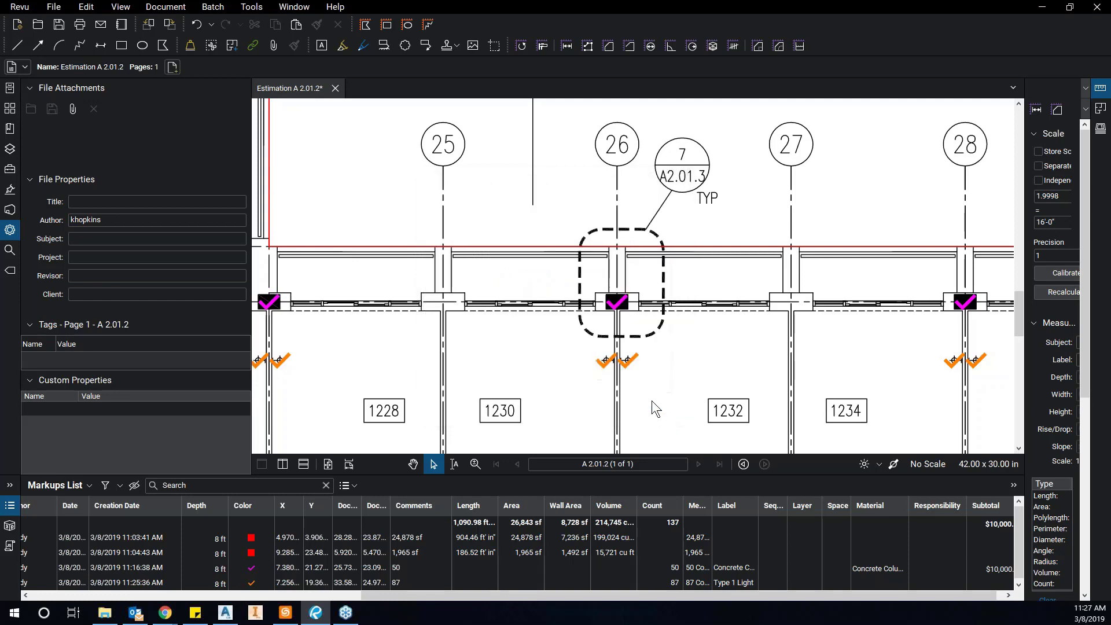
Change the subject of the Type 1 Light count to Light Fixtures and check its entry in the Markups List.
{"action": "left_click", "coordinate": [626, 359]}
{"action": "left_click_drag", "start_coordinate": [141, 145], "coordinate": [66, 145]}
{"action": "type", "text": "Light Fixture"}
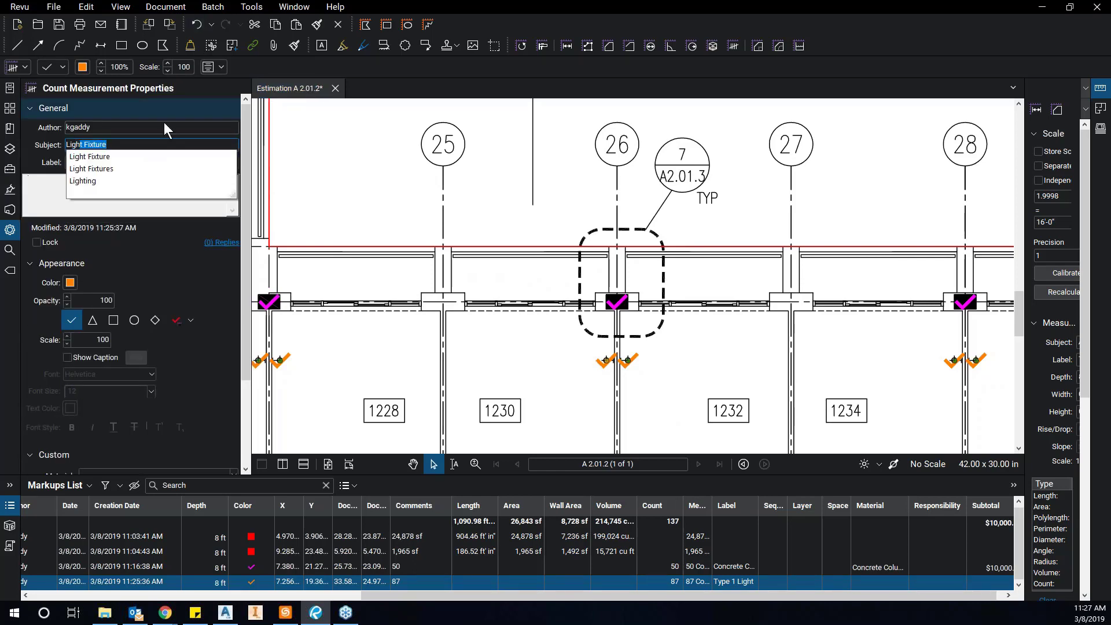
{"action": "left_click", "coordinate": [116, 168]}
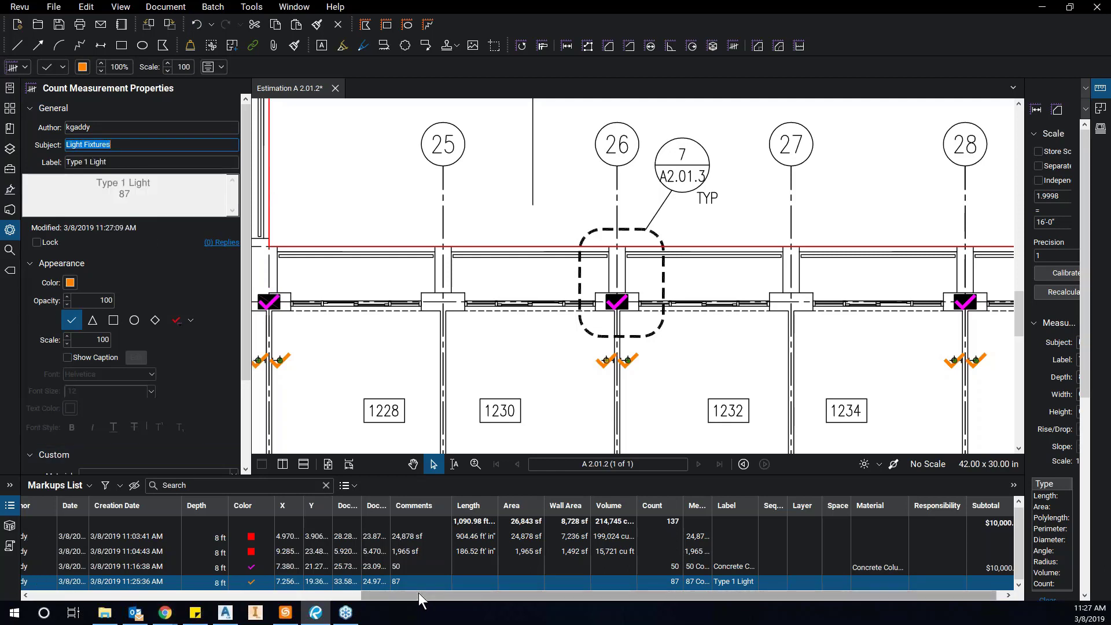
{"action": "left_click_drag", "start_coordinate": [418, 592], "coordinate": [230, 610]}
{"action": "left_click_drag", "start_coordinate": [134, 596], "coordinate": [78, 595]}
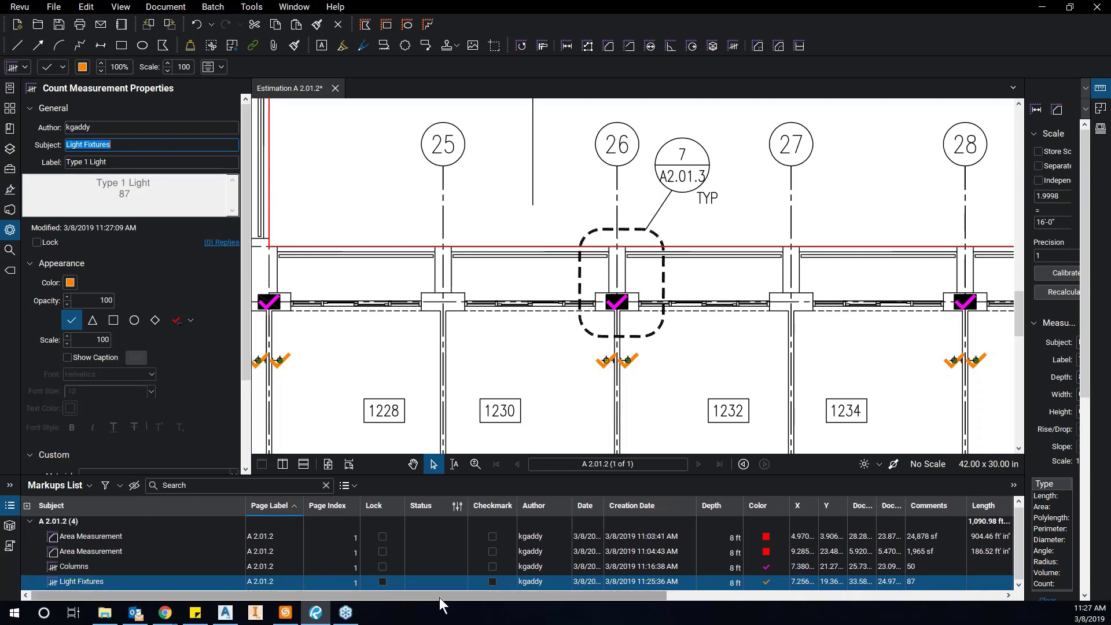
Assign the Light Fixtures material to the Type 1 Light count in the Markups List and check its subtotal.
{"action": "left_click_drag", "start_coordinate": [439, 597], "coordinate": [778, 594]}
{"action": "left_click", "coordinate": [890, 584]}
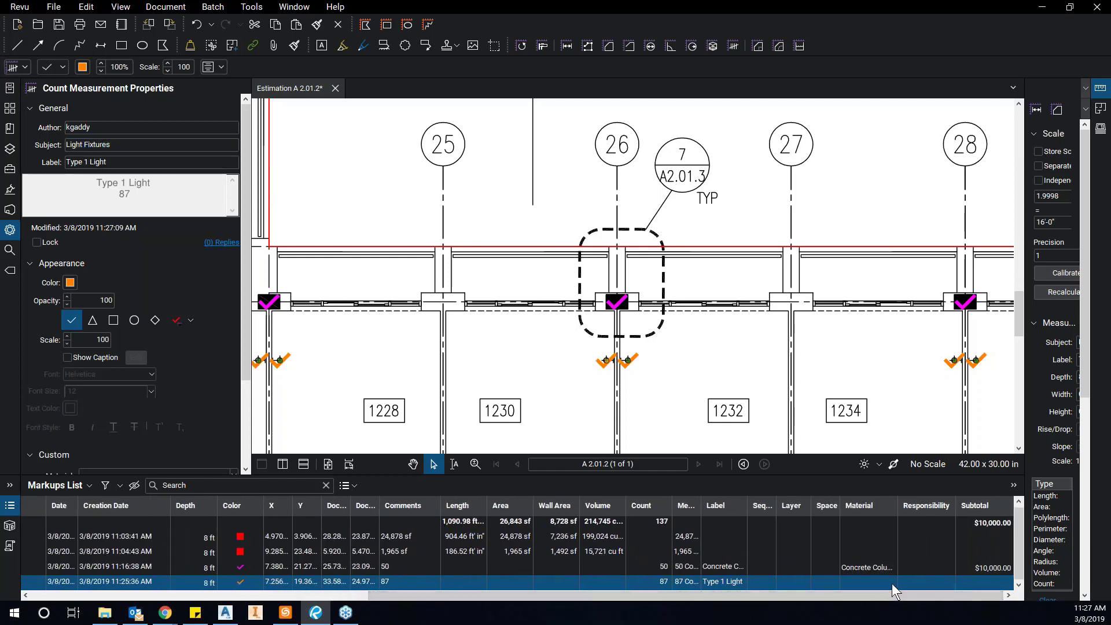
{"action": "left_click", "coordinate": [892, 583]}
{"action": "left_click", "coordinate": [892, 583]}
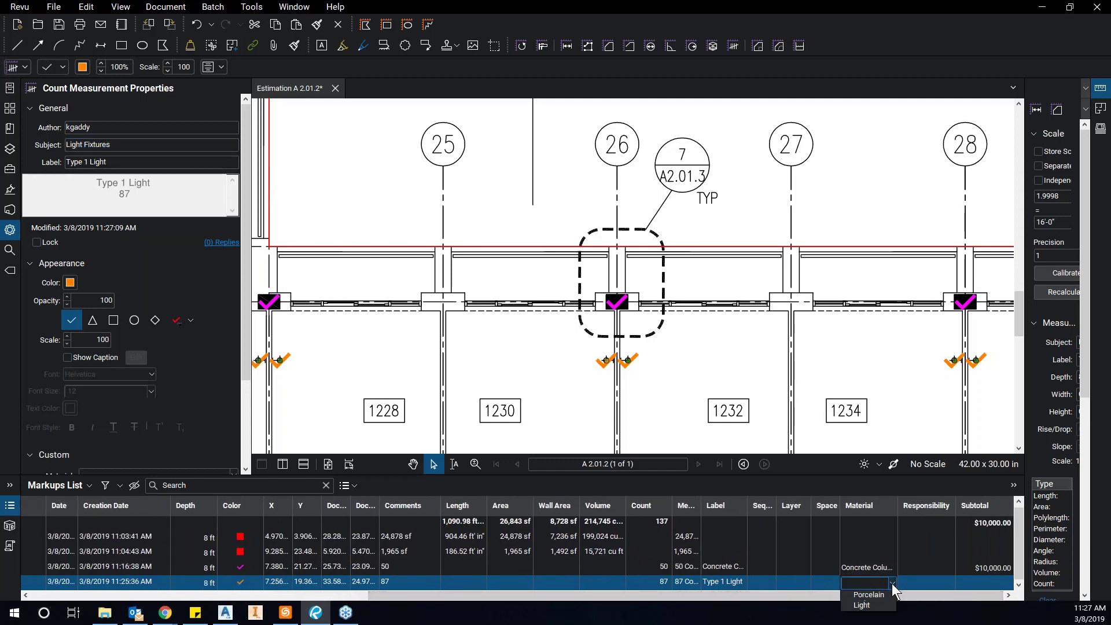
{"action": "left_click", "coordinate": [867, 604]}
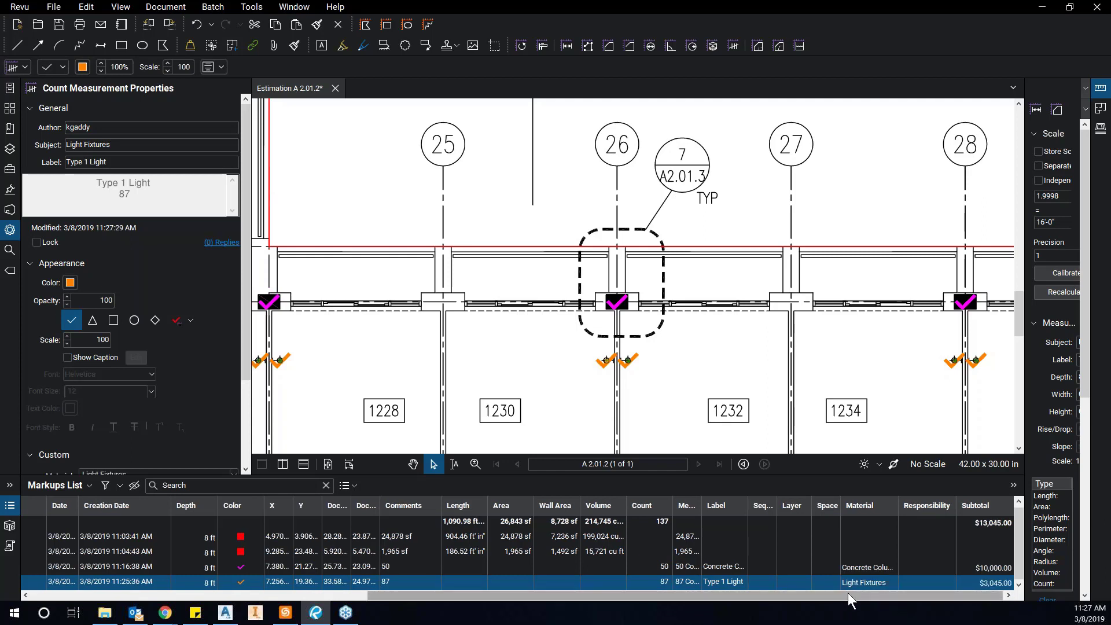
{"action": "left_click_drag", "start_coordinate": [848, 593], "coordinate": [937, 598]}
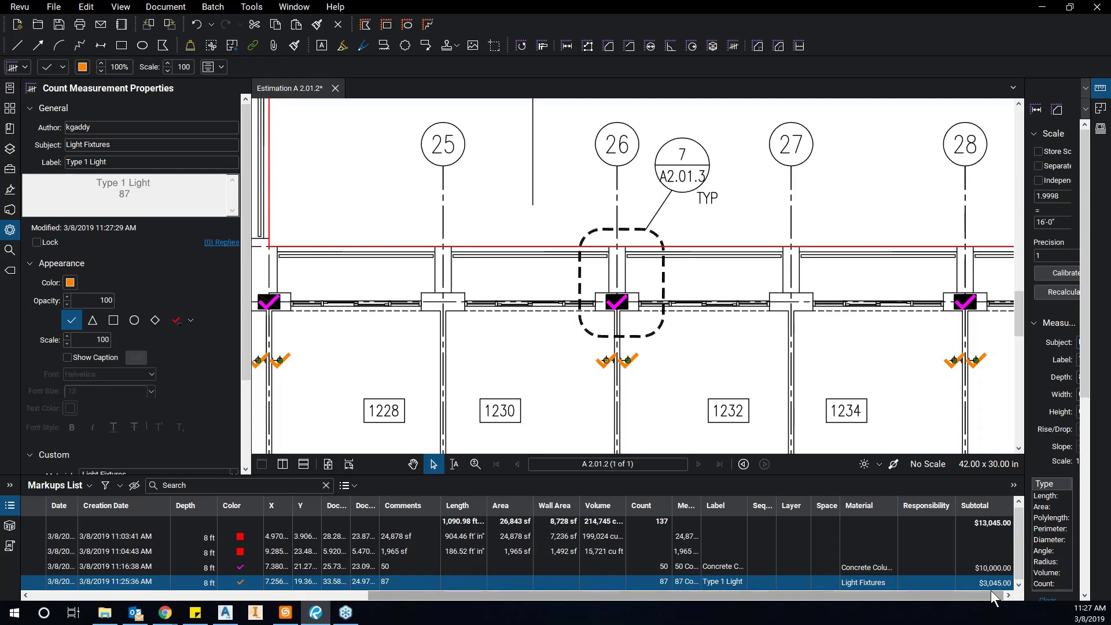
{"action": "left_click", "coordinate": [991, 586]}
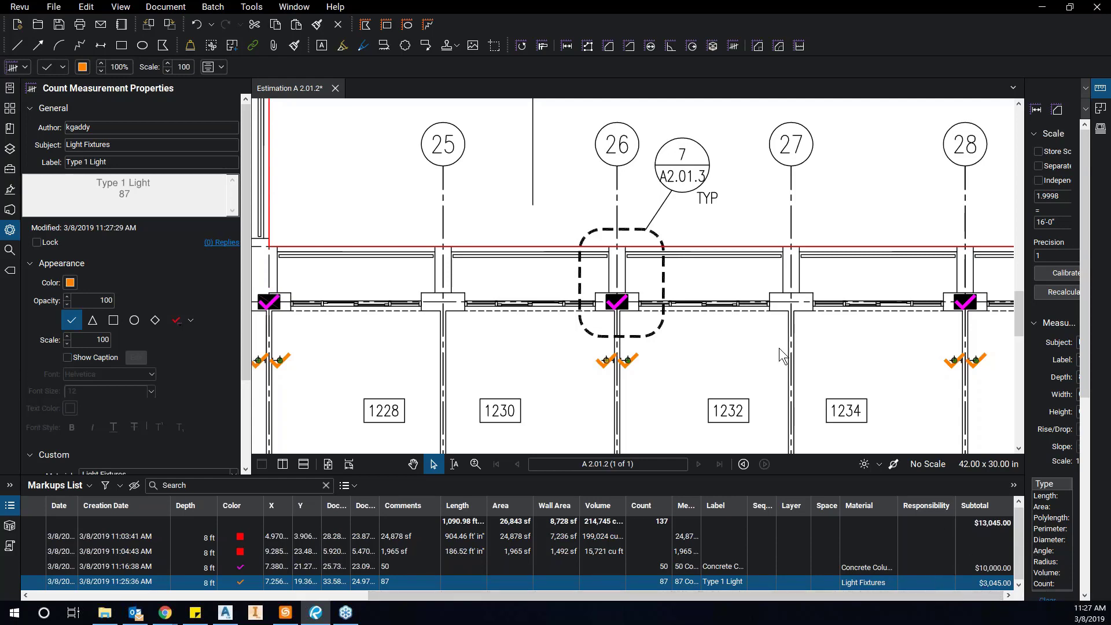
Run a visual search of the current document for the bathroom sink symbol, captured from the plan just below a concrete column.
{"action": "scroll", "coordinate": [783, 352], "scroll_direction": "down", "scroll_amount": 3}
{"action": "scroll", "coordinate": [729, 348], "scroll_direction": "right", "scroll_amount": 5}
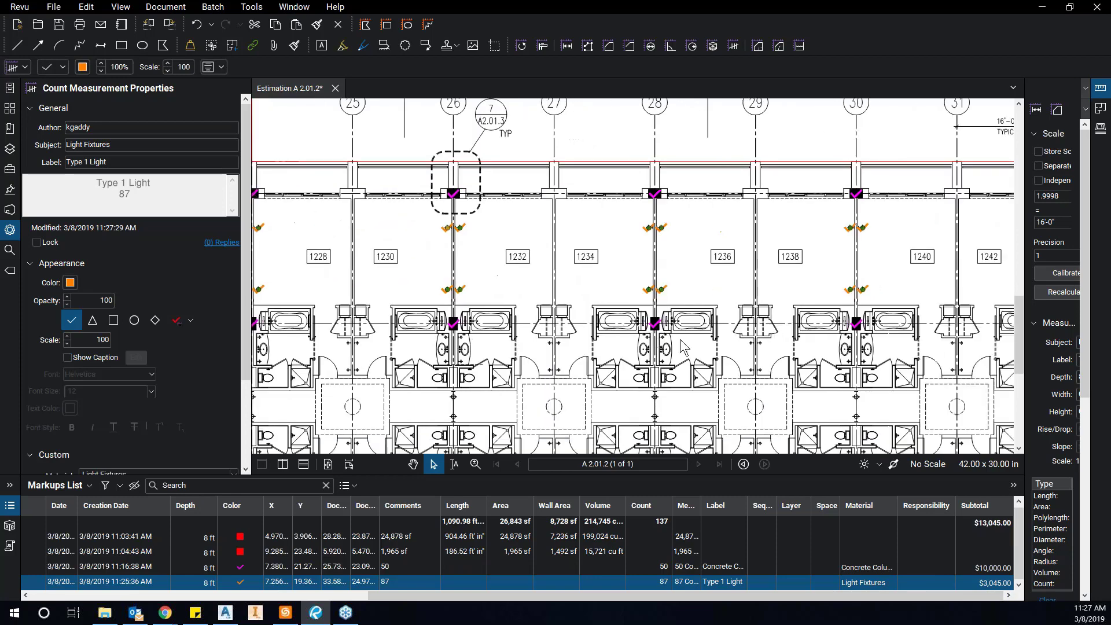
{"action": "scroll", "coordinate": [577, 379], "scroll_direction": "up", "scroll_amount": 3}
{"action": "scroll", "coordinate": [453, 342], "scroll_direction": "up", "scroll_amount": 5}
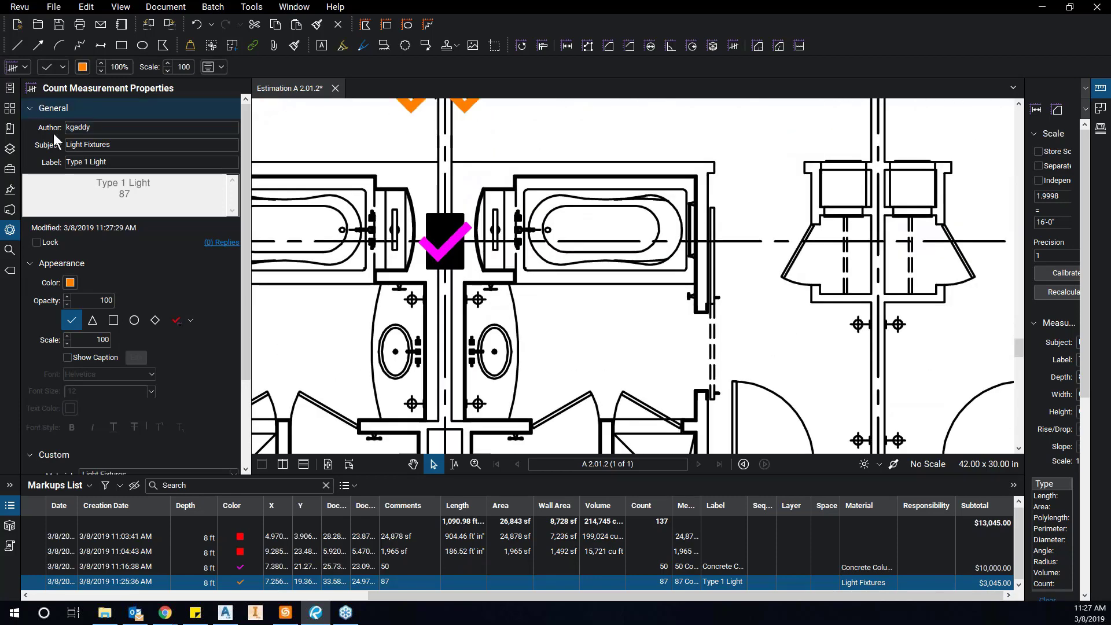
{"action": "left_click", "coordinate": [9, 250]}
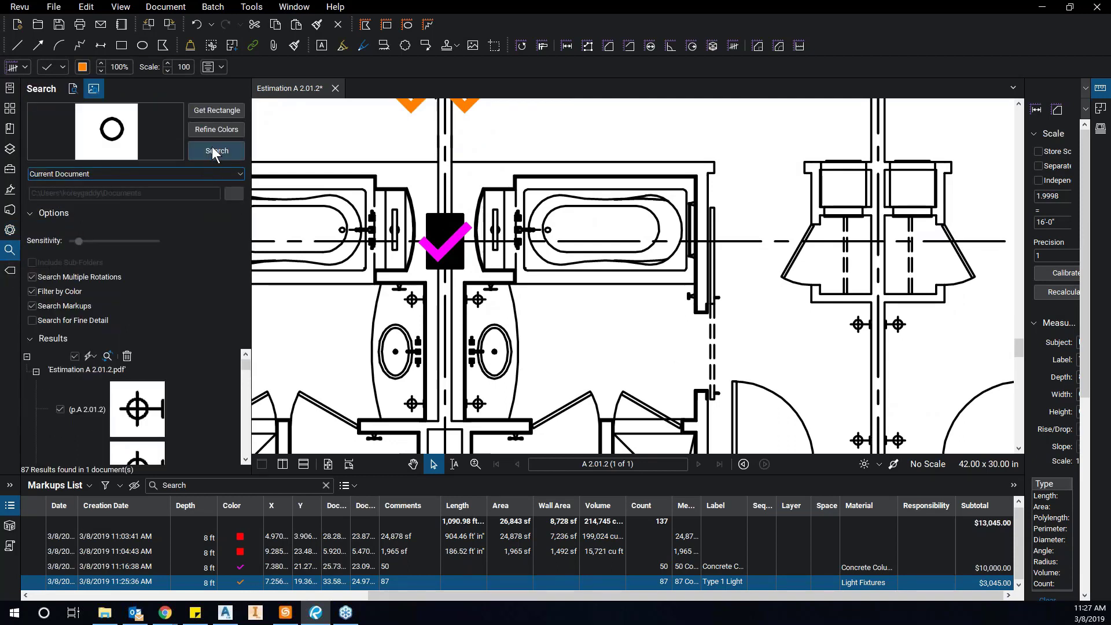
{"action": "left_click", "coordinate": [218, 110]}
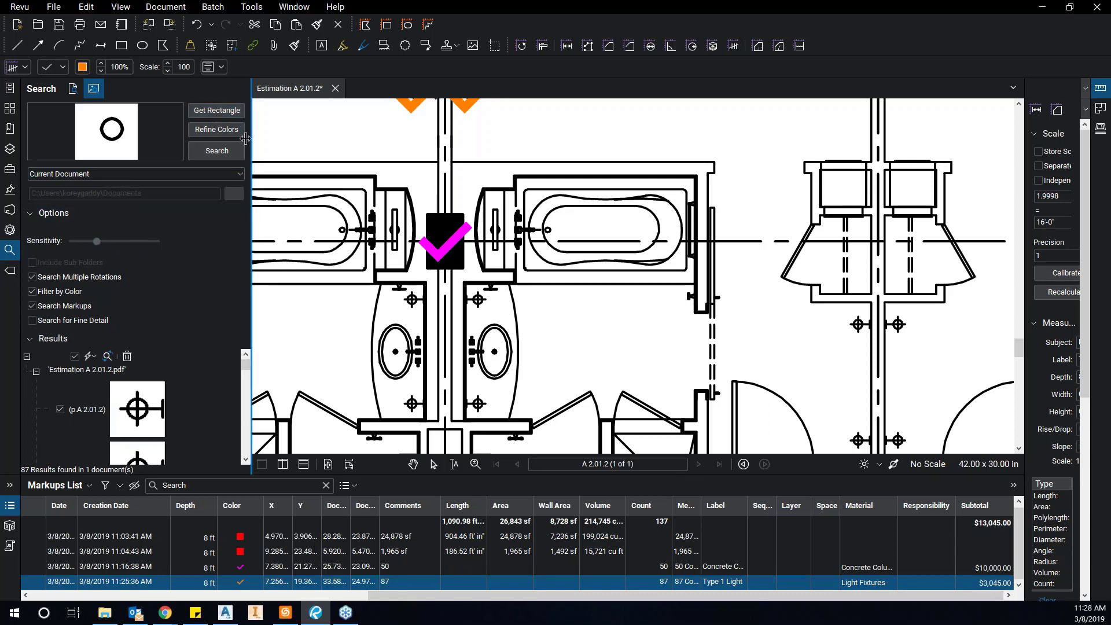
{"action": "left_click", "coordinate": [433, 464]}
{"action": "scroll", "coordinate": [473, 343], "scroll_direction": "up", "scroll_amount": 3}
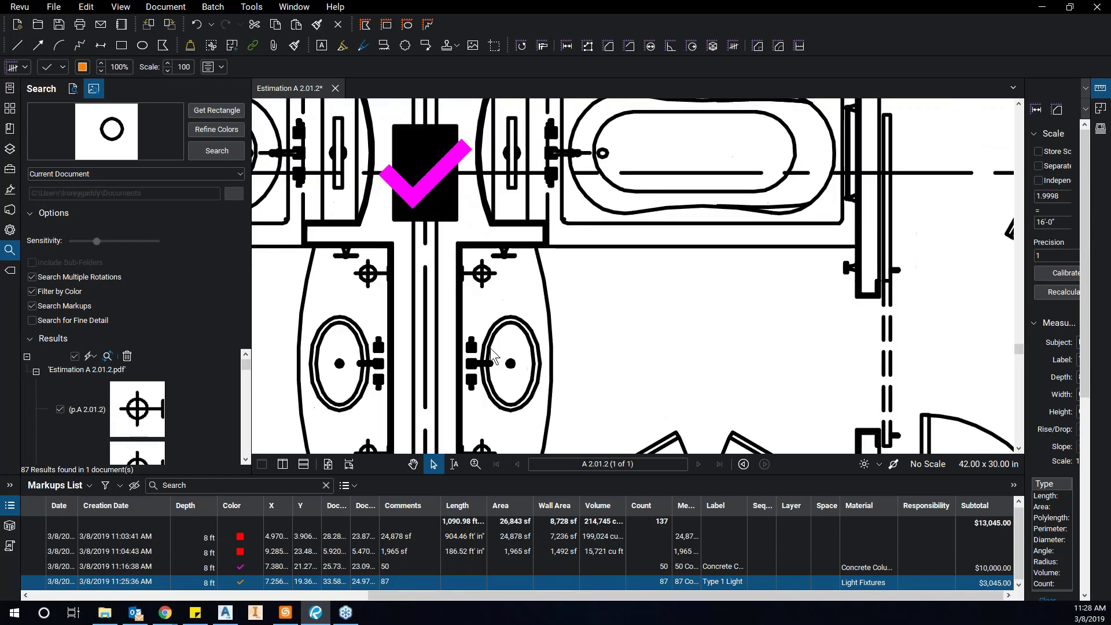
{"action": "left_click", "coordinate": [232, 110]}
{"action": "left_click_drag", "start_coordinate": [443, 310], "coordinate": [546, 421]}
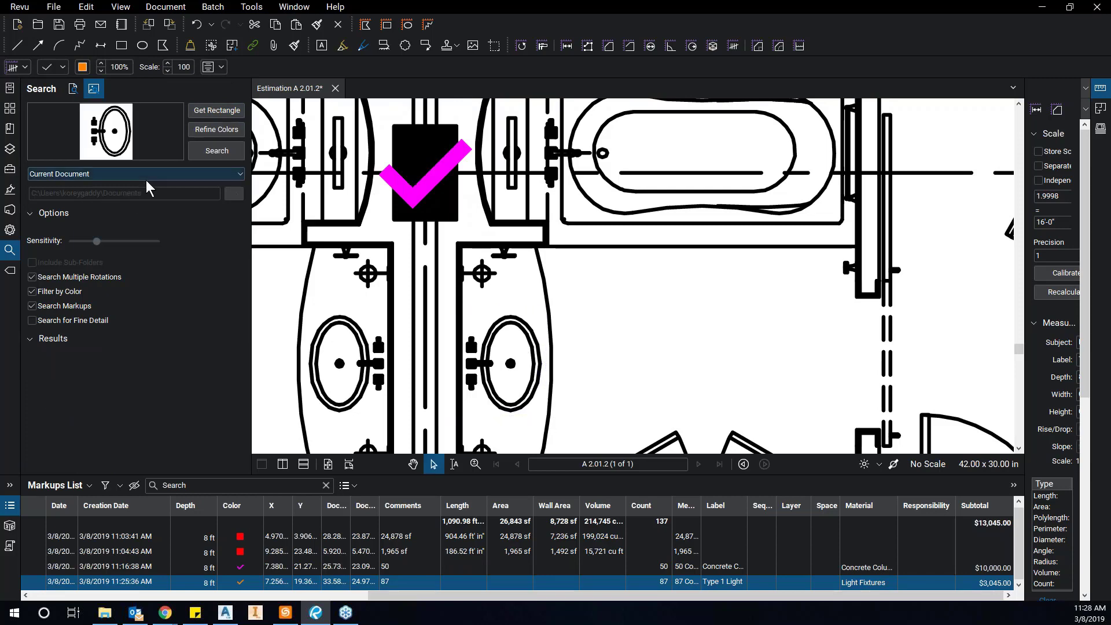
{"action": "left_click", "coordinate": [229, 151]}
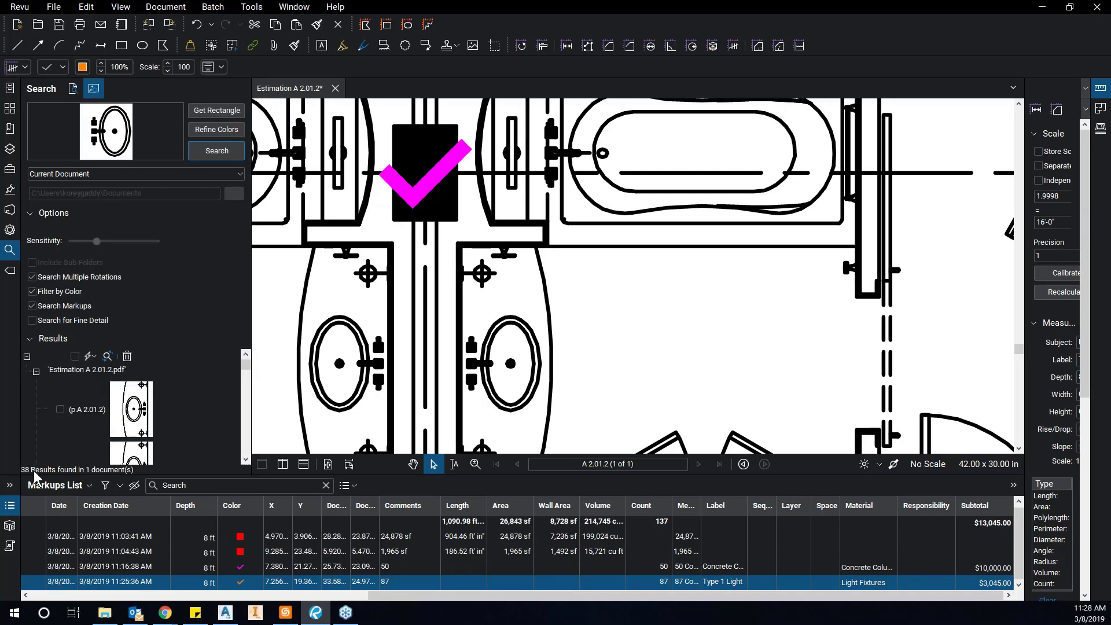
Check all the search results and apply the Cost Estimation count measurement Bathroom Sink to them.
{"action": "left_click", "coordinate": [74, 357]}
{"action": "left_click", "coordinate": [95, 357]}
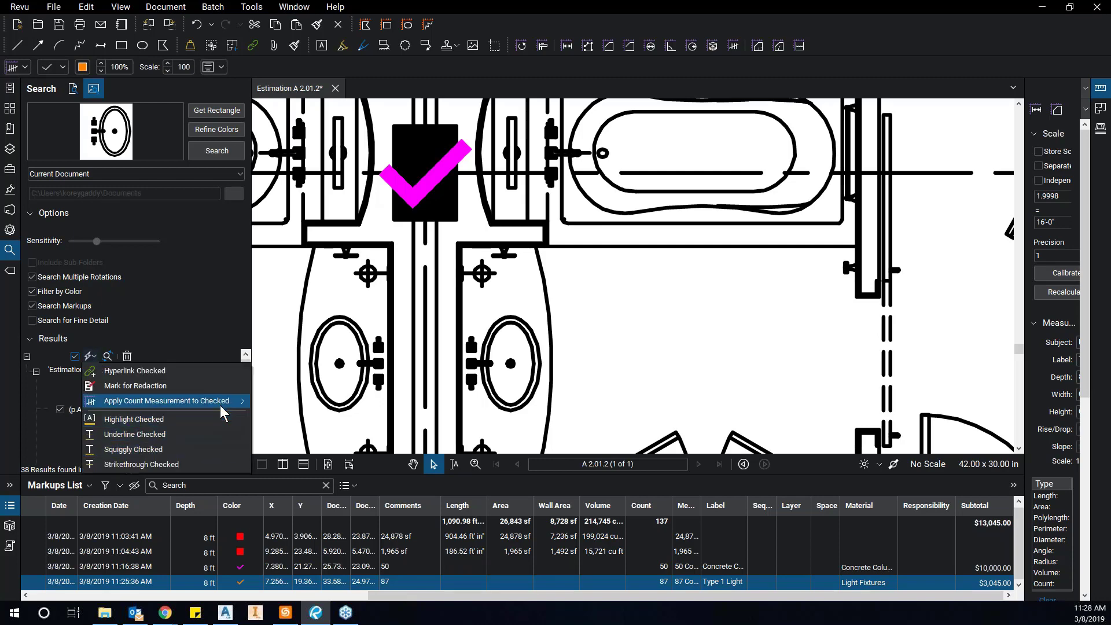
{"action": "mouse_move", "coordinate": [219, 405]}
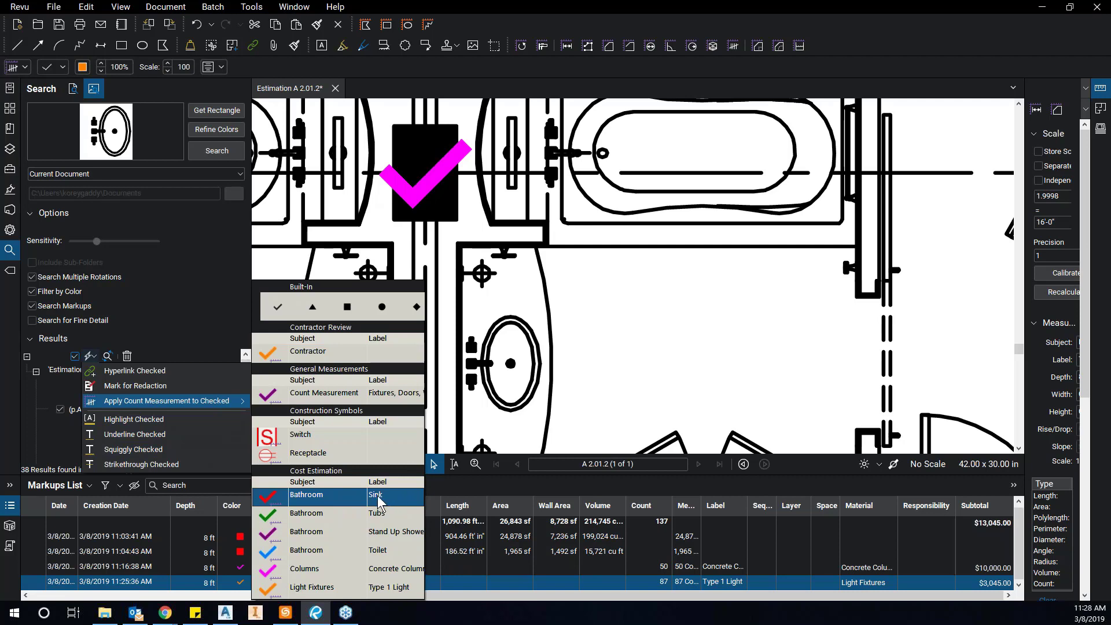
{"action": "left_click", "coordinate": [317, 498]}
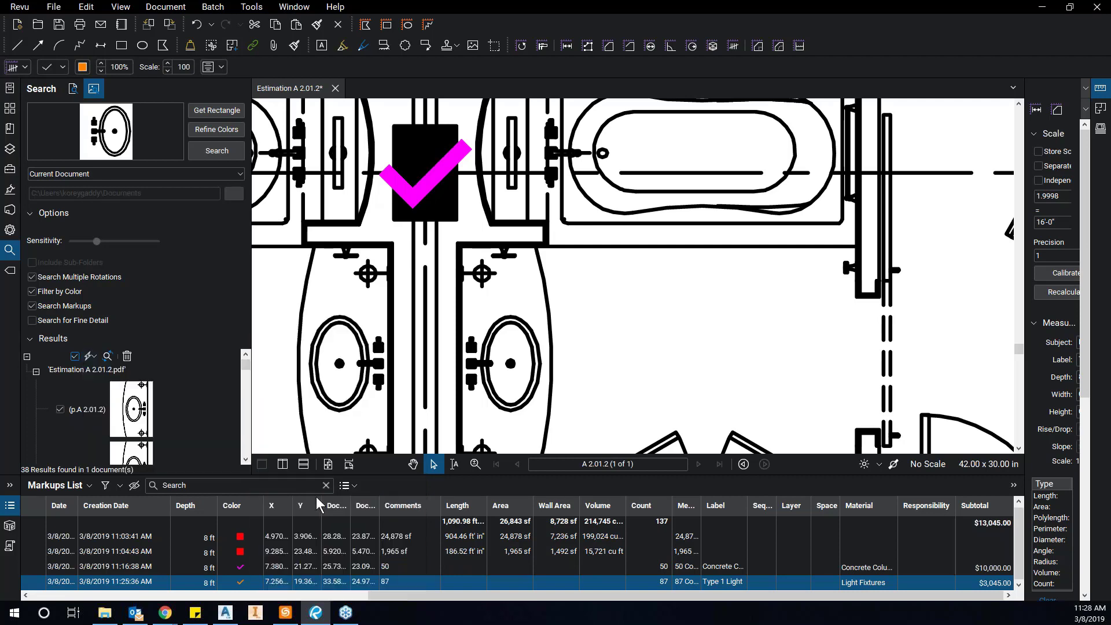
Examine the red sink count marks in the bathrooms across both wings of the floor plan.
{"action": "scroll", "coordinate": [550, 297], "scroll_direction": "down", "scroll_amount": 5}
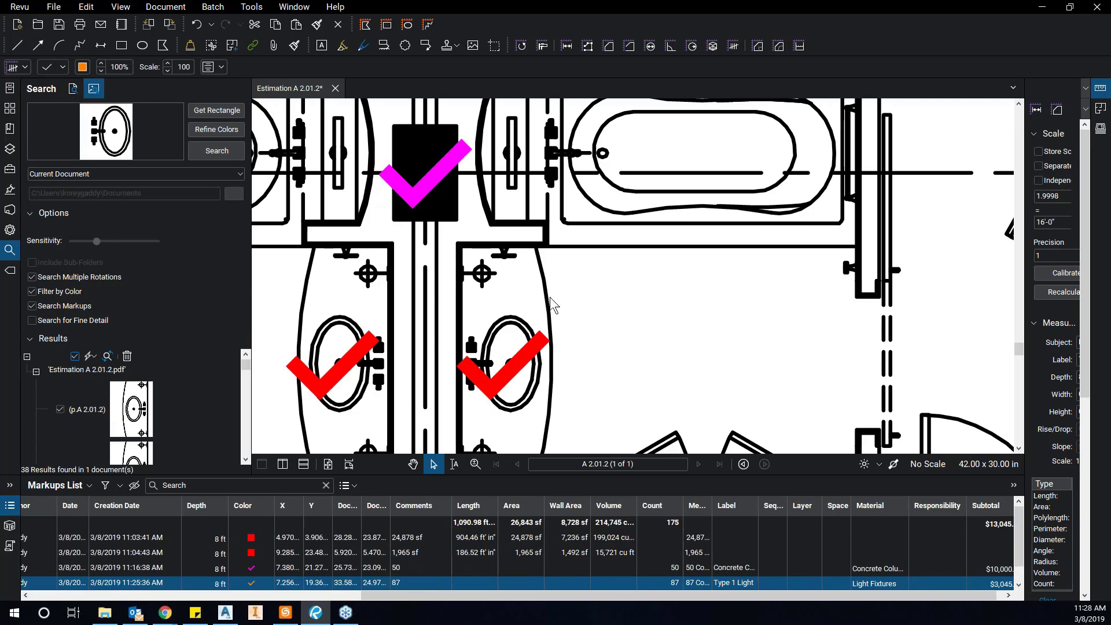
{"action": "scroll", "coordinate": [614, 293], "scroll_direction": "down", "scroll_amount": 6}
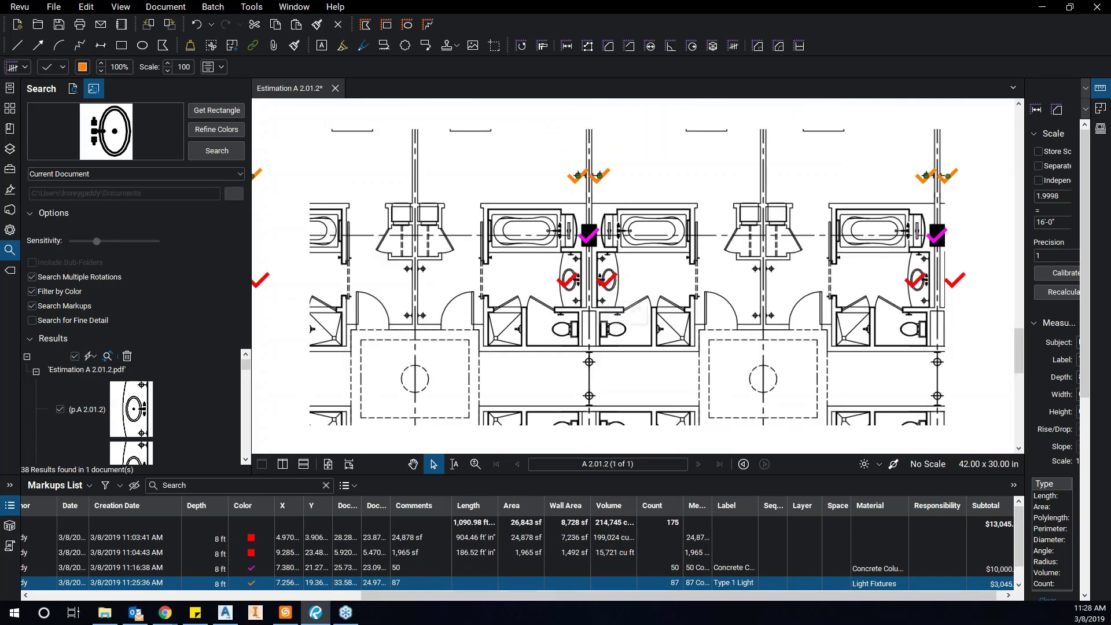
{"action": "mouse_move", "coordinate": [481, 376]}
{"action": "left_mouse_down"}
{"action": "mouse_move", "coordinate": [625, 323]}
{"action": "mouse_move", "coordinate": [702, 325]}
{"action": "left_mouse_up"}
{"action": "scroll", "coordinate": [578, 266], "scroll_direction": "down", "scroll_amount": 6}
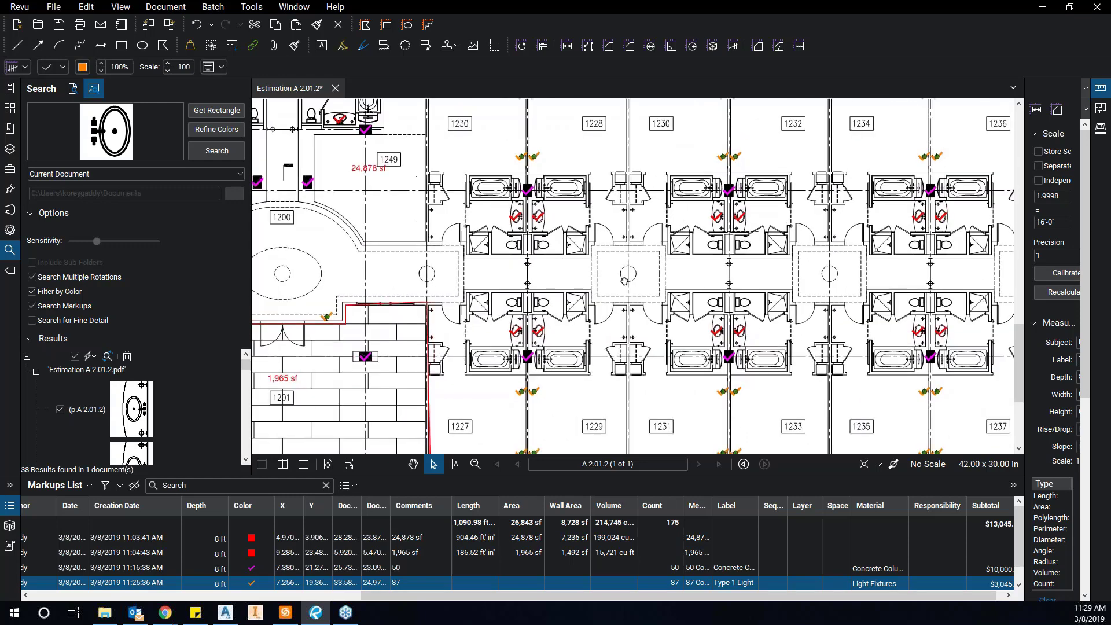
{"action": "scroll", "coordinate": [536, 254], "scroll_direction": "up", "scroll_amount": 8}
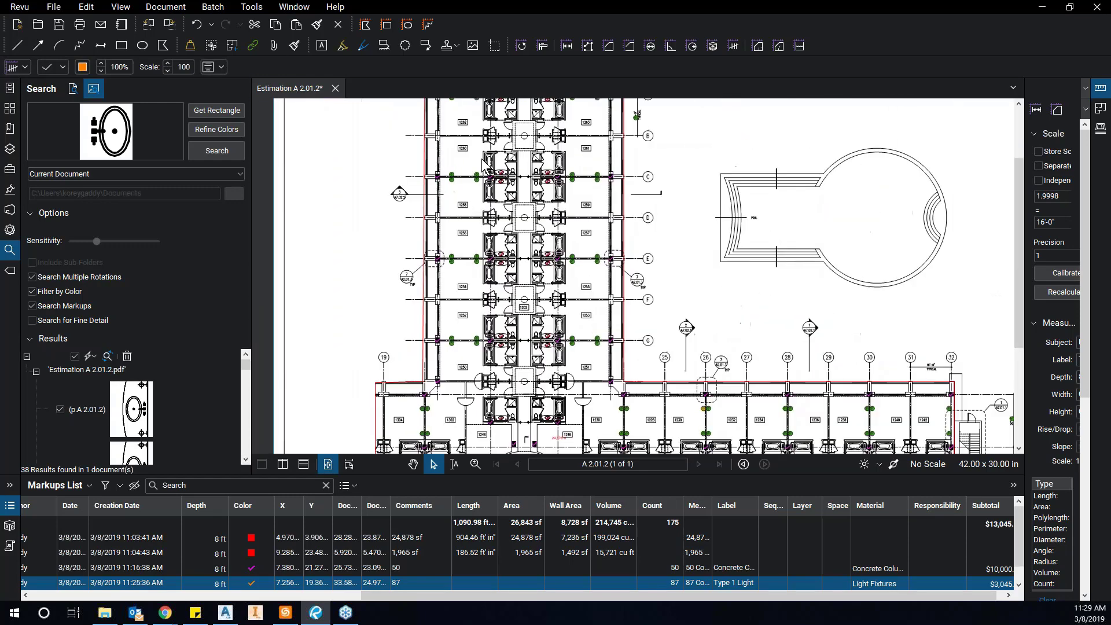
{"action": "scroll", "coordinate": [483, 215], "scroll_direction": "up", "scroll_amount": 1}
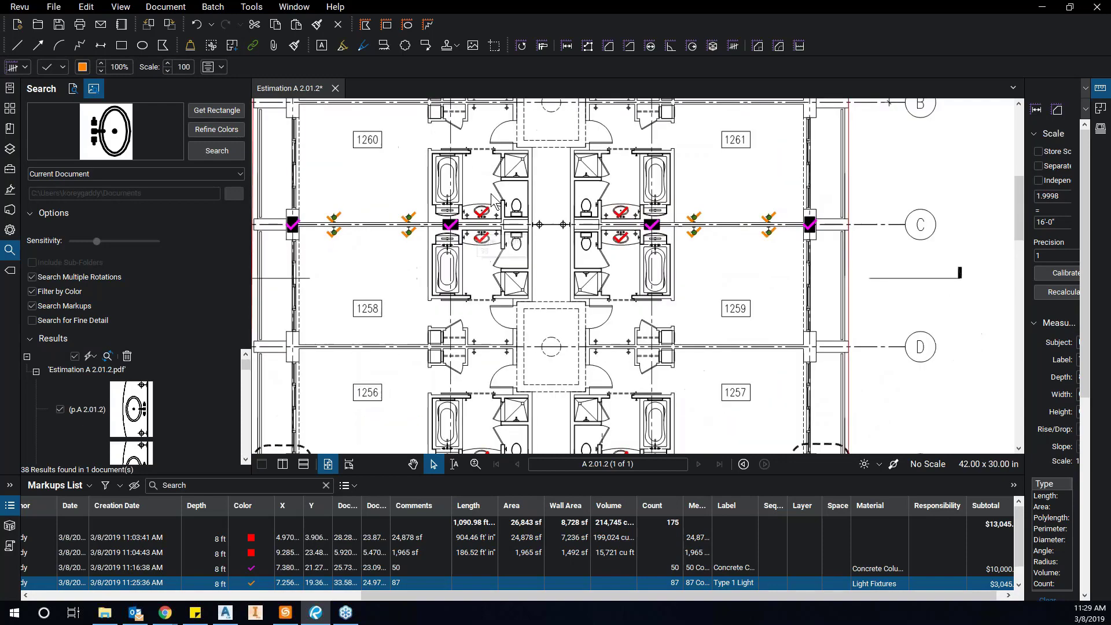
{"action": "scroll", "coordinate": [609, 365], "scroll_direction": "up", "scroll_amount": 1}
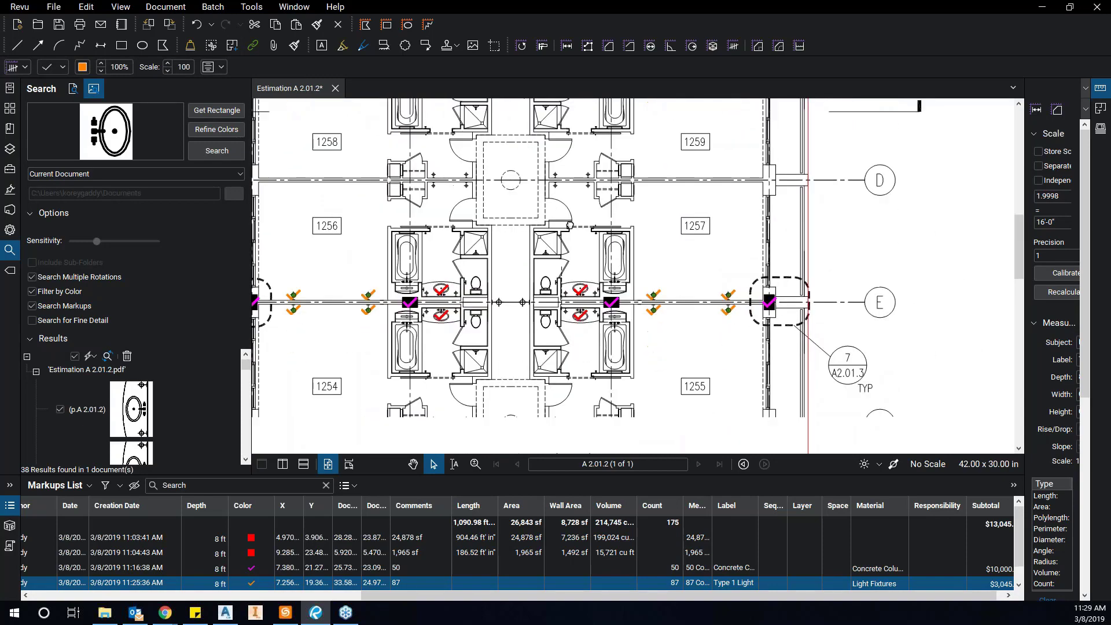
{"action": "scroll", "coordinate": [609, 365], "scroll_direction": "down", "scroll_amount": 3}
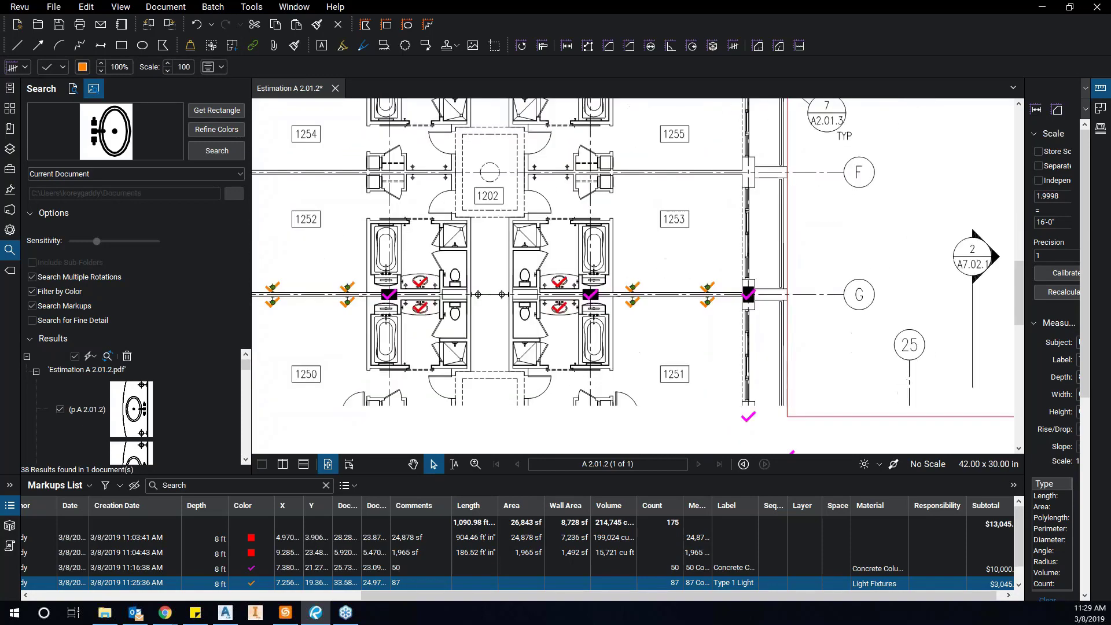
{"action": "scroll", "coordinate": [575, 324], "scroll_direction": "down", "scroll_amount": 5}
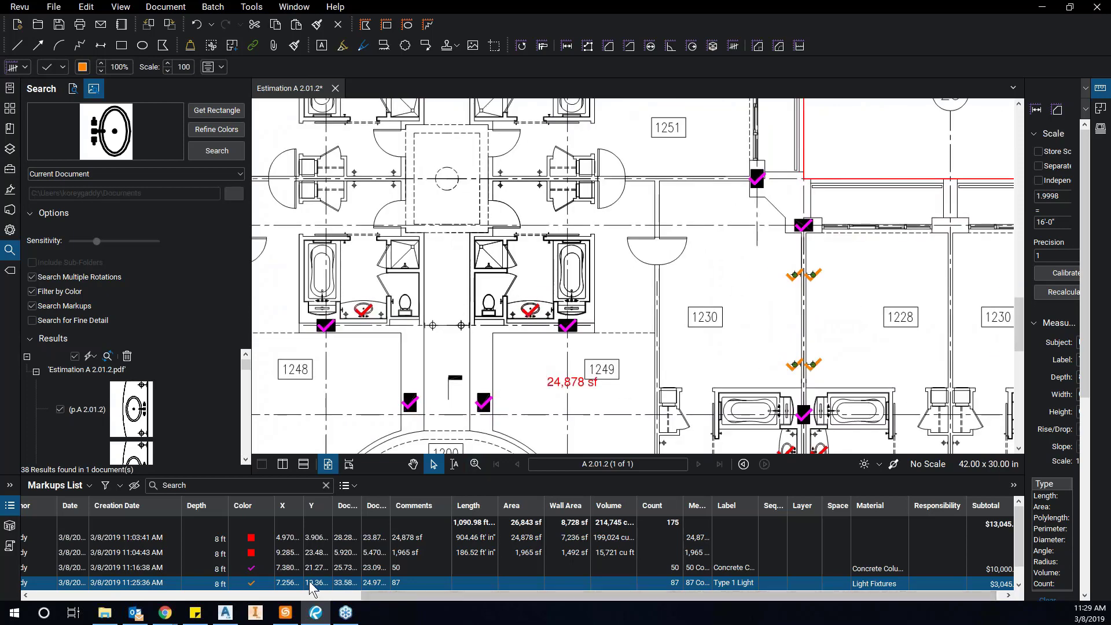
Select the new red sink count in the Markups List and set its subject to Bathroom.
{"action": "scroll", "coordinate": [174, 558], "scroll_direction": "down", "scroll_amount": 1}
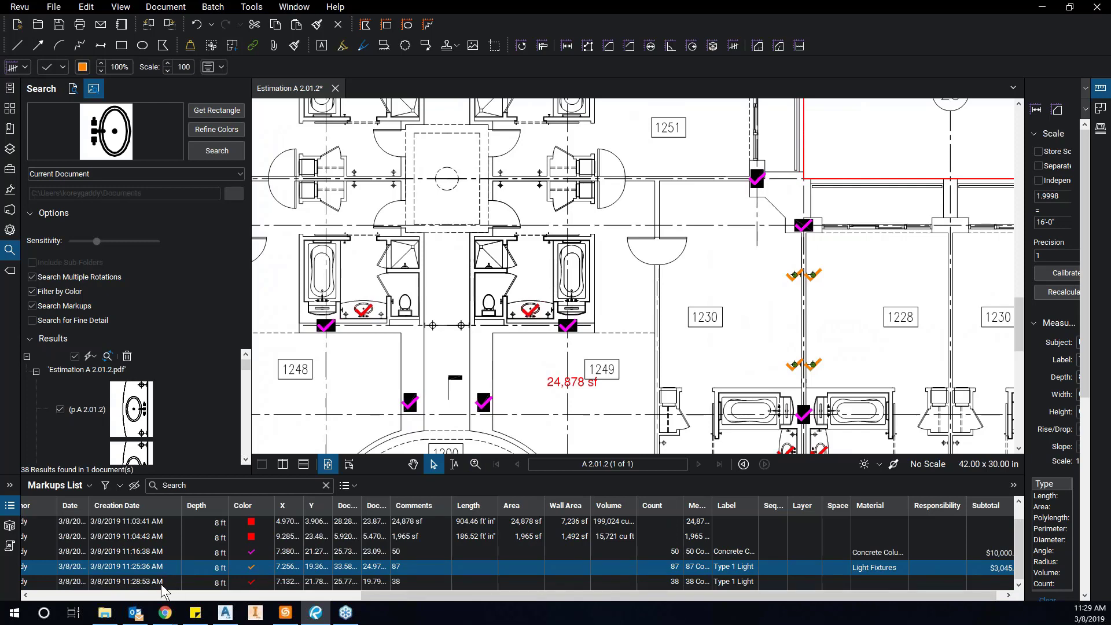
{"action": "left_click", "coordinate": [162, 582]}
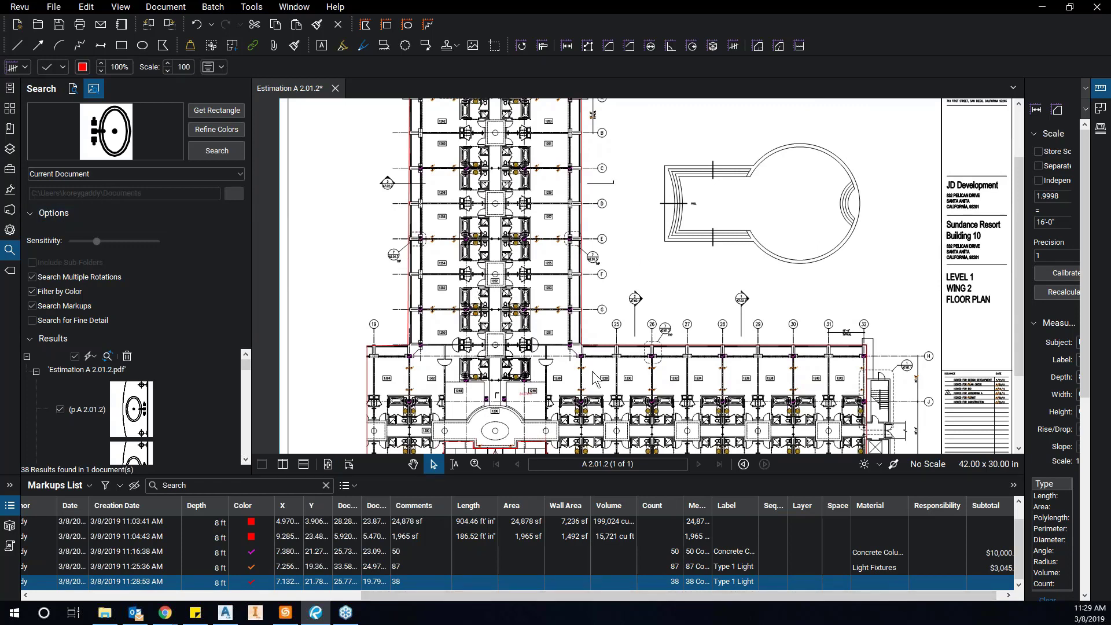
{"action": "scroll", "coordinate": [590, 382], "scroll_direction": "up", "scroll_amount": 5}
{"action": "scroll", "coordinate": [458, 335], "scroll_direction": "up", "scroll_amount": 3}
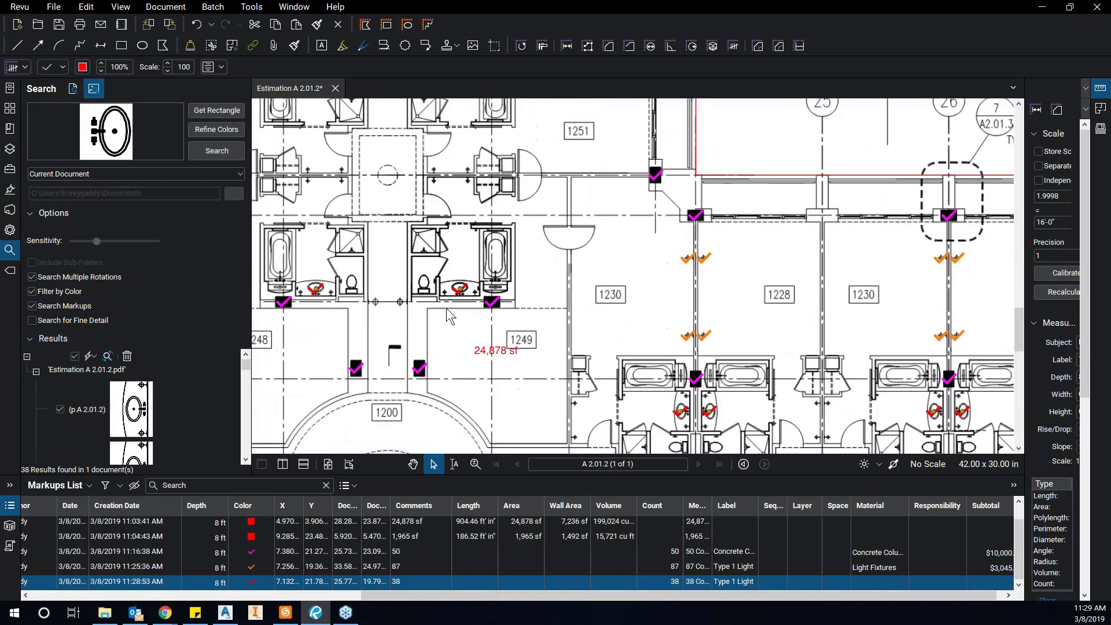
{"action": "left_click", "coordinate": [10, 230]}
{"action": "left_click", "coordinate": [132, 144]}
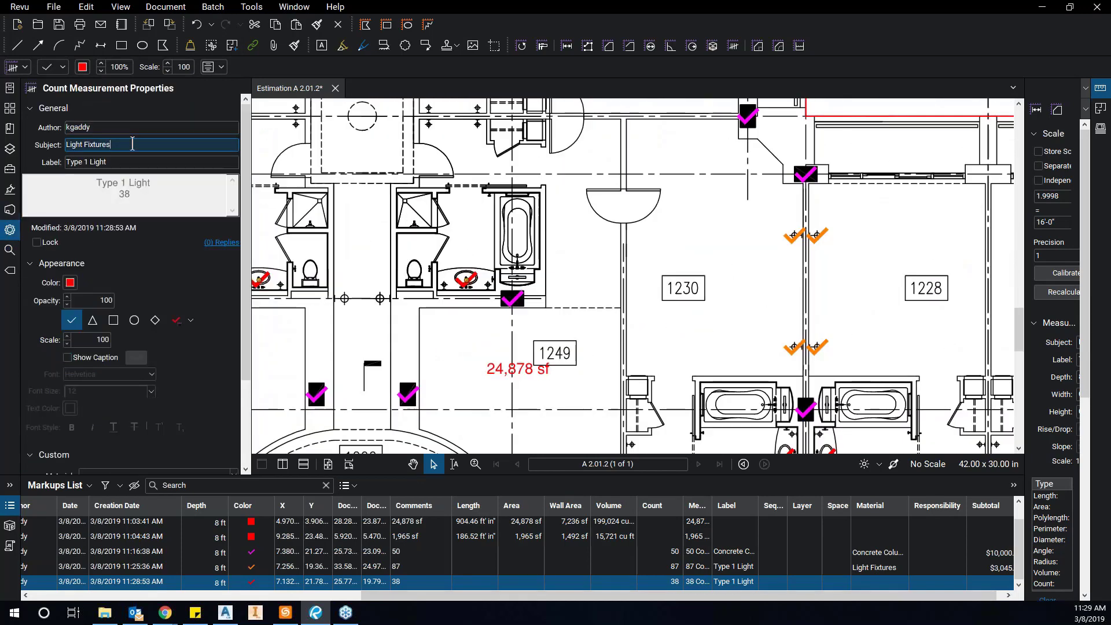
{"action": "key", "text": "ctrl+a"}
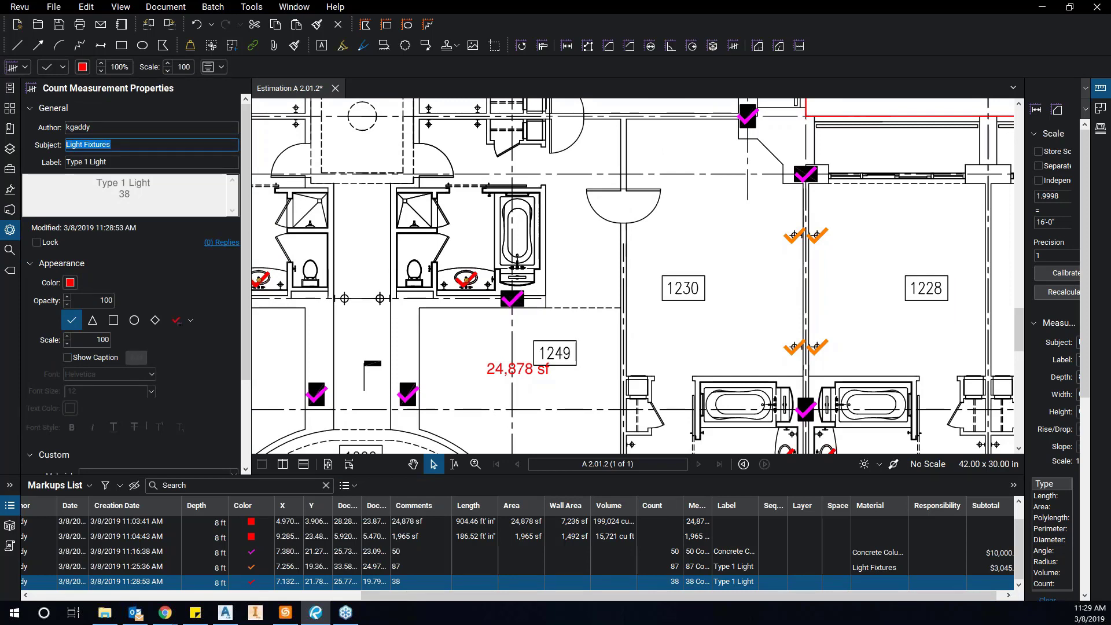
{"action": "type", "text": "Bathroom"}
{"action": "key", "text": "End"}
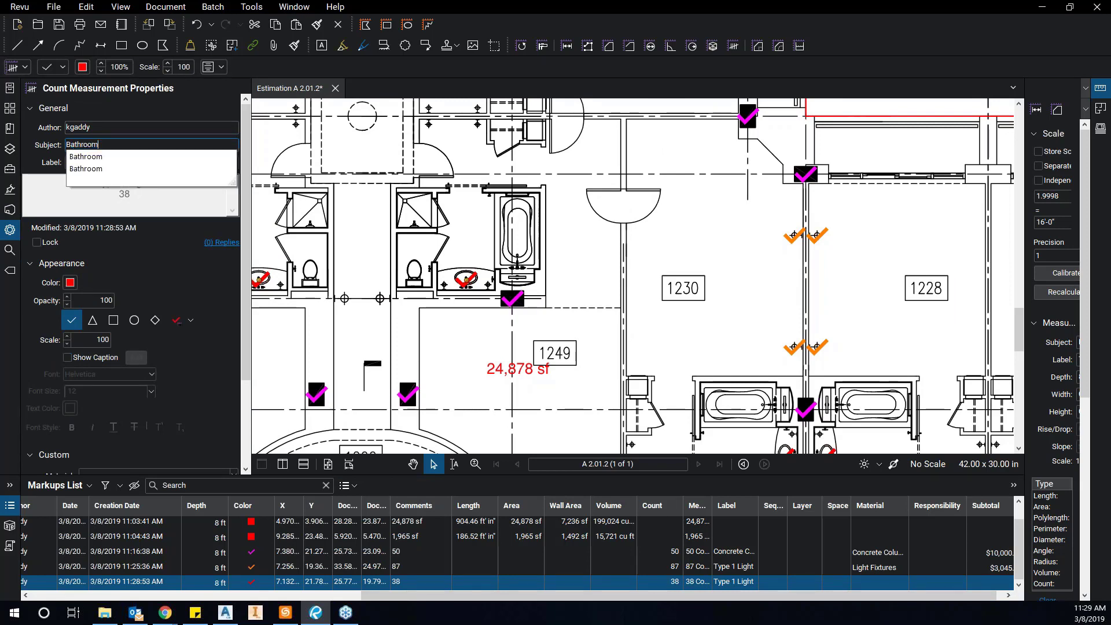
{"action": "left_click", "coordinate": [93, 160]}
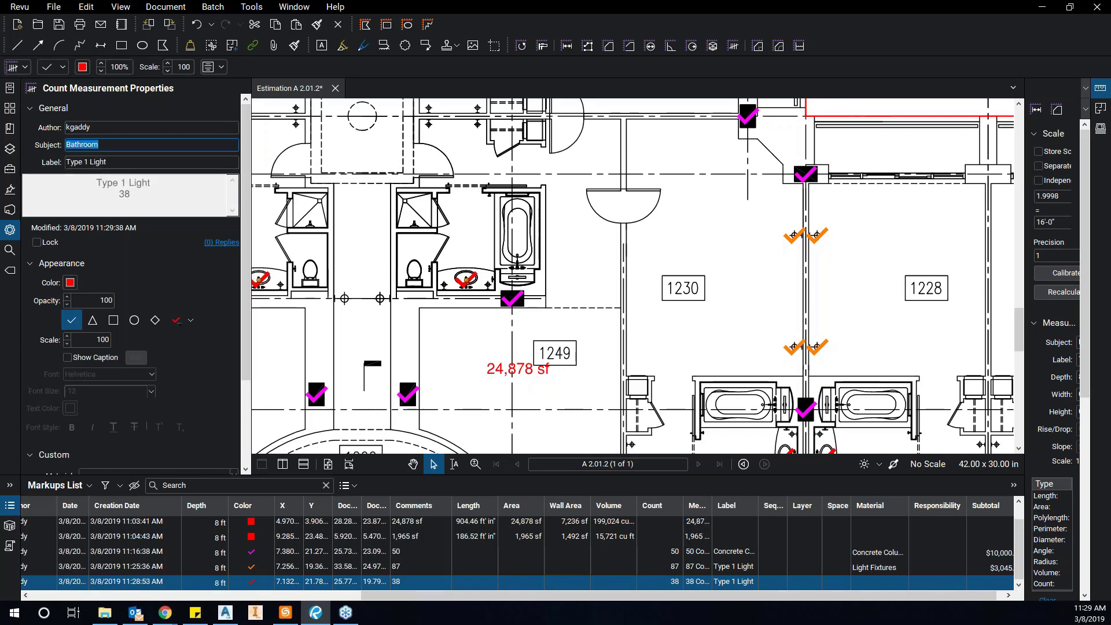
Change the red sink count's label to Sink and reselect the count on the plan to check its entry.
{"action": "left_click", "coordinate": [134, 162]}
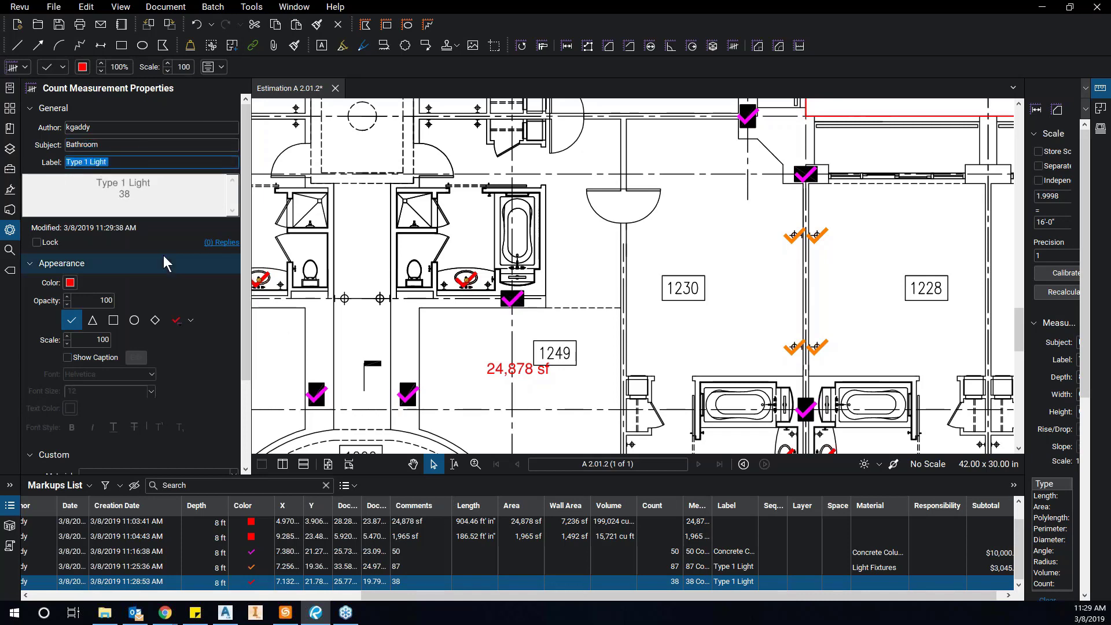
{"action": "type", "text": "Sink"}
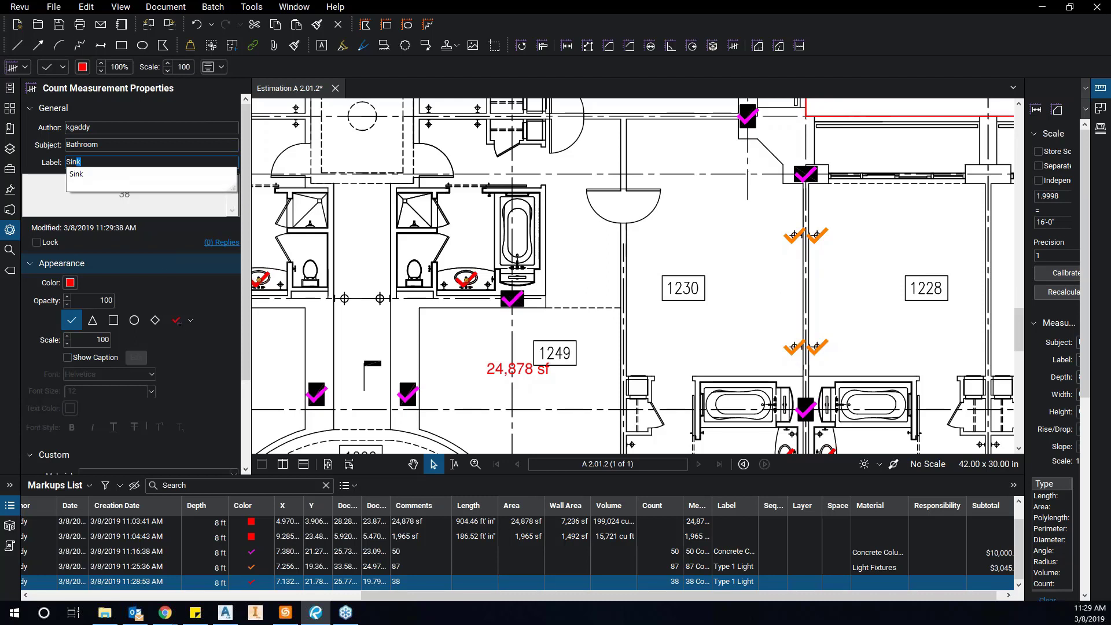
{"action": "left_click", "coordinate": [87, 176]}
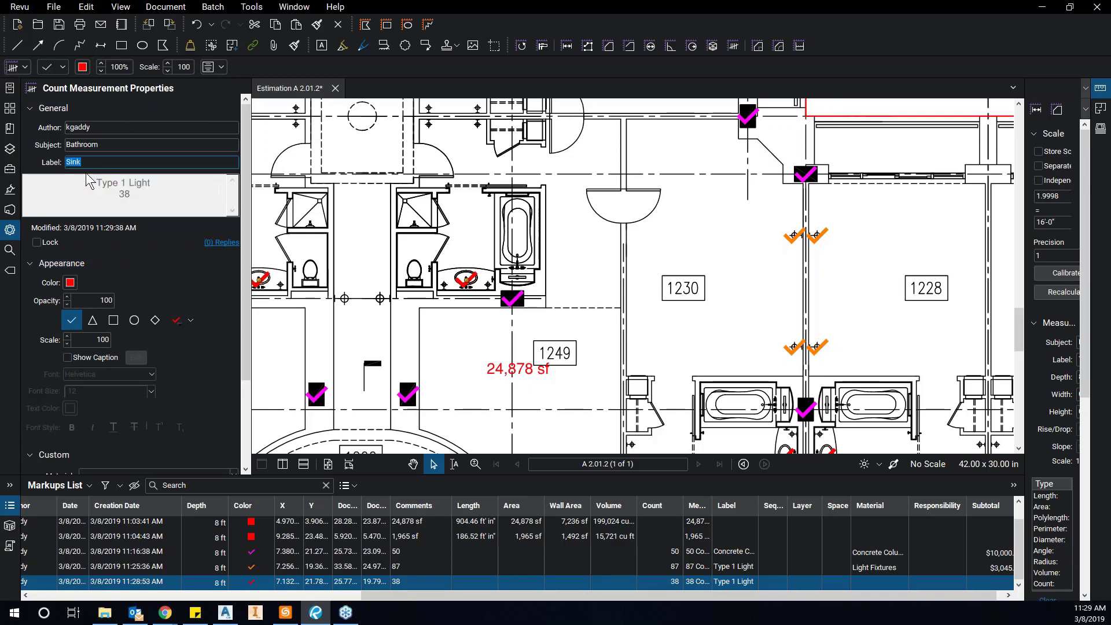
{"action": "left_click", "coordinate": [512, 402]}
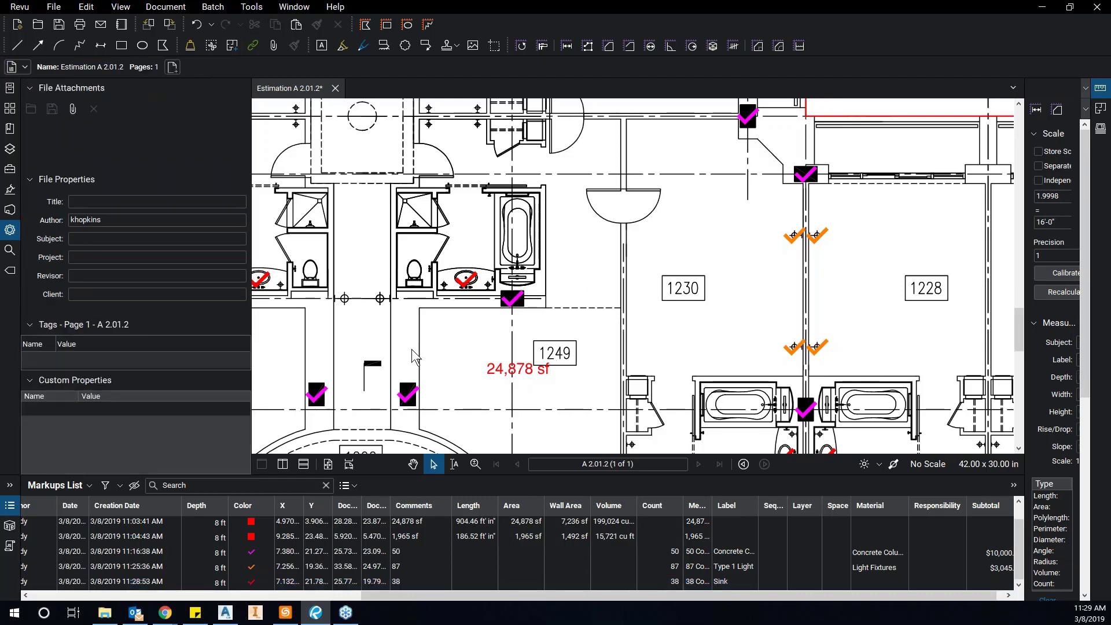
{"action": "left_click", "coordinate": [470, 279]}
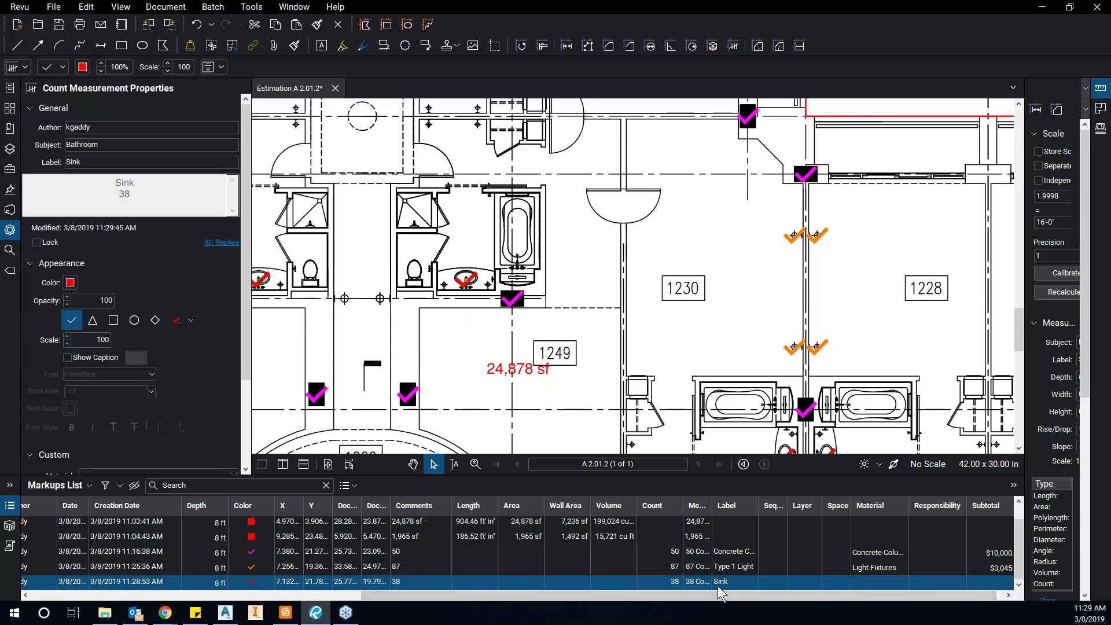
Assign the Sink material to the Sink count in the Markups List, check its subtotal, and deselect the count.
{"action": "left_click_drag", "start_coordinate": [394, 595], "coordinate": [458, 588]}
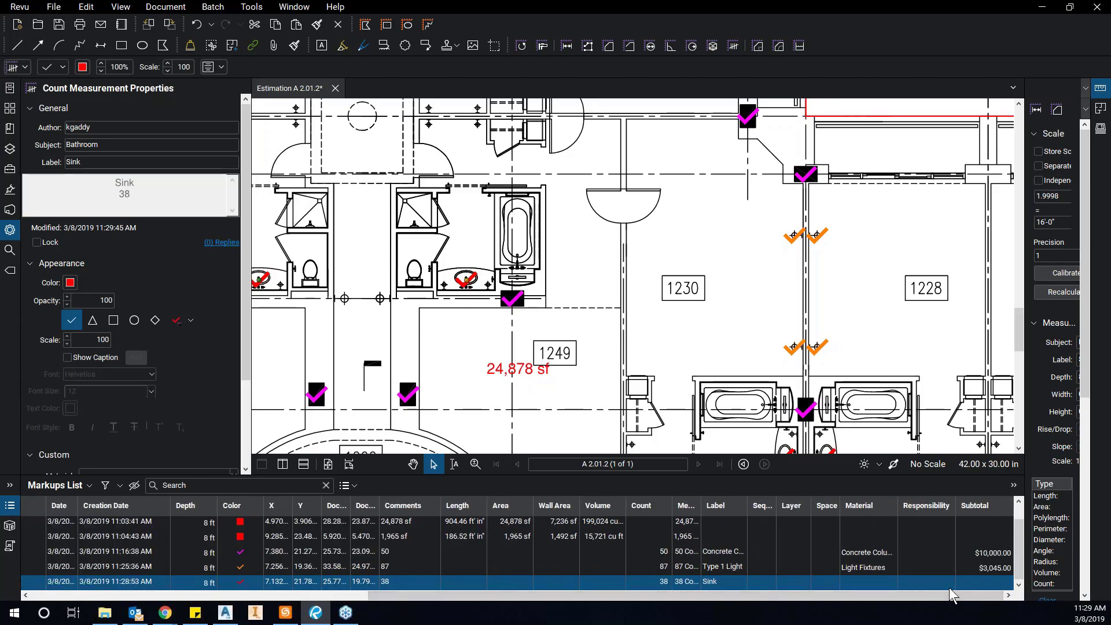
{"action": "left_click", "coordinate": [890, 581]}
{"action": "left_click", "coordinate": [890, 581]}
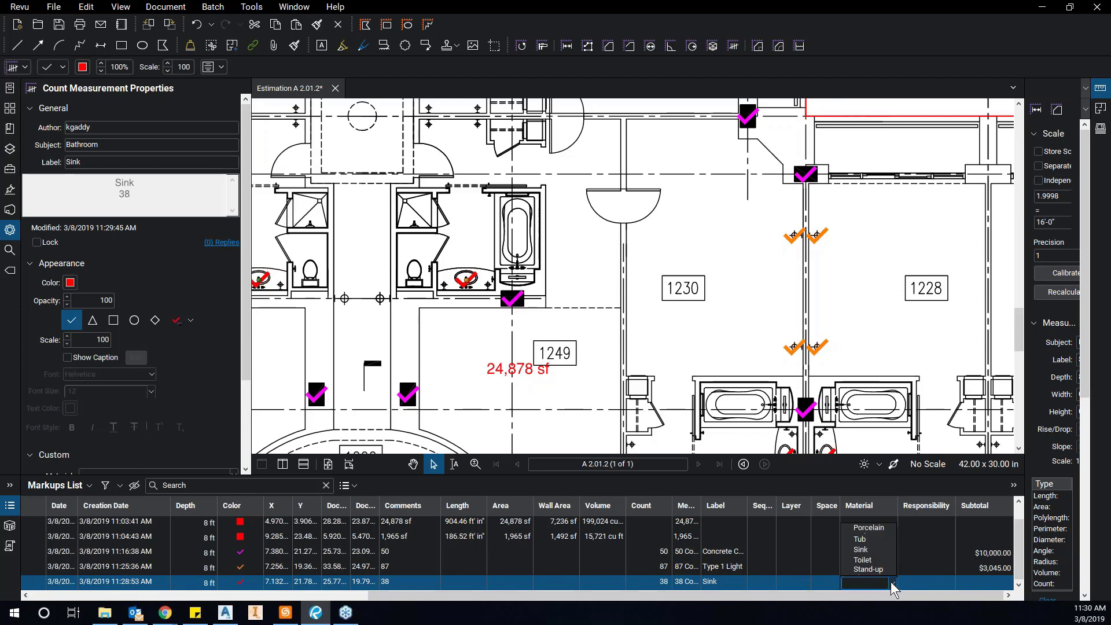
{"action": "left_click", "coordinate": [866, 549]}
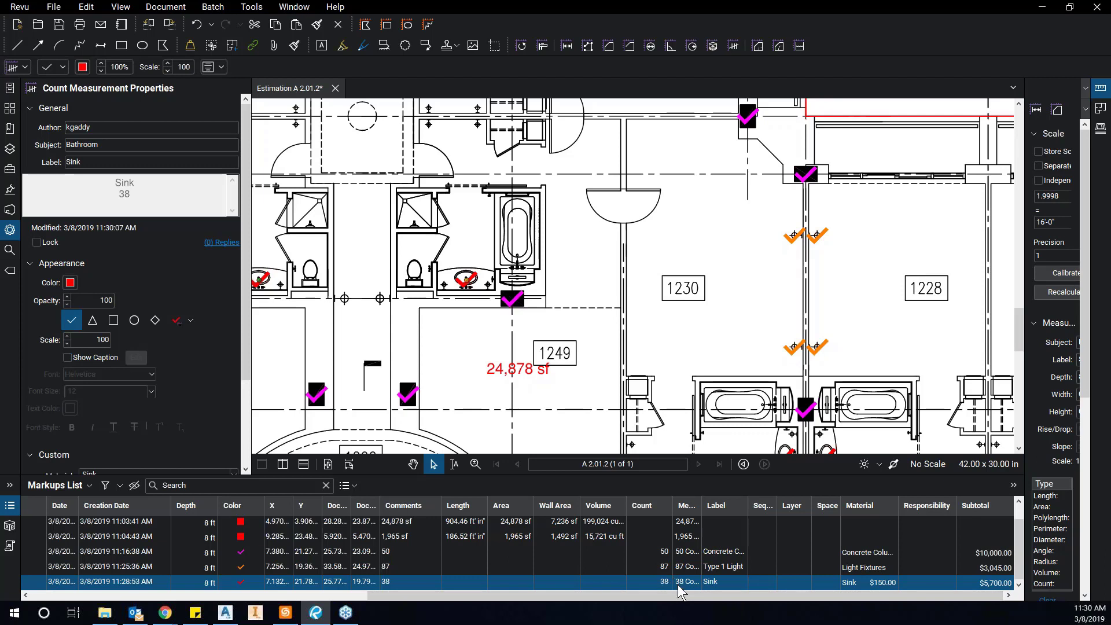
{"action": "left_click", "coordinate": [717, 334]}
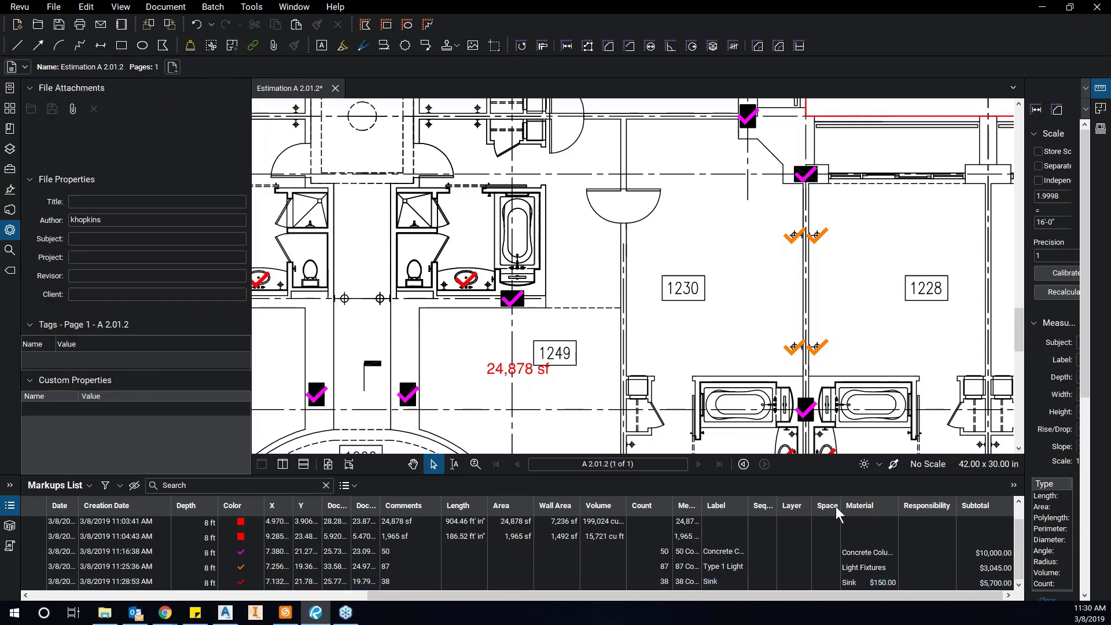
{"action": "scroll", "coordinate": [700, 310], "scroll_direction": "down", "scroll_amount": 2}
{"action": "scroll", "coordinate": [857, 336], "scroll_direction": "up", "scroll_amount": 4}
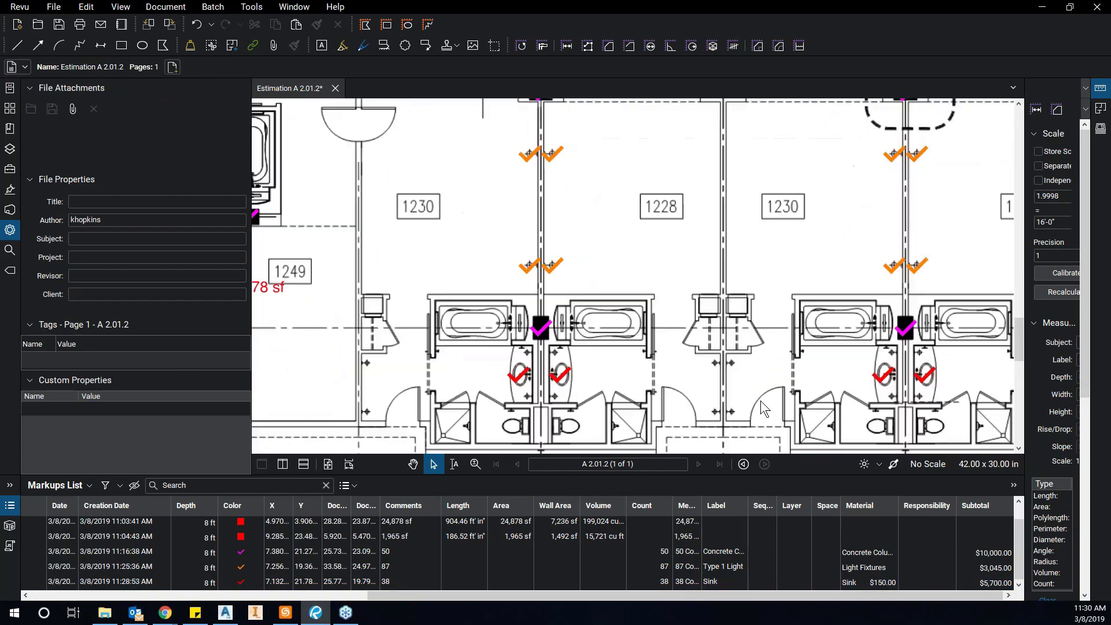
Capture one toilet symbol from the floor plan as the visual search target and search the current document for it.
{"action": "scroll", "coordinate": [630, 364], "scroll_direction": "up", "scroll_amount": 4}
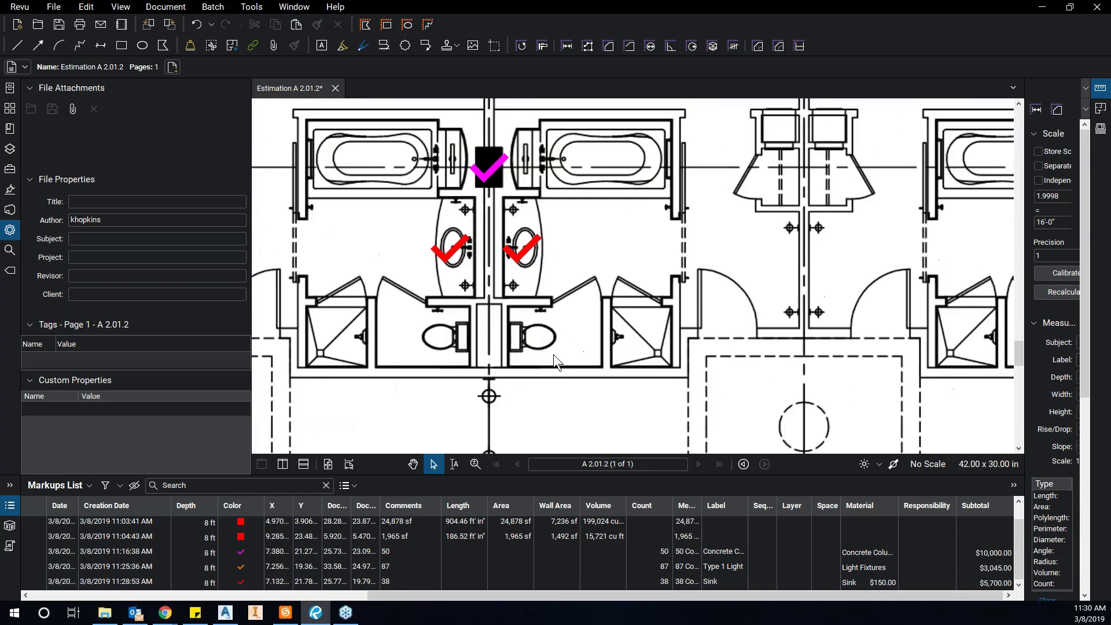
{"action": "scroll", "coordinate": [531, 341], "scroll_direction": "up", "scroll_amount": 2}
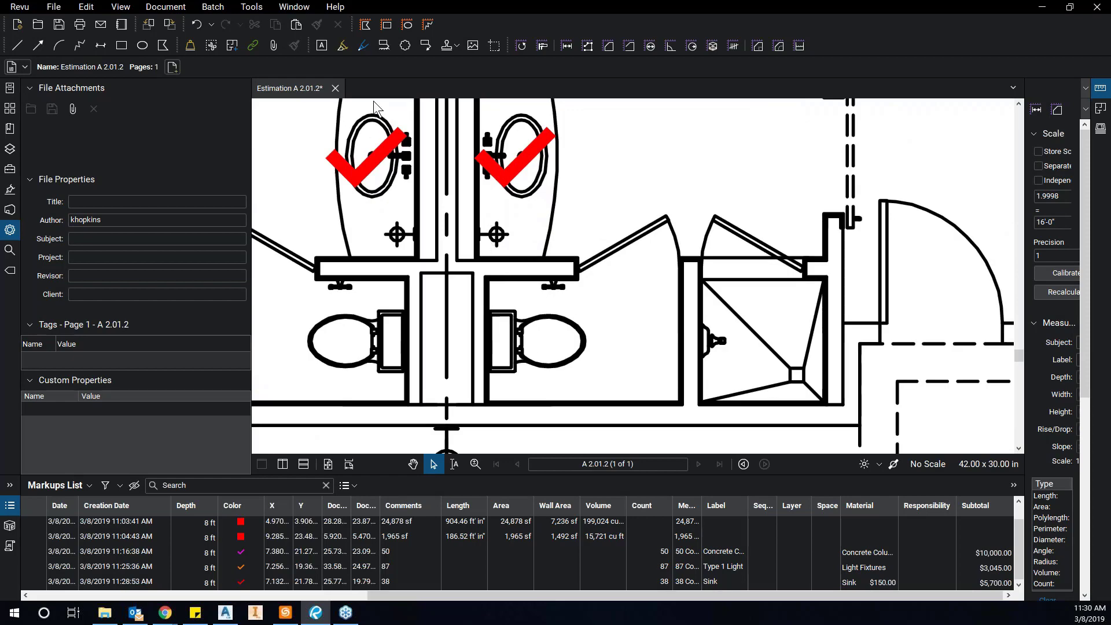
{"action": "left_click", "coordinate": [9, 249]}
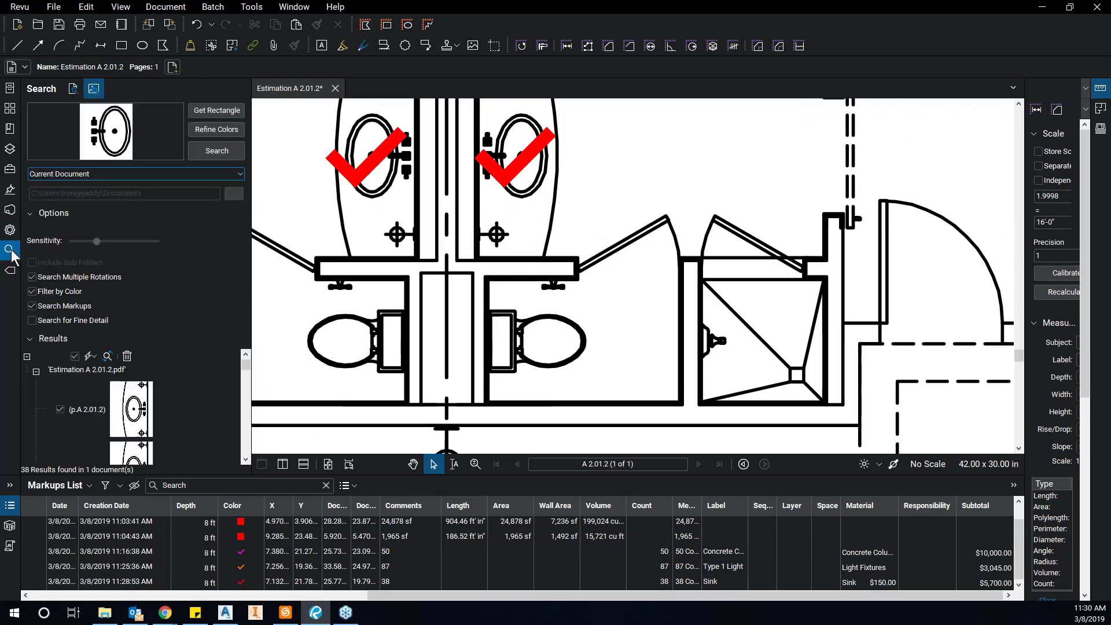
{"action": "left_click", "coordinate": [227, 110]}
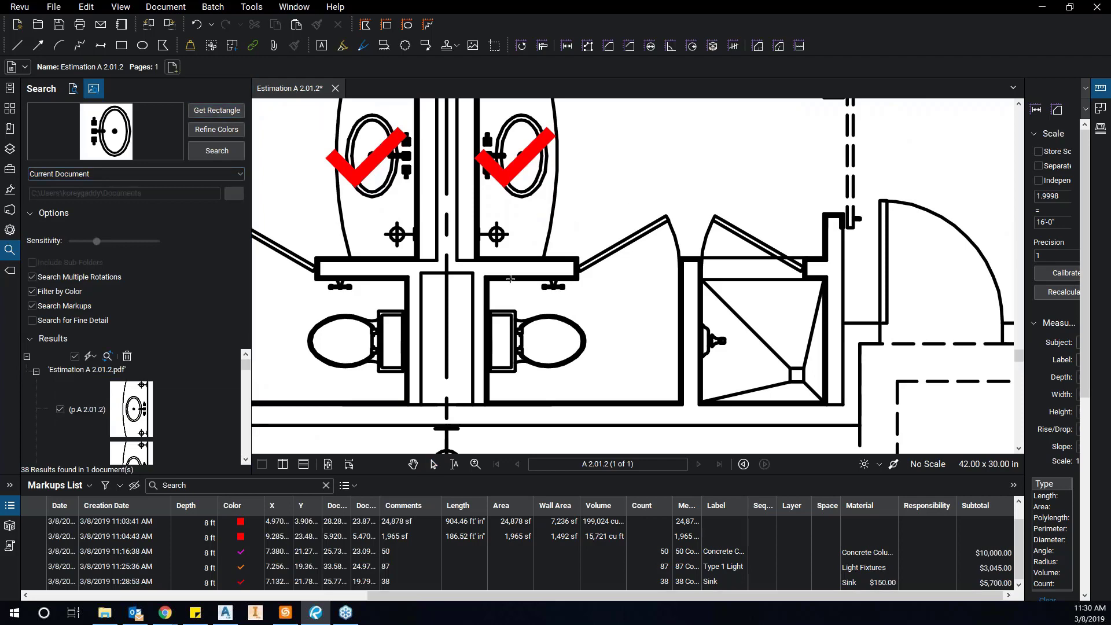
{"action": "scroll", "coordinate": [500, 306], "scroll_direction": "up", "scroll_amount": 1}
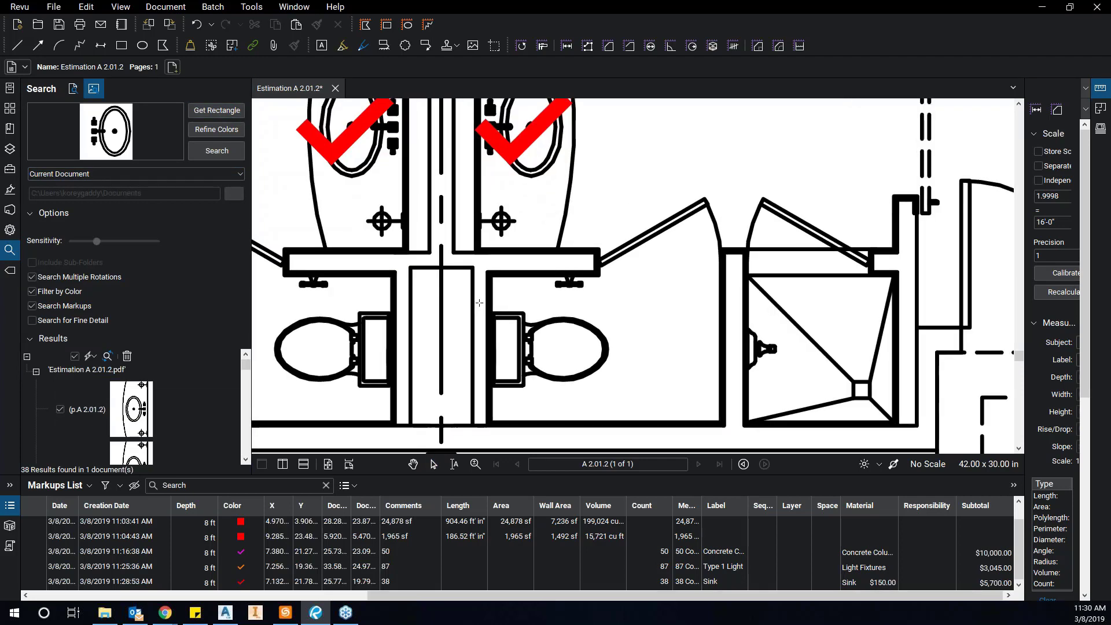
{"action": "left_click_drag", "start_coordinate": [579, 369], "coordinate": [615, 399]}
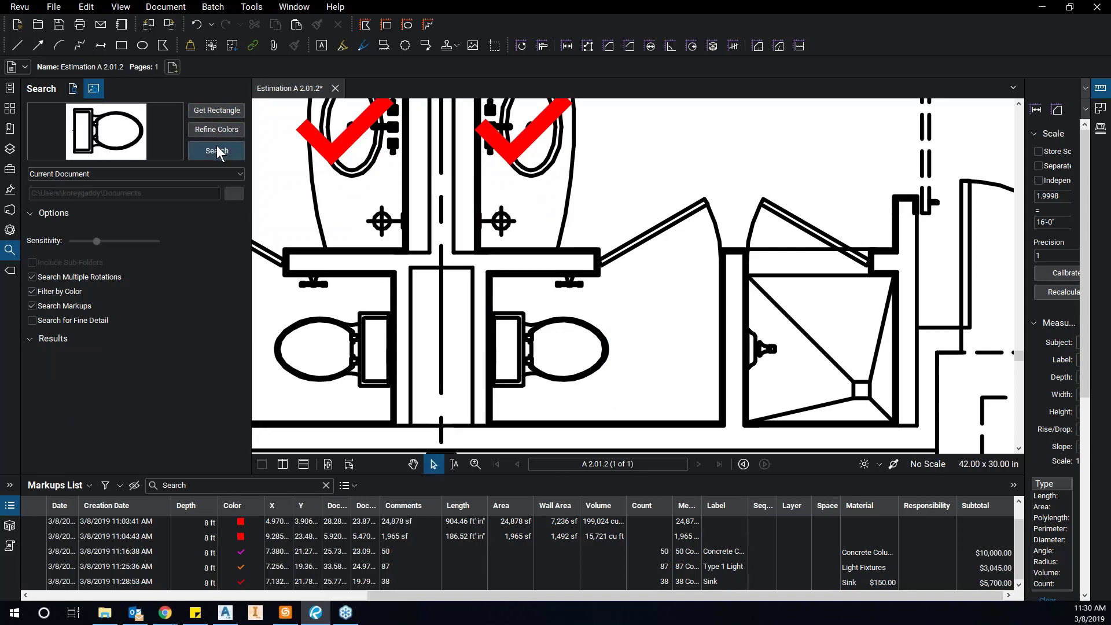
{"action": "left_click", "coordinate": [218, 151]}
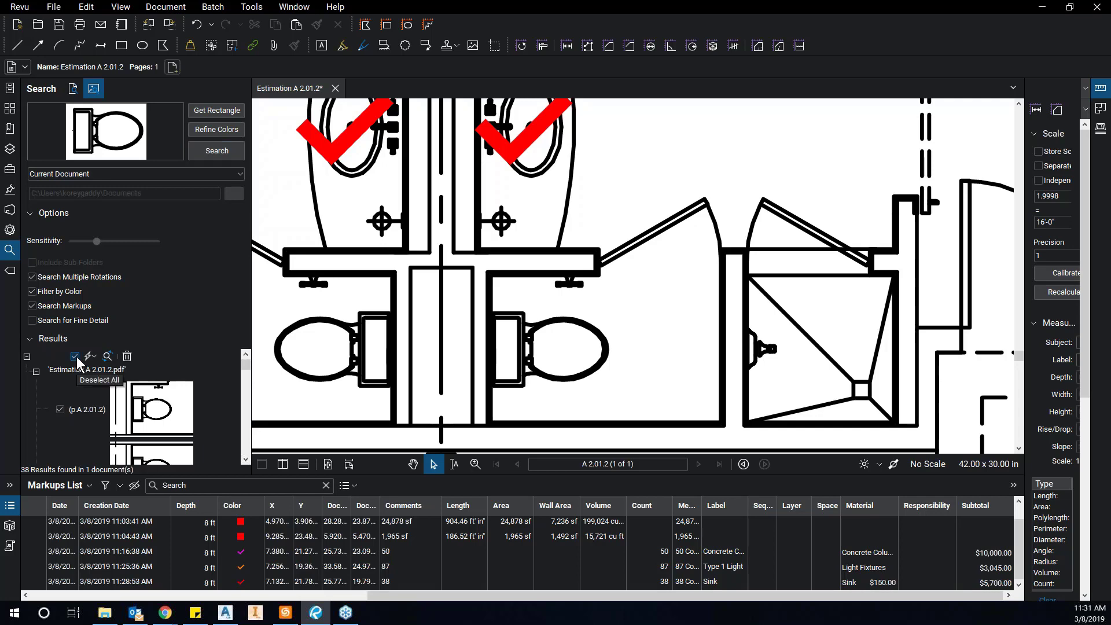
Apply the Bathroom Toilet count measurement from the Cost Estimation set to all checked search results.
{"action": "left_click", "coordinate": [94, 356]}
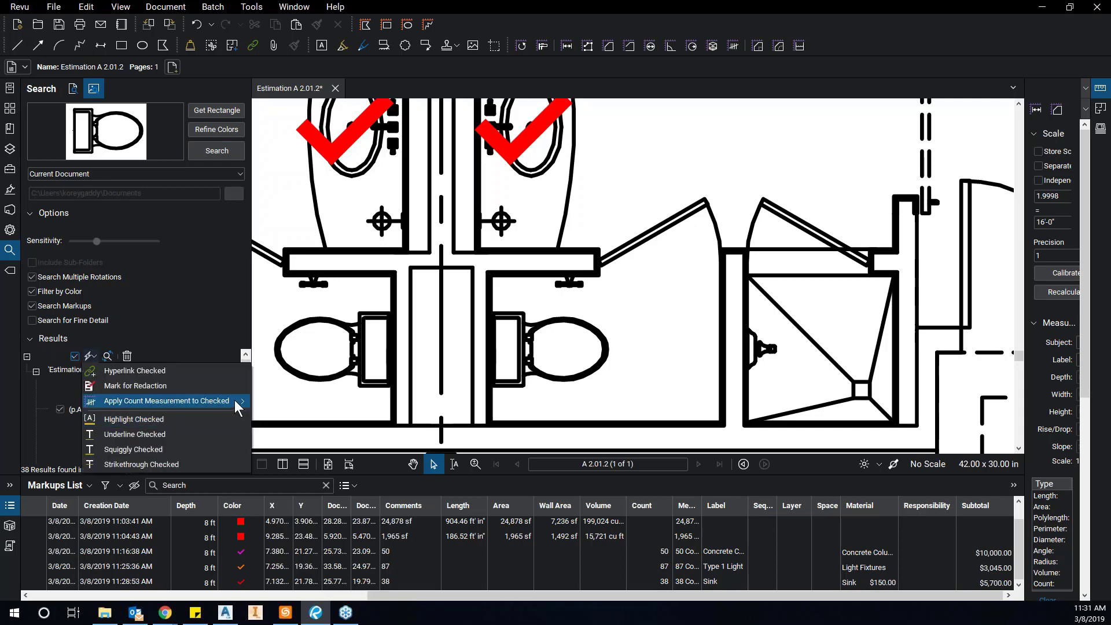
{"action": "mouse_move", "coordinate": [234, 401]}
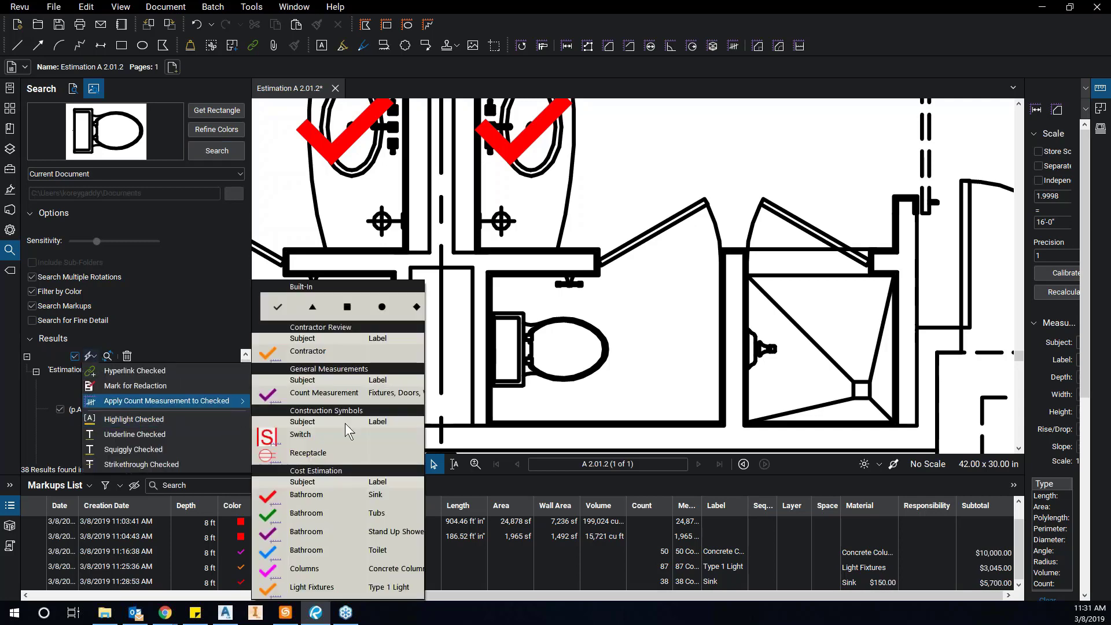
{"action": "left_click", "coordinate": [341, 549]}
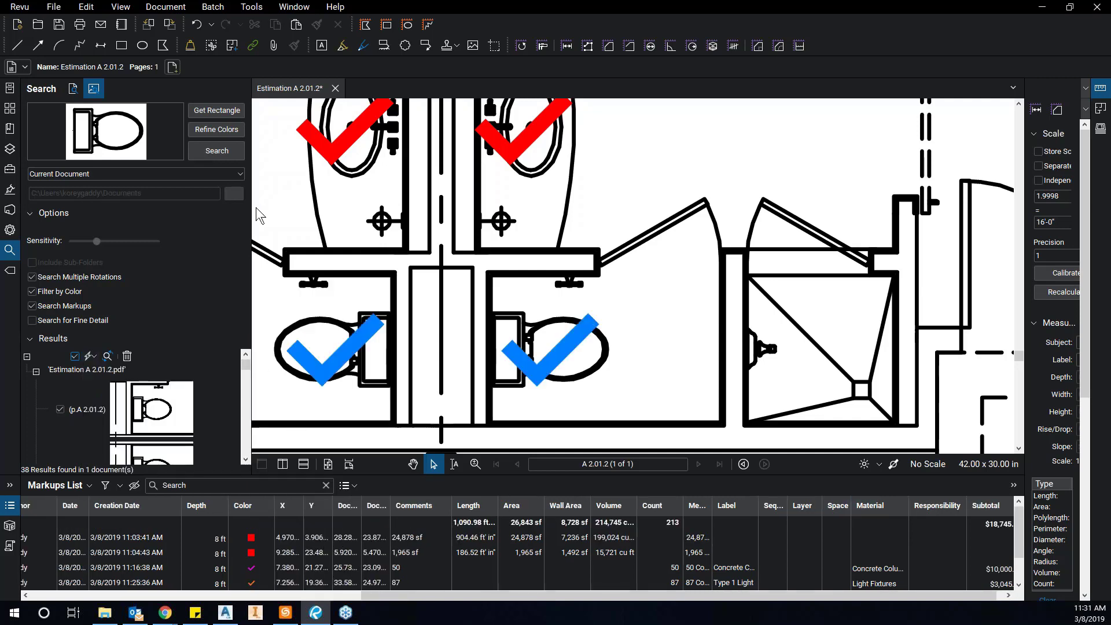
Open the properties of the new toilet count and check its subject and label.
{"action": "right_click", "coordinate": [340, 376]}
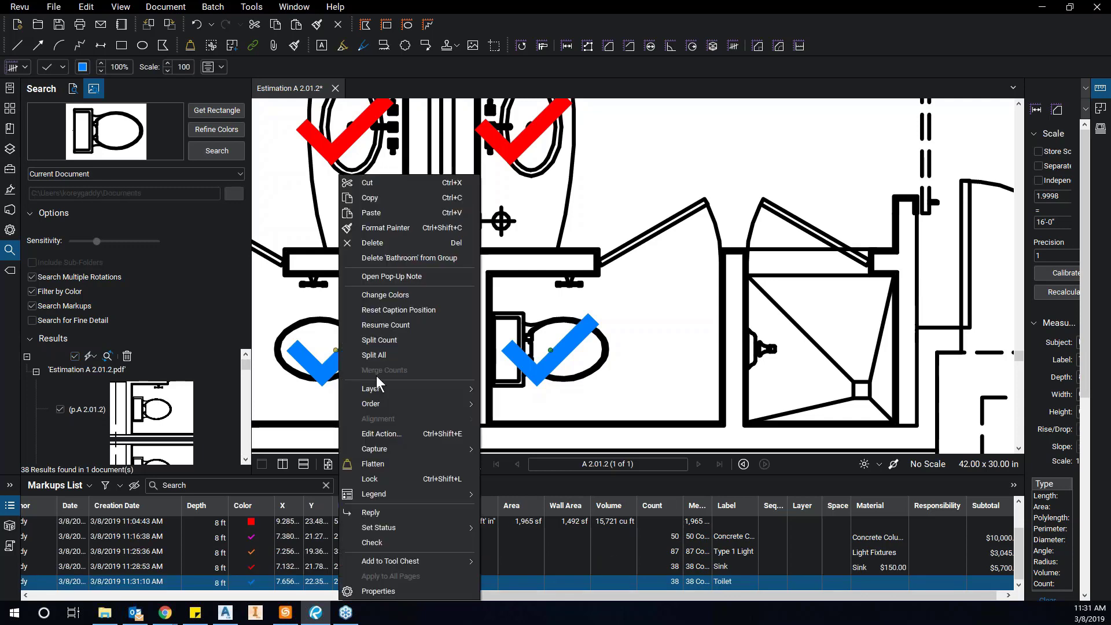
{"action": "left_click", "coordinate": [379, 590]}
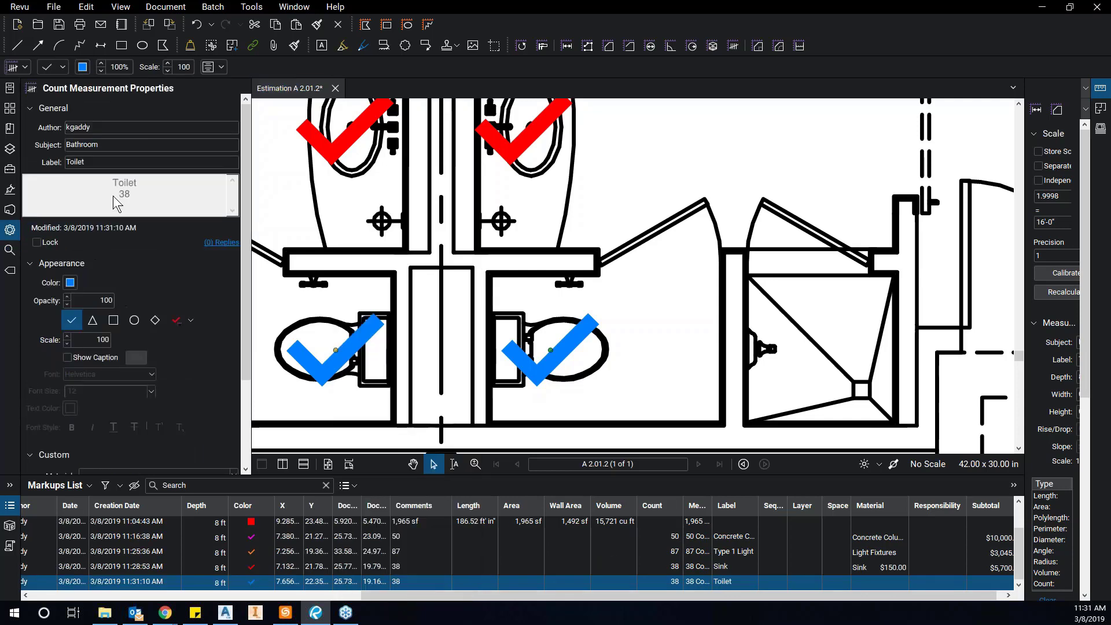
{"action": "left_click", "coordinate": [96, 162]}
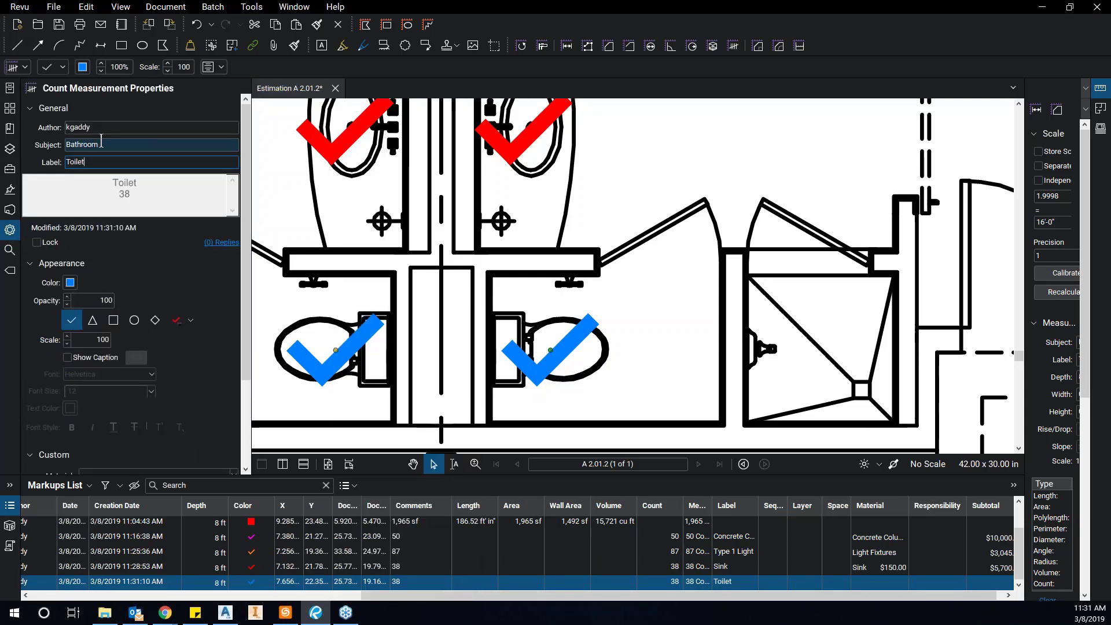
{"action": "key", "text": "Tab"}
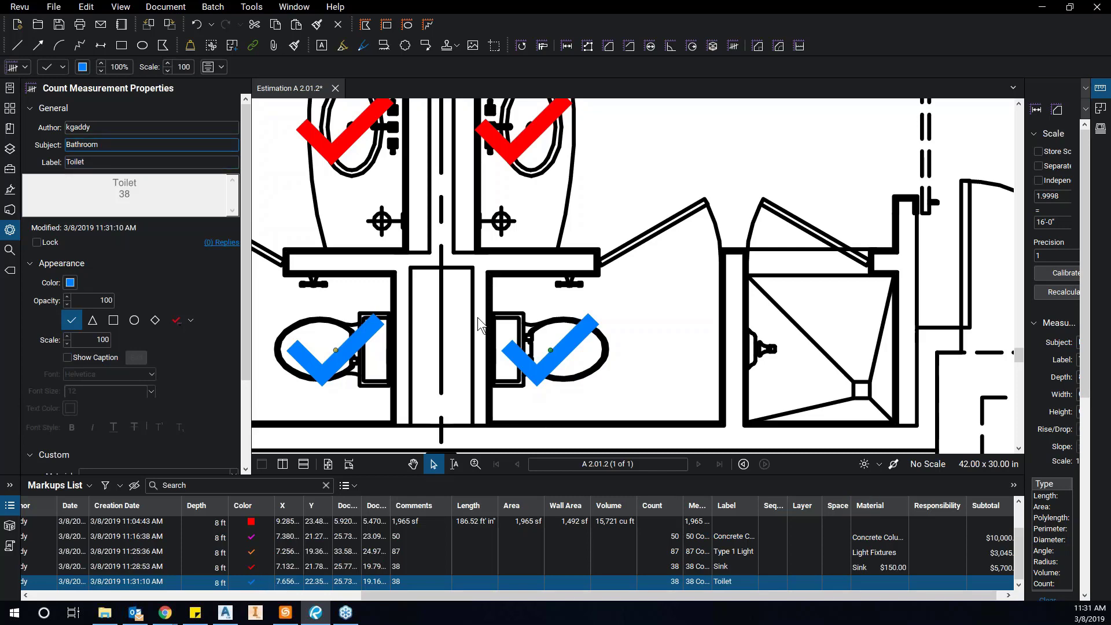
Examine the bathrooms across all wings of the floor plan to verify that every toilet carries a count mark.
{"action": "scroll", "coordinate": [477, 317], "scroll_direction": "down", "scroll_amount": 5}
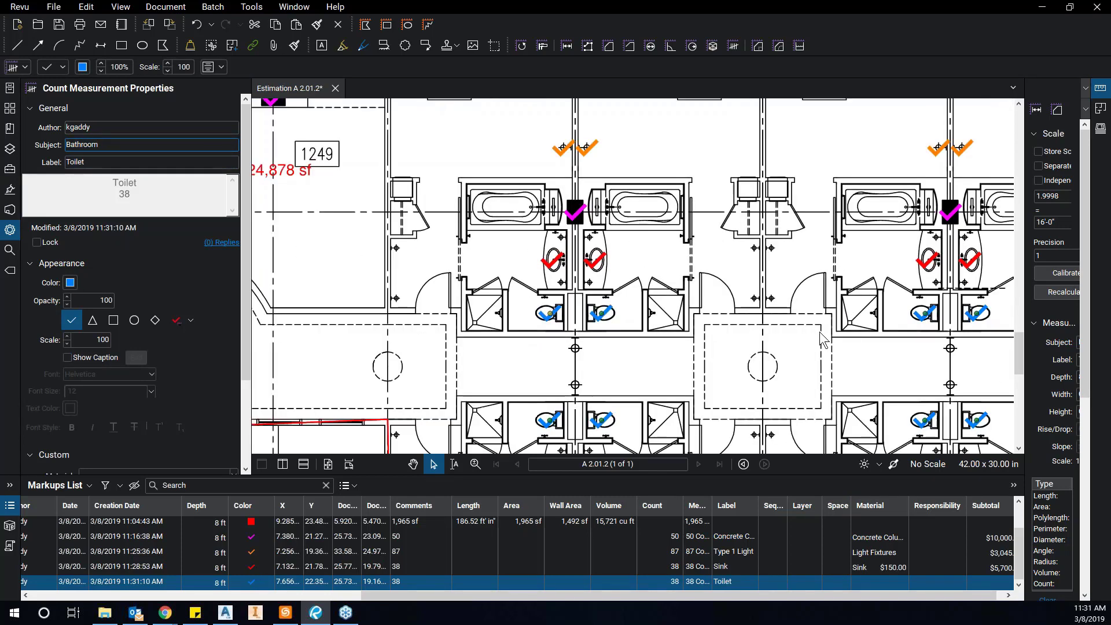
{"action": "scroll", "coordinate": [821, 340], "scroll_direction": "down", "scroll_amount": 4}
{"action": "scroll", "coordinate": [580, 335], "scroll_direction": "up", "scroll_amount": 3}
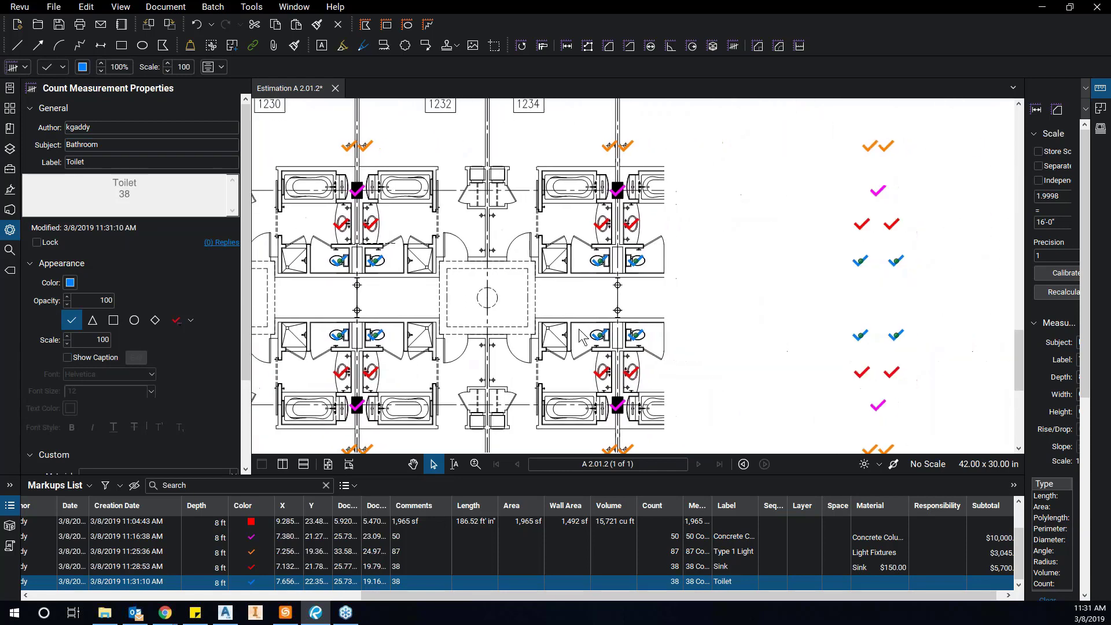
{"action": "scroll", "coordinate": [726, 321], "scroll_direction": "right", "scroll_amount": 5}
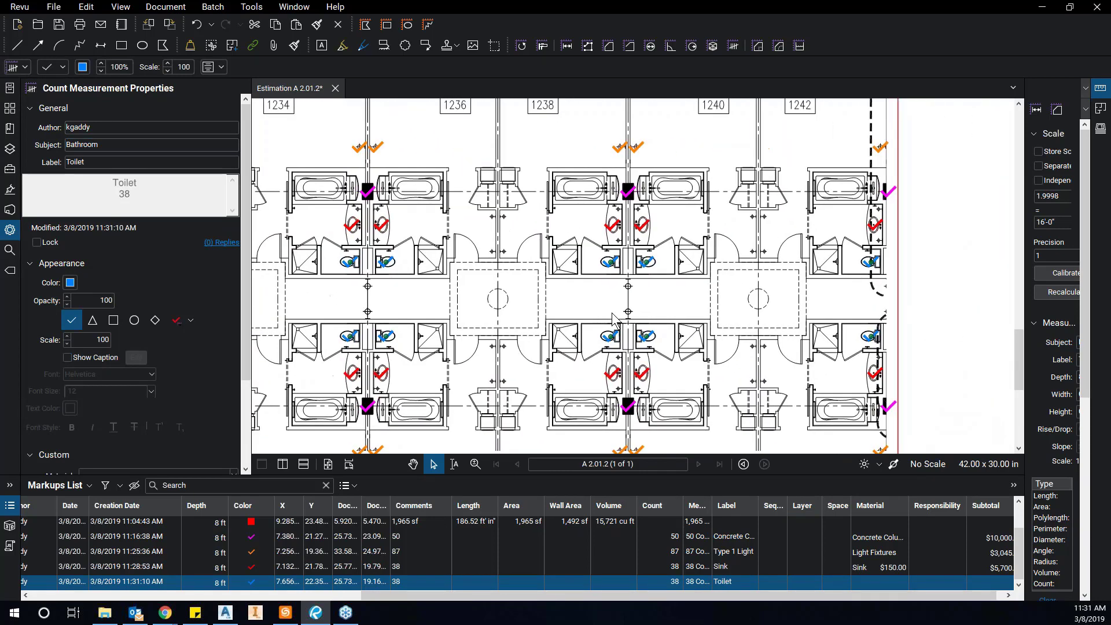
{"action": "scroll", "coordinate": [616, 321], "scroll_direction": "left", "scroll_amount": 3}
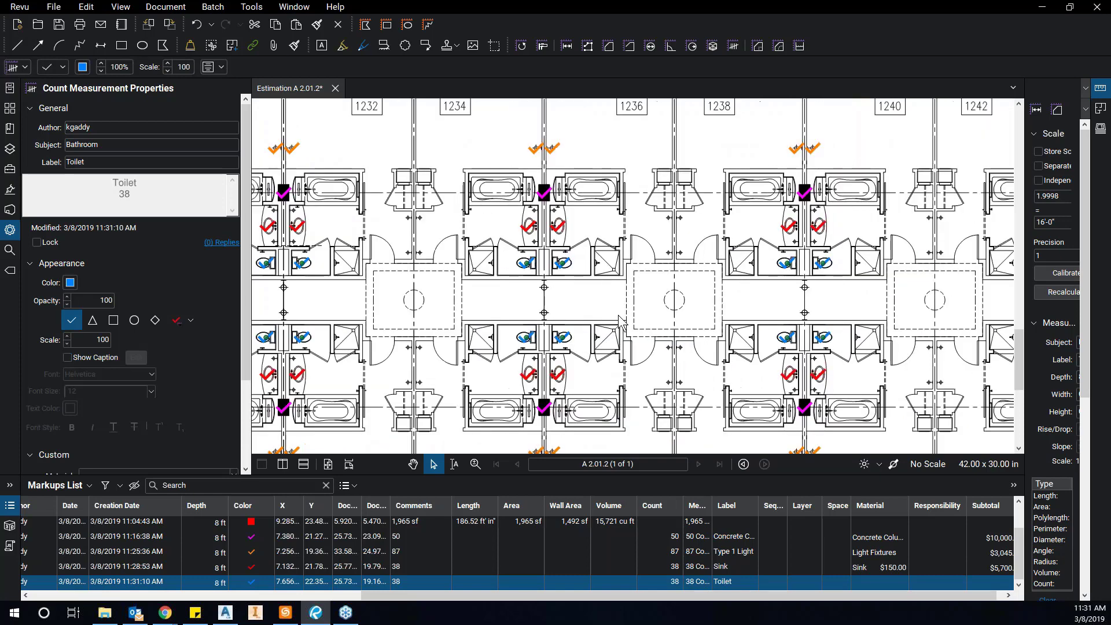
{"action": "scroll", "coordinate": [619, 321], "scroll_direction": "left", "scroll_amount": 10}
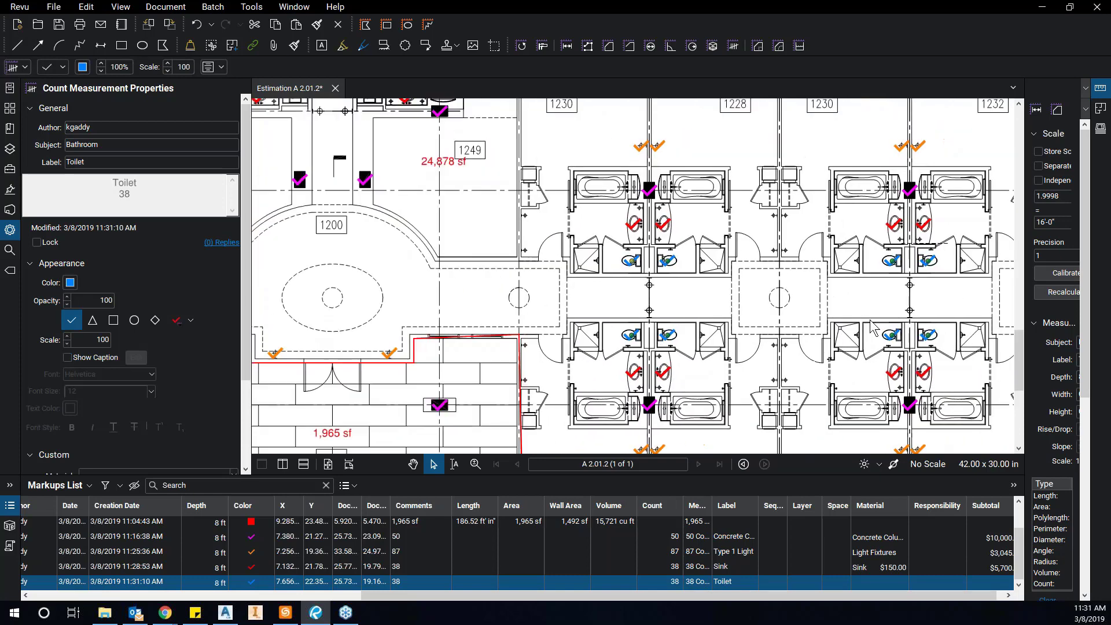
{"action": "scroll", "coordinate": [838, 315], "scroll_direction": "left", "scroll_amount": 5}
{"action": "scroll", "coordinate": [741, 294], "scroll_direction": "up", "scroll_amount": 4}
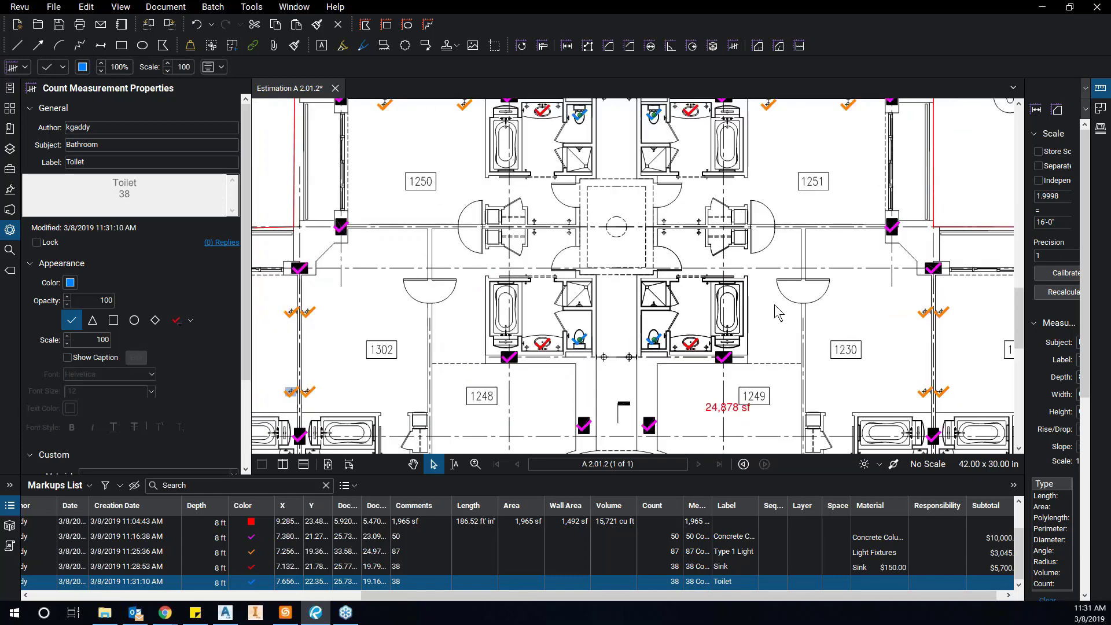
{"action": "scroll", "coordinate": [778, 313], "scroll_direction": "up", "scroll_amount": 6}
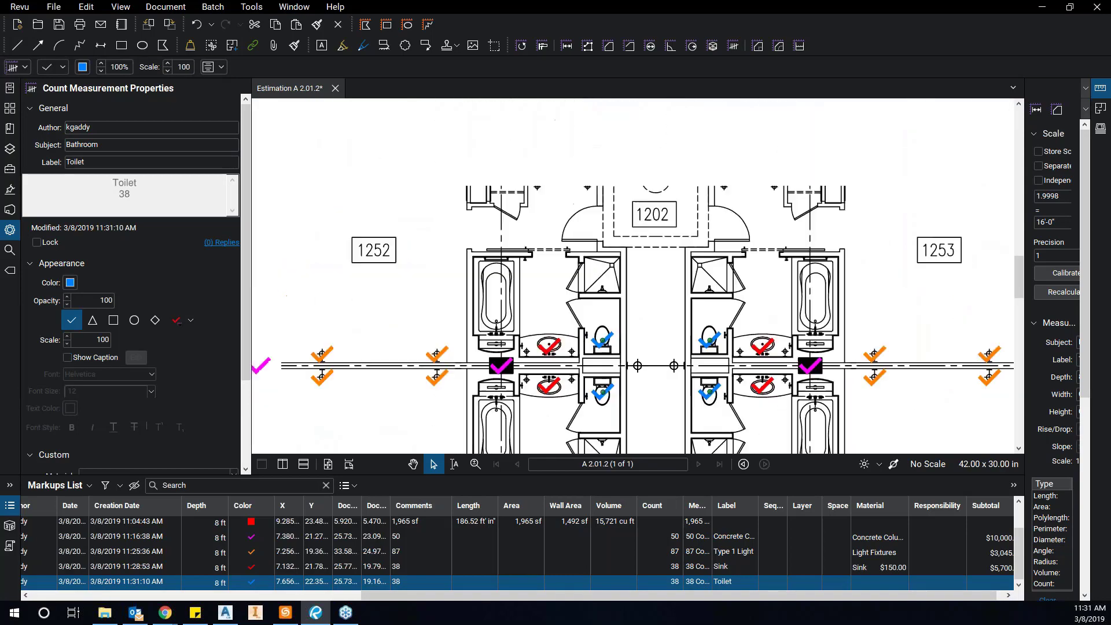
{"action": "scroll", "coordinate": [719, 238], "scroll_direction": "up", "scroll_amount": 5}
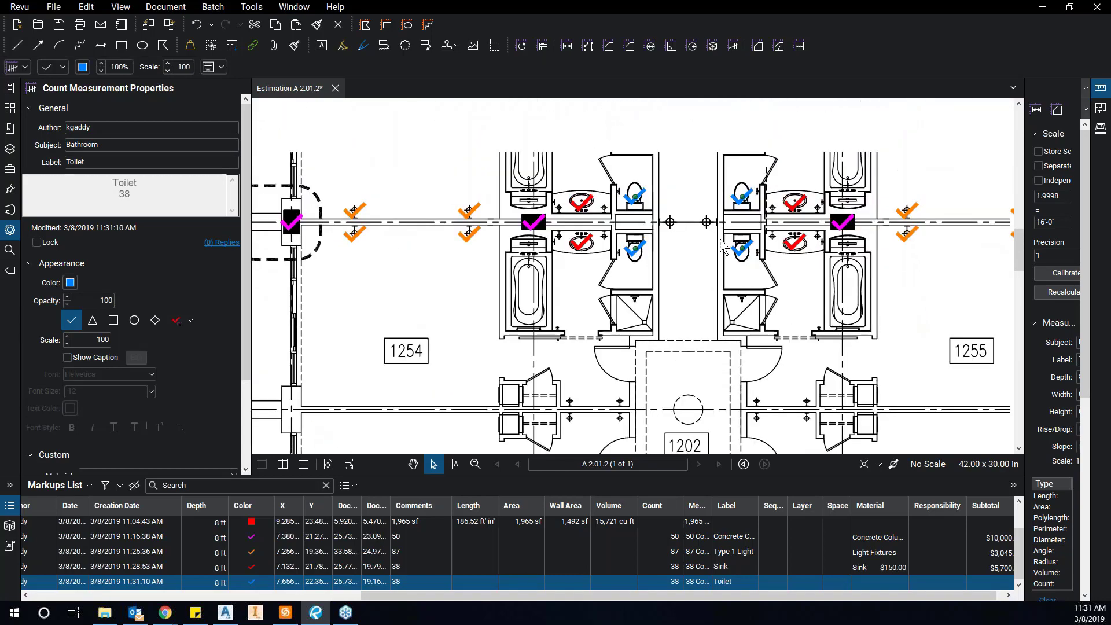
{"action": "scroll", "coordinate": [720, 239], "scroll_direction": "down", "scroll_amount": 4}
{"action": "scroll", "coordinate": [705, 335], "scroll_direction": "up", "scroll_amount": 4}
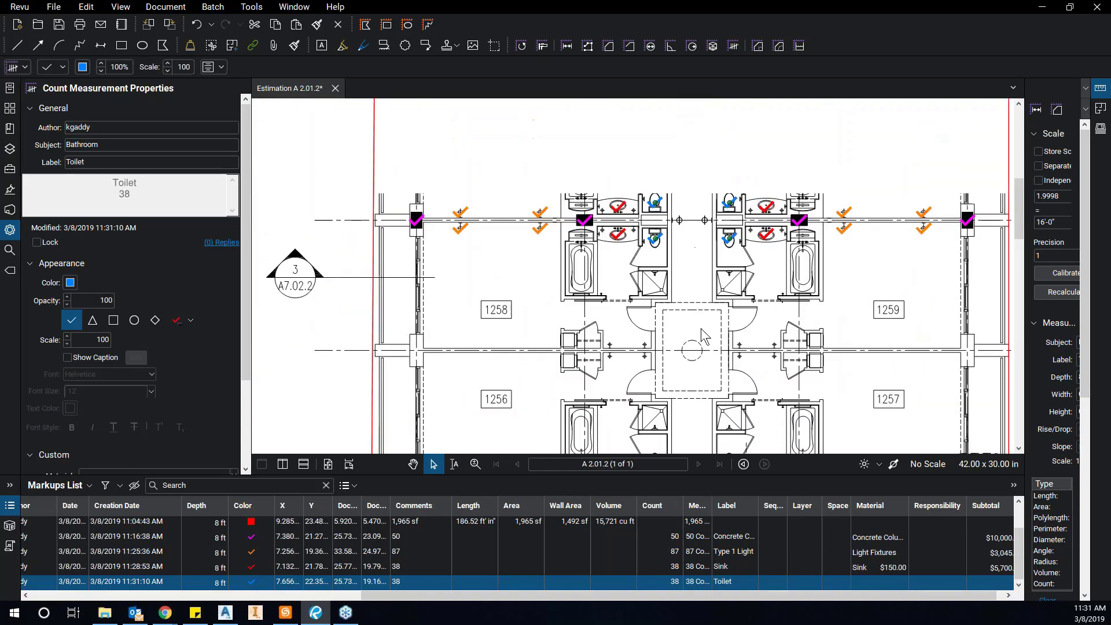
{"action": "scroll", "coordinate": [705, 335], "scroll_direction": "down", "scroll_amount": 2}
{"action": "scroll", "coordinate": [694, 338], "scroll_direction": "up", "scroll_amount": 4}
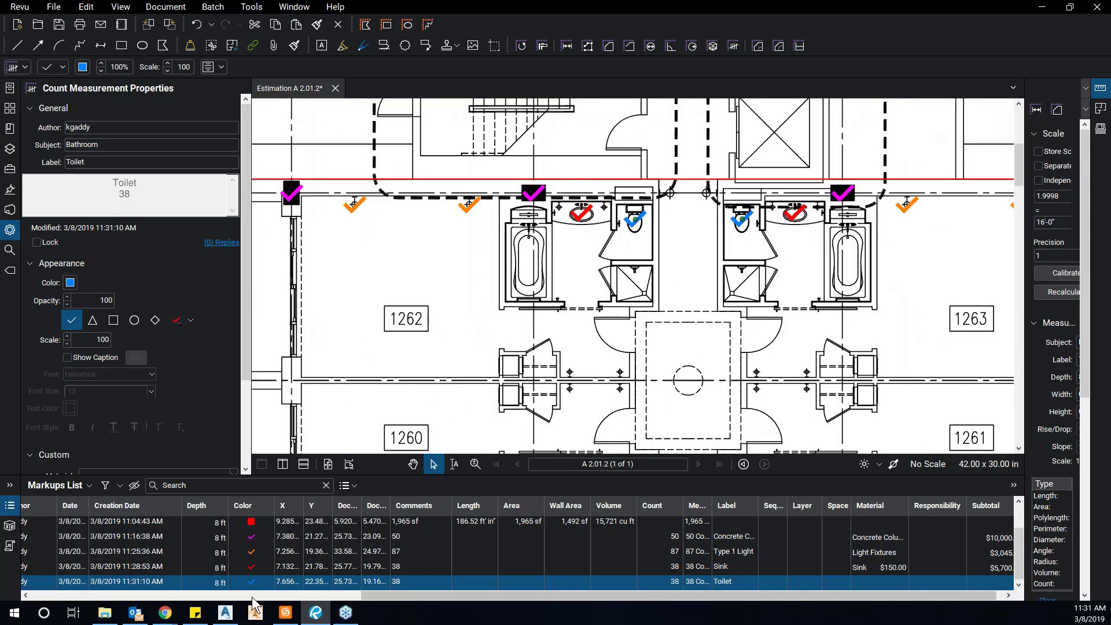
Assign the Toilet material to the toilet count in the markups list and check its subtotal.
{"action": "left_click", "coordinate": [669, 586]}
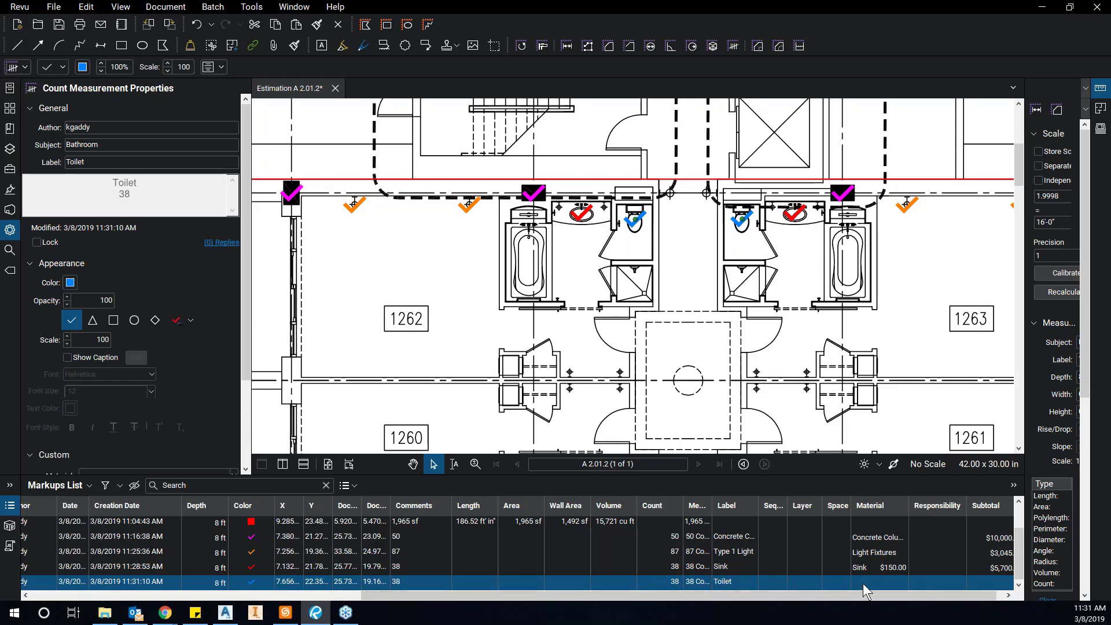
{"action": "left_click", "coordinate": [904, 578]}
{"action": "left_click", "coordinate": [902, 581]}
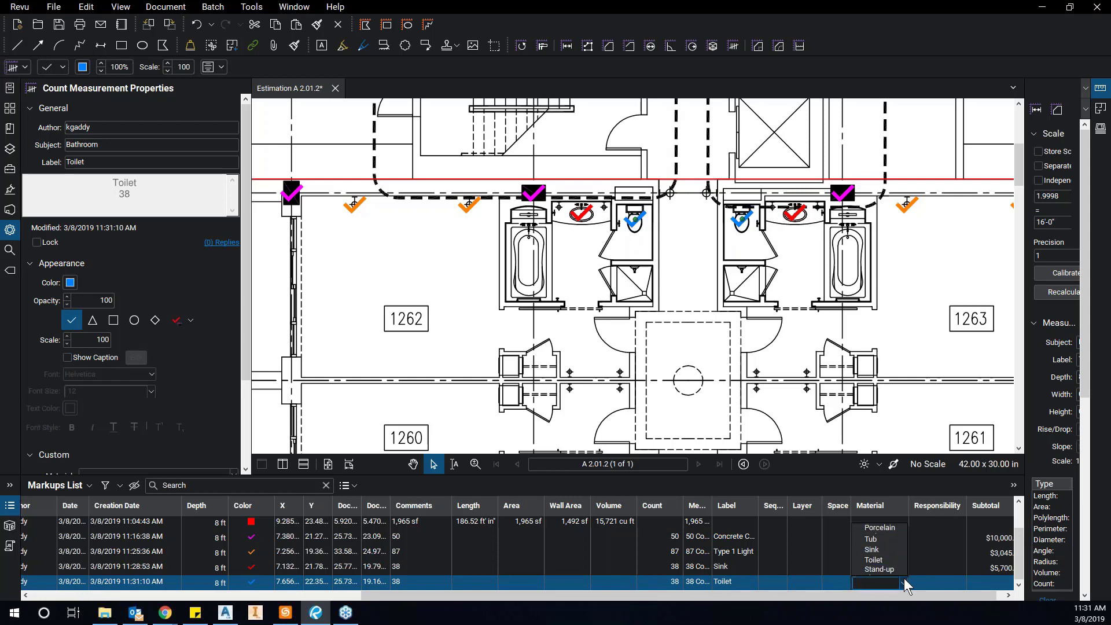
{"action": "left_click", "coordinate": [874, 559]}
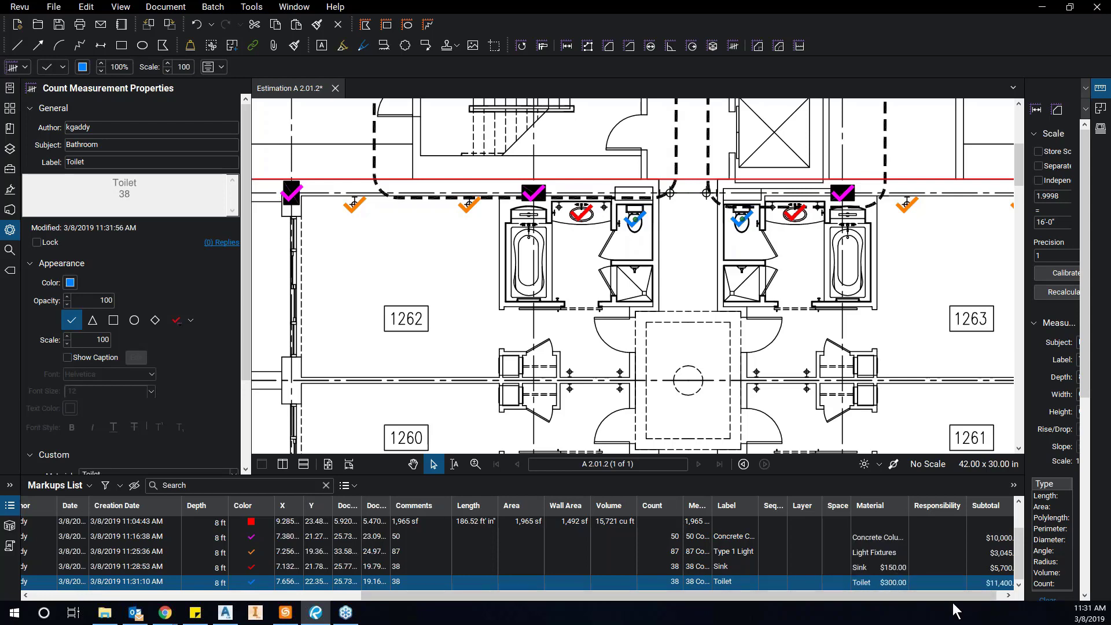
{"action": "left_click_drag", "start_coordinate": [983, 595], "coordinate": [993, 595]}
{"action": "left_click", "coordinate": [992, 590]}
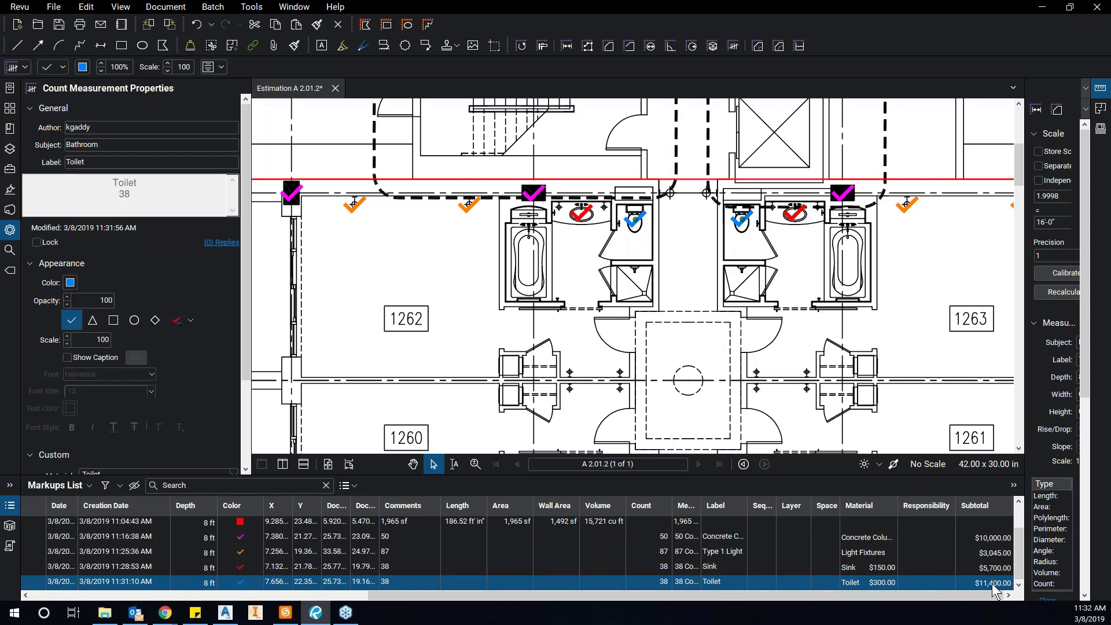
Capture the bathtub in room 1262's bathroom as the visual search image and search the current document for it.
{"action": "mouse_move", "coordinate": [880, 250]}
{"action": "left_mouse_down"}
{"action": "mouse_move", "coordinate": [928, 331]}
{"action": "mouse_move", "coordinate": [783, 334]}
{"action": "mouse_move", "coordinate": [782, 380]}
{"action": "mouse_move", "coordinate": [738, 383]}
{"action": "left_mouse_up"}
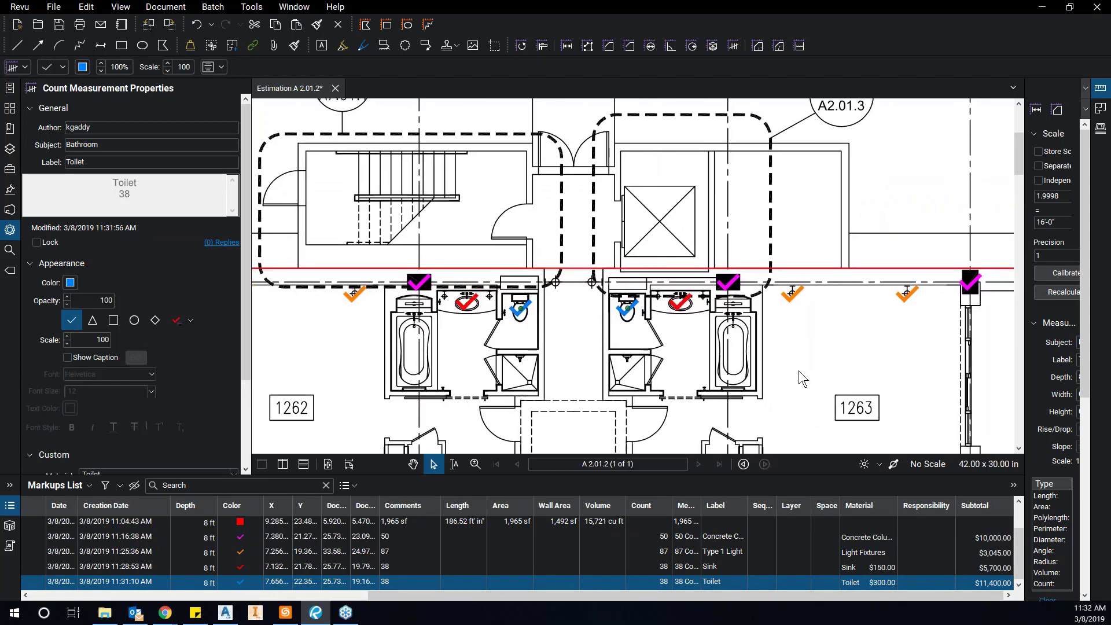
{"action": "scroll", "coordinate": [785, 357], "scroll_direction": "up", "scroll_amount": 2}
{"action": "scroll", "coordinate": [783, 358], "scroll_direction": "up", "scroll_amount": 1}
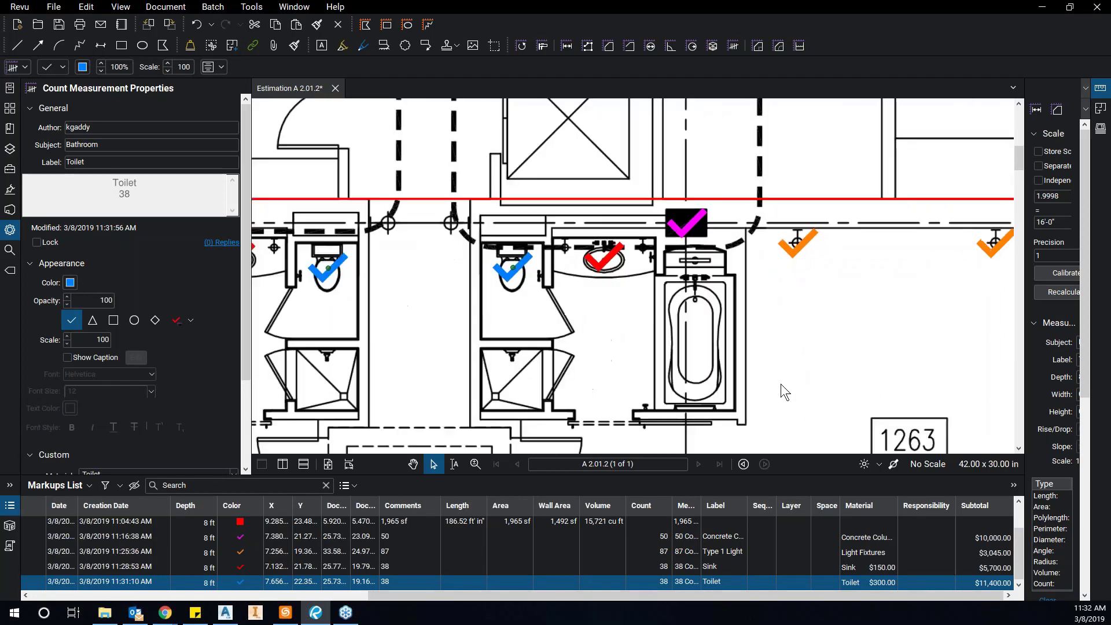
{"action": "left_click_drag", "start_coordinate": [780, 384], "coordinate": [732, 335]}
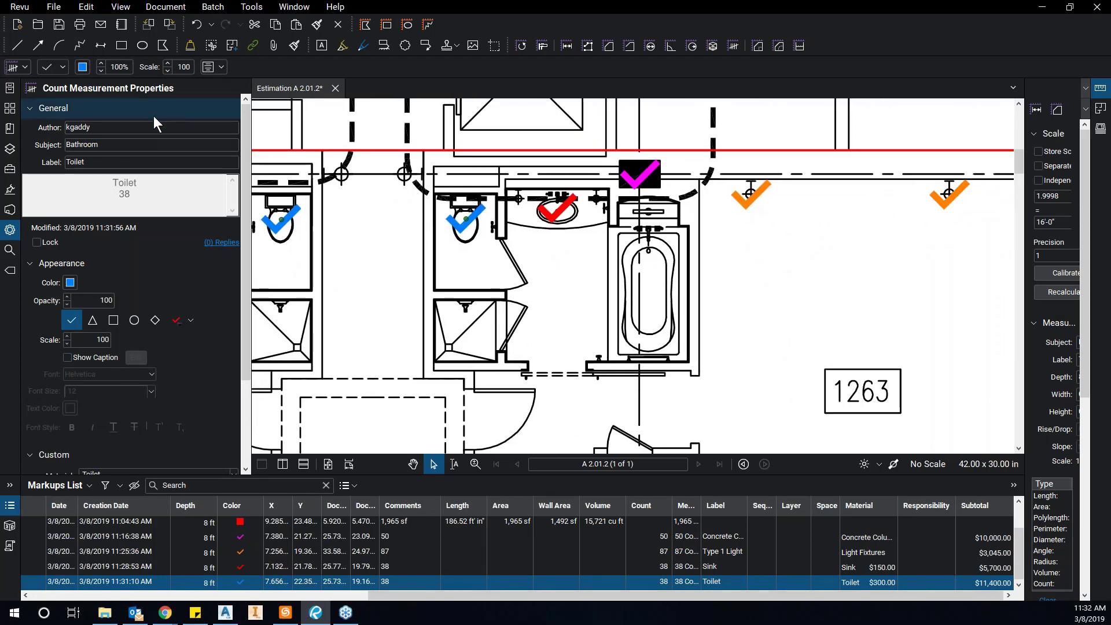
{"action": "left_click", "coordinate": [10, 250]}
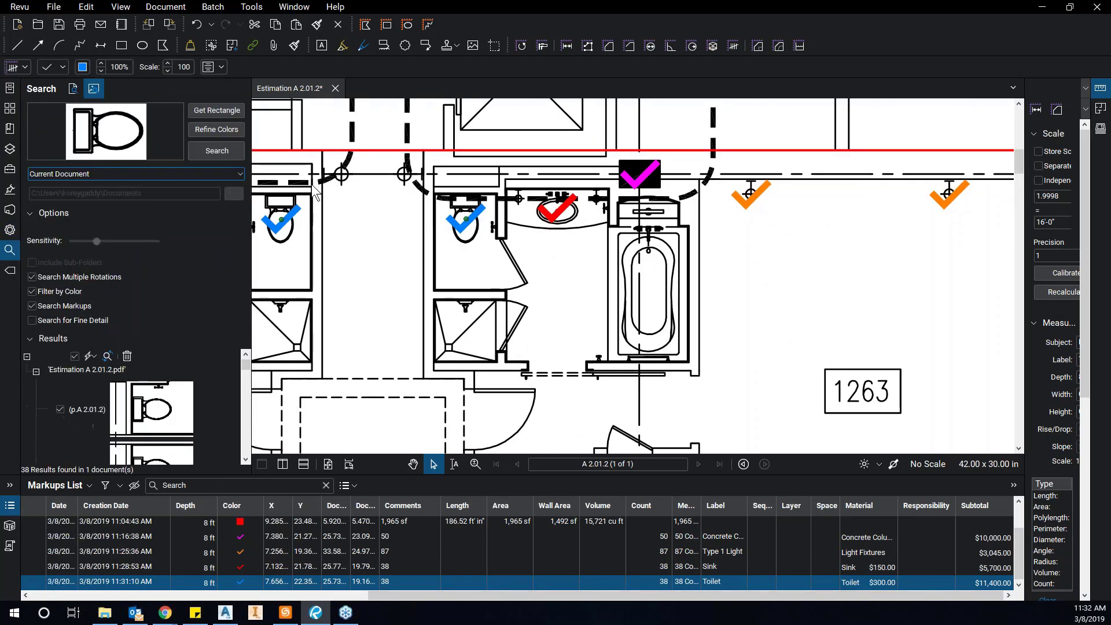
{"action": "left_click", "coordinate": [213, 113]}
{"action": "scroll", "coordinate": [685, 266], "scroll_direction": "up", "scroll_amount": 1}
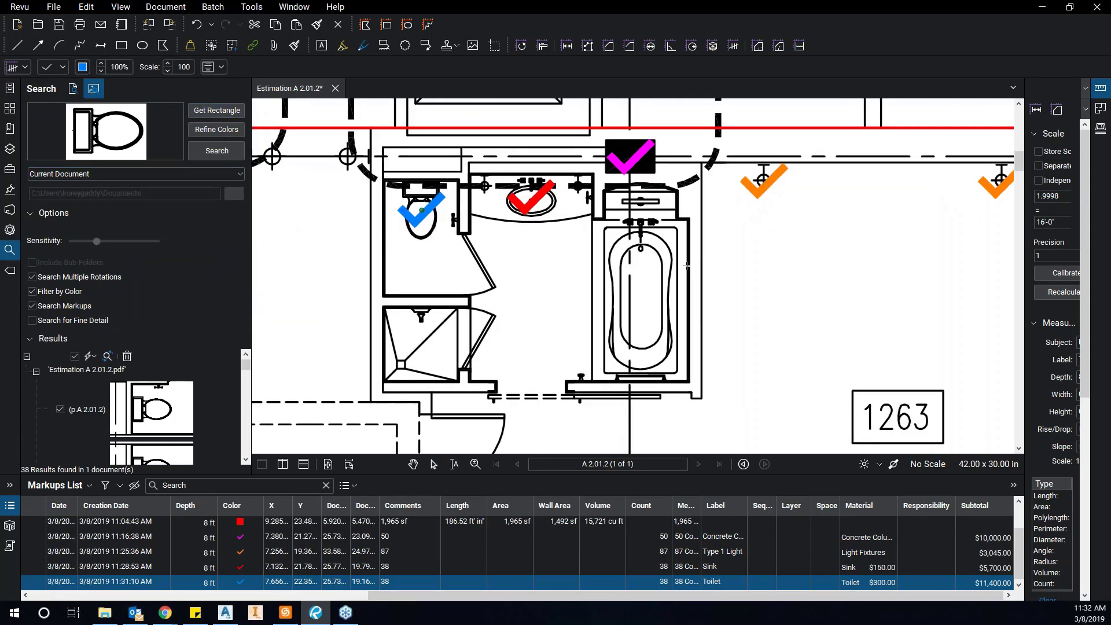
{"action": "scroll", "coordinate": [654, 220], "scroll_direction": "down", "scroll_amount": 4}
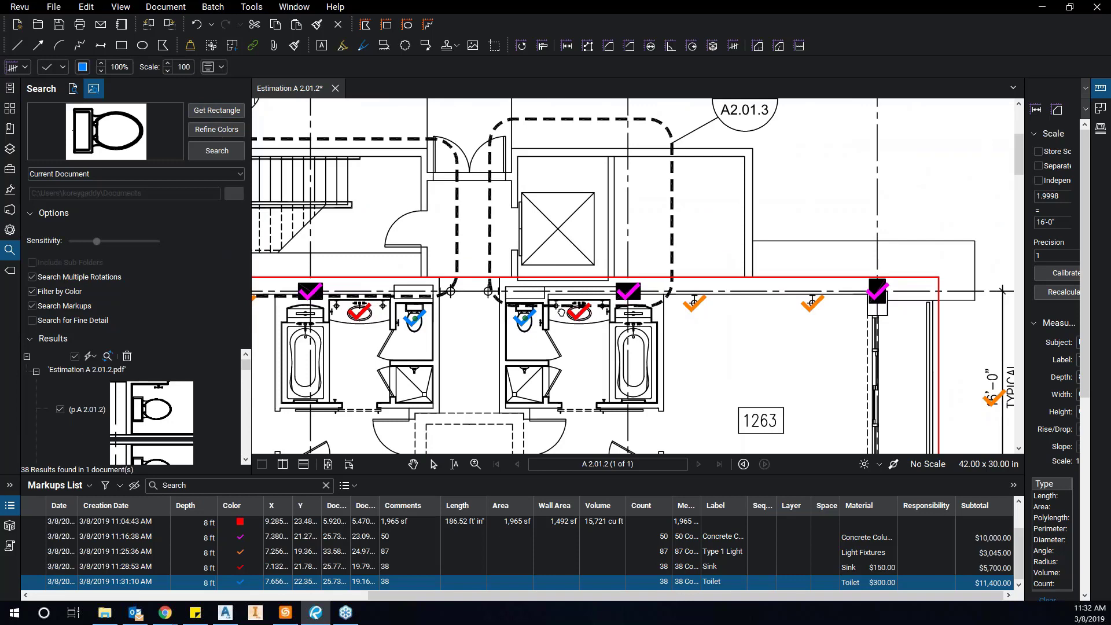
{"action": "scroll", "coordinate": [474, 260], "scroll_direction": "up", "scroll_amount": 6}
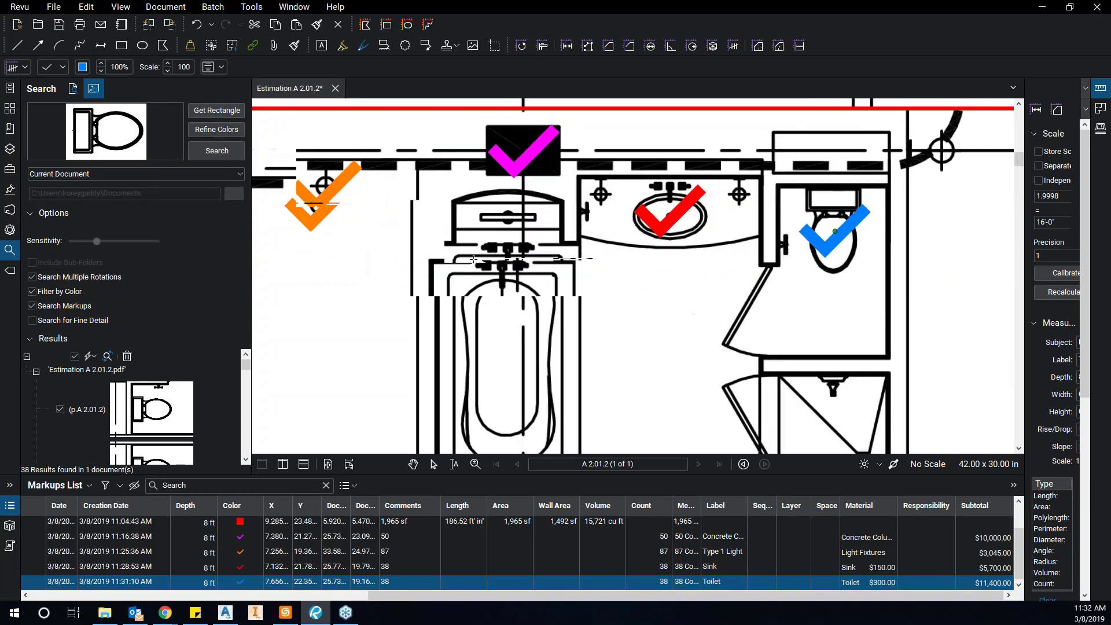
{"action": "left_click_drag", "start_coordinate": [473, 260], "coordinate": [472, 158]}
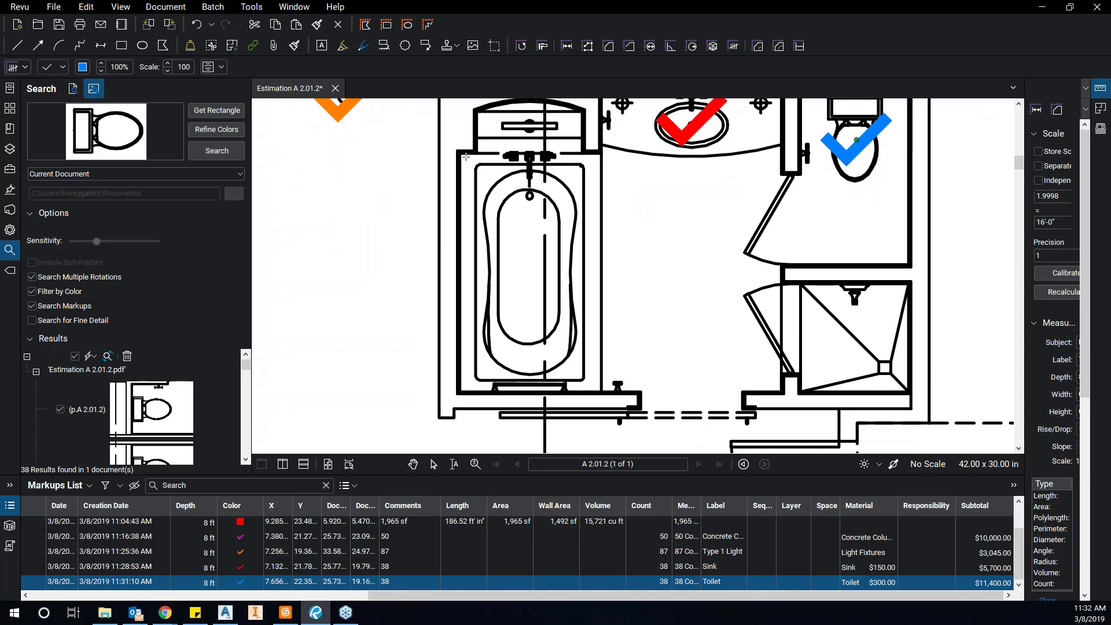
{"action": "left_click_drag", "start_coordinate": [554, 252], "coordinate": [594, 384]}
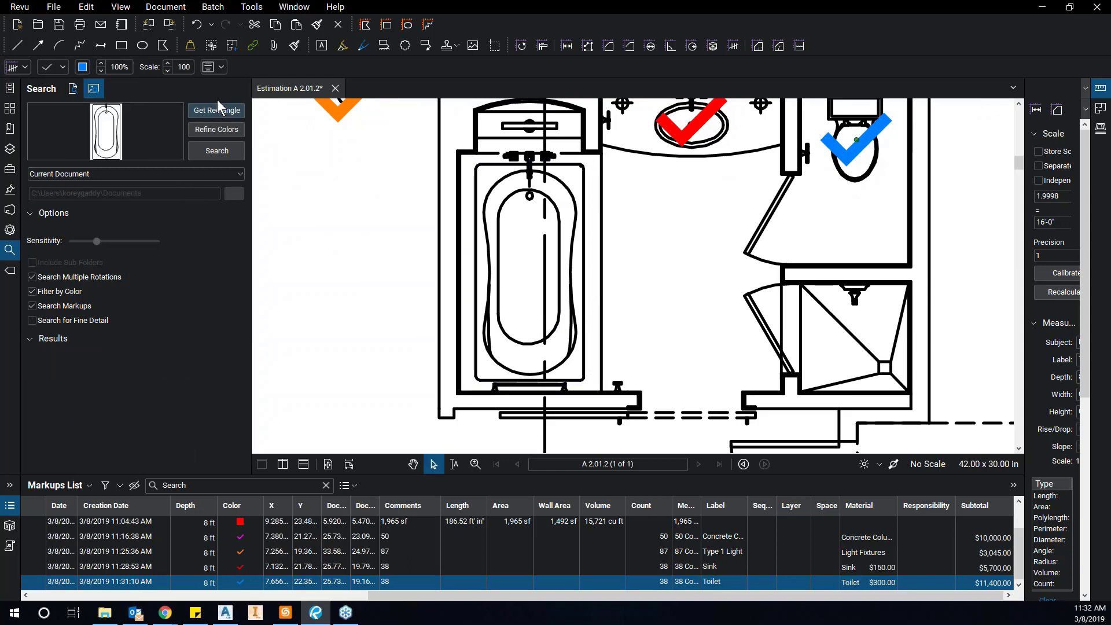
{"action": "left_click", "coordinate": [224, 147]}
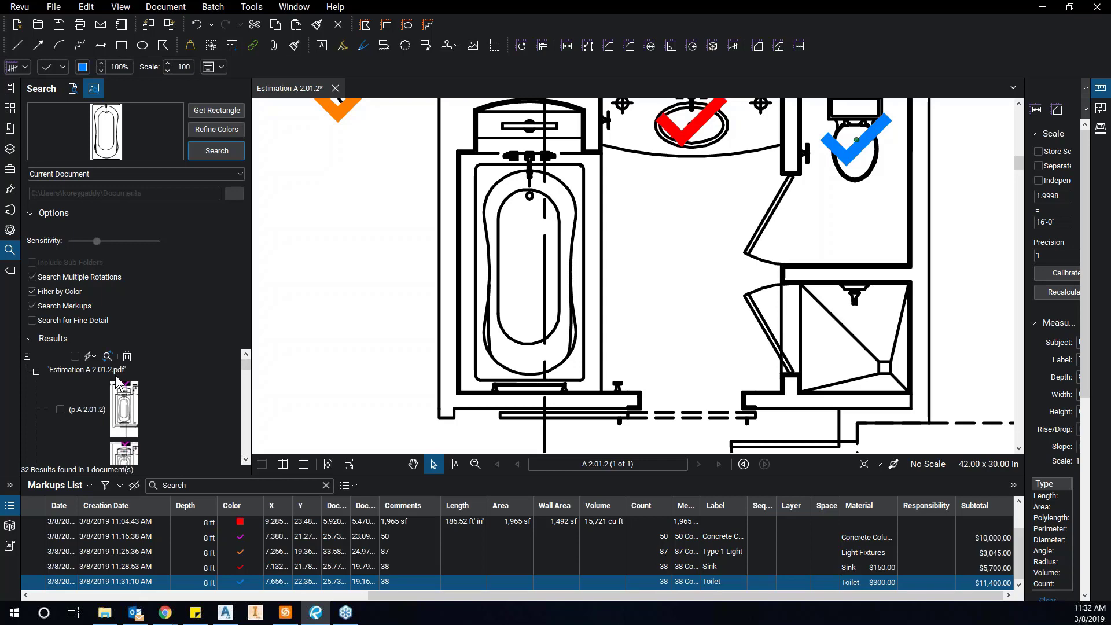
Check all bathtub search results and apply the Bathroom Tubs count measurement from the Cost Estimation set to them.
{"action": "left_click", "coordinate": [73, 355]}
{"action": "left_click", "coordinate": [93, 356]}
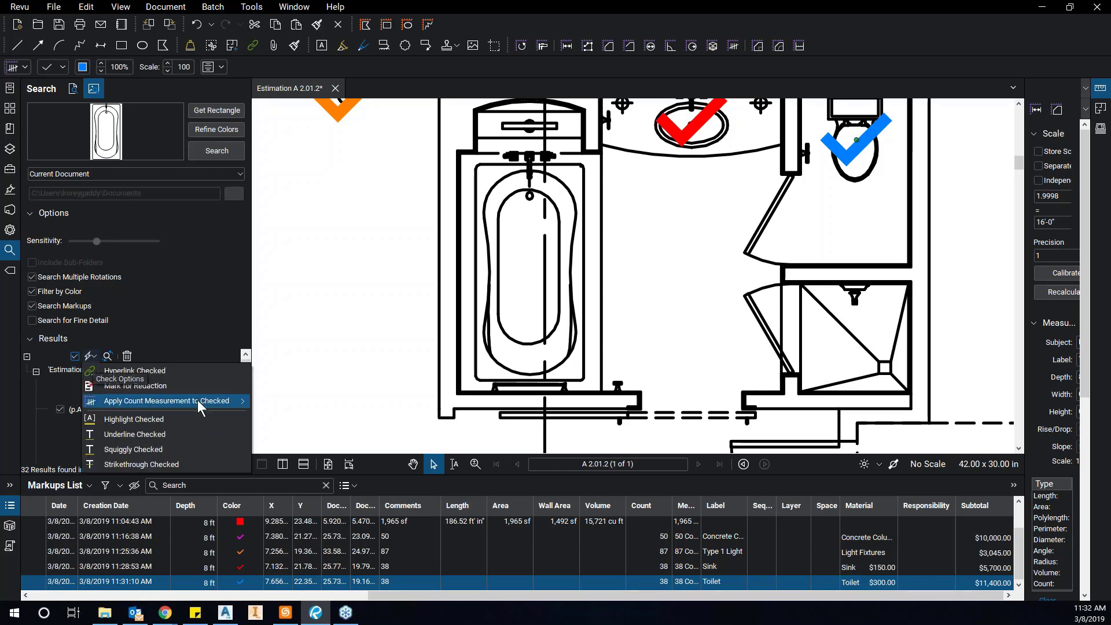
{"action": "mouse_move", "coordinate": [199, 400]}
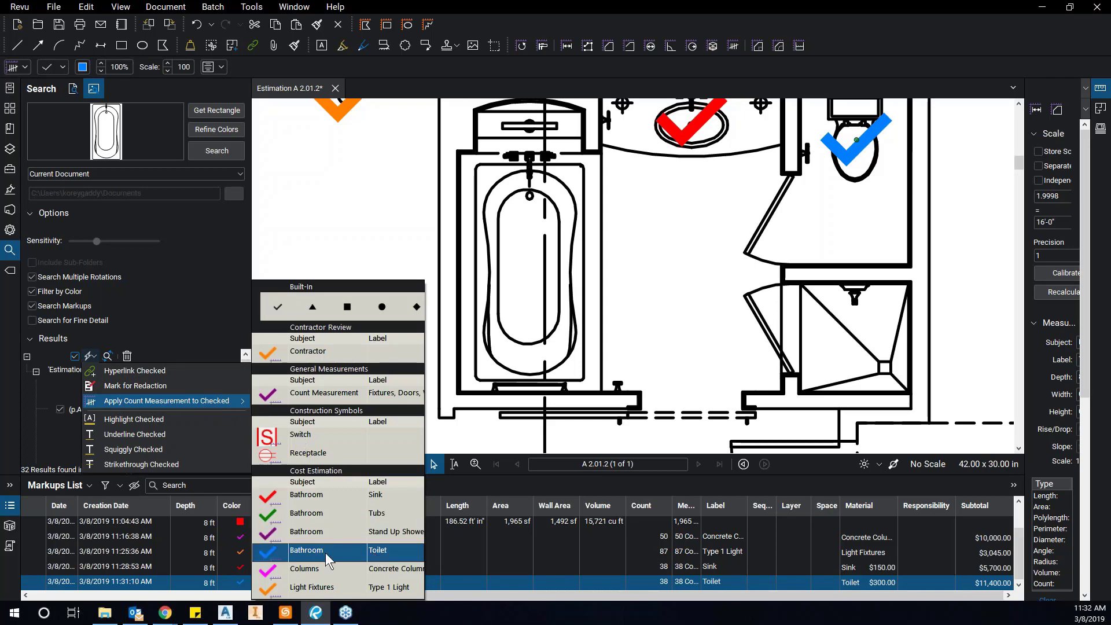
{"action": "left_click", "coordinate": [326, 512]}
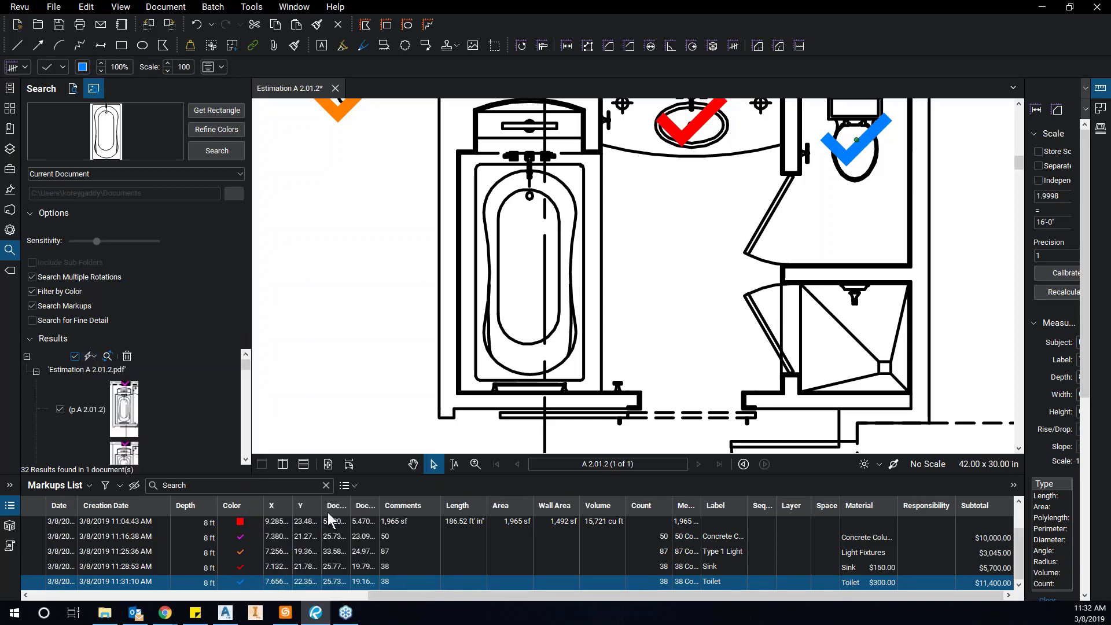
Examine the bathrooms along both wings of the floor plan to verify that the bathtubs carry count marks.
{"action": "scroll", "coordinate": [561, 241], "scroll_direction": "down", "scroll_amount": 5}
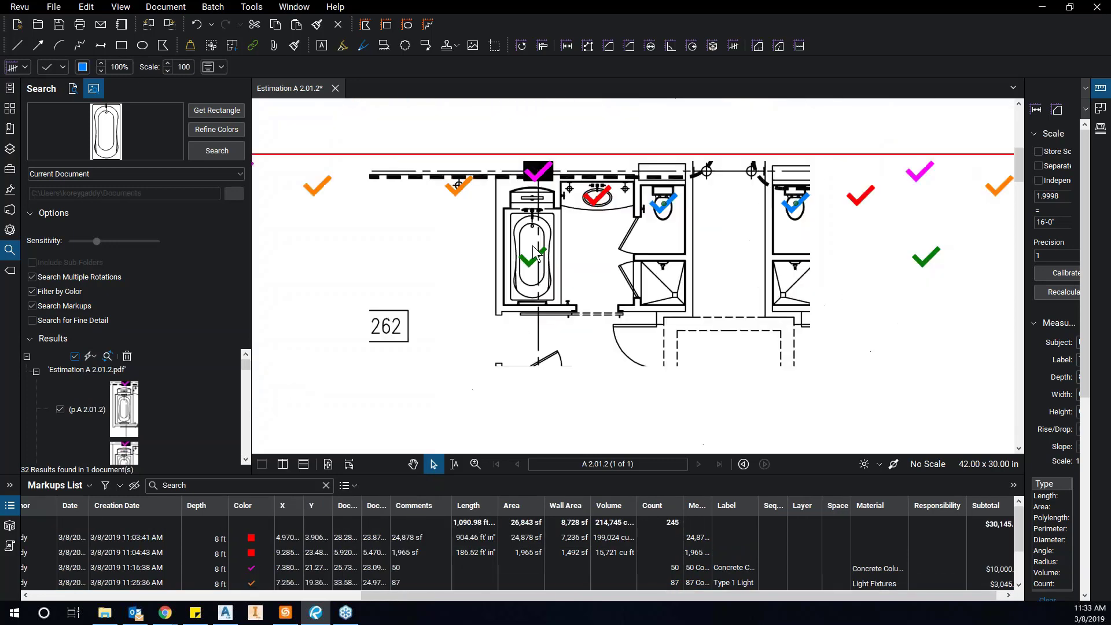
{"action": "left_click_drag", "start_coordinate": [556, 279], "coordinate": [596, 108]}
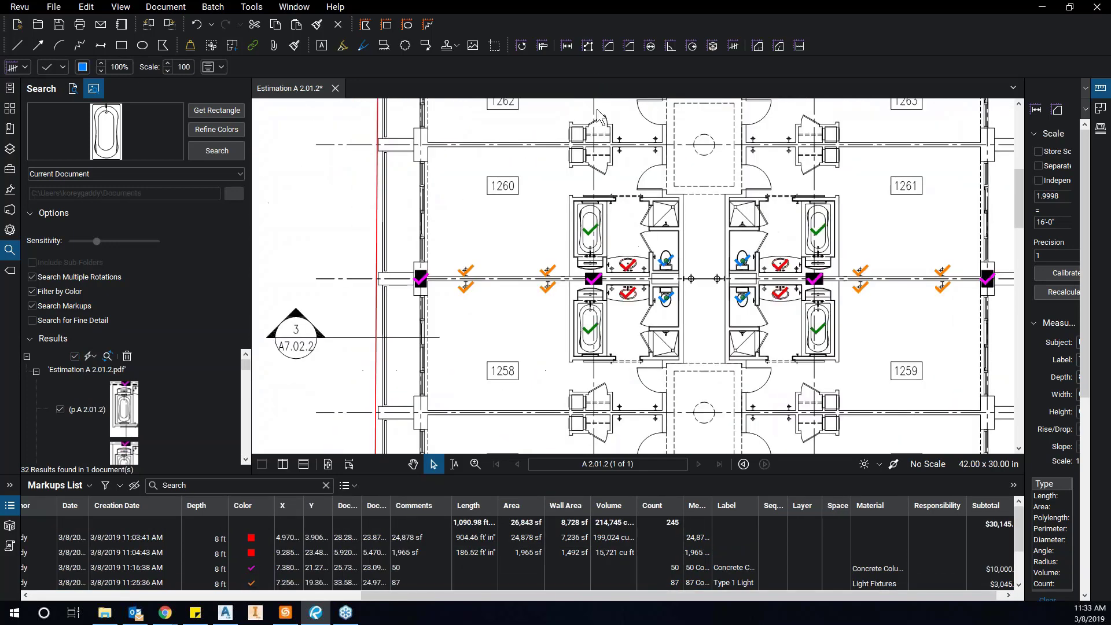
{"action": "left_click_drag", "start_coordinate": [598, 253], "coordinate": [688, 208]}
{"action": "scroll", "coordinate": [684, 211], "scroll_direction": "down", "scroll_amount": 1}
{"action": "scroll", "coordinate": [683, 224], "scroll_direction": "down", "scroll_amount": 3}
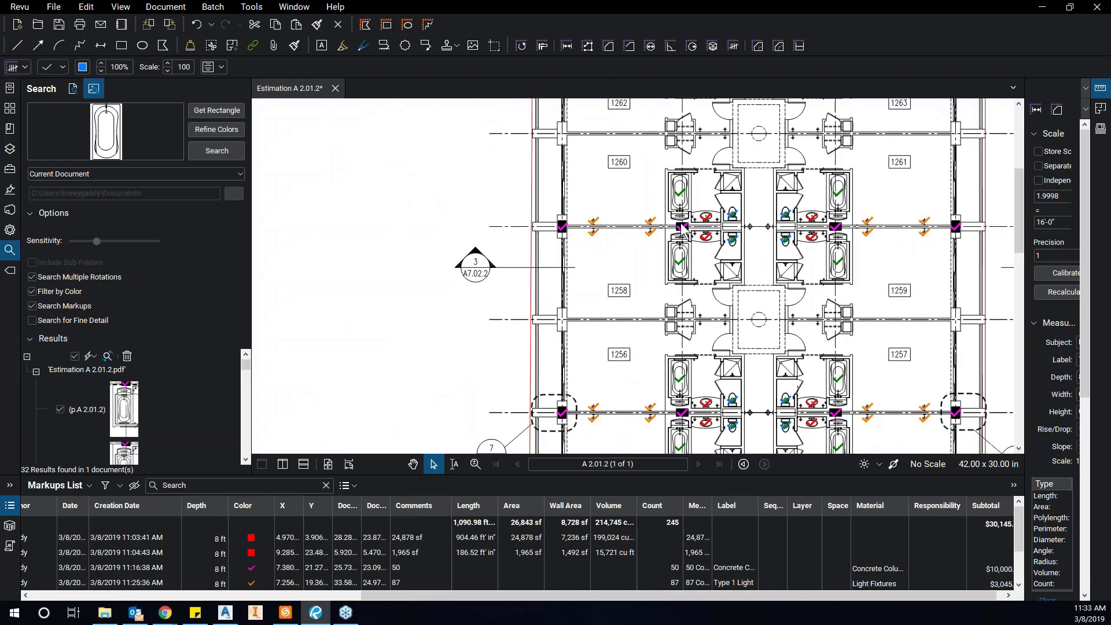
{"action": "scroll", "coordinate": [806, 368], "scroll_direction": "up", "scroll_amount": 1}
{"action": "left_click_drag", "start_coordinate": [805, 368], "coordinate": [637, 180]}
{"action": "left_click_drag", "start_coordinate": [719, 286], "coordinate": [629, 190]}
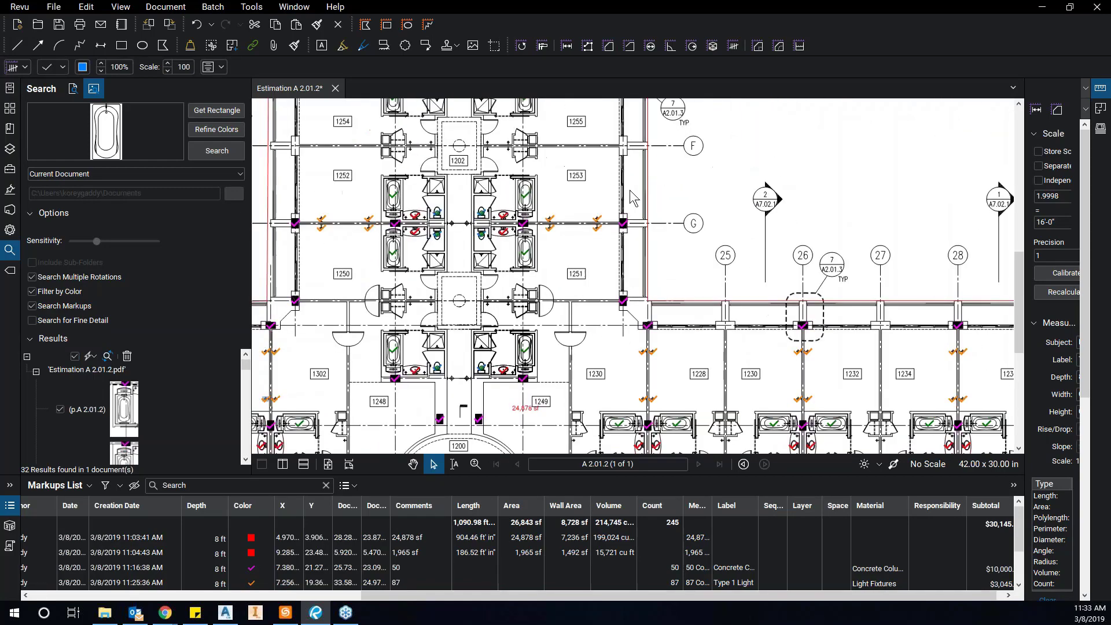
{"action": "mouse_move", "coordinate": [705, 321]}
{"action": "left_mouse_down"}
{"action": "mouse_move", "coordinate": [660, 272]}
{"action": "mouse_move", "coordinate": [660, 297]}
{"action": "left_mouse_up"}
{"action": "left_click_drag", "start_coordinate": [763, 347], "coordinate": [657, 298]}
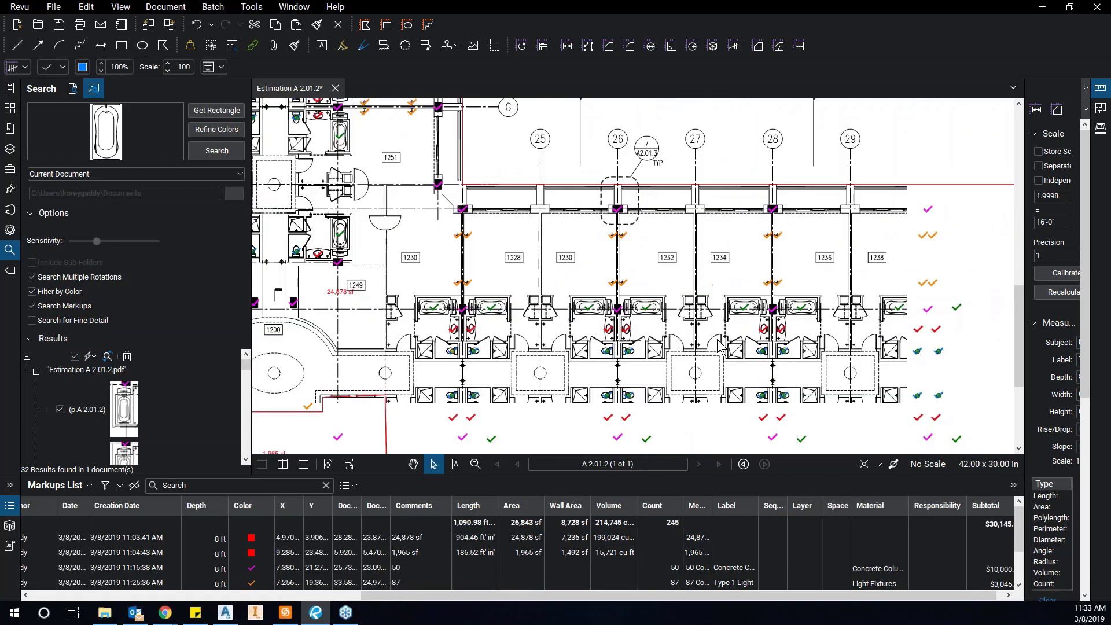
{"action": "left_click_drag", "start_coordinate": [750, 357], "coordinate": [687, 288]}
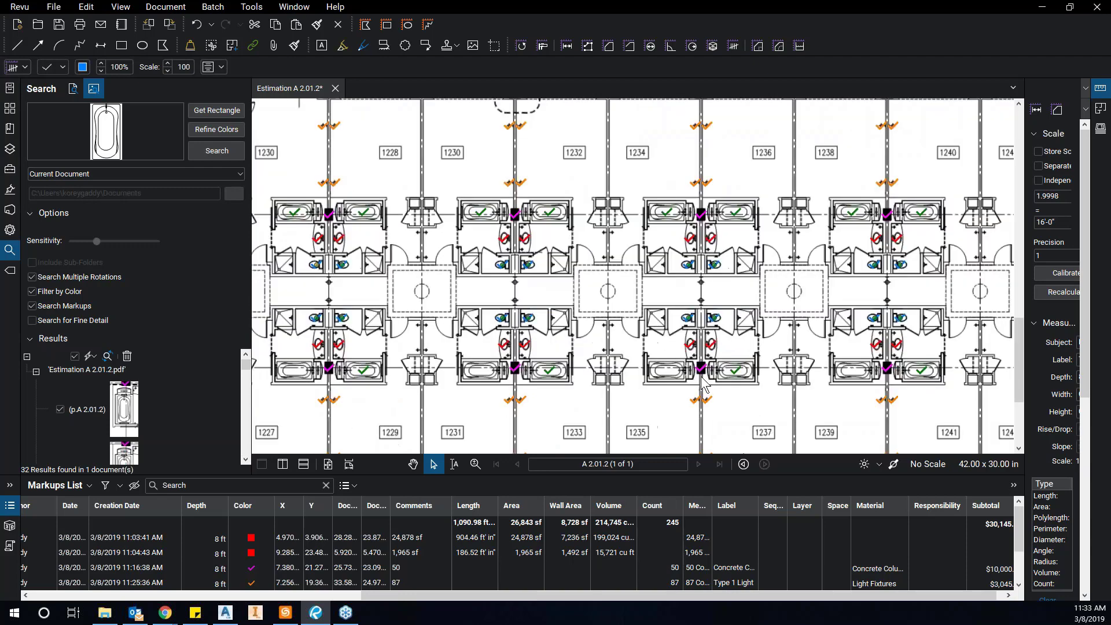
Inspect the row of bathrooms serving rooms 1227 to 1241 for bathtubs without a count mark.
{"action": "scroll", "coordinate": [745, 375], "scroll_direction": "up", "scroll_amount": 1}
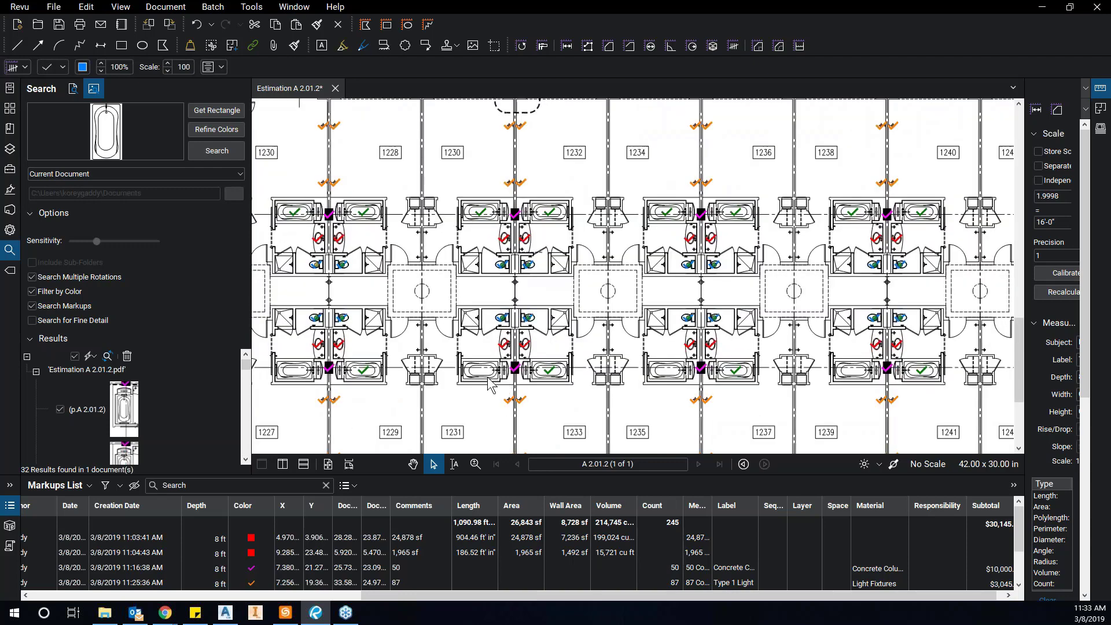
{"action": "scroll", "coordinate": [867, 376], "scroll_direction": "up", "scroll_amount": 6}
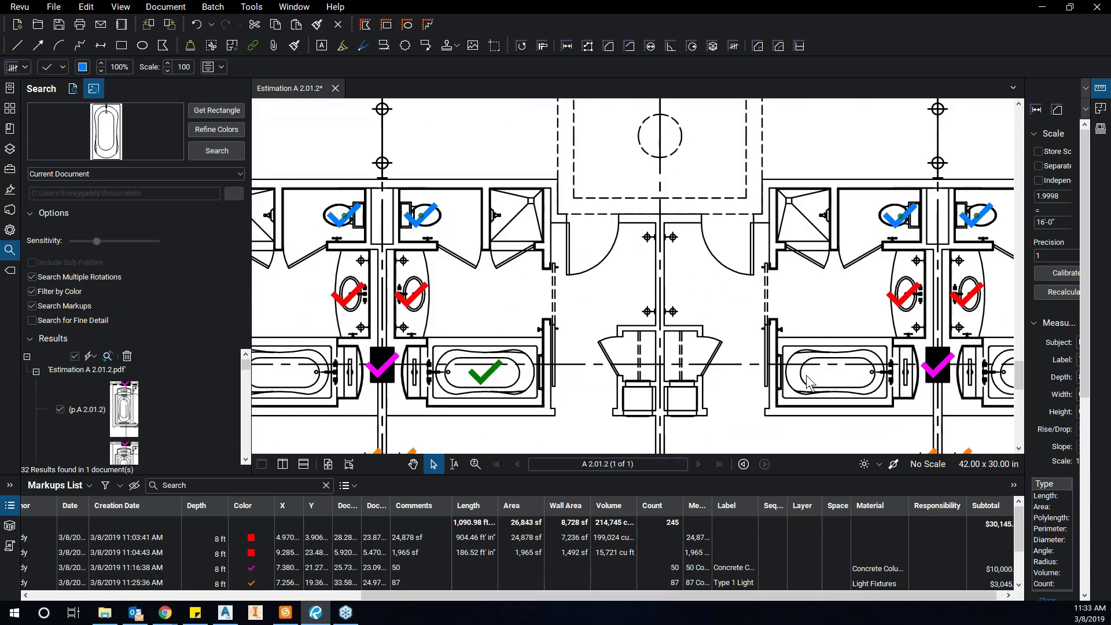
{"action": "mouse_move", "coordinate": [849, 374]}
{"action": "left_mouse_down"}
{"action": "mouse_move", "coordinate": [698, 365]}
{"action": "mouse_move", "coordinate": [641, 374]}
{"action": "left_mouse_up"}
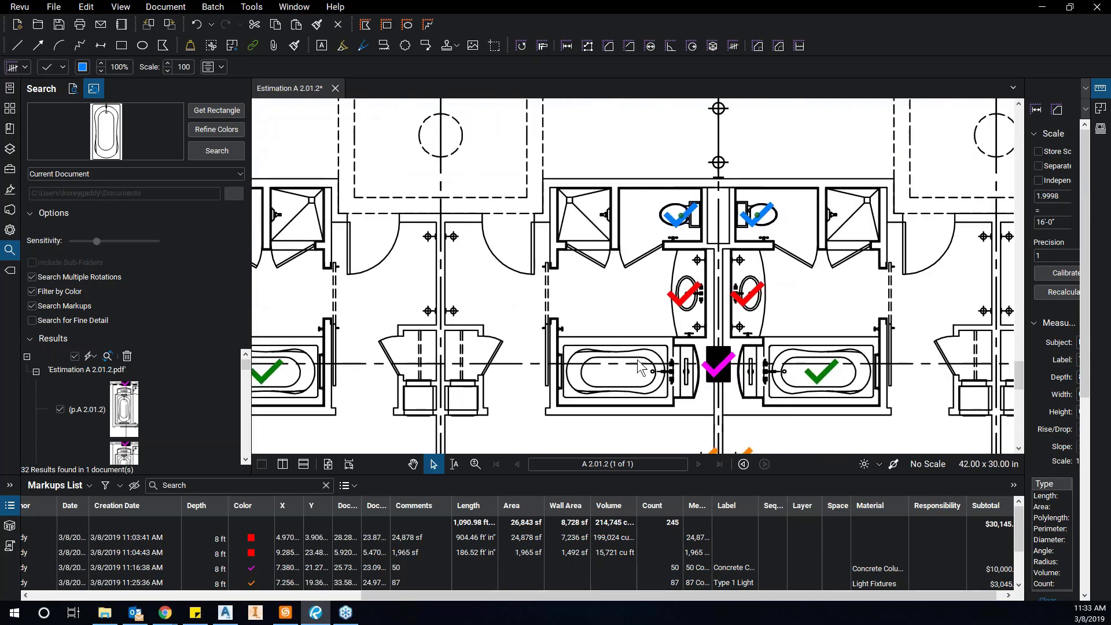
{"action": "scroll", "coordinate": [665, 373], "scroll_direction": "up", "scroll_amount": 1}
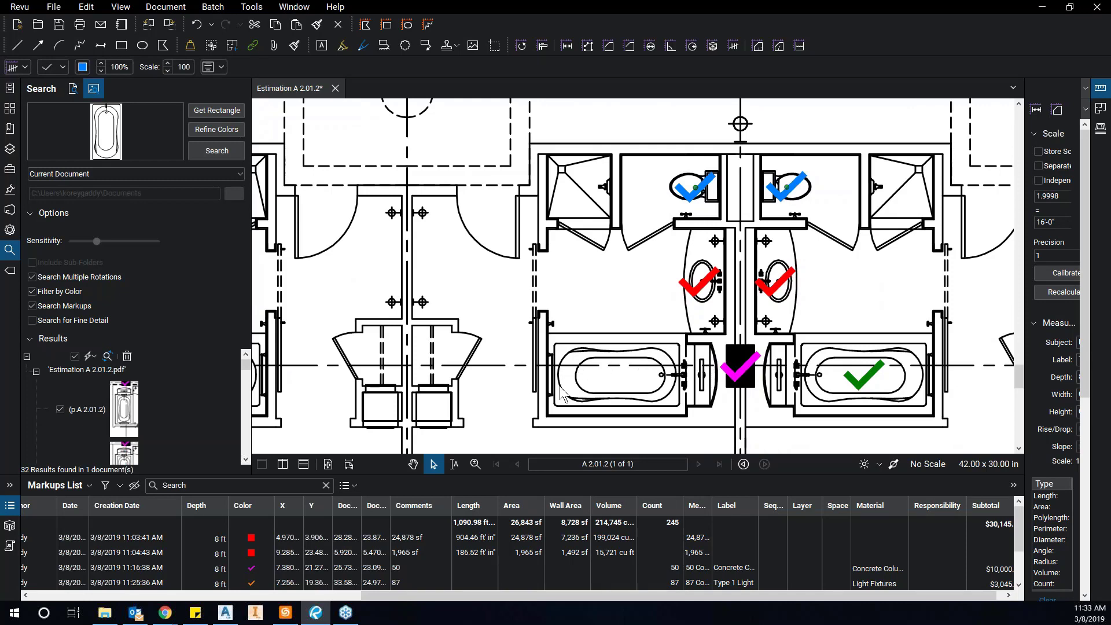
{"action": "scroll", "coordinate": [619, 384], "scroll_direction": "down", "scroll_amount": 1}
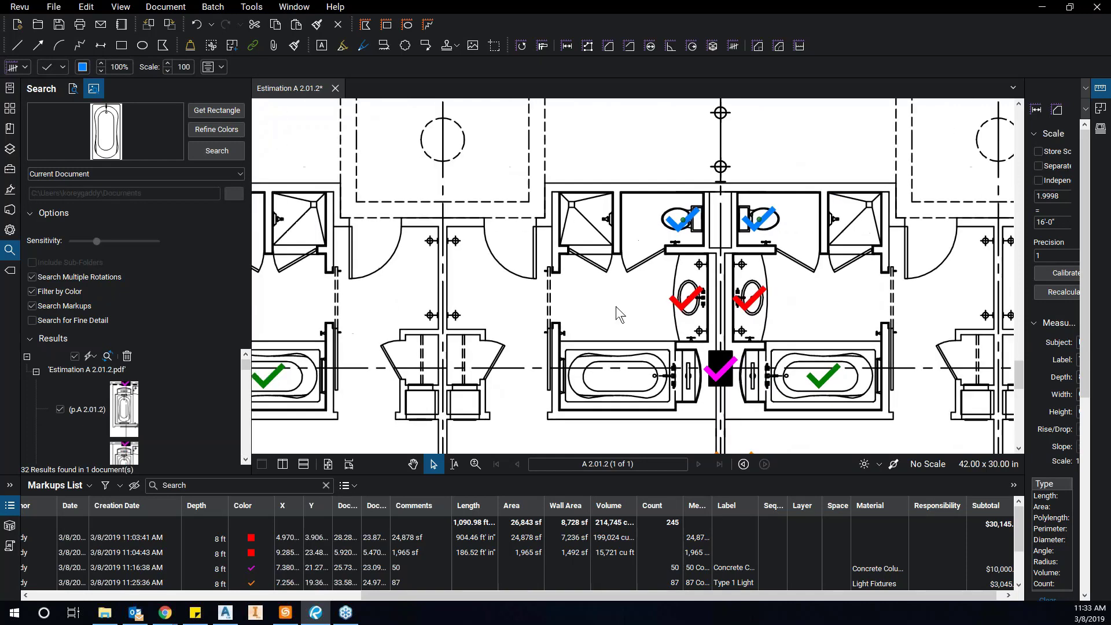
{"action": "scroll", "coordinate": [629, 349], "scroll_direction": "down", "scroll_amount": 2}
{"action": "left_click_drag", "start_coordinate": [458, 364], "coordinate": [576, 326]}
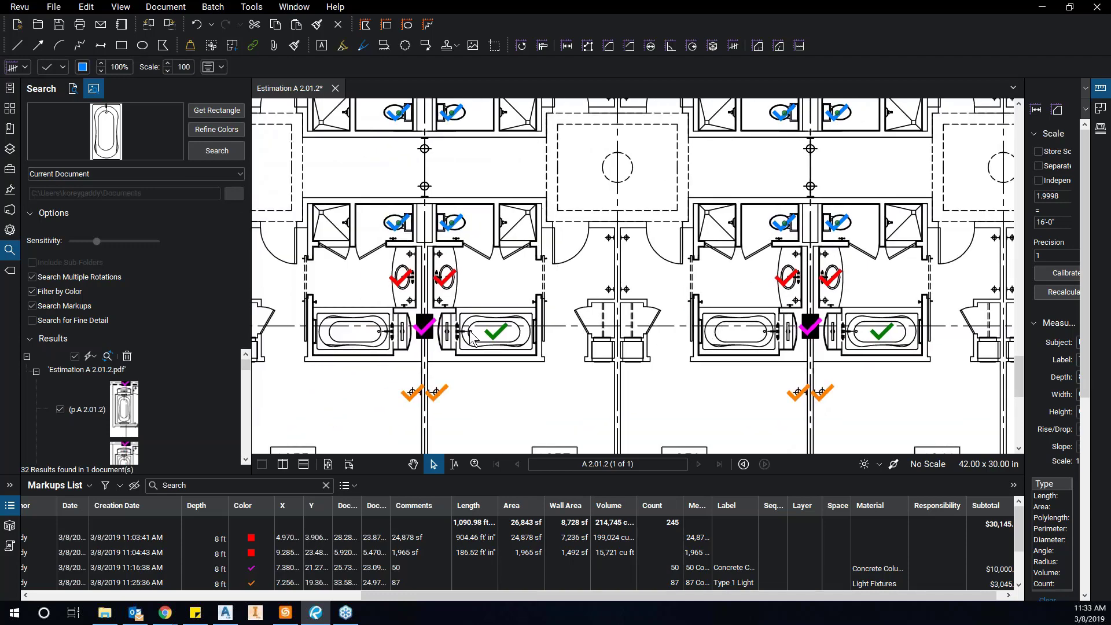
{"action": "scroll", "coordinate": [347, 338], "scroll_direction": "down", "scroll_amount": 1}
{"action": "scroll", "coordinate": [505, 308], "scroll_direction": "down", "scroll_amount": 3}
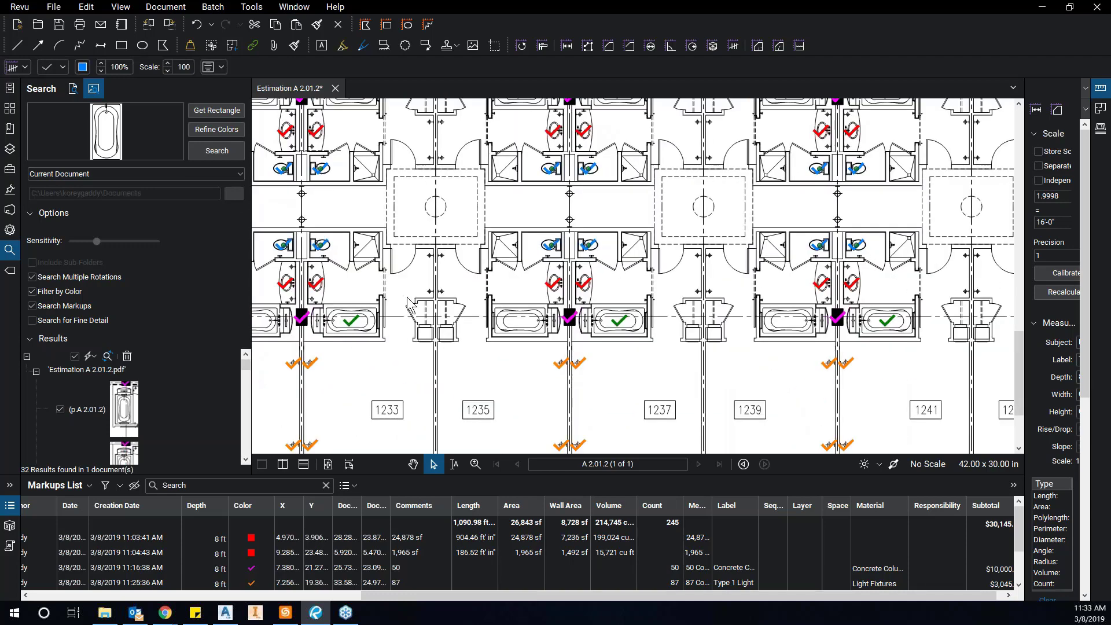
{"action": "left_click_drag", "start_coordinate": [427, 317], "coordinate": [548, 313]}
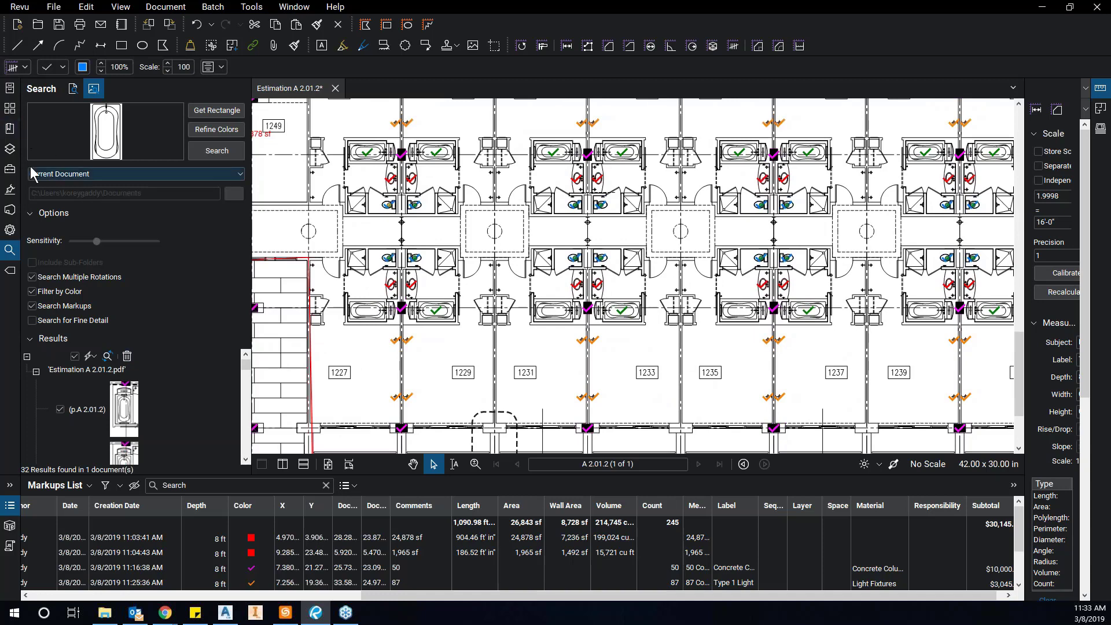
Add Tubs count marks from the Cost Estimation set to the unmarked bathtubs of rooms 1231, 1235, 1239 and 1243.
{"action": "left_click", "coordinate": [9, 169]}
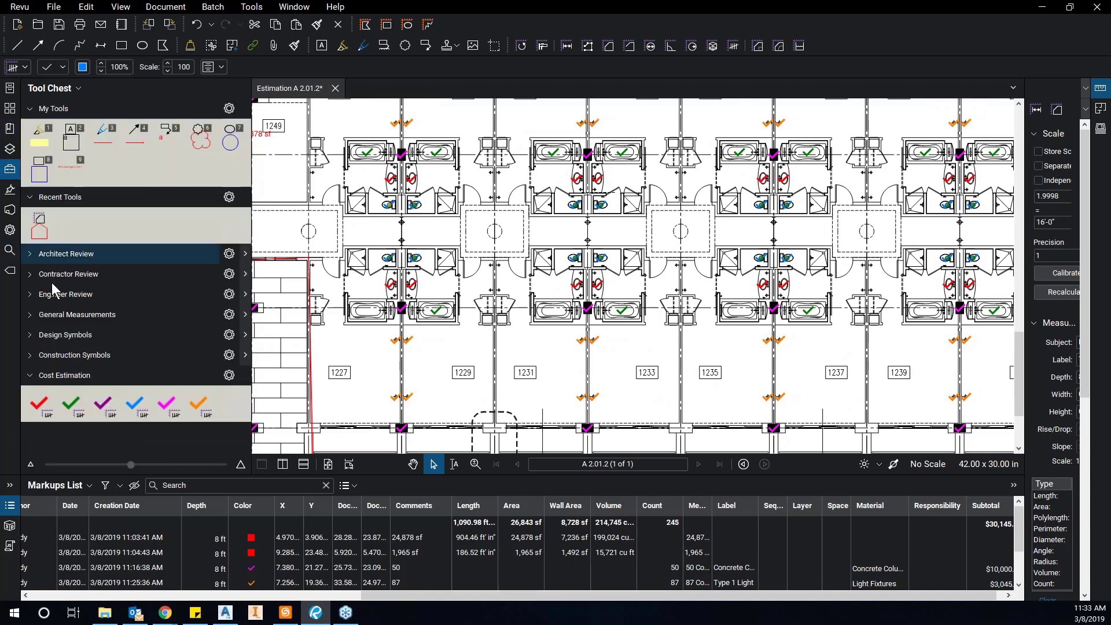
{"action": "left_click", "coordinate": [72, 406]}
{"action": "left_click", "coordinate": [552, 311]}
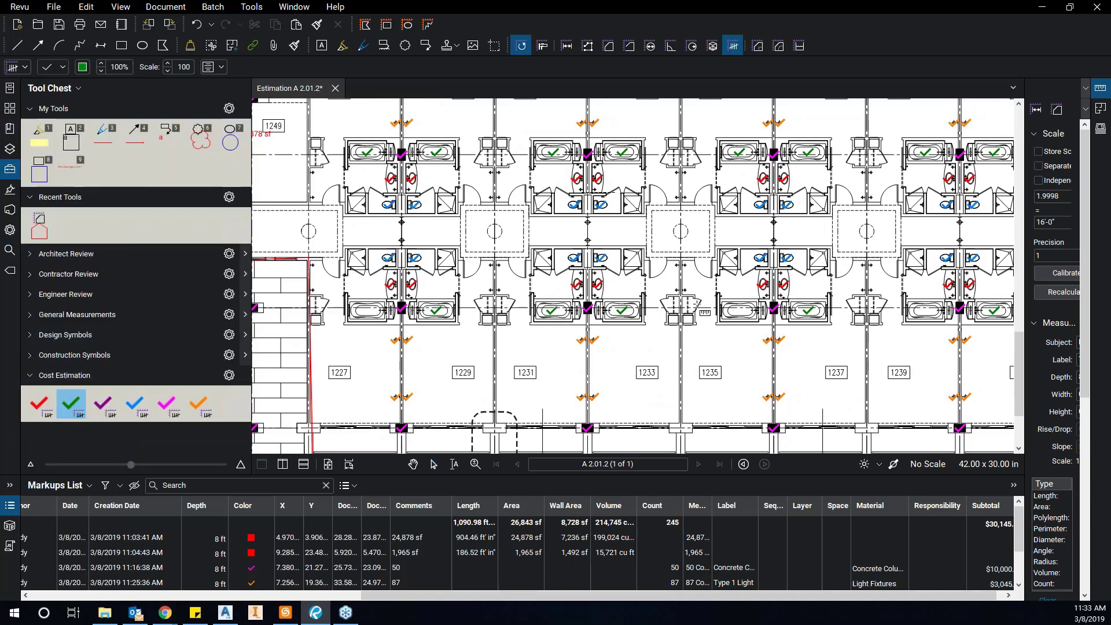
{"action": "left_click", "coordinate": [740, 311]}
{"action": "left_click", "coordinate": [925, 310]}
{"action": "left_click_drag", "start_coordinate": [919, 313], "coordinate": [663, 313]}
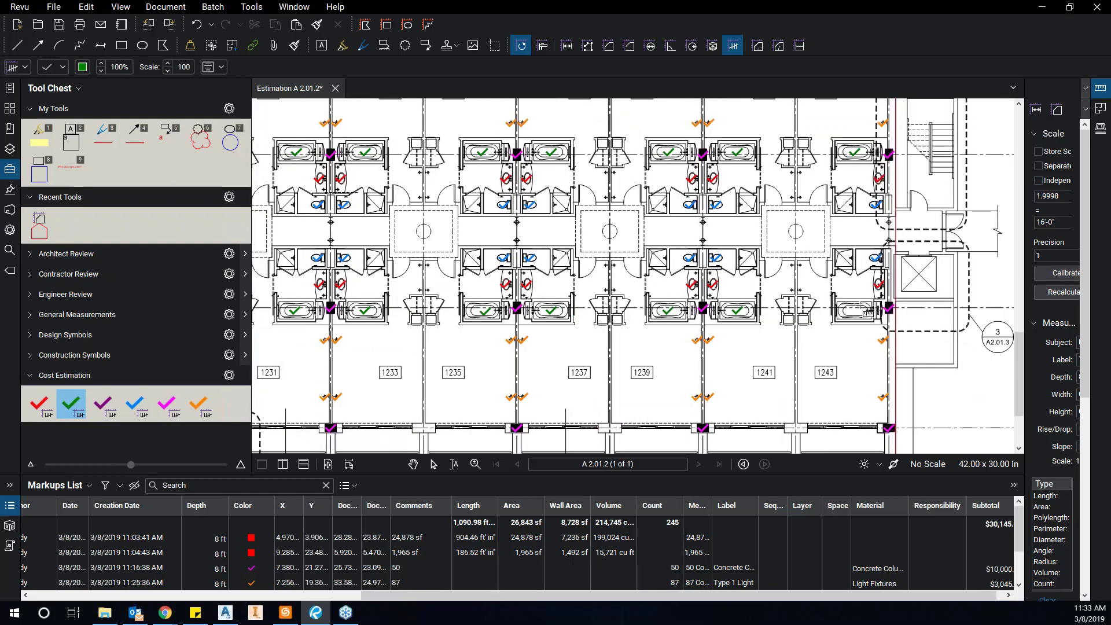
{"action": "left_click", "coordinate": [856, 312]}
{"action": "scroll", "coordinate": [295, 581], "scroll_direction": "down", "scroll_amount": 1}
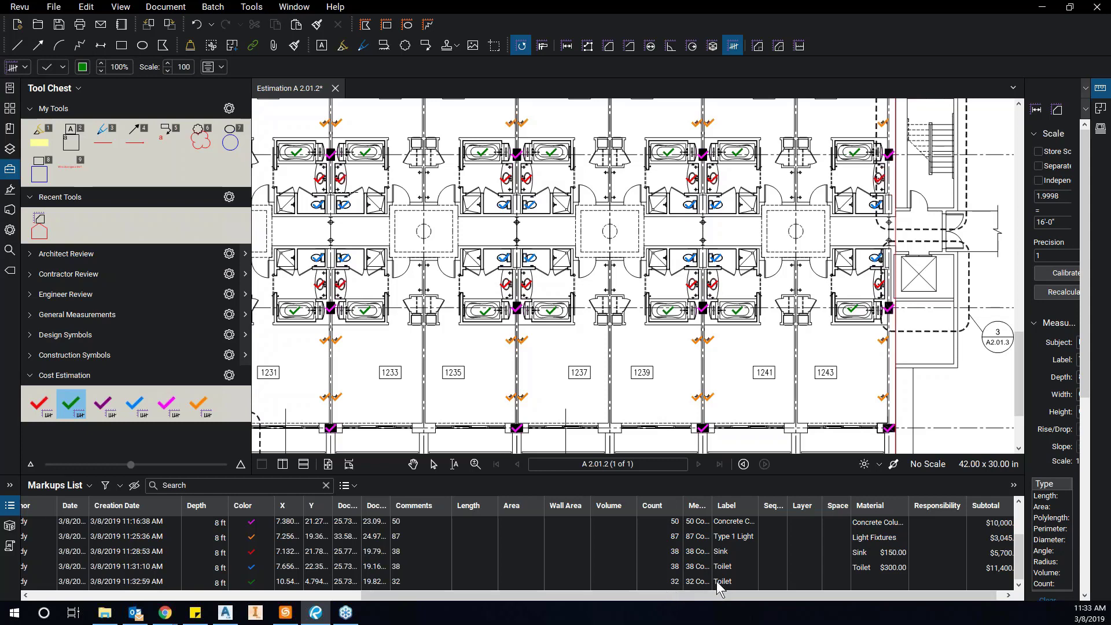
{"action": "key", "text": "Escape"}
Assign the Tub material to the bathtub count from the visual search in the markups list.
{"action": "scroll", "coordinate": [507, 584], "scroll_direction": "down", "scroll_amount": 2}
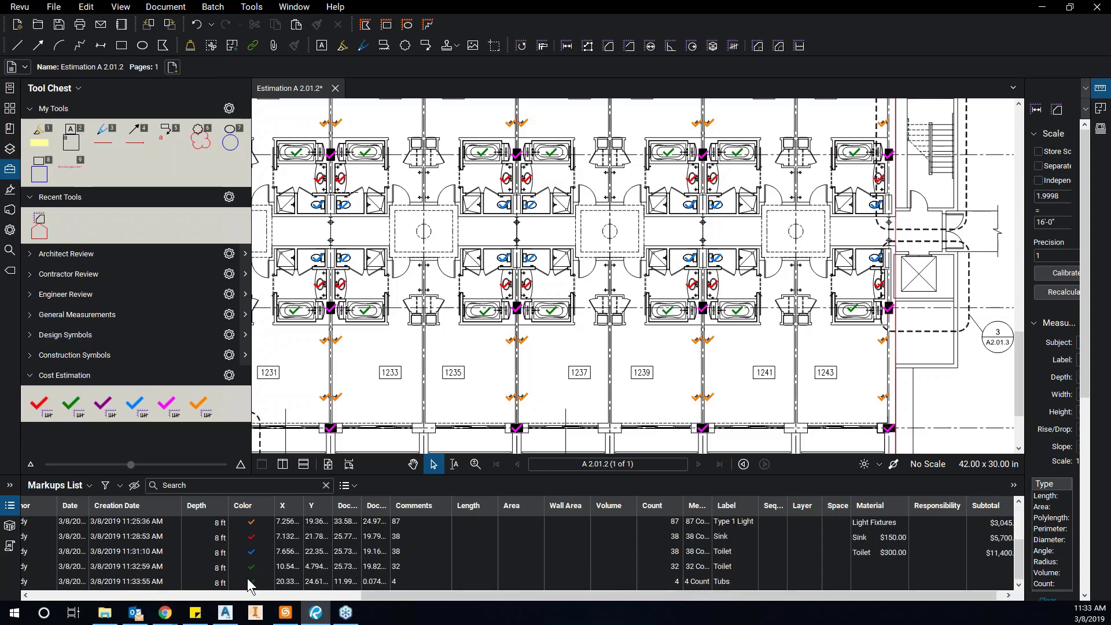
{"action": "left_click", "coordinate": [120, 567]}
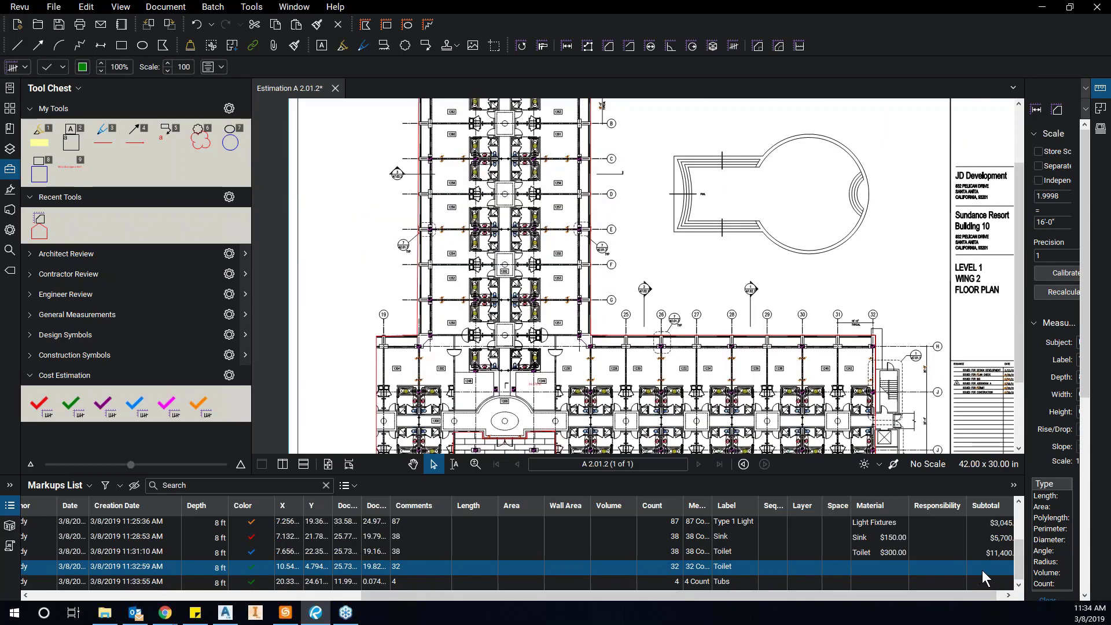
{"action": "left_click", "coordinate": [900, 568]}
{"action": "left_click", "coordinate": [904, 568]}
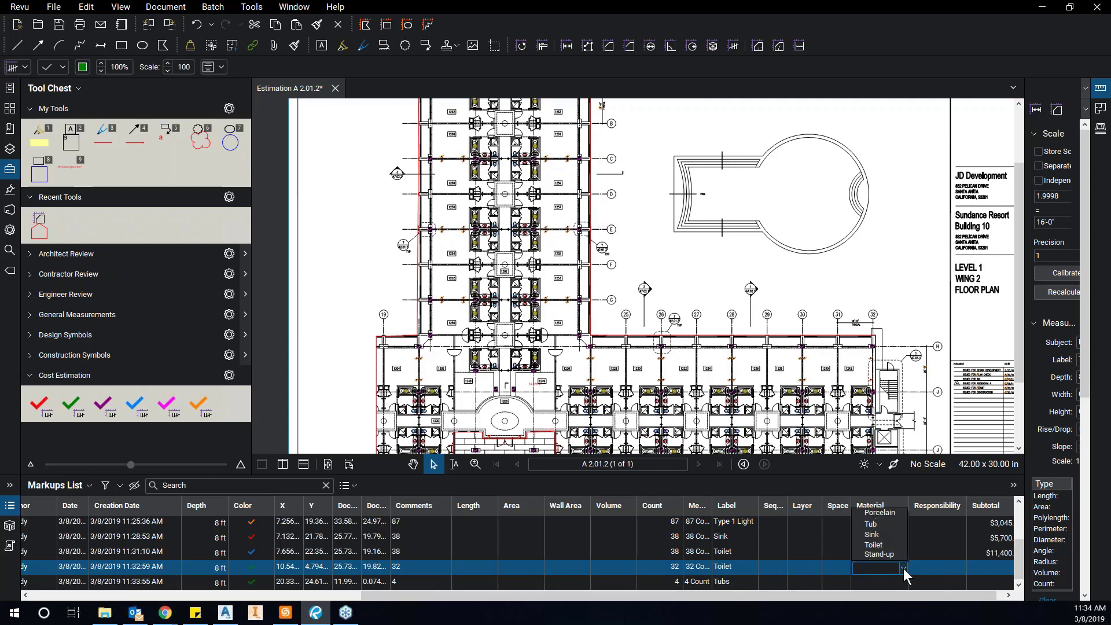
{"action": "left_click", "coordinate": [894, 523]}
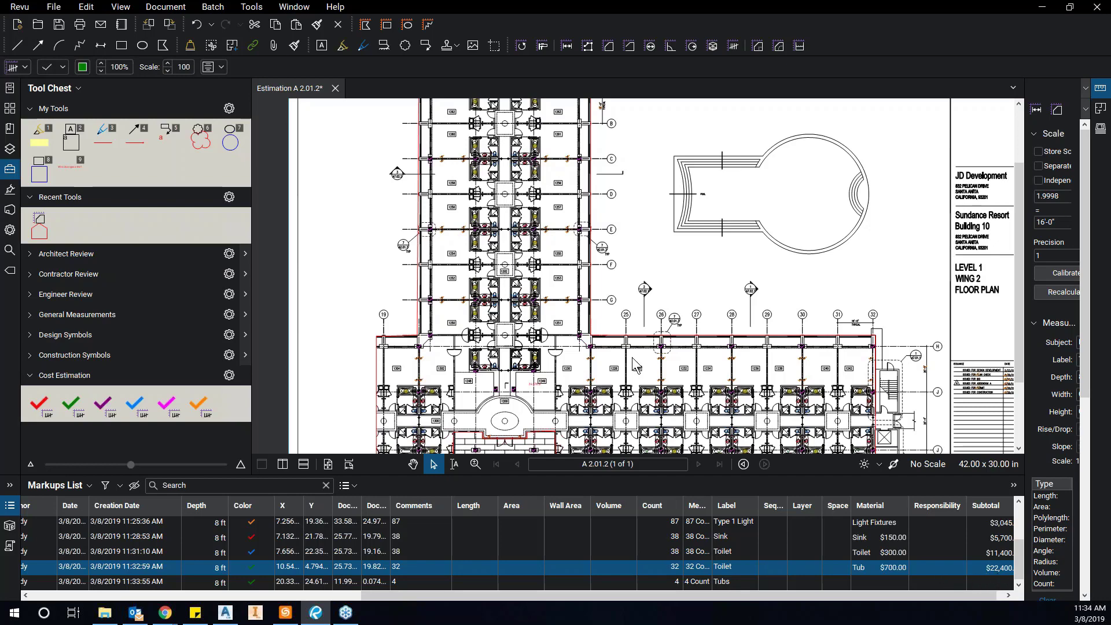
Capture one shower stall symbol, reduce the sensitivity slightly, and run a visual search for it in the current document.
{"action": "scroll", "coordinate": [580, 352], "scroll_direction": "up", "scroll_amount": 1}
{"action": "scroll", "coordinate": [646, 422], "scroll_direction": "up", "scroll_amount": 8}
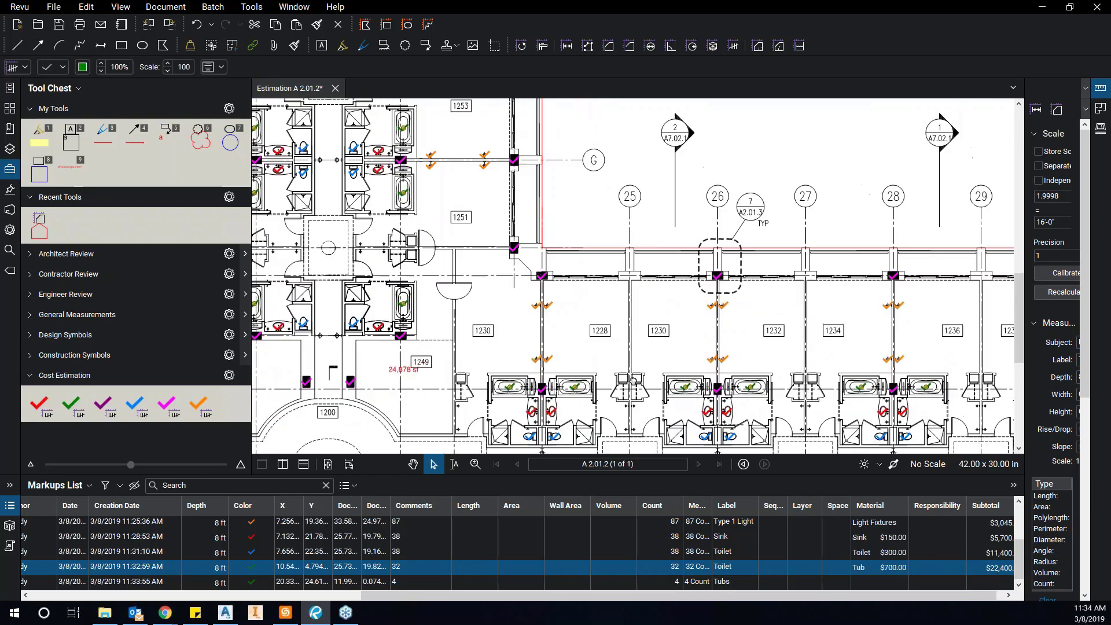
{"action": "scroll", "coordinate": [574, 388], "scroll_direction": "up", "scroll_amount": 2}
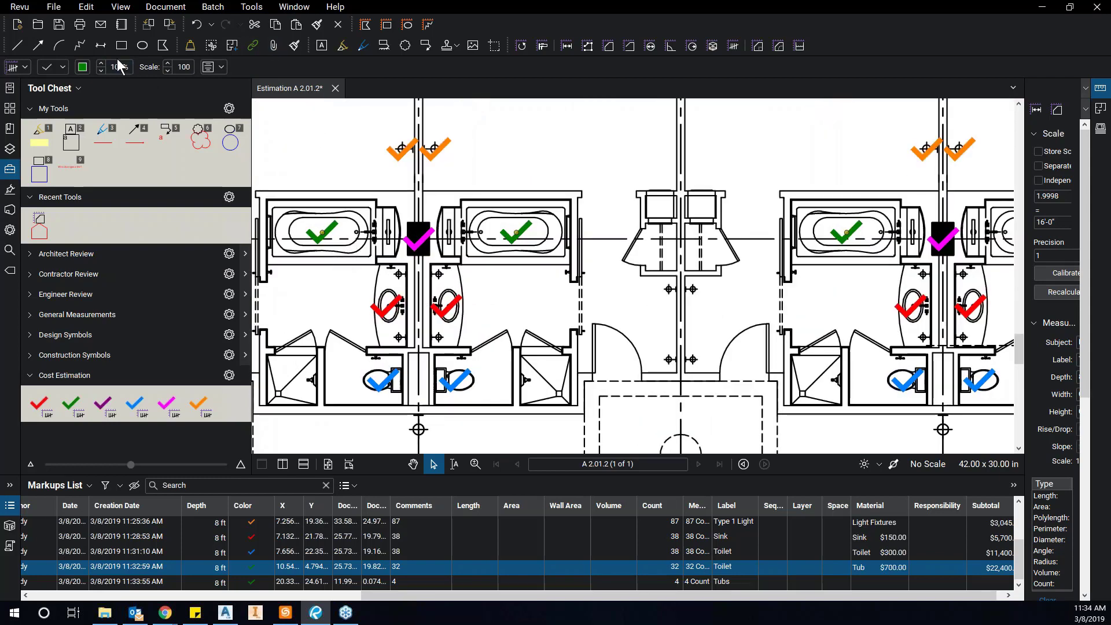
{"action": "left_click", "coordinate": [10, 250]}
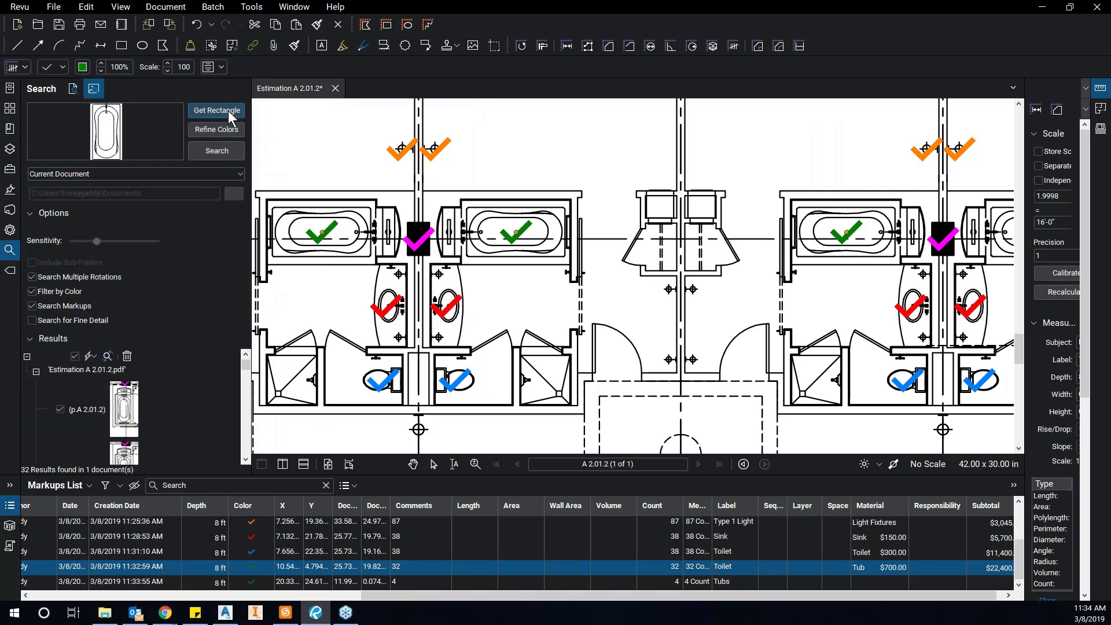
{"action": "left_click", "coordinate": [216, 110]}
{"action": "scroll", "coordinate": [567, 327], "scroll_direction": "up", "scroll_amount": 3}
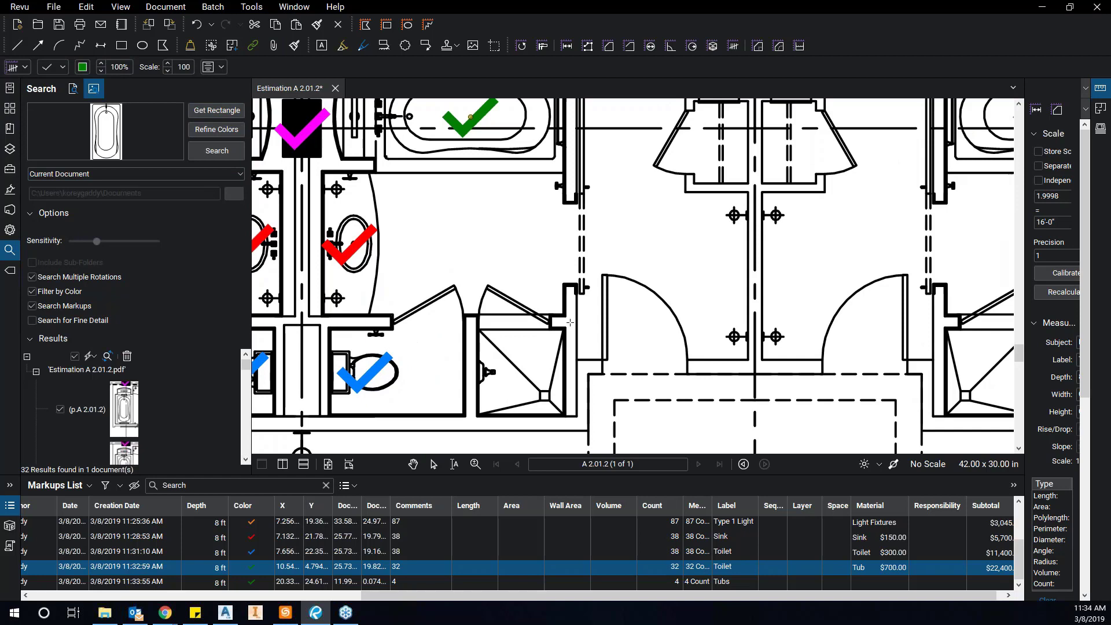
{"action": "left_click_drag", "start_coordinate": [554, 382], "coordinate": [472, 422]}
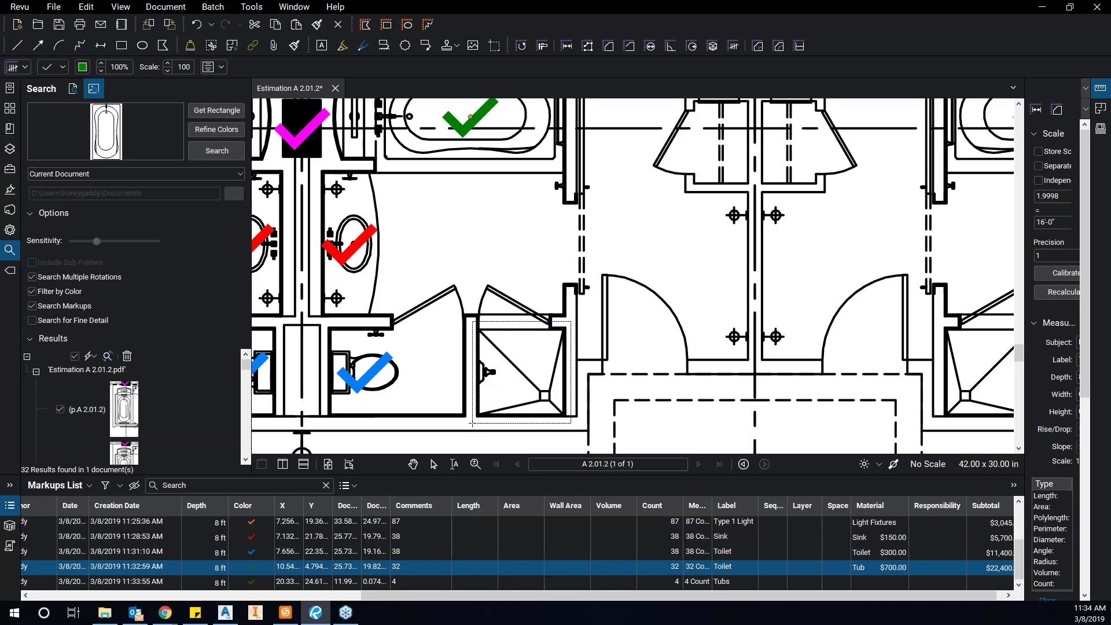
{"action": "left_click_drag", "start_coordinate": [472, 422], "coordinate": [472, 423]}
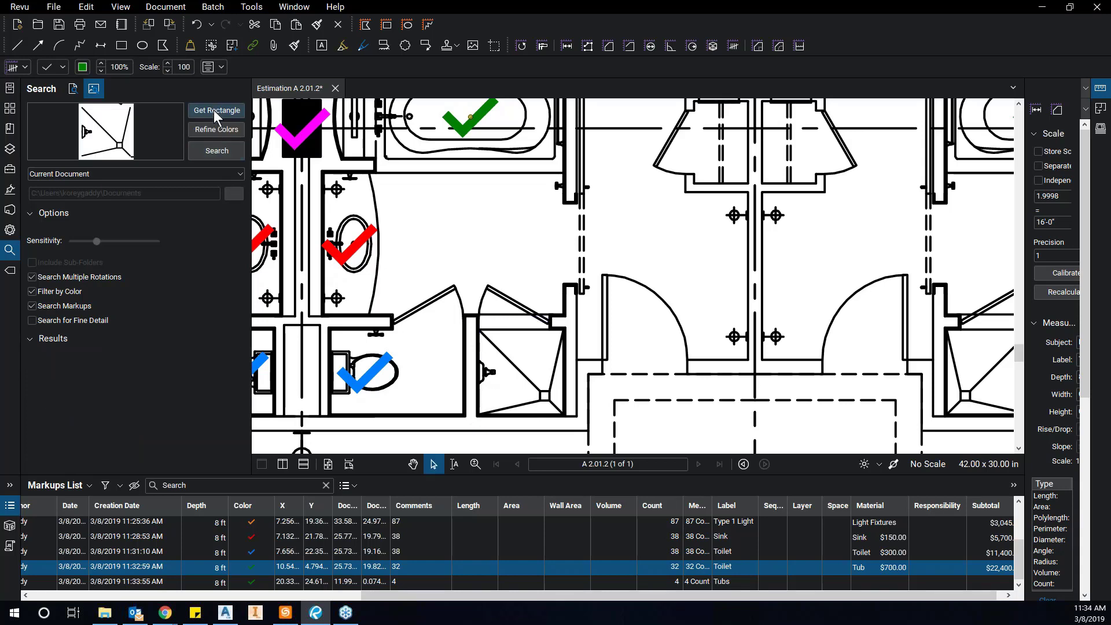
{"action": "left_click", "coordinate": [88, 241]}
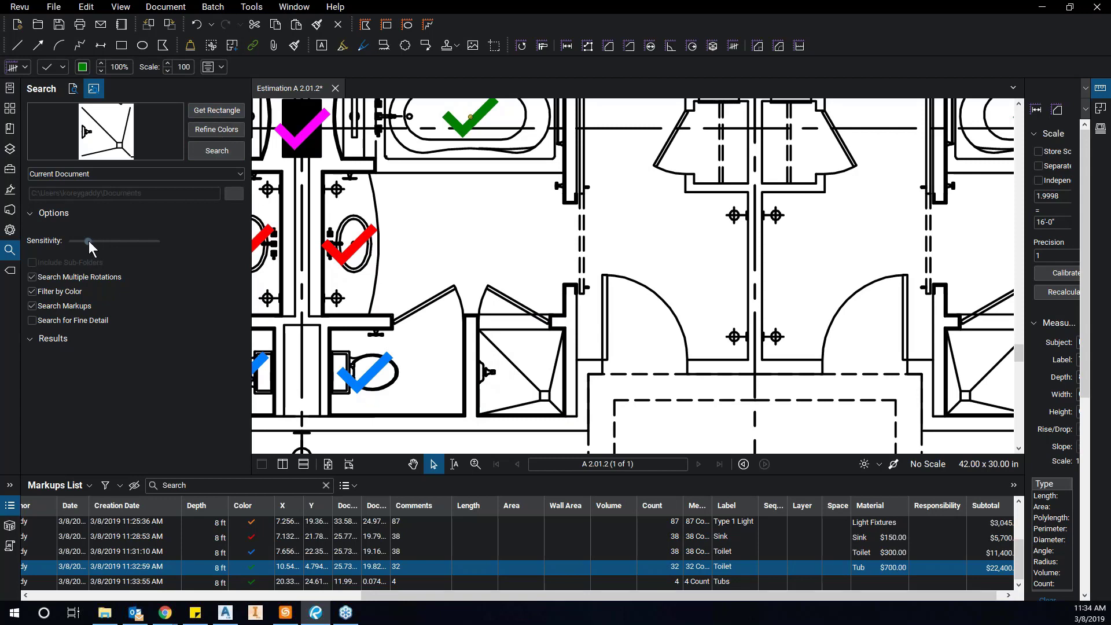
{"action": "left_click", "coordinate": [217, 151]}
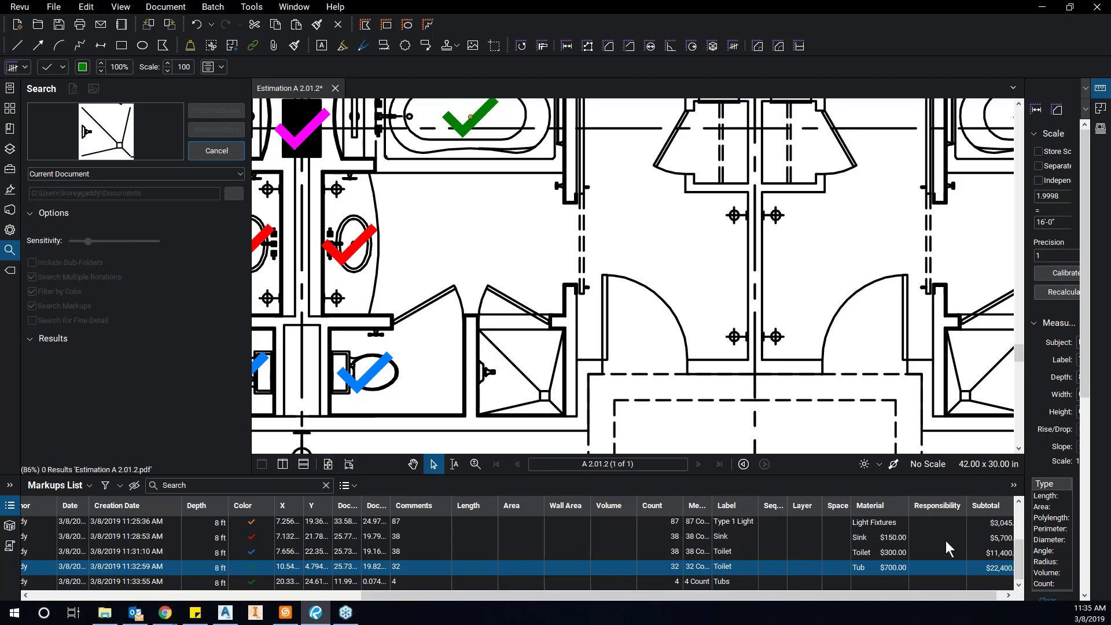
Review the materials, subtotals and overall cost of the counted items in the markups list.
{"action": "scroll", "coordinate": [990, 570], "scroll_direction": "up", "scroll_amount": 2}
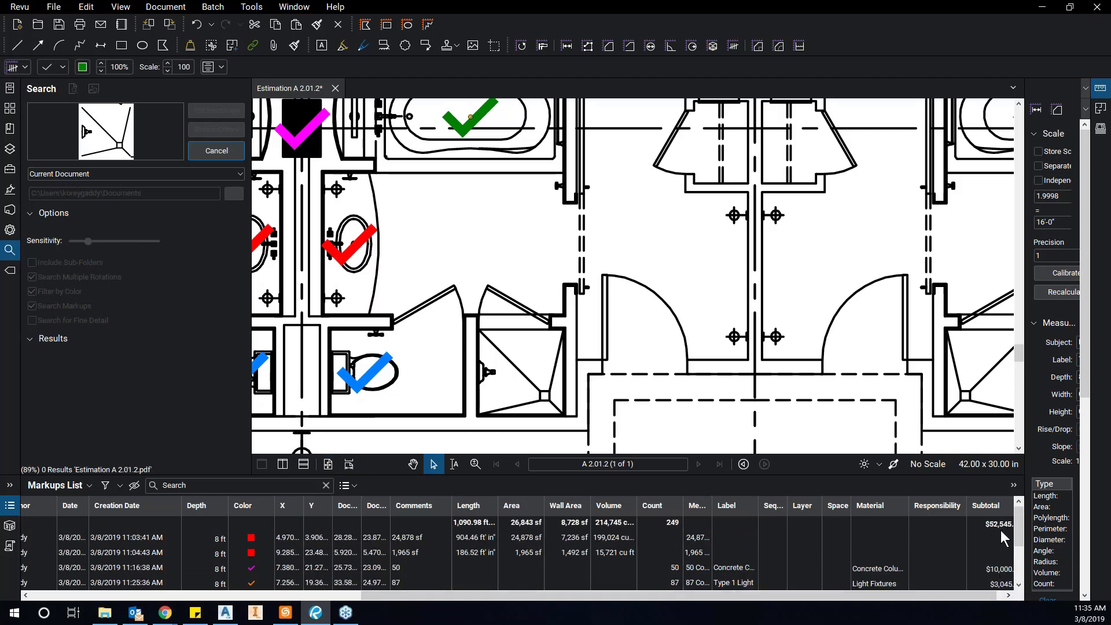
{"action": "left_click_drag", "start_coordinate": [568, 594], "coordinate": [629, 594]}
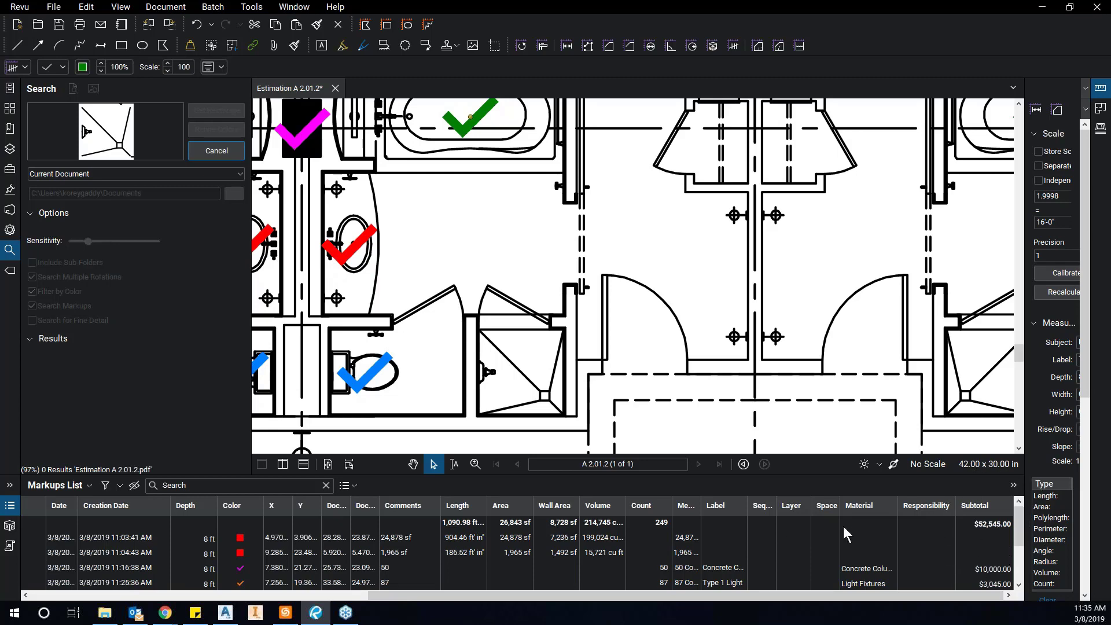
{"action": "scroll", "coordinate": [995, 543], "scroll_direction": "down", "scroll_amount": 2}
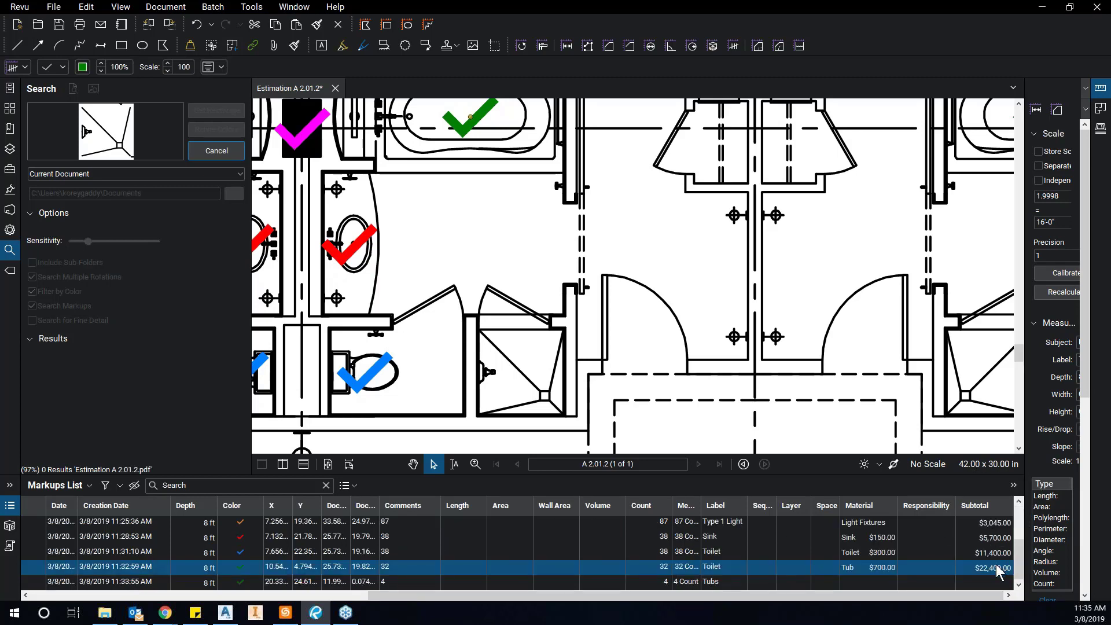
{"action": "scroll", "coordinate": [995, 550], "scroll_direction": "up", "scroll_amount": 2}
{"action": "scroll", "coordinate": [996, 561], "scroll_direction": "down", "scroll_amount": 2}
{"action": "scroll", "coordinate": [973, 543], "scroll_direction": "up", "scroll_amount": 2}
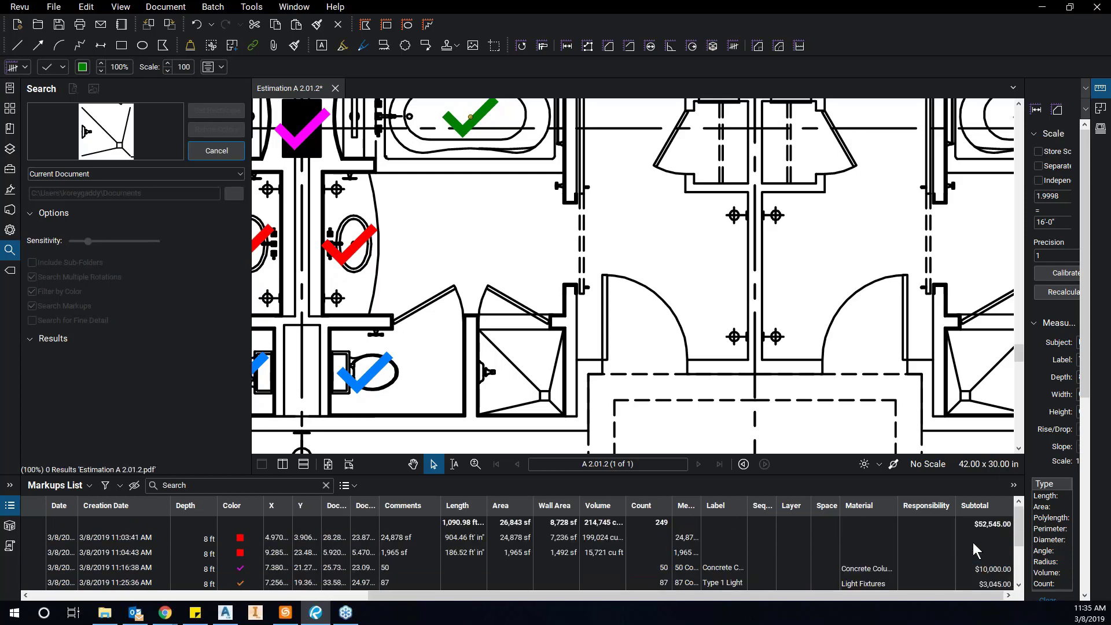
{"action": "scroll", "coordinate": [973, 542], "scroll_direction": "down", "scroll_amount": 2}
{"action": "left_click_drag", "start_coordinate": [442, 598], "coordinate": [139, 610]}
{"action": "mouse_move", "coordinate": [137, 611]}
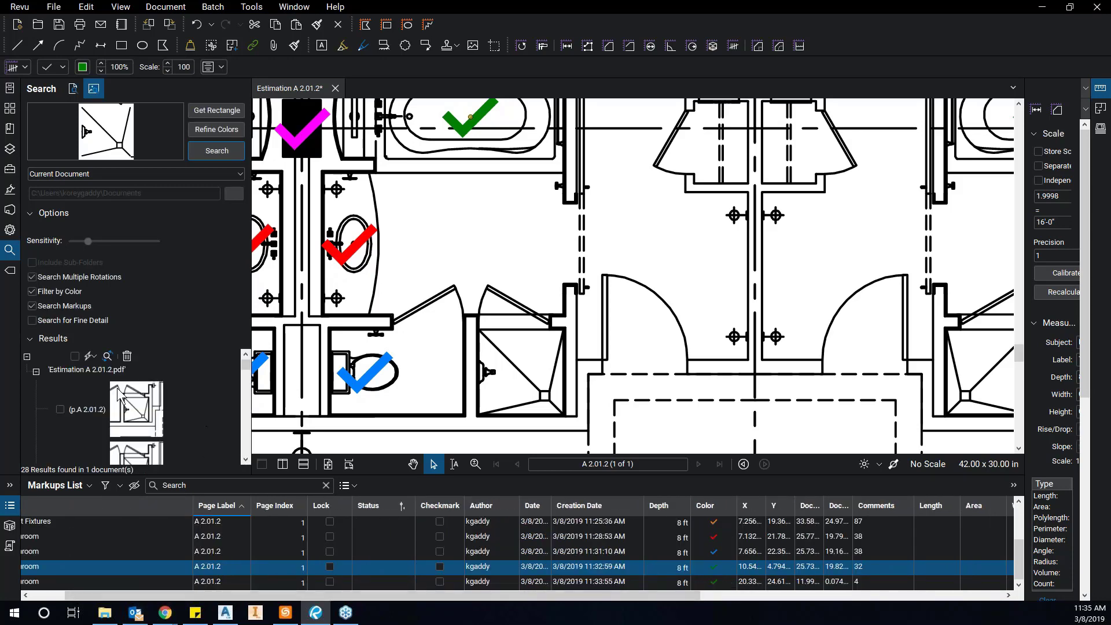
Check all shower search results and apply the Stand Up Shower count measurement from the Cost Estimation set to them.
{"action": "scroll", "coordinate": [122, 416], "scroll_direction": "down", "scroll_amount": 1}
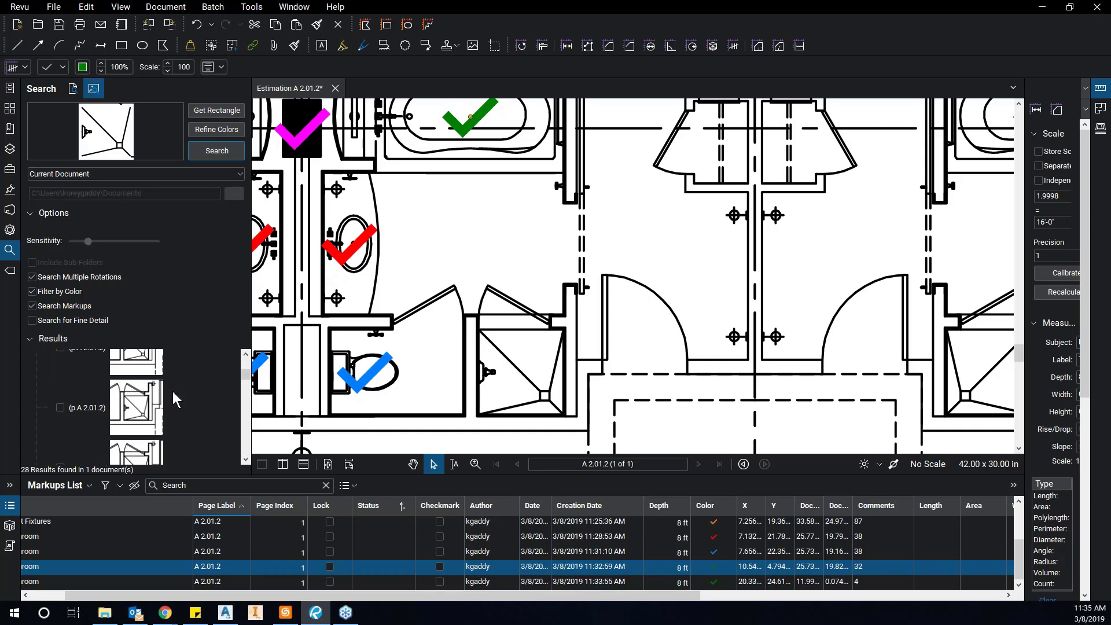
{"action": "scroll", "coordinate": [488, 368], "scroll_direction": "down", "scroll_amount": 2}
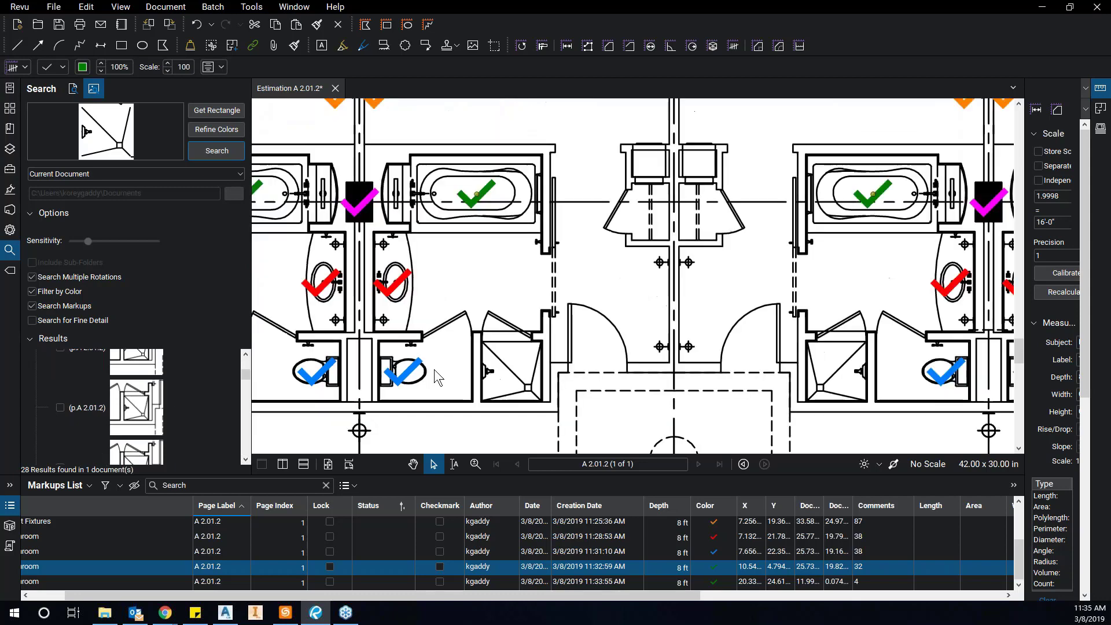
{"action": "scroll", "coordinate": [294, 369], "scroll_direction": "down", "scroll_amount": 2}
{"action": "left_click_drag", "start_coordinate": [295, 370], "coordinate": [537, 367]}
{"action": "scroll", "coordinate": [526, 300], "scroll_direction": "down", "scroll_amount": 1}
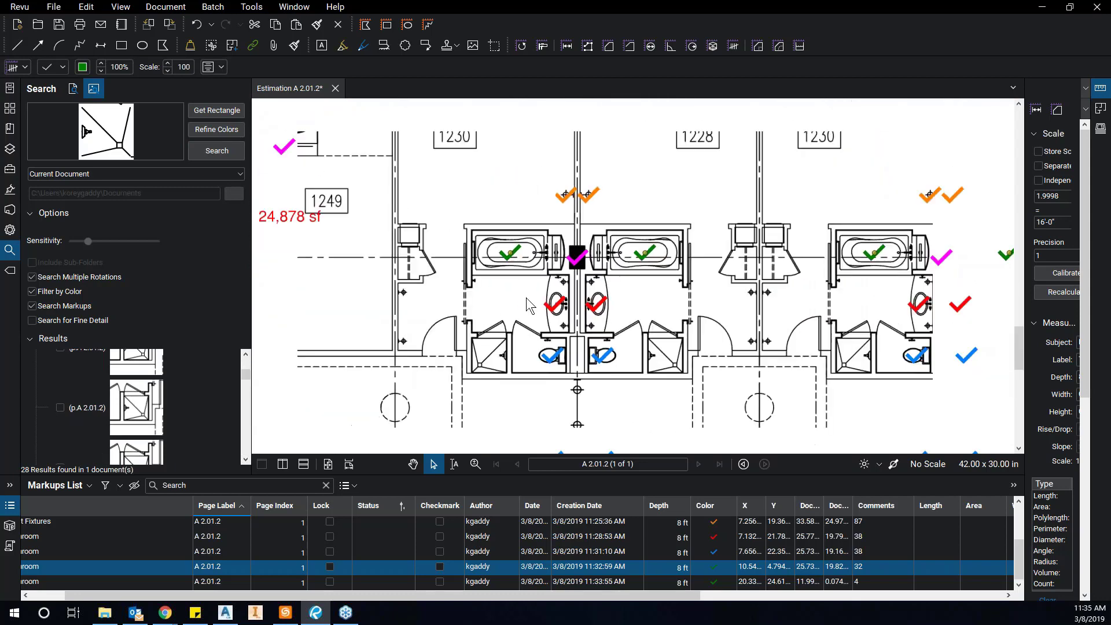
{"action": "left_click_drag", "start_coordinate": [685, 304], "coordinate": [541, 216]}
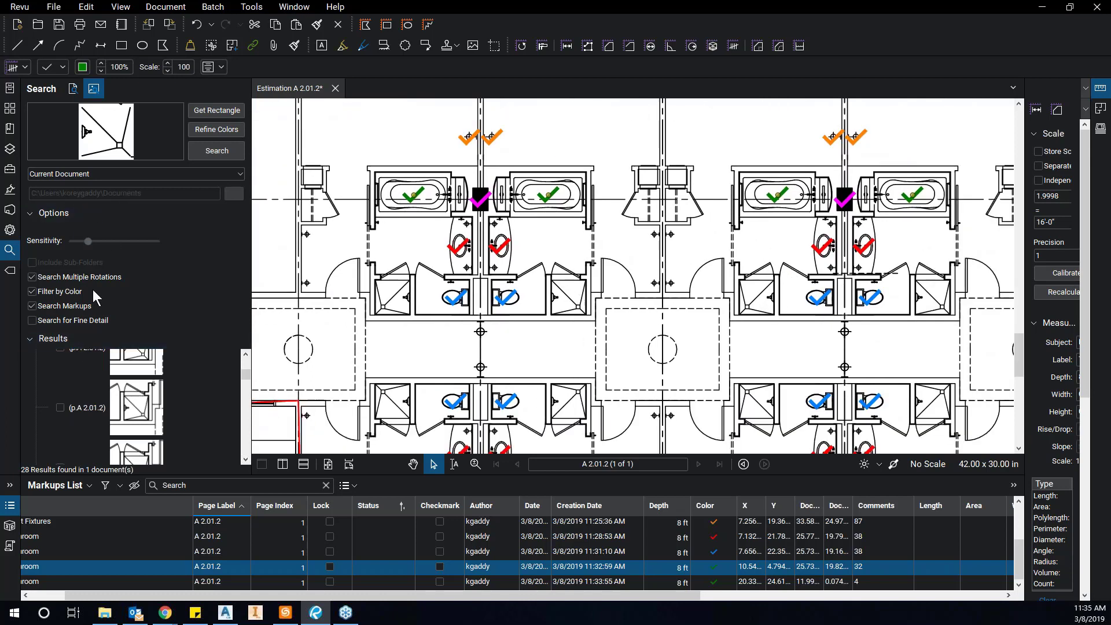
{"action": "scroll", "coordinate": [70, 360], "scroll_direction": "up", "scroll_amount": 2}
{"action": "left_click", "coordinate": [75, 357]}
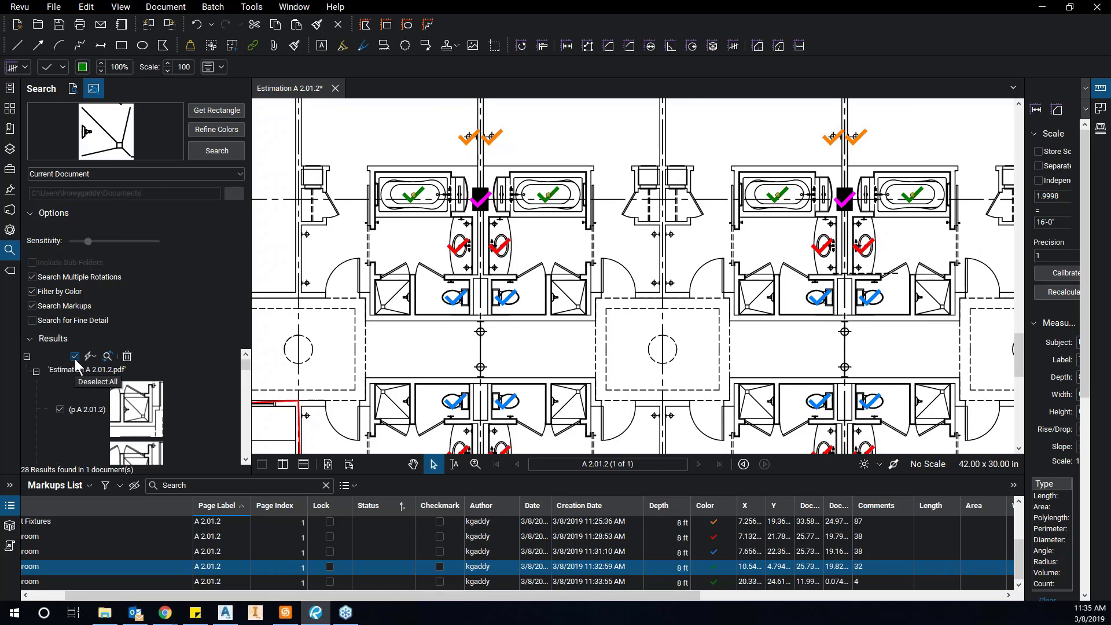
{"action": "left_click", "coordinate": [93, 358]}
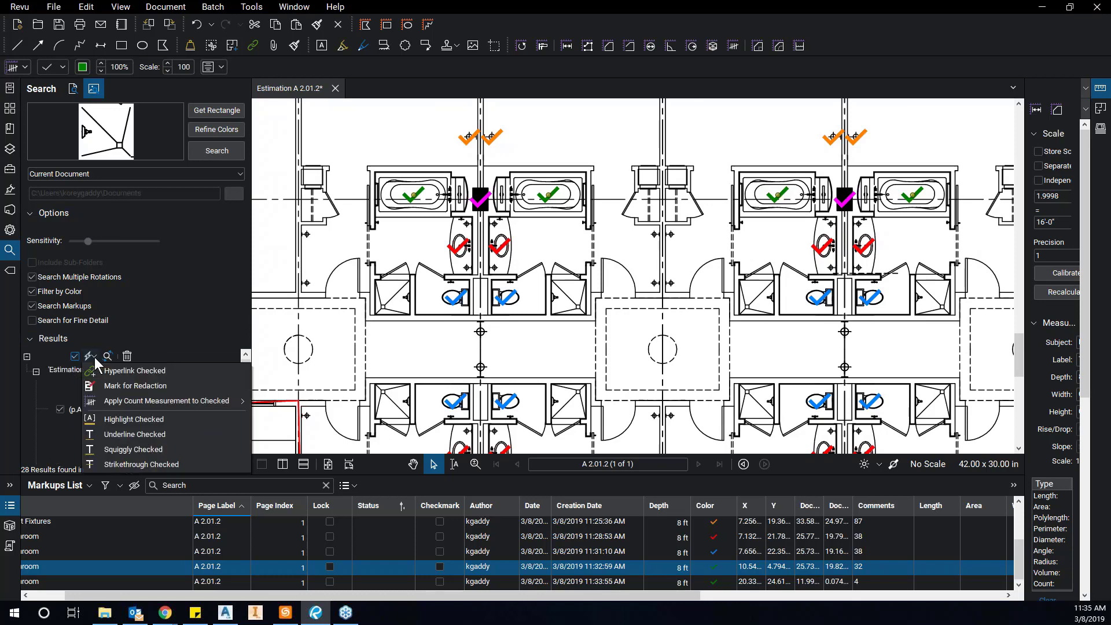
{"action": "mouse_move", "coordinate": [193, 402]}
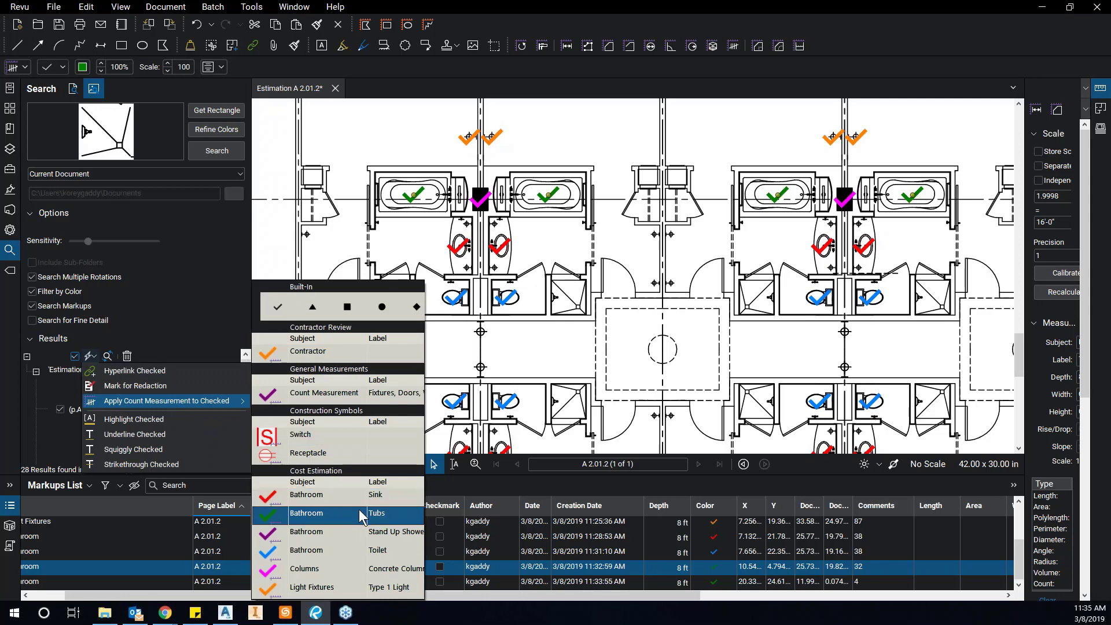
{"action": "left_click", "coordinate": [269, 534]}
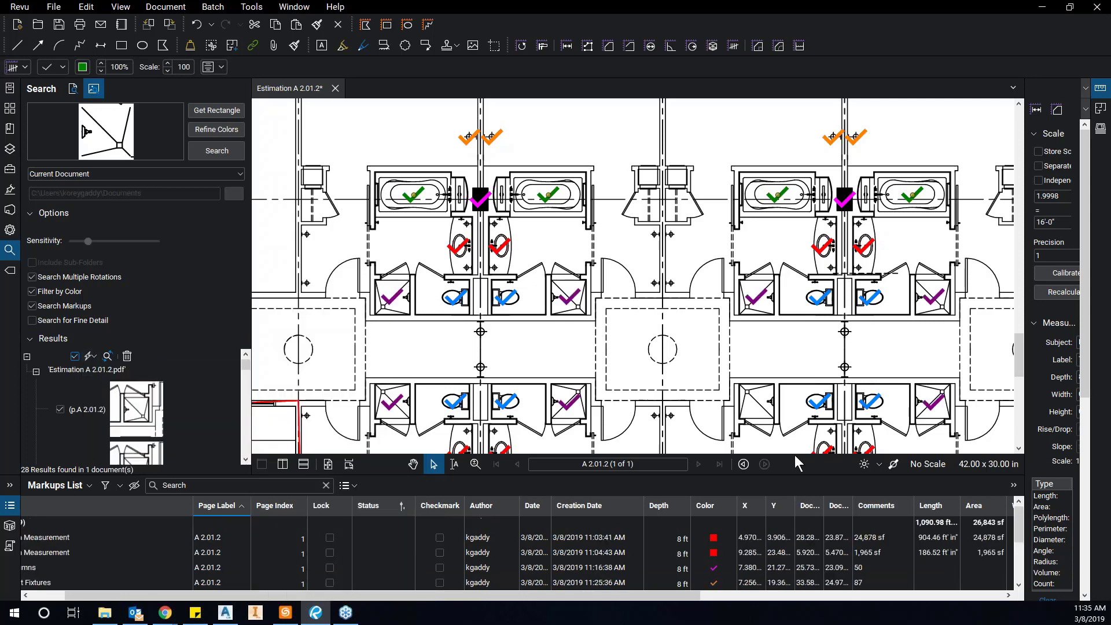
Examine the bathrooms along the horizontal wing for shower stalls that lack a purple count mark.
{"action": "scroll", "coordinate": [772, 347], "scroll_direction": "down", "scroll_amount": 3}
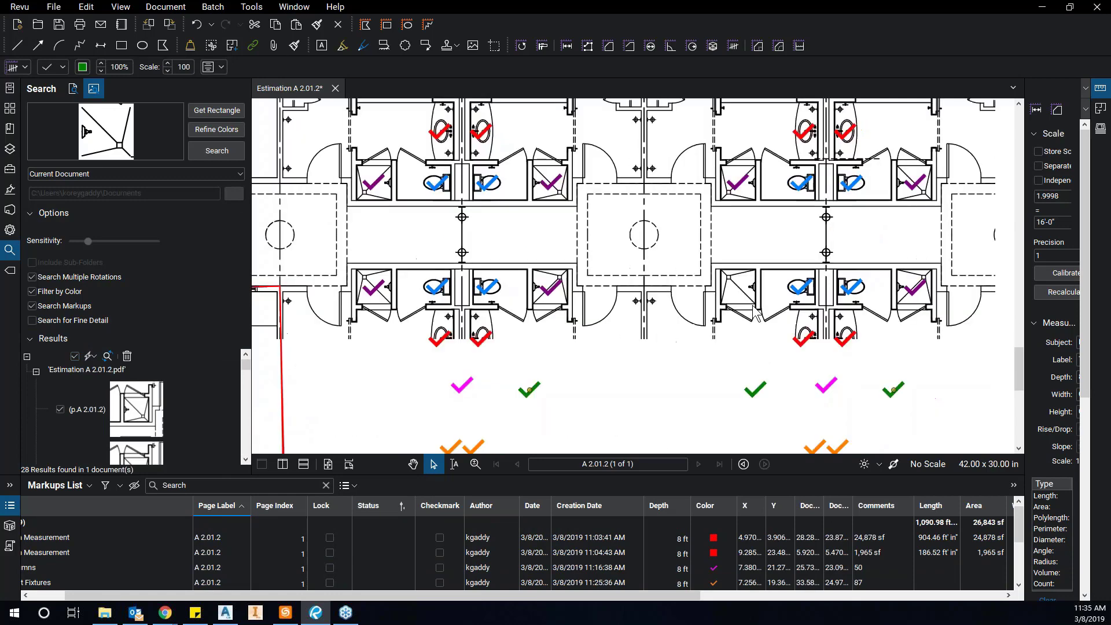
{"action": "scroll", "coordinate": [770, 343], "scroll_direction": "down", "scroll_amount": 3}
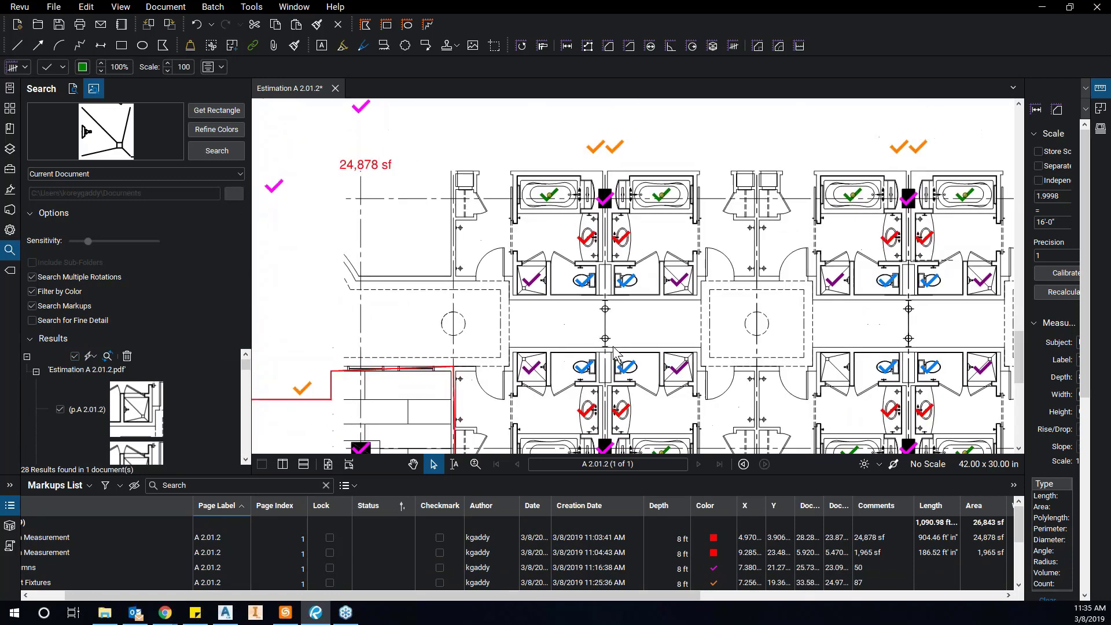
{"action": "scroll", "coordinate": [652, 369], "scroll_direction": "up", "scroll_amount": 2}
{"action": "scroll", "coordinate": [652, 369], "scroll_direction": "down", "scroll_amount": 2}
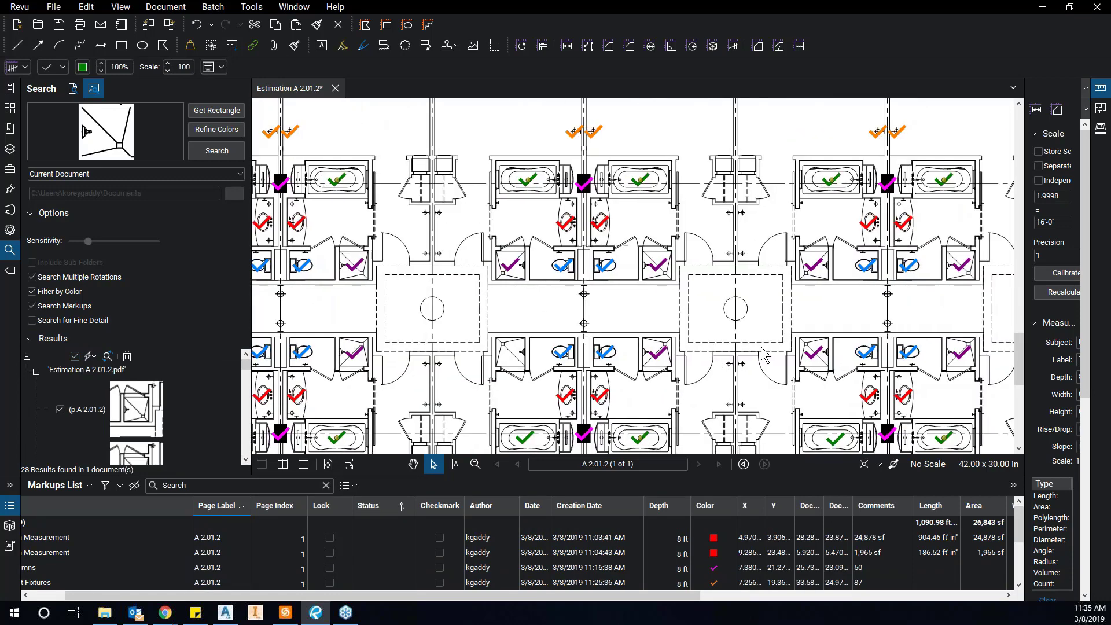
{"action": "scroll", "coordinate": [803, 365], "scroll_direction": "up", "scroll_amount": 2}
{"action": "scroll", "coordinate": [804, 365], "scroll_direction": "down", "scroll_amount": 2}
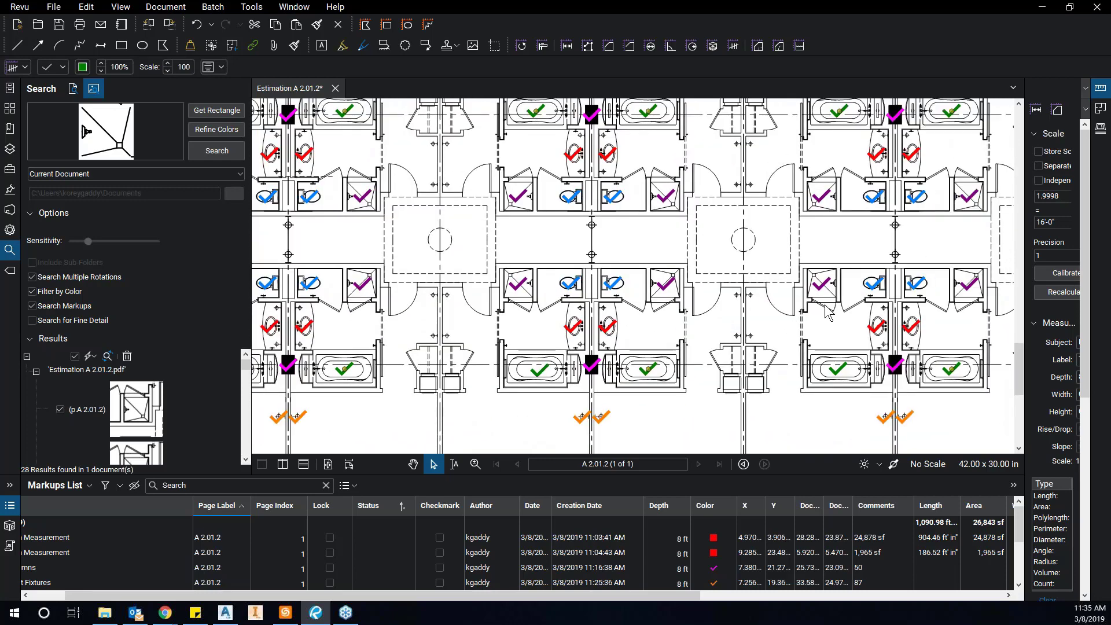
{"action": "scroll", "coordinate": [764, 348], "scroll_direction": "up", "scroll_amount": 1}
{"action": "scroll", "coordinate": [764, 347], "scroll_direction": "down", "scroll_amount": 2}
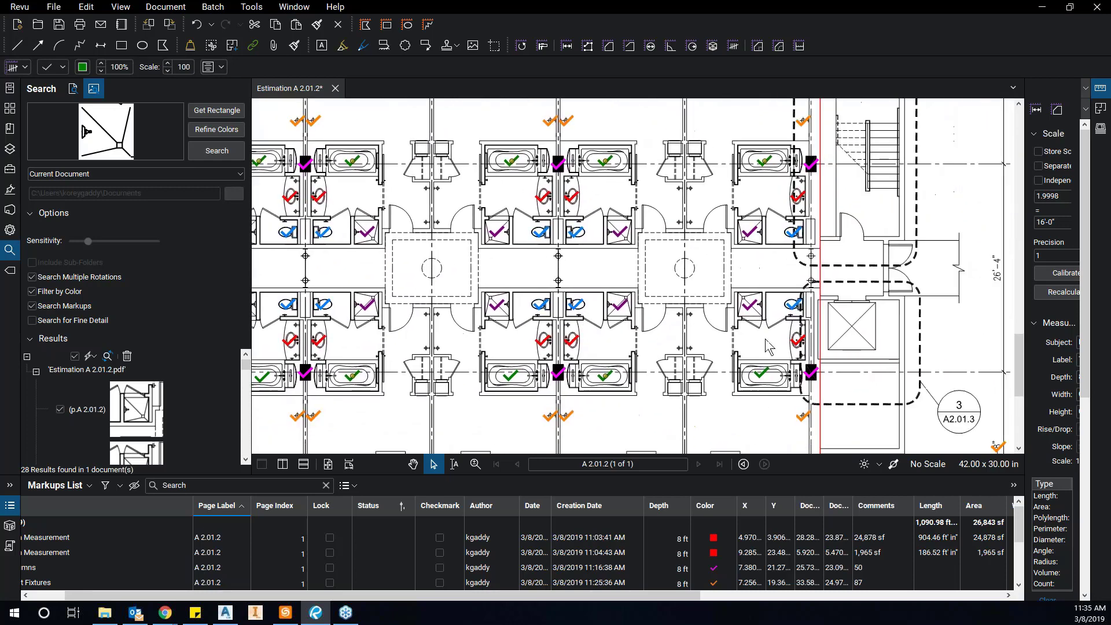
{"action": "scroll", "coordinate": [609, 347], "scroll_direction": "up", "scroll_amount": 2}
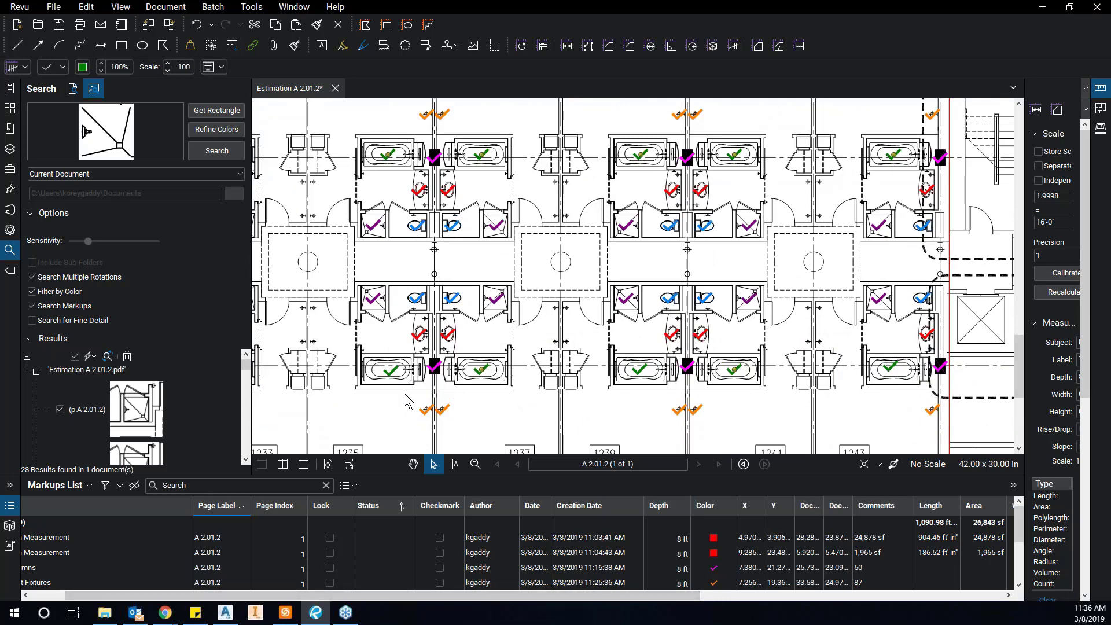
Set the label of the purple shower count to Stand Up Shower.
{"action": "left_click", "coordinate": [373, 299]}
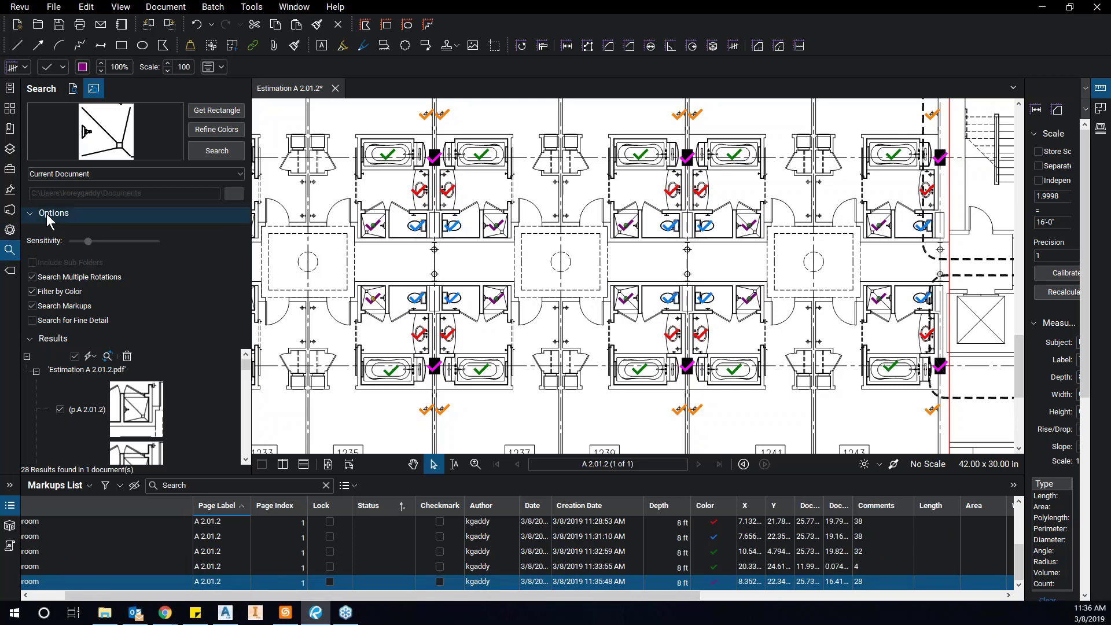
{"action": "left_click", "coordinate": [10, 229]}
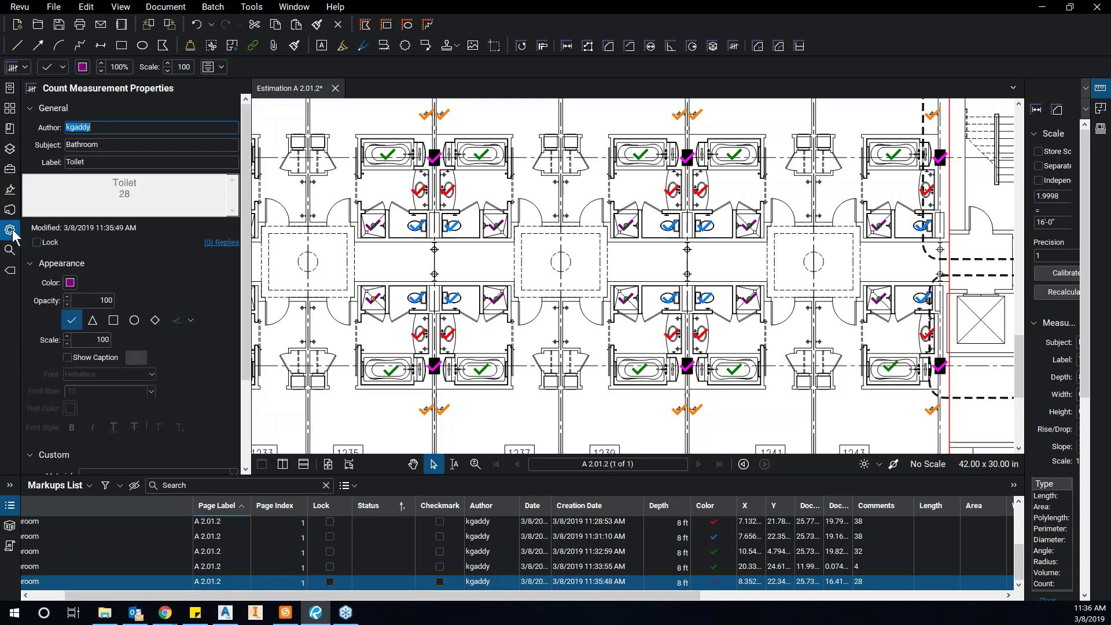
{"action": "left_click", "coordinate": [122, 142]}
{"action": "left_click", "coordinate": [104, 162]}
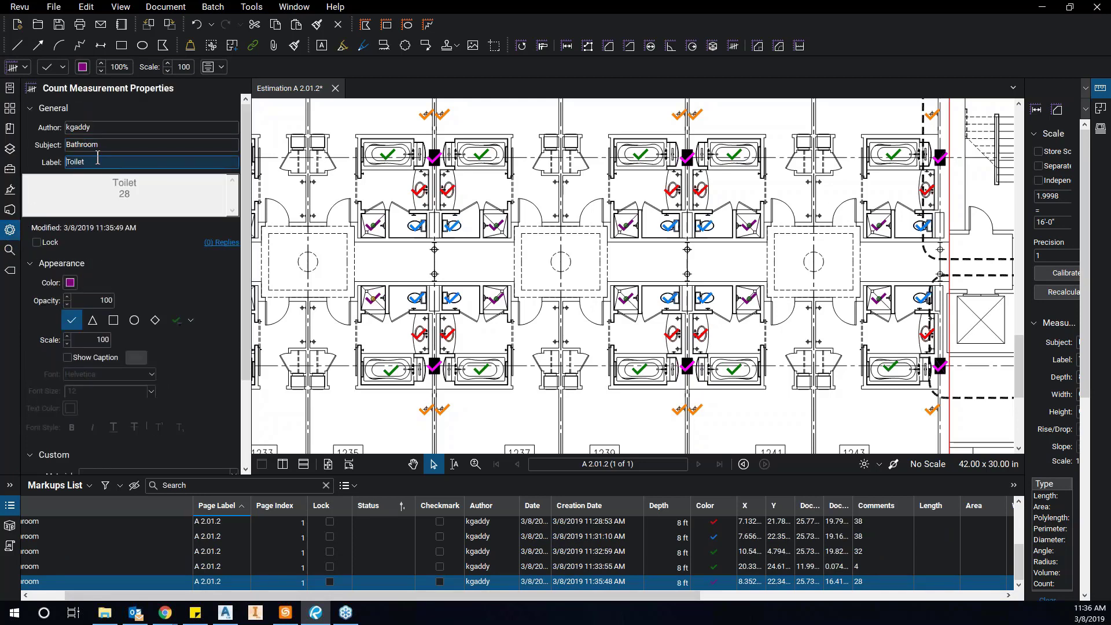
{"action": "key", "text": "ctrl+a"}
{"action": "type", "text": "Sho"}
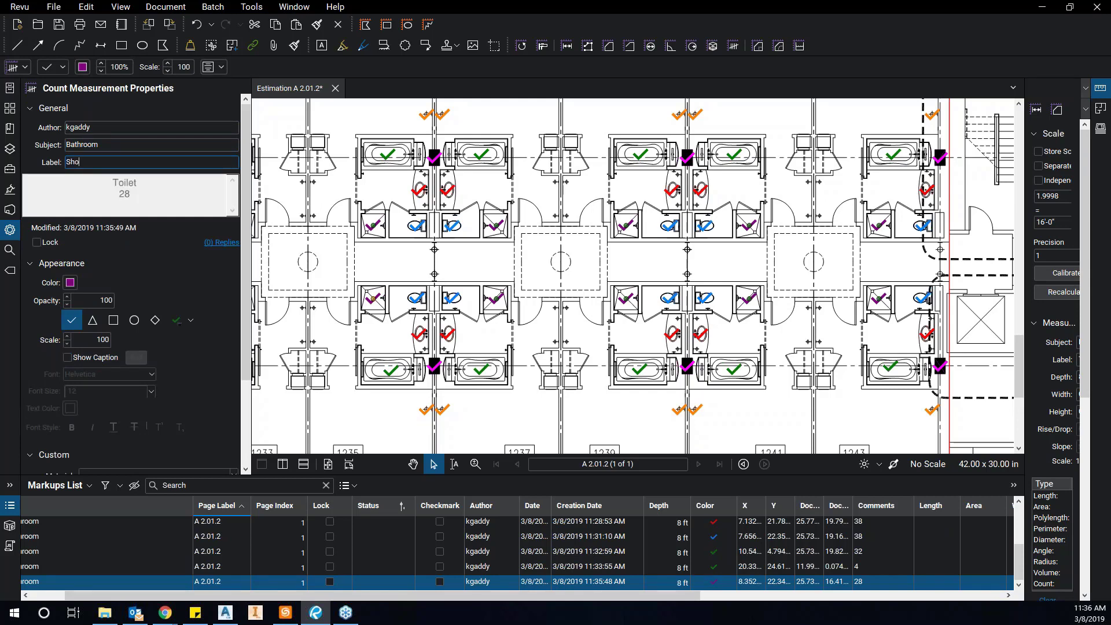
{"action": "key", "text": "BackSpace"}
{"action": "key", "text": "BackSpace"}
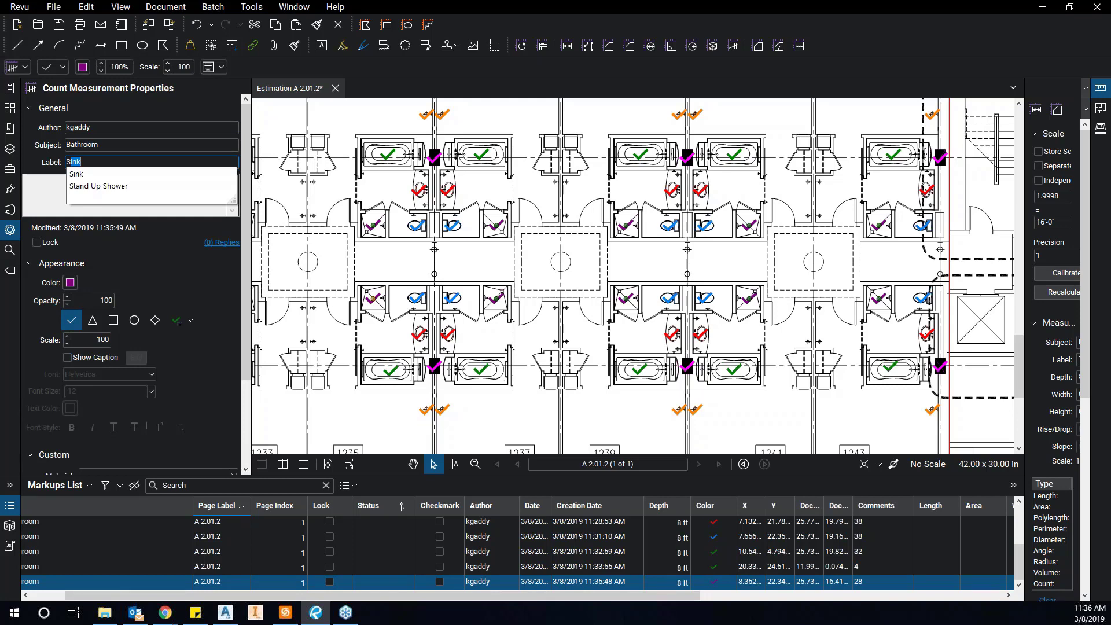
{"action": "left_click", "coordinate": [108, 187]}
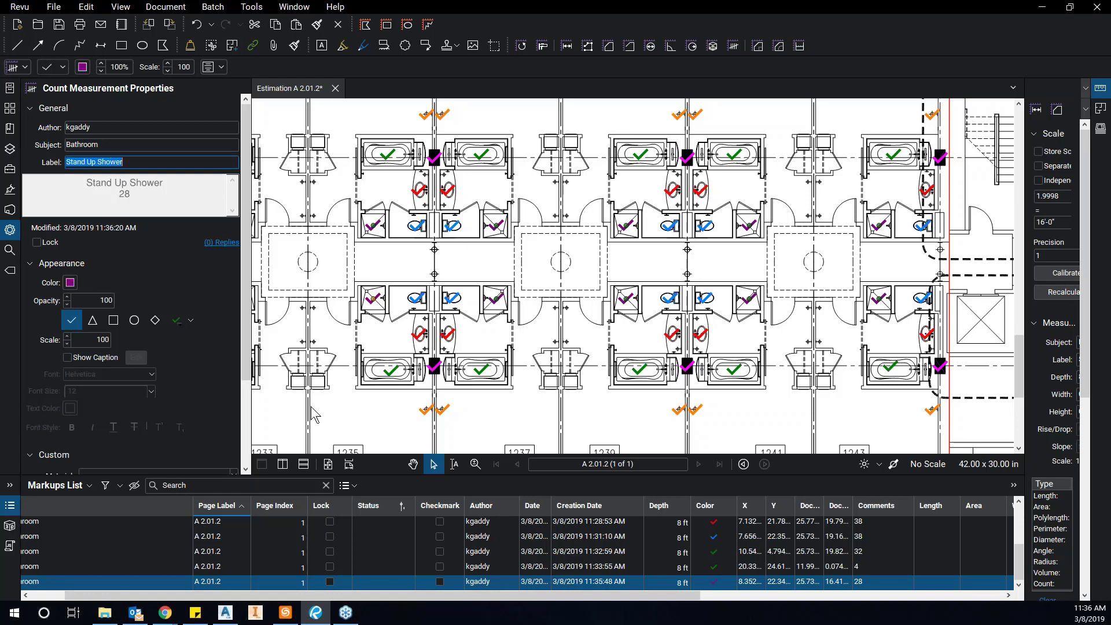
Assign the Stand-up Shower material to the Stand Up Shower count in the markups list.
{"action": "left_click_drag", "start_coordinate": [495, 595], "coordinate": [827, 615]}
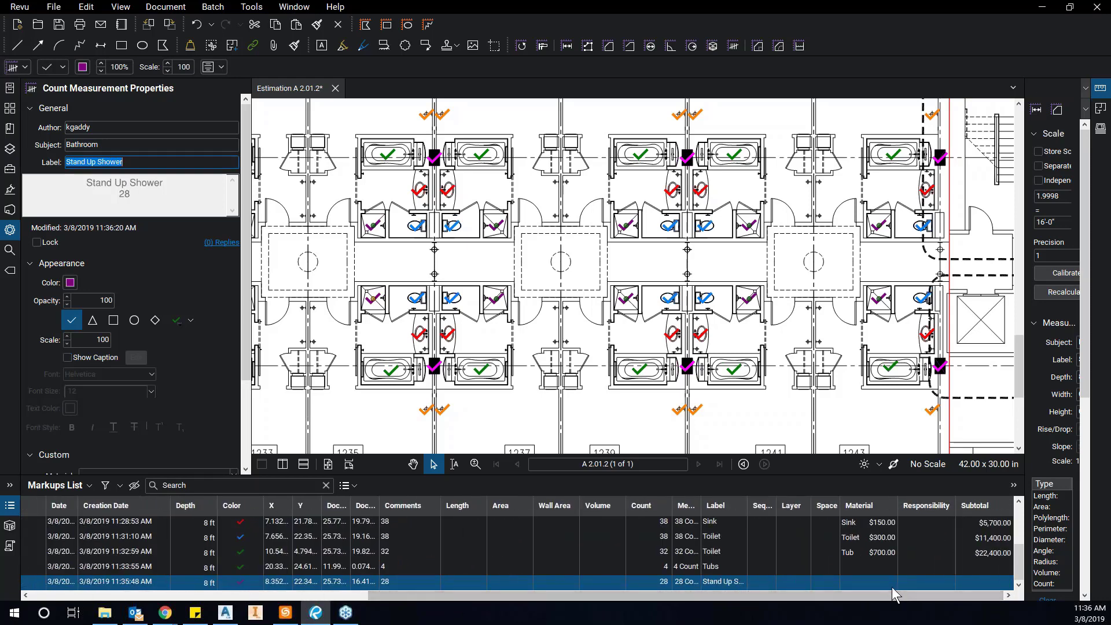
{"action": "left_click", "coordinate": [890, 581]}
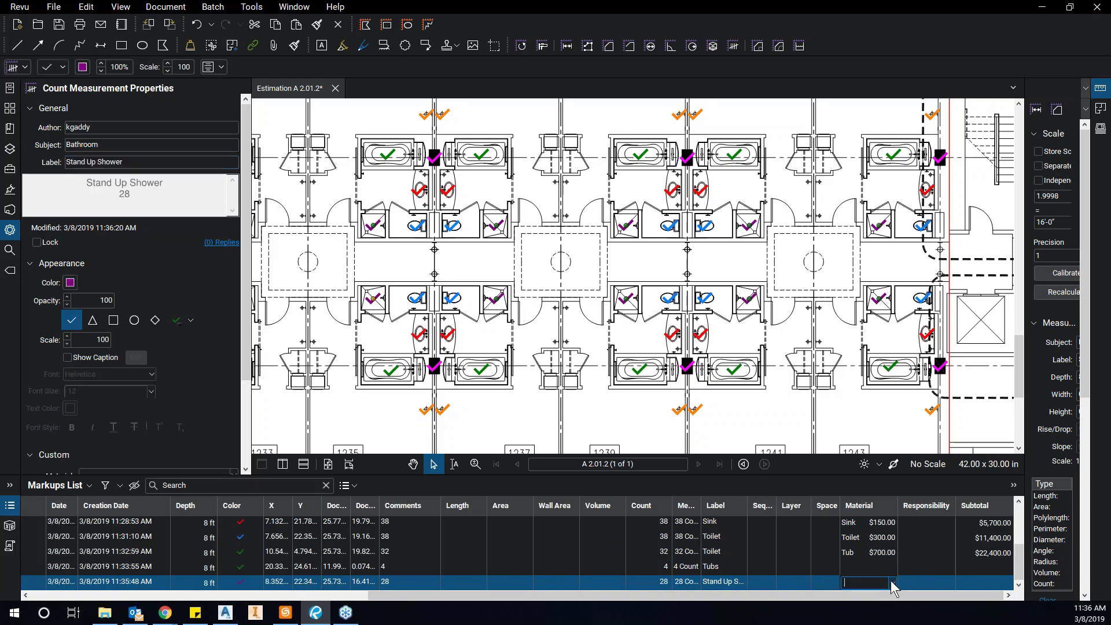
{"action": "left_click", "coordinate": [891, 581]}
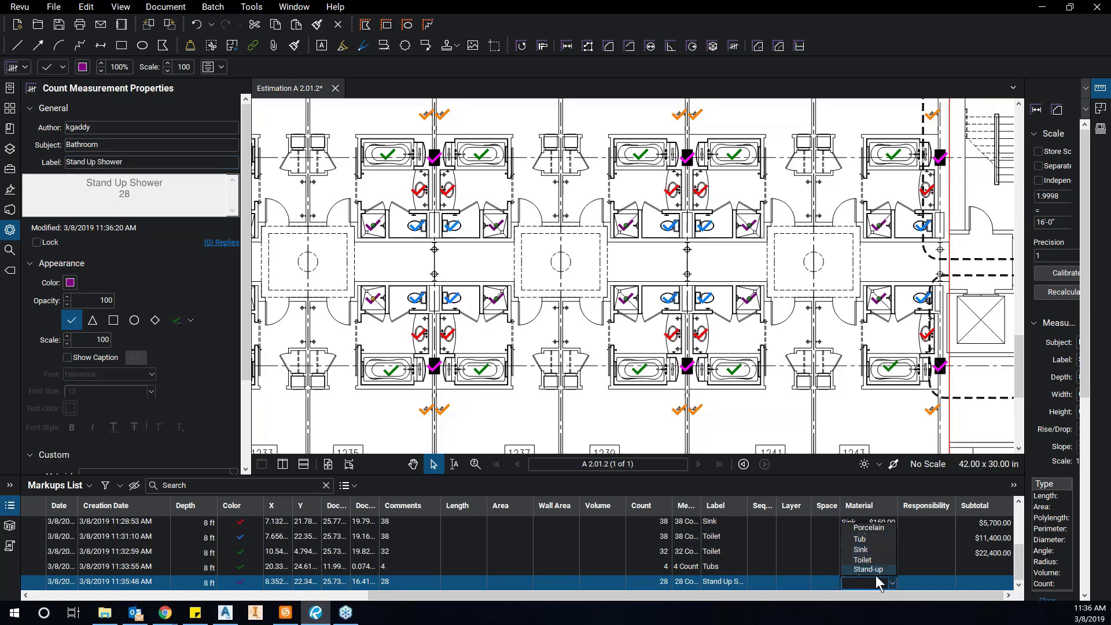
{"action": "left_click", "coordinate": [873, 568]}
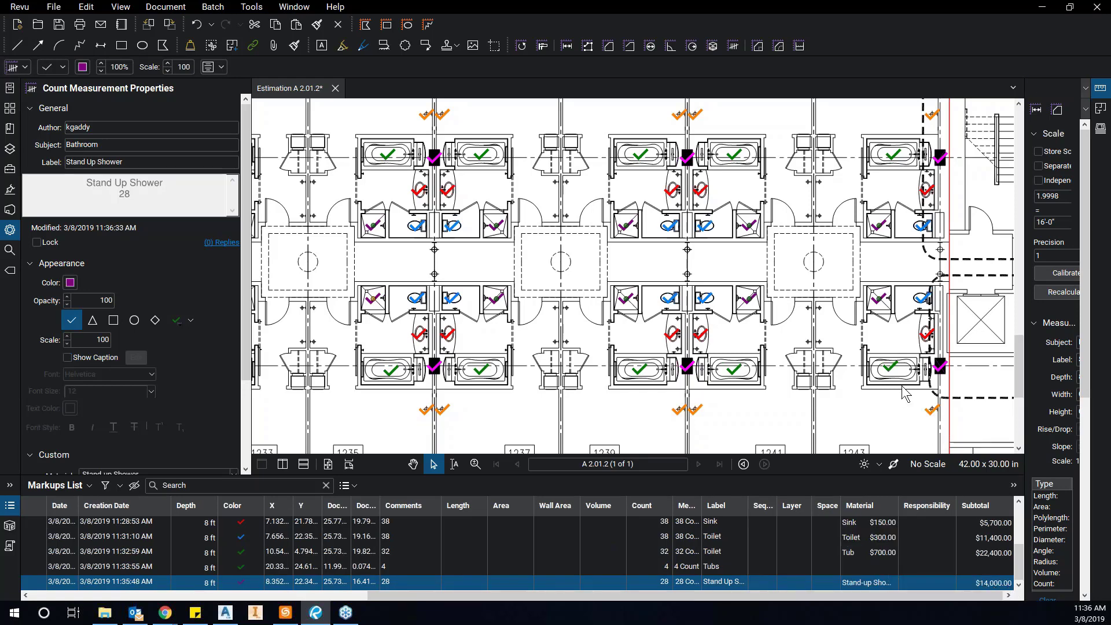
Select the red area measurement that outlines the building wings on the floor plan.
{"action": "scroll", "coordinate": [863, 379], "scroll_direction": "down", "scroll_amount": 4}
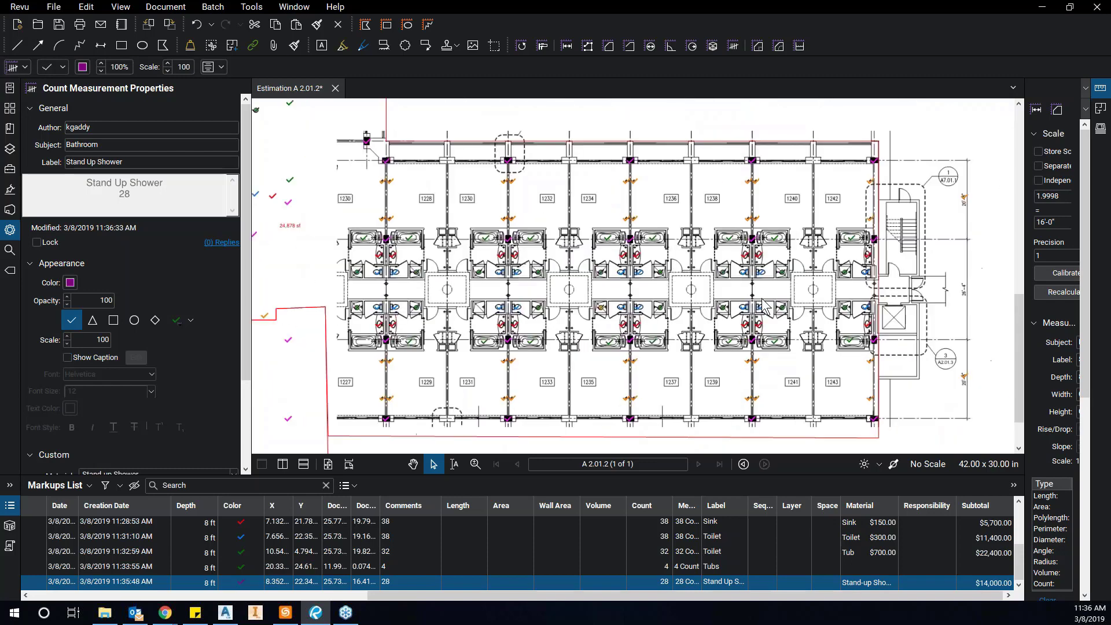
{"action": "scroll", "coordinate": [831, 296], "scroll_direction": "up", "scroll_amount": 2}
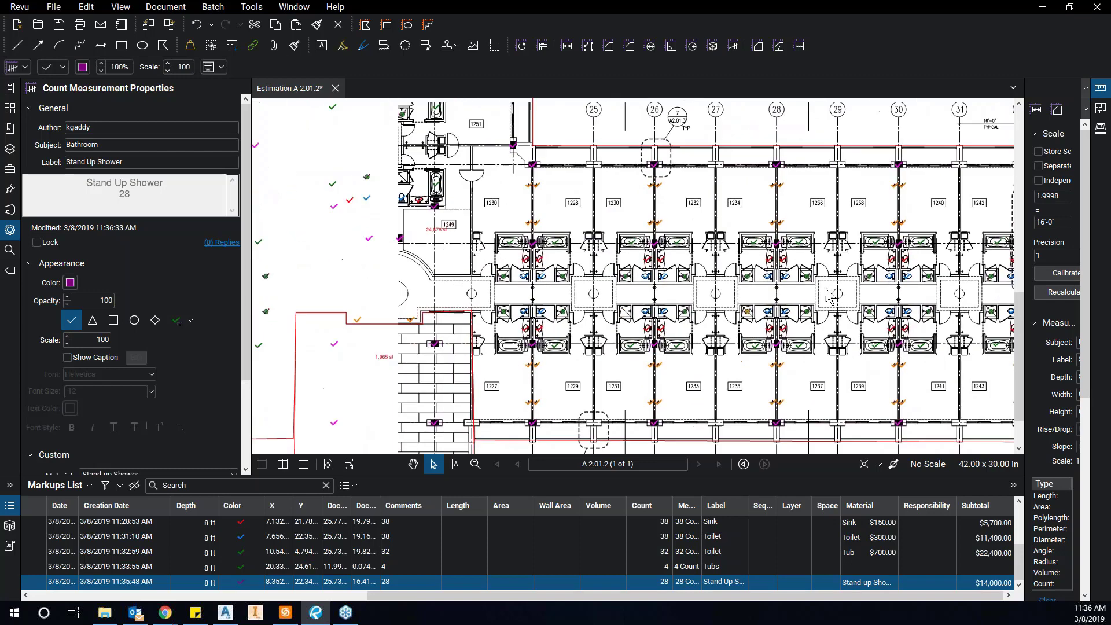
{"action": "left_click", "coordinate": [797, 168]}
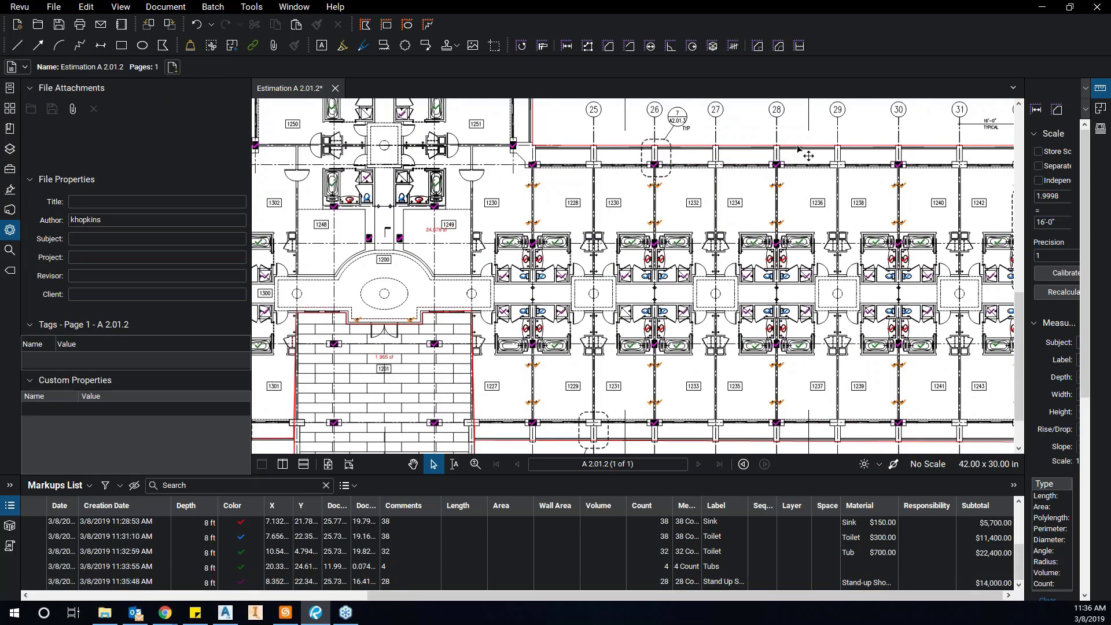
{"action": "left_click", "coordinate": [798, 149]}
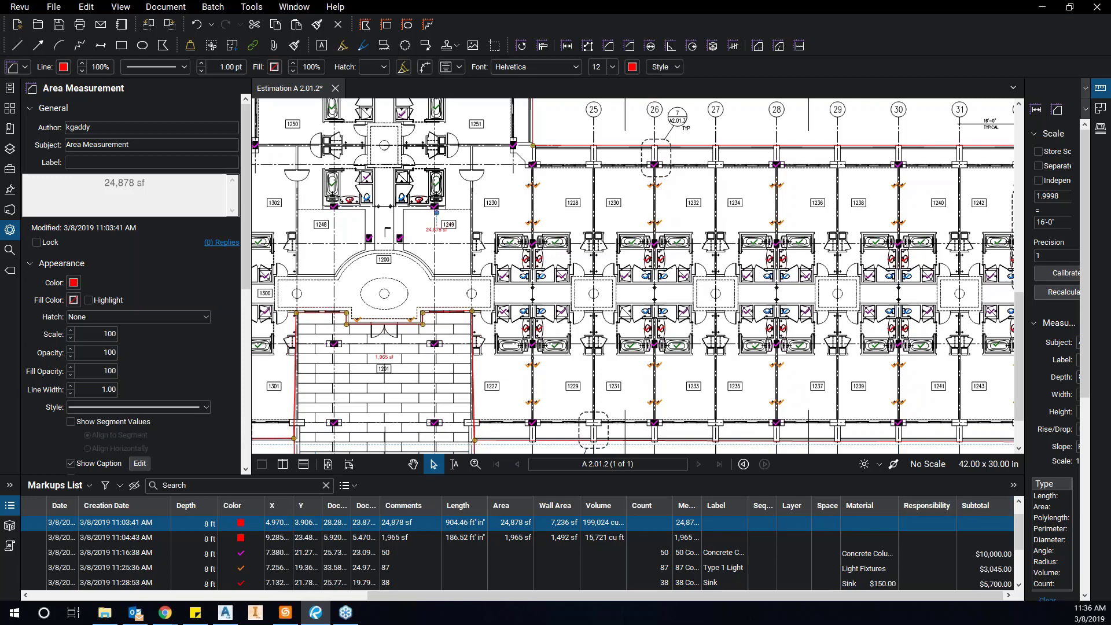
{"action": "left_click", "coordinate": [196, 507]}
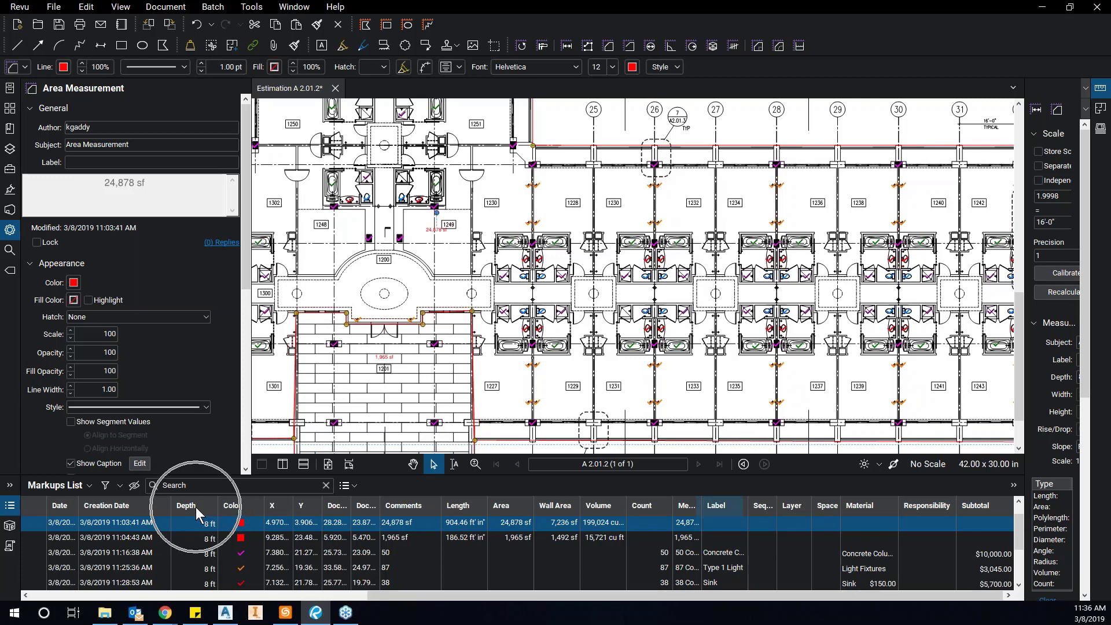
Hide the Document Width, Document Height, X and Y columns in the markups list.
{"action": "left_click", "coordinate": [89, 487]}
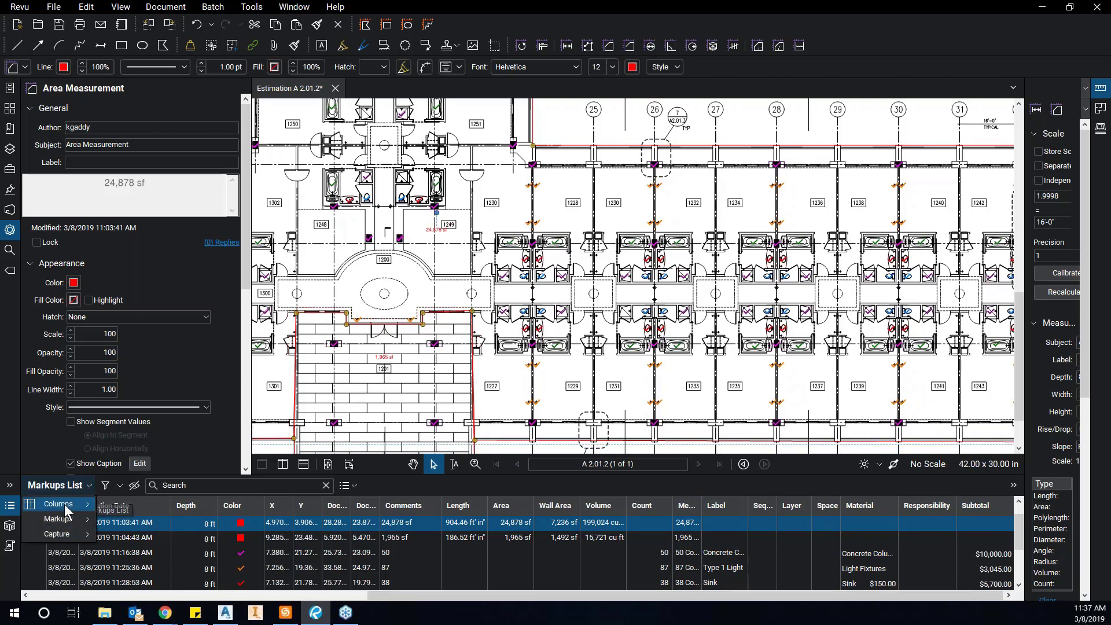
{"action": "mouse_move", "coordinate": [64, 505]}
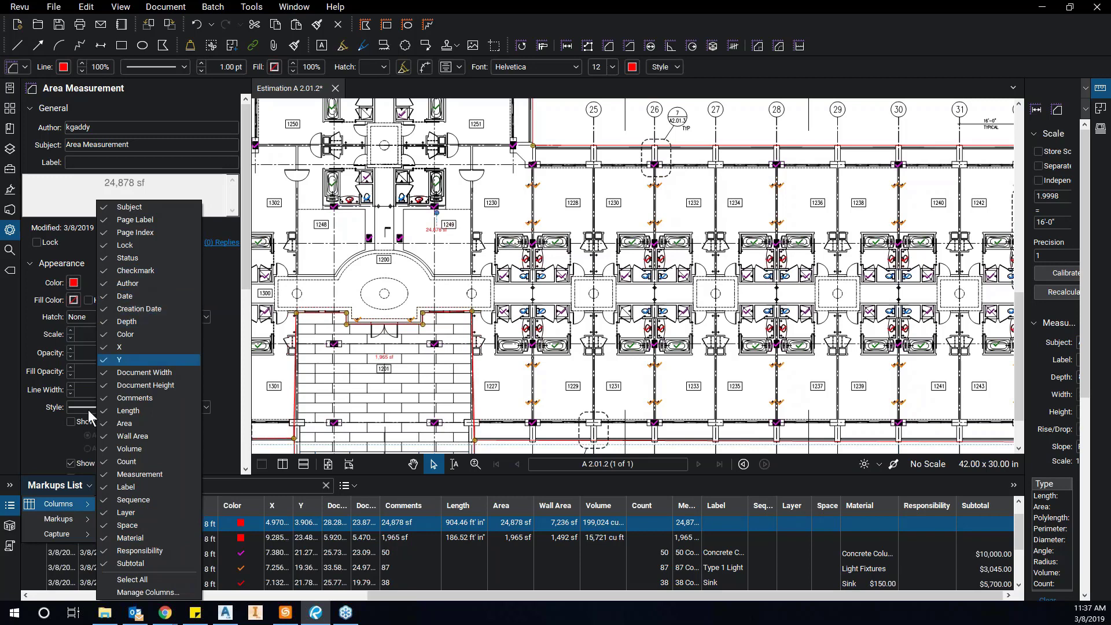
{"action": "left_click", "coordinate": [90, 487]}
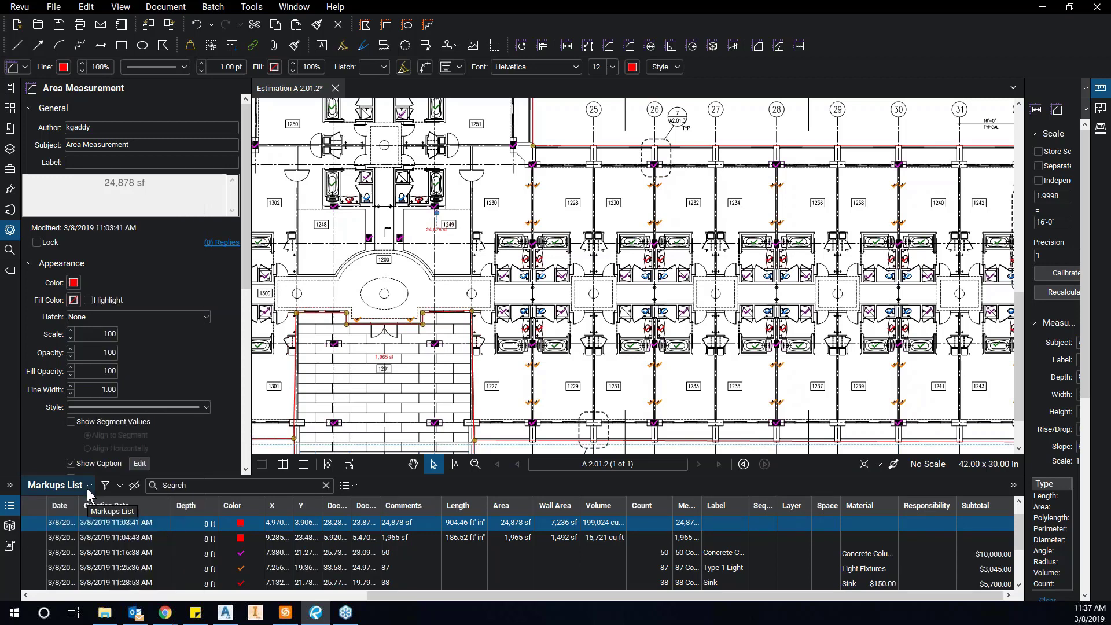
{"action": "left_click", "coordinate": [89, 487]}
{"action": "mouse_move", "coordinate": [71, 503]}
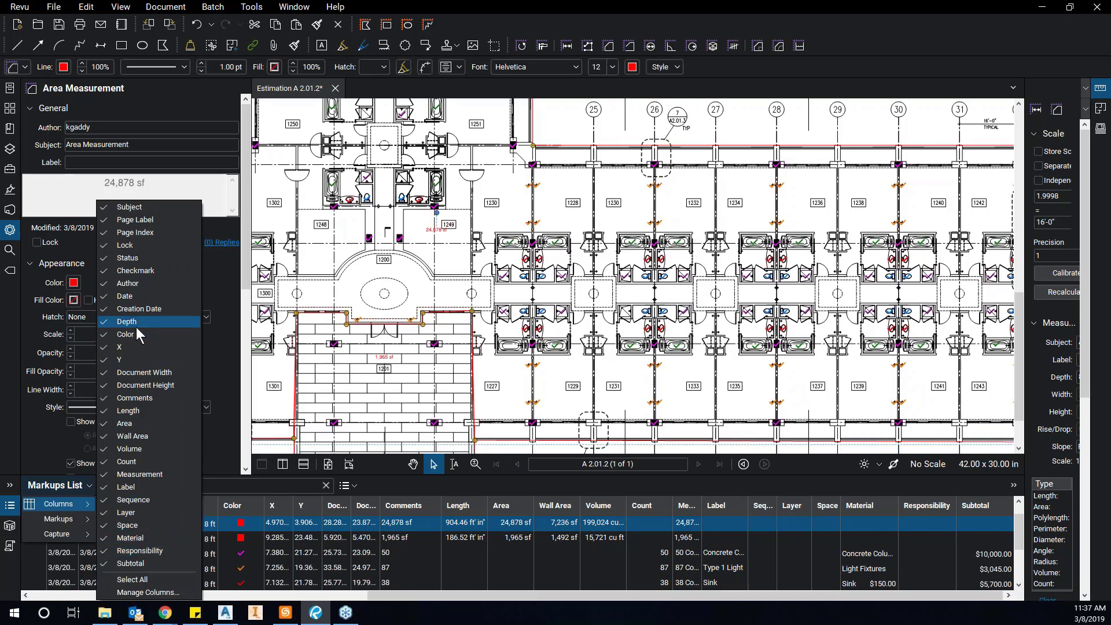
{"action": "left_click", "coordinate": [106, 371]}
{"action": "left_click", "coordinate": [105, 384]}
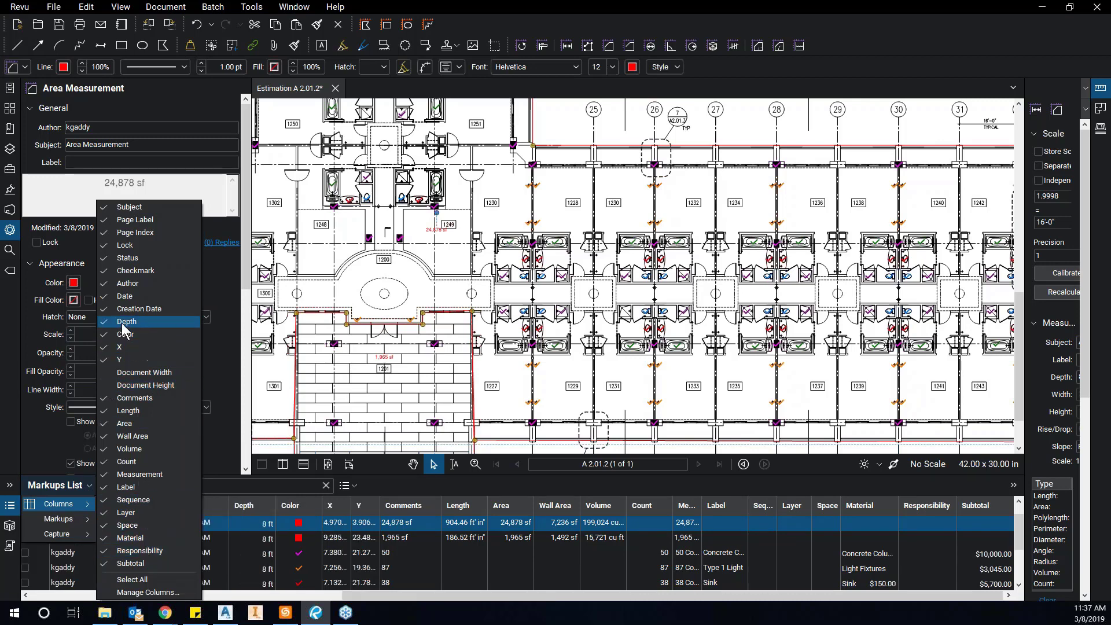
{"action": "left_click", "coordinate": [106, 347]}
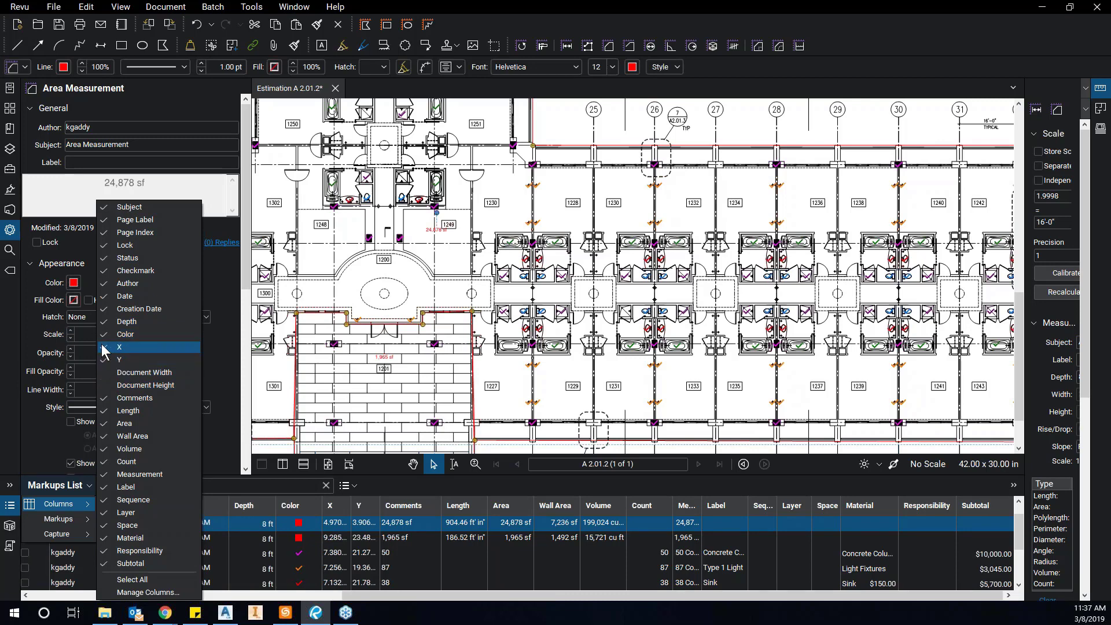
{"action": "left_click", "coordinate": [103, 360]}
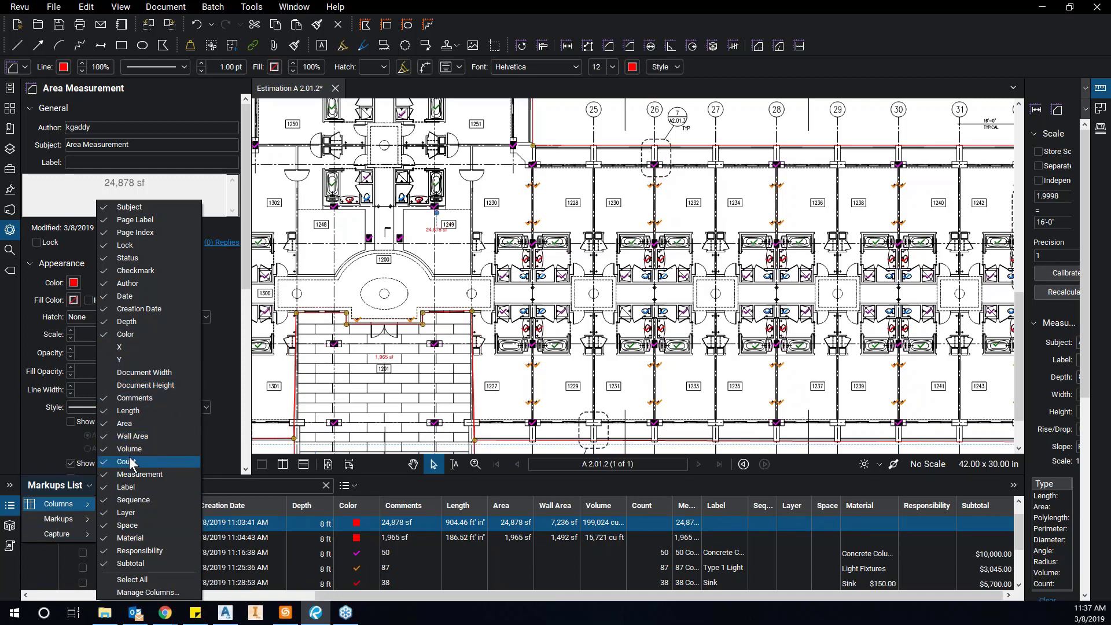
{"action": "left_click", "coordinate": [136, 322]}
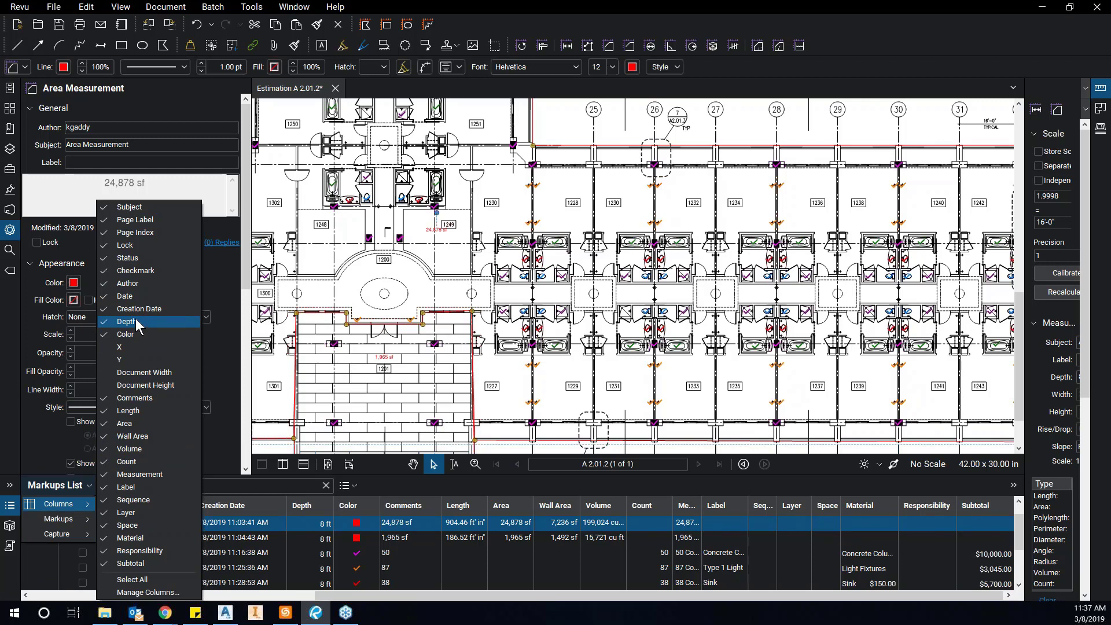
{"action": "left_click", "coordinate": [228, 350]}
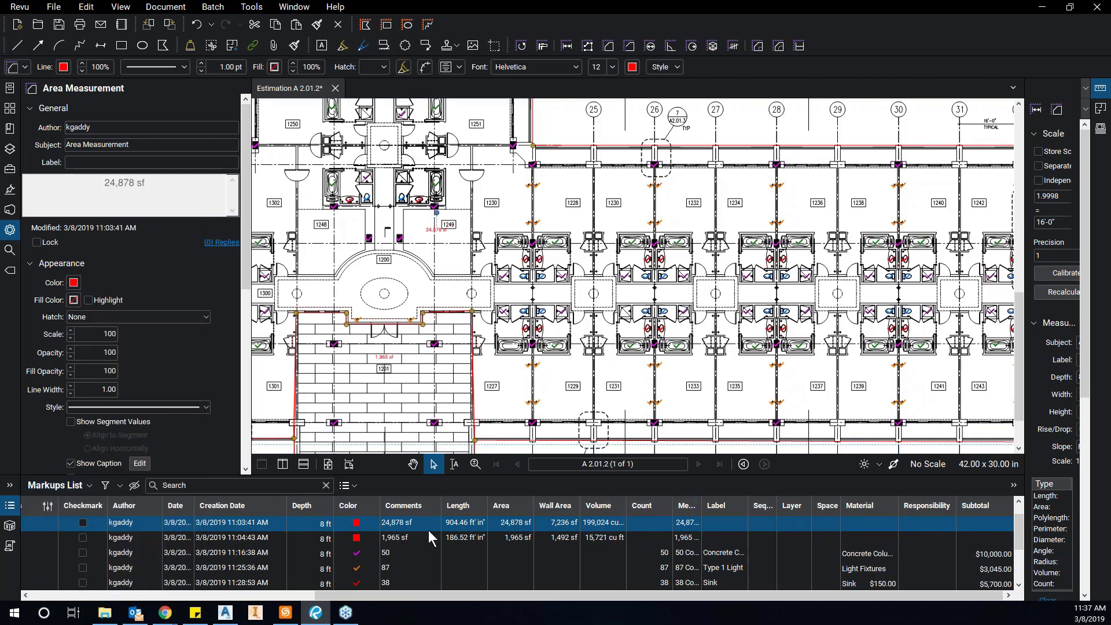
Widen the Measurement column, set the building outline's area measurement depth to 0.667 ft, and check its volume.
{"action": "left_click_drag", "start_coordinate": [702, 505], "coordinate": [754, 514]}
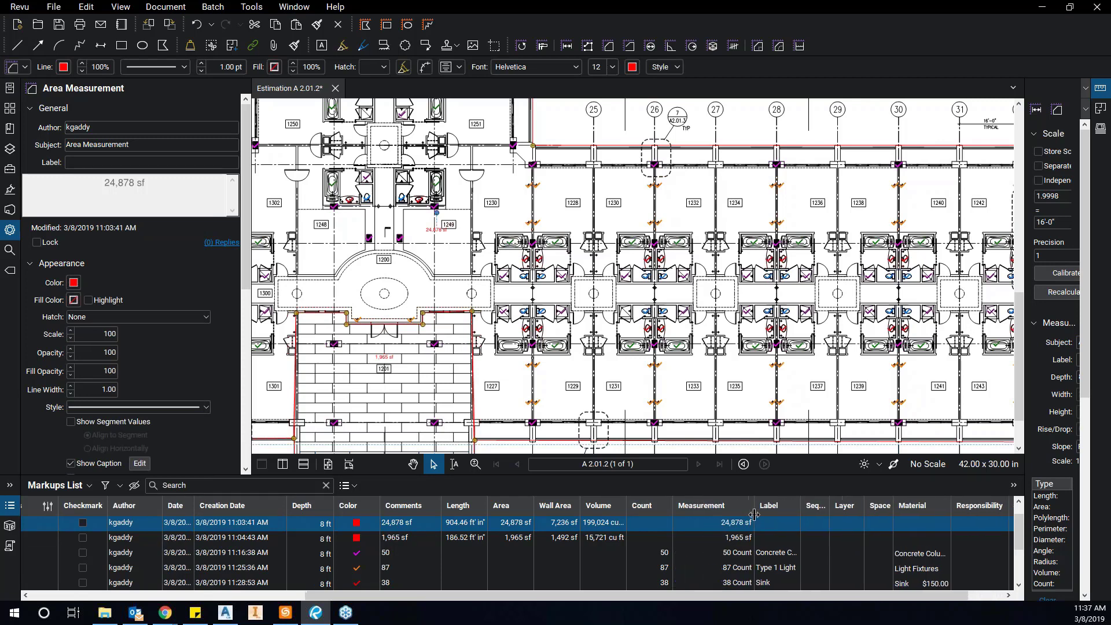
{"action": "left_click", "coordinate": [727, 523]}
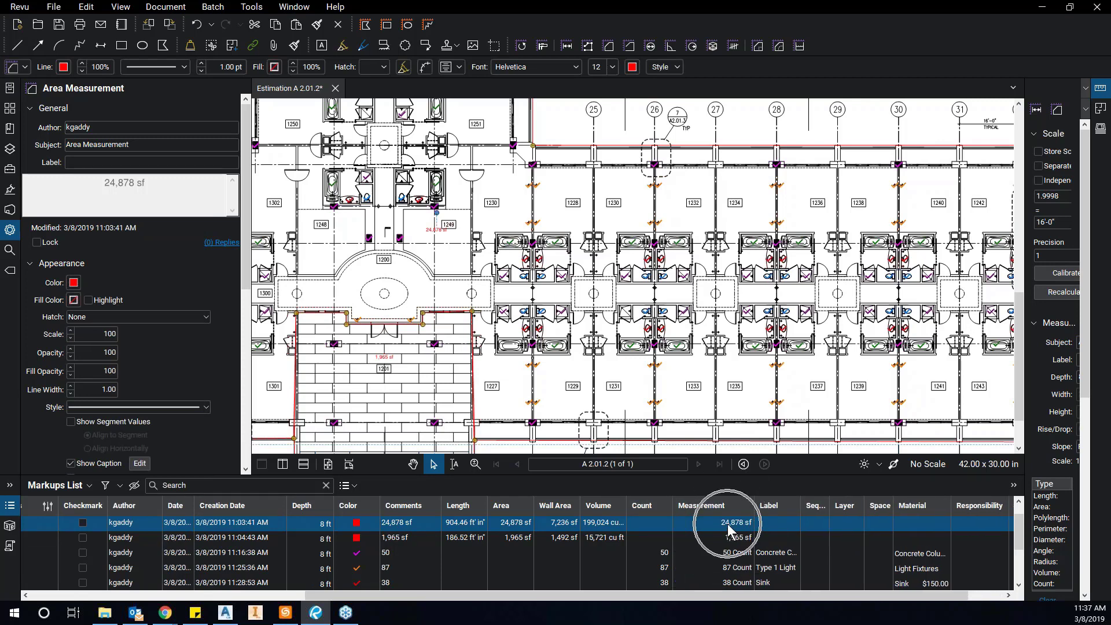
{"action": "left_click", "coordinate": [322, 523]}
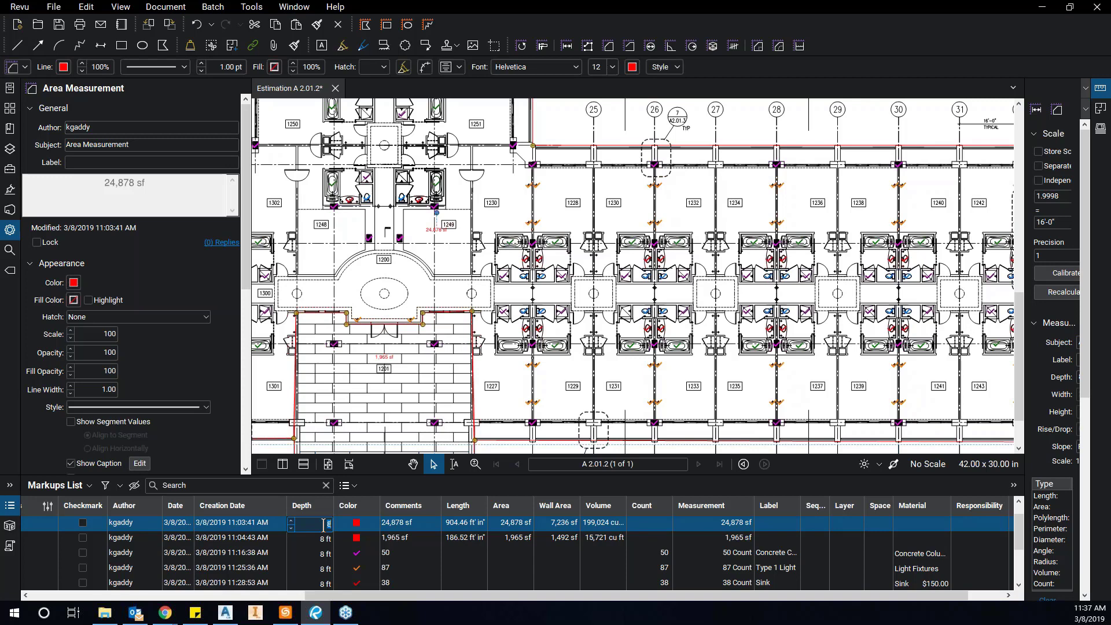
{"action": "type", "text": "0.667"}
{"action": "left_click", "coordinate": [307, 538]}
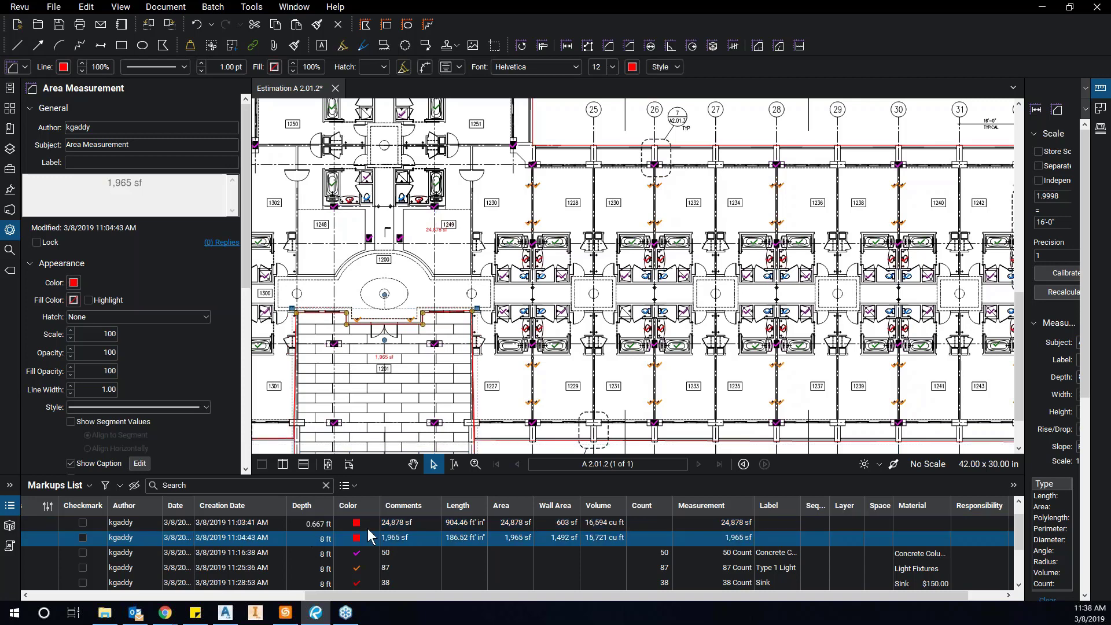
{"action": "left_click", "coordinate": [605, 507]}
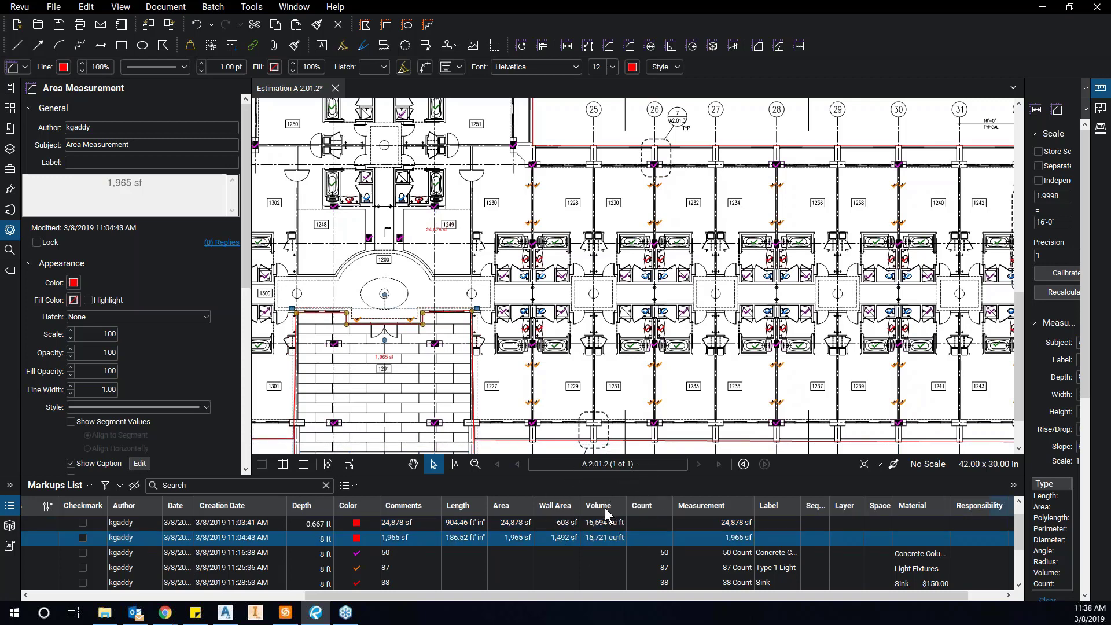
{"action": "left_click", "coordinate": [605, 522]}
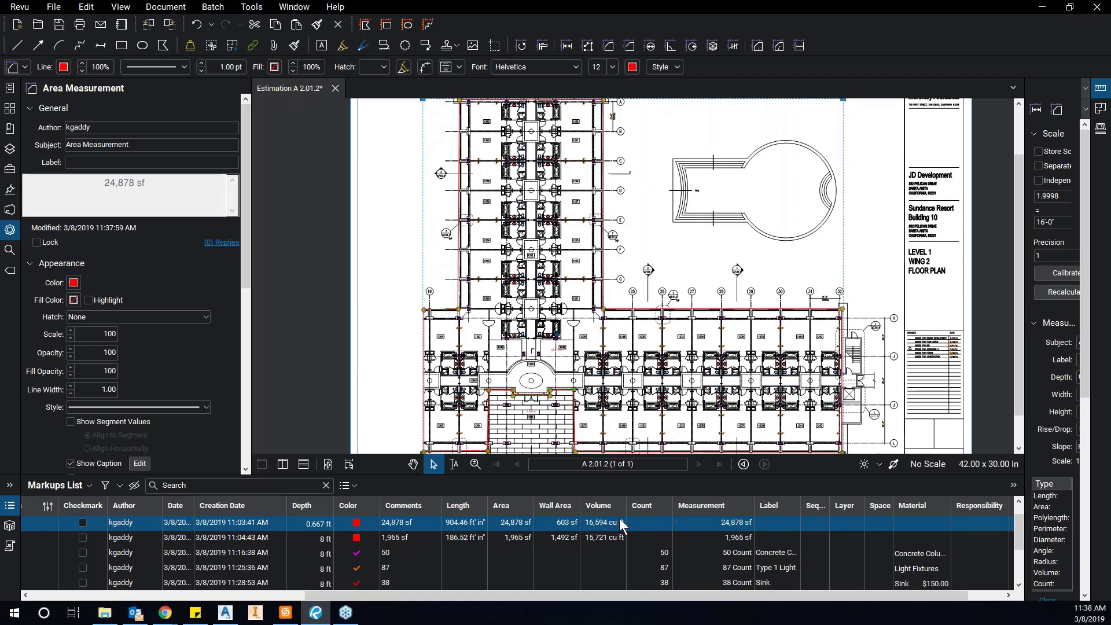
Examine the Concrete-8 in flooring option and its subject and price in the Material custom column, leaving the definition unedited.
{"action": "left_click", "coordinate": [88, 485]}
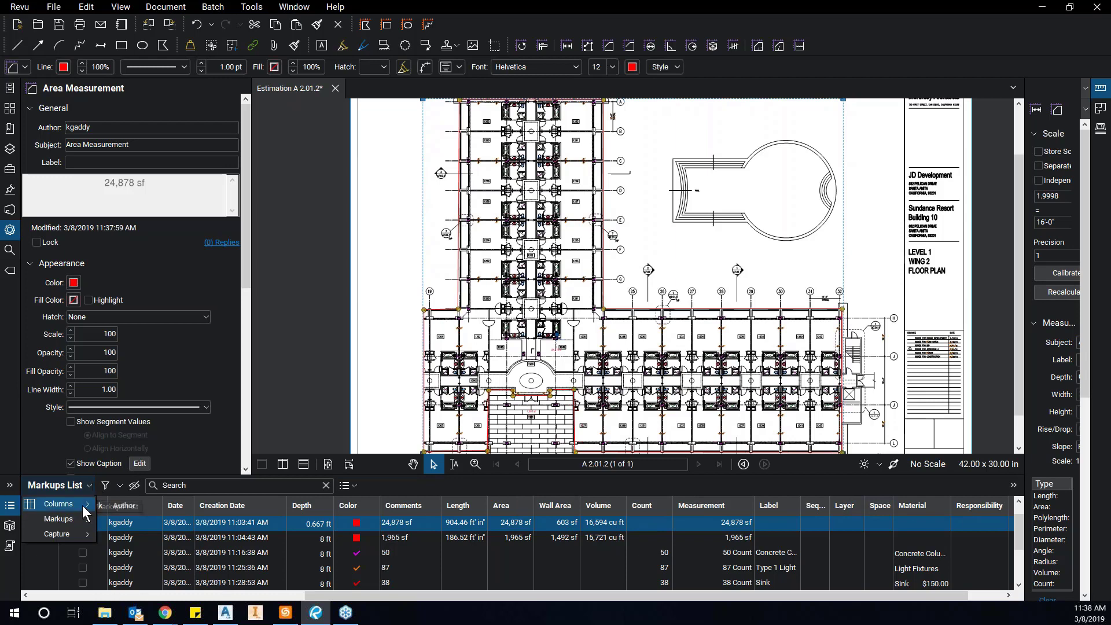
{"action": "mouse_move", "coordinate": [91, 507]}
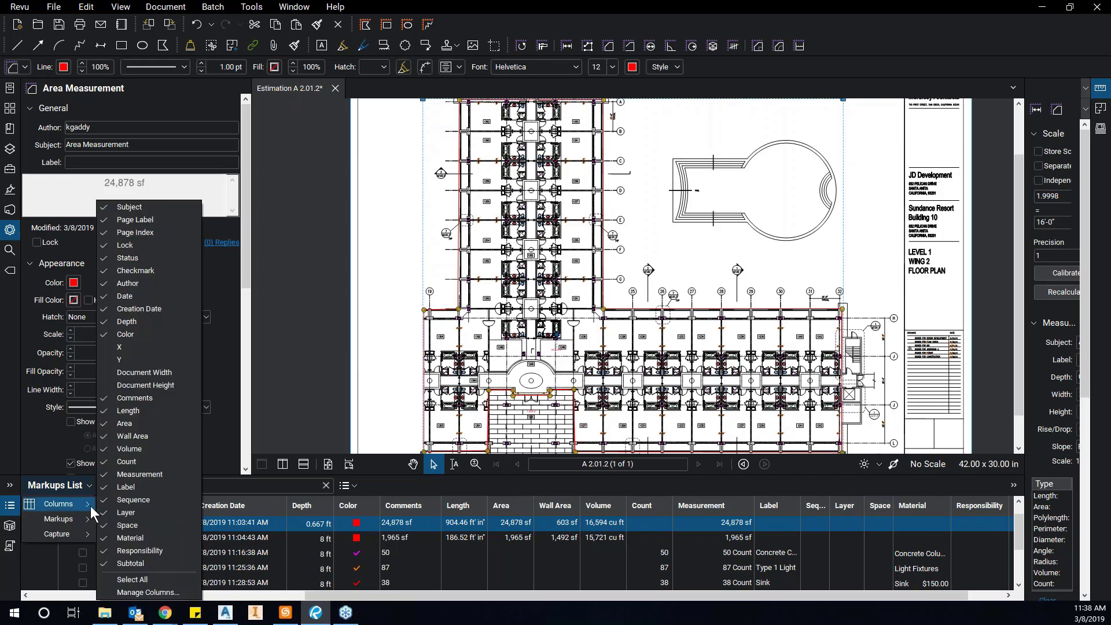
{"action": "left_click", "coordinate": [156, 593]}
{"action": "left_click", "coordinate": [502, 203]}
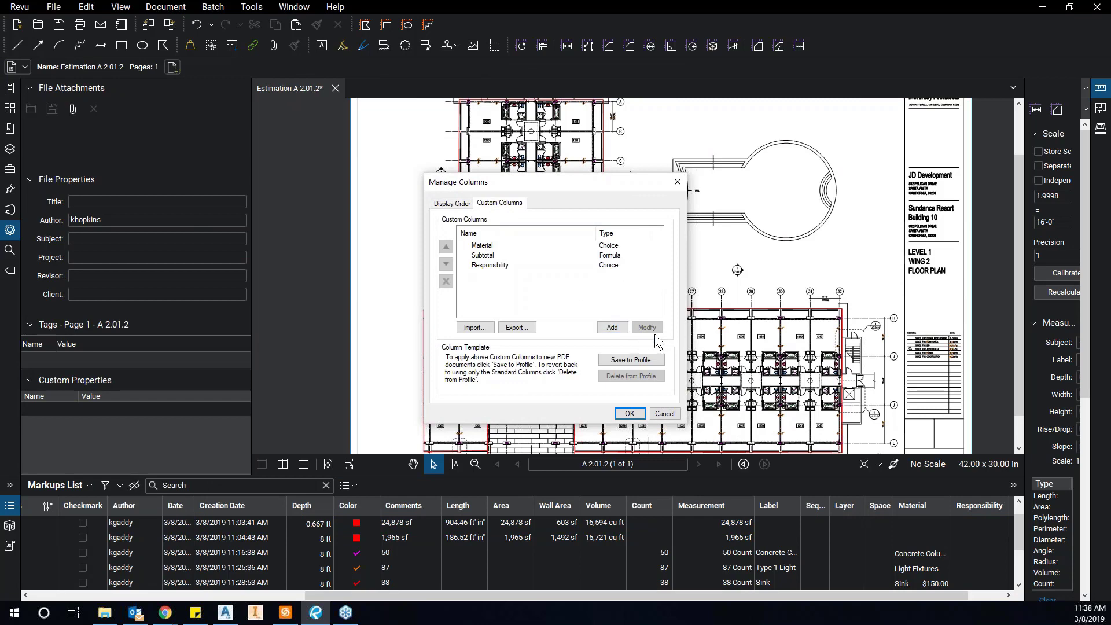
{"action": "left_click", "coordinate": [477, 246]}
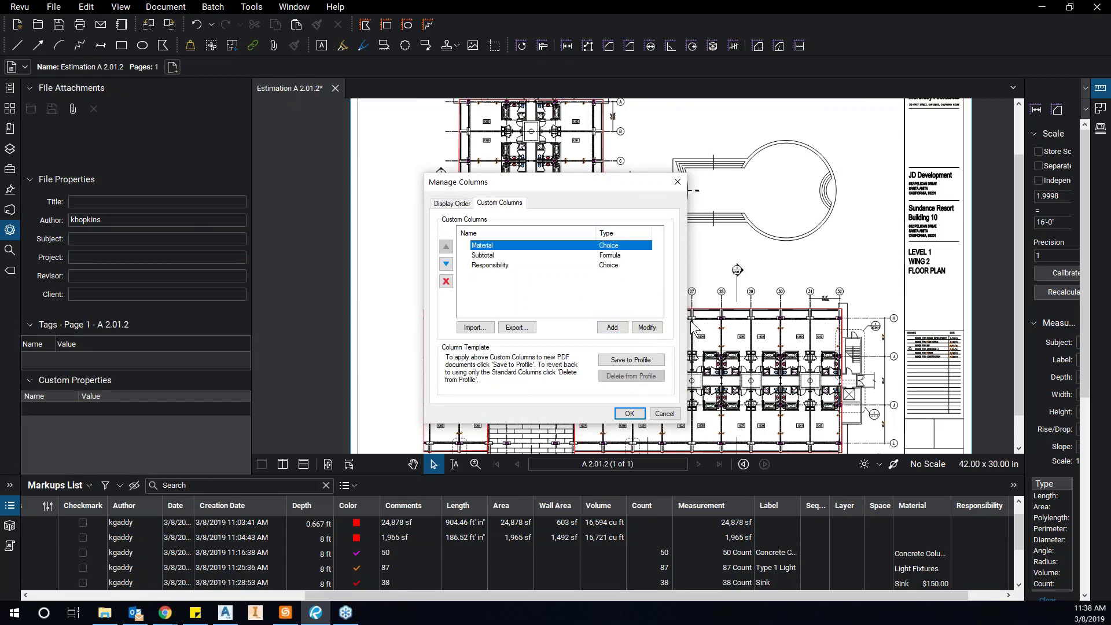
{"action": "left_click", "coordinate": [660, 328]}
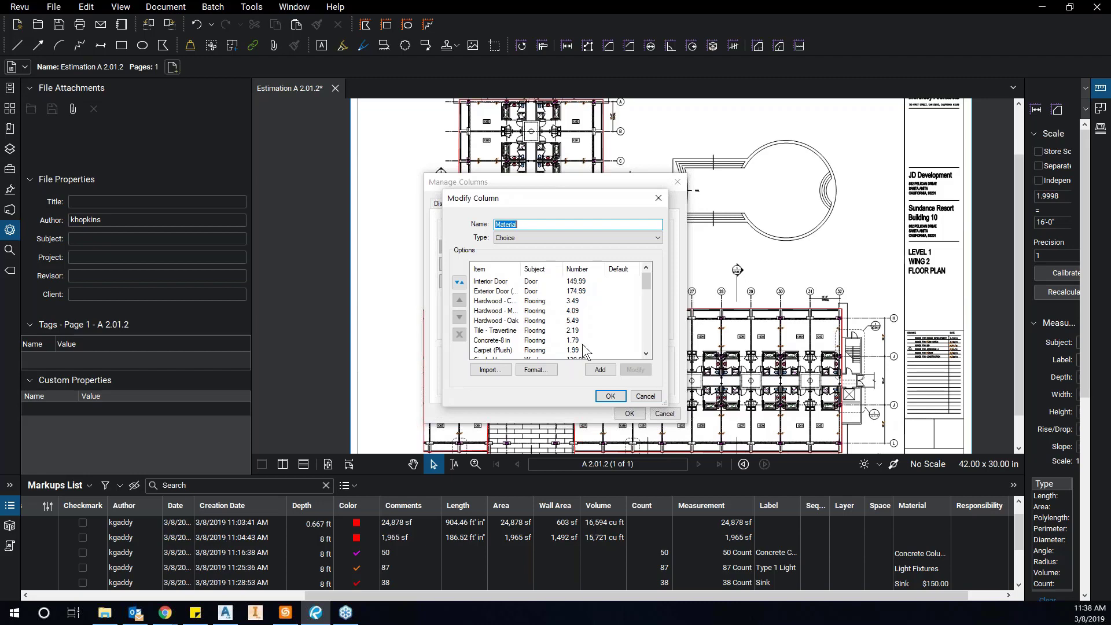
{"action": "left_click", "coordinate": [501, 342]}
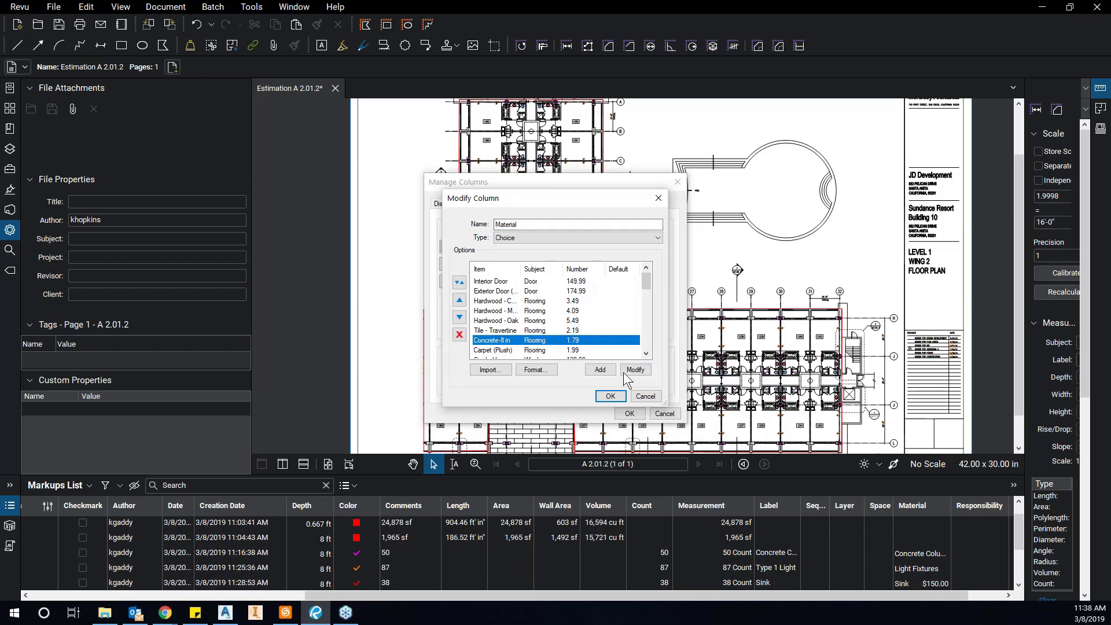
{"action": "left_click", "coordinate": [647, 397]}
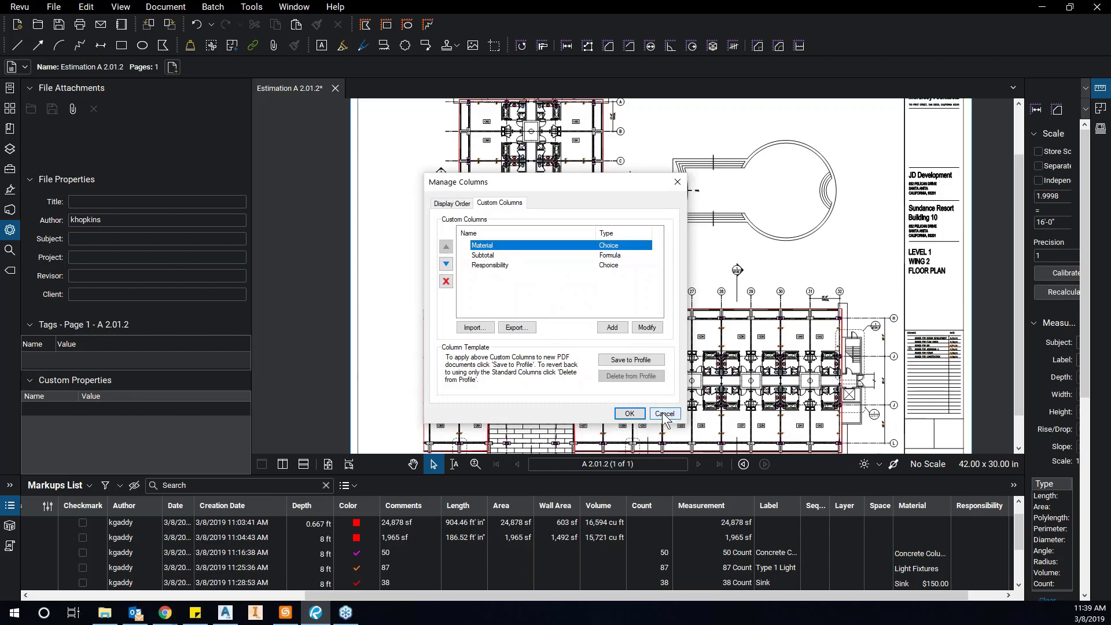
{"action": "left_click", "coordinate": [665, 413]}
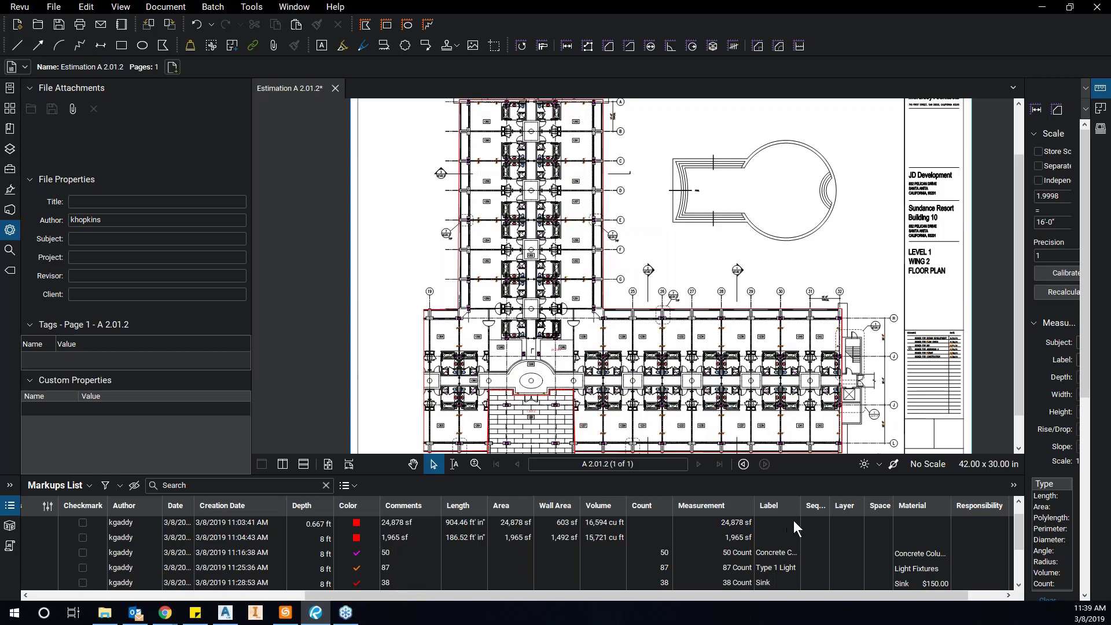
Set the subject of the building outline's area measurement to Flooring.
{"action": "left_click", "coordinate": [140, 522]}
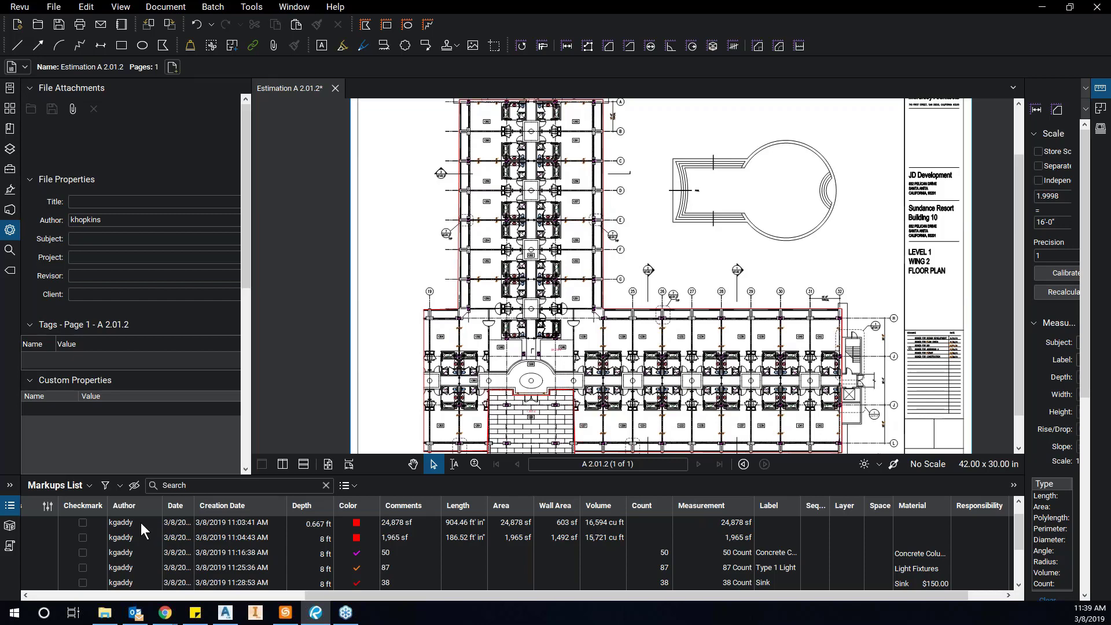
{"action": "left_click_drag", "start_coordinate": [592, 596], "coordinate": [674, 595]}
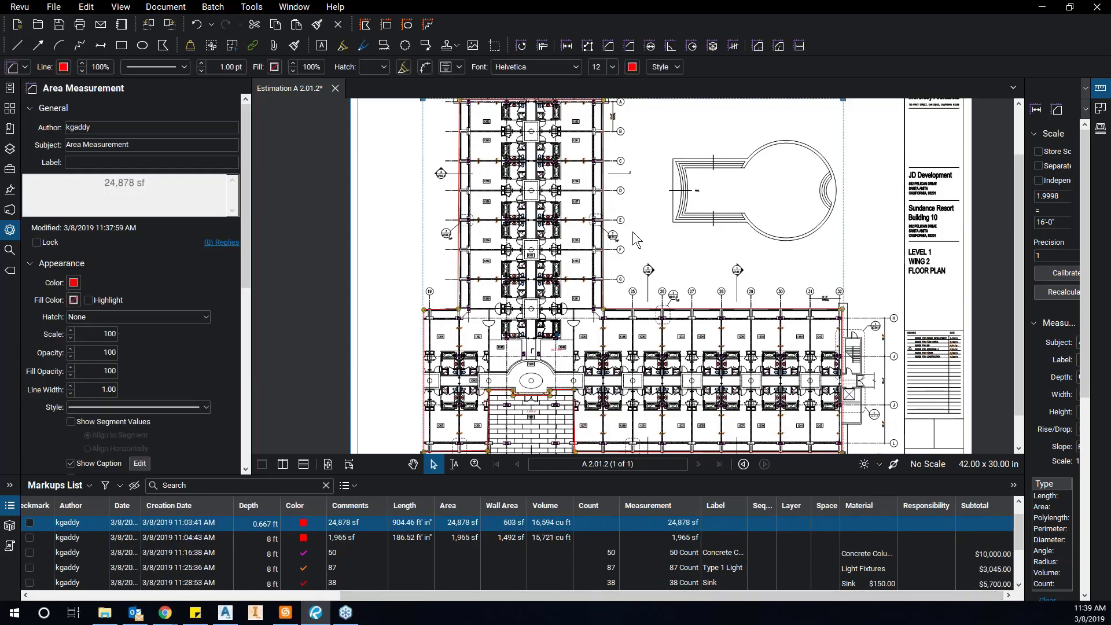
{"action": "left_click", "coordinate": [140, 146]}
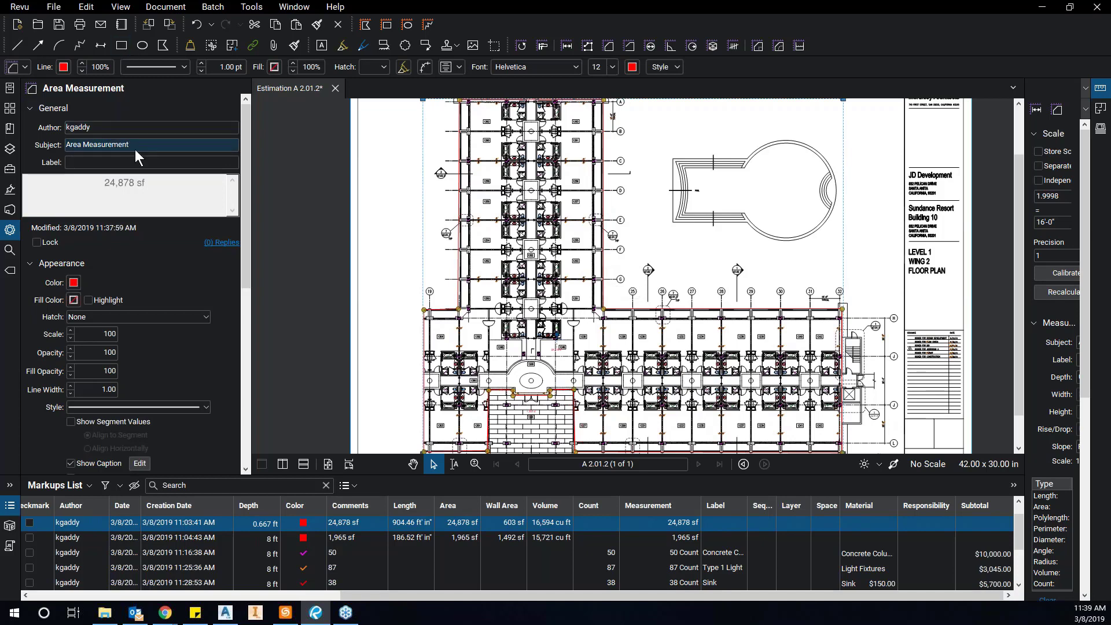
{"action": "left_click_drag", "start_coordinate": [140, 144], "coordinate": [22, 144]}
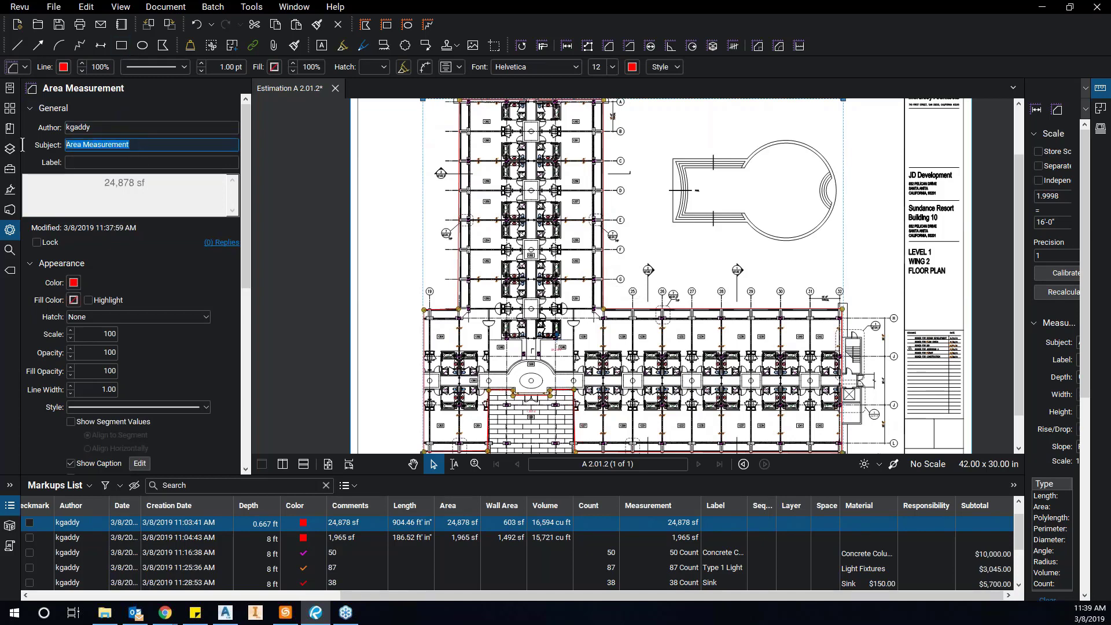
{"action": "type", "text": "F"}
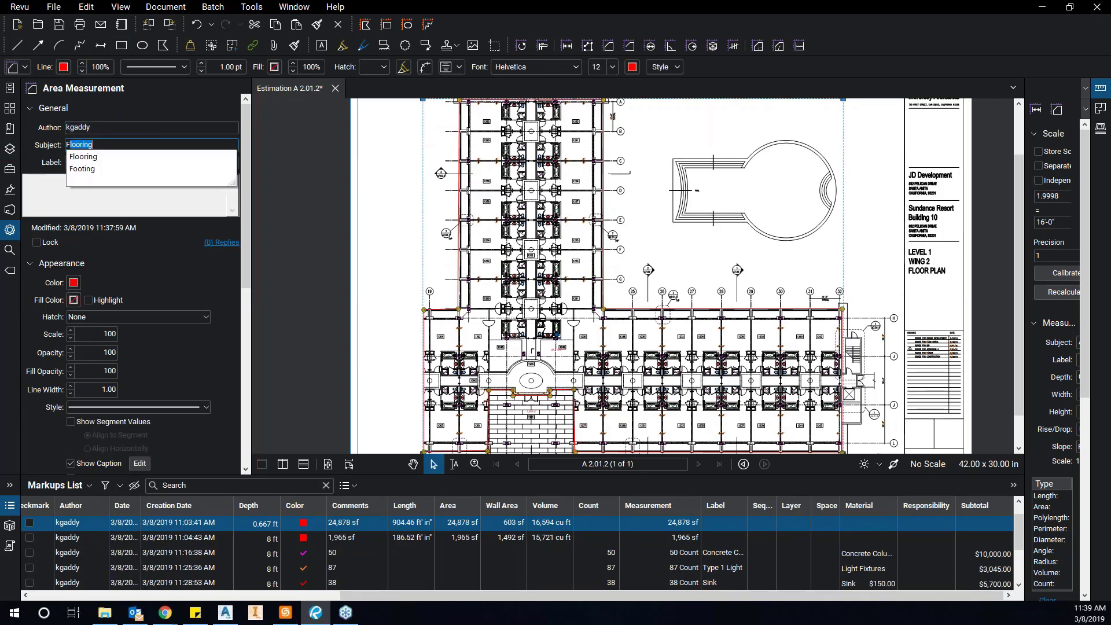
{"action": "type", "text": "lo"}
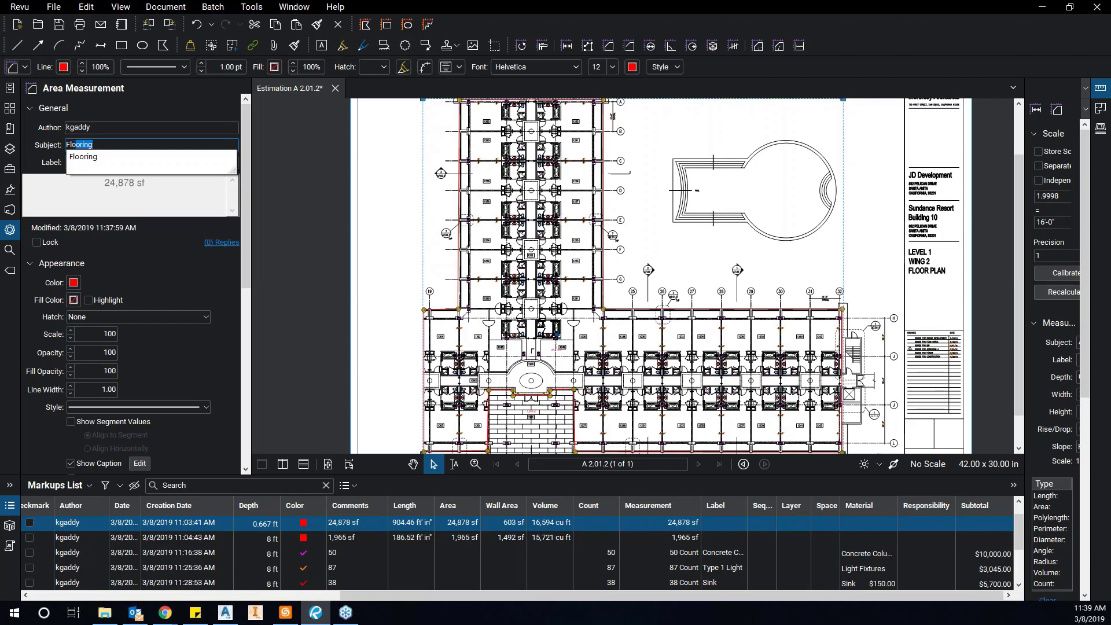
{"action": "type", "text": "or"}
{"action": "key", "text": "Return"}
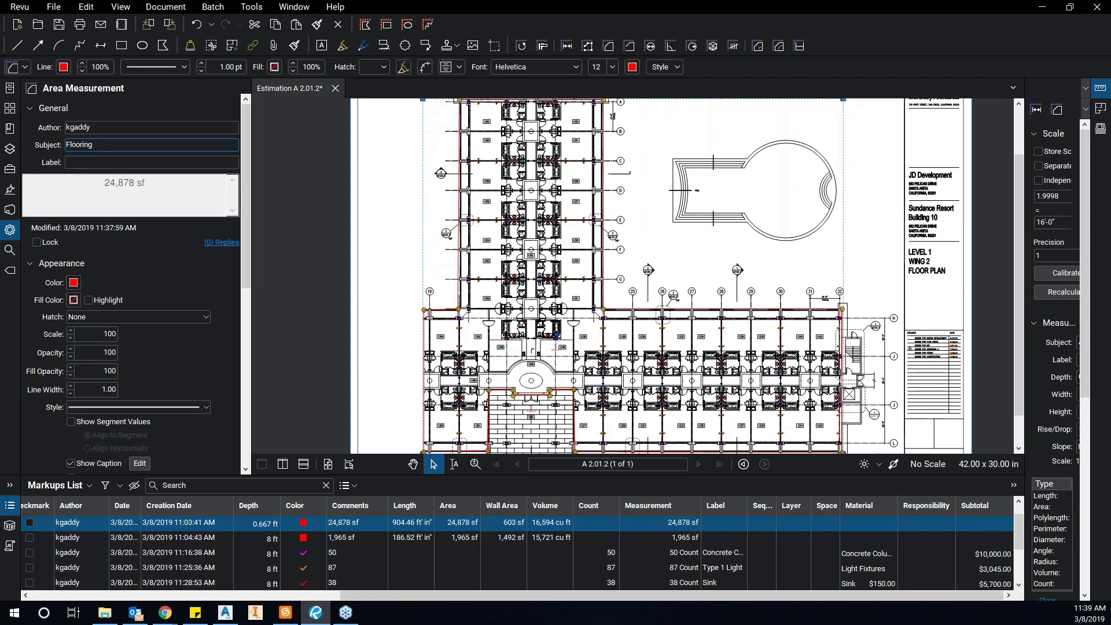
Label the building outline's area measurement Concrete.
{"action": "left_click", "coordinate": [108, 162]}
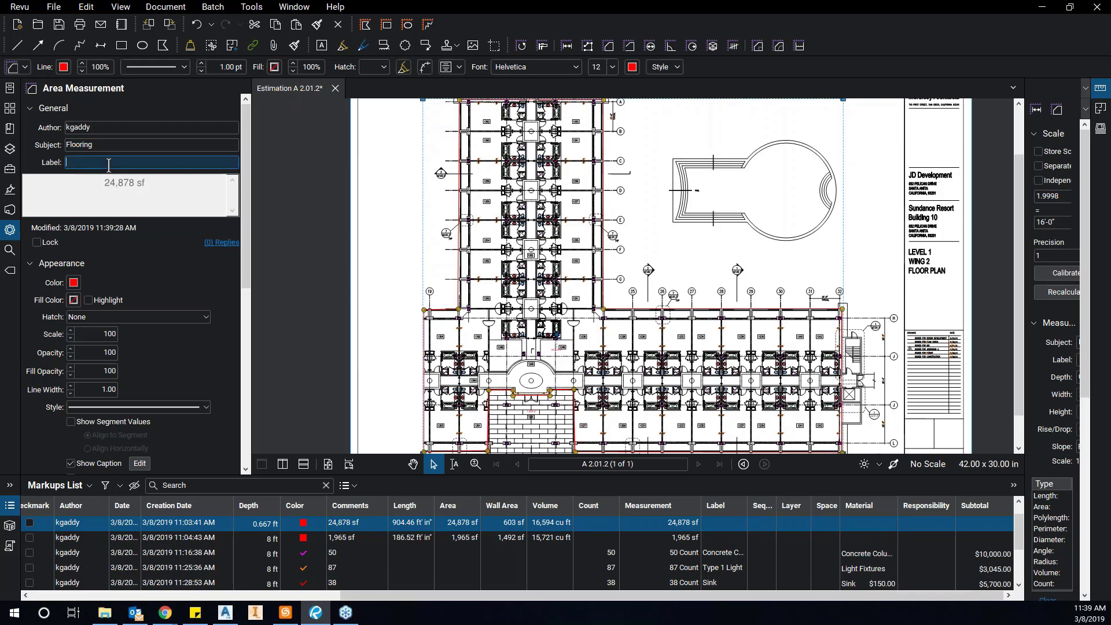
{"action": "type", "text": "Conc"}
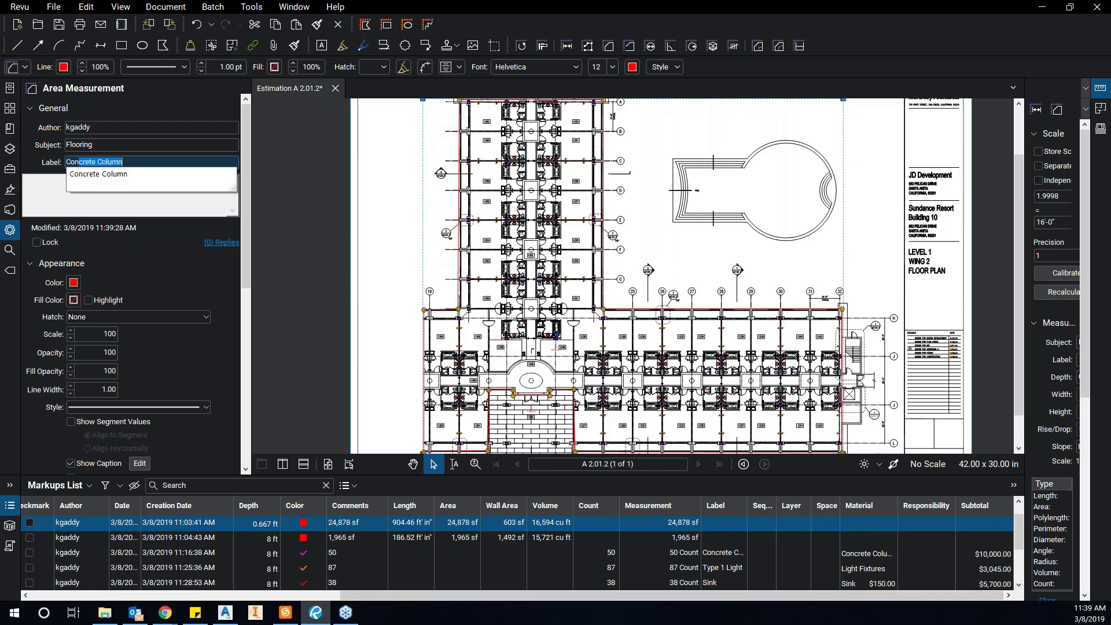
{"action": "key", "text": "BackSpace"}
{"action": "type", "text": "rete"}
{"action": "key", "text": "BackSpace"}
{"action": "left_click", "coordinate": [88, 145]}
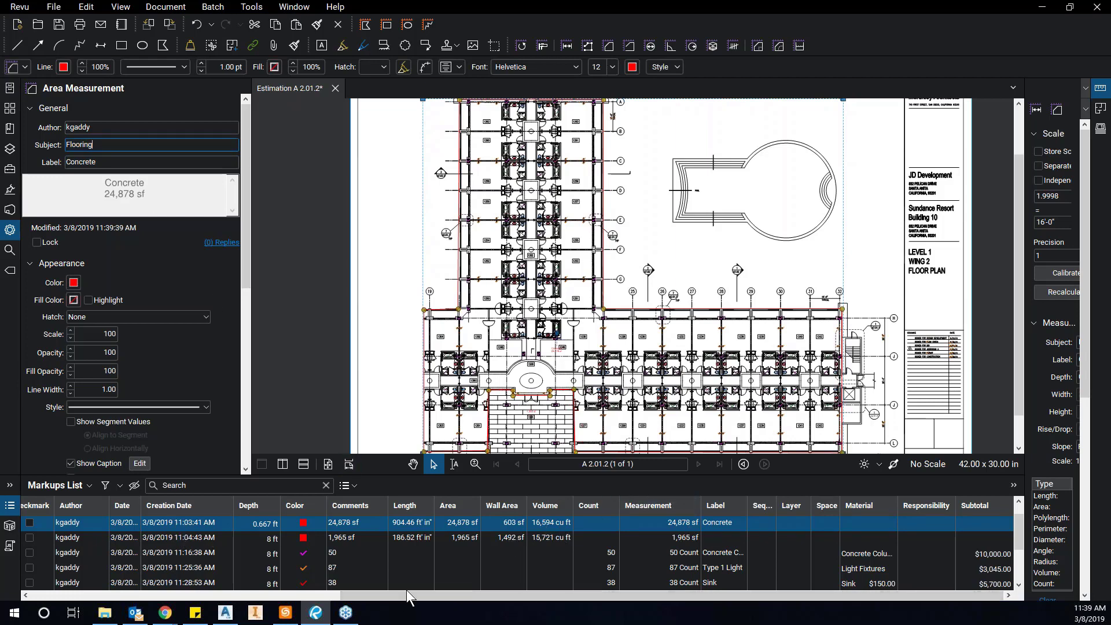
Check the Flooring entry in the markups list and assign it the Concrete-8 in material.
{"action": "left_click_drag", "start_coordinate": [412, 595], "coordinate": [96, 596]}
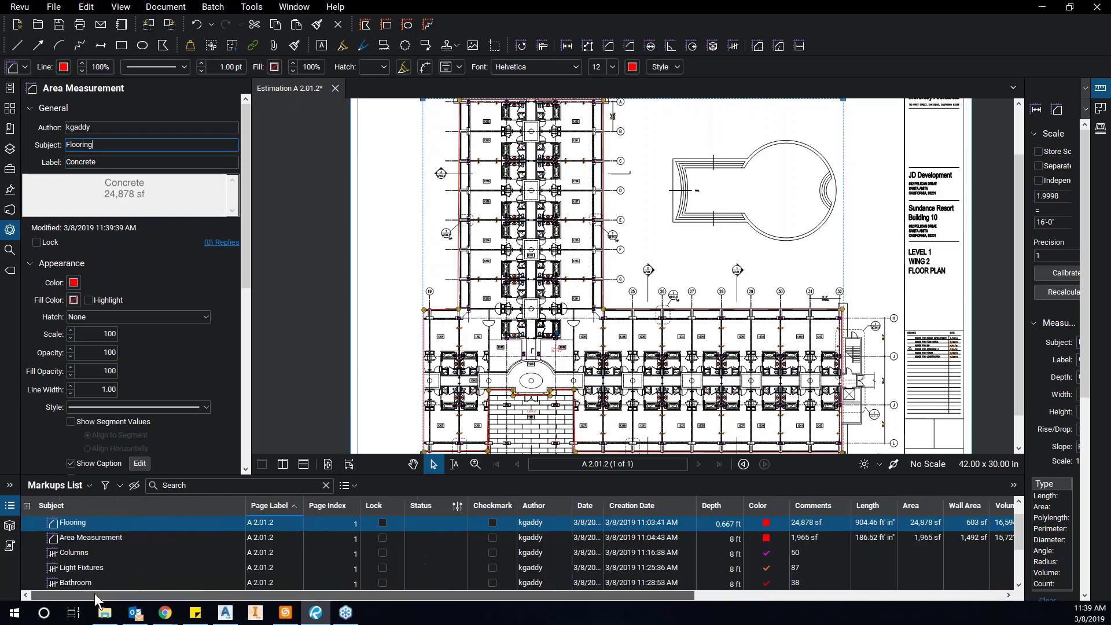
{"action": "left_click", "coordinate": [80, 522]}
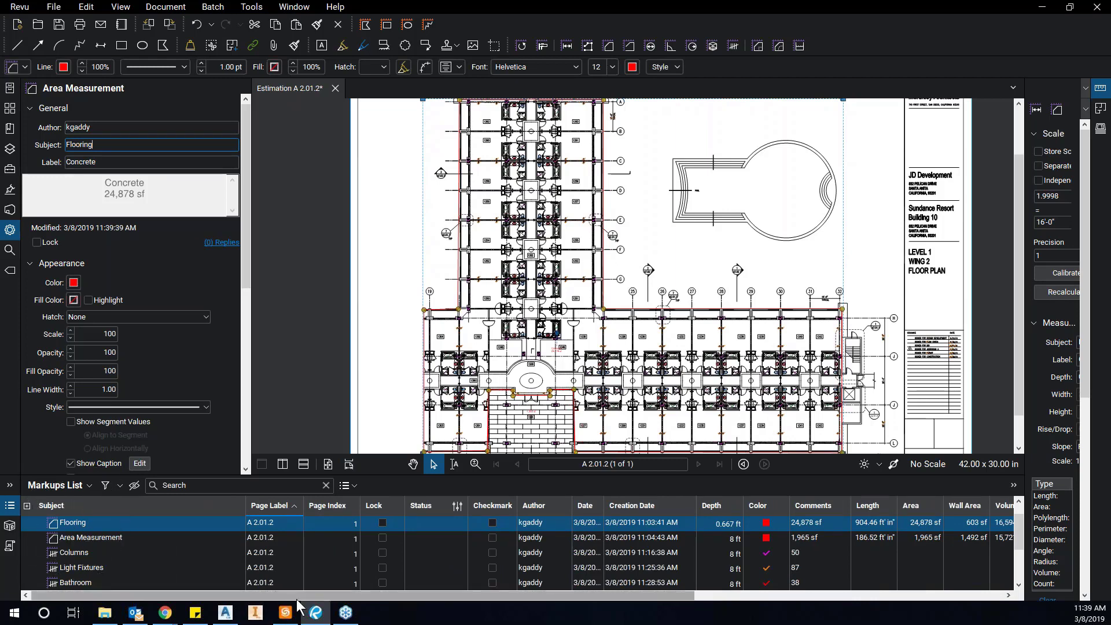
{"action": "left_click_drag", "start_coordinate": [296, 598], "coordinate": [870, 599]}
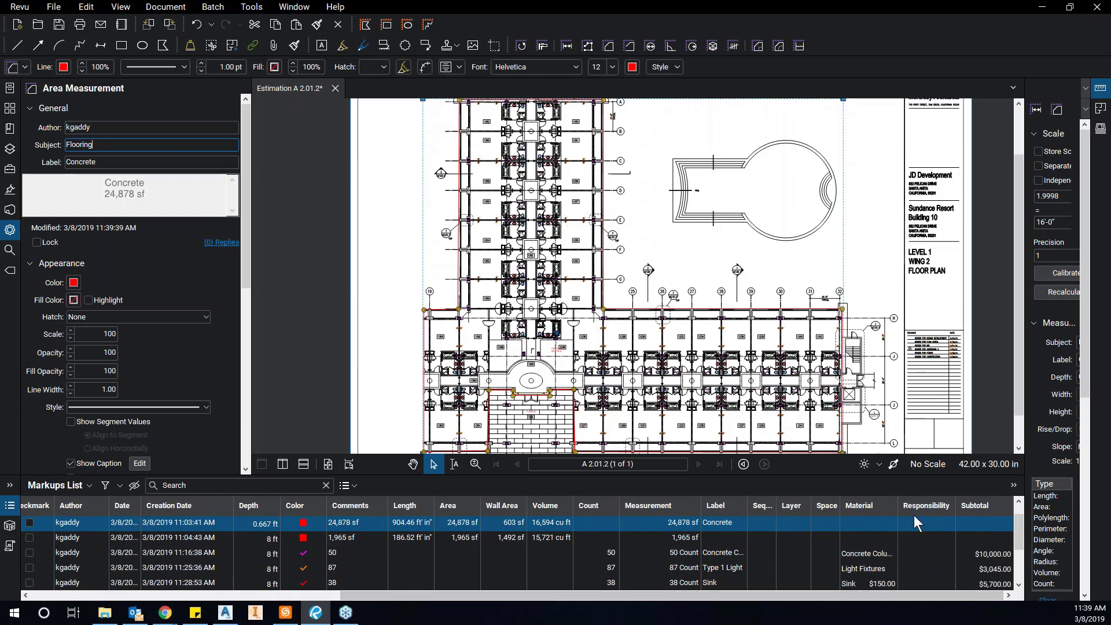
{"action": "left_click", "coordinate": [890, 524]}
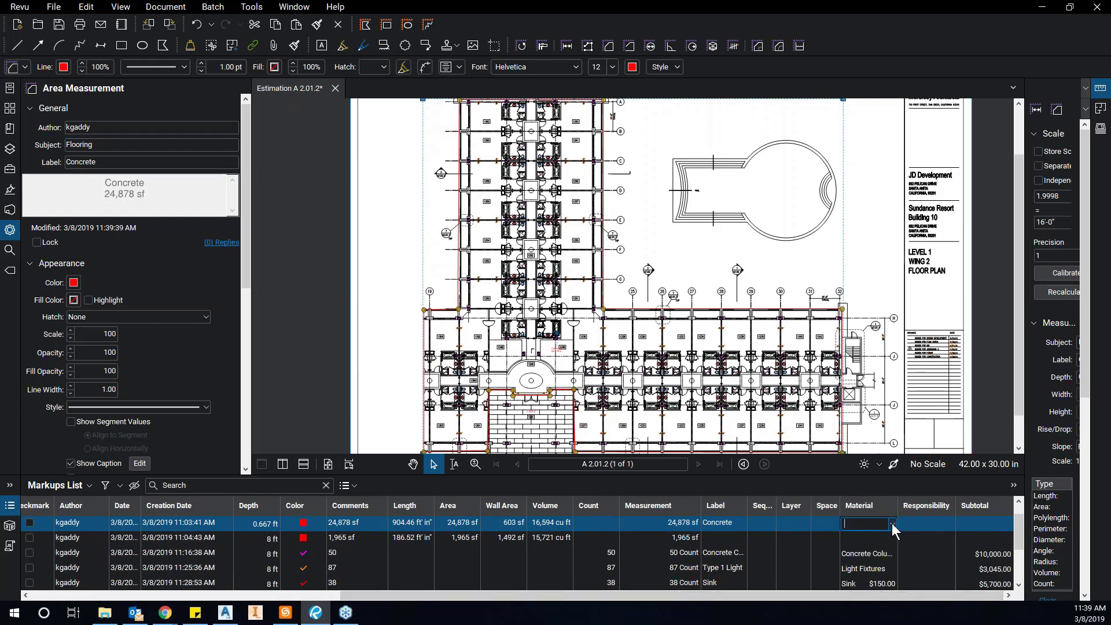
{"action": "left_click", "coordinate": [892, 523]}
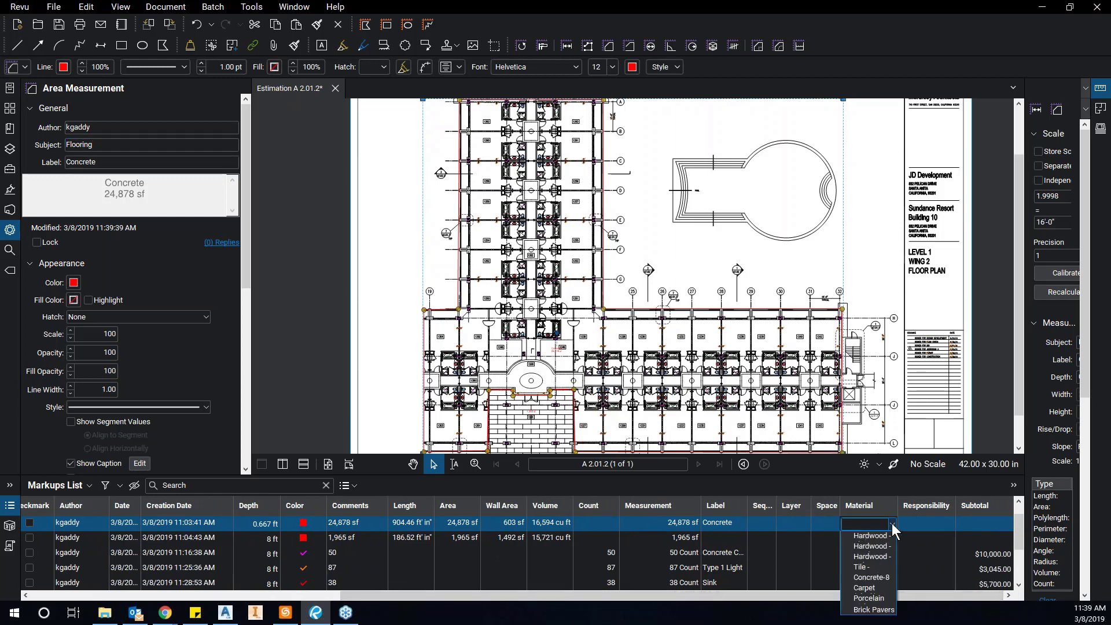
{"action": "left_click", "coordinate": [873, 577]}
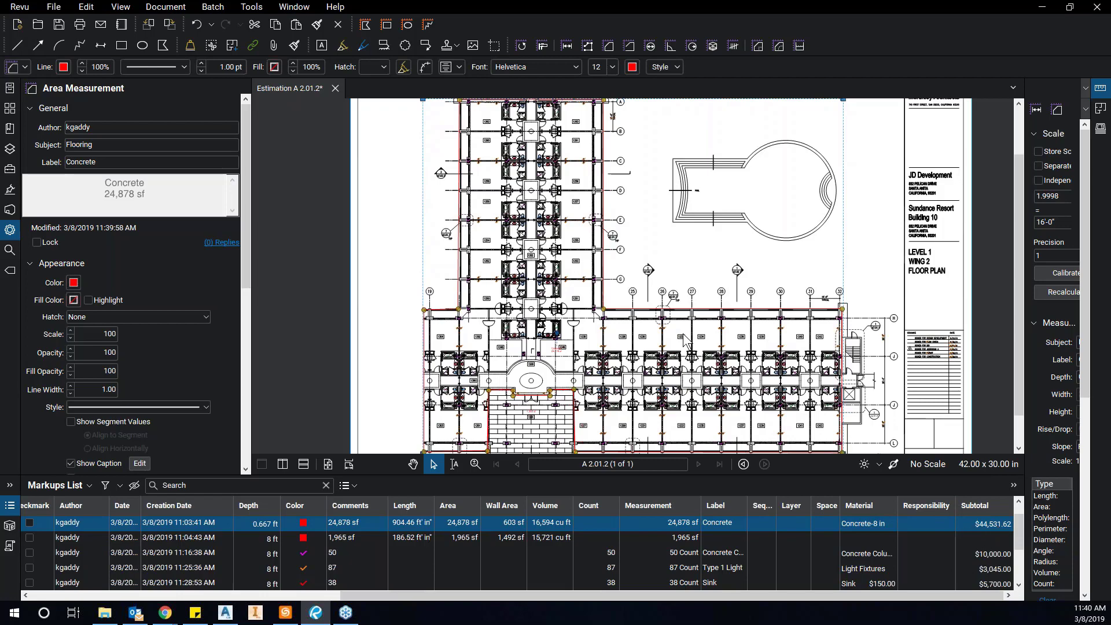
Move the flooring outline's control point at the inner corner between rooms 1251 and 1228 outward, and check its area and subtotal.
{"action": "scroll", "coordinate": [522, 374], "scroll_direction": "up", "scroll_amount": 5}
{"action": "scroll", "coordinate": [522, 374], "scroll_direction": "up", "scroll_amount": 3}
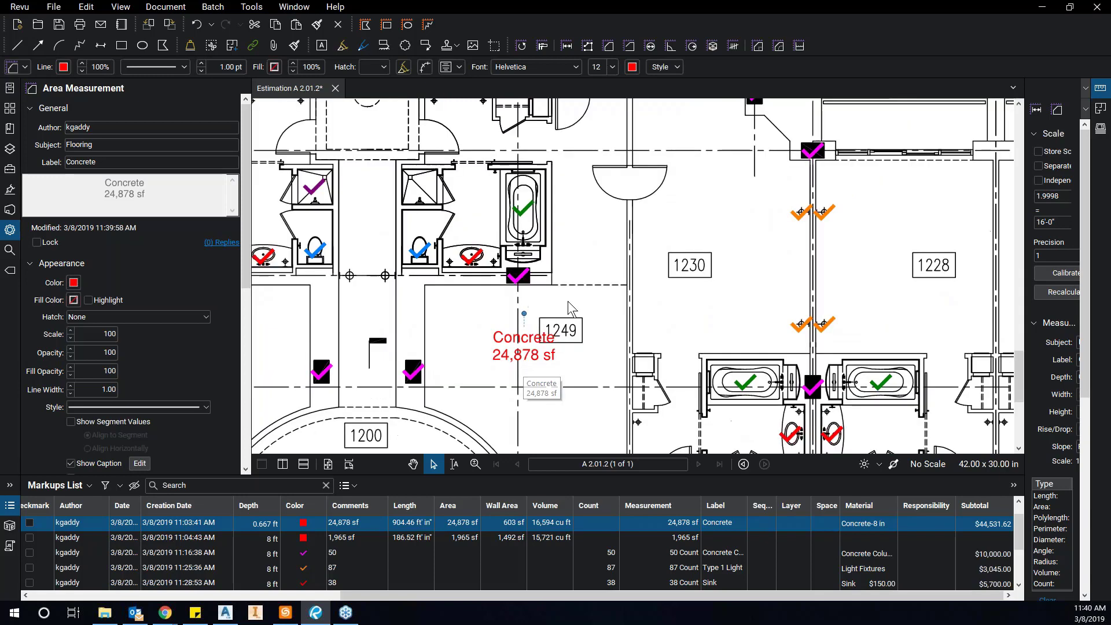
{"action": "scroll", "coordinate": [568, 301], "scroll_direction": "down", "scroll_amount": 2}
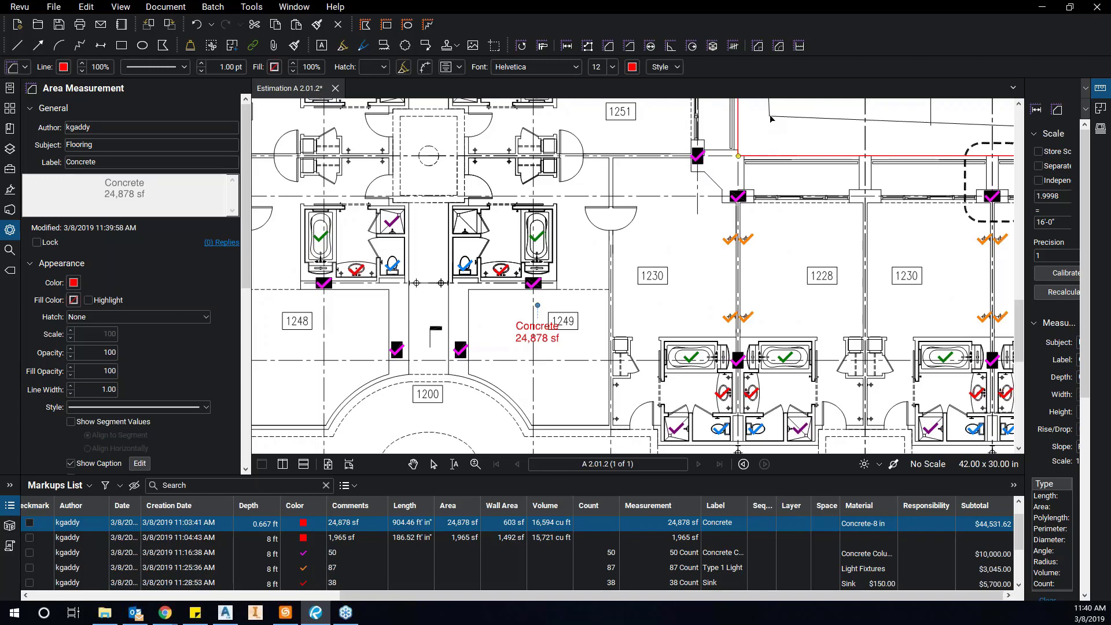
{"action": "left_click_drag", "start_coordinate": [770, 119], "coordinate": [770, 119]}
{"action": "scroll", "coordinate": [531, 340], "scroll_direction": "up", "scroll_amount": 4}
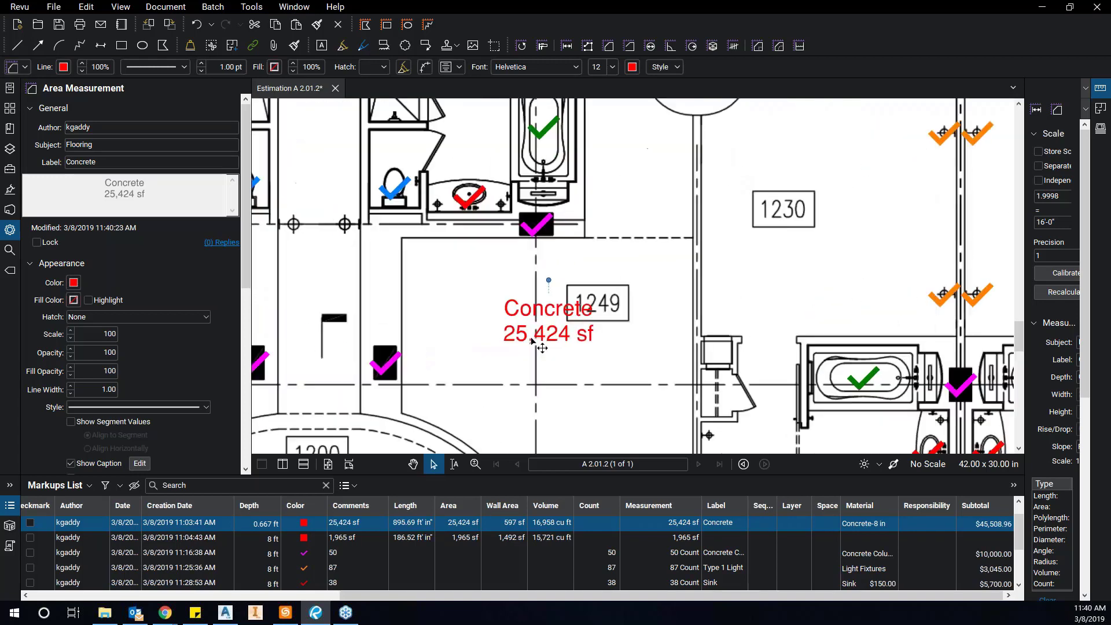
{"action": "scroll", "coordinate": [531, 340], "scroll_direction": "up", "scroll_amount": 2}
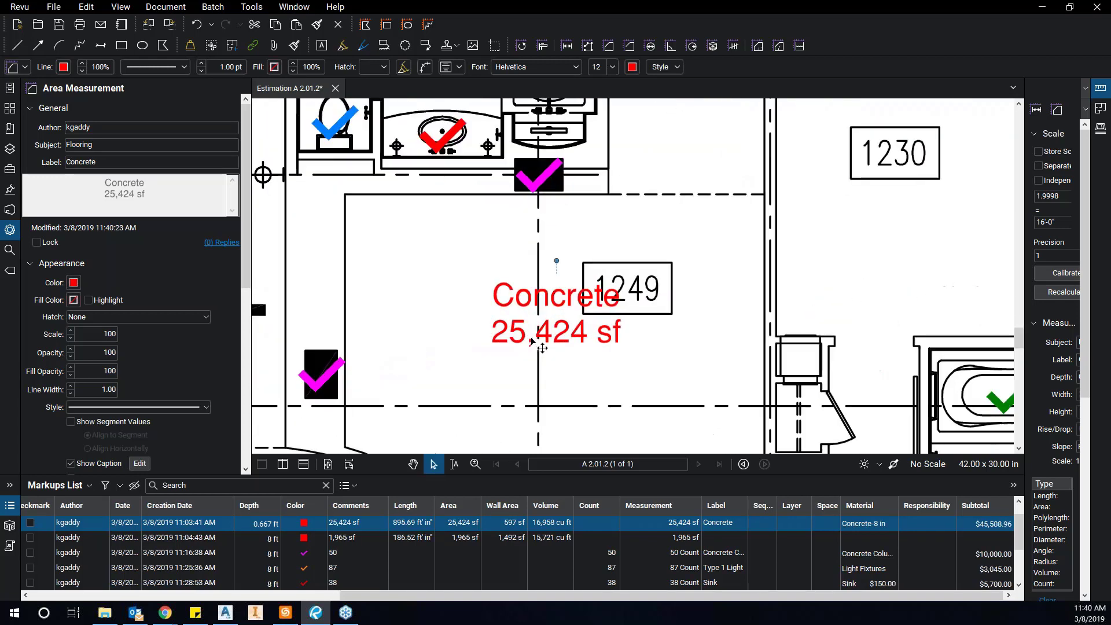
{"action": "left_click", "coordinate": [685, 523]}
{"action": "left_click", "coordinate": [995, 525]}
Move the displaced flooring outline control point back to the building's inner corner between rooms 1251 and 1228.
{"action": "scroll", "coordinate": [824, 264], "scroll_direction": "down", "scroll_amount": 5}
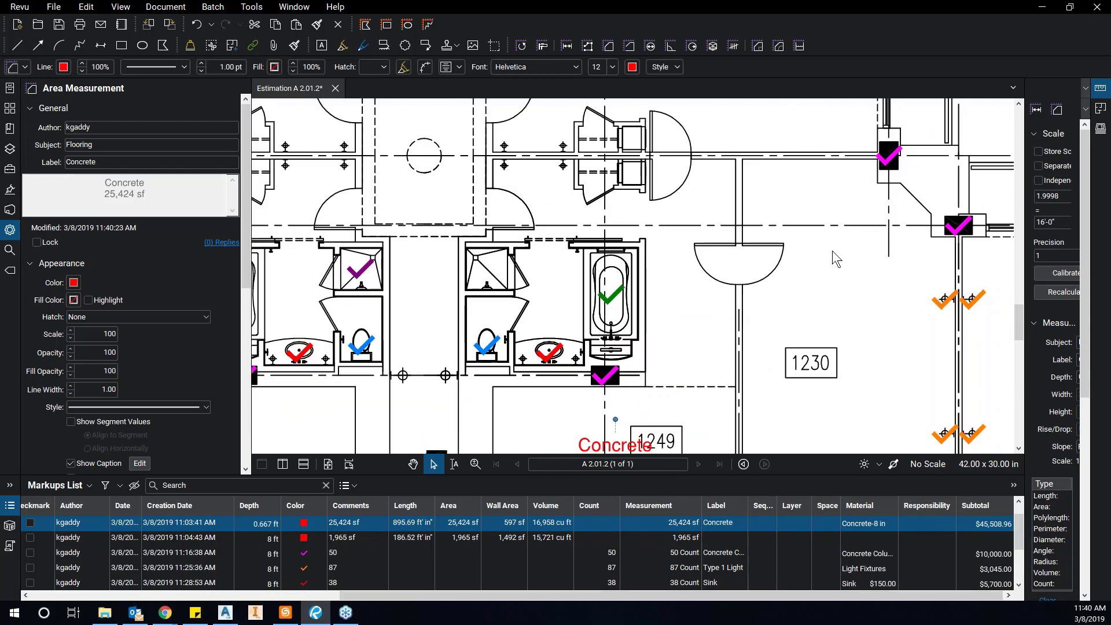
{"action": "scroll", "coordinate": [831, 251], "scroll_direction": "down", "scroll_amount": 1}
{"action": "left_click_drag", "start_coordinate": [832, 251], "coordinate": [673, 340]}
{"action": "left_click_drag", "start_coordinate": [822, 203], "coordinate": [776, 261]}
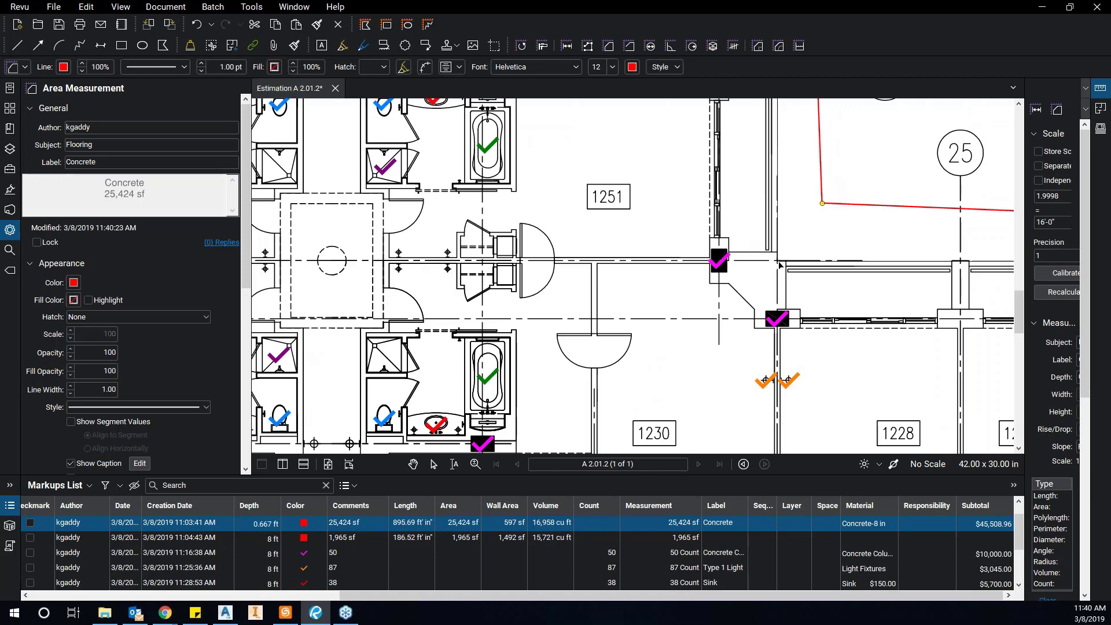
{"action": "scroll", "coordinate": [441, 412], "scroll_direction": "down", "scroll_amount": 2}
{"action": "left_click_drag", "start_coordinate": [441, 412], "coordinate": [417, 325]}
{"action": "scroll", "coordinate": [447, 406], "scroll_direction": "up", "scroll_amount": 3}
{"action": "scroll", "coordinate": [442, 401], "scroll_direction": "down", "scroll_amount": 2}
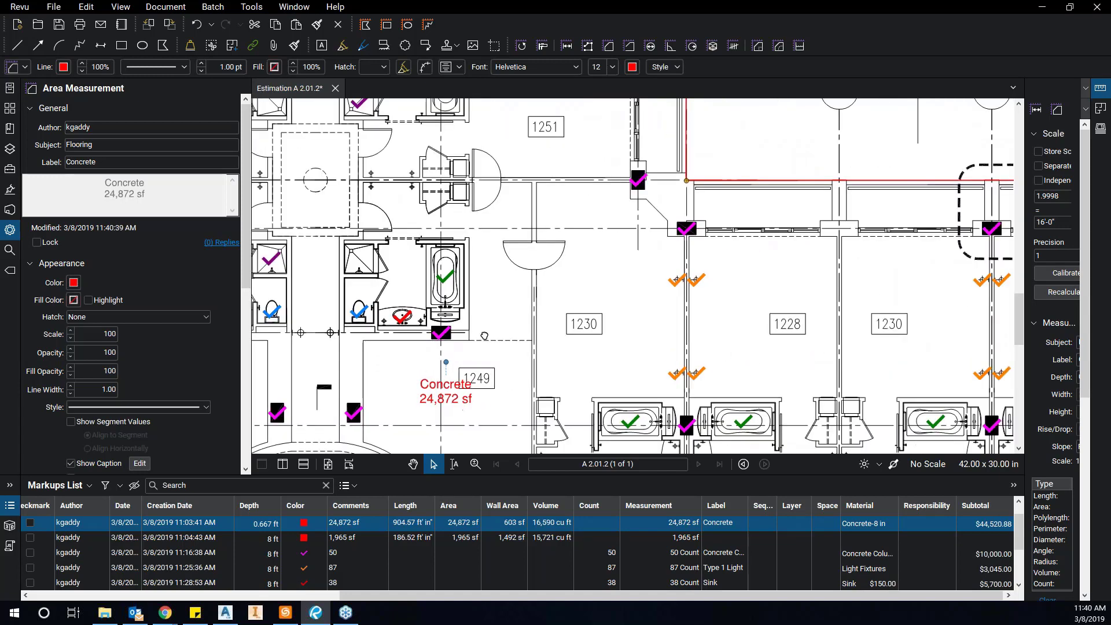
Add a control point to the left edge of the area measurement around patio 1201.
{"action": "left_click_drag", "start_coordinate": [688, 206], "coordinate": [546, 278]}
{"action": "scroll", "coordinate": [657, 284], "scroll_direction": "down", "scroll_amount": 1}
{"action": "left_click_drag", "start_coordinate": [578, 393], "coordinate": [659, 139]}
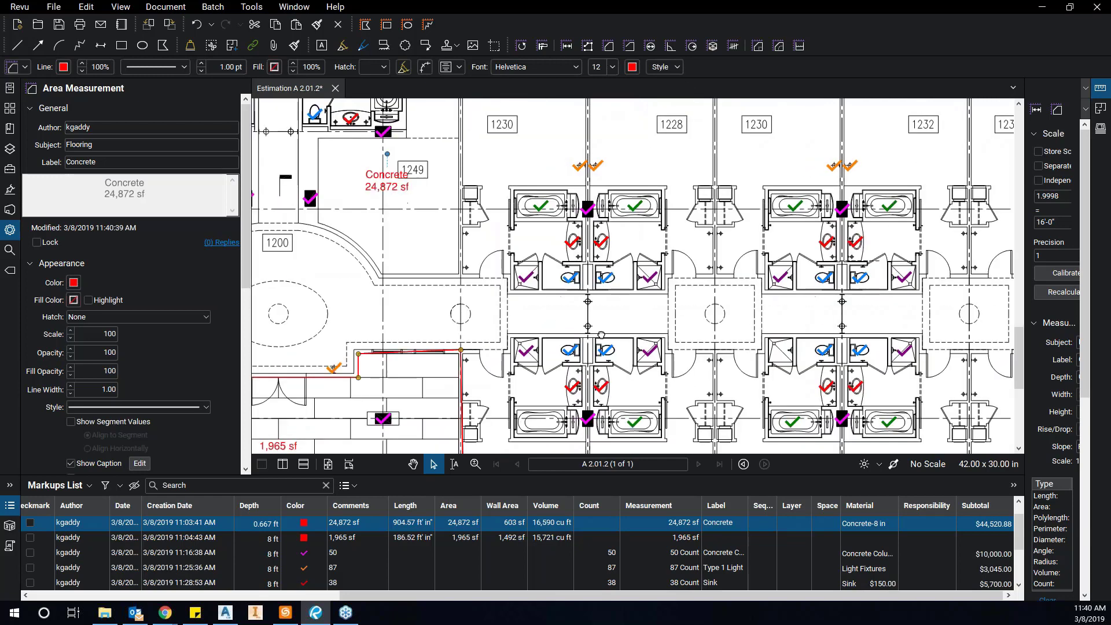
{"action": "left_click_drag", "start_coordinate": [598, 333], "coordinate": [687, 165]}
{"action": "left_click_drag", "start_coordinate": [507, 289], "coordinate": [714, 218]}
{"action": "scroll", "coordinate": [713, 217], "scroll_direction": "down", "scroll_amount": 1}
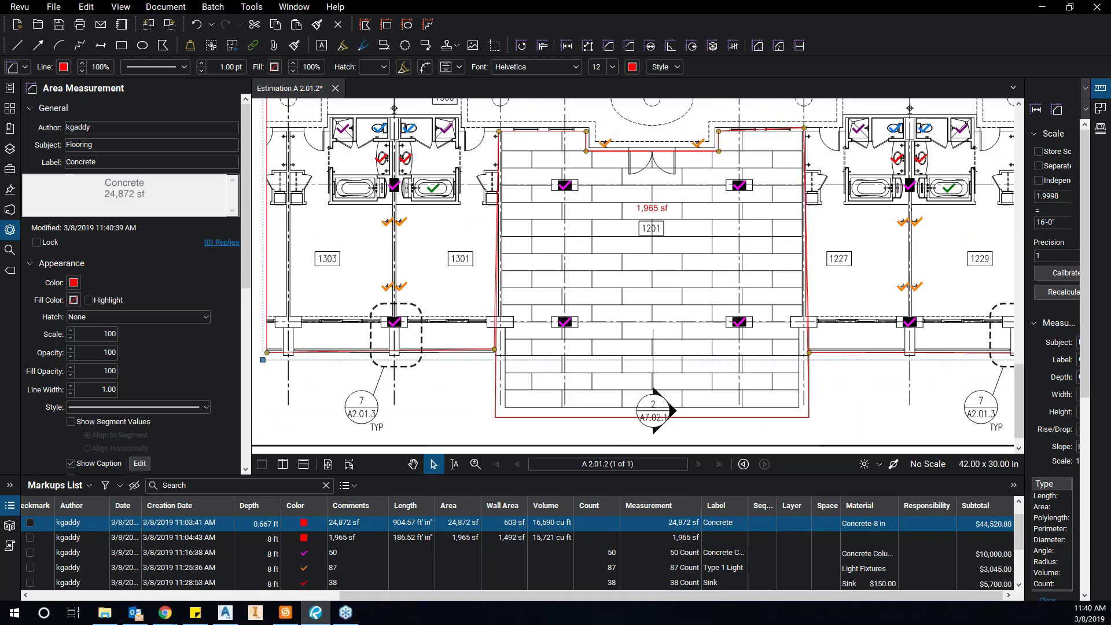
{"action": "scroll", "coordinate": [503, 259], "scroll_direction": "up", "scroll_amount": 1}
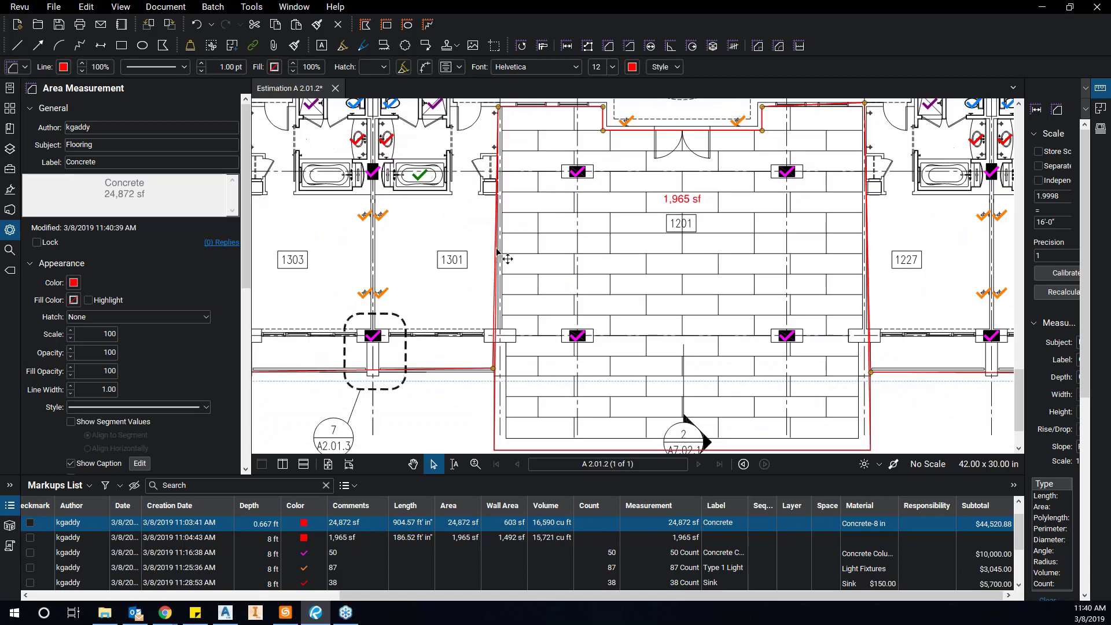
{"action": "right_click", "coordinate": [497, 268]}
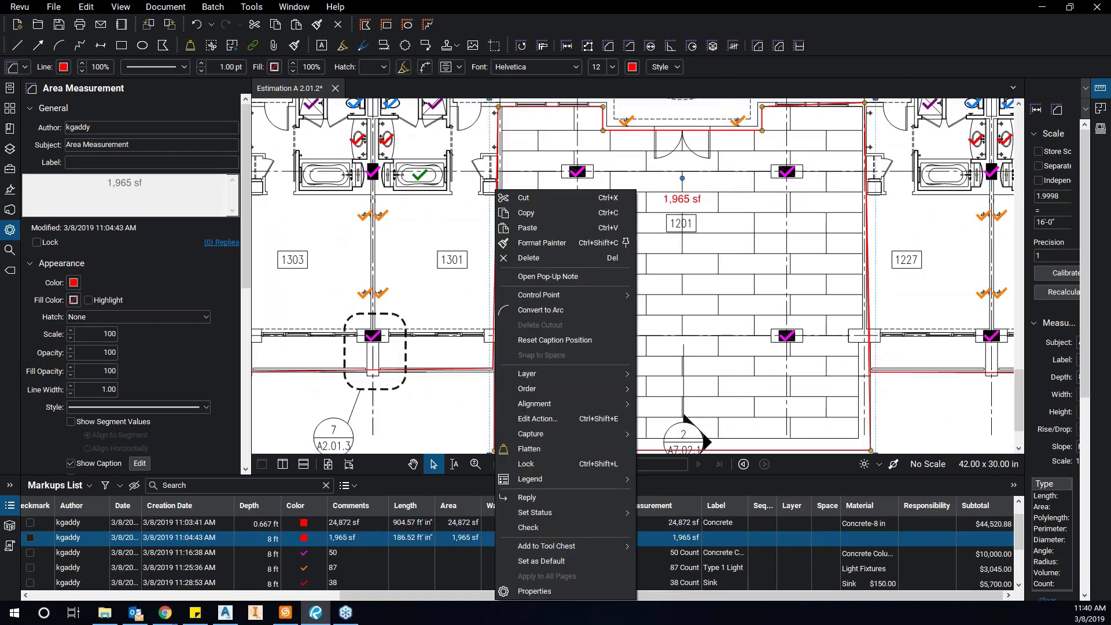
{"action": "mouse_move", "coordinate": [597, 293]}
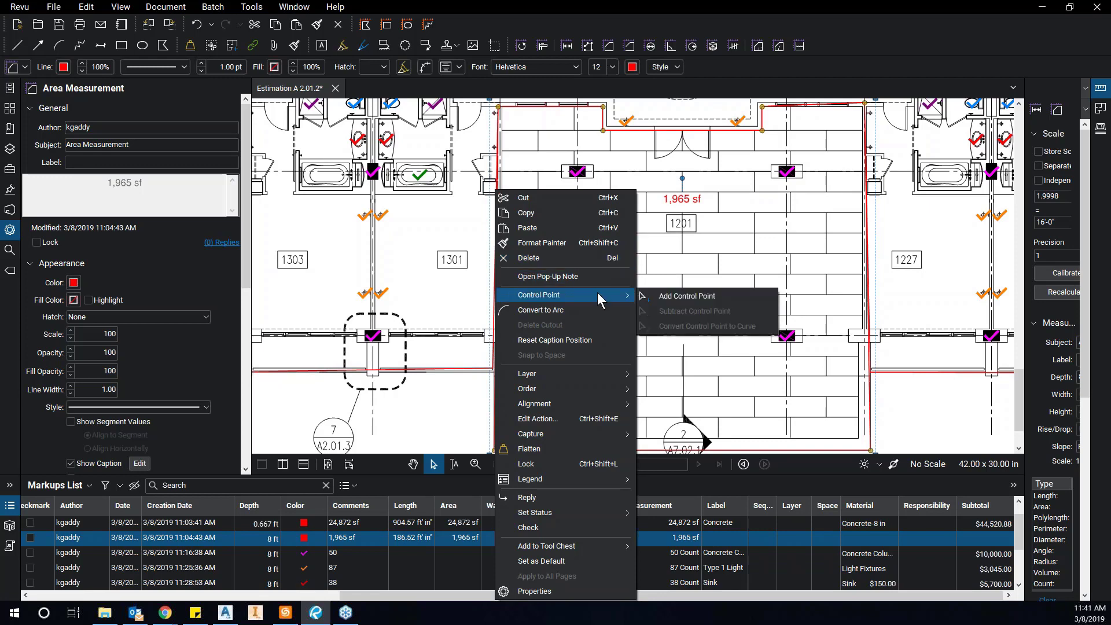
{"action": "left_click", "coordinate": [716, 298]}
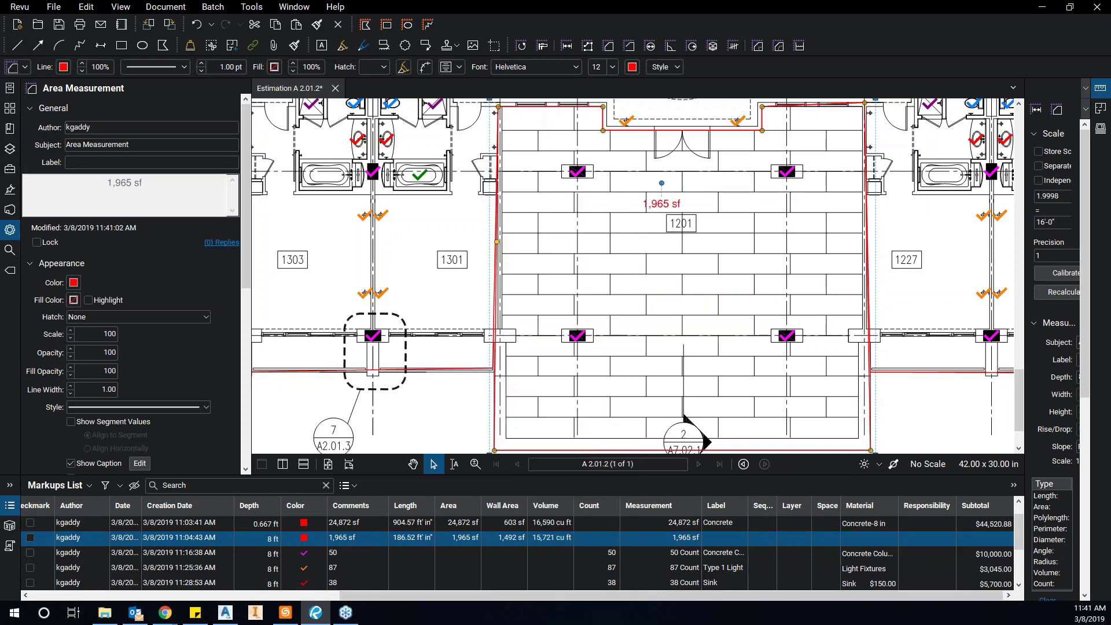
Try pulling the patio measurement's new control point inward, undo it, and pull the point inward again toward the paving's middle.
{"action": "mouse_move", "coordinate": [496, 241]}
{"action": "left_mouse_down"}
{"action": "mouse_move", "coordinate": [582, 347]}
{"action": "mouse_move", "coordinate": [578, 390]}
{"action": "mouse_move", "coordinate": [547, 314]}
{"action": "left_mouse_up"}
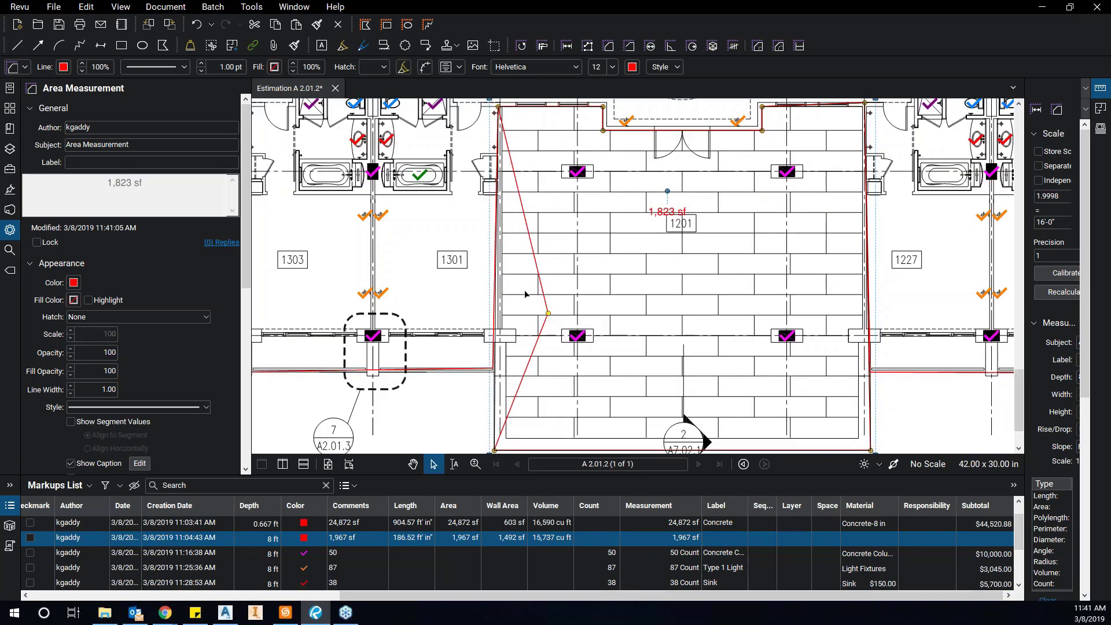
{"action": "key", "text": "ctrl+z"}
{"action": "left_click_drag", "start_coordinate": [496, 279], "coordinate": [609, 302]}
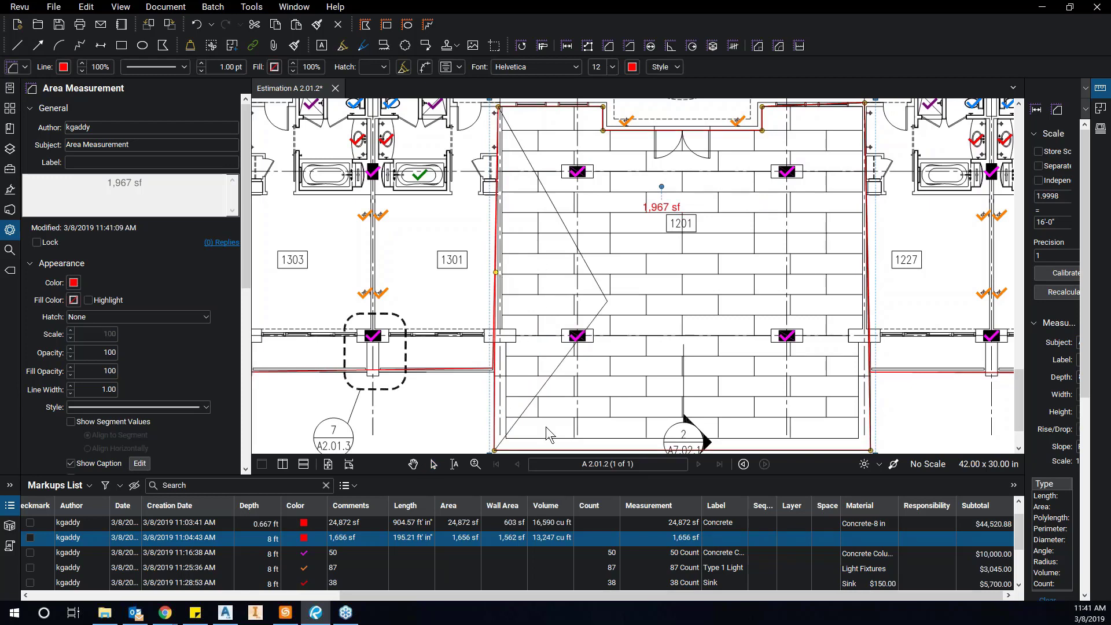
{"action": "scroll", "coordinate": [549, 399], "scroll_direction": "down", "scroll_amount": 1}
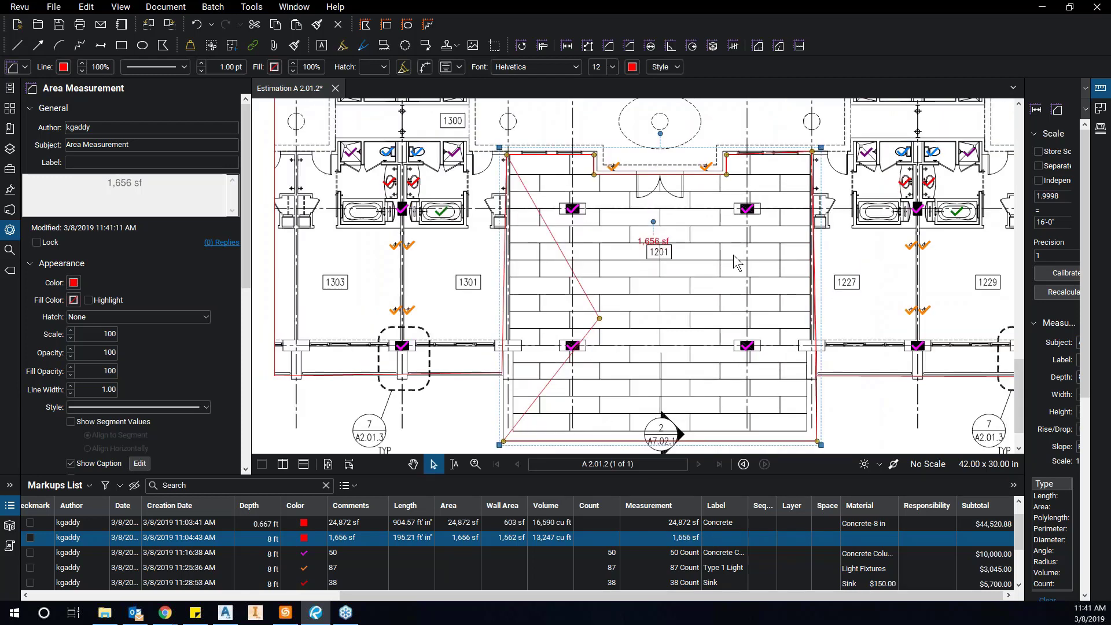
Subtract the added control point from patio 1201's area measurement to straighten its left edge.
{"action": "scroll", "coordinate": [601, 320], "scroll_direction": "up", "scroll_amount": 2}
{"action": "right_click", "coordinate": [600, 320]}
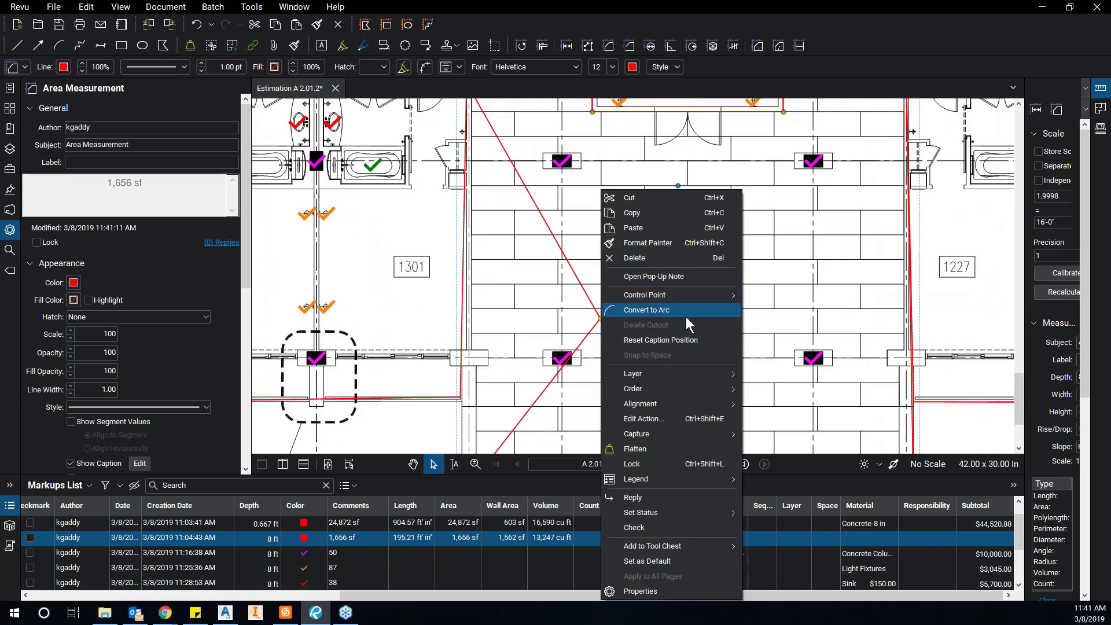
{"action": "mouse_move", "coordinate": [692, 300]}
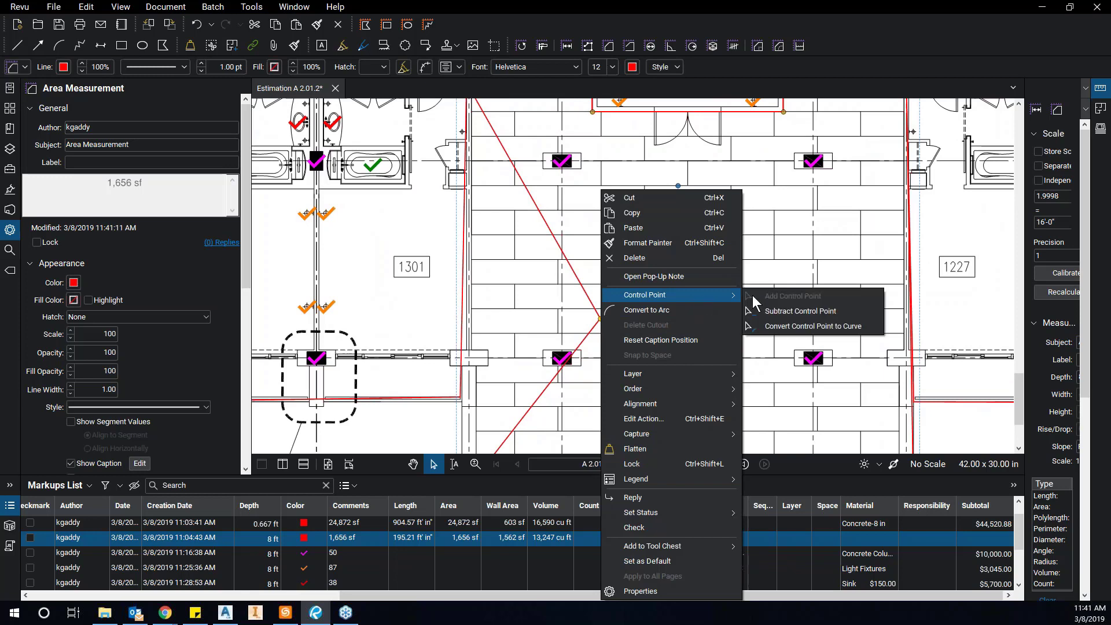
{"action": "left_click", "coordinate": [790, 311]}
{"action": "scroll", "coordinate": [510, 274], "scroll_direction": "down", "scroll_amount": 2}
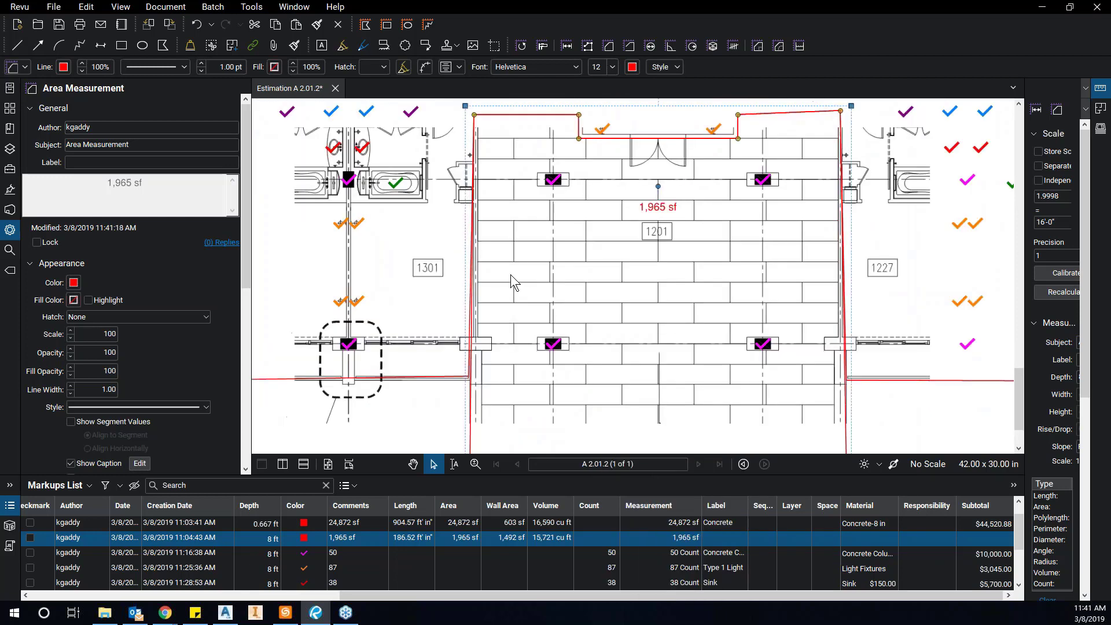
Set the subject of patio 1201's area measurement to Flooring.
{"action": "scroll", "coordinate": [541, 356], "scroll_direction": "down", "scroll_amount": 2}
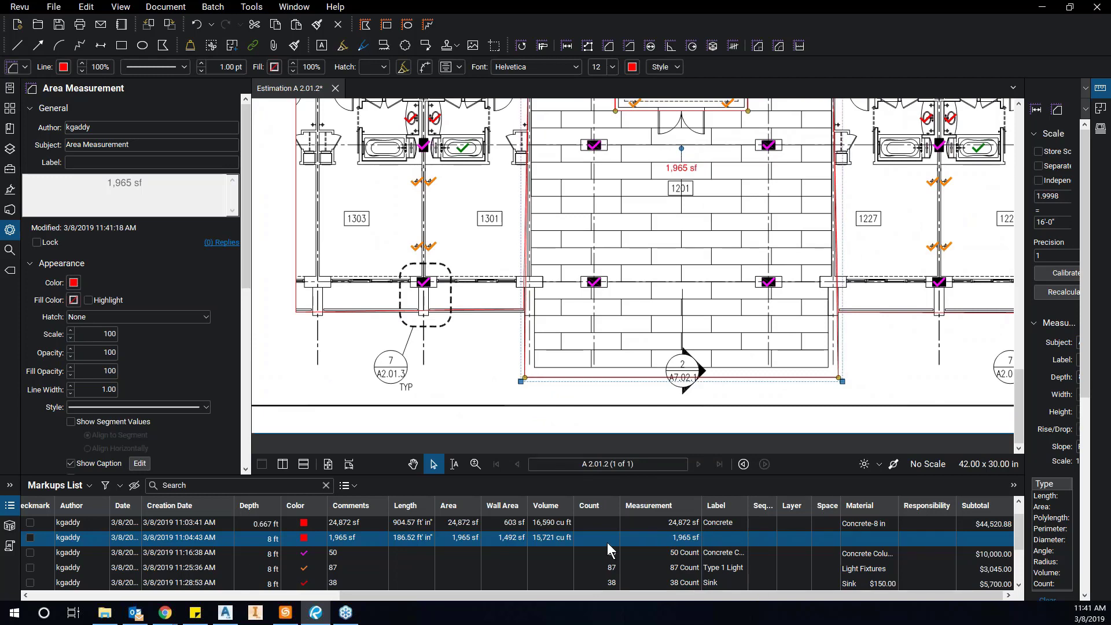
{"action": "scroll", "coordinate": [630, 237], "scroll_direction": "down", "scroll_amount": 1}
{"action": "scroll", "coordinate": [740, 249], "scroll_direction": "down", "scroll_amount": 1}
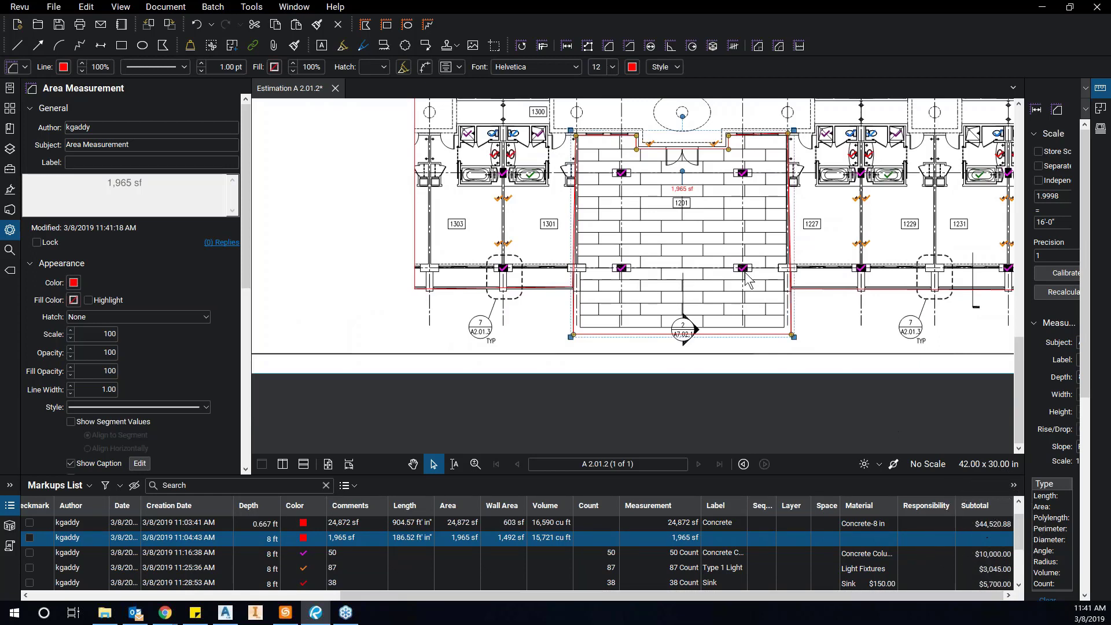
{"action": "left_click", "coordinate": [782, 309]}
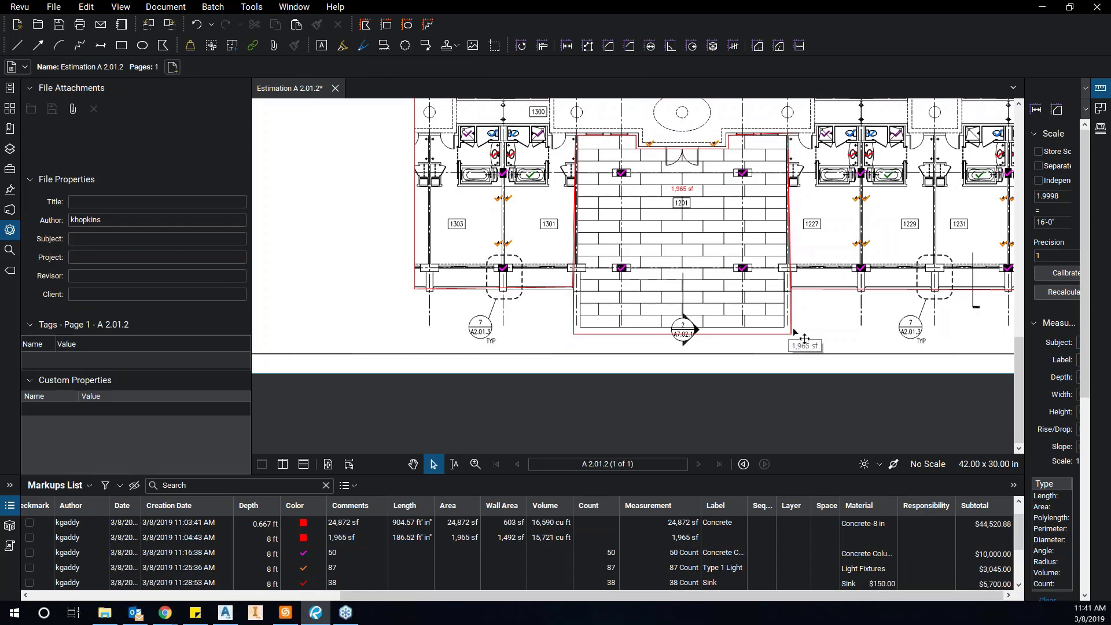
{"action": "left_click", "coordinate": [790, 326]}
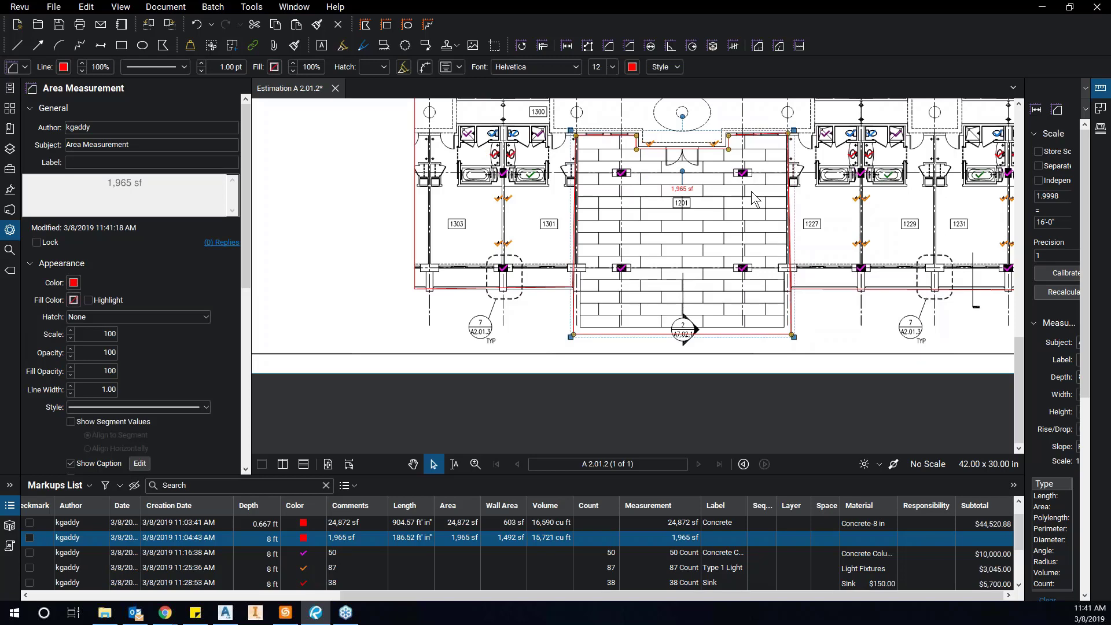
{"action": "scroll", "coordinate": [755, 200], "scroll_direction": "up", "scroll_amount": 3}
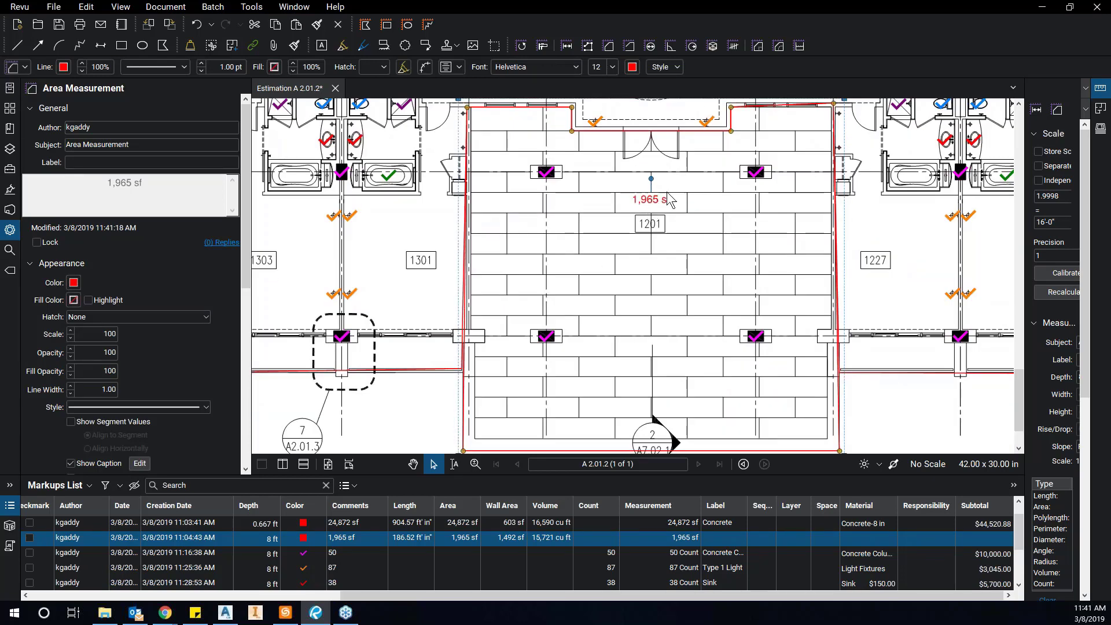
{"action": "scroll", "coordinate": [670, 200], "scroll_direction": "up", "scroll_amount": 1}
{"action": "scroll", "coordinate": [703, 184], "scroll_direction": "down", "scroll_amount": 2}
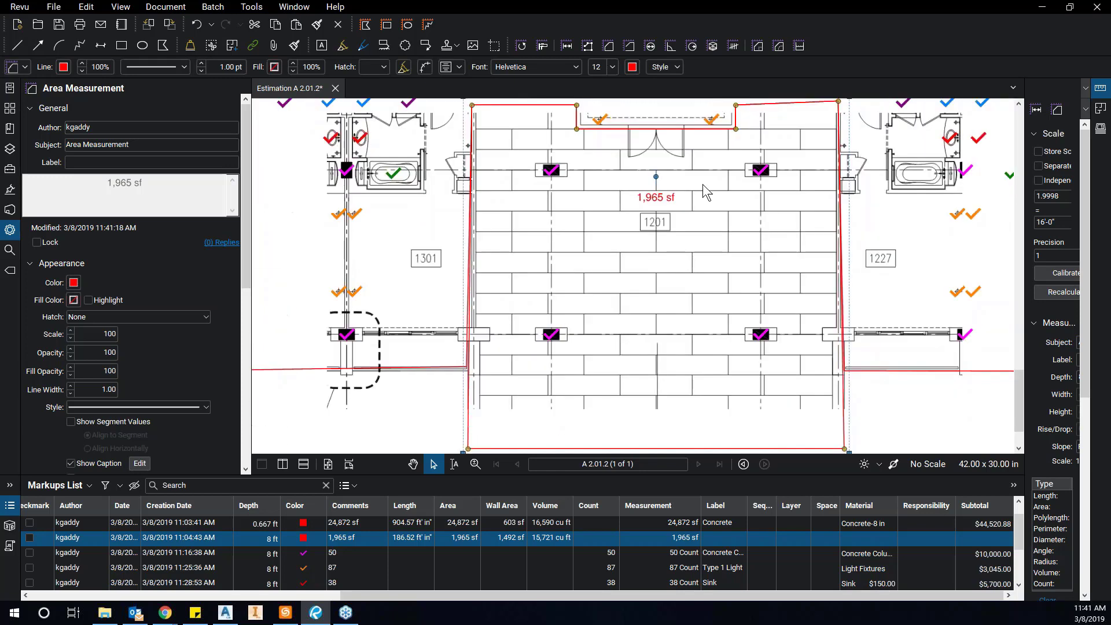
{"action": "left_click", "coordinate": [140, 147]}
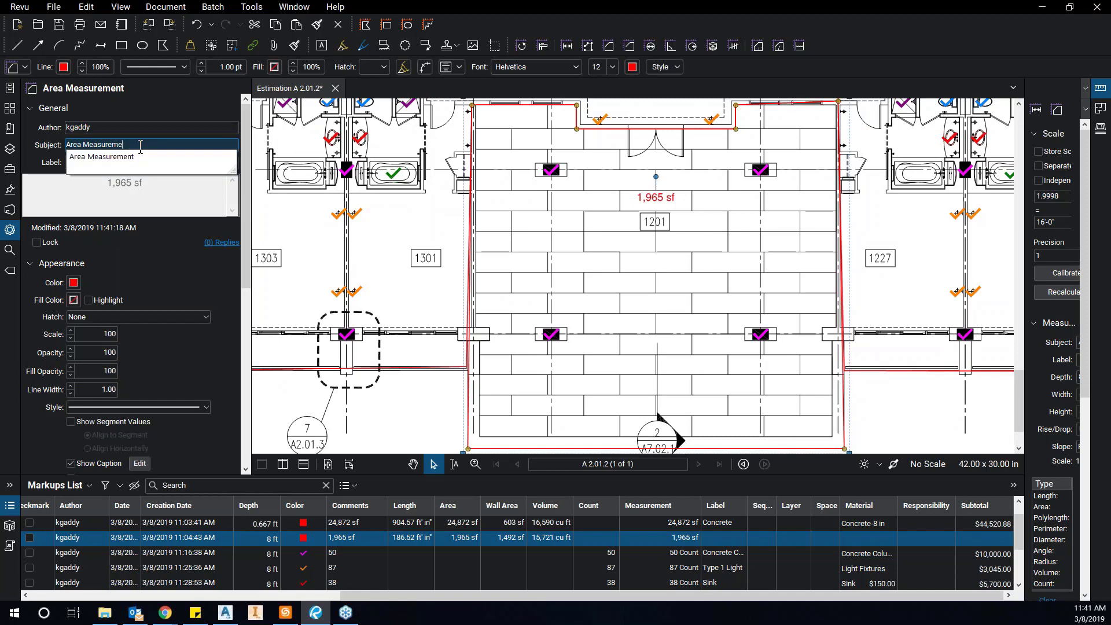
{"action": "key", "text": "BackSpace"}
{"action": "key", "text": "BackSpace"}
{"action": "key", "text": "BackSpace"}
{"action": "key", "text": "BackSpace"}
{"action": "key", "text": "BackSpace"}
{"action": "key", "text": "BackSpace"}
{"action": "key", "text": "BackSpace"}
{"action": "key", "text": "BackSpace"}
{"action": "key", "text": "BackSpace"}
{"action": "key", "text": "BackSpace"}
{"action": "key", "text": "BackSpace"}
{"action": "key", "text": "BackSpace"}
{"action": "key", "text": "BackSpace"}
{"action": "key", "text": "BackSpace"}
{"action": "type", "text": "Floor"}
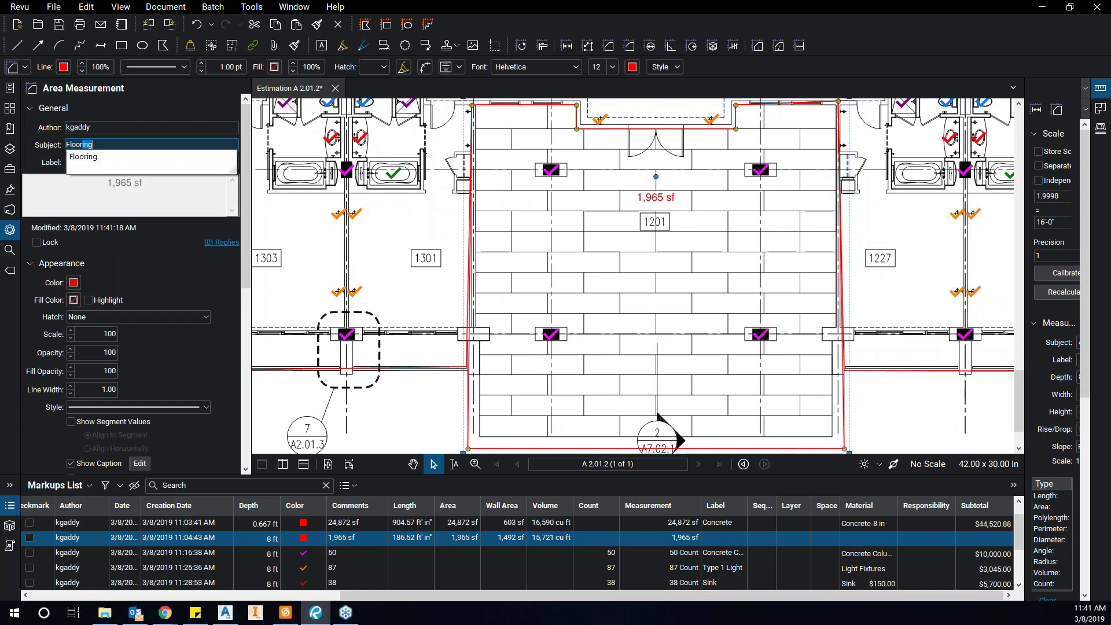
{"action": "type", "text": "ing"}
{"action": "key", "text": "Return"}
Label patio 1201's area measurement Brick Pavers.
{"action": "left_click", "coordinate": [125, 162]}
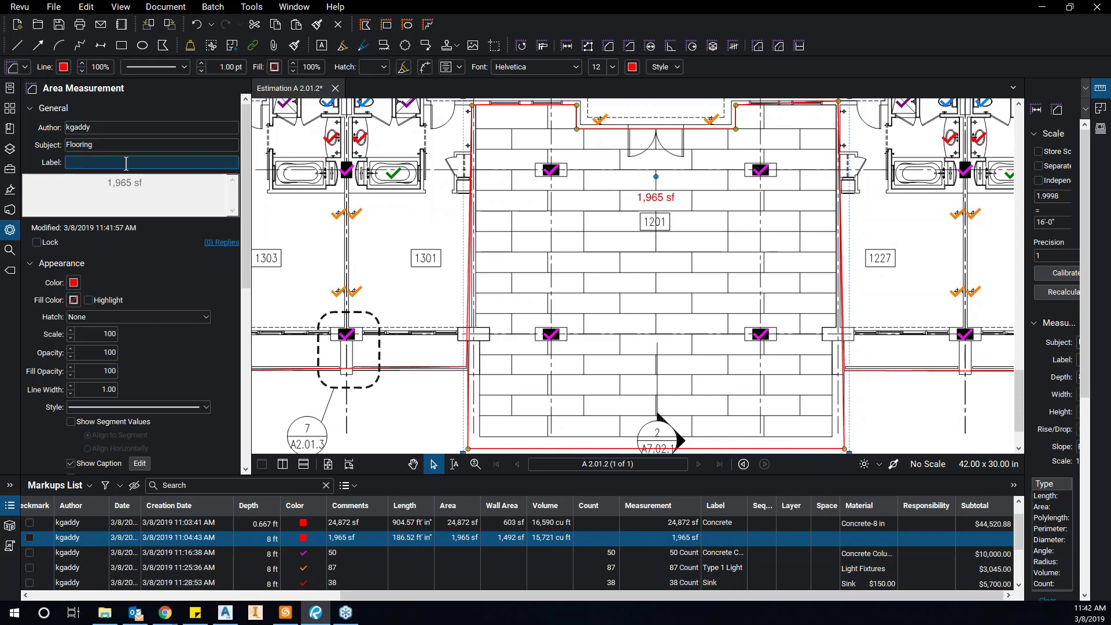
{"action": "type", "text": "Brick Pavers"}
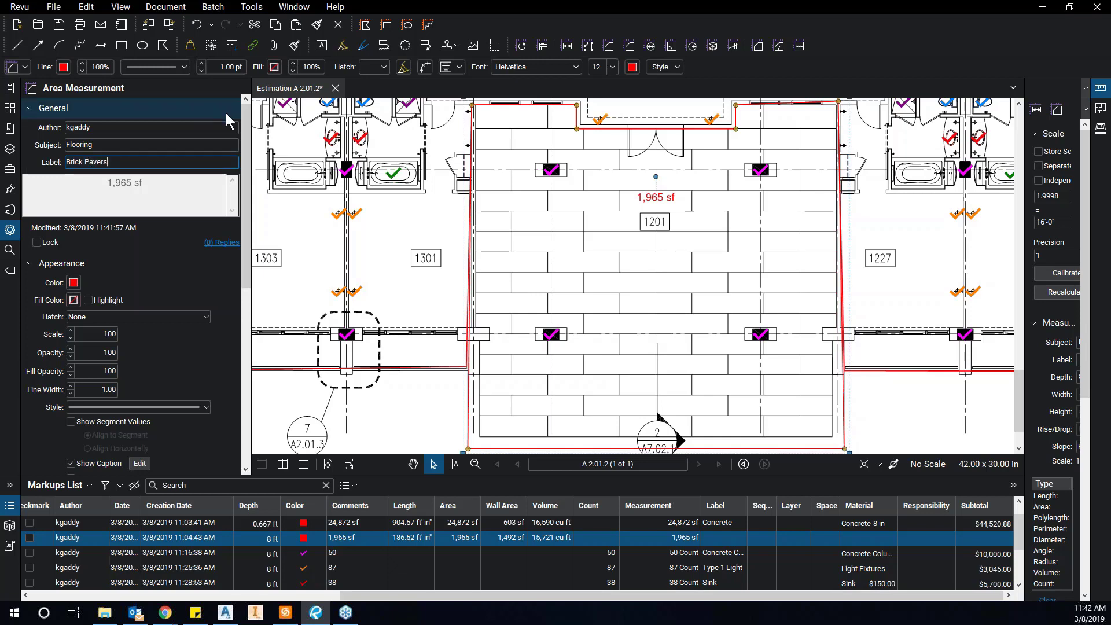
{"action": "left_click", "coordinate": [209, 144]}
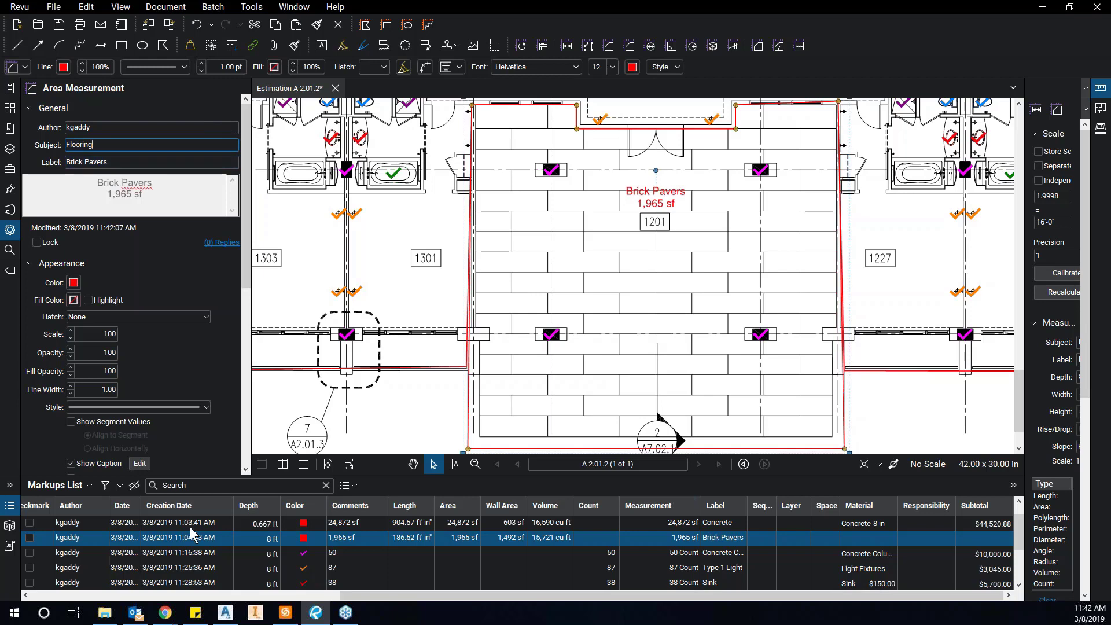
Assign the Brick Pavers material to patio 1201's flooring measurement and check its subtotal.
{"action": "left_click_drag", "start_coordinate": [363, 596], "coordinate": [40, 603]}
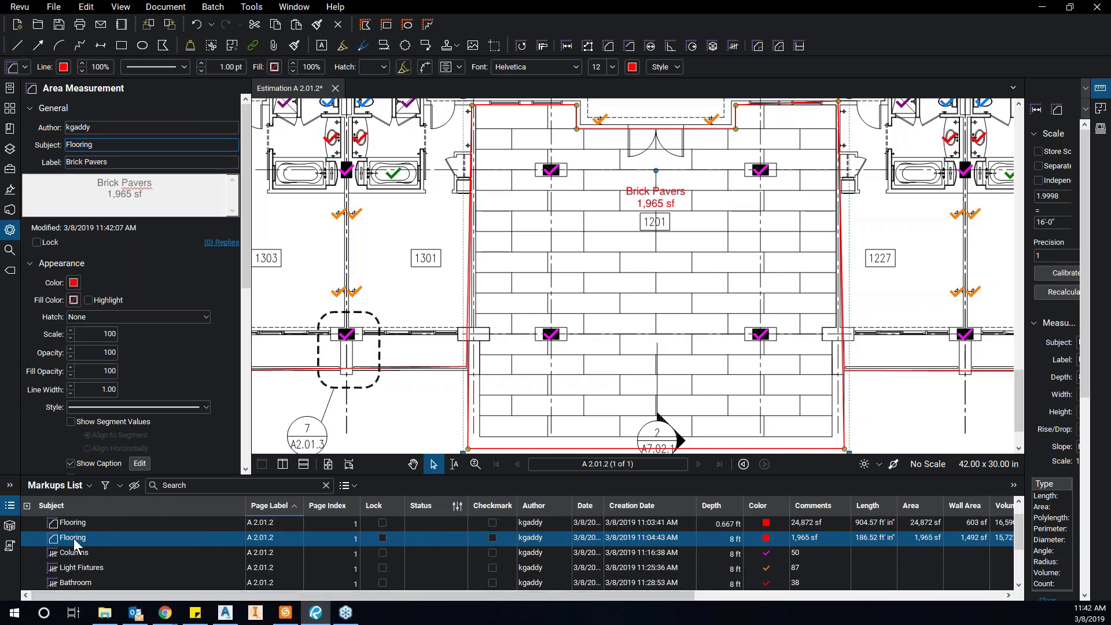
{"action": "left_click", "coordinate": [799, 536]}
{"action": "left_click_drag", "start_coordinate": [692, 596], "coordinate": [954, 593]}
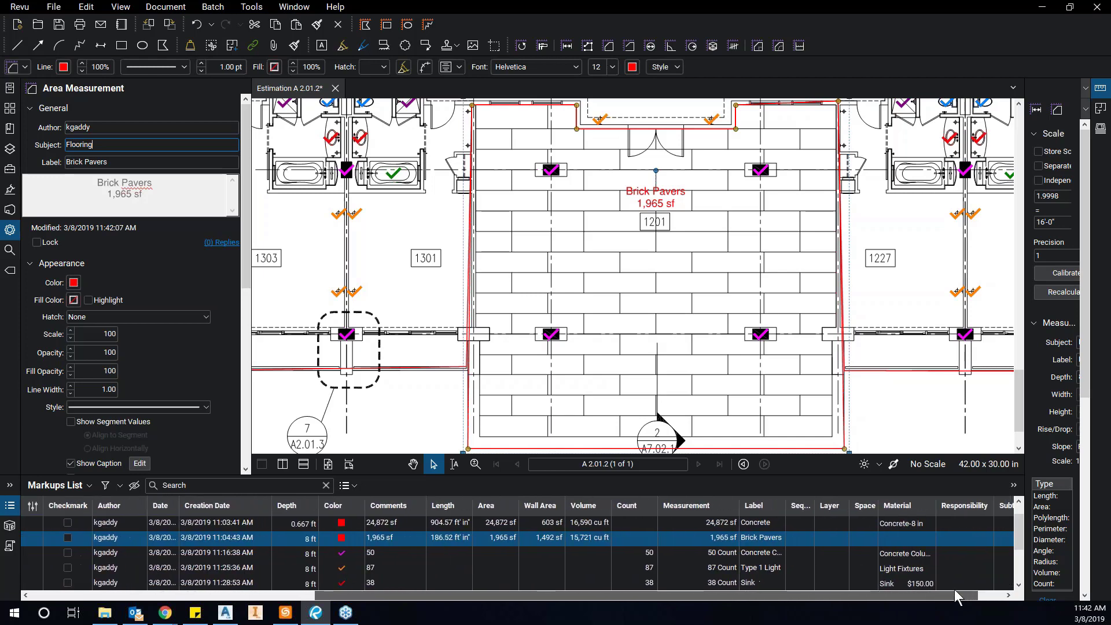
{"action": "left_click", "coordinate": [929, 539]}
{"action": "left_click", "coordinate": [929, 539]}
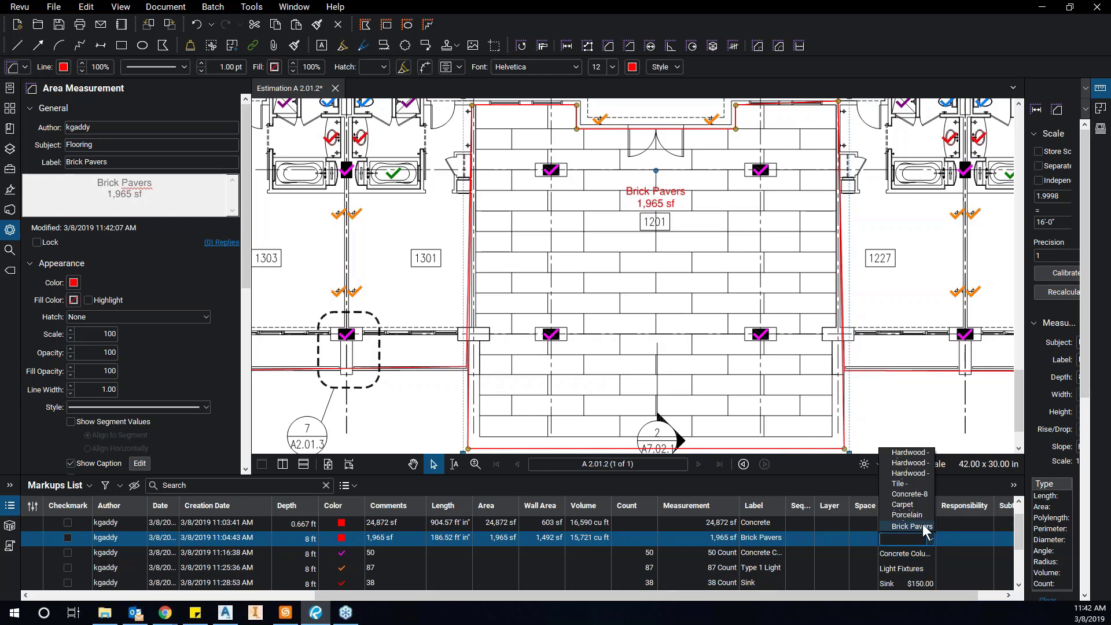
{"action": "left_click", "coordinate": [925, 528]}
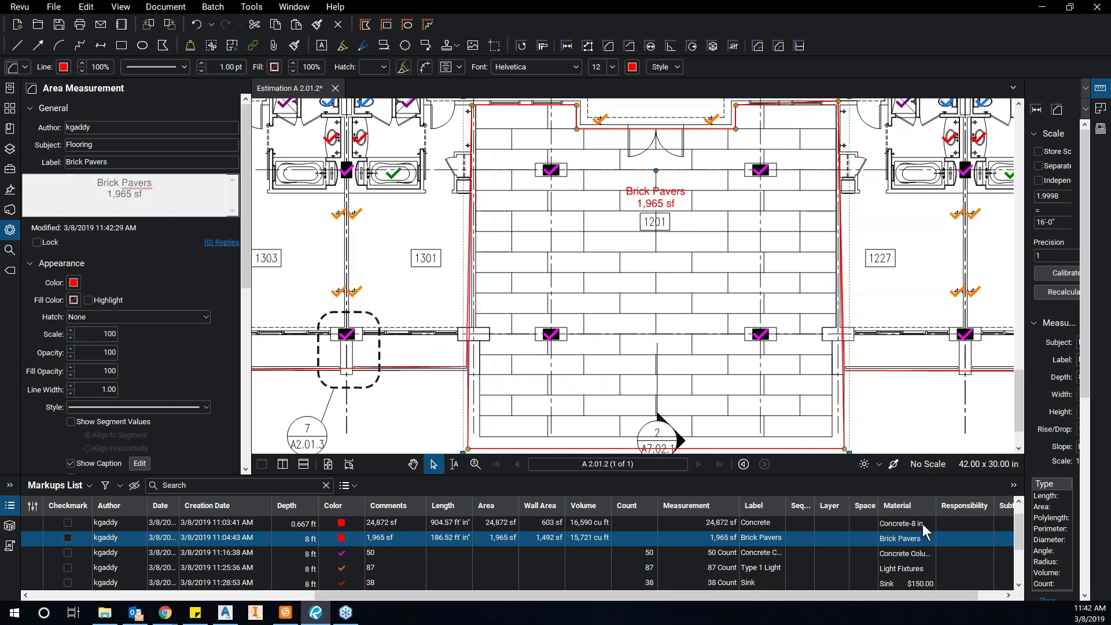
{"action": "left_click_drag", "start_coordinate": [950, 595], "coordinate": [981, 594]}
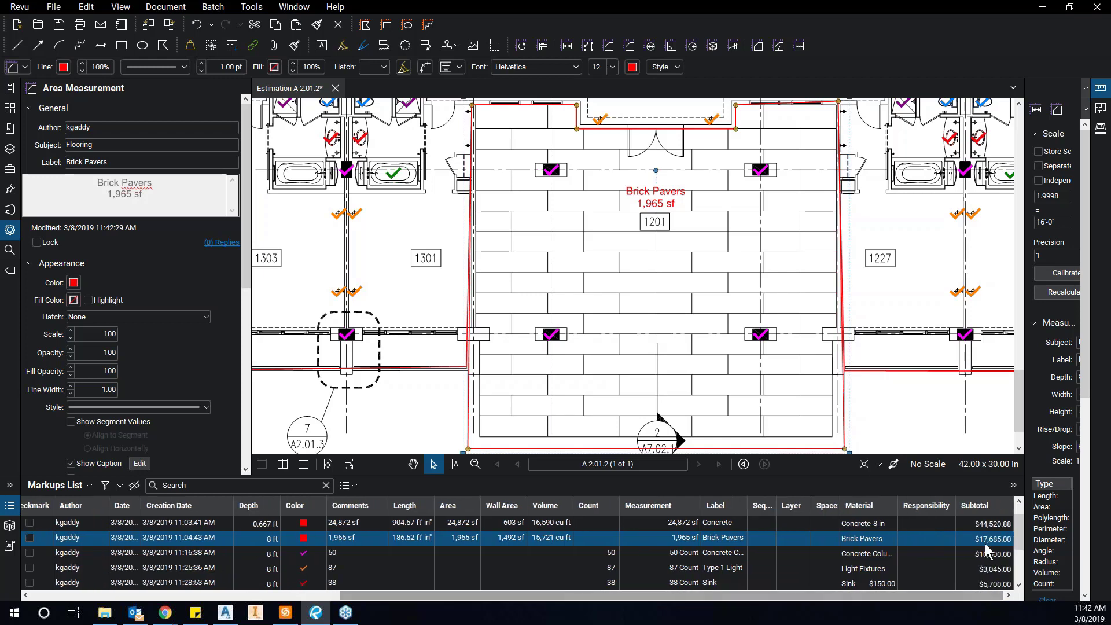
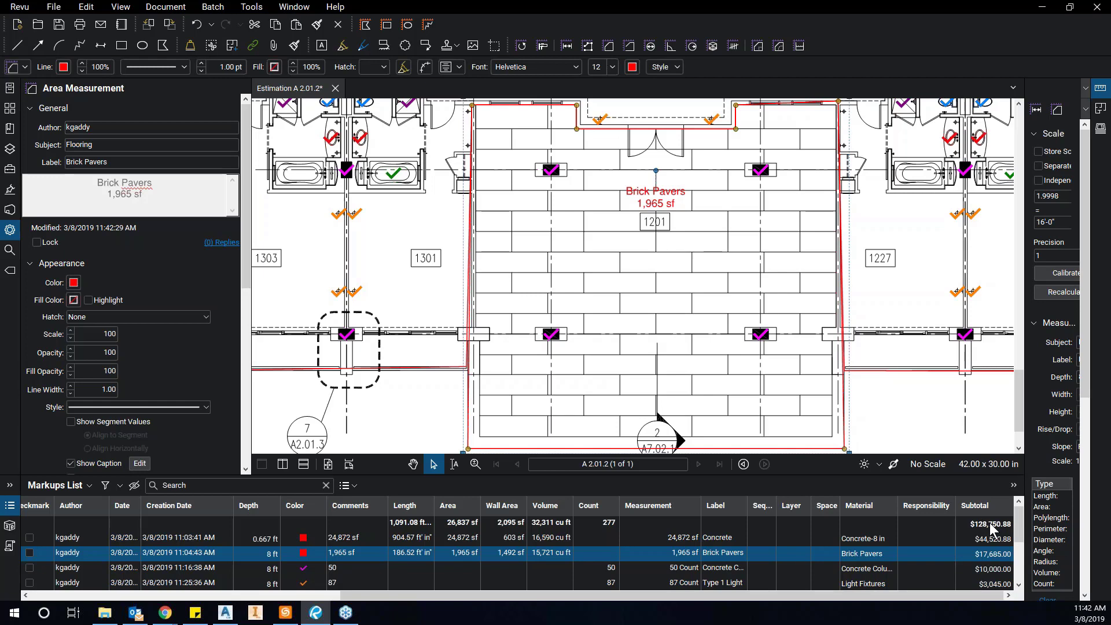
Draw an area measurement of about 2,214 sf through the corners of the pool's rectangular part and the far point of its round end.
{"action": "scroll", "coordinate": [797, 391], "scroll_direction": "down", "scroll_amount": 1}
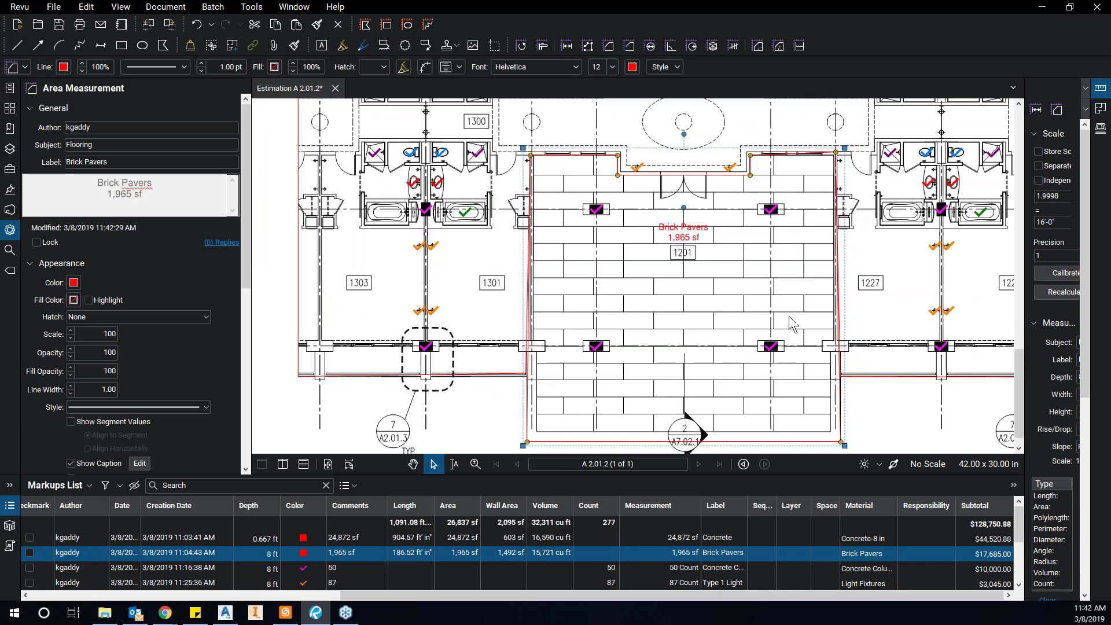
{"action": "scroll", "coordinate": [789, 316], "scroll_direction": "down", "scroll_amount": 4}
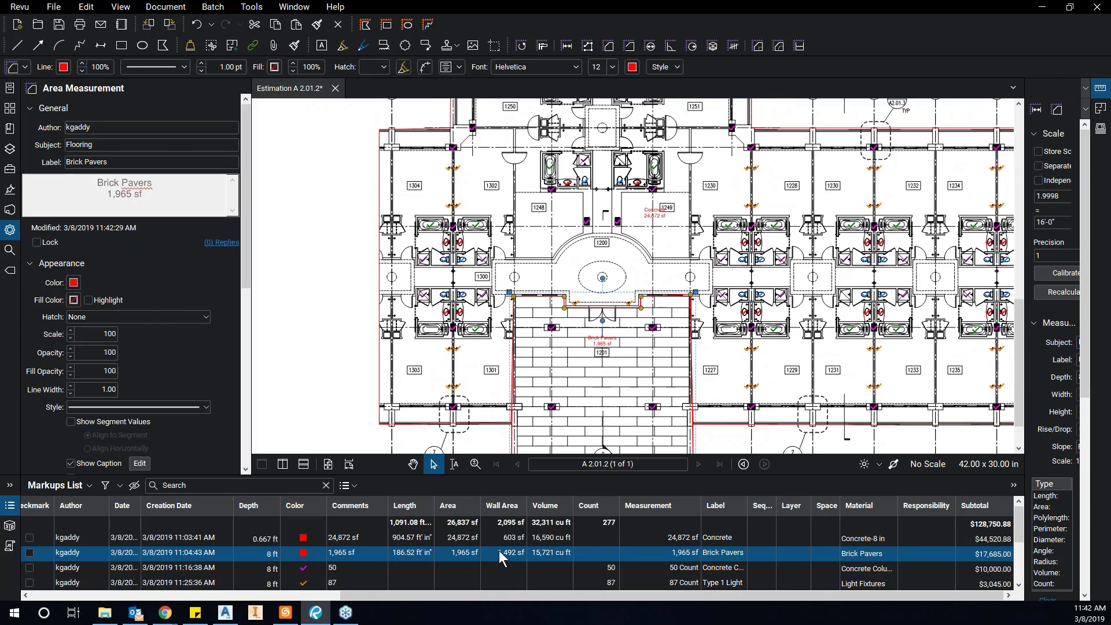
{"action": "left_click_drag", "start_coordinate": [699, 337], "coordinate": [411, 374]}
{"action": "scroll", "coordinate": [692, 263], "scroll_direction": "down", "scroll_amount": 1}
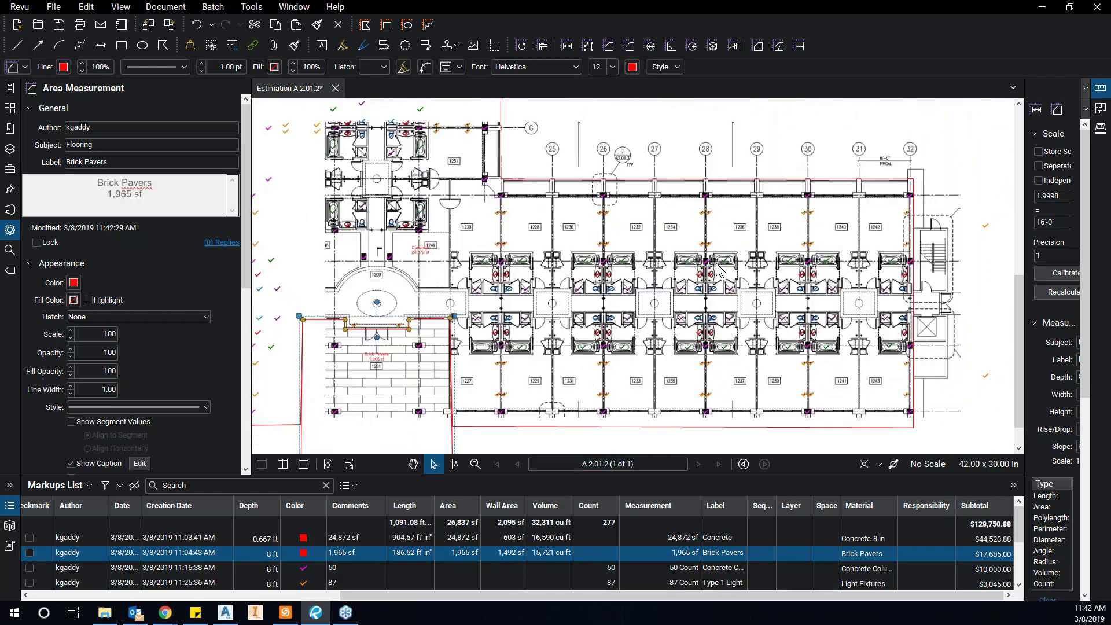
{"action": "scroll", "coordinate": [778, 297], "scroll_direction": "right", "scroll_amount": 1}
{"action": "scroll", "coordinate": [790, 235], "scroll_direction": "up", "scroll_amount": 5}
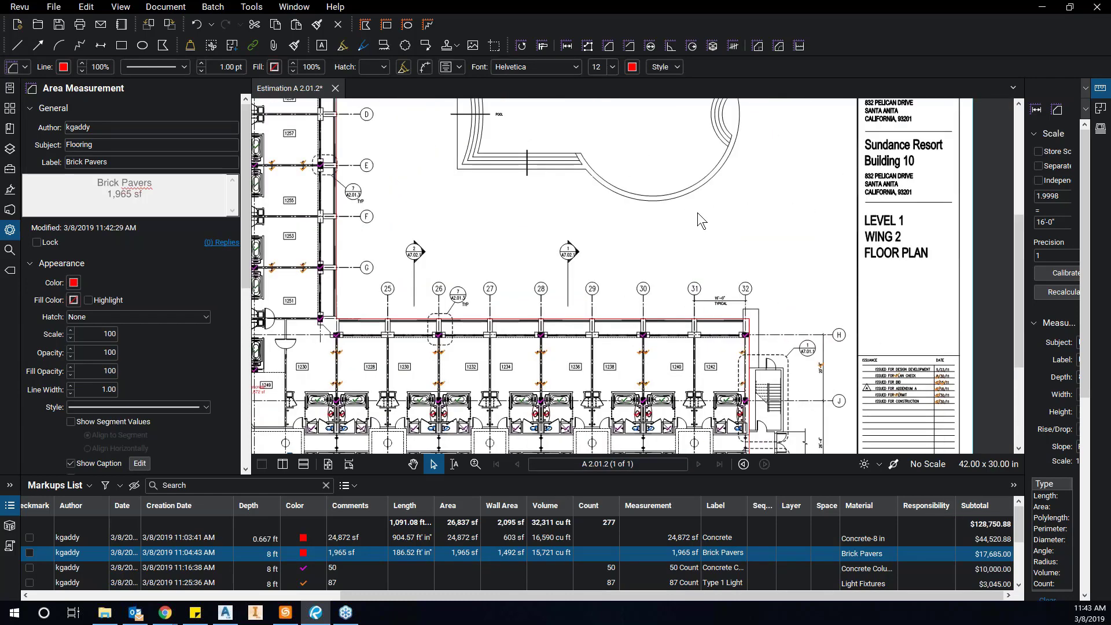
{"action": "scroll", "coordinate": [798, 282], "scroll_direction": "up", "scroll_amount": 1}
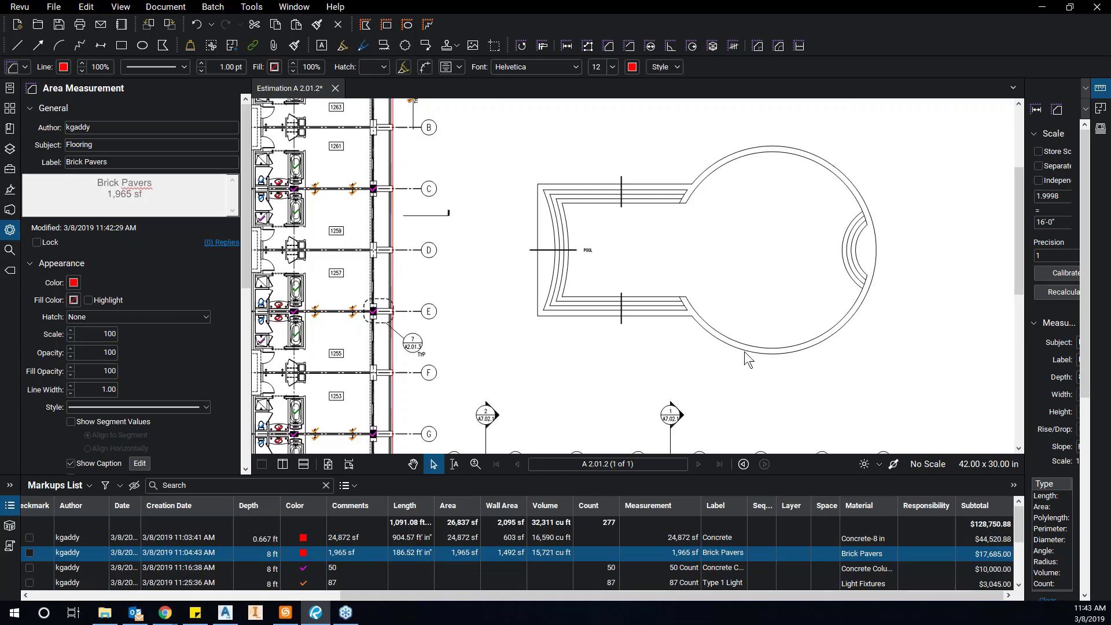
{"action": "left_click", "coordinate": [467, 124]}
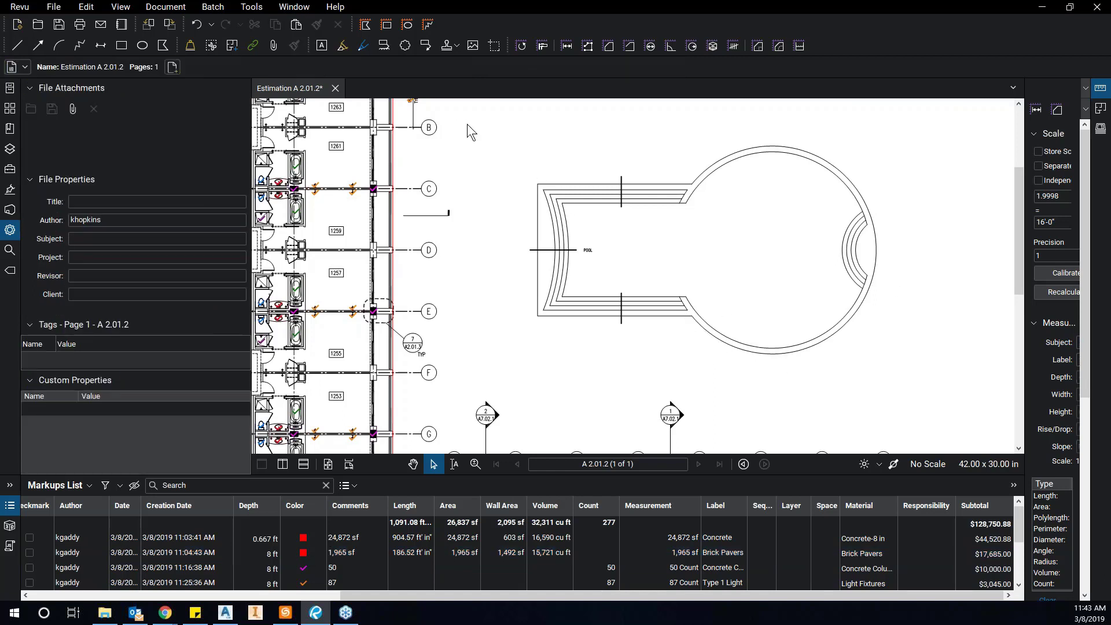
{"action": "left_click", "coordinate": [607, 48]}
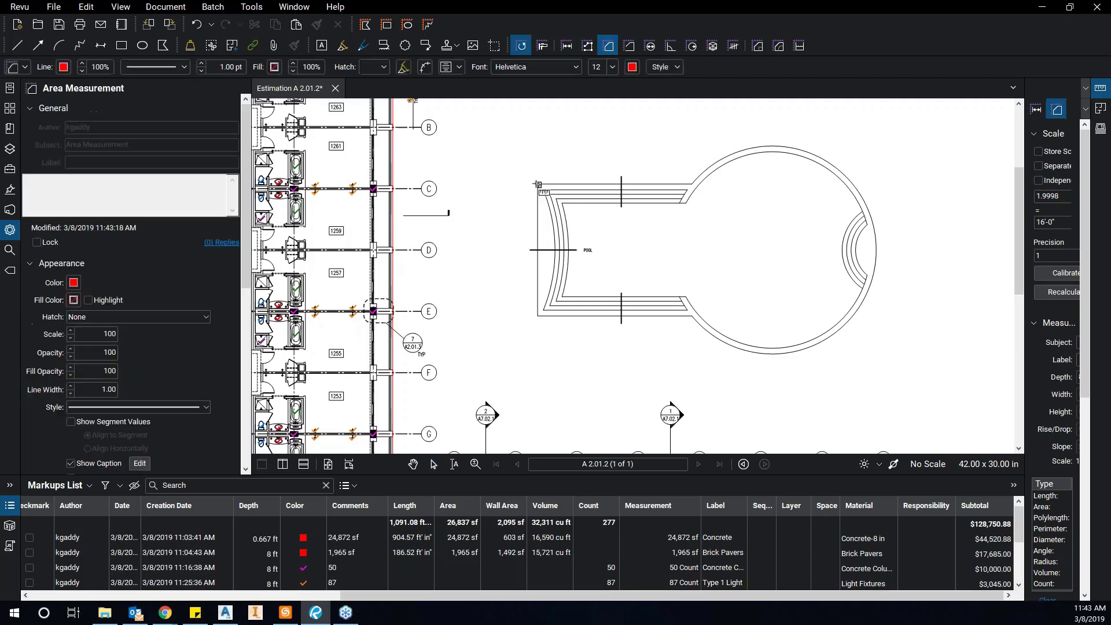
{"action": "left_click", "coordinate": [538, 184]}
{"action": "left_click", "coordinate": [537, 315]}
{"action": "left_click", "coordinate": [693, 315]}
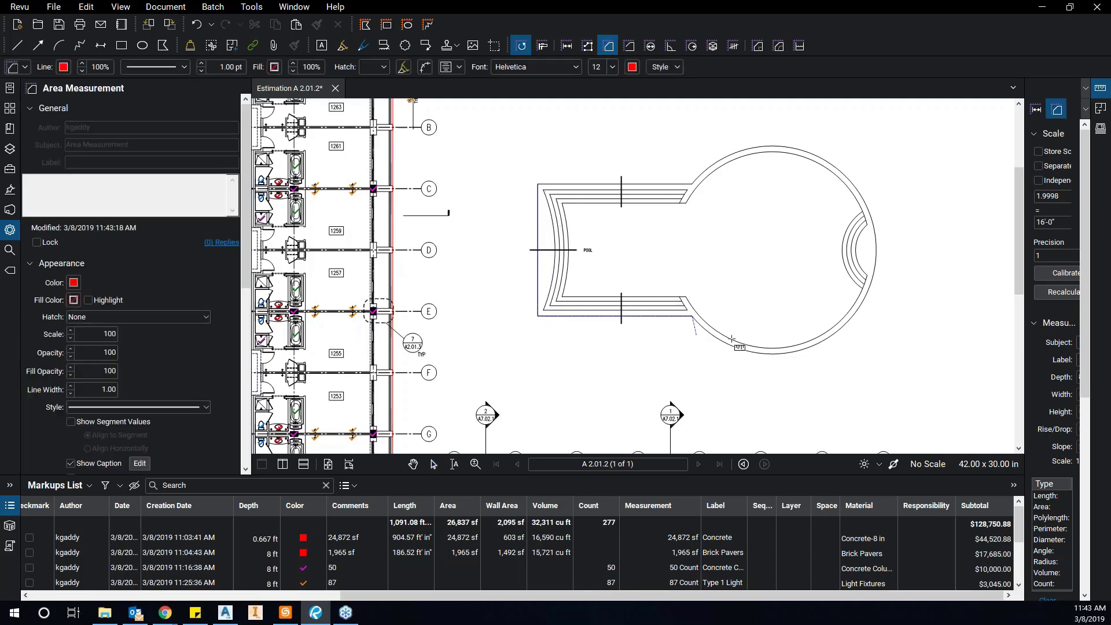
{"action": "left_click", "coordinate": [876, 252]}
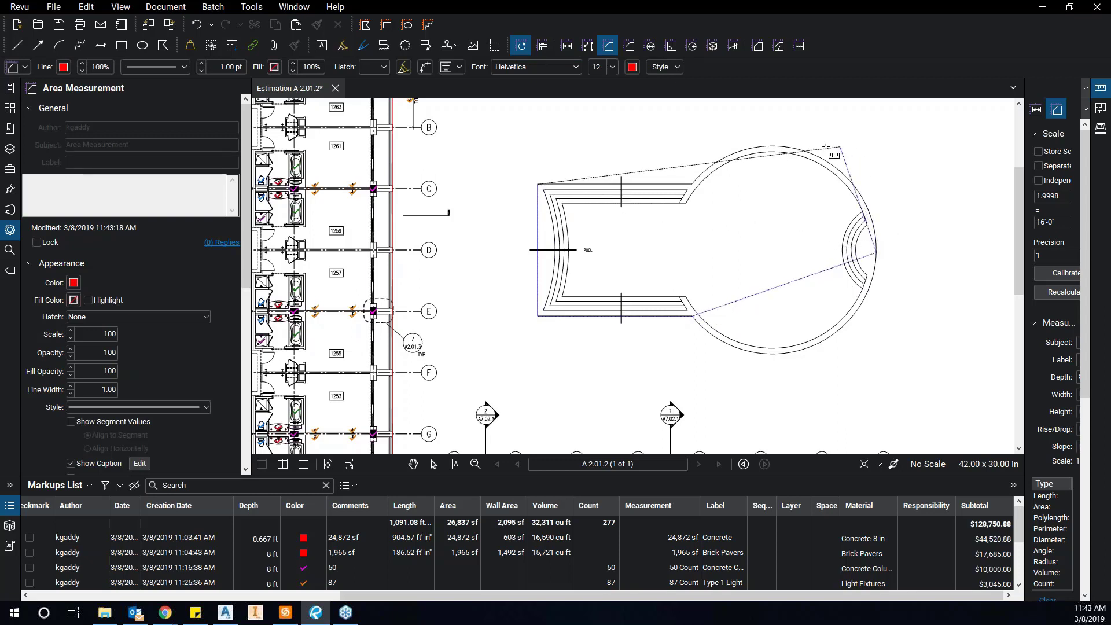
{"action": "double_click", "coordinate": [693, 184]}
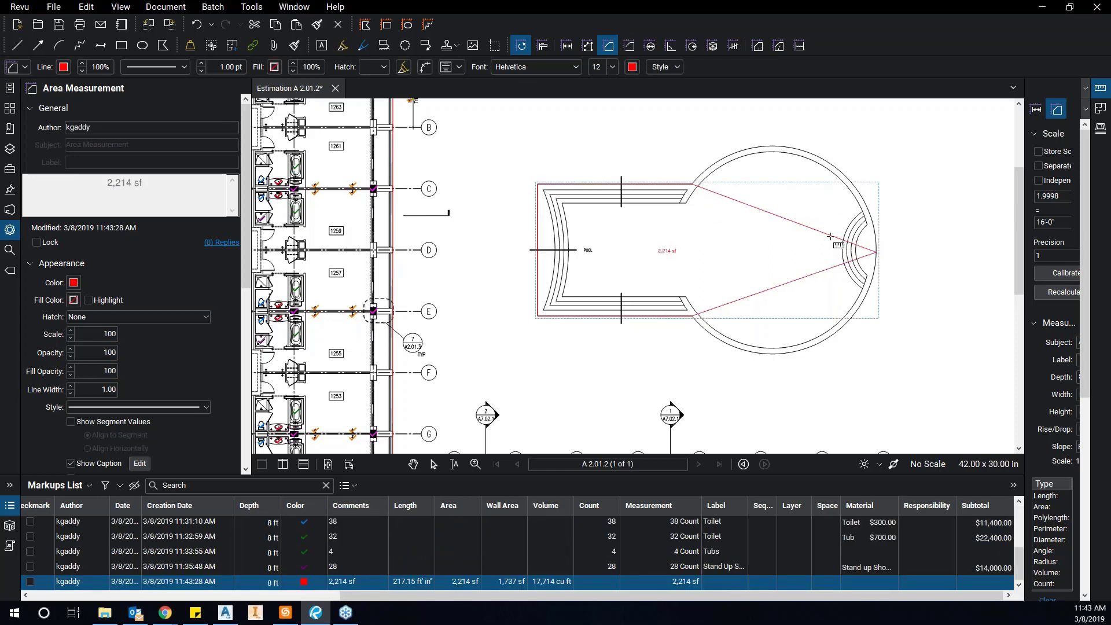
{"action": "key", "text": "Escape"}
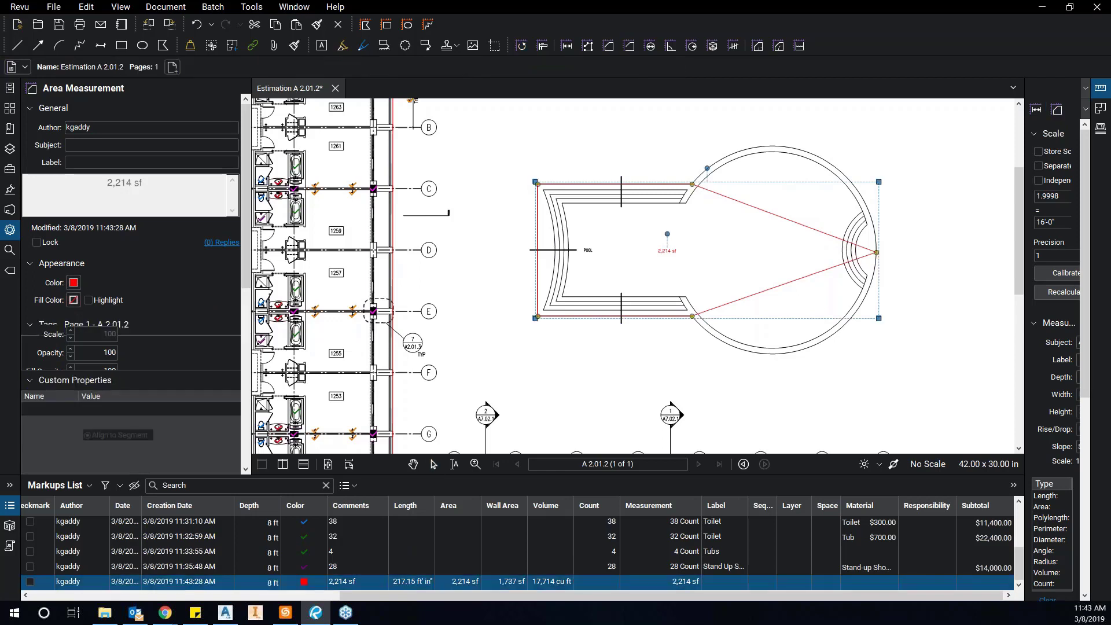
Convert the pool measurement's upper slanted edge to an arc and bend it along the upper half of the pool's round end.
{"action": "right_click", "coordinate": [830, 236]}
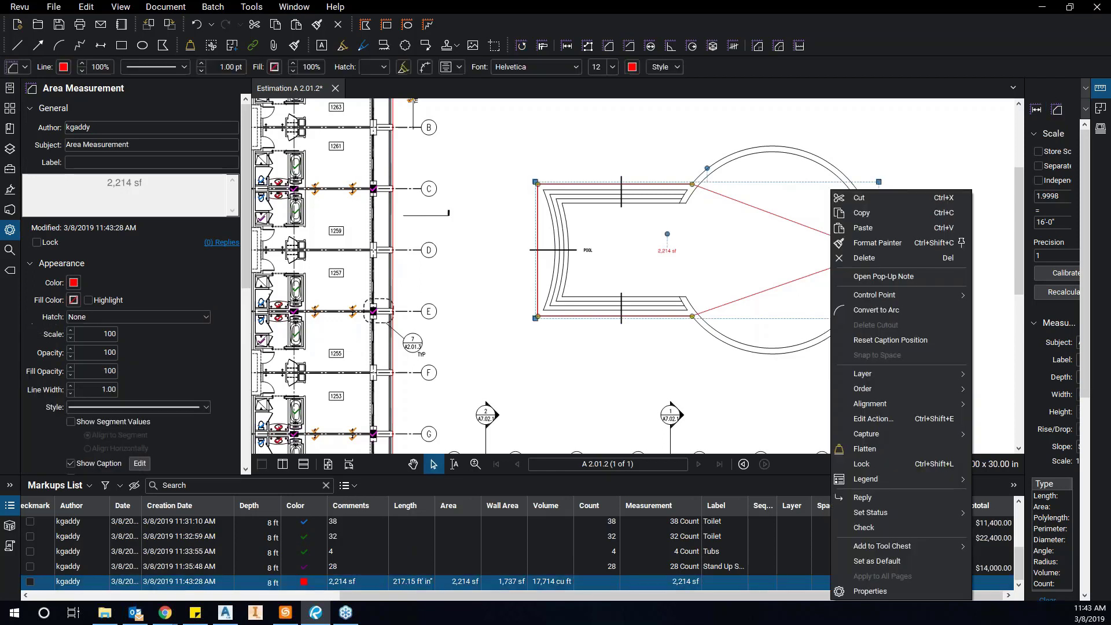
{"action": "left_click", "coordinate": [878, 310]}
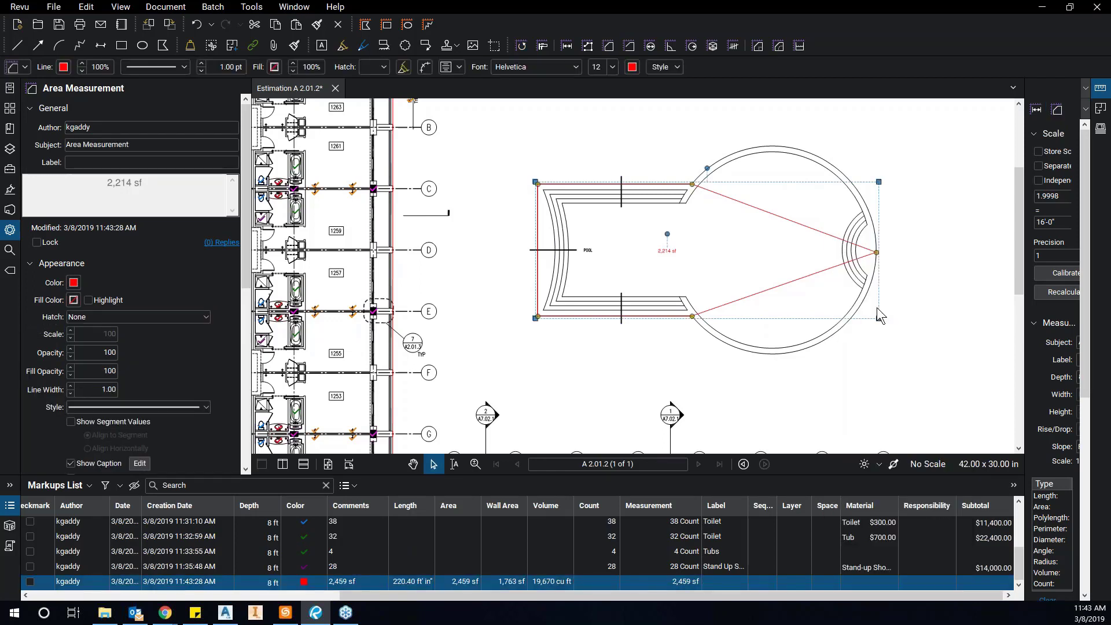
{"action": "left_click_drag", "start_coordinate": [842, 243], "coordinate": [794, 187]}
{"action": "mouse_move", "coordinate": [707, 168]}
{"action": "left_mouse_down"}
{"action": "mouse_move", "coordinate": [776, 118]}
{"action": "mouse_move", "coordinate": [809, 145]}
{"action": "mouse_move", "coordinate": [824, 245]}
{"action": "left_mouse_up"}
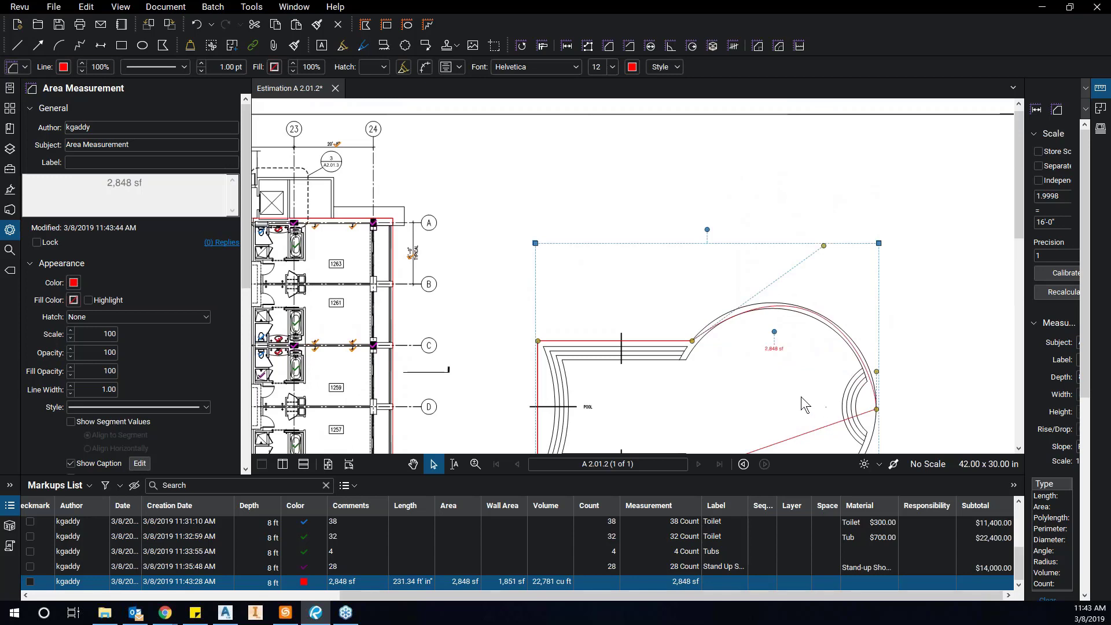
Delete the area measurement drawn around the pool.
{"action": "scroll", "coordinate": [784, 368], "scroll_direction": "down", "scroll_amount": 2}
{"action": "scroll", "coordinate": [791, 135], "scroll_direction": "down", "scroll_amount": 1}
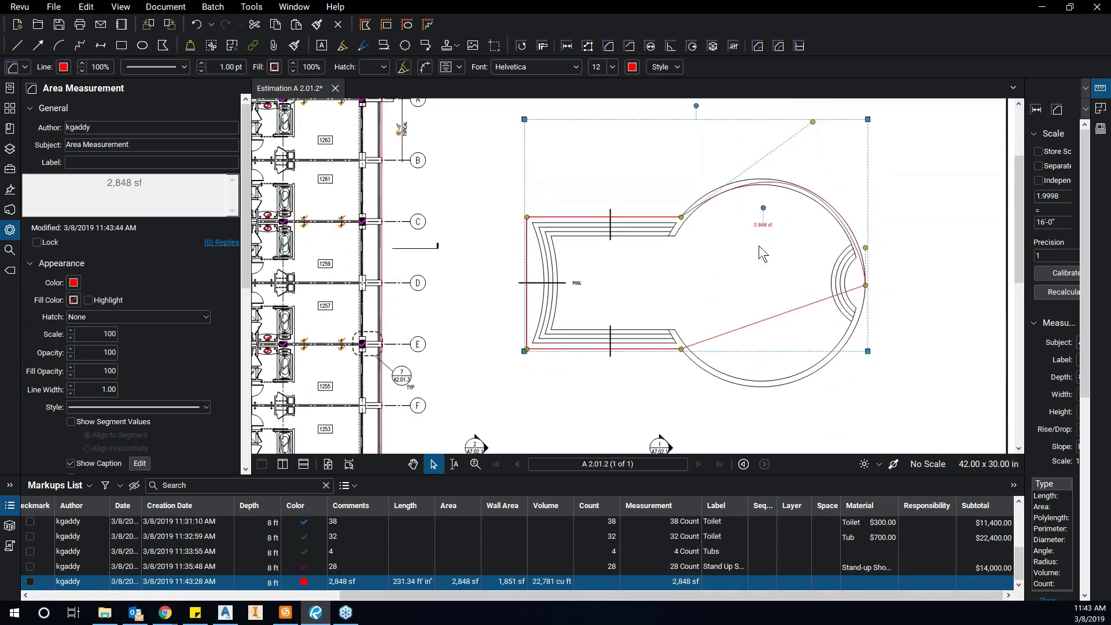
{"action": "scroll", "coordinate": [758, 238], "scroll_direction": "down", "scroll_amount": 1}
{"action": "key", "text": "Escape"}
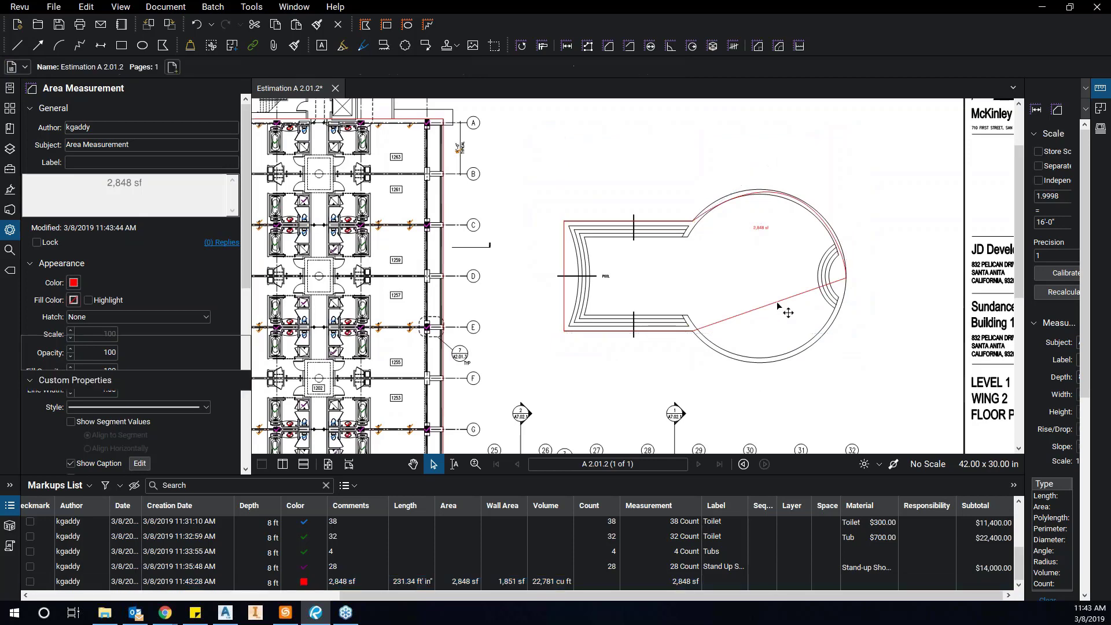
{"action": "left_click", "coordinate": [779, 305]}
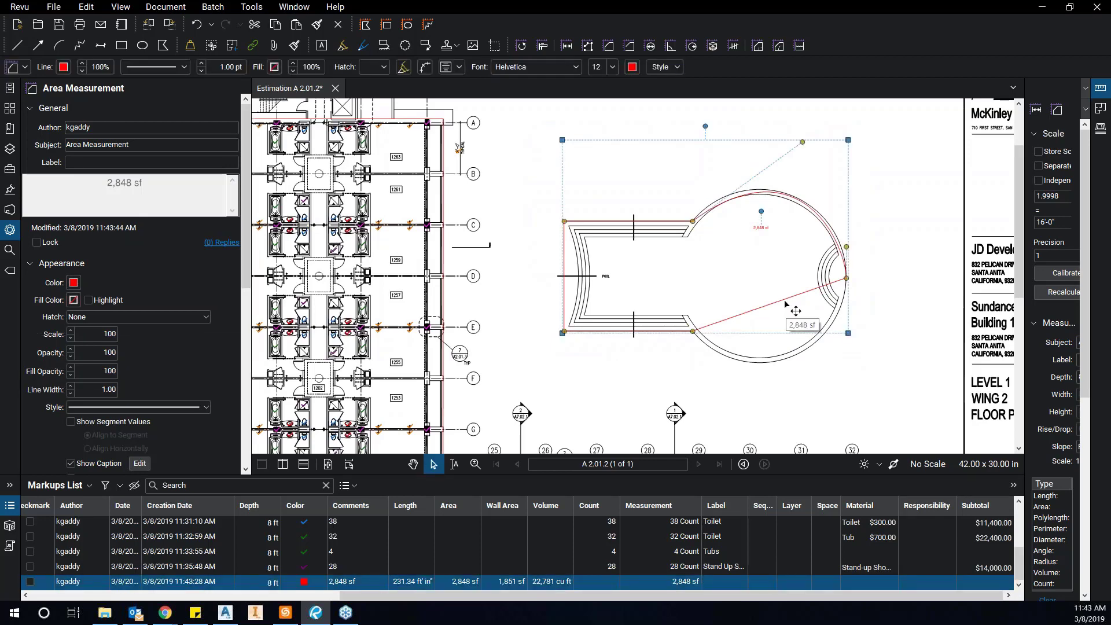
{"action": "key", "text": "Delete"}
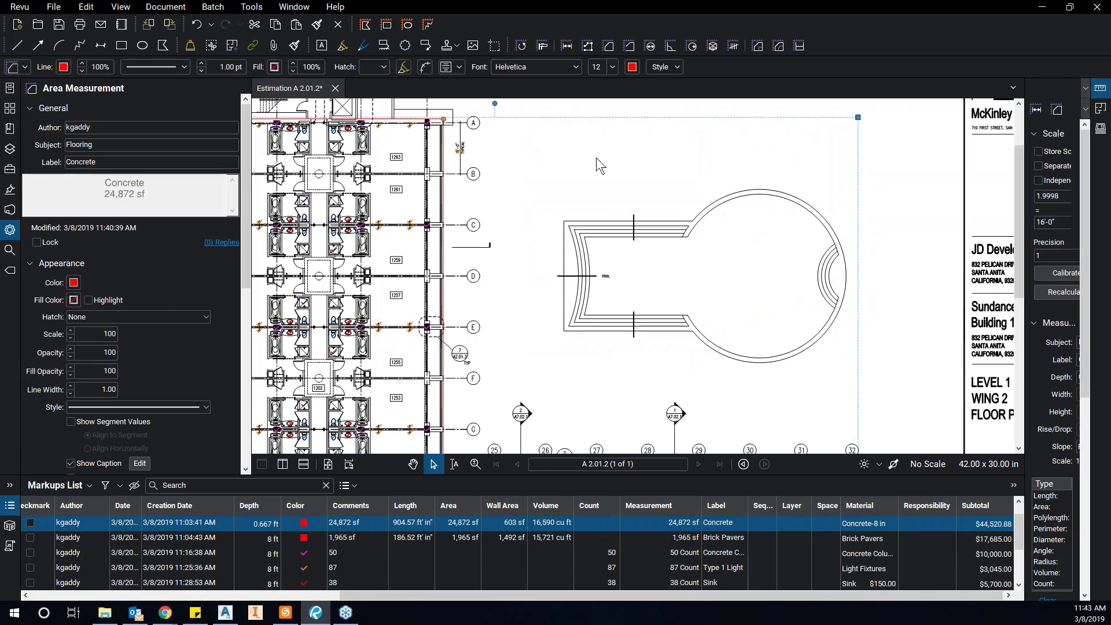
Fill the entire pool outline, including its steps and round end, using Dynamic Fill.
{"action": "left_click", "coordinate": [251, 7]}
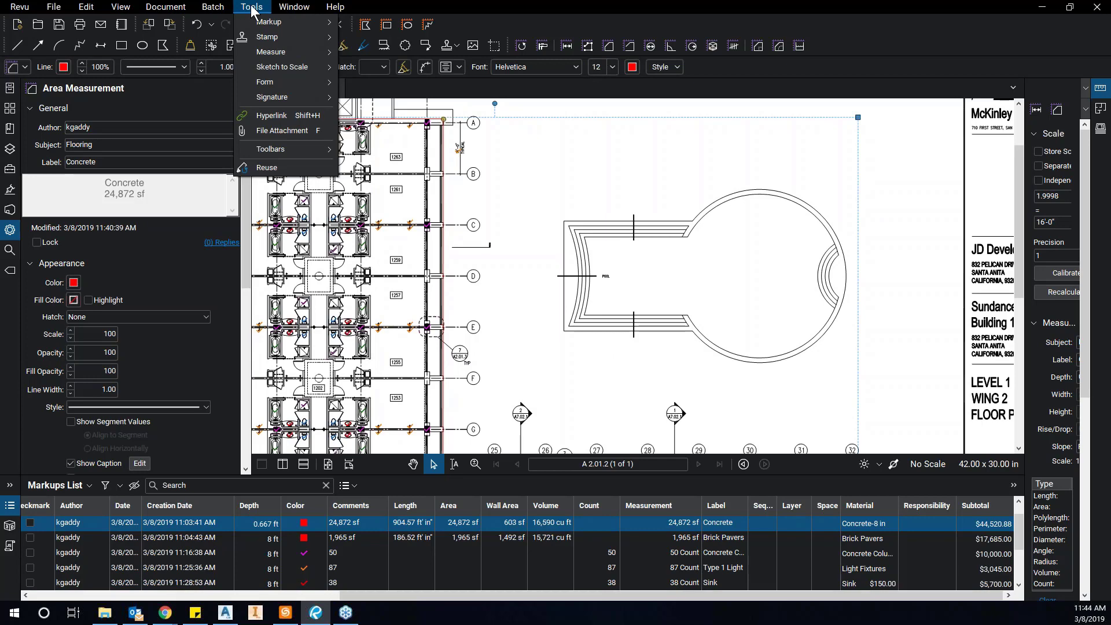
{"action": "mouse_move", "coordinate": [296, 52]}
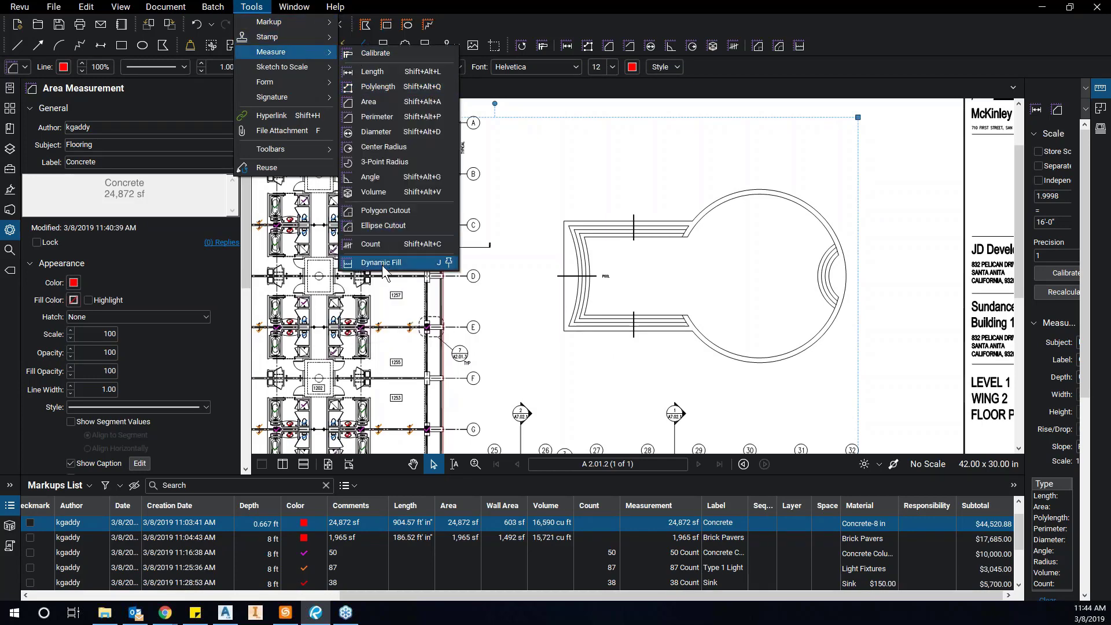
{"action": "left_click", "coordinate": [574, 171]}
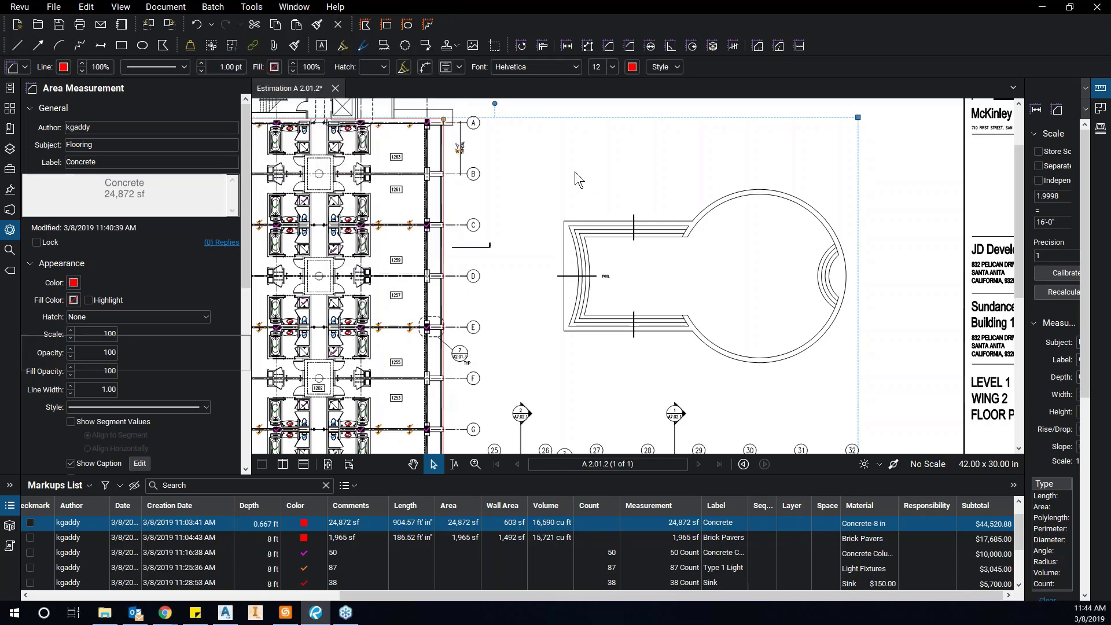
{"action": "left_click", "coordinate": [796, 48]}
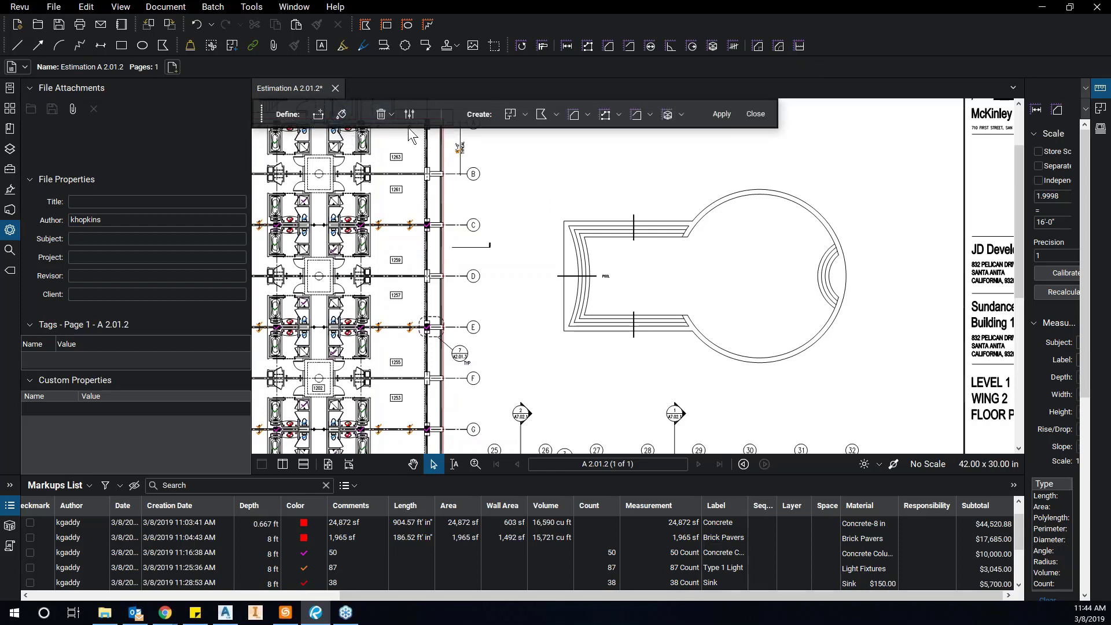
{"action": "left_click", "coordinate": [341, 116]}
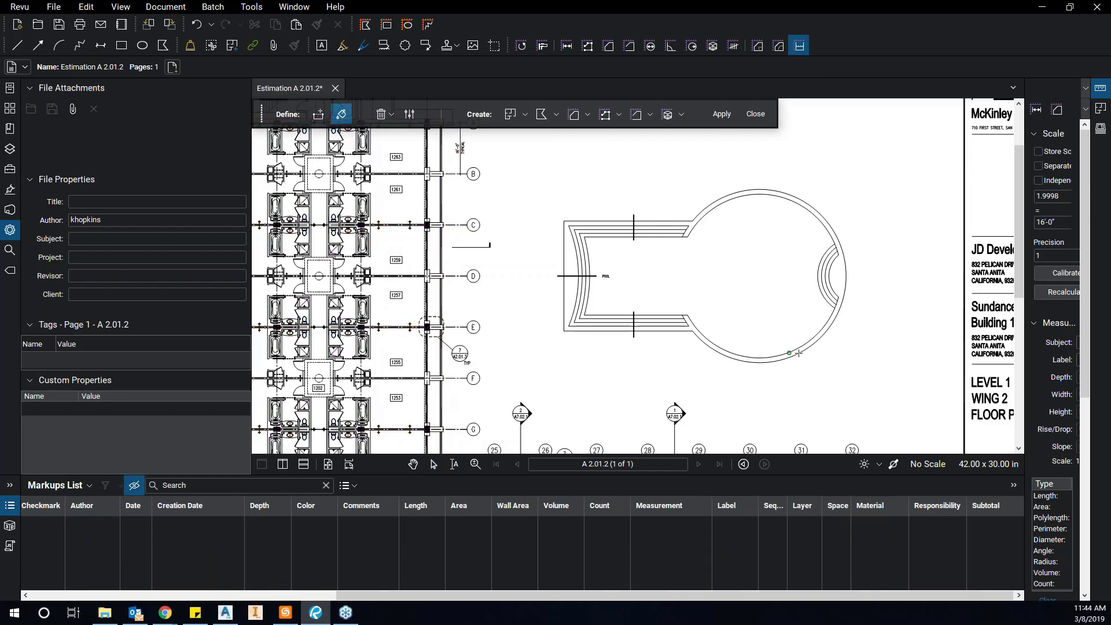
{"action": "mouse_move", "coordinate": [788, 274]}
{"action": "left_mouse_down"}
{"action": "mouse_move", "coordinate": [802, 281]}
{"action": "mouse_move", "coordinate": [794, 250]}
{"action": "mouse_move", "coordinate": [678, 254]}
{"action": "mouse_move", "coordinate": [655, 228]}
{"action": "mouse_move", "coordinate": [608, 227]}
{"action": "mouse_move", "coordinate": [572, 295]}
{"action": "left_mouse_up"}
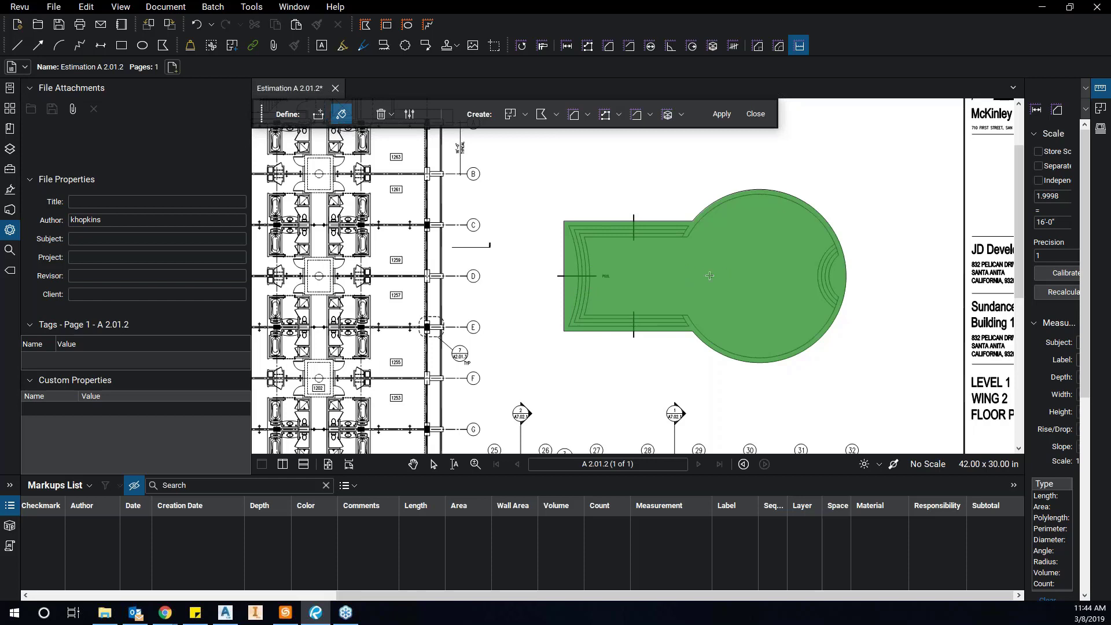
Create an area measurement with default properties from the filled pool region and select it.
{"action": "left_click", "coordinate": [588, 115]}
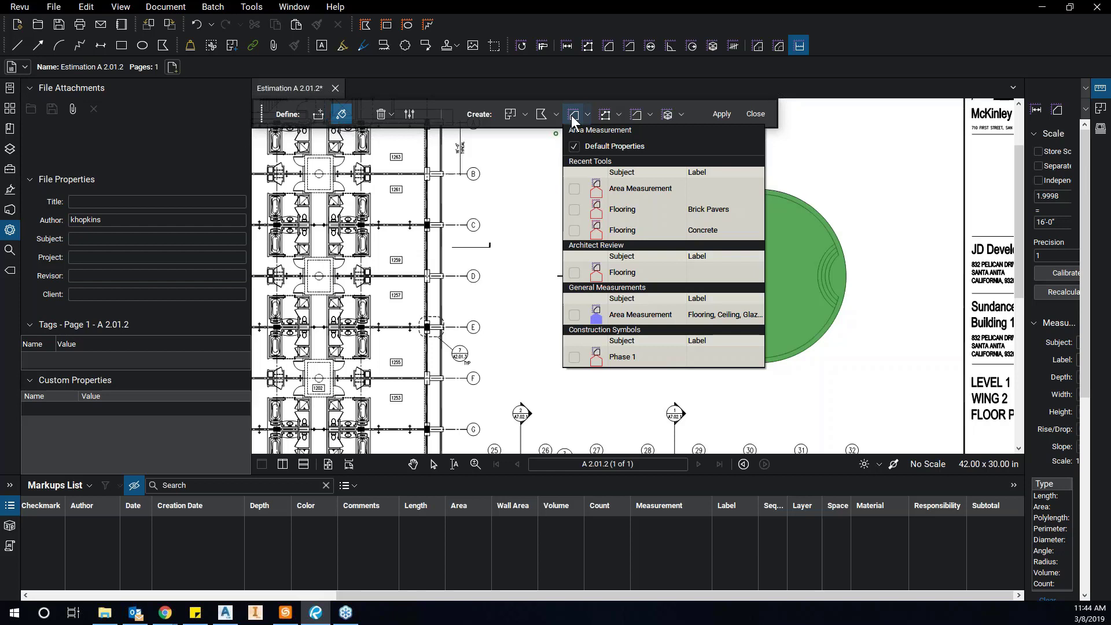
{"action": "left_click", "coordinate": [573, 115]}
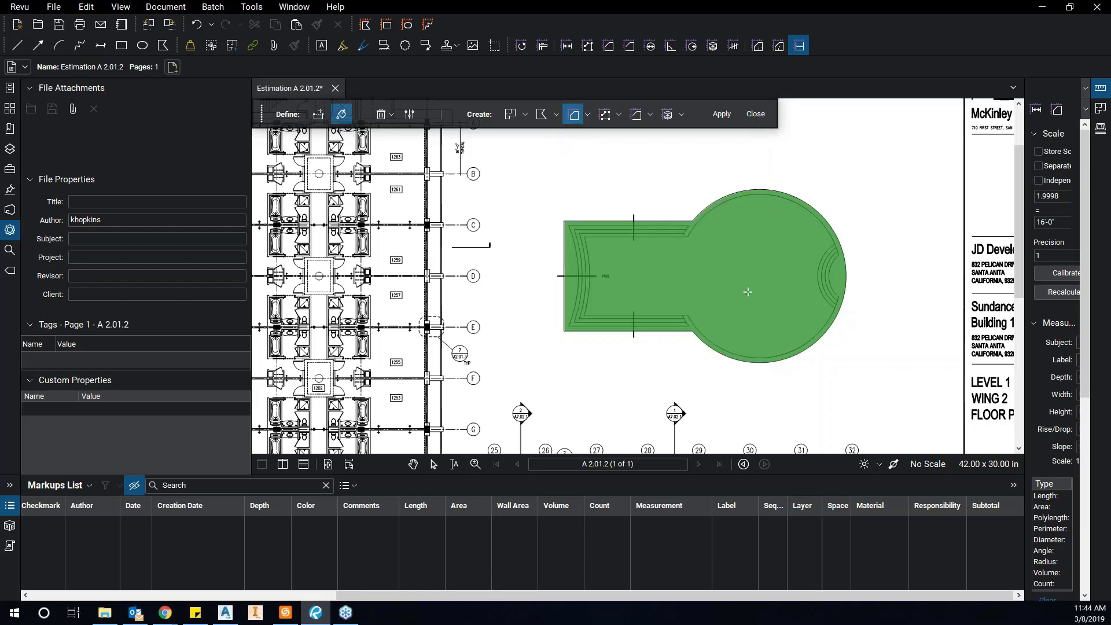
{"action": "left_click", "coordinate": [728, 114]}
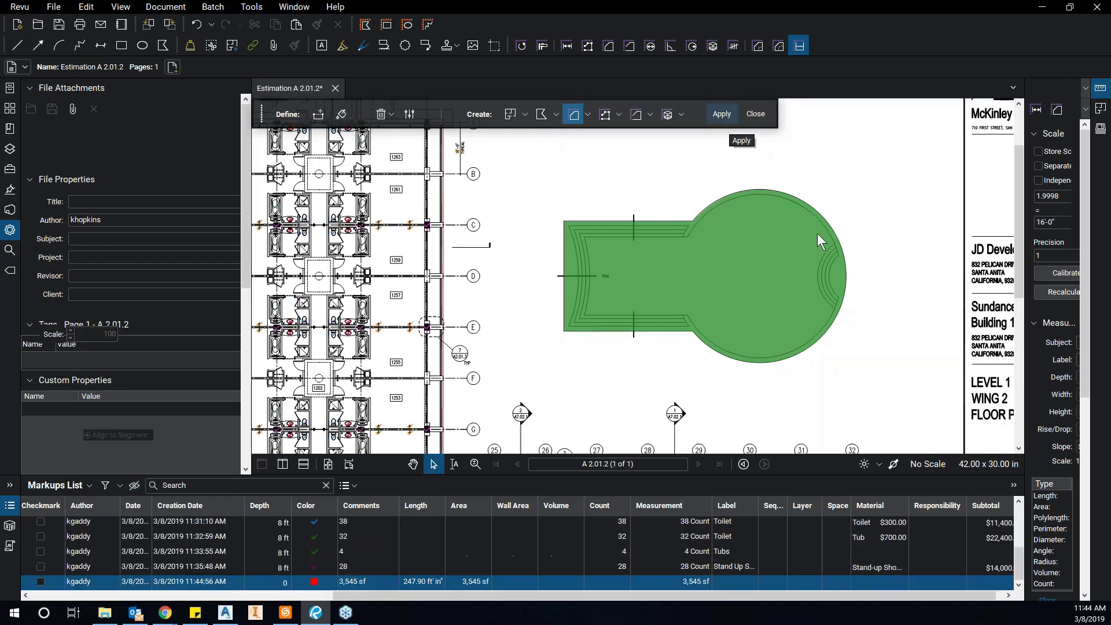
{"action": "left_click", "coordinate": [817, 233]}
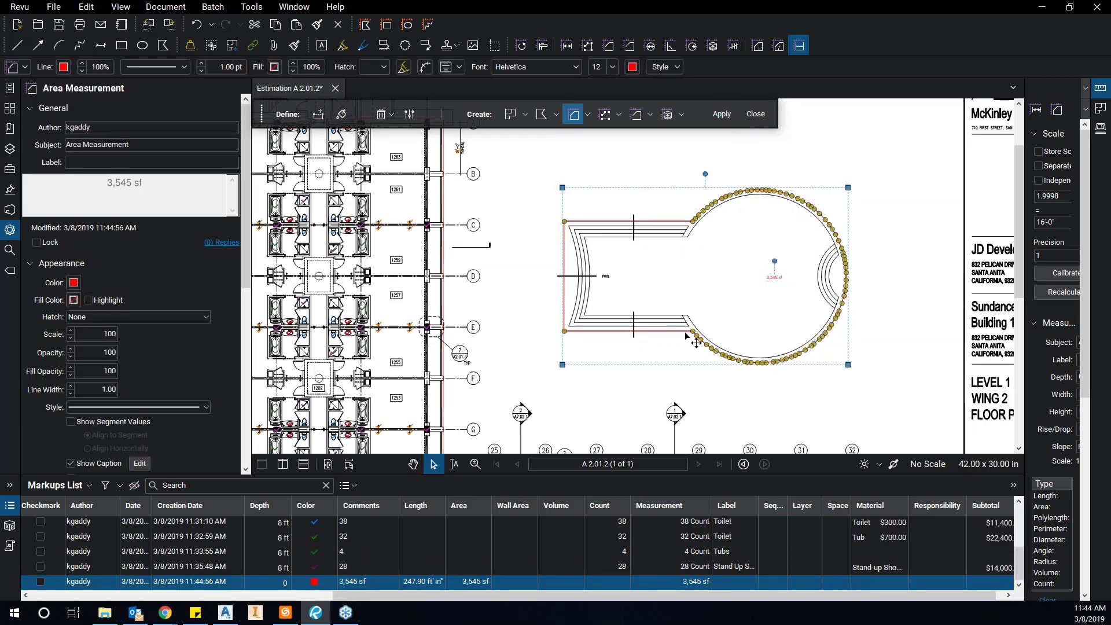
Examine the pool measurement's control points along the round end and its area caption up close.
{"action": "scroll", "coordinate": [811, 194], "scroll_direction": "up", "scroll_amount": 3}
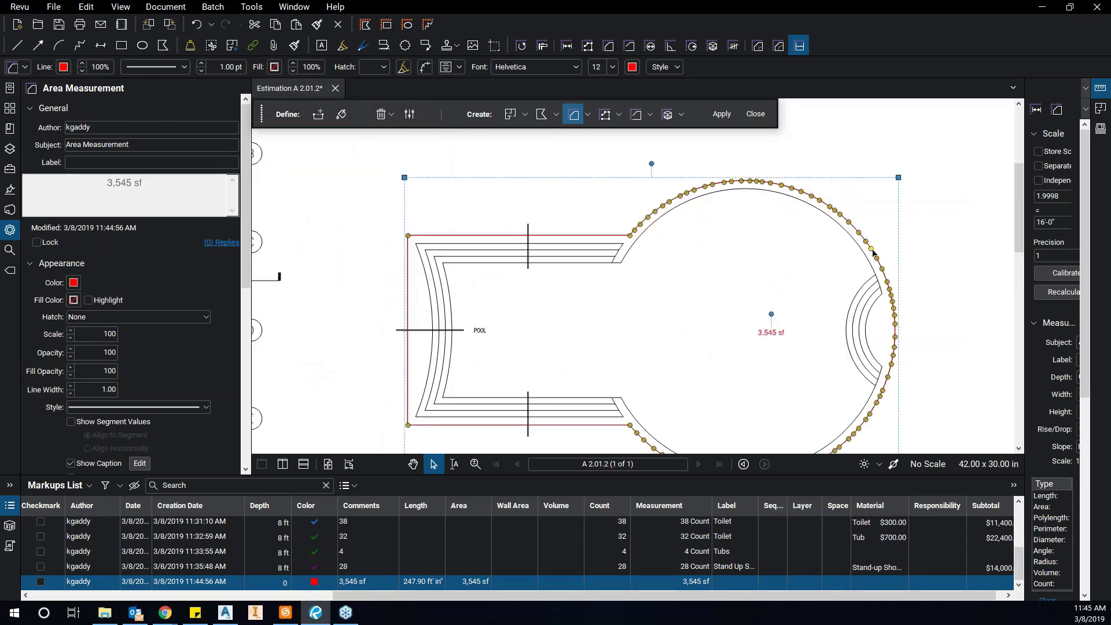
{"action": "left_click_drag", "start_coordinate": [881, 433], "coordinate": [907, 352]}
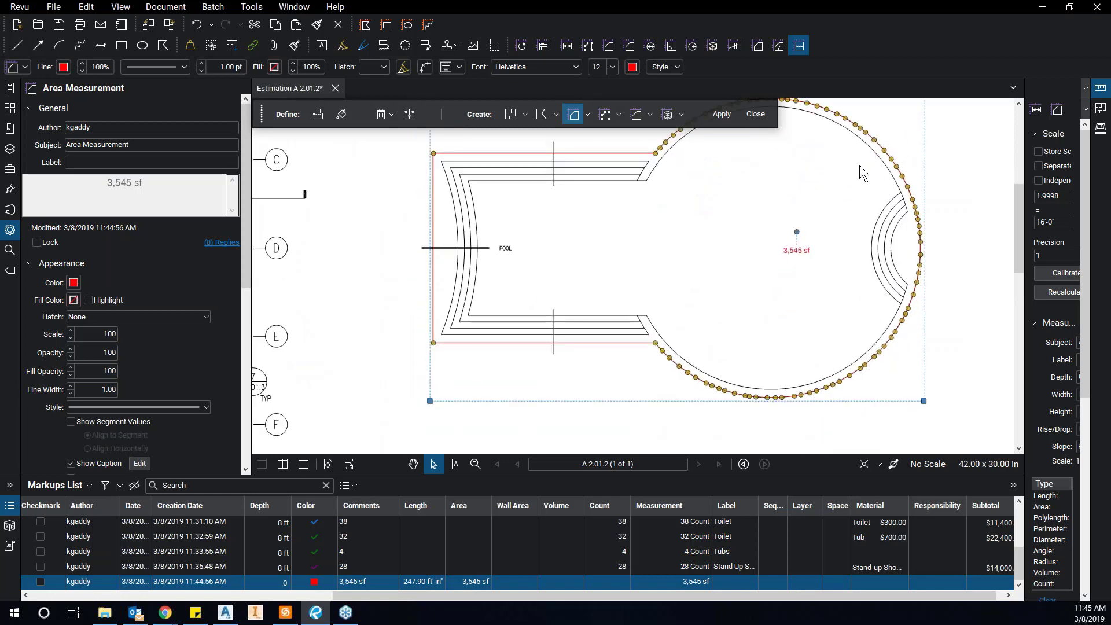
{"action": "scroll", "coordinate": [800, 254], "scroll_direction": "up", "scroll_amount": 3}
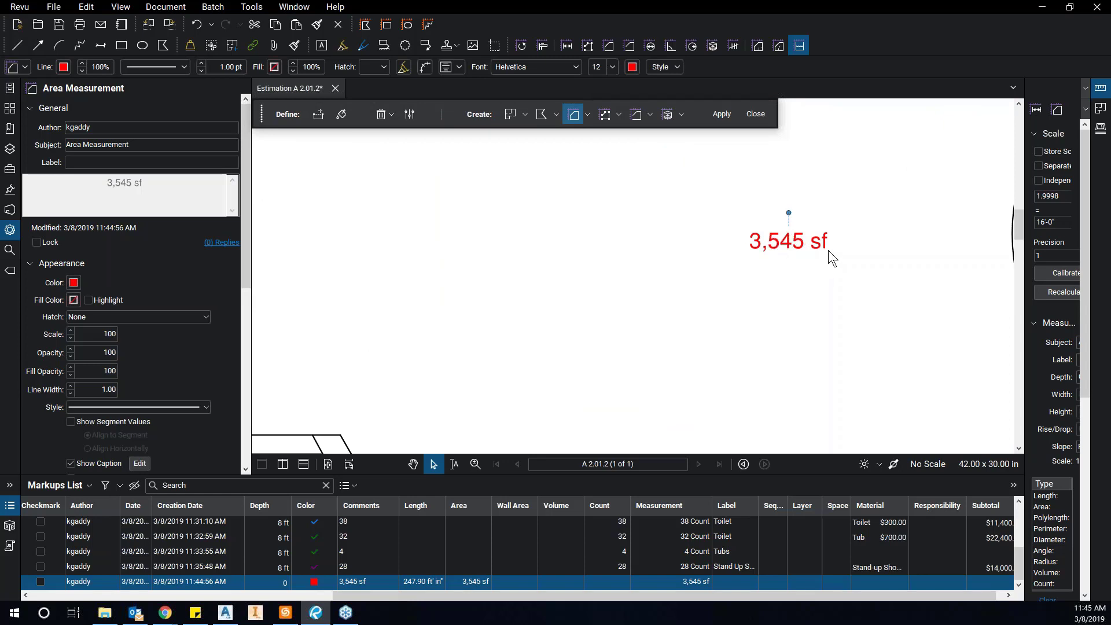
{"action": "scroll", "coordinate": [827, 250], "scroll_direction": "down", "scroll_amount": 1}
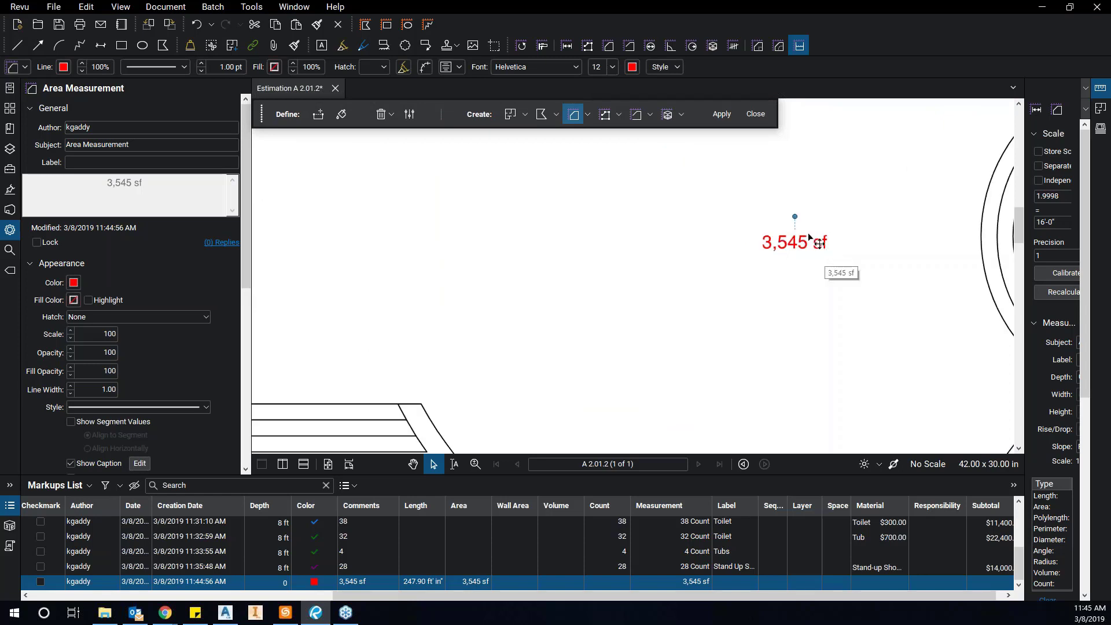
{"action": "scroll", "coordinate": [804, 237], "scroll_direction": "down", "scroll_amount": 4}
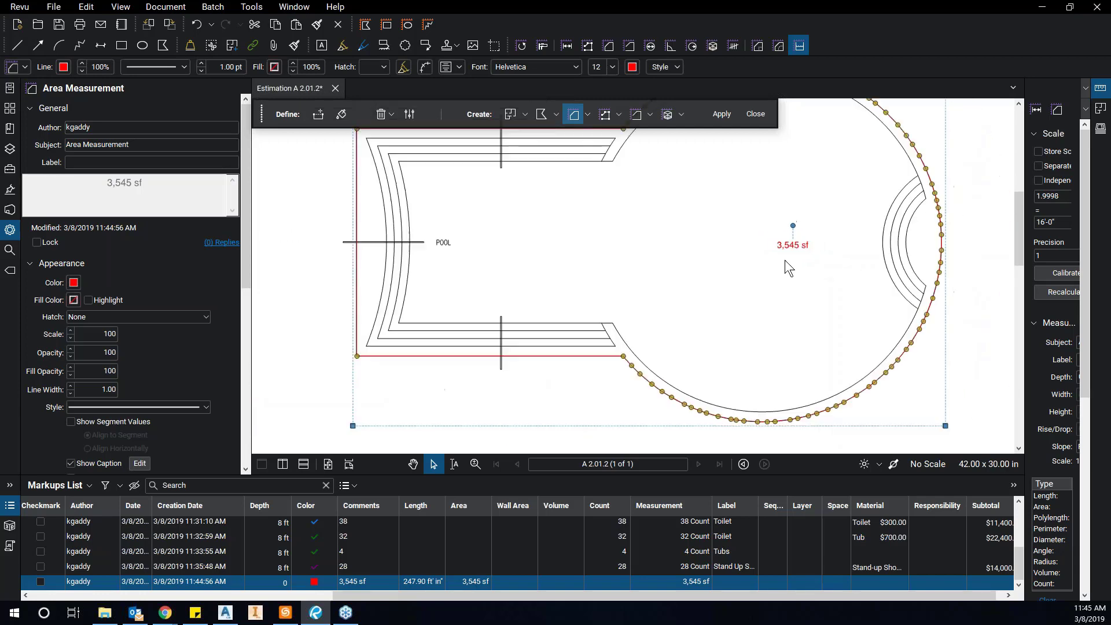
{"action": "scroll", "coordinate": [740, 243], "scroll_direction": "down", "scroll_amount": 2}
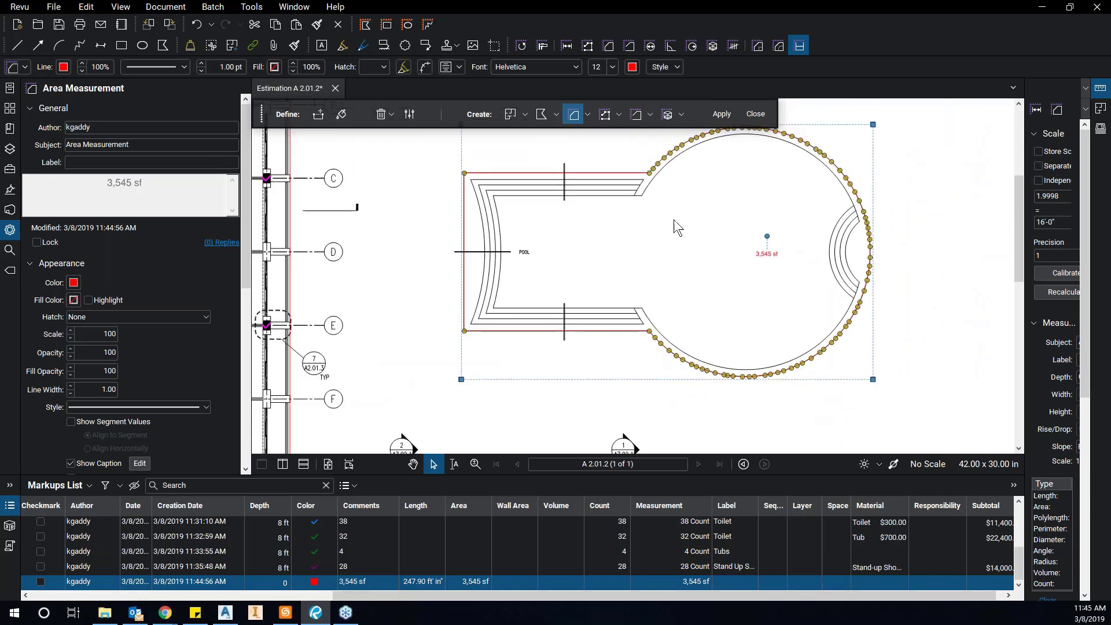
{"action": "scroll", "coordinate": [538, 255], "scroll_direction": "up", "scroll_amount": 1}
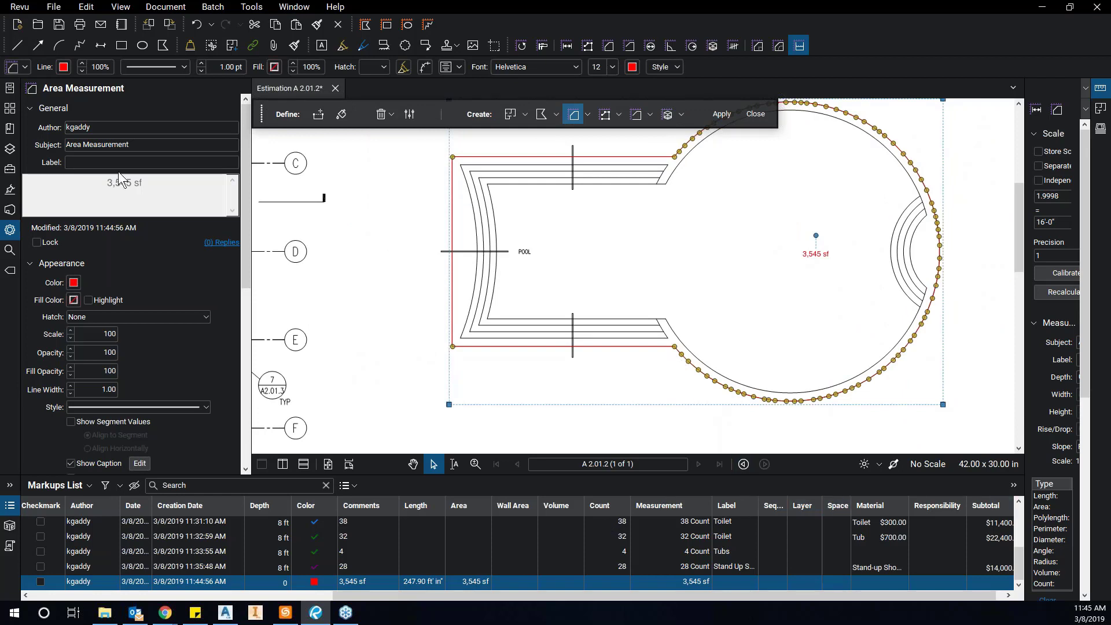
Set the pool measurement's subject to Flooring and its label to Pool.
{"action": "left_click", "coordinate": [137, 146]}
{"action": "key", "text": "ctrl+a"}
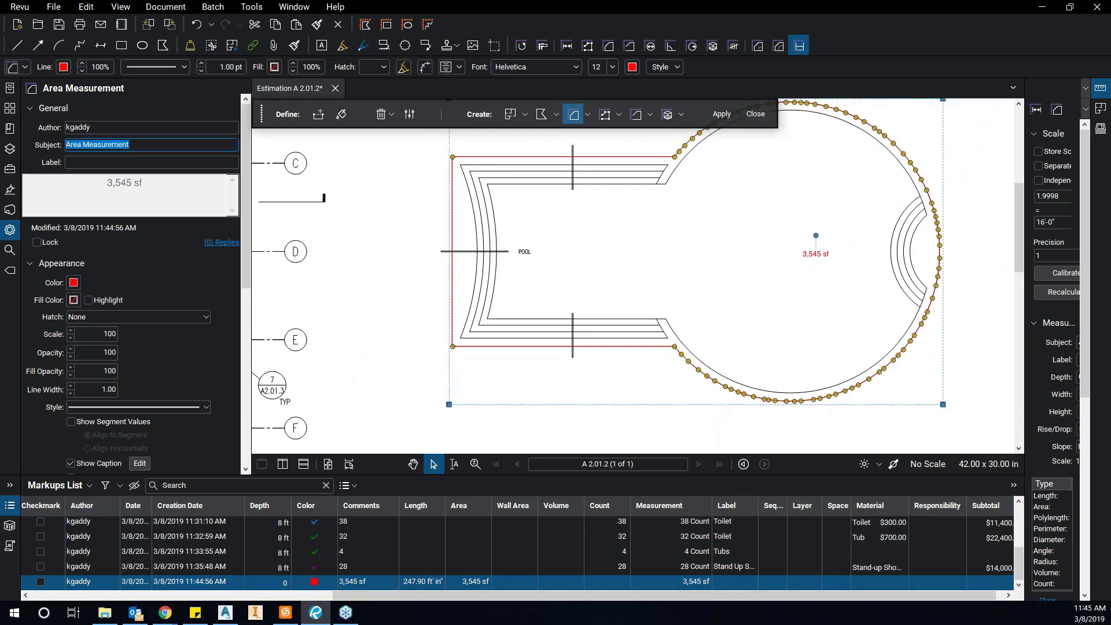
{"action": "key", "text": "BackSpace"}
{"action": "type", "text": "Flo"}
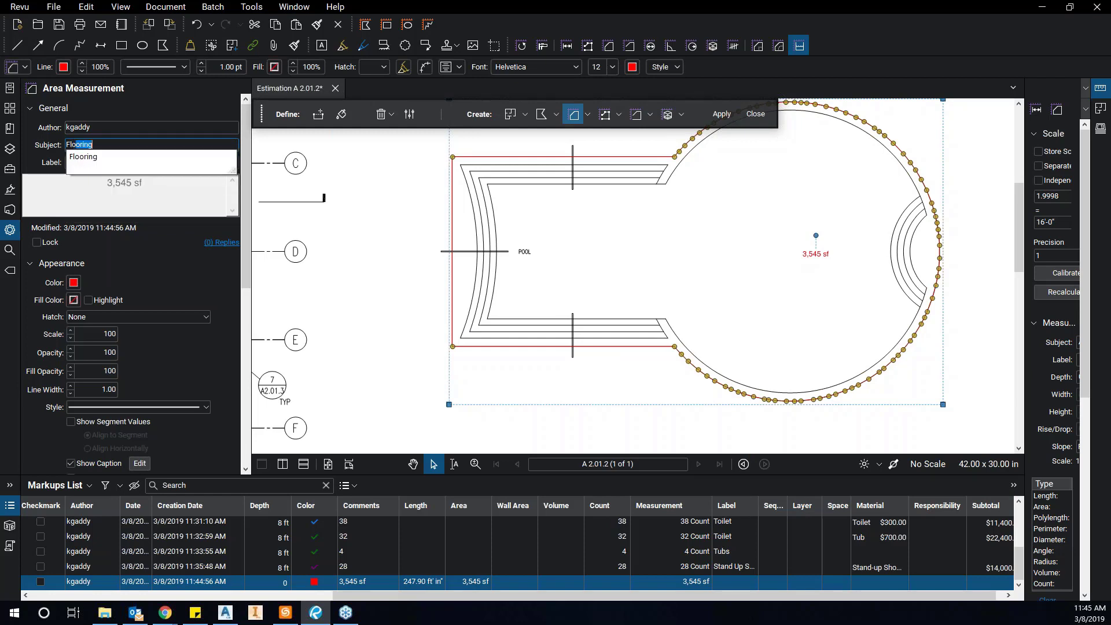
{"action": "type", "text": "oring"}
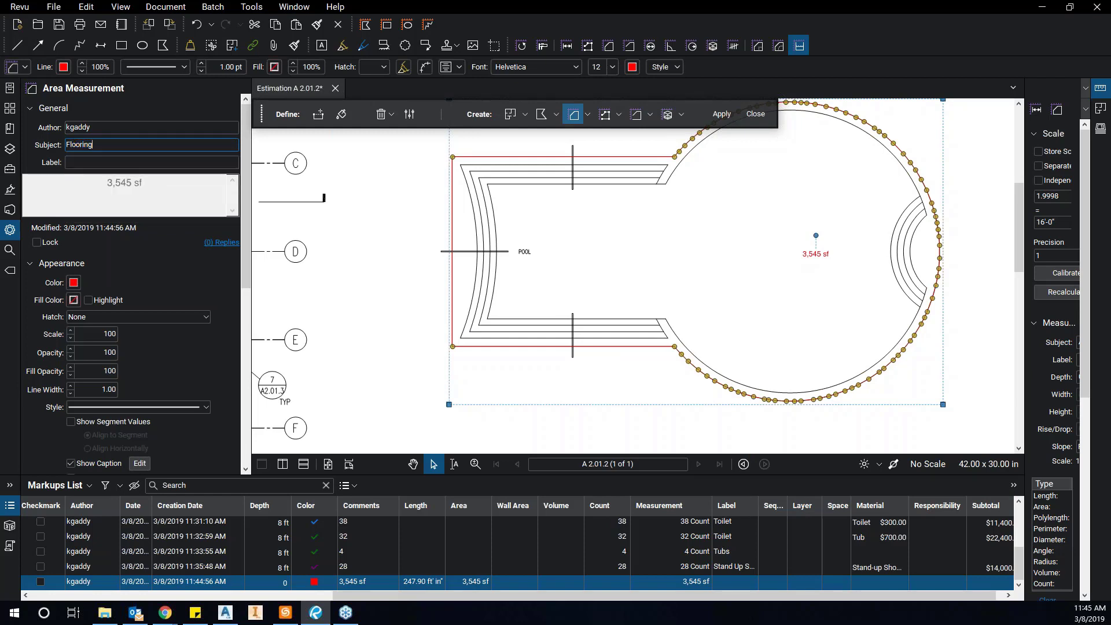
{"action": "left_click", "coordinate": [116, 159]}
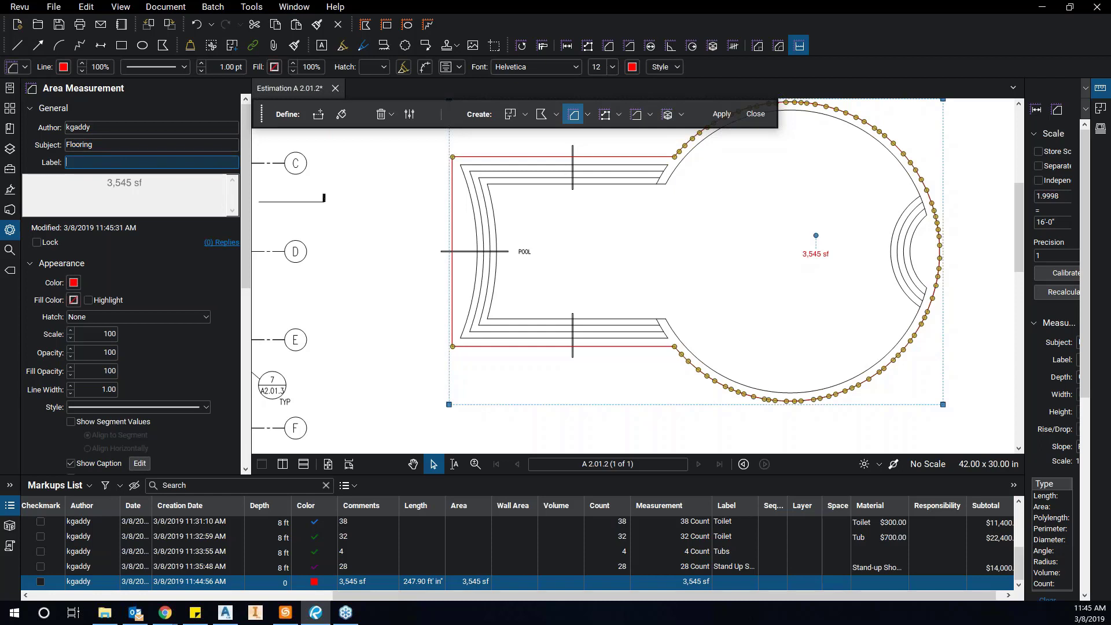
{"action": "type", "text": "Pool"}
{"action": "left_click", "coordinate": [98, 141]}
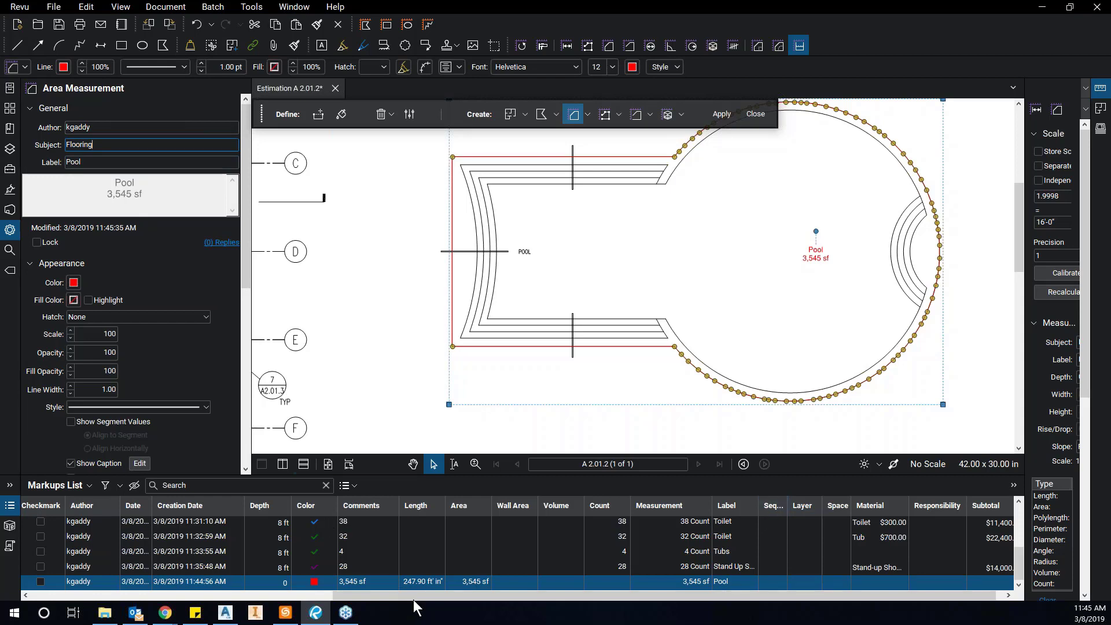
Assign the Concrete-8 in material to the pool measurement and check its subtotal.
{"action": "left_click_drag", "start_coordinate": [420, 599], "coordinate": [599, 608]}
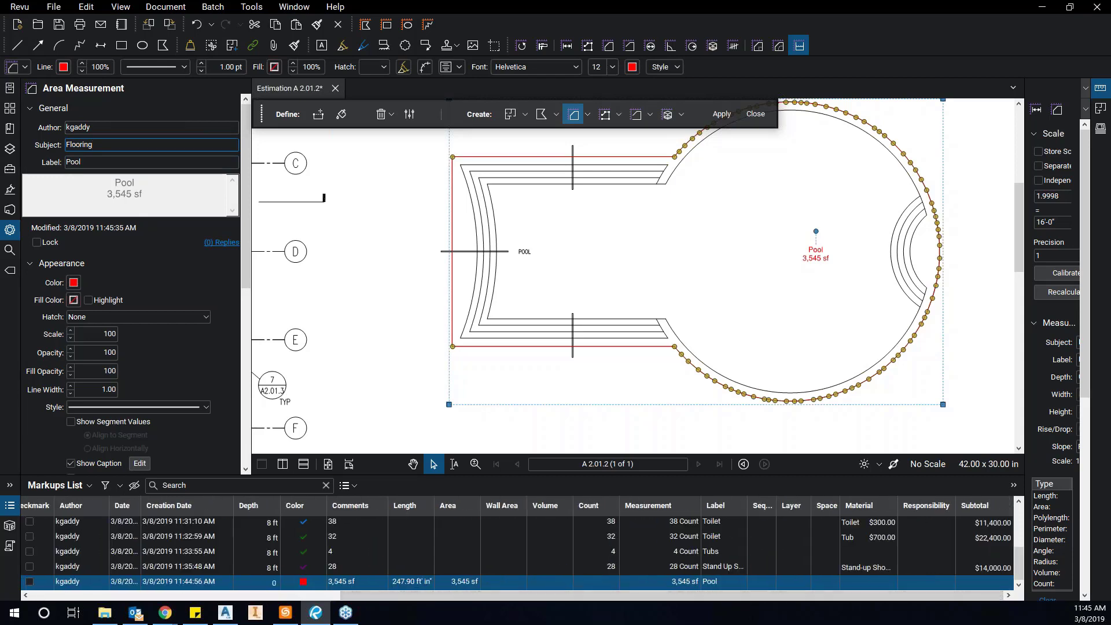
{"action": "left_click", "coordinate": [889, 581]}
{"action": "left_click", "coordinate": [891, 581]}
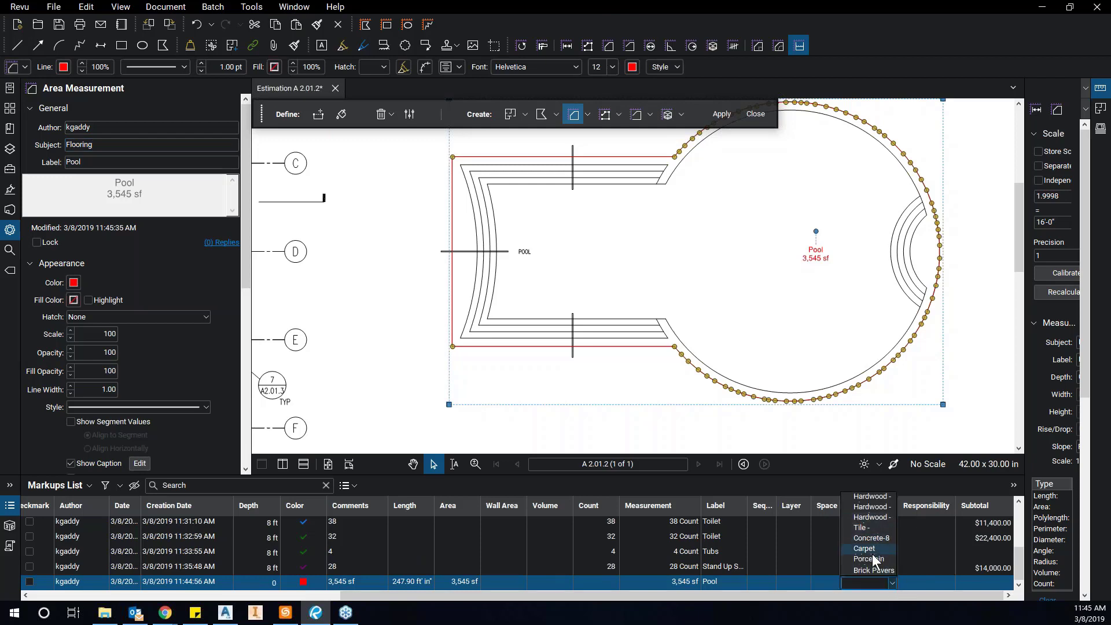
{"action": "left_click", "coordinate": [871, 538]}
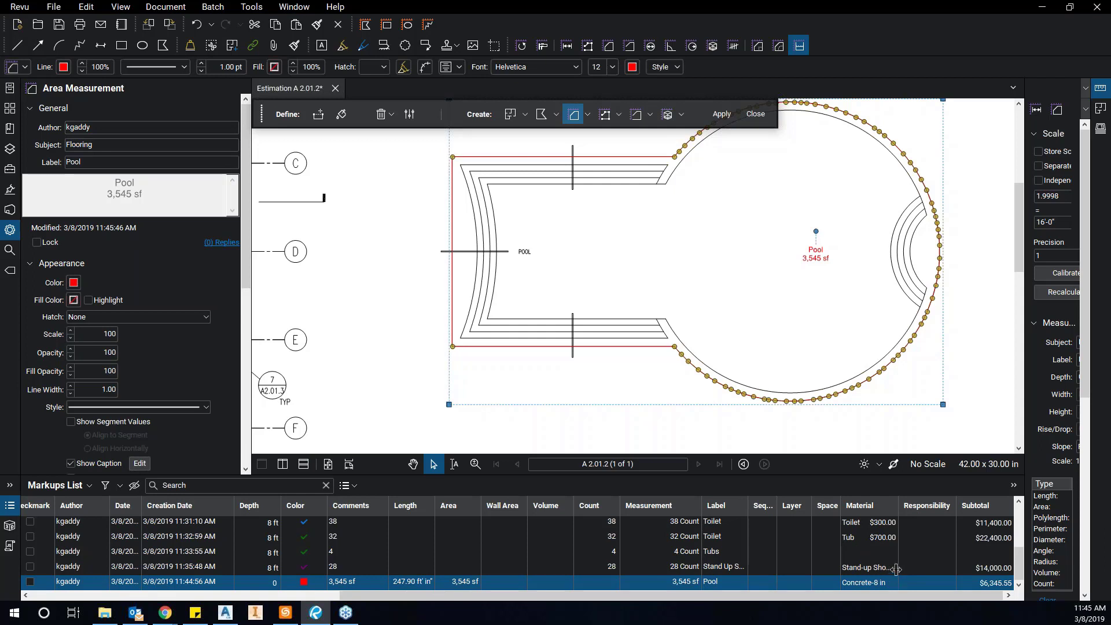
{"action": "left_click_drag", "start_coordinate": [860, 596], "coordinate": [939, 585]}
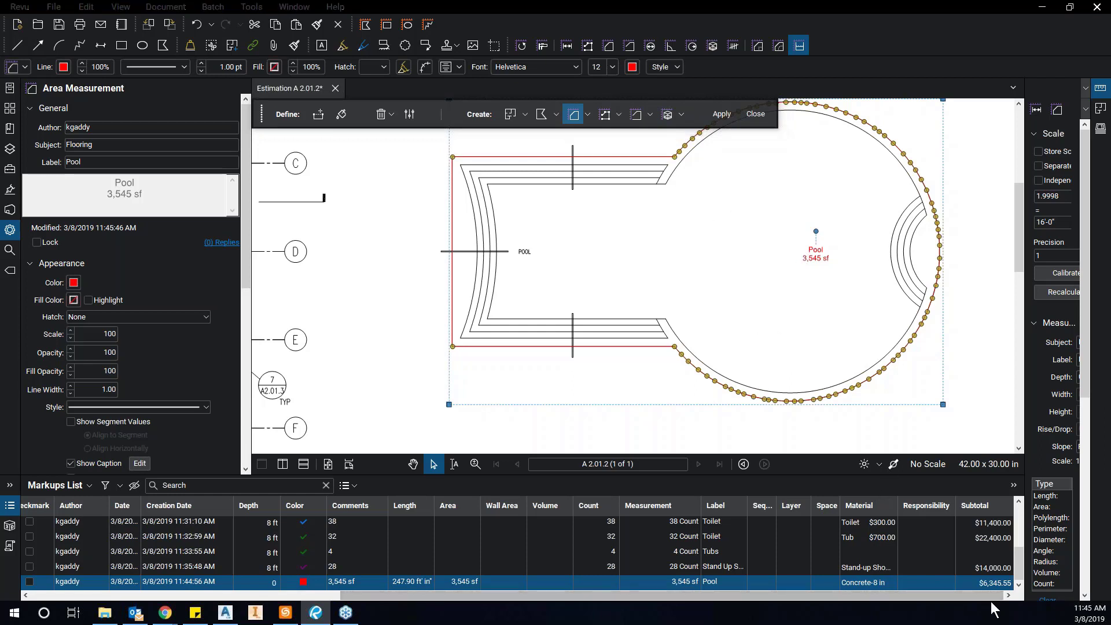
Start a CSV summary of the markups in Estimation A 2.01.2.
{"action": "left_click_drag", "start_coordinate": [955, 598], "coordinate": [552, 605]}
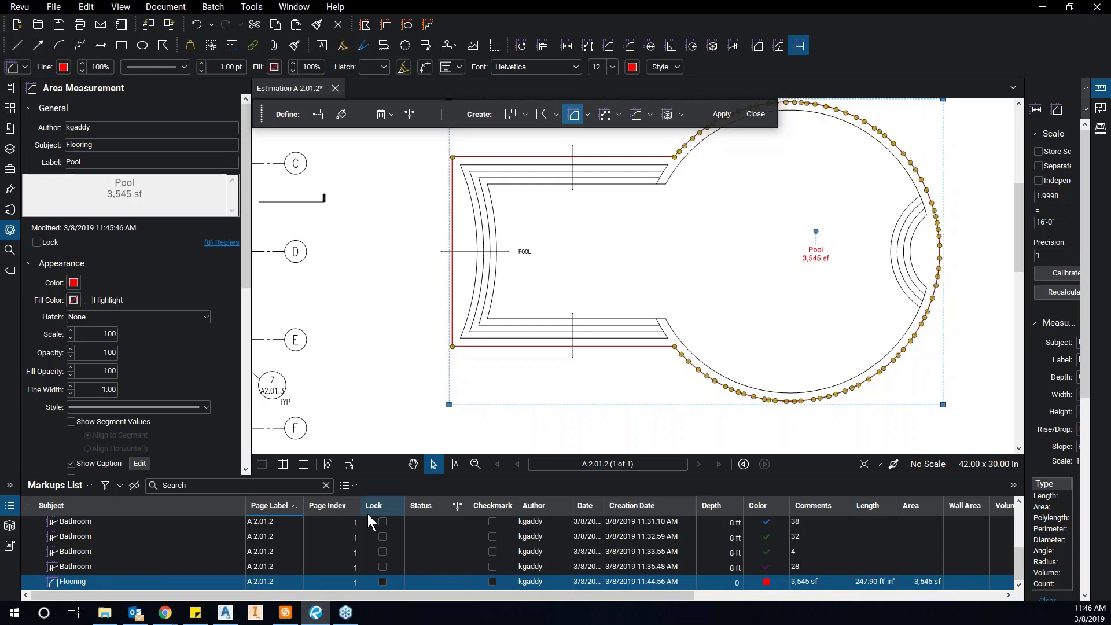
{"action": "left_click", "coordinate": [354, 486]}
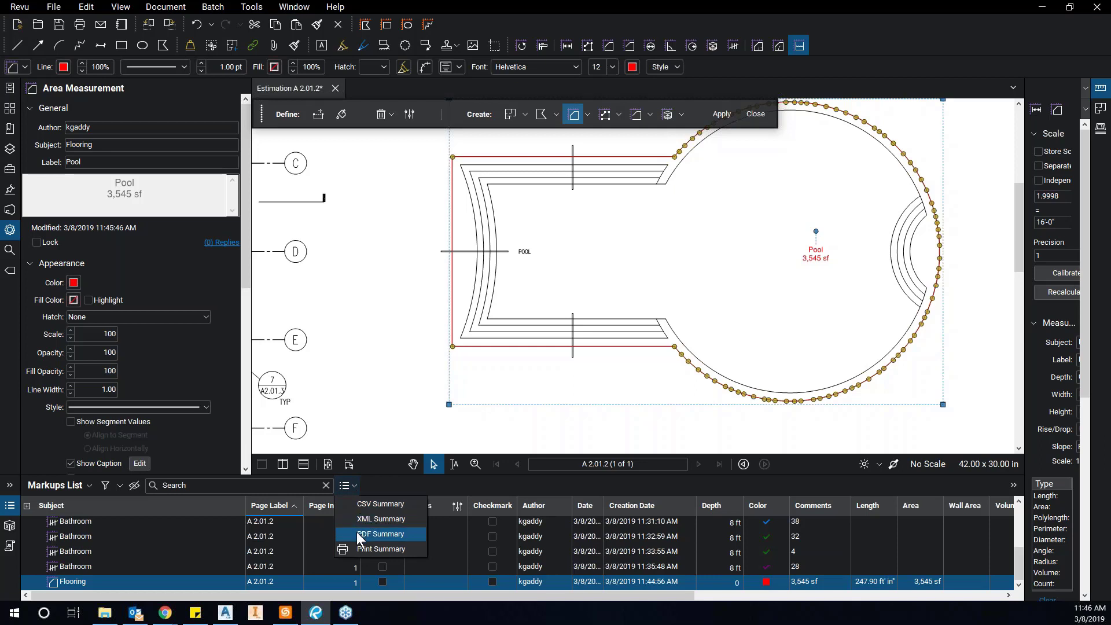
{"action": "left_click", "coordinate": [370, 503]}
{"action": "left_click", "coordinate": [374, 506]}
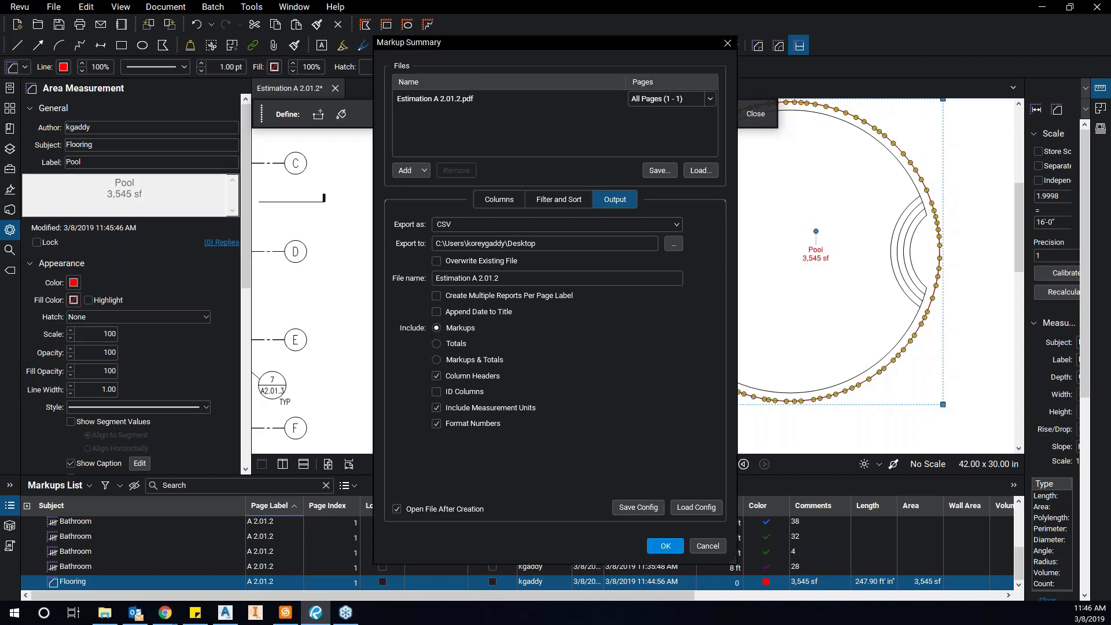
Exclude the Page Index, Lock, Color and Comments columns from the markup summary.
{"action": "left_click", "coordinate": [499, 199]}
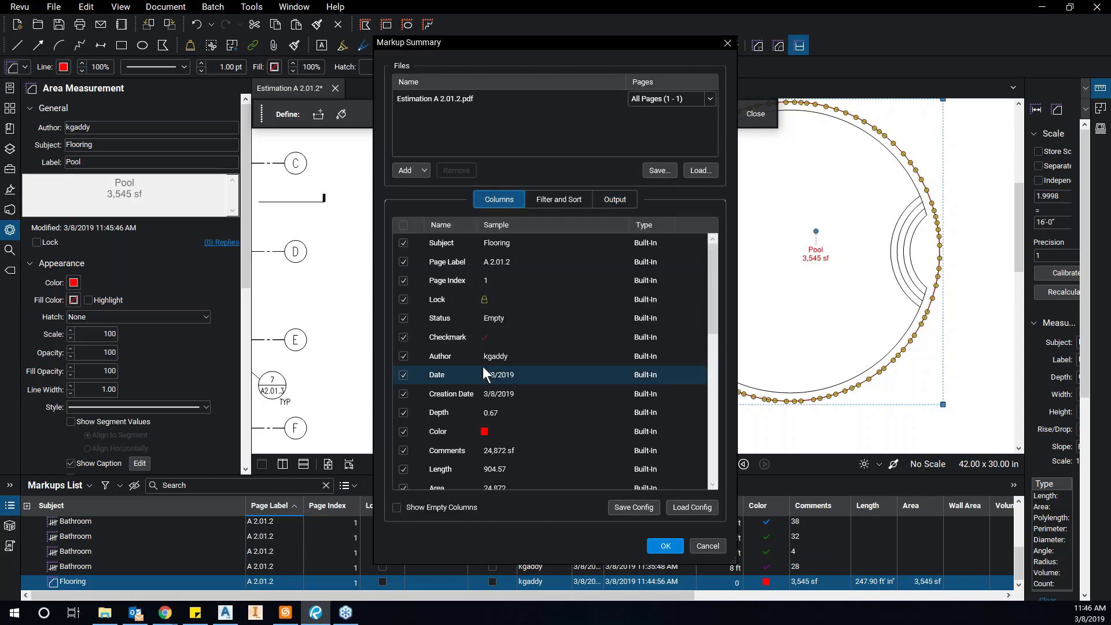
{"action": "left_click", "coordinate": [400, 280]}
{"action": "left_click", "coordinate": [401, 299]}
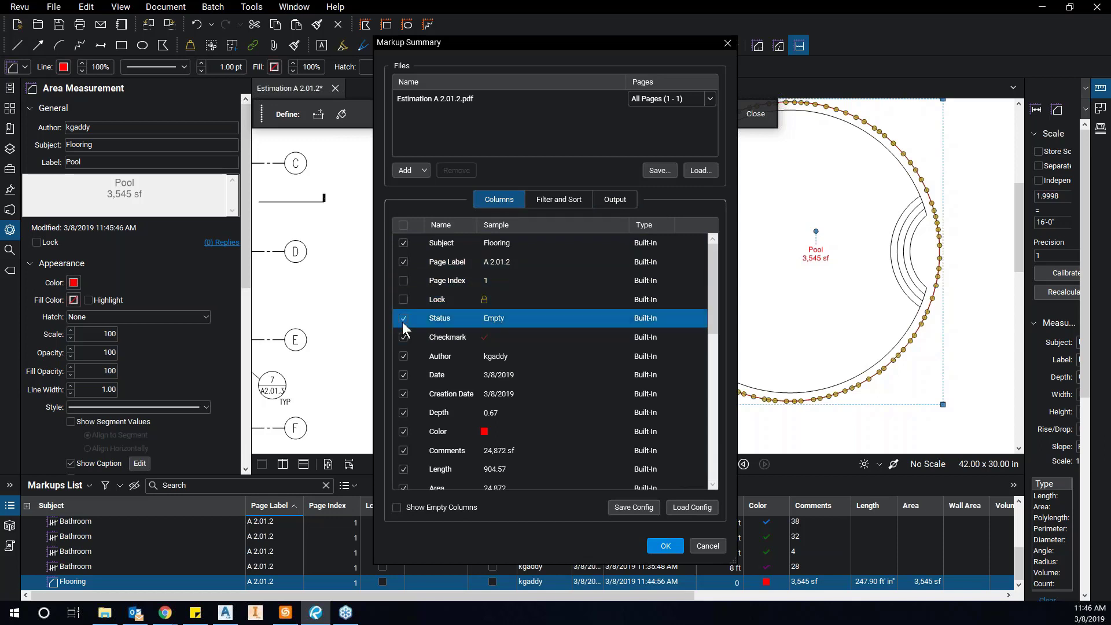
{"action": "left_click", "coordinate": [401, 332]}
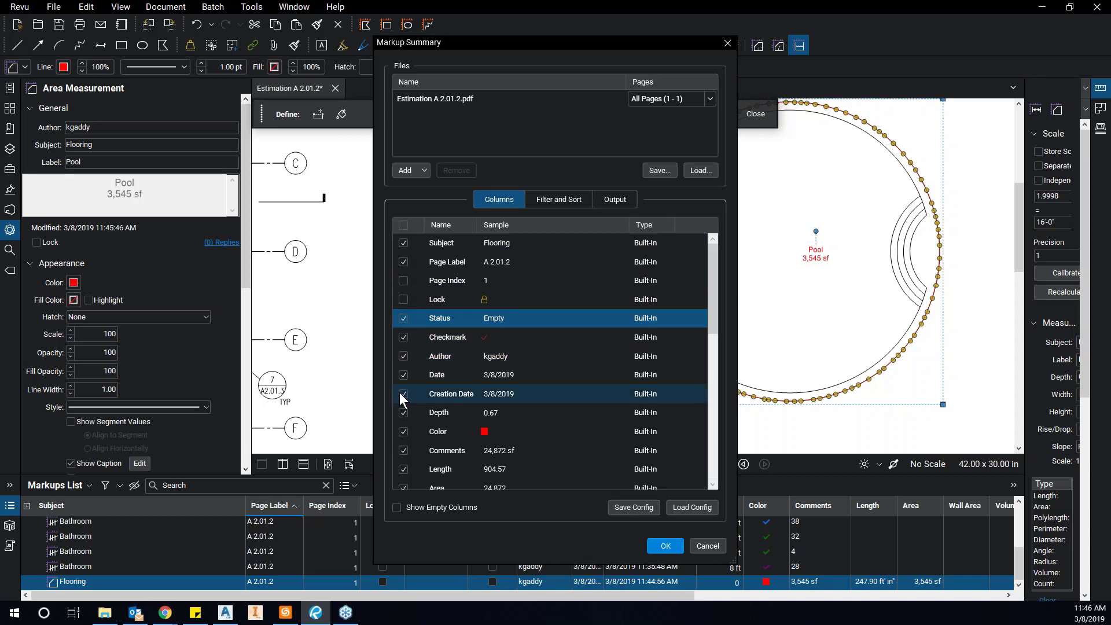
{"action": "left_click", "coordinate": [402, 429]}
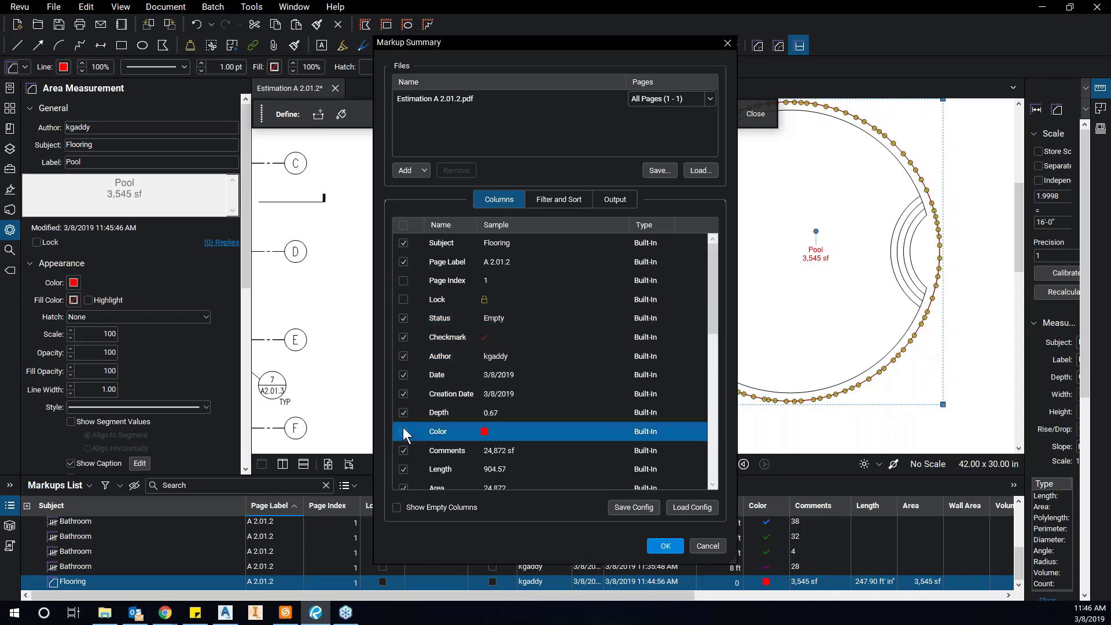
{"action": "scroll", "coordinate": [405, 417], "scroll_direction": "down", "scroll_amount": 3}
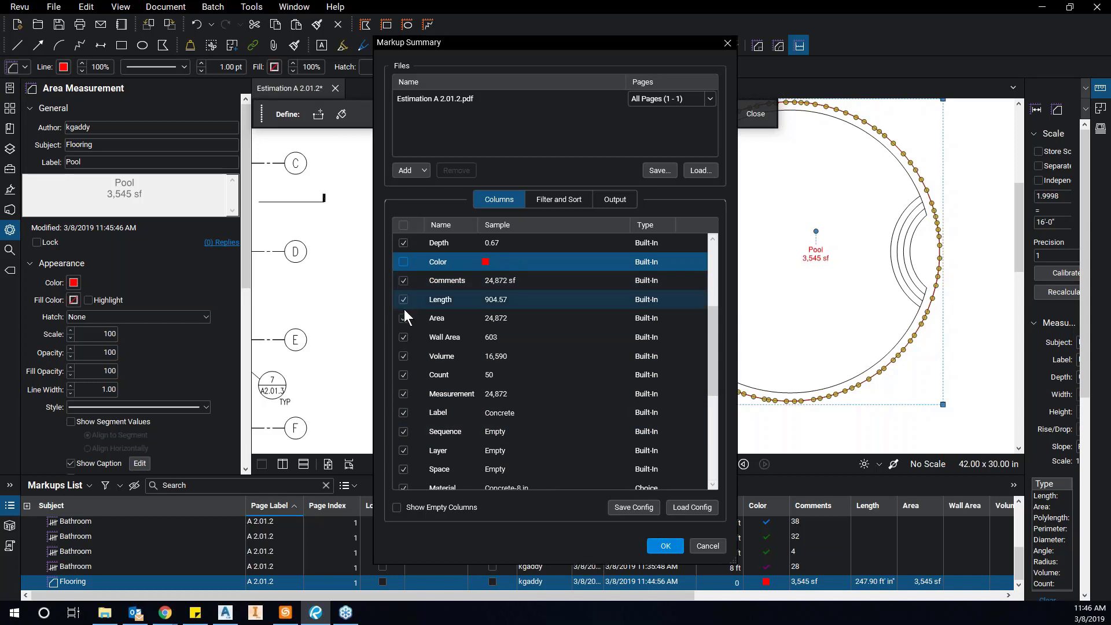
{"action": "left_click", "coordinate": [400, 280]}
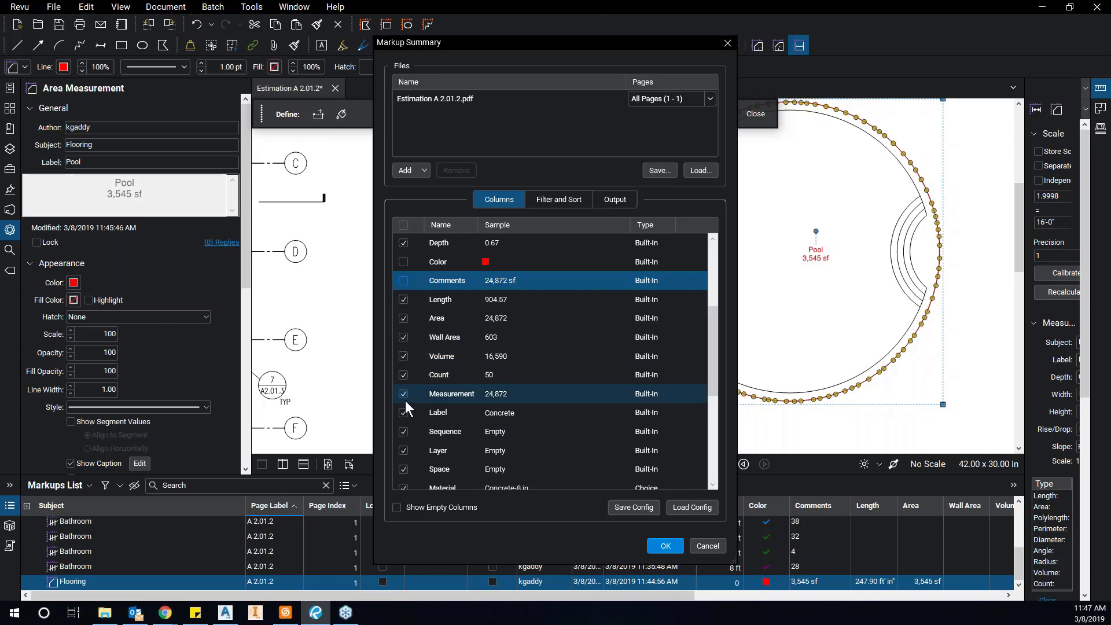
Exclude the Space, Layer and Sequence columns from the markup summary.
{"action": "scroll", "coordinate": [405, 401], "scroll_direction": "down", "scroll_amount": 4}
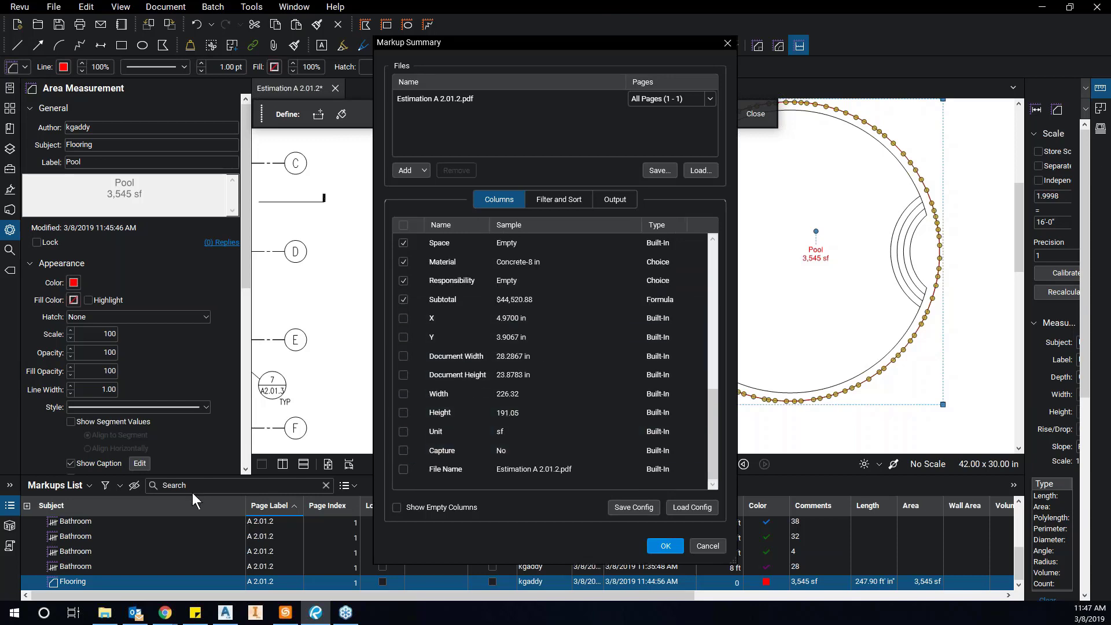
{"action": "scroll", "coordinate": [460, 387], "scroll_direction": "up", "scroll_amount": 2}
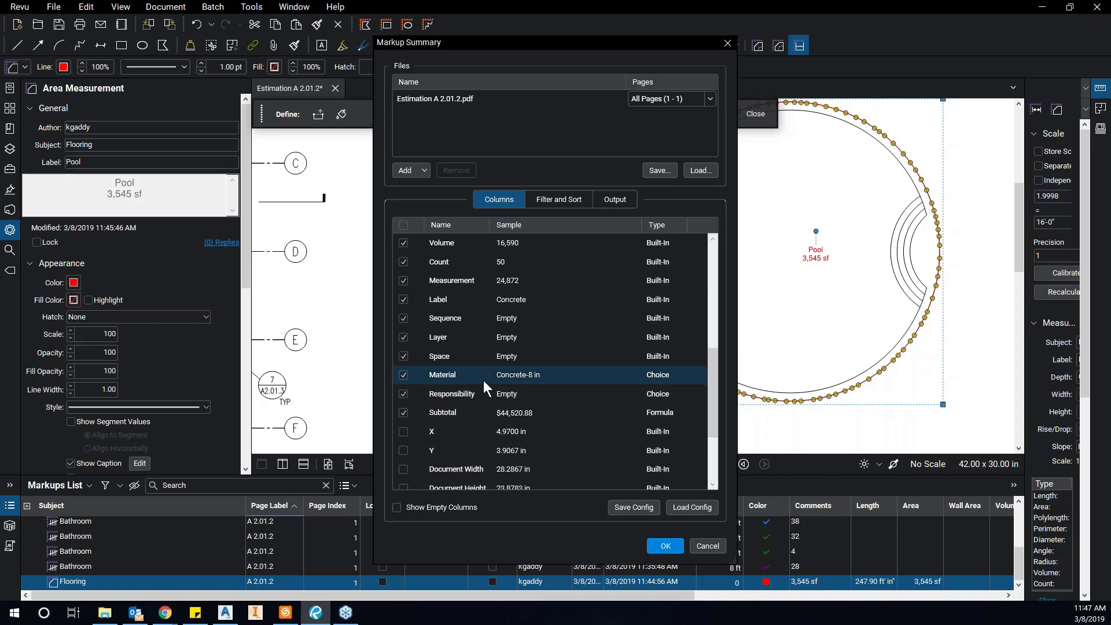
{"action": "left_click", "coordinate": [405, 354]}
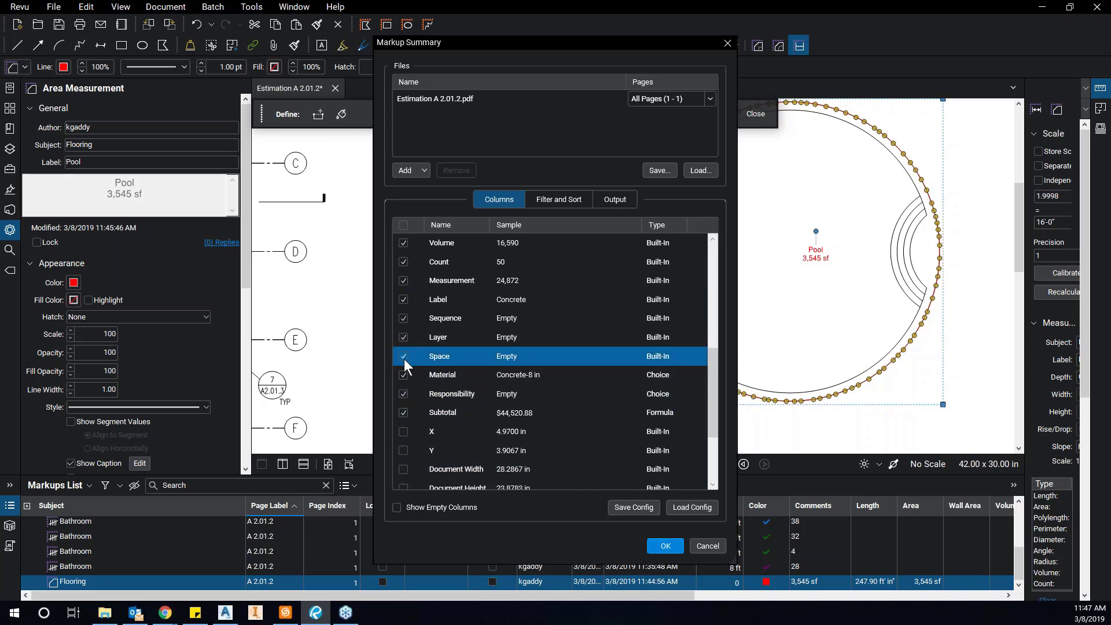
{"action": "left_click", "coordinate": [405, 338]}
{"action": "left_click", "coordinate": [399, 324]}
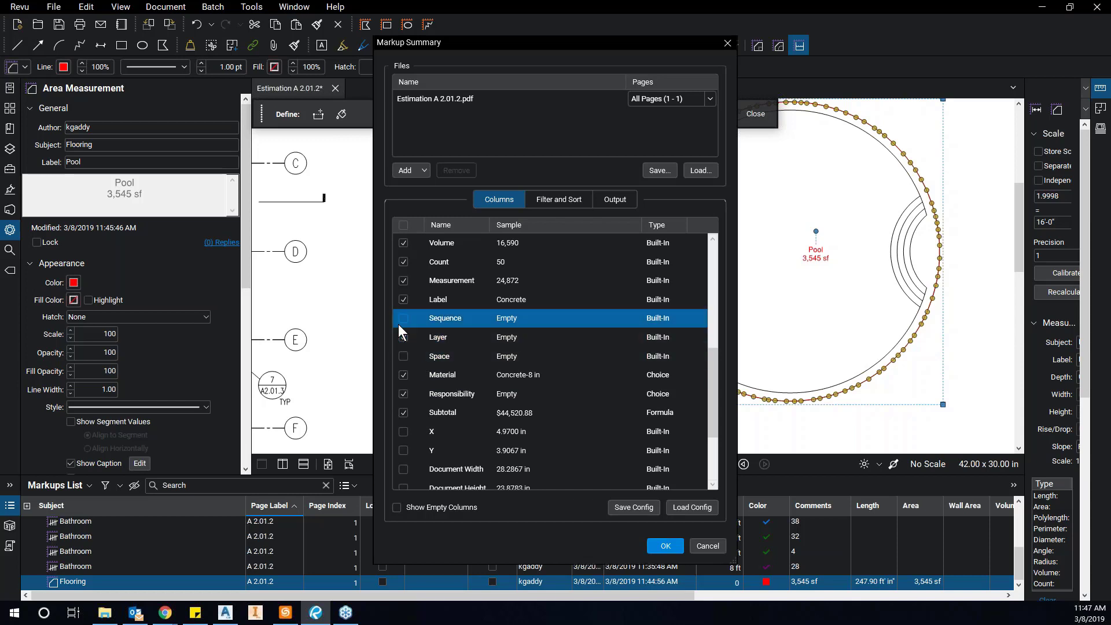
{"action": "left_click", "coordinate": [403, 338]}
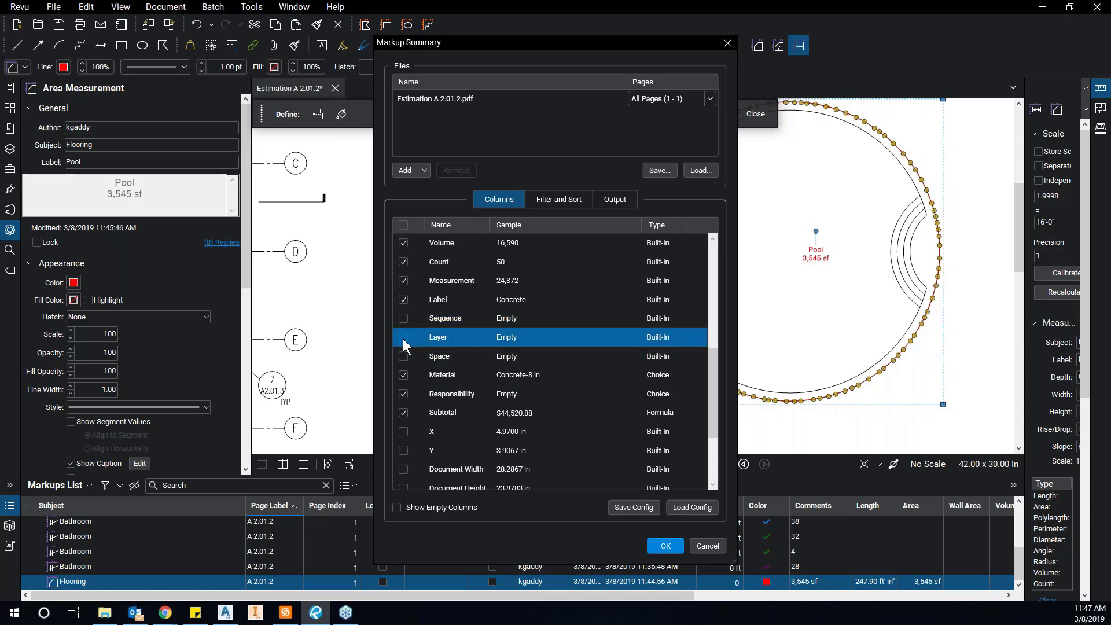
Set the summary's export location to the Construction Webinar folder in Bluebeam Demo Documents and generate the CSV file.
{"action": "left_click", "coordinate": [617, 199]}
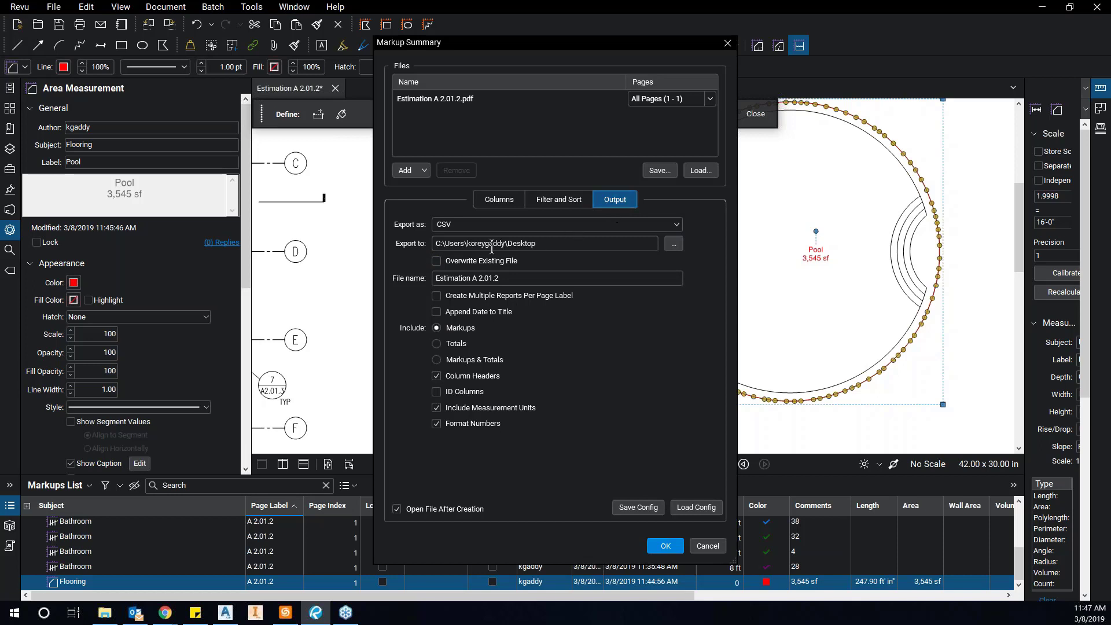
{"action": "left_click", "coordinate": [560, 247]}
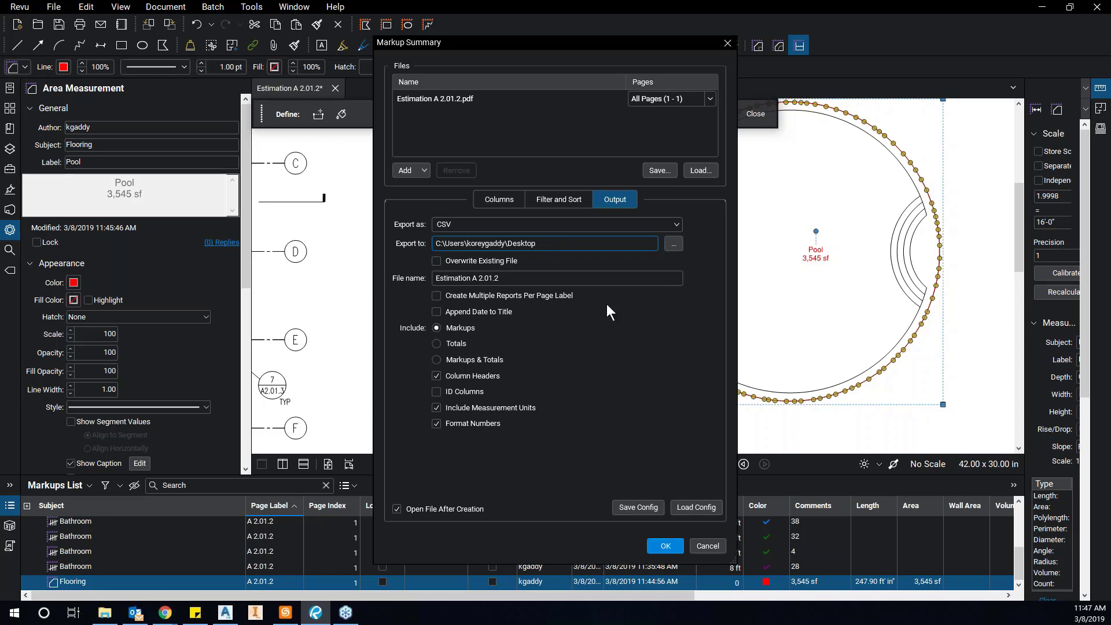
{"action": "left_click", "coordinate": [673, 245]}
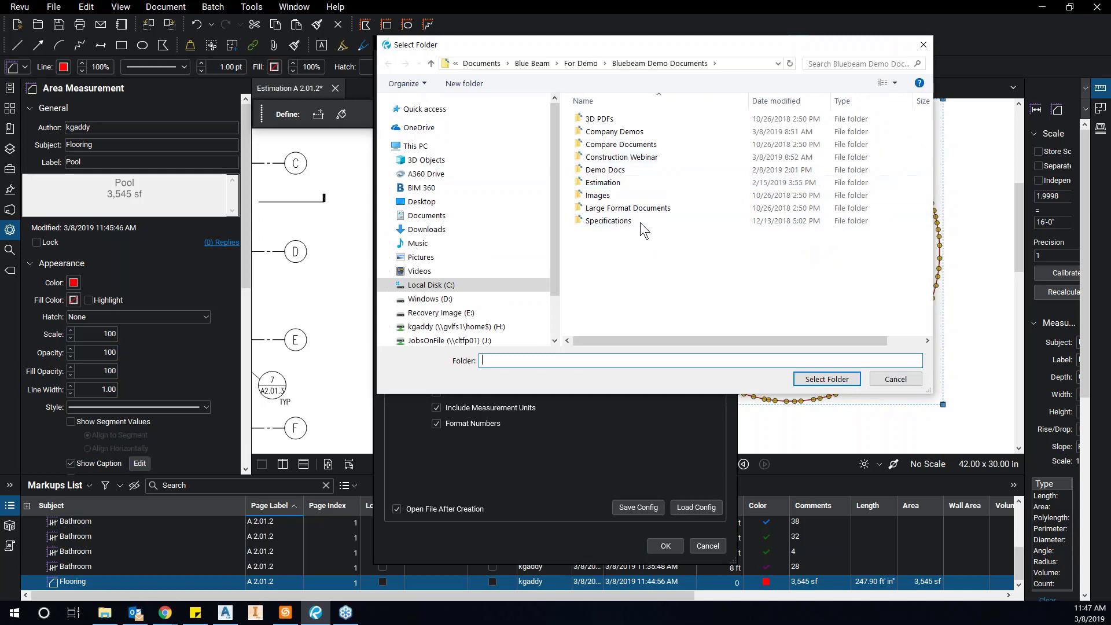
{"action": "double_click", "coordinate": [644, 159]}
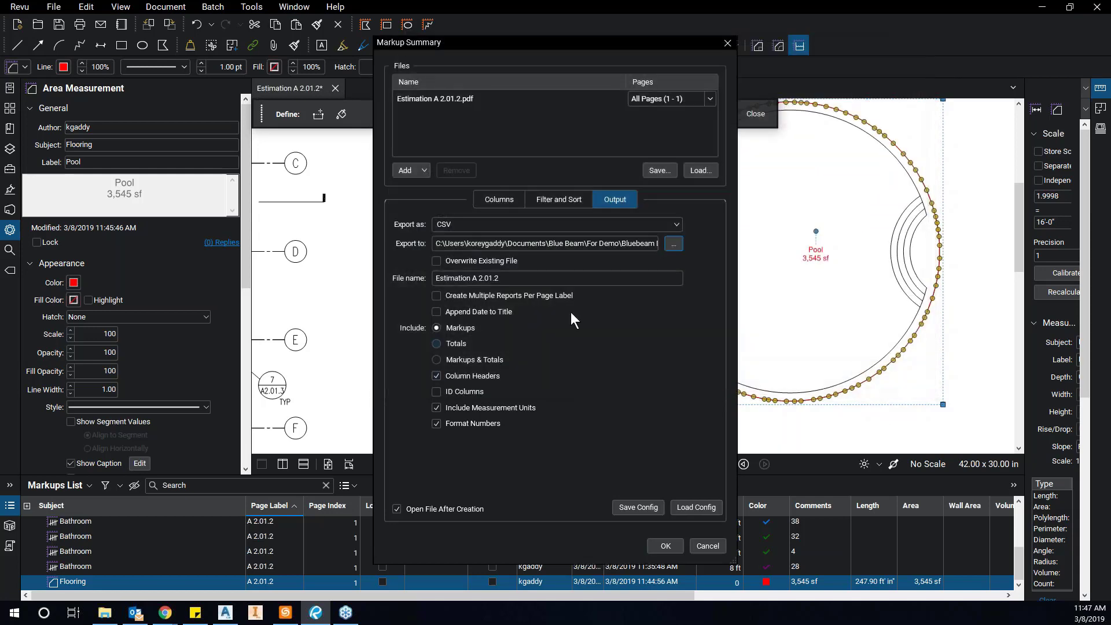
{"action": "left_click", "coordinate": [827, 378]}
{"action": "left_click", "coordinate": [671, 545]}
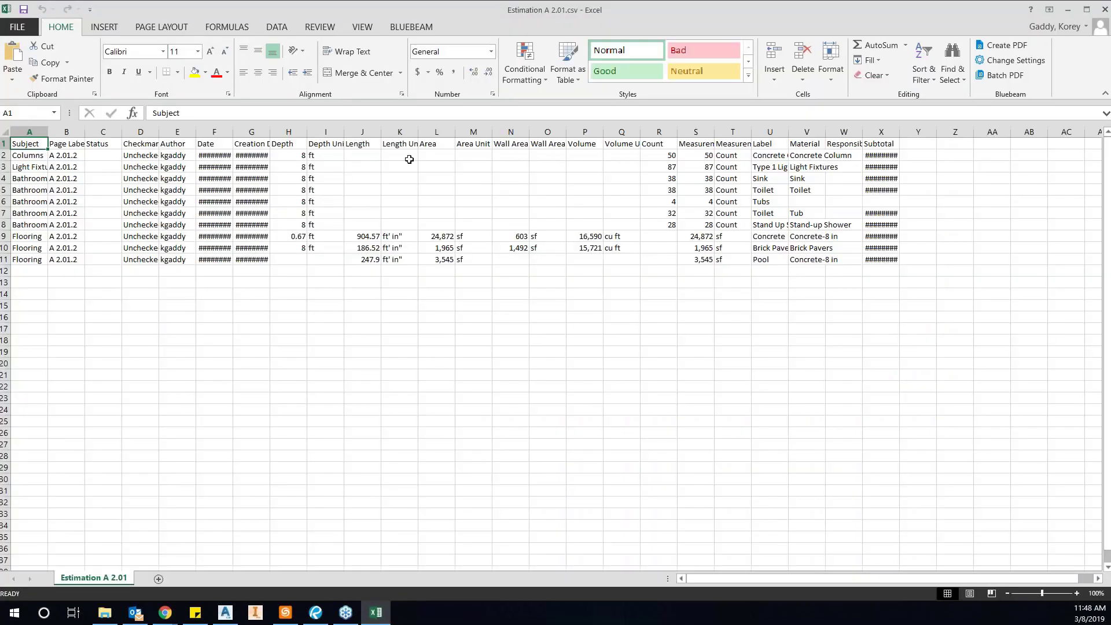
Widen the Date, Creation Date, Subtotal and Measurement columns of the exported sheet in Excel so their contents are readable.
{"action": "double_click", "coordinate": [233, 133]}
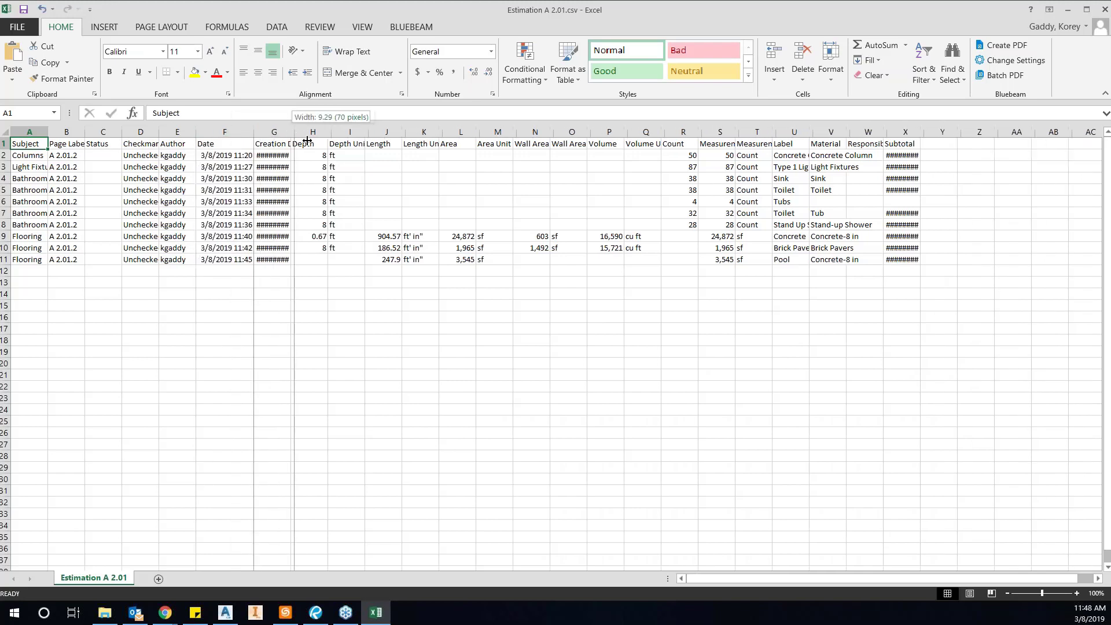
{"action": "double_click", "coordinate": [295, 132]}
{"action": "left_click_drag", "start_coordinate": [307, 131], "coordinate": [351, 140]}
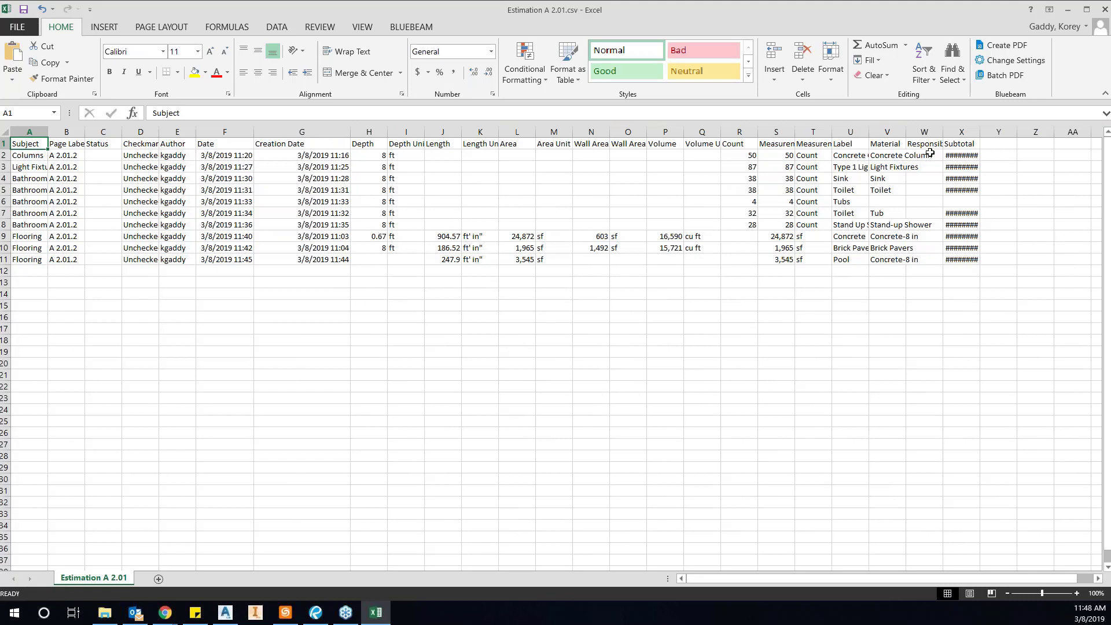
{"action": "left_click_drag", "start_coordinate": [979, 132], "coordinate": [1033, 131]}
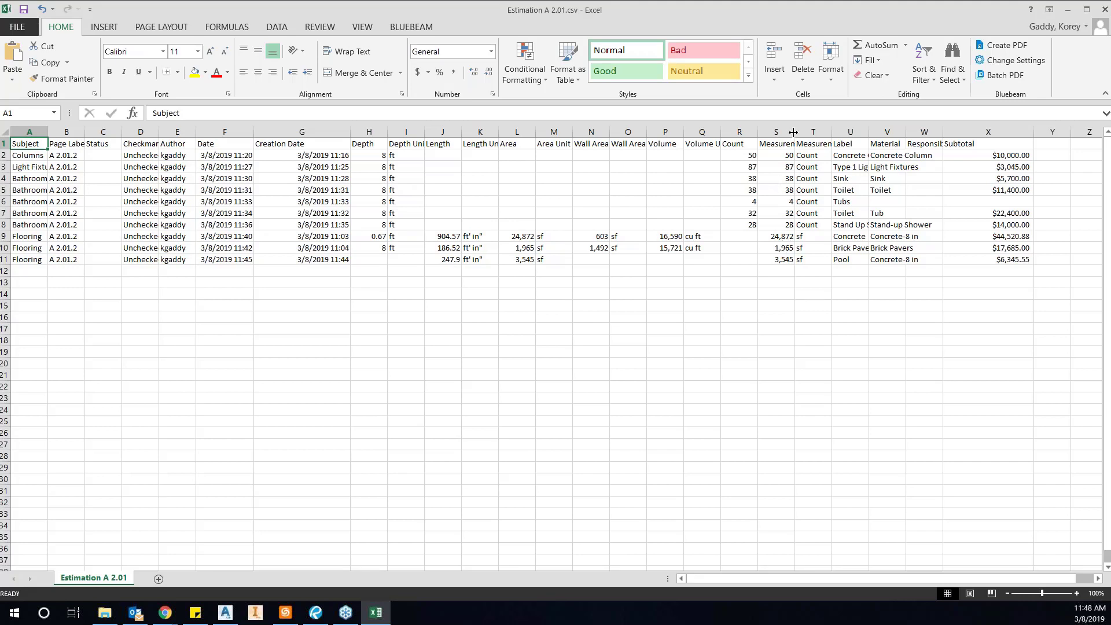
{"action": "left_click_drag", "start_coordinate": [795, 132], "coordinate": [804, 132]}
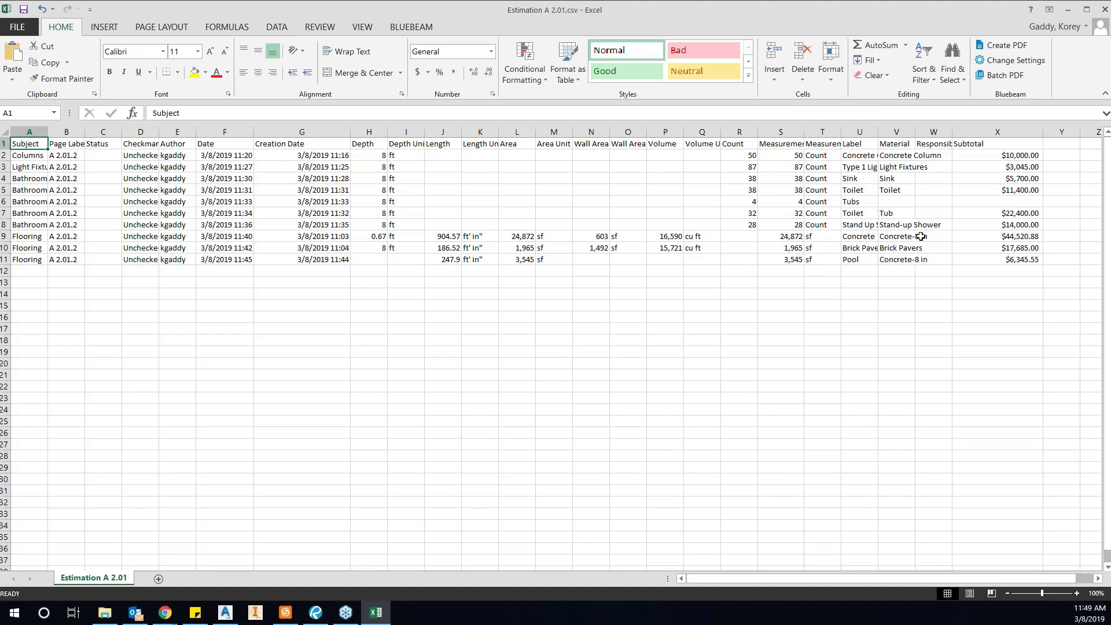
Start a Quantity Link on the concrete flooring's measurement in cell S9 and link the workbook to Estimation A 2.01.2.pdf from the Construction Webinar folder.
{"action": "left_click", "coordinate": [784, 237]}
{"action": "right_click", "coordinate": [784, 237]}
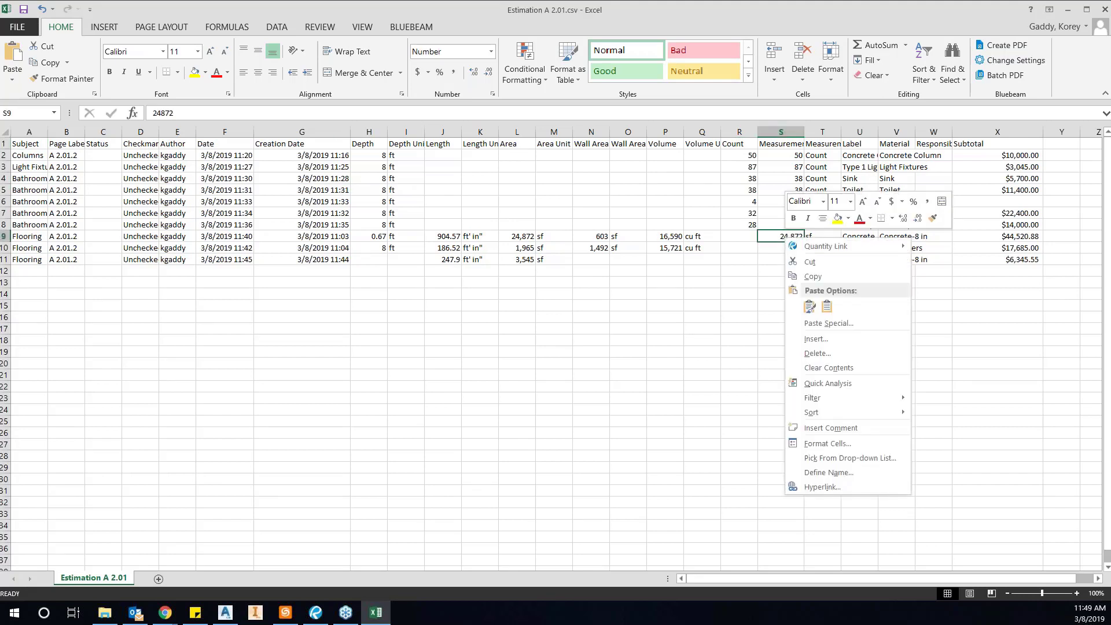
{"action": "mouse_move", "coordinate": [815, 250]}
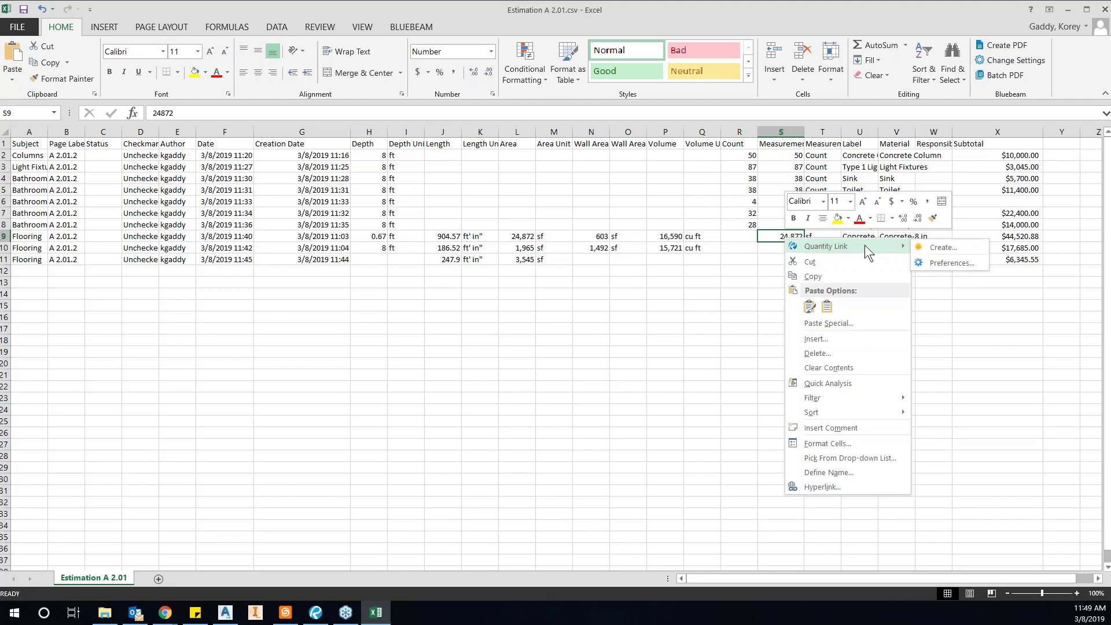
{"action": "left_click", "coordinate": [943, 249]}
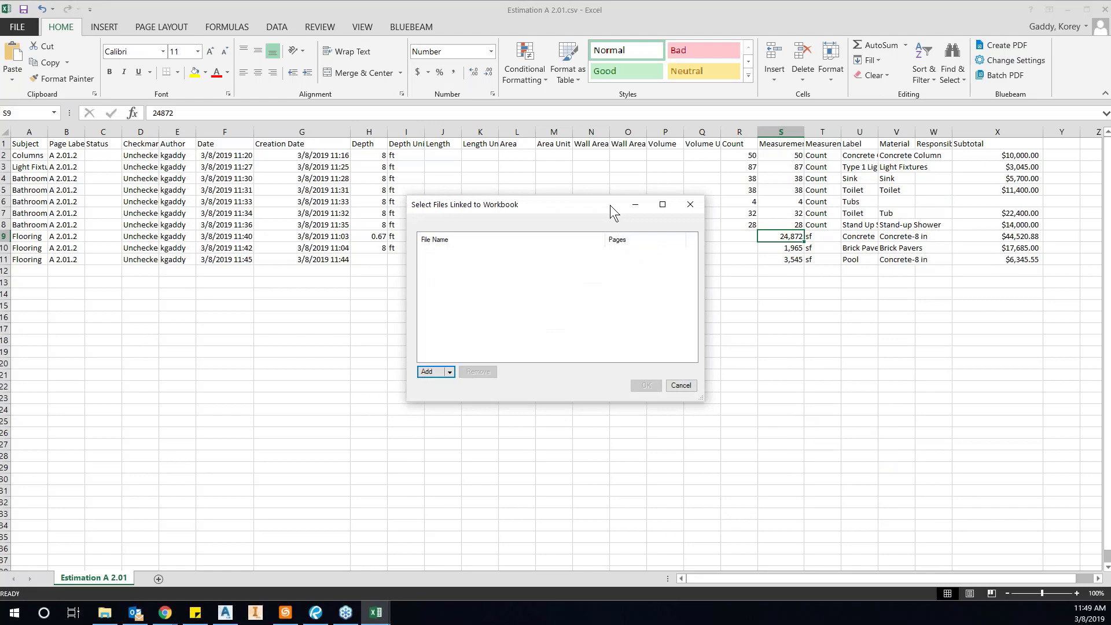
{"action": "left_click", "coordinate": [440, 372]}
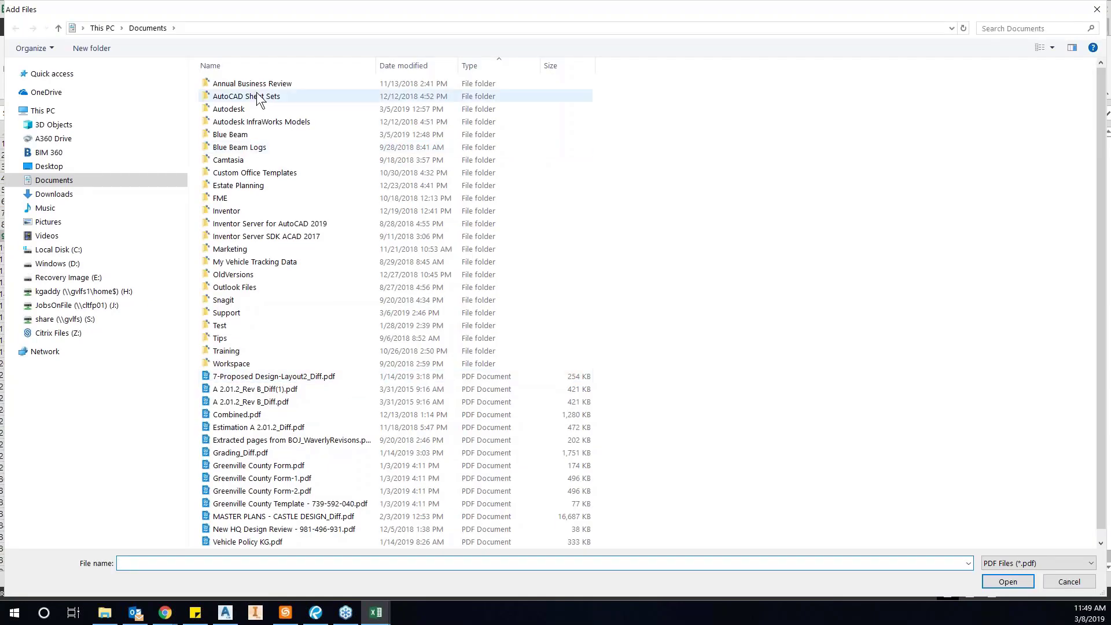
{"action": "double_click", "coordinate": [247, 137]}
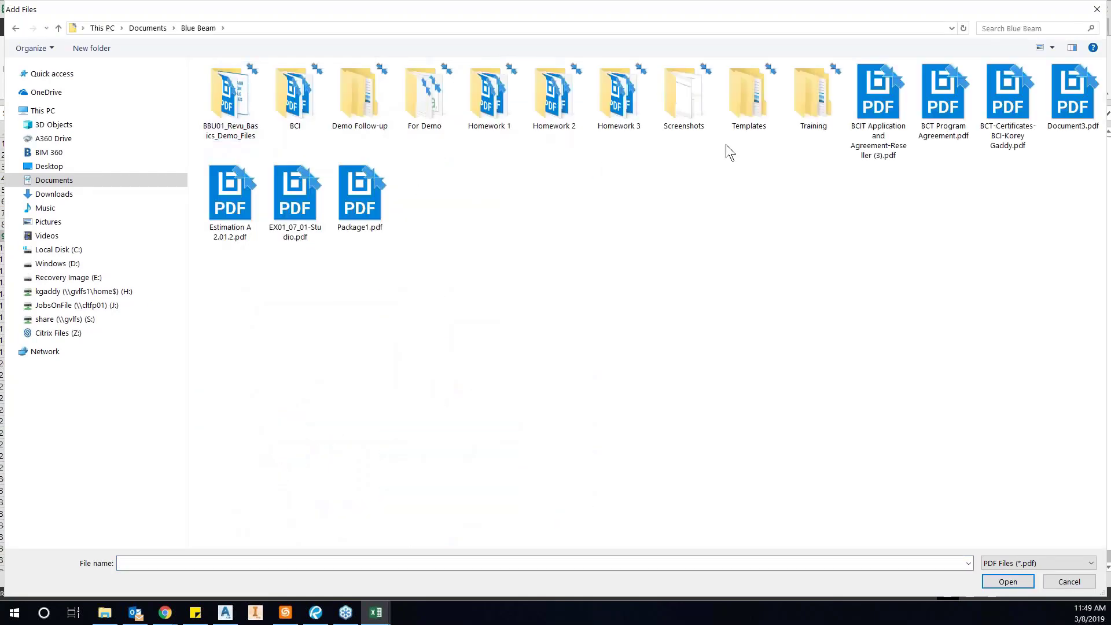
{"action": "double_click", "coordinate": [429, 107]}
{"action": "double_click", "coordinate": [285, 86]}
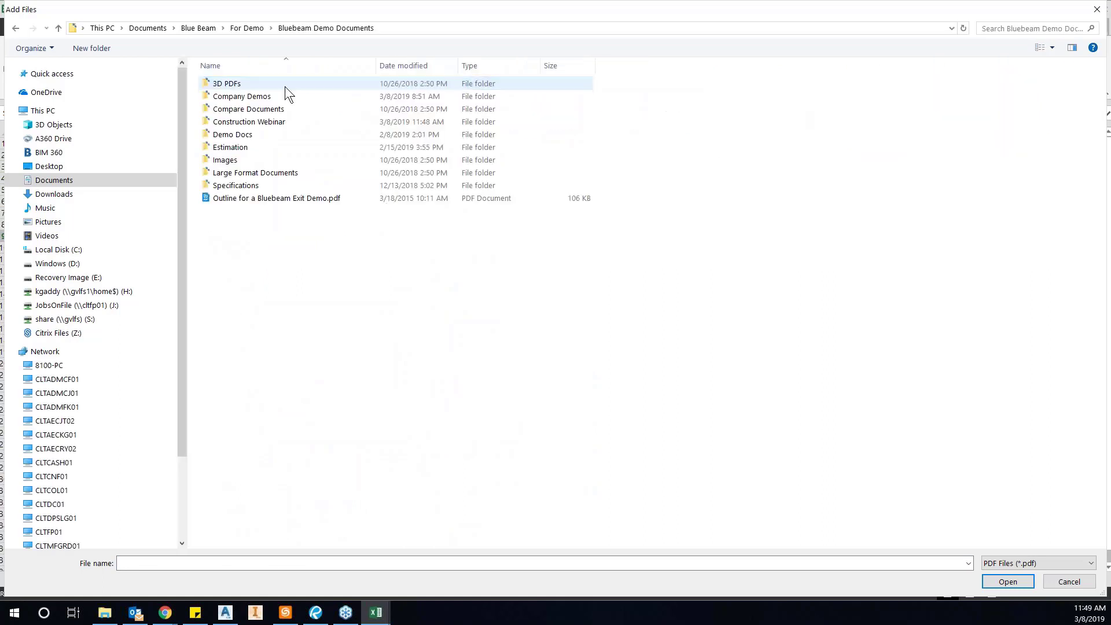
{"action": "double_click", "coordinate": [244, 123]}
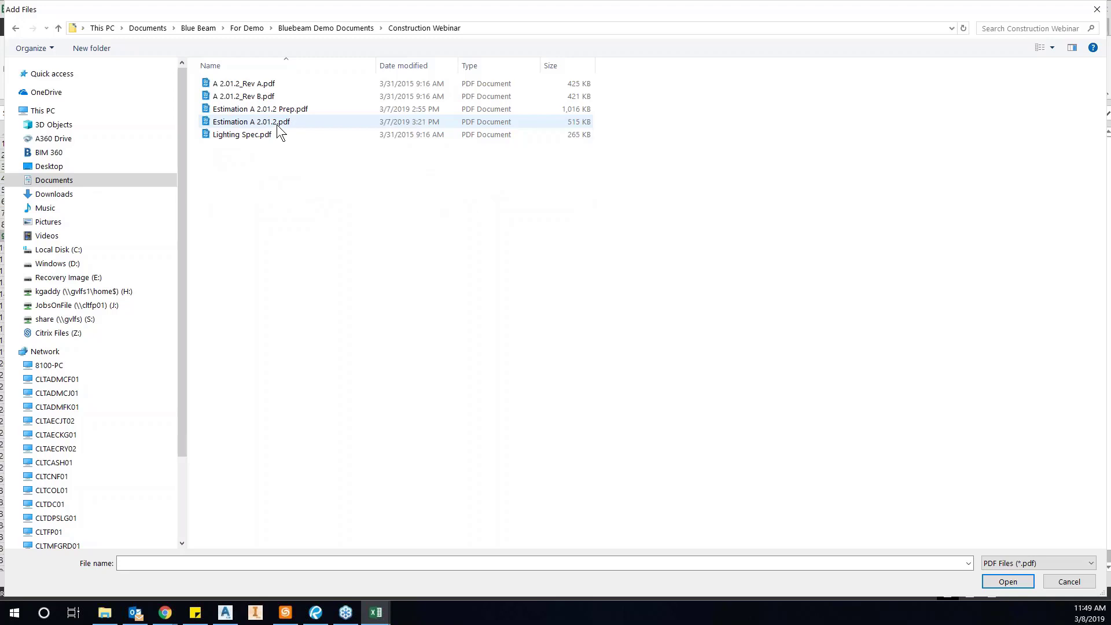
{"action": "left_click", "coordinate": [279, 128]}
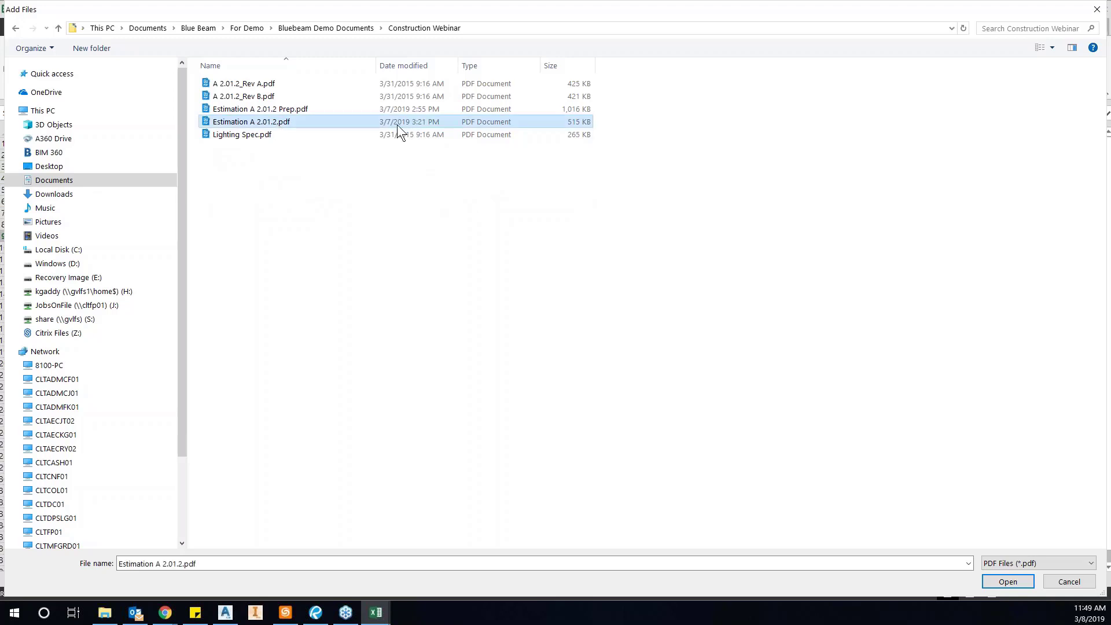
{"action": "left_click", "coordinate": [1001, 583]}
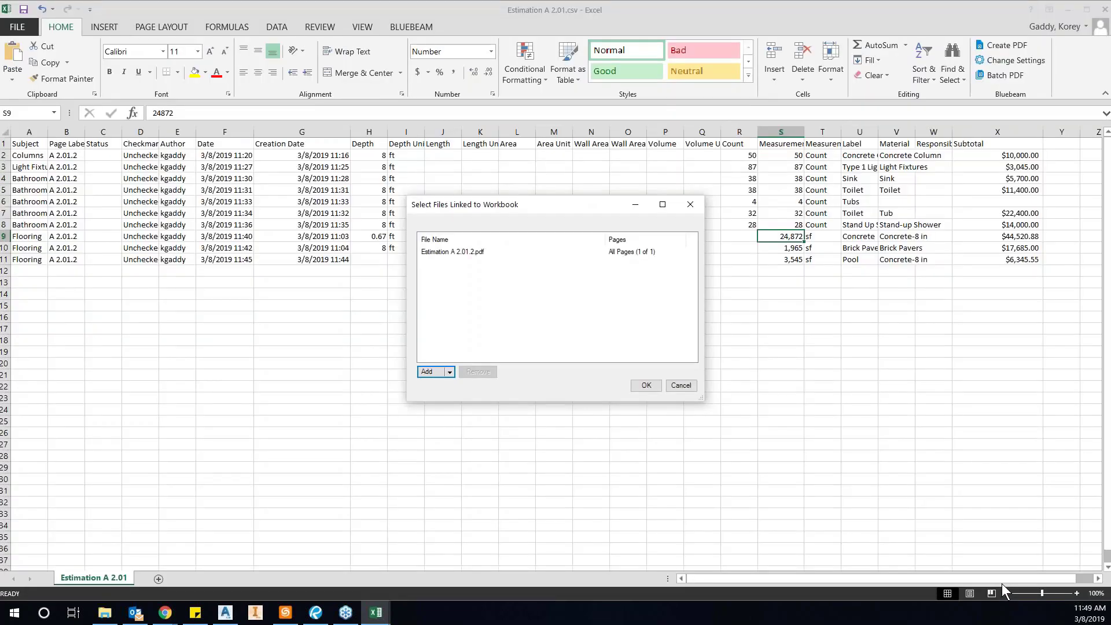
{"action": "left_click", "coordinate": [537, 252]}
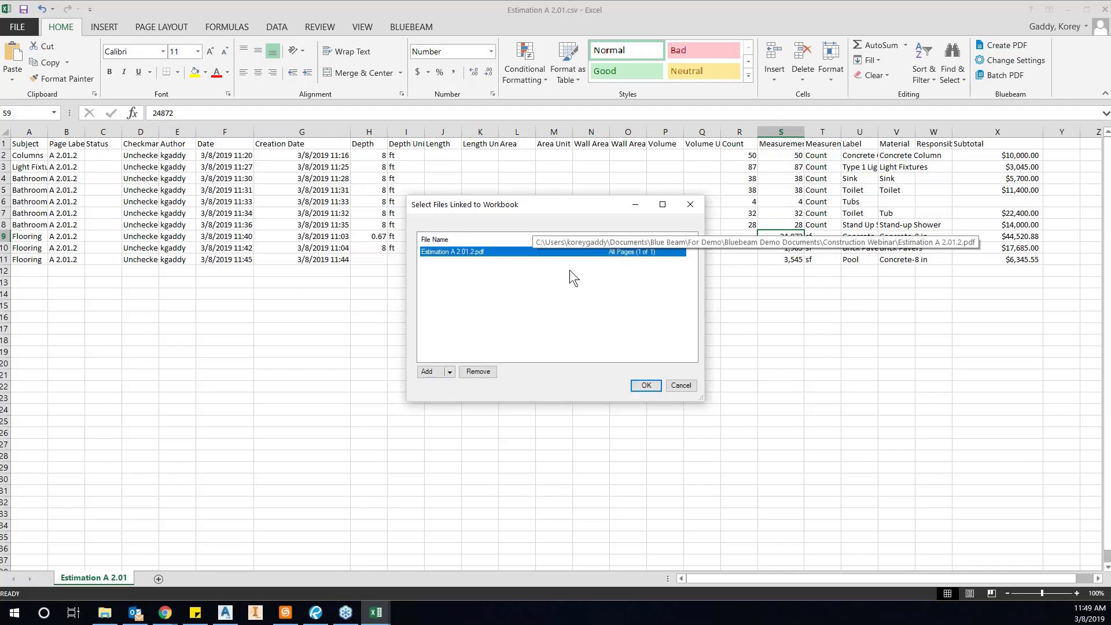
{"action": "left_click", "coordinate": [646, 387]}
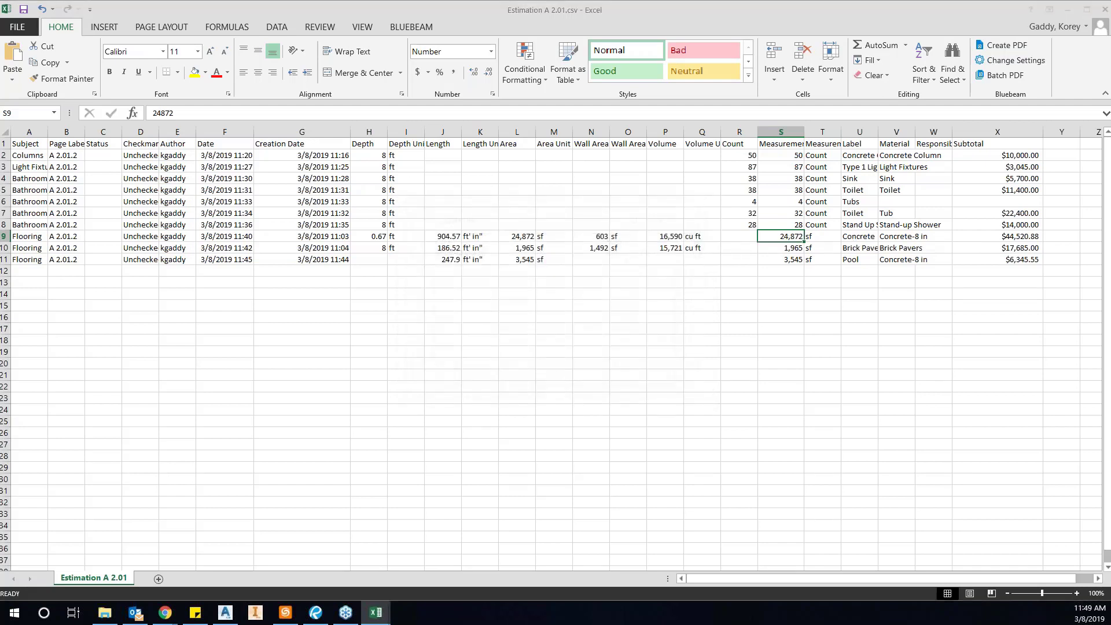
Link cell S9 to the PDF's Area total, filtered to the material Concrete-8 in, with the cell name AreaTotal1.
{"action": "left_click", "coordinate": [628, 241]}
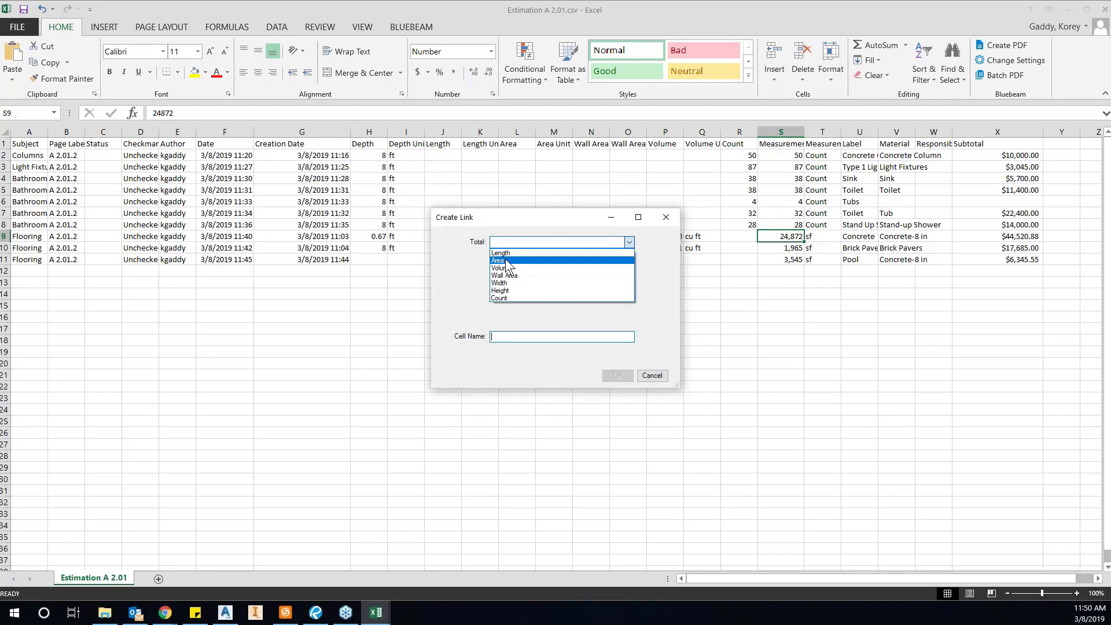
{"action": "left_click", "coordinate": [506, 260]}
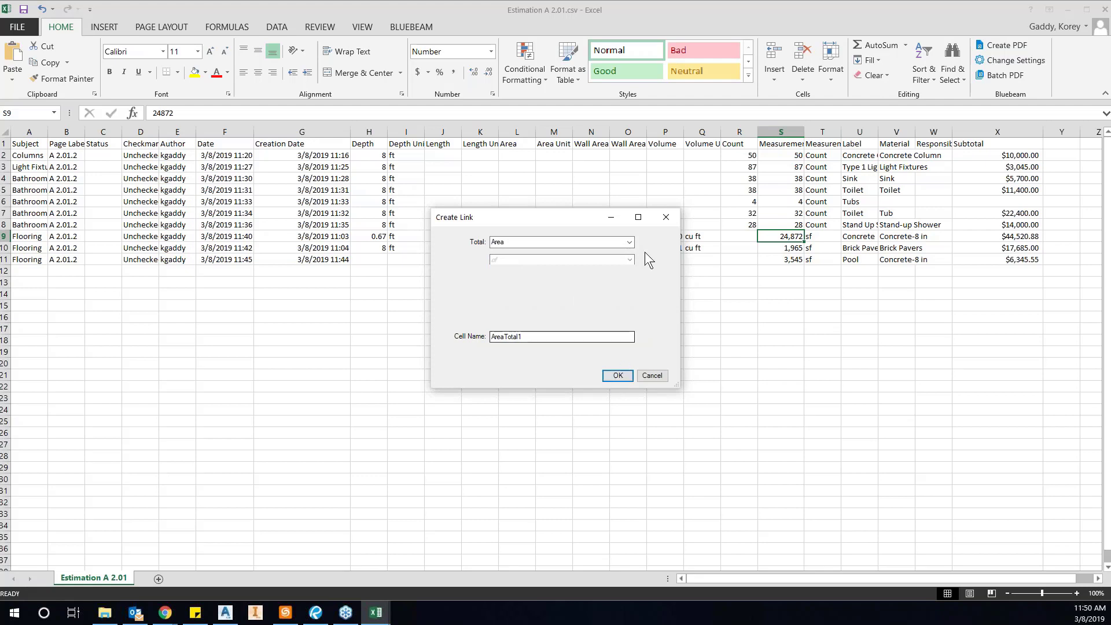
{"action": "left_click", "coordinate": [631, 259]}
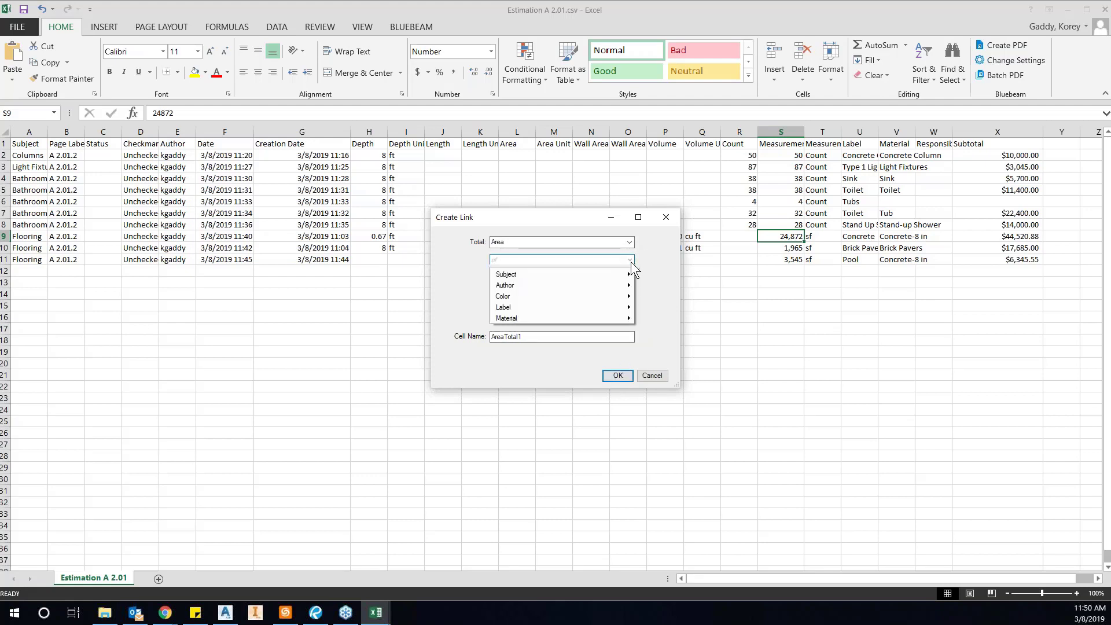
{"action": "mouse_move", "coordinate": [593, 276]}
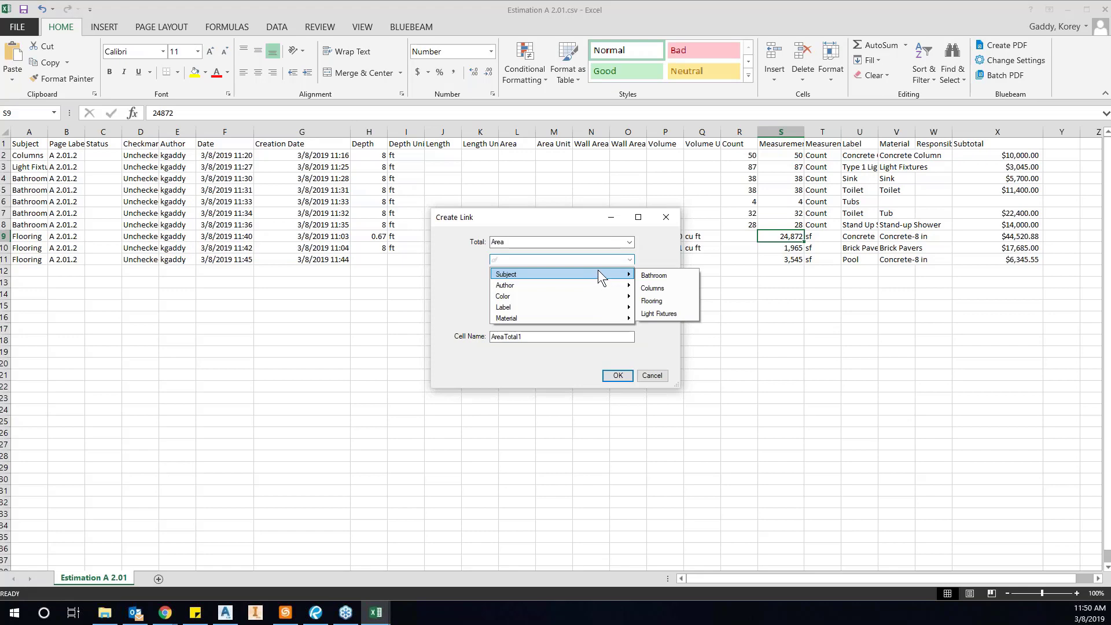
{"action": "mouse_move", "coordinate": [608, 318]}
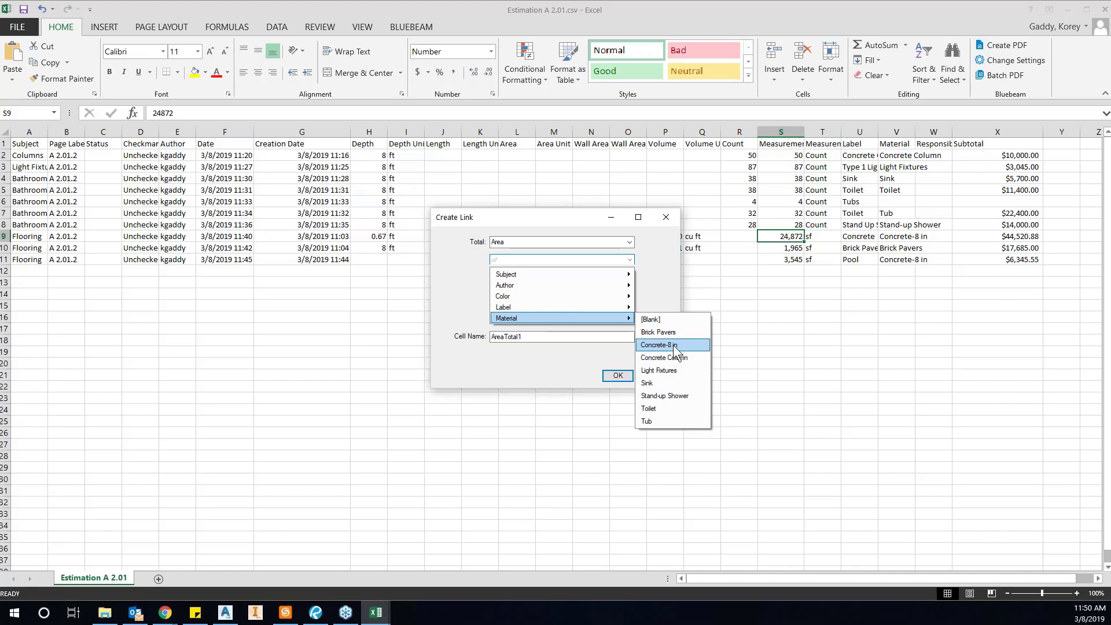
{"action": "left_click", "coordinate": [674, 347]}
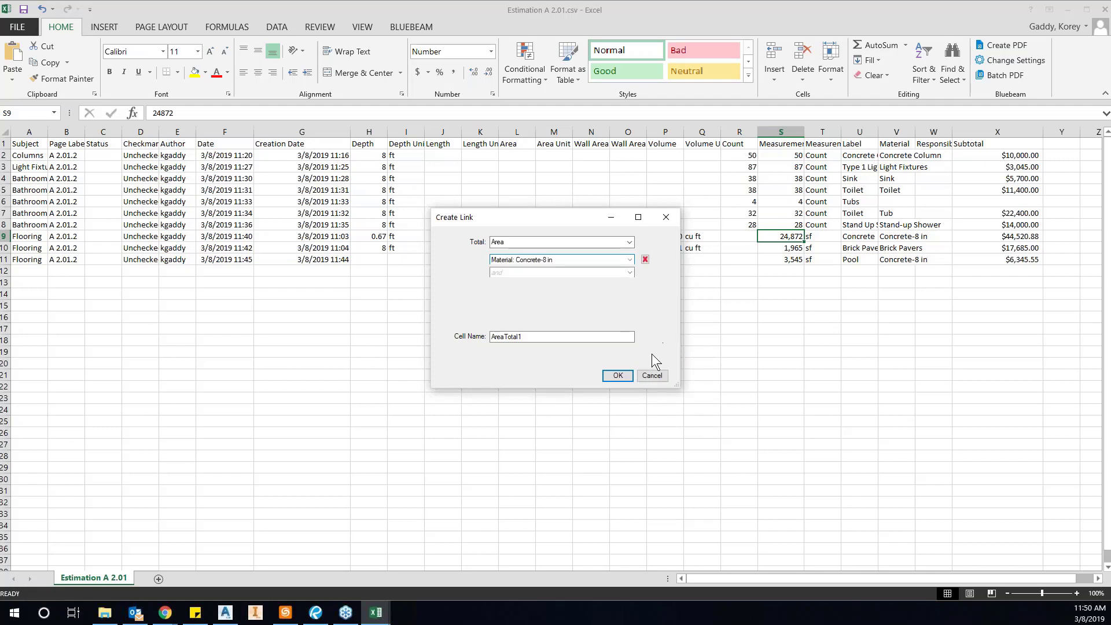
{"action": "left_click", "coordinate": [617, 376]}
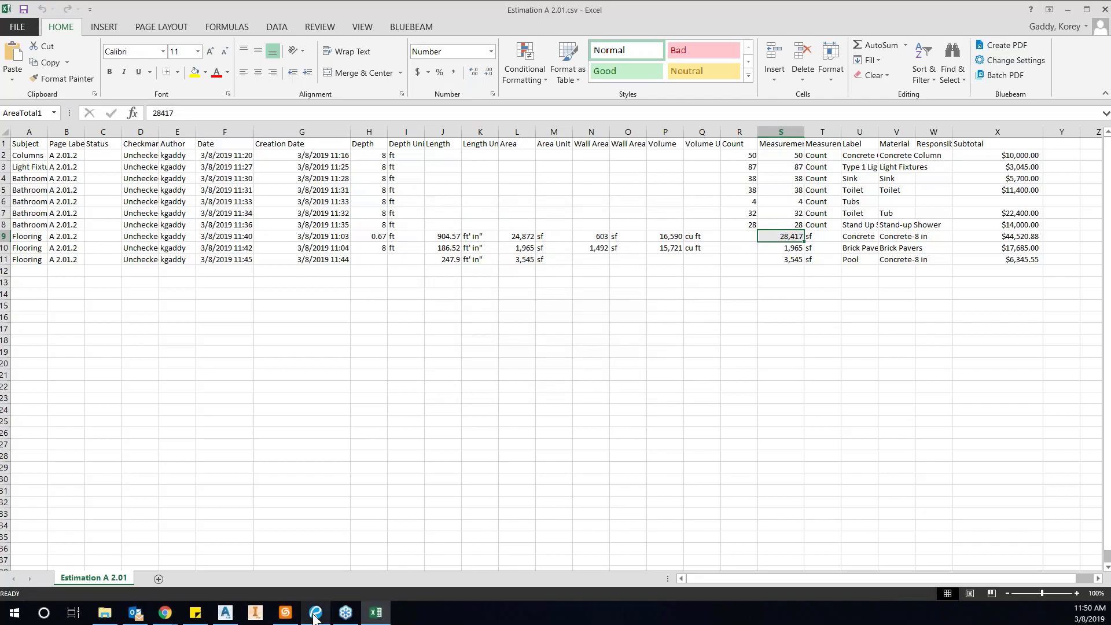
Switch to Revu and examine the Concrete and Pool area captions on the floor plan.
{"action": "key", "text": "alt+Tab"}
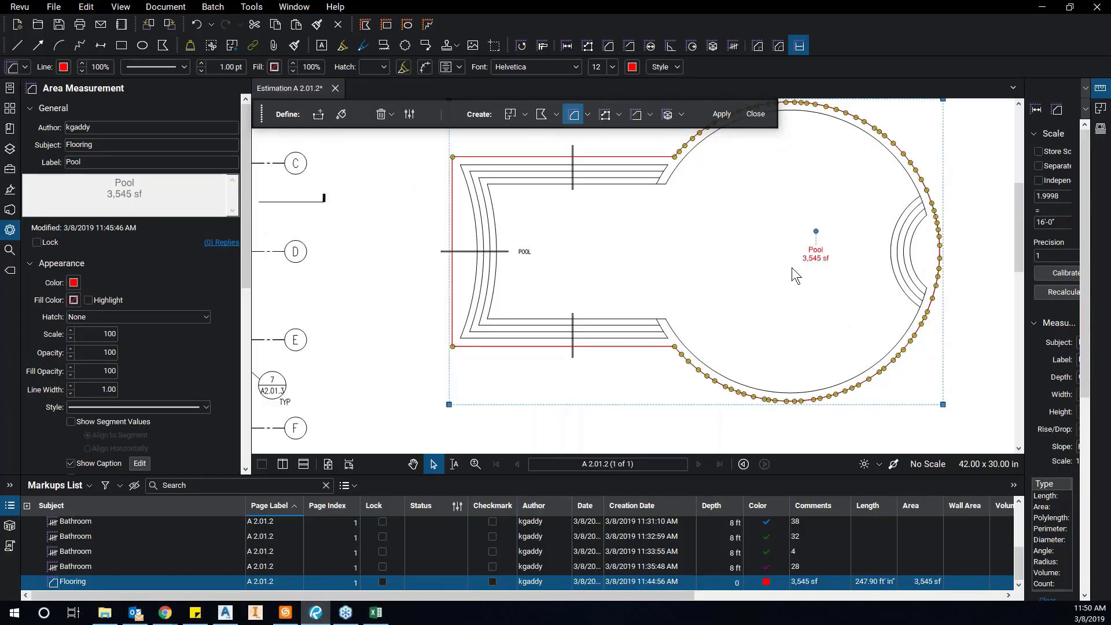
{"action": "scroll", "coordinate": [795, 273], "scroll_direction": "down", "scroll_amount": 2}
{"action": "left_click_drag", "start_coordinate": [796, 273], "coordinate": [1004, 173]}
{"action": "left_click_drag", "start_coordinate": [592, 428], "coordinate": [599, 291]}
{"action": "scroll", "coordinate": [514, 349], "scroll_direction": "up", "scroll_amount": 5}
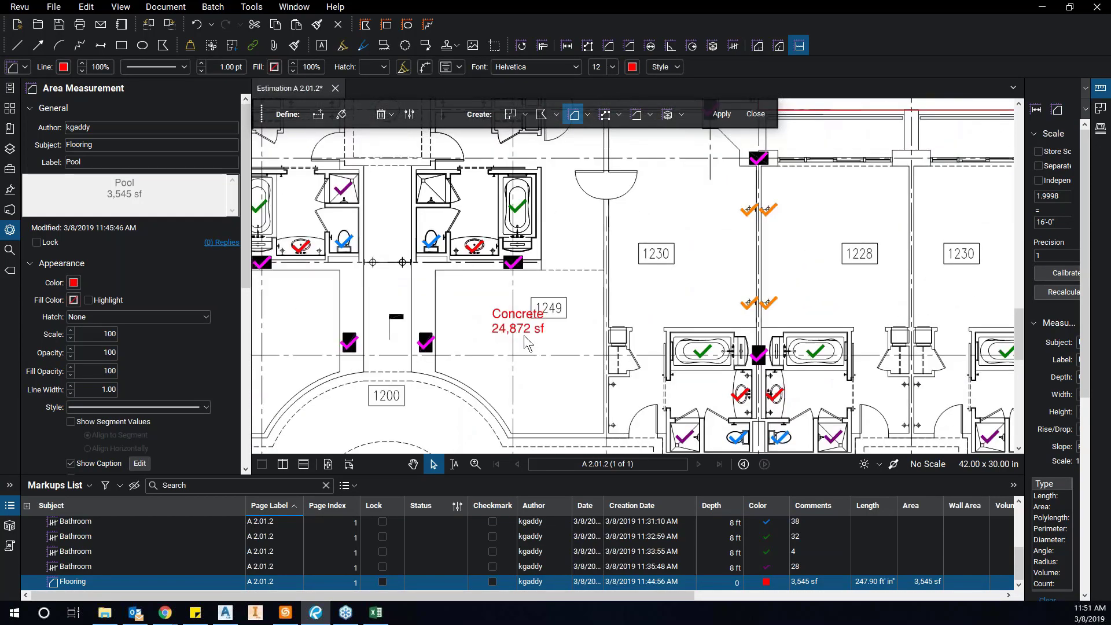
{"action": "scroll", "coordinate": [538, 342], "scroll_direction": "down", "scroll_amount": 3}
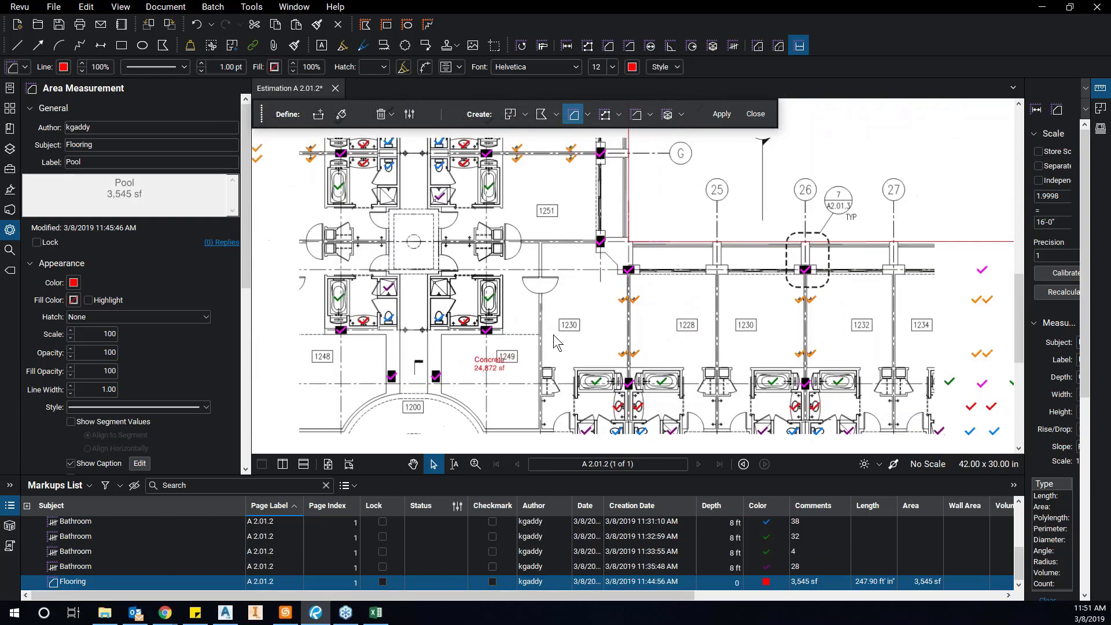
{"action": "scroll", "coordinate": [557, 342], "scroll_direction": "down", "scroll_amount": 2}
{"action": "scroll", "coordinate": [776, 250], "scroll_direction": "up", "scroll_amount": 1}
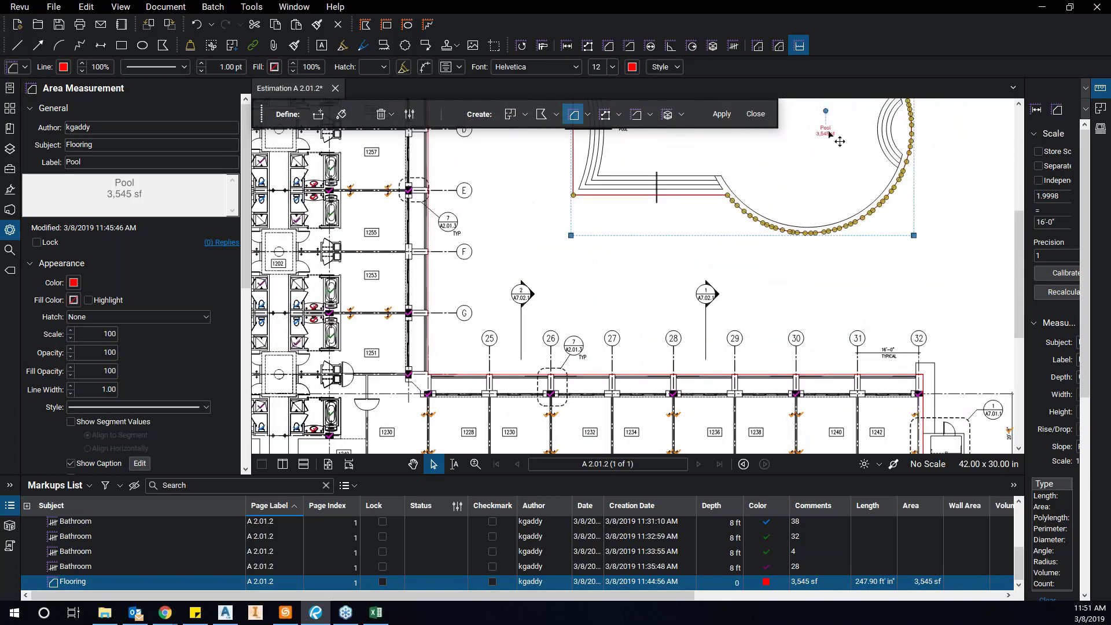
Move the Concrete flooring area's corner near gridline 25 outward, enlarging the measurement to about 25,444 sf.
{"action": "left_click_drag", "start_coordinate": [547, 370], "coordinate": [719, 273]}
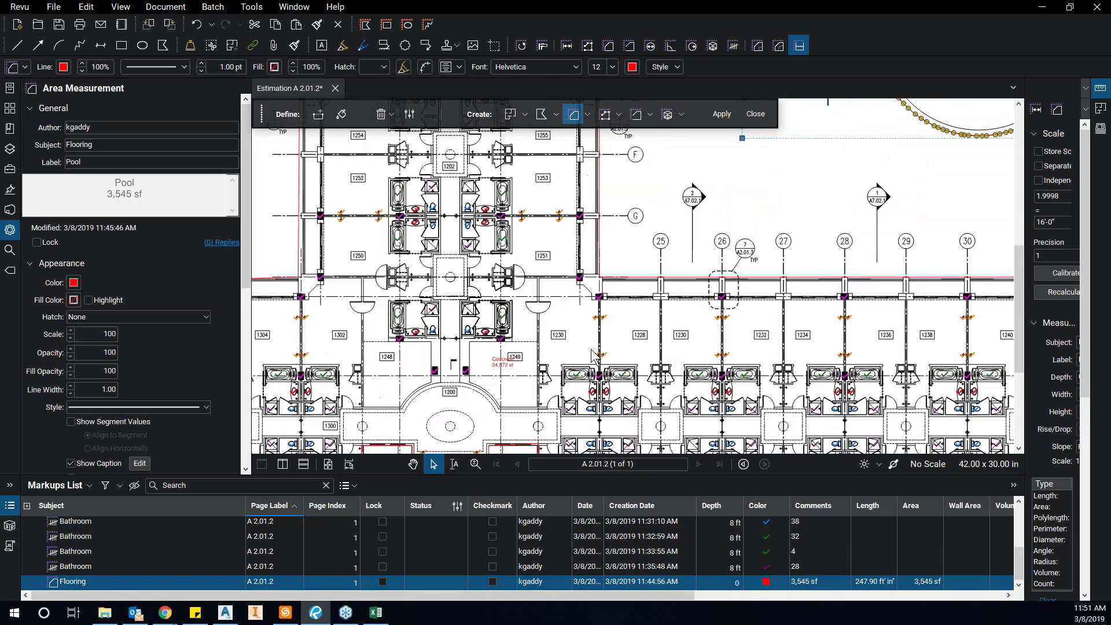
{"action": "scroll", "coordinate": [593, 357], "scroll_direction": "up", "scroll_amount": 3}
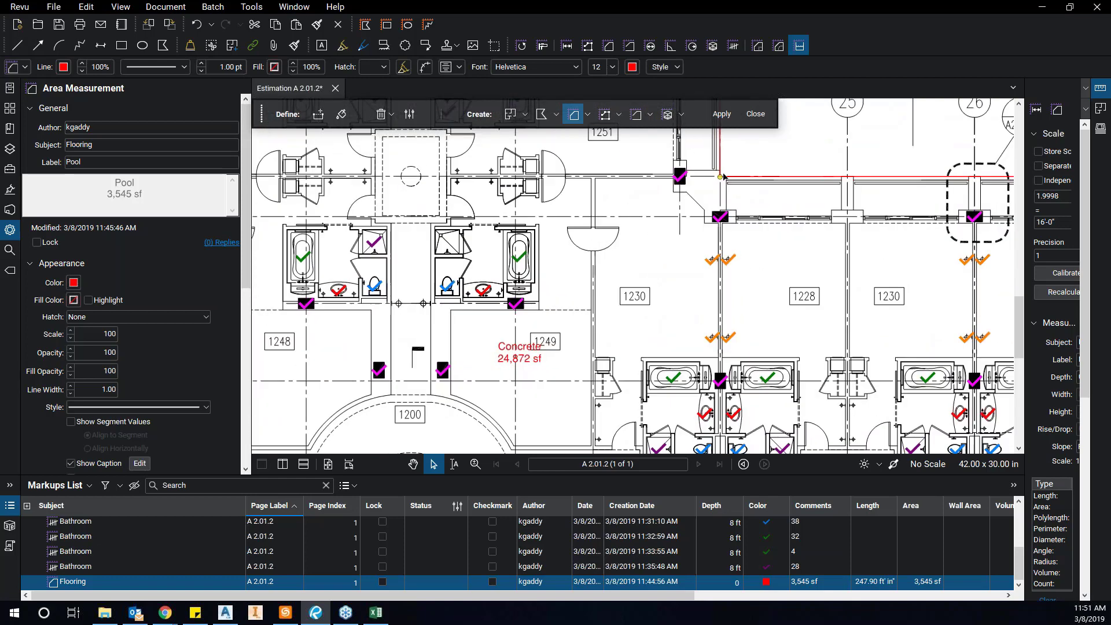
{"action": "left_click", "coordinate": [720, 191]}
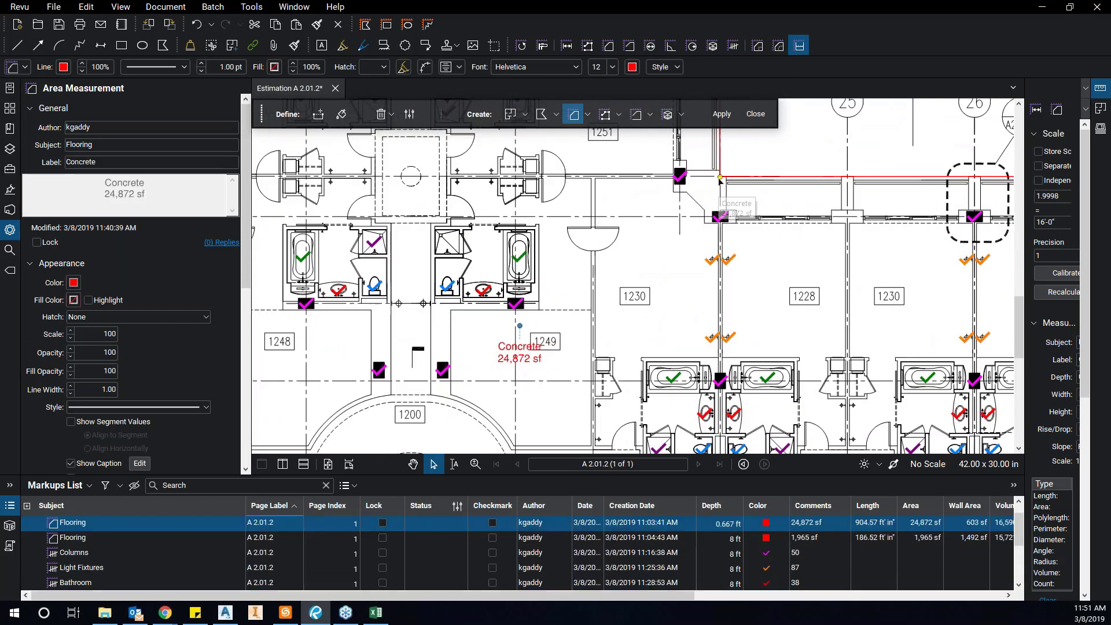
{"action": "scroll", "coordinate": [720, 195], "scroll_direction": "up", "scroll_amount": 3}
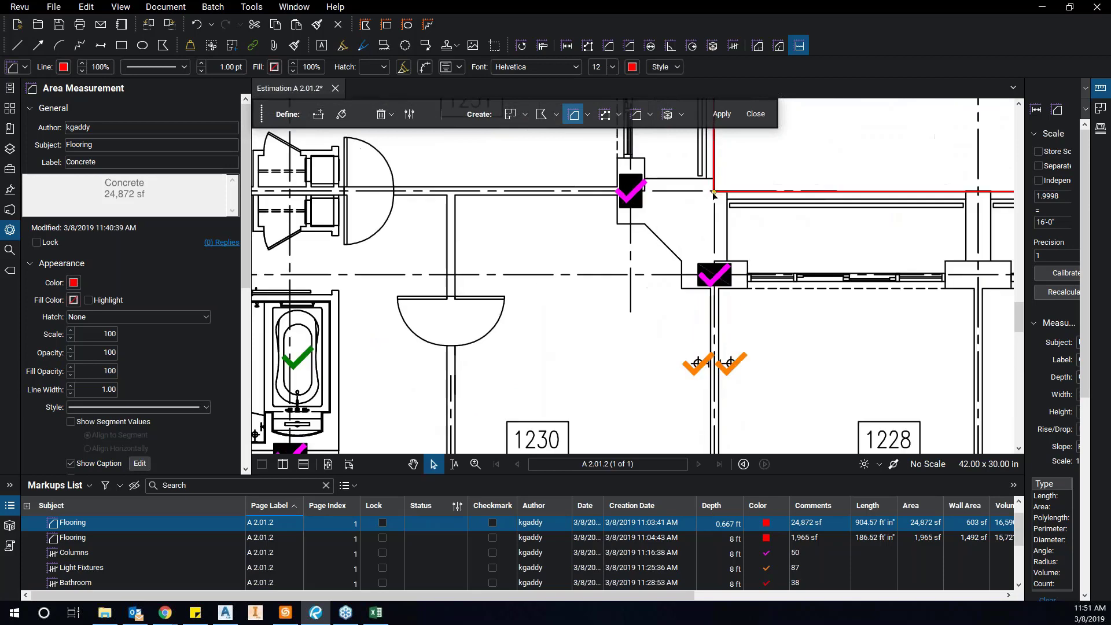
{"action": "left_click_drag", "start_coordinate": [714, 193], "coordinate": [805, 126]}
{"action": "scroll", "coordinate": [733, 197], "scroll_direction": "down", "scroll_amount": 1}
{"action": "left_click_drag", "start_coordinate": [637, 347], "coordinate": [710, 258]}
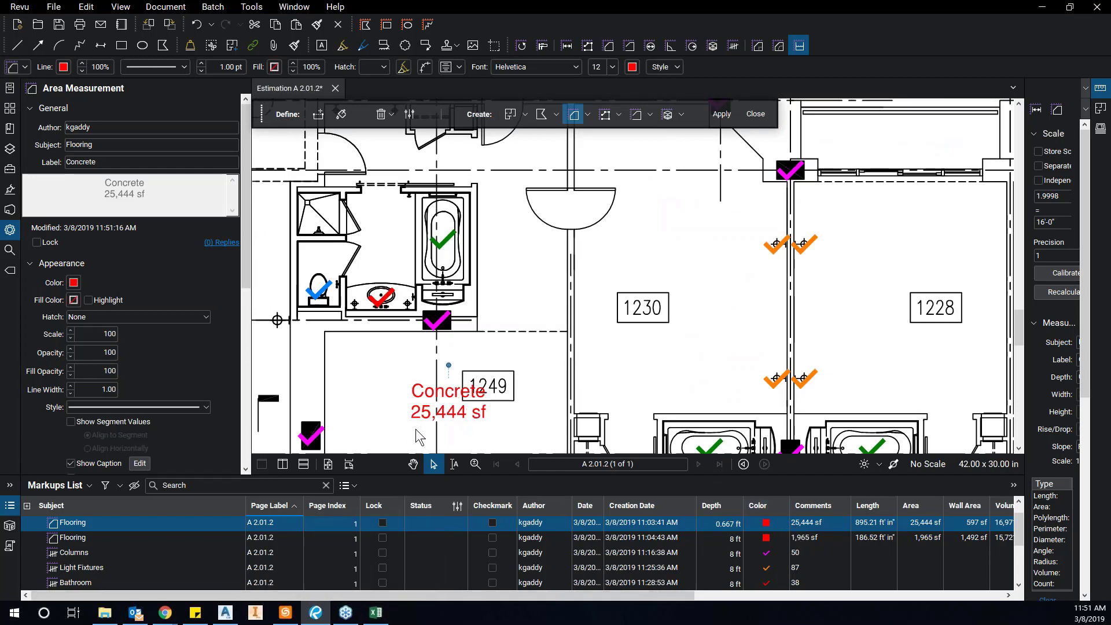
Check the Pool area's caption on the plan, then switch to Excel and check the linked total in cell S9.
{"action": "scroll", "coordinate": [474, 410], "scroll_direction": "down", "scroll_amount": 3}
{"action": "left_click_drag", "start_coordinate": [949, 110], "coordinate": [683, 321]}
{"action": "left_click_drag", "start_coordinate": [874, 150], "coordinate": [676, 304]}
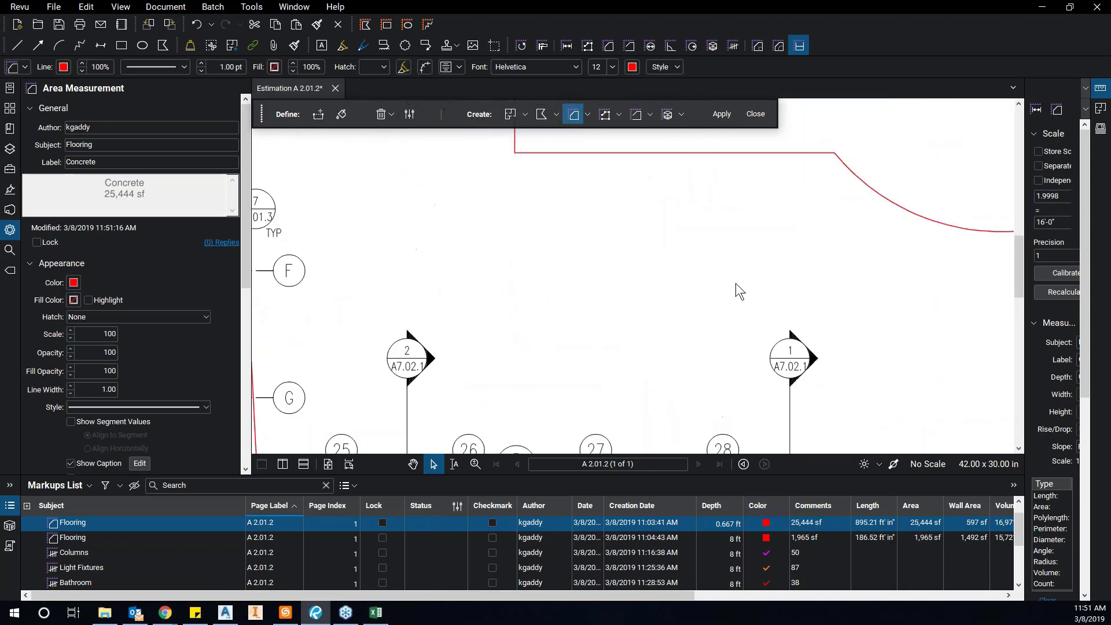
{"action": "left_click_drag", "start_coordinate": [928, 134], "coordinate": [751, 275]}
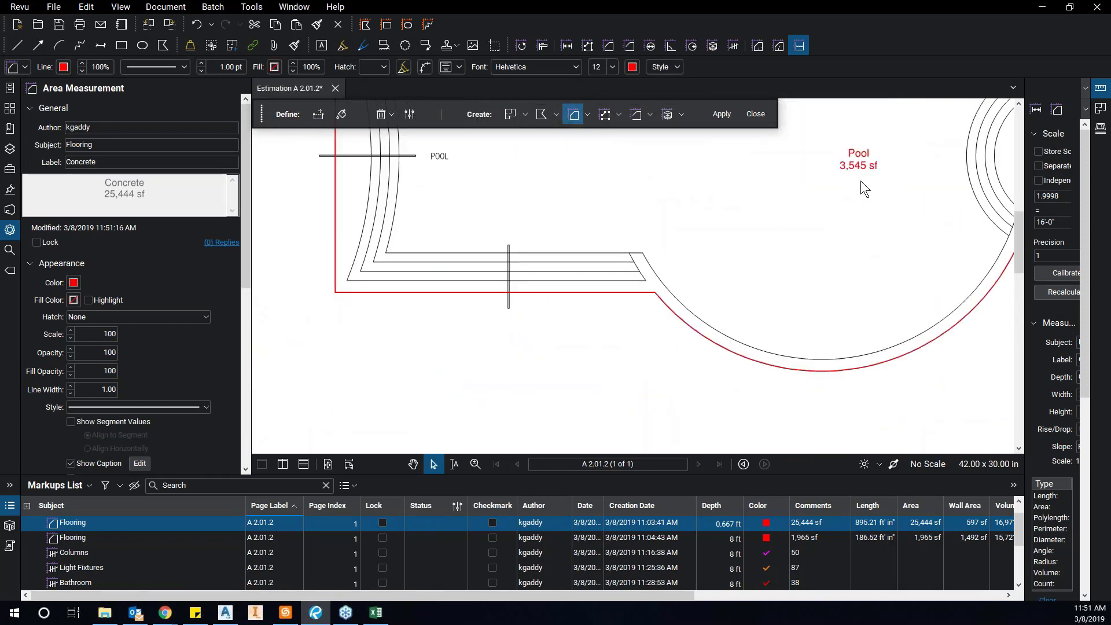
{"action": "left_click", "coordinate": [375, 612]}
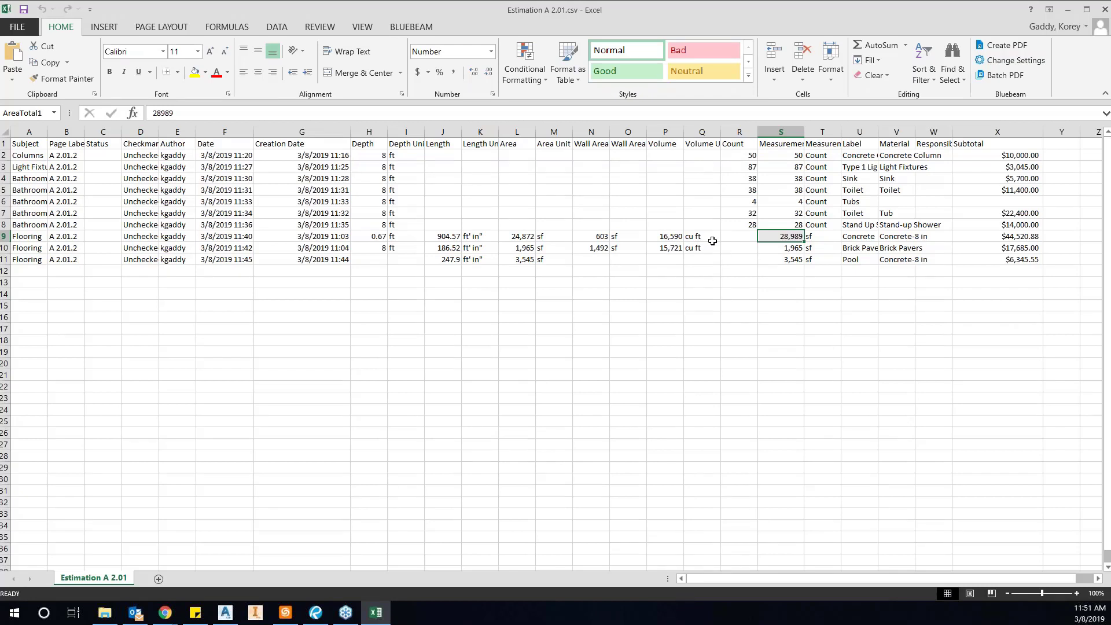
{"action": "mouse_move", "coordinate": [318, 617]}
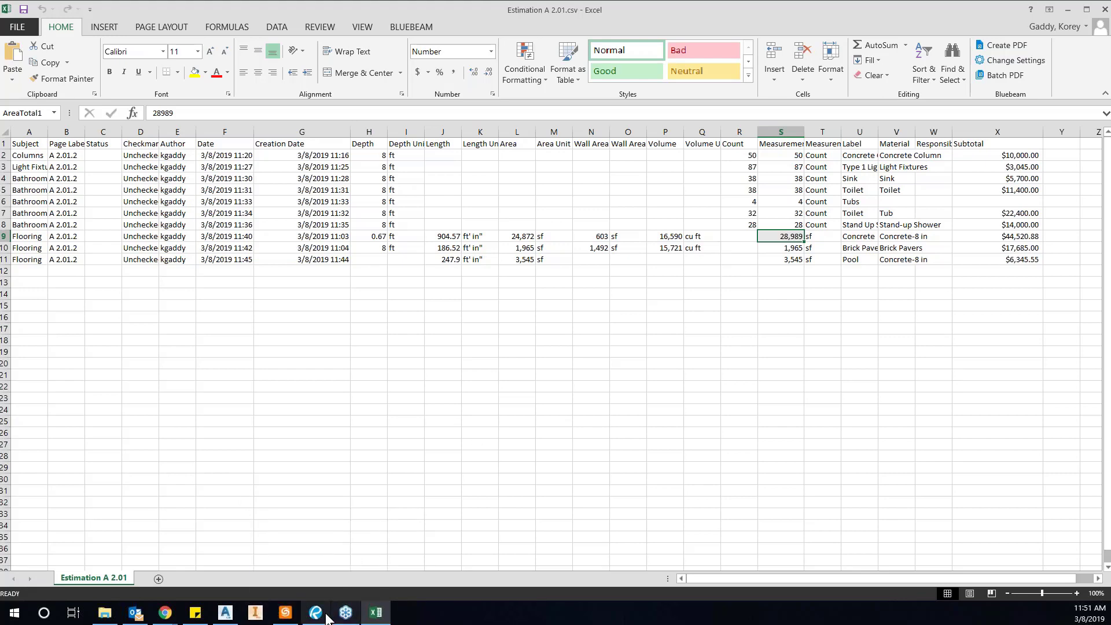
Examine the floor plan's count markups in Revu against the exported measurements in Excel, then minimize the workbook.
{"action": "left_click", "coordinate": [316, 613]}
{"action": "scroll", "coordinate": [528, 350], "scroll_direction": "down", "scroll_amount": 3}
{"action": "scroll", "coordinate": [735, 315], "scroll_direction": "up", "scroll_amount": 2}
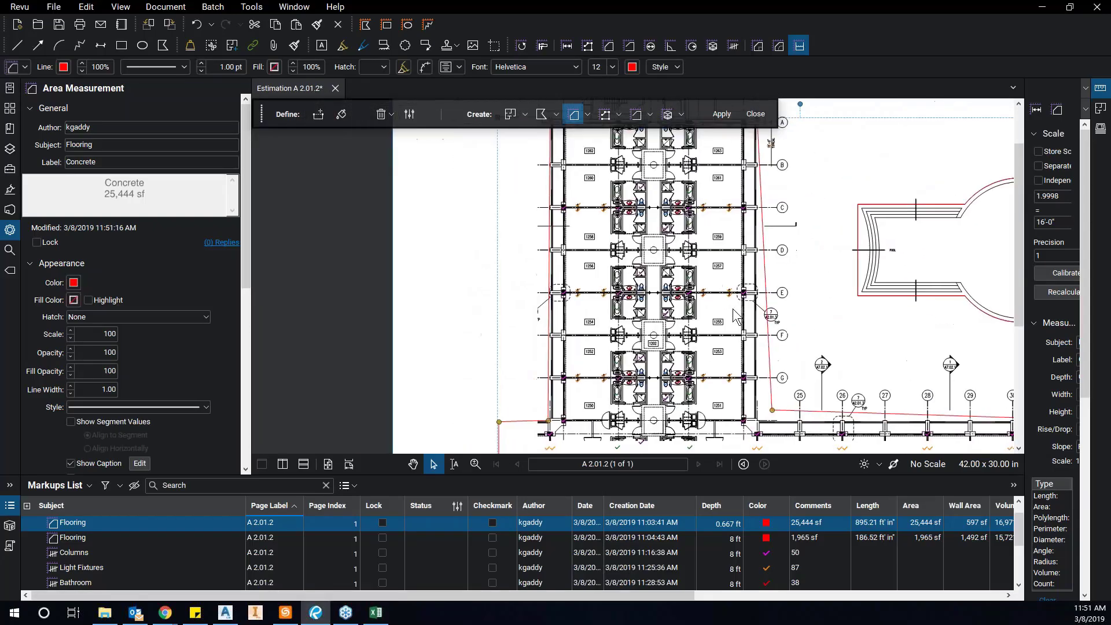
{"action": "scroll", "coordinate": [734, 315], "scroll_direction": "up", "scroll_amount": 5}
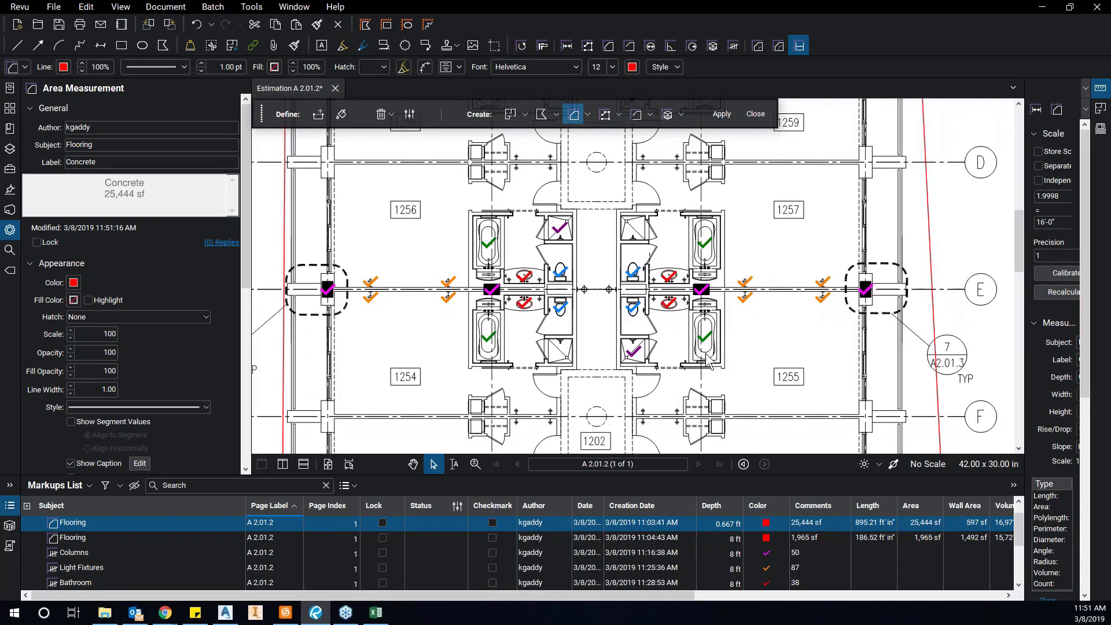
{"action": "left_click", "coordinate": [376, 612]}
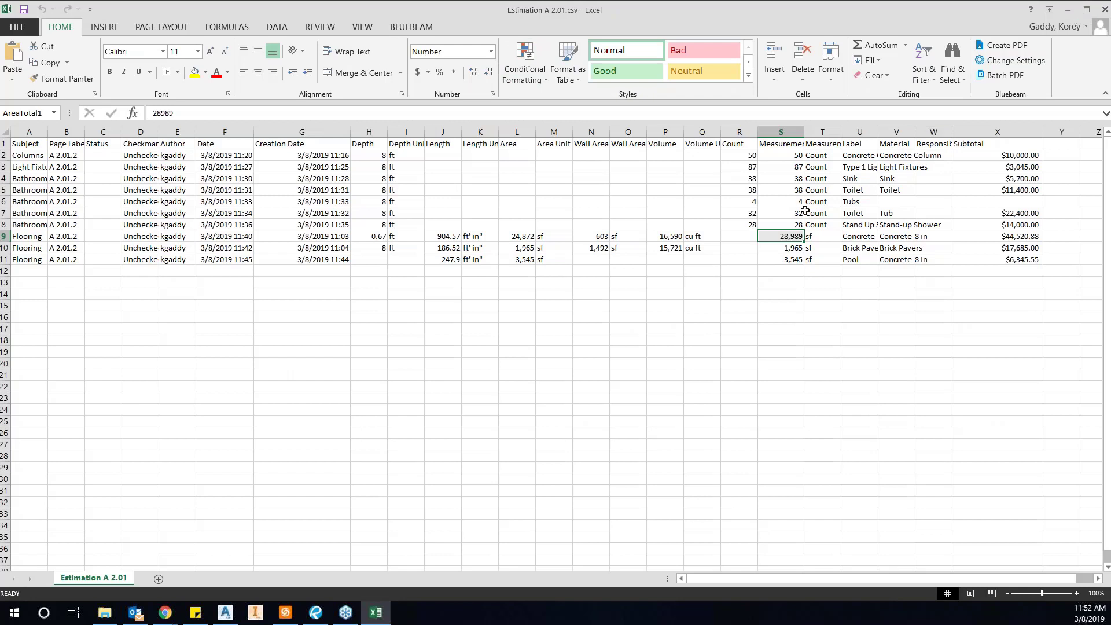
{"action": "left_click", "coordinate": [1067, 9]}
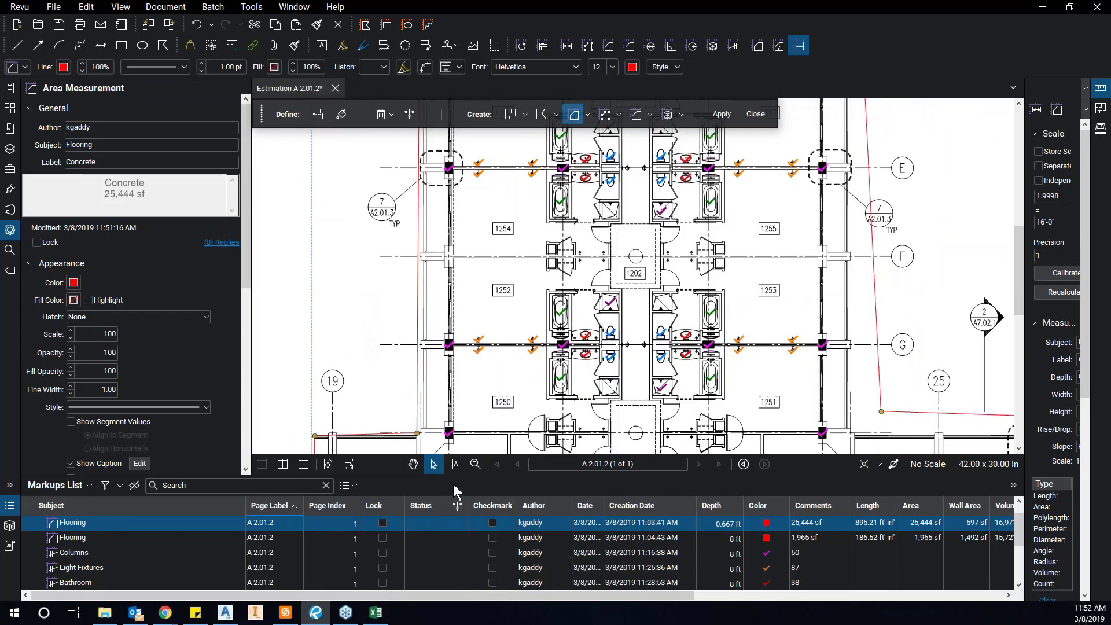
Select the orange Type 1 Light count near room 1252 and examine its Add to Tool Chest option.
{"action": "scroll", "coordinate": [539, 331], "scroll_direction": "up", "scroll_amount": 5}
{"action": "left_click", "coordinate": [527, 364]}
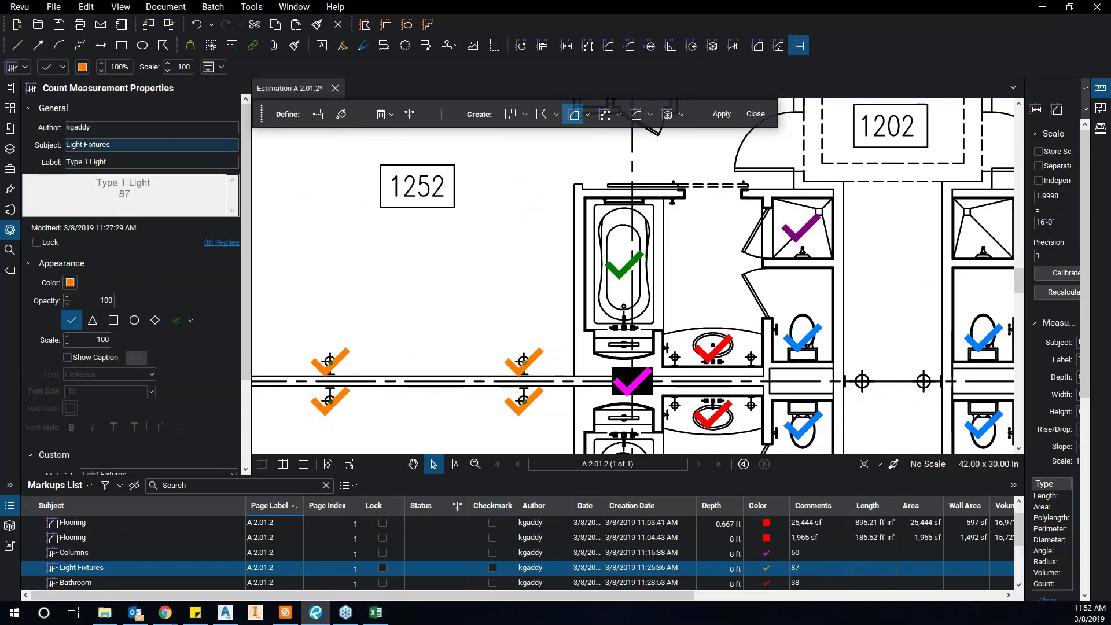
{"action": "right_click", "coordinate": [524, 361]}
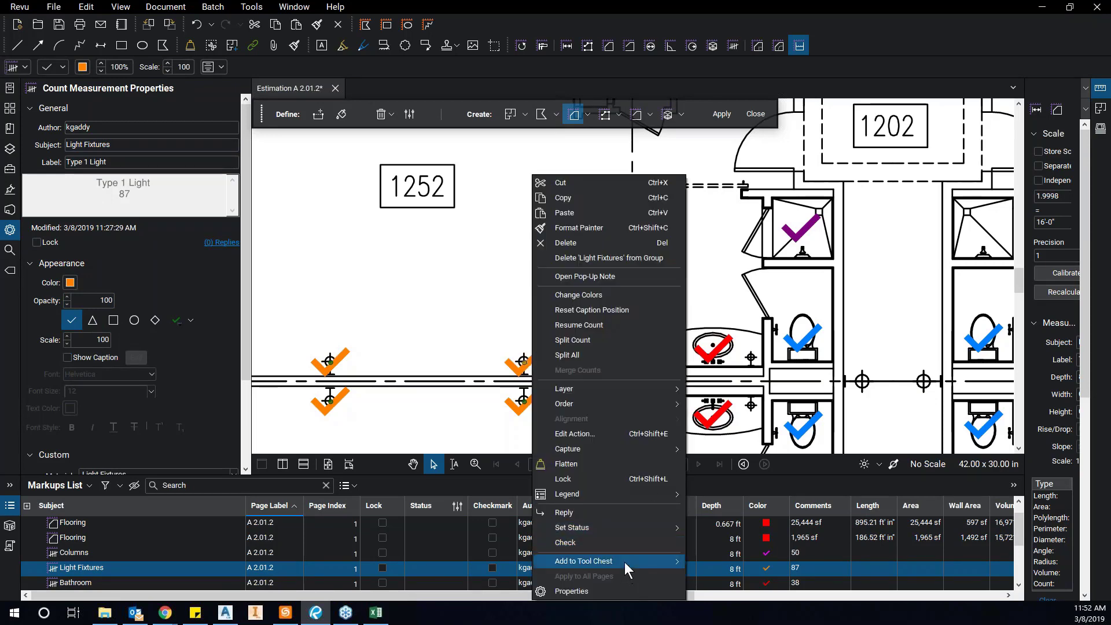
{"action": "mouse_move", "coordinate": [626, 562]}
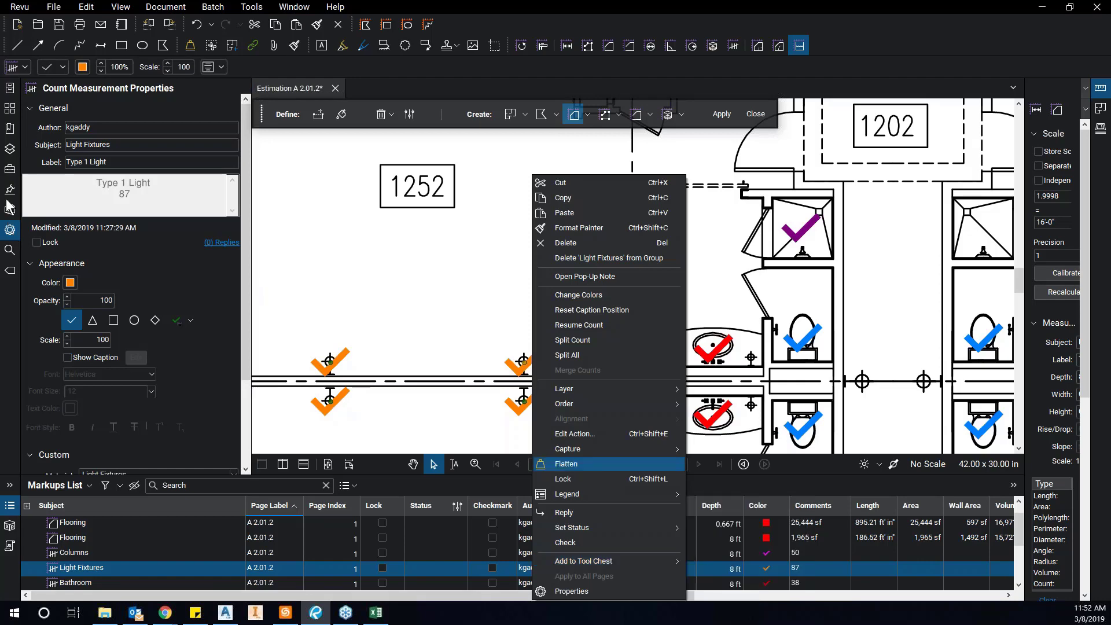
Open the Tool Chest, review the list in Manage Tool Sets and close the dialog.
{"action": "left_click", "coordinate": [10, 169]}
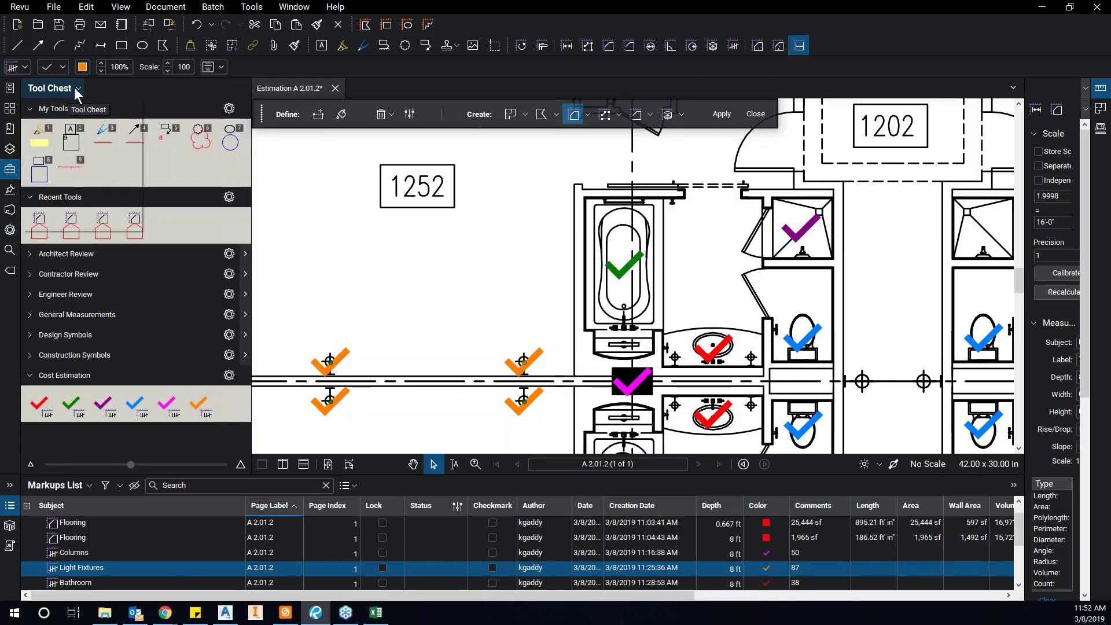
{"action": "left_click", "coordinate": [77, 89]}
{"action": "left_click", "coordinate": [71, 224]}
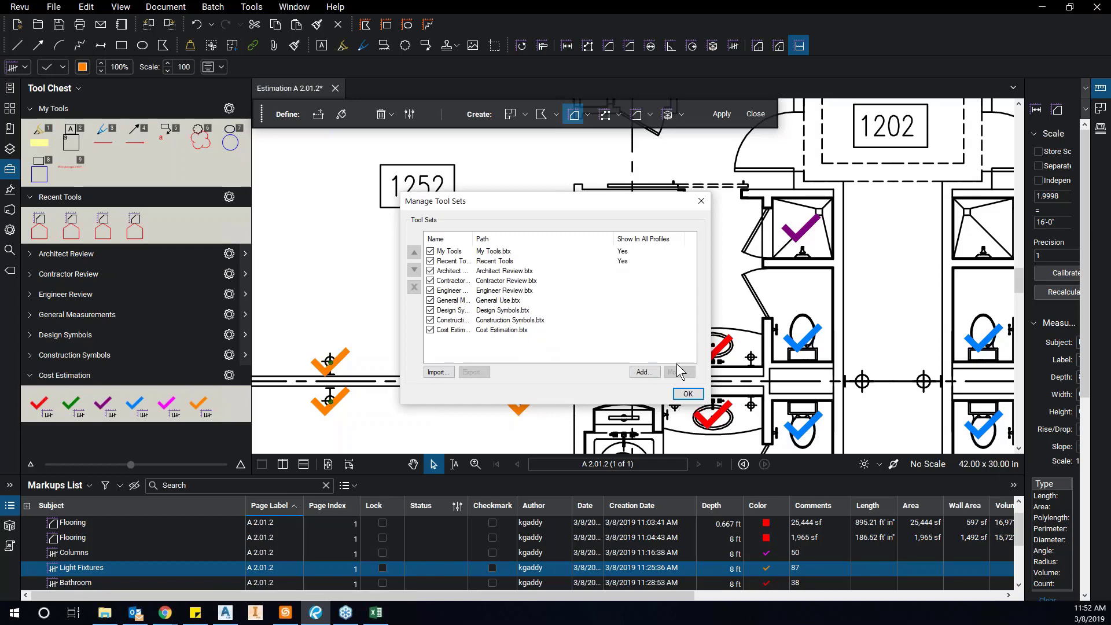
{"action": "left_click", "coordinate": [686, 394]}
Select the red Sink count, review which tool sets its properties offer for Add to Tool Chest, and deselect it.
{"action": "left_click", "coordinate": [723, 358]}
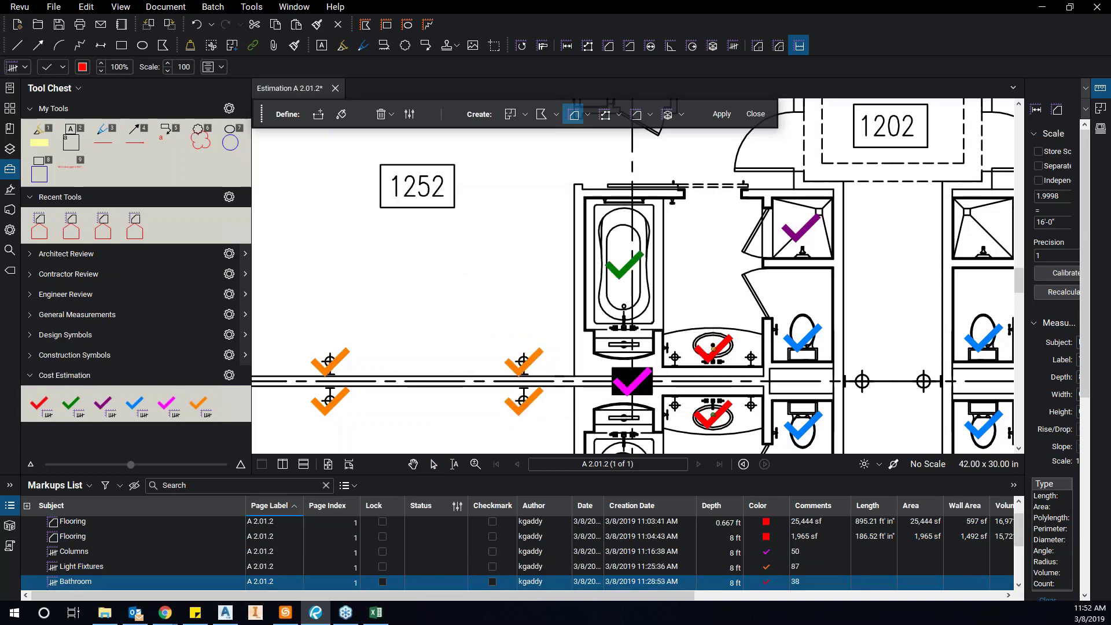
{"action": "right_click", "coordinate": [717, 356]}
{"action": "mouse_move", "coordinate": [816, 567]}
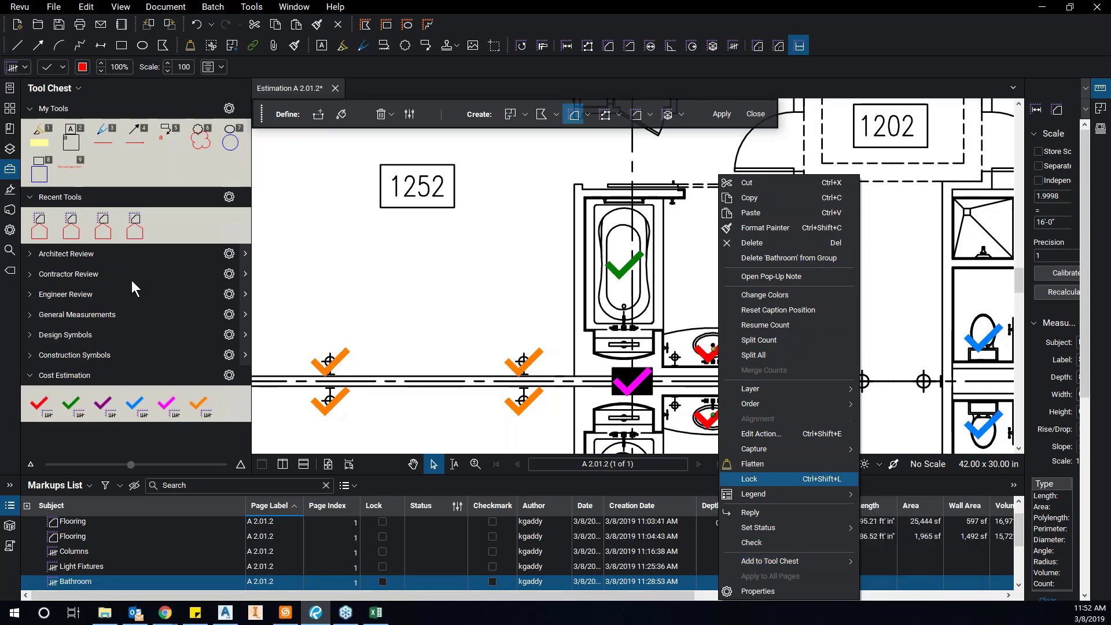
{"action": "left_click", "coordinate": [10, 230]}
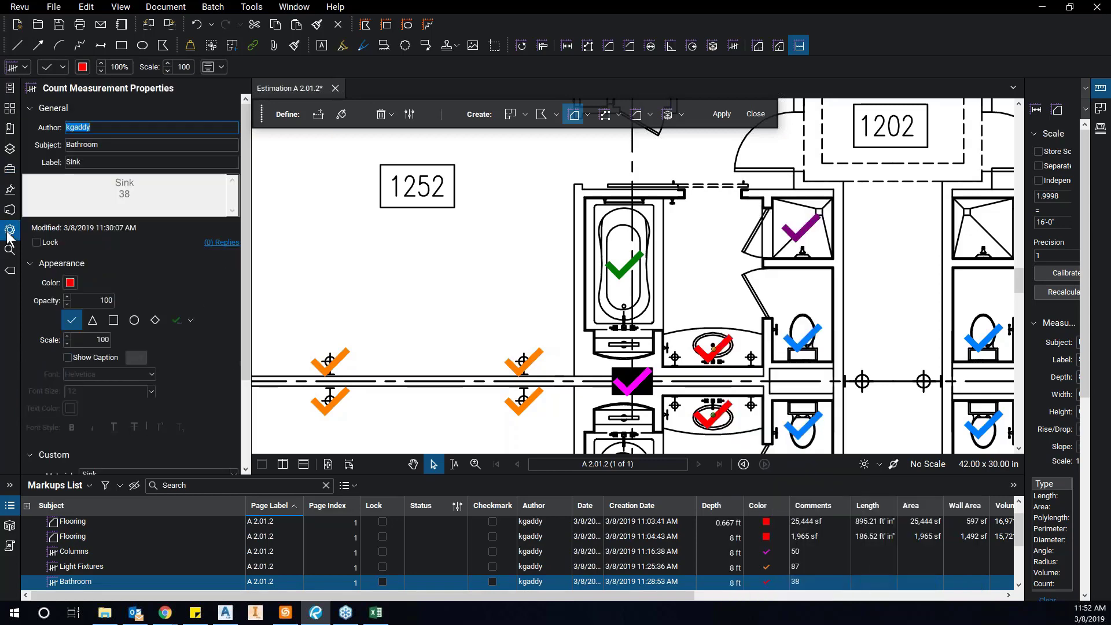
{"action": "scroll", "coordinate": [55, 318], "scroll_direction": "down", "scroll_amount": 3}
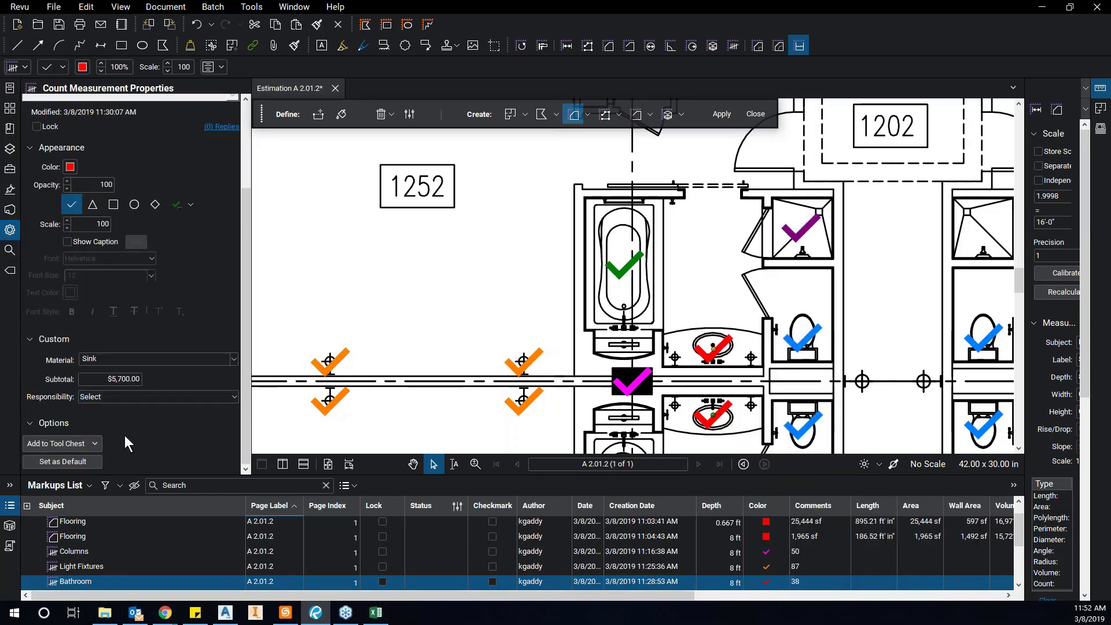
{"action": "left_click", "coordinate": [96, 445]}
{"action": "left_click", "coordinate": [95, 446]}
{"action": "left_click", "coordinate": [95, 446]}
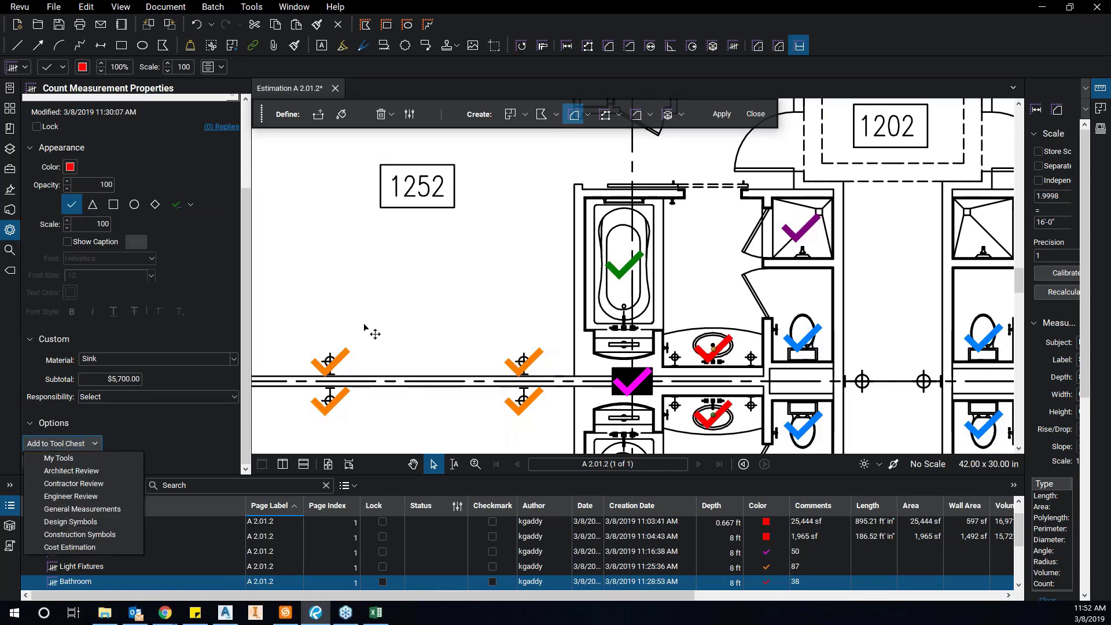
{"action": "left_click", "coordinate": [412, 331]}
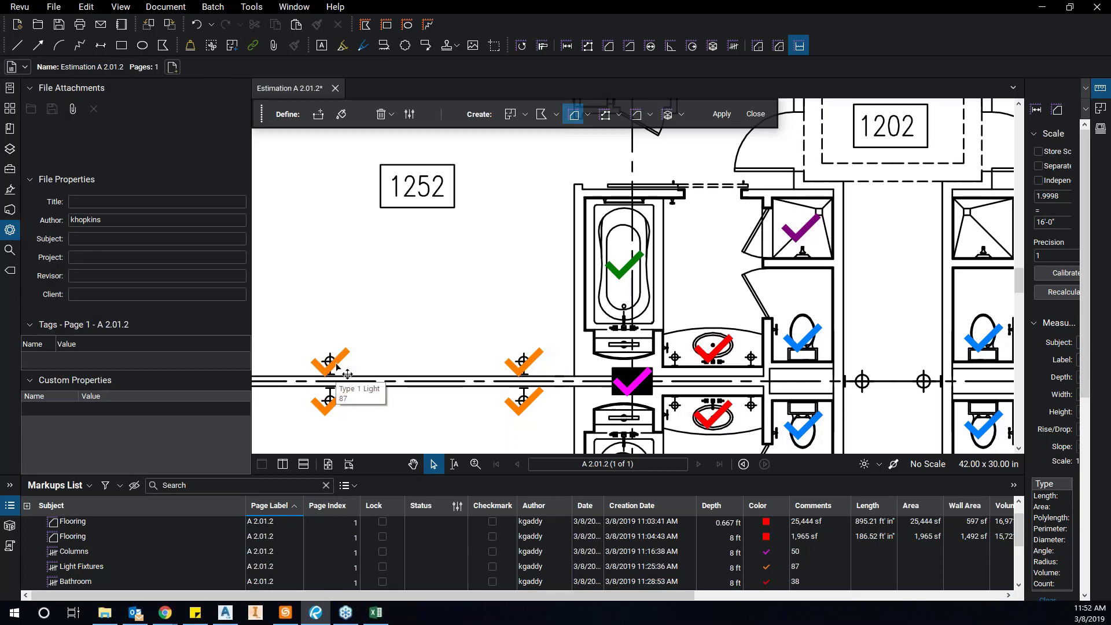
Review the custom columns in the Markups List's Manage Columns dialog, select the Material column, and close the dialog without changes.
{"action": "scroll", "coordinate": [351, 372], "scroll_direction": "down", "scroll_amount": 2}
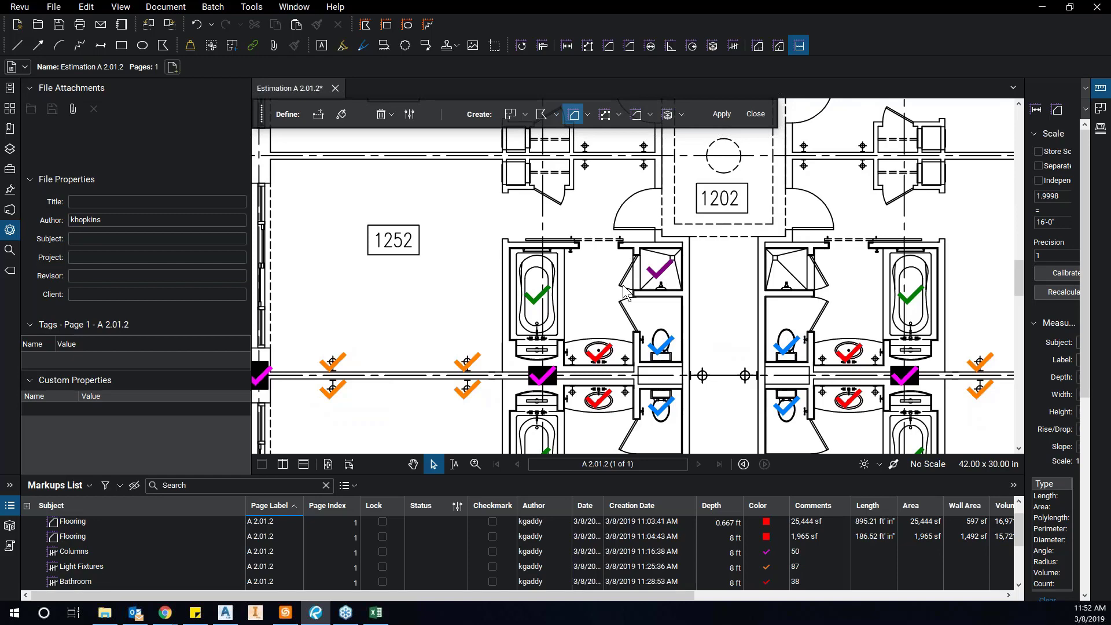
{"action": "scroll", "coordinate": [623, 292], "scroll_direction": "down", "scroll_amount": 3}
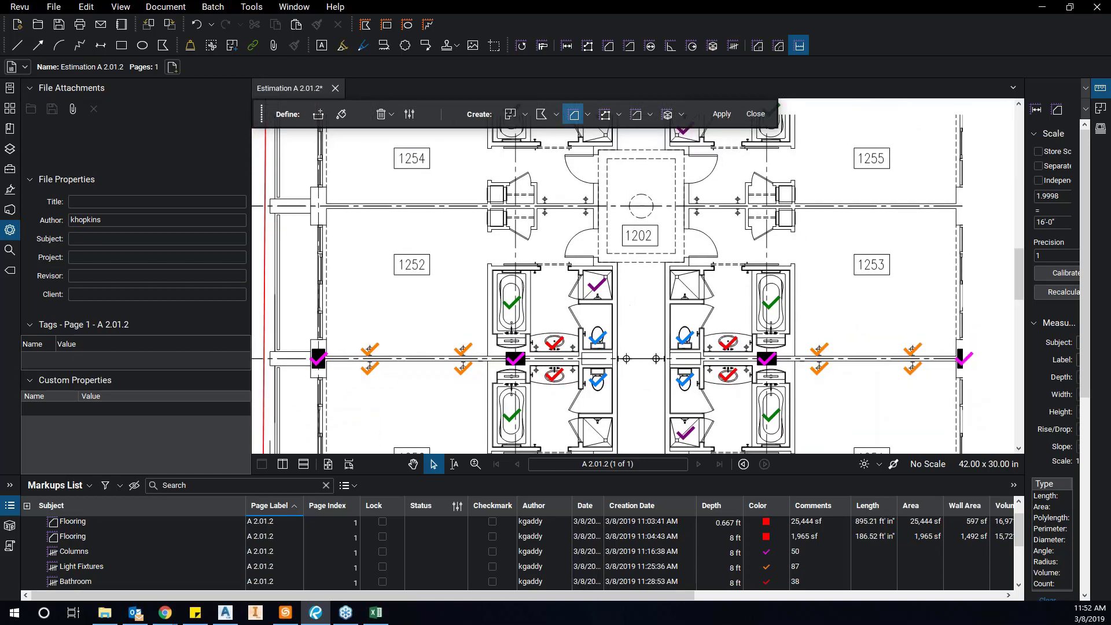
{"action": "scroll", "coordinate": [746, 320], "scroll_direction": "down", "scroll_amount": 2}
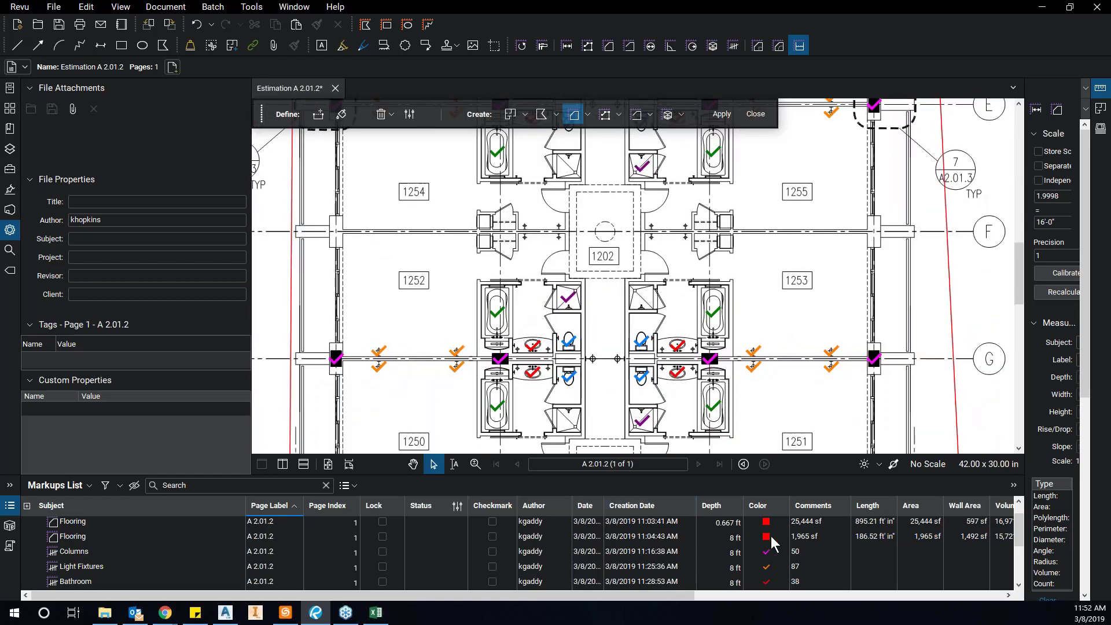
{"action": "left_click", "coordinate": [89, 487]}
{"action": "mouse_move", "coordinate": [75, 507]}
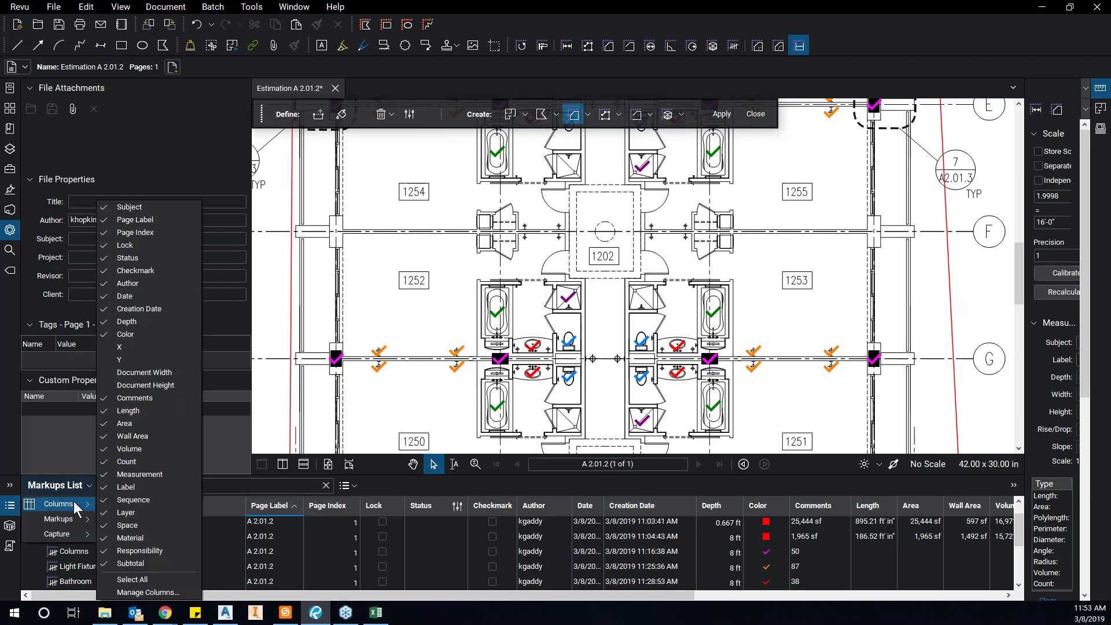
{"action": "left_click", "coordinate": [145, 592]}
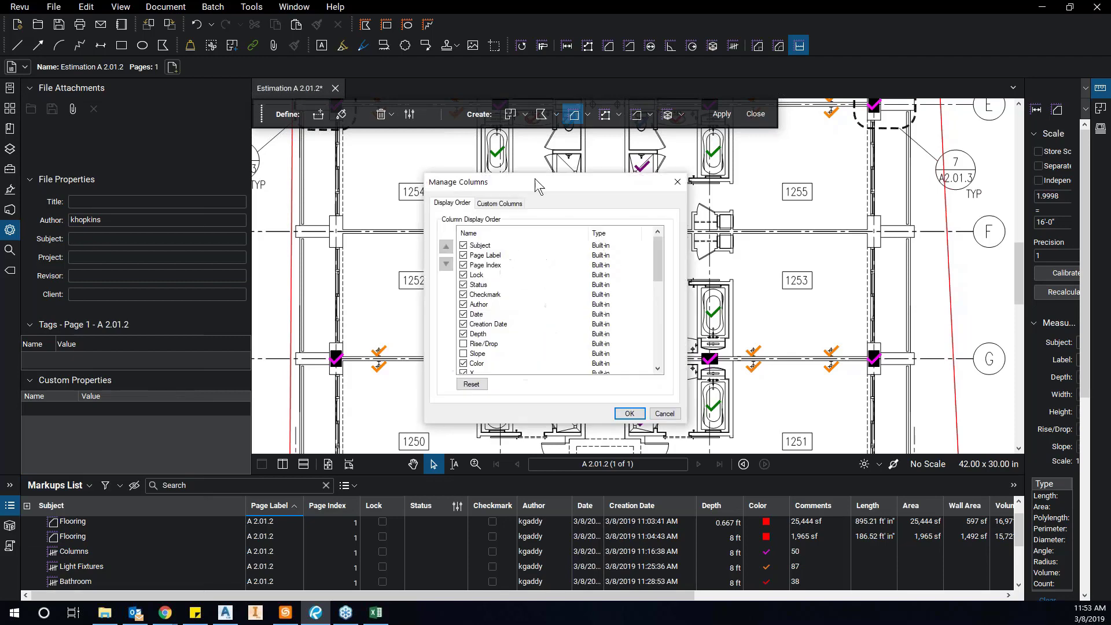
{"action": "left_click", "coordinate": [511, 205]}
{"action": "left_click", "coordinate": [512, 246]}
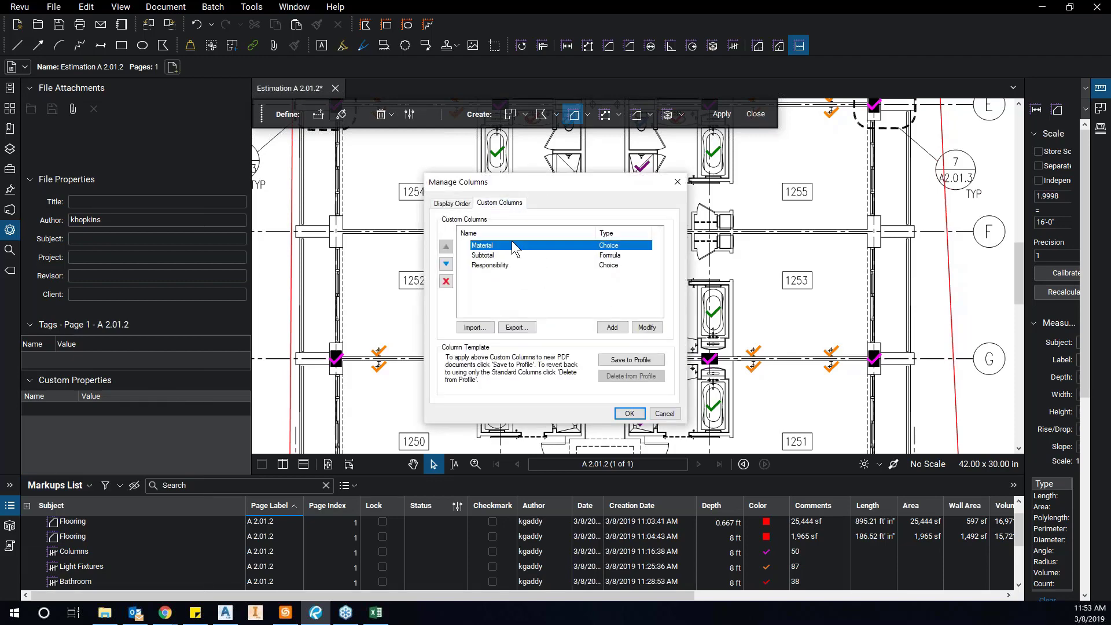
{"action": "left_click", "coordinate": [663, 413]}
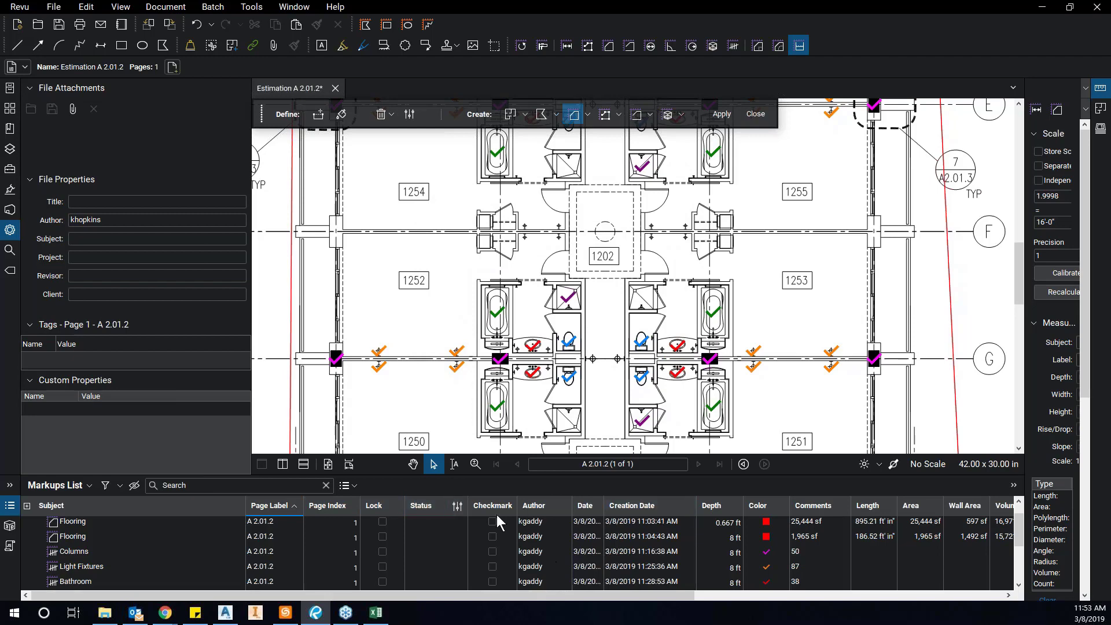
Select the blue Toilet count and examine its Subject and Label properties and its Material and Subtotal columns in the Markups List.
{"action": "left_click", "coordinate": [579, 387]}
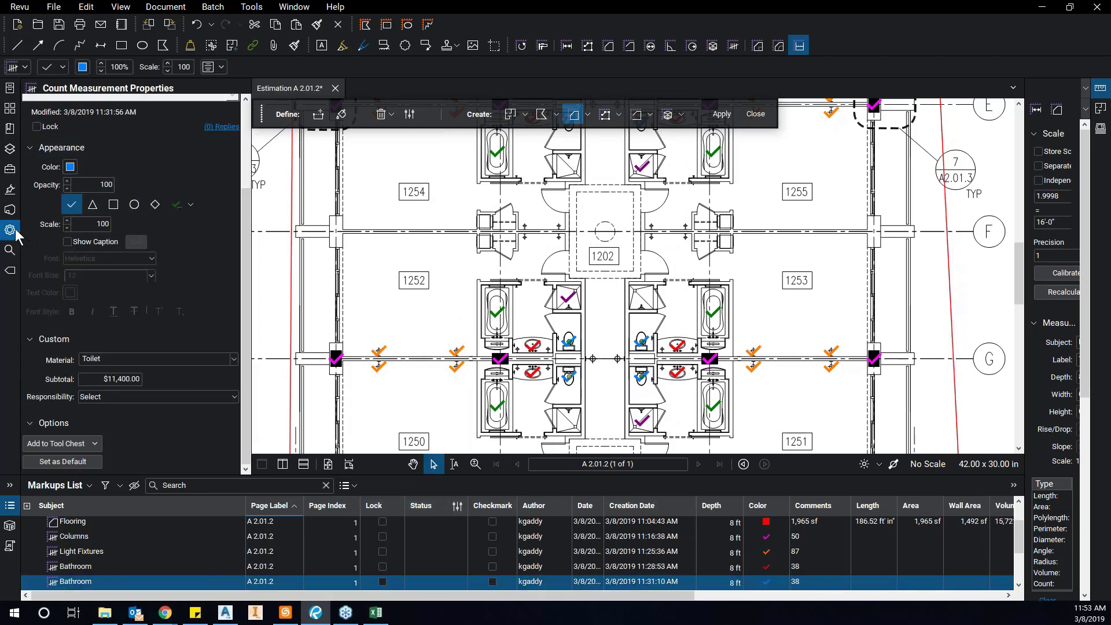
{"action": "scroll", "coordinate": [148, 120], "scroll_direction": "up", "scroll_amount": 3}
{"action": "left_click_drag", "start_coordinate": [97, 149], "coordinate": [63, 147]}
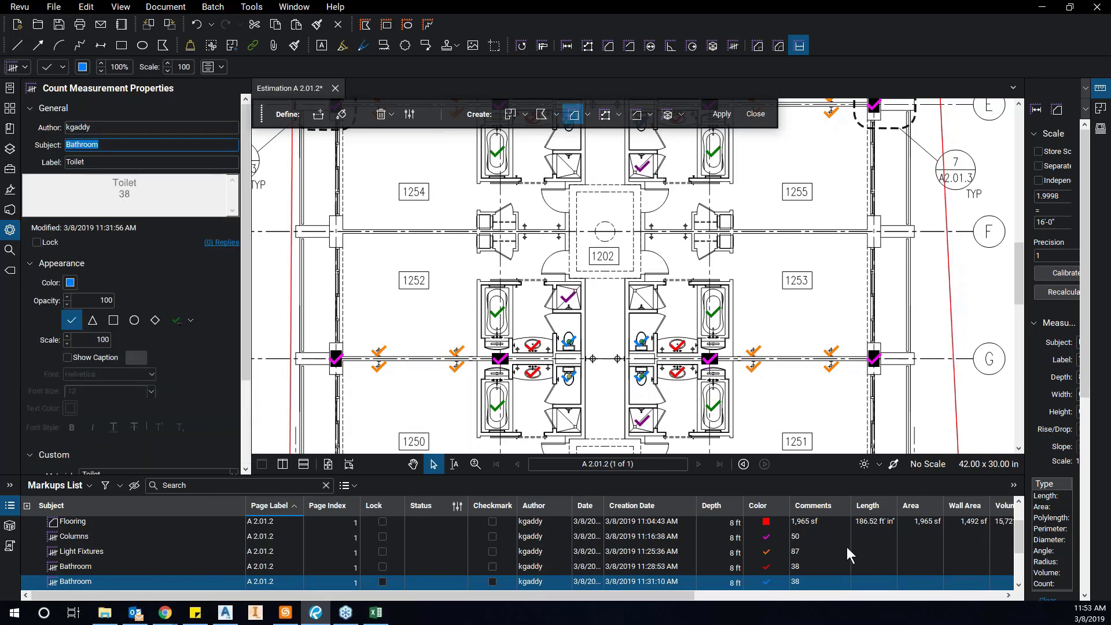
{"action": "left_click_drag", "start_coordinate": [640, 596], "coordinate": [872, 596]}
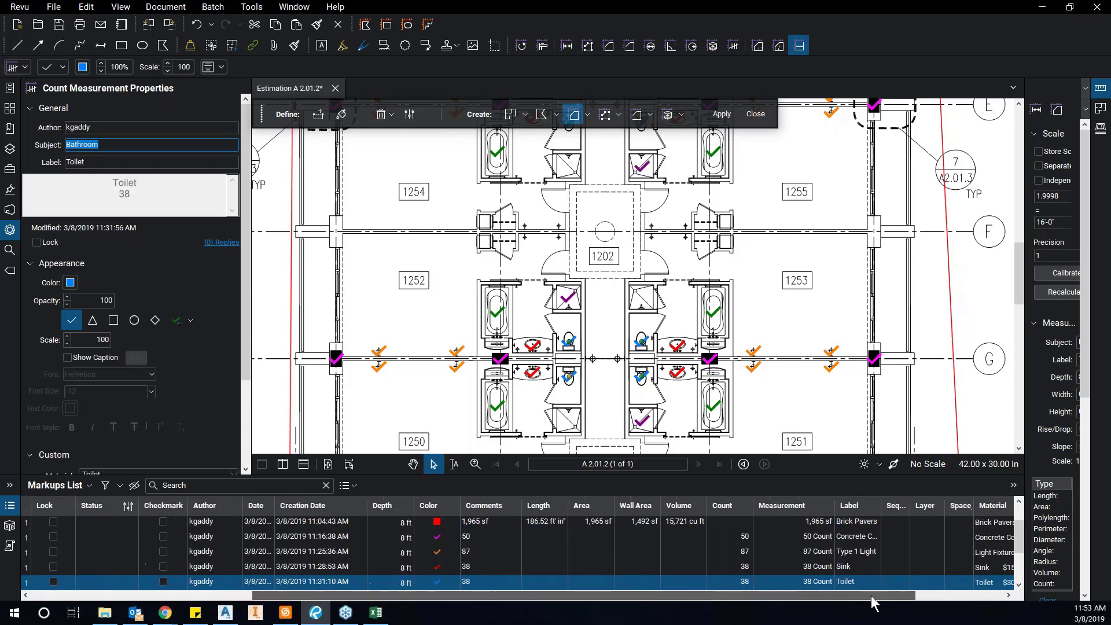
{"action": "left_click", "coordinate": [1005, 581]}
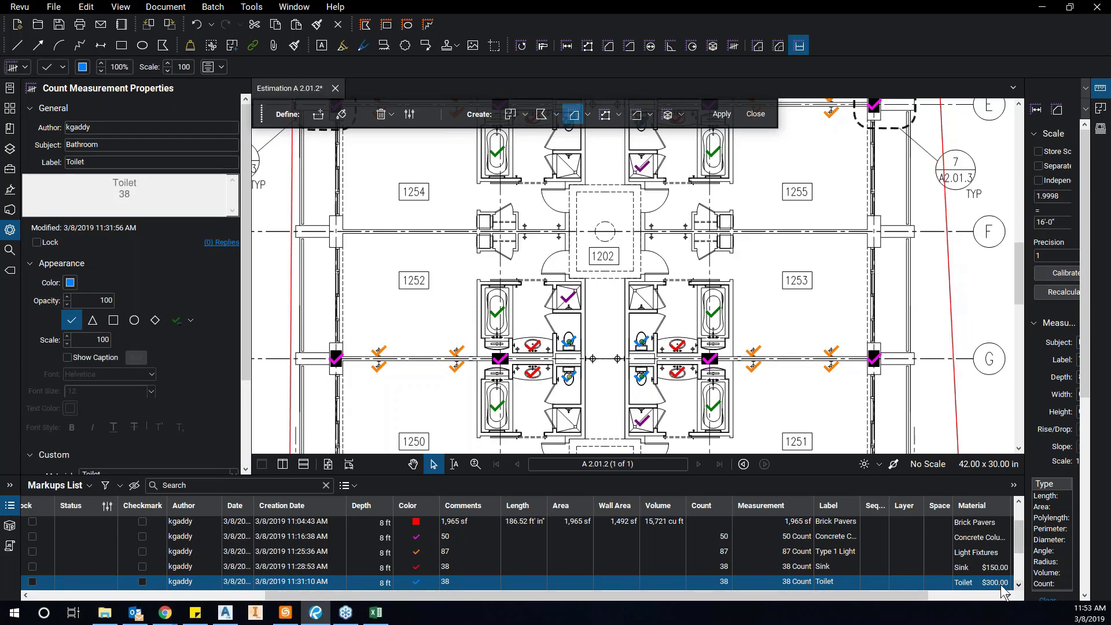
{"action": "left_click_drag", "start_coordinate": [614, 598], "coordinate": [835, 602]}
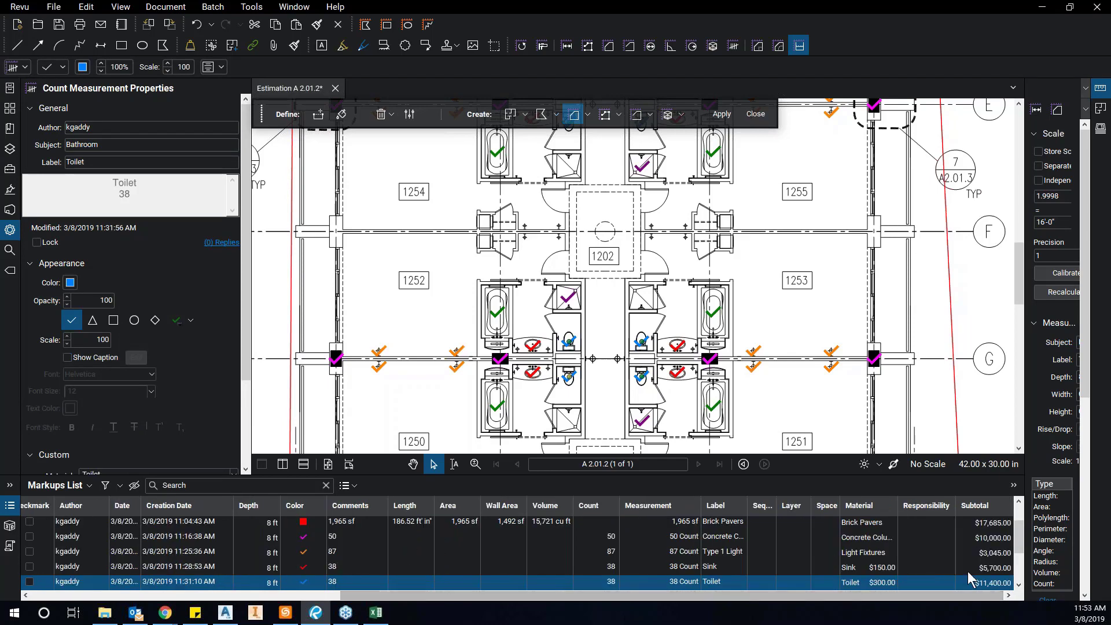
{"action": "scroll", "coordinate": [985, 572], "scroll_direction": "up", "scroll_amount": 1}
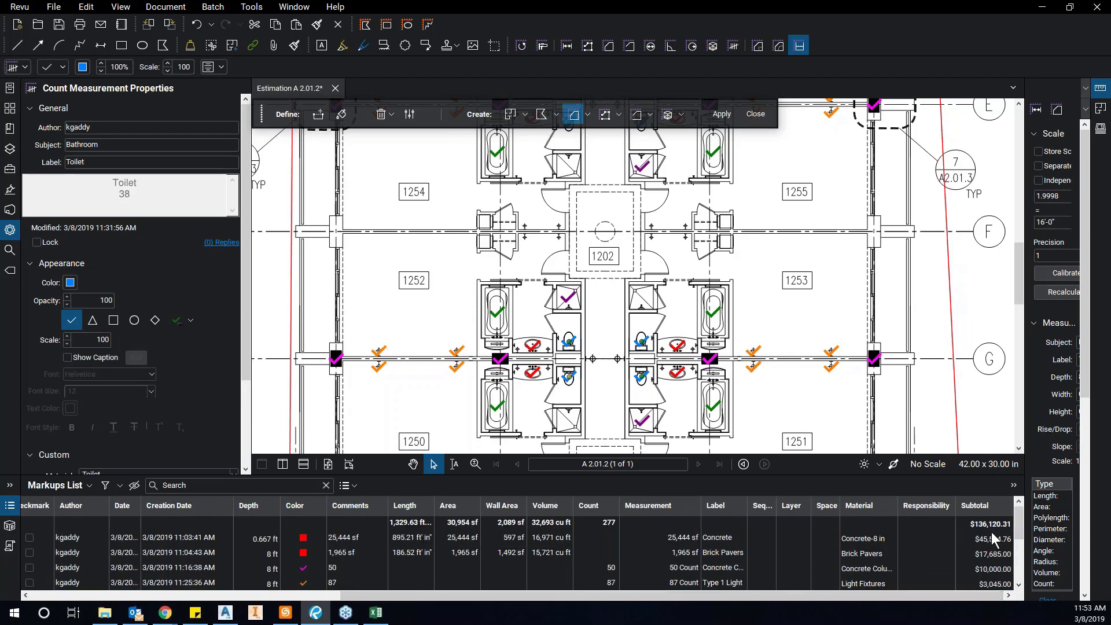